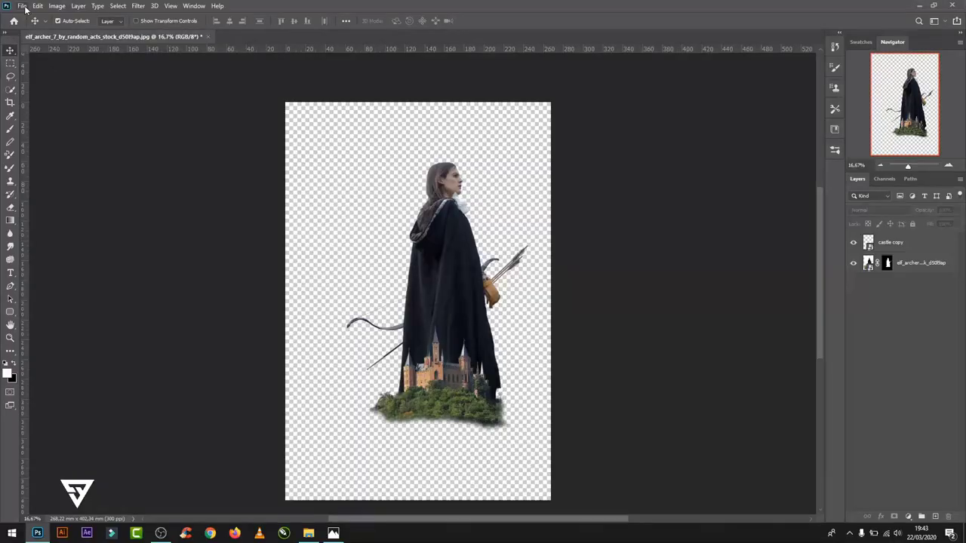
# - Open the New Document dialog from the File menu
pyautogui.click(22, 5)
pyautogui.click(28, 15)
# - Set the new document size to 3000 × 1500 pixels at 100 ppi
pyautogui.click(883, 131)
pyautogui.click(875, 149)
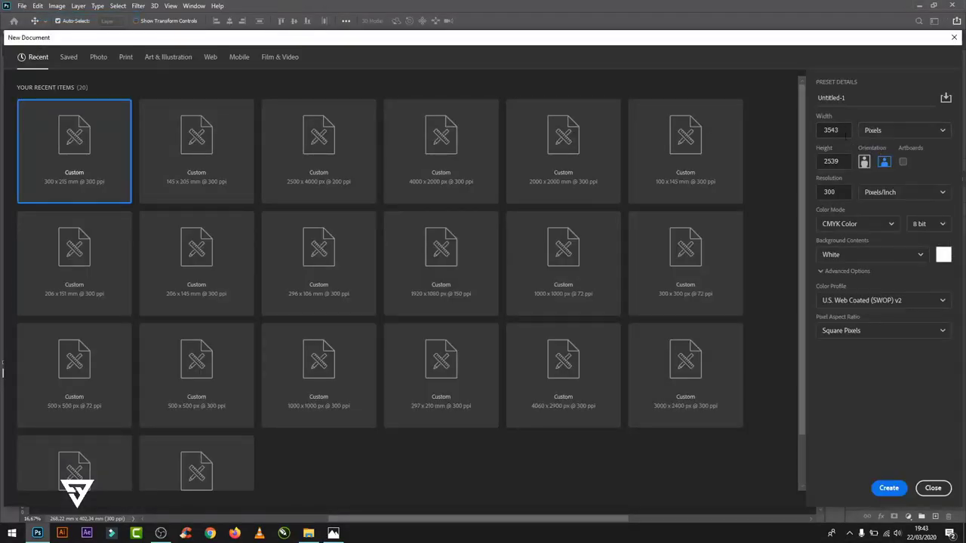
pyautogui.write('3000')
pyautogui.write('1500')
pyautogui.press('Tab')
pyautogui.write('100')
# - Choose RGB Color, sRGB IEC61966-2.1 profile and square pixels, then create it as WonderWorld
pyautogui.click(891, 224)
pyautogui.click(838, 279)
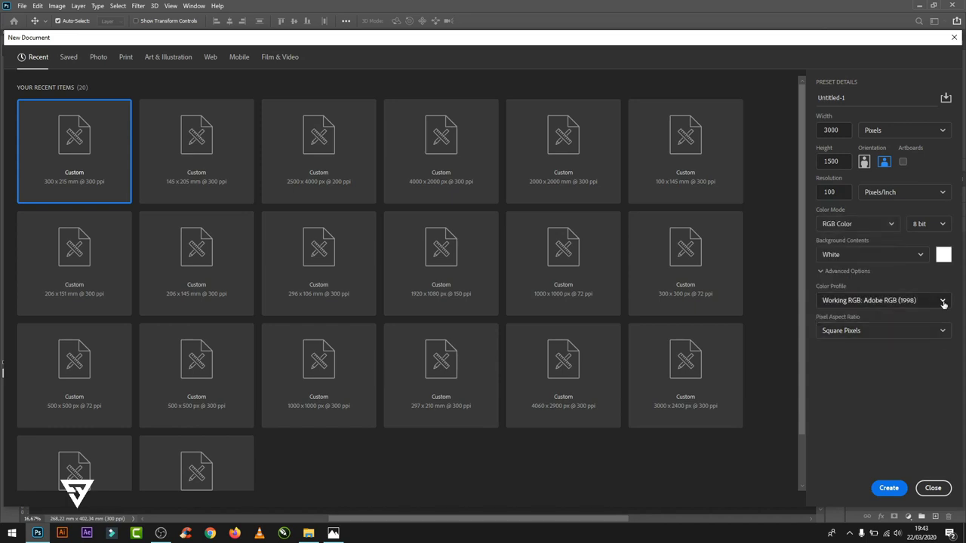
pyautogui.click(942, 301)
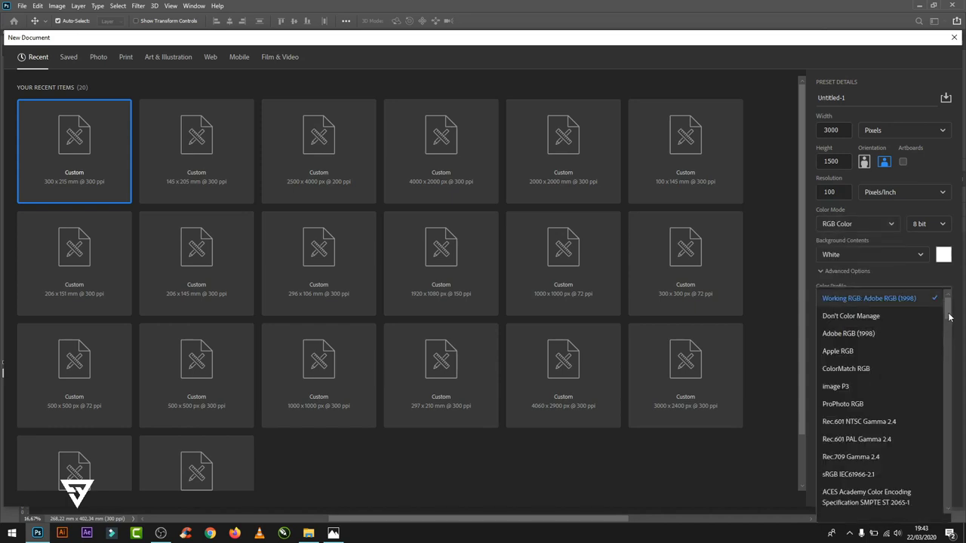
pyautogui.click(867, 474)
pyautogui.click(898, 330)
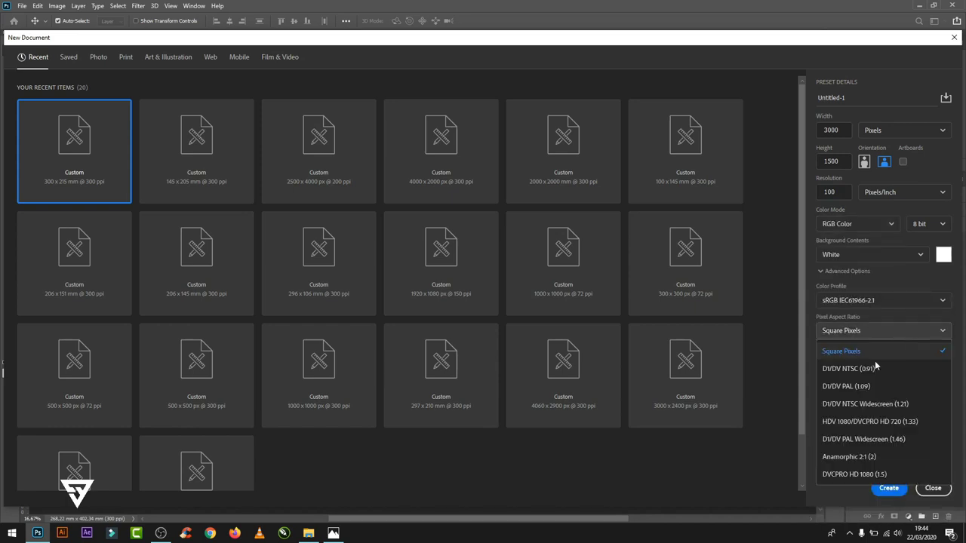
pyautogui.click(869, 351)
pyautogui.click(846, 95)
pyautogui.write('WonderWorld')
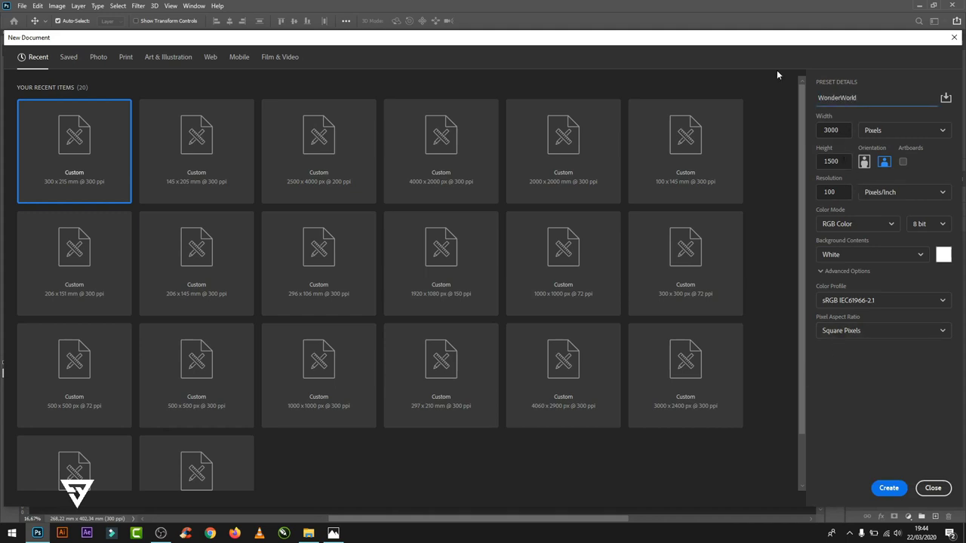
pyautogui.click(889, 486)
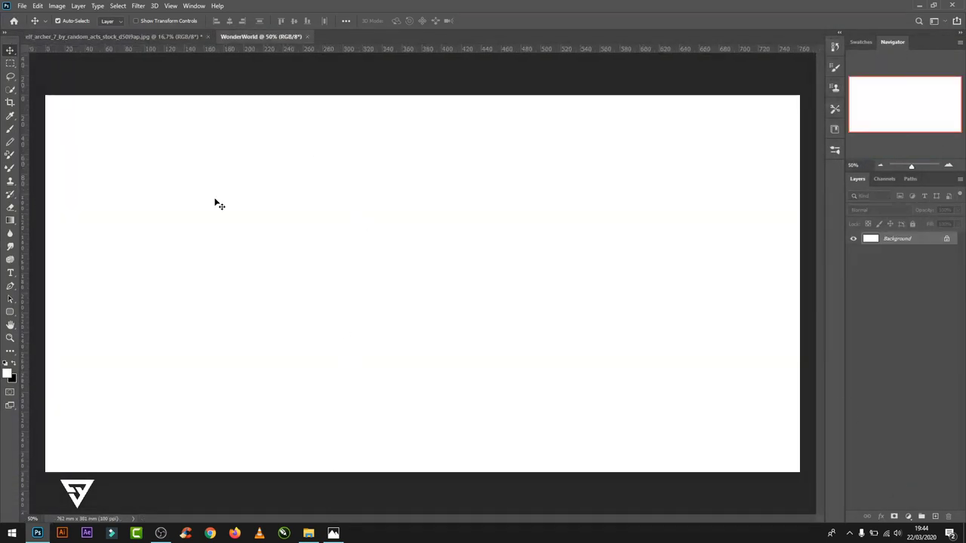
# - Add a Solid Color fill layer in a pale, slightly yellowish beige
pyautogui.click(22, 5)
pyautogui.click(327, 152)
pyautogui.click(906, 517)
pyautogui.click(901, 339)
pyautogui.moveTo(649, 335); pyautogui.dragTo(649, 324)
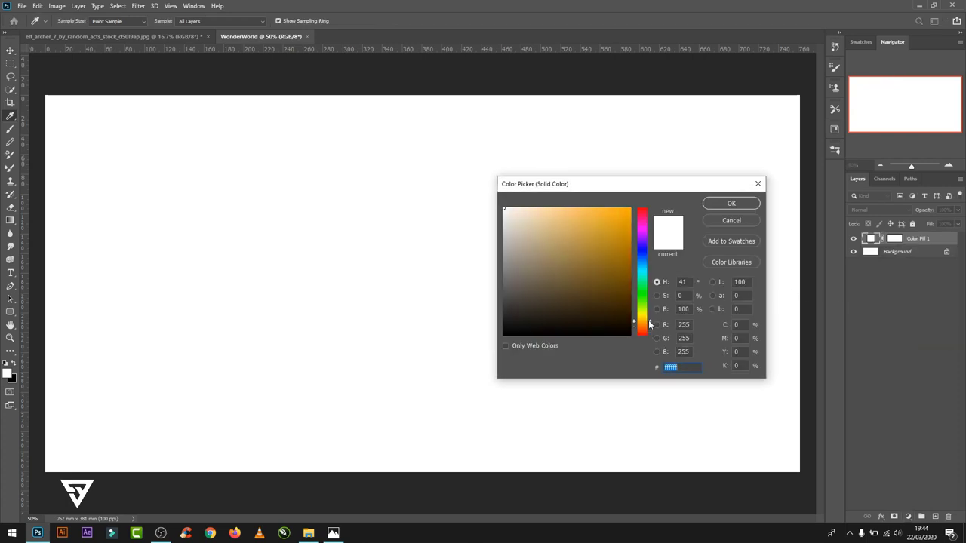
pyautogui.moveTo(540, 244); pyautogui.dragTo(519, 230)
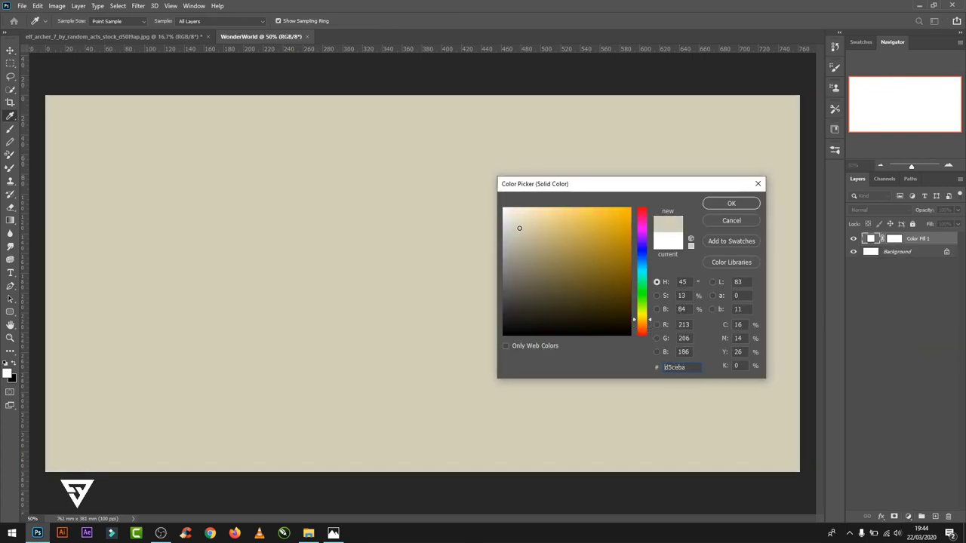
pyautogui.moveTo(650, 323); pyautogui.dragTo(650, 316)
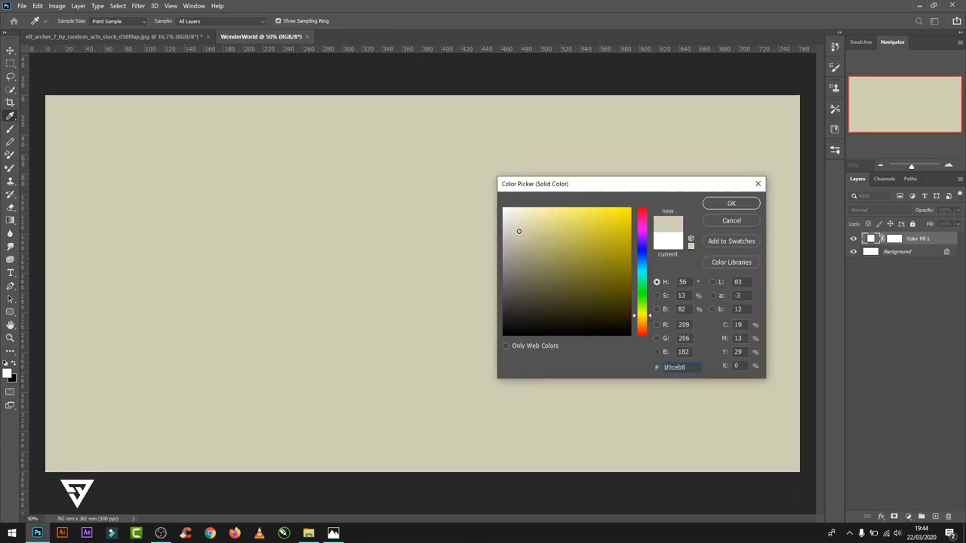
pyautogui.moveTo(518, 230); pyautogui.dragTo(524, 227)
pyautogui.click(729, 205)
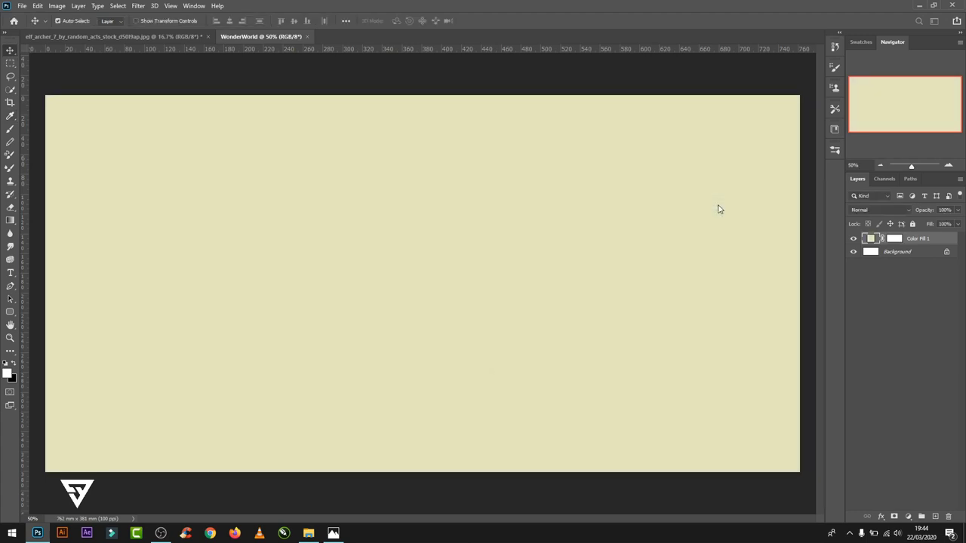
pyautogui.click(22, 6)
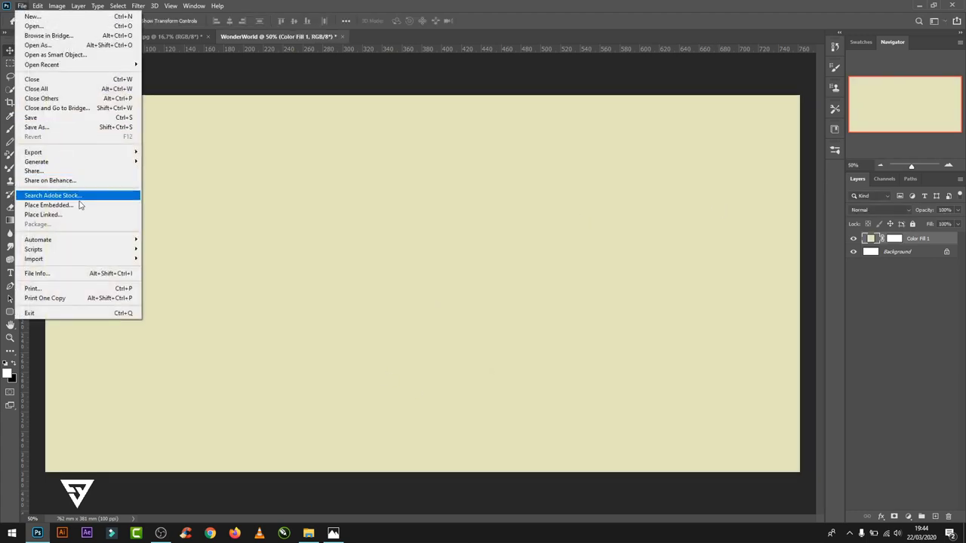
# - Place the lake photo with the church island, scaled to full width over the lower canvas
pyautogui.click(80, 206)
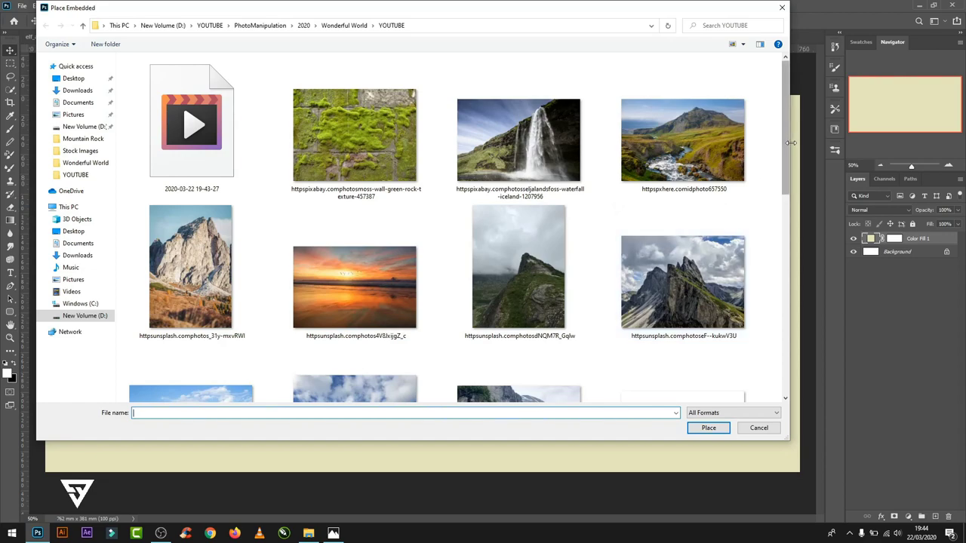
pyautogui.moveTo(784, 150)
pyautogui.mouseDown()
pyautogui.moveTo(788, 342)
pyautogui.moveTo(788, 204)
pyautogui.mouseUp()
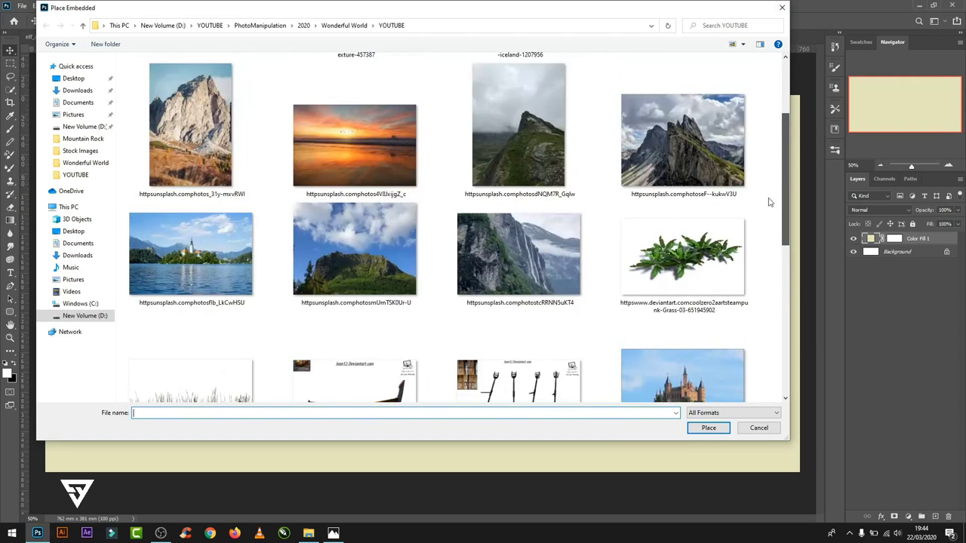
pyautogui.doubleClick(197, 264)
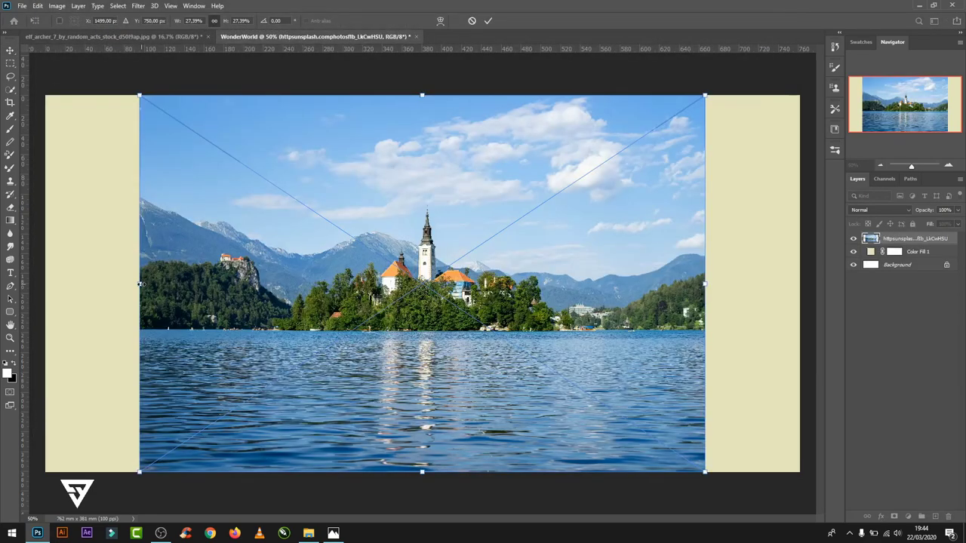
pyautogui.moveTo(140, 284); pyautogui.dragTo(45, 284)
pyautogui.moveTo(705, 284); pyautogui.dragTo(799, 284)
pyautogui.moveTo(421, 95); pyautogui.dragTo(409, 280)
pyautogui.press('Return')
# - Rename the layer Sea and mask it with a reversed gradient so only water shows
pyautogui.doubleClick(916, 238)
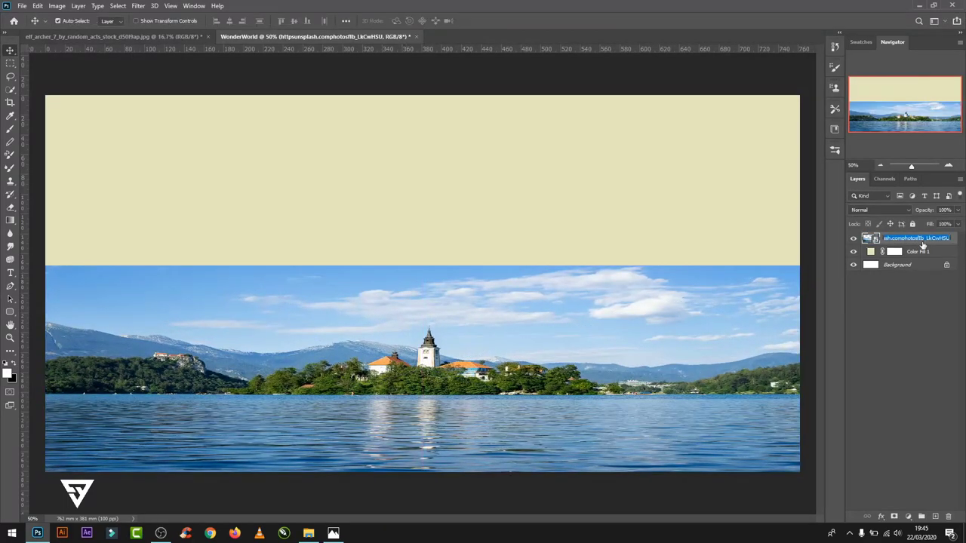
pyautogui.write('Sea')
pyautogui.press('Return')
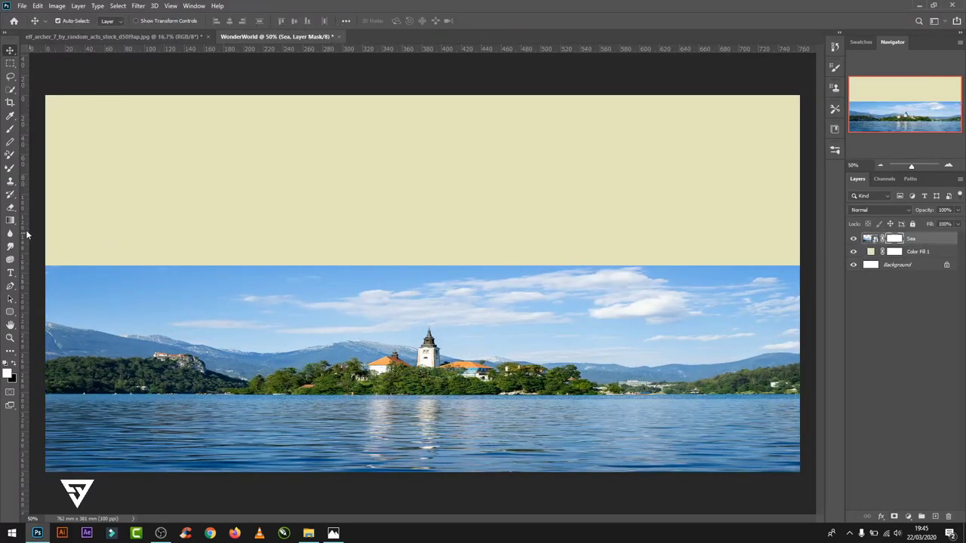
pyautogui.click(10, 220)
pyautogui.moveTo(433, 391); pyautogui.dragTo(431, 402)
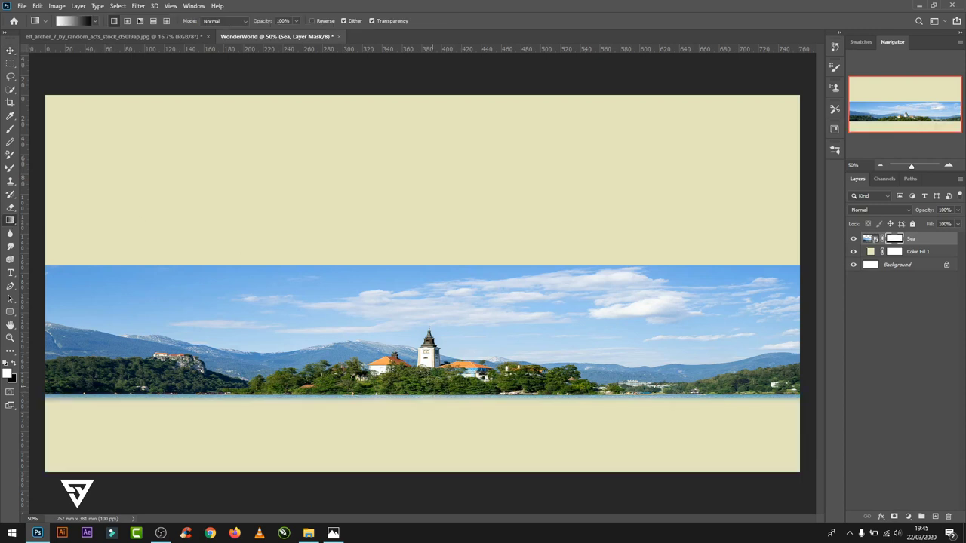
pyautogui.hotkey('ctrl', 'z')
pyautogui.click(312, 21)
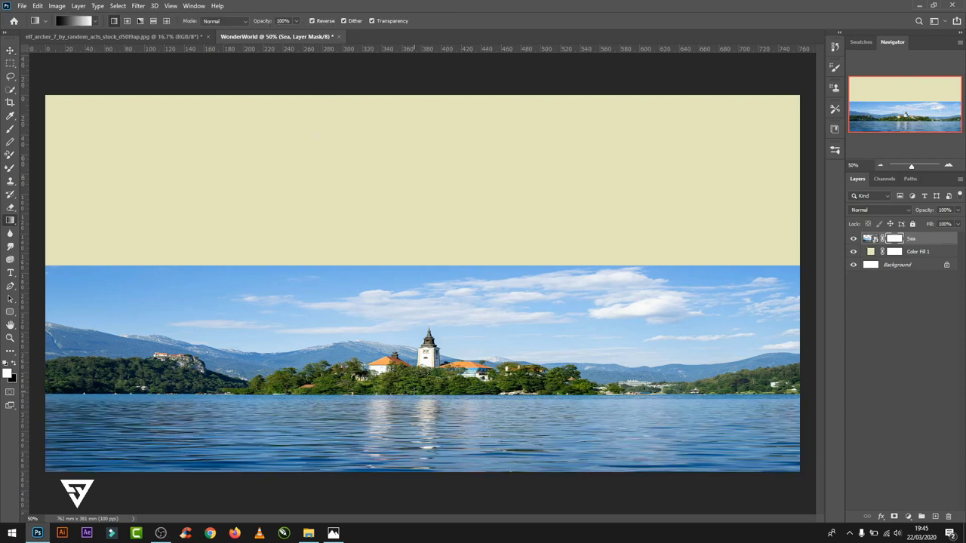
pyautogui.moveTo(414, 391); pyautogui.dragTo(415, 400)
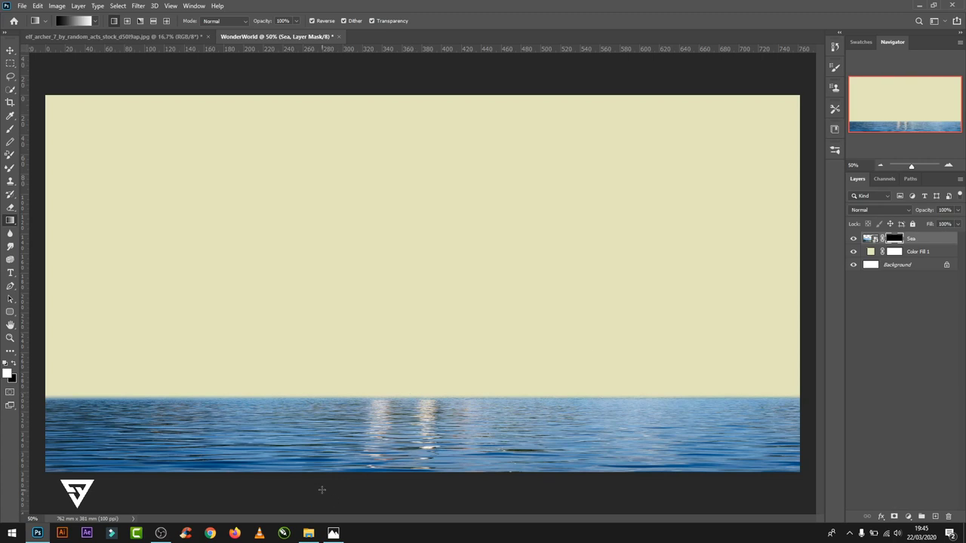
pyautogui.click(916, 253)
# - Place the sunset photo as an embedded image
pyautogui.click(22, 5)
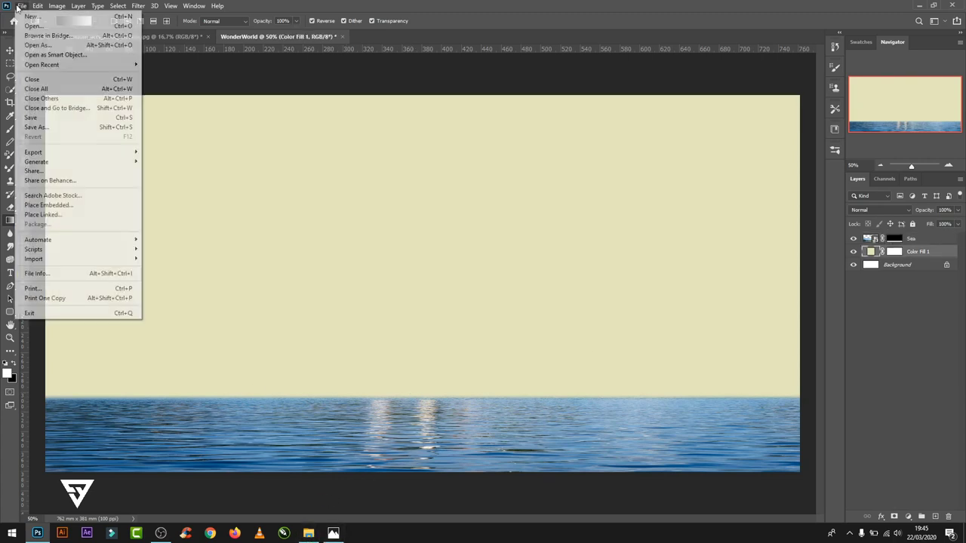
pyautogui.click(76, 206)
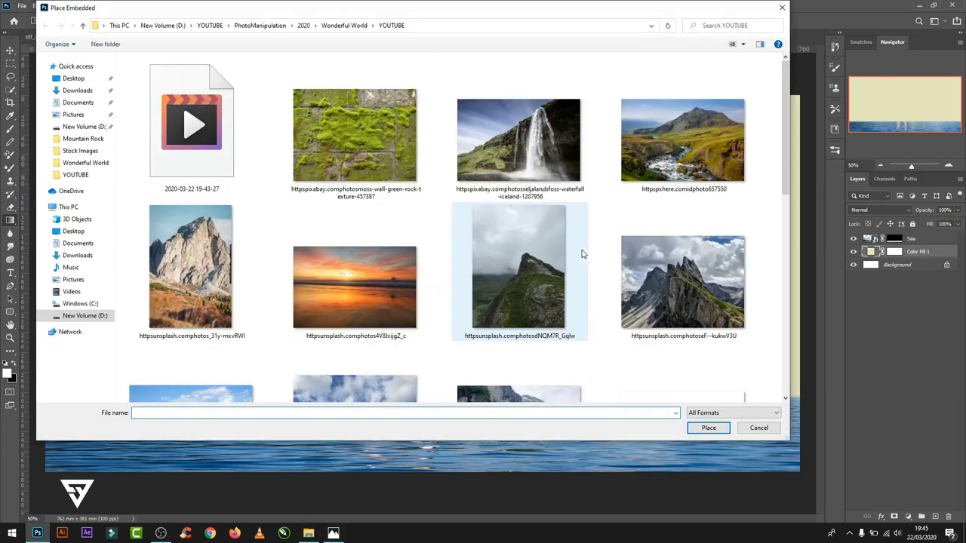
pyautogui.scroll(-5, 406, 261)
pyautogui.scroll(5, 373, 267)
pyautogui.scroll(-8, 373, 266)
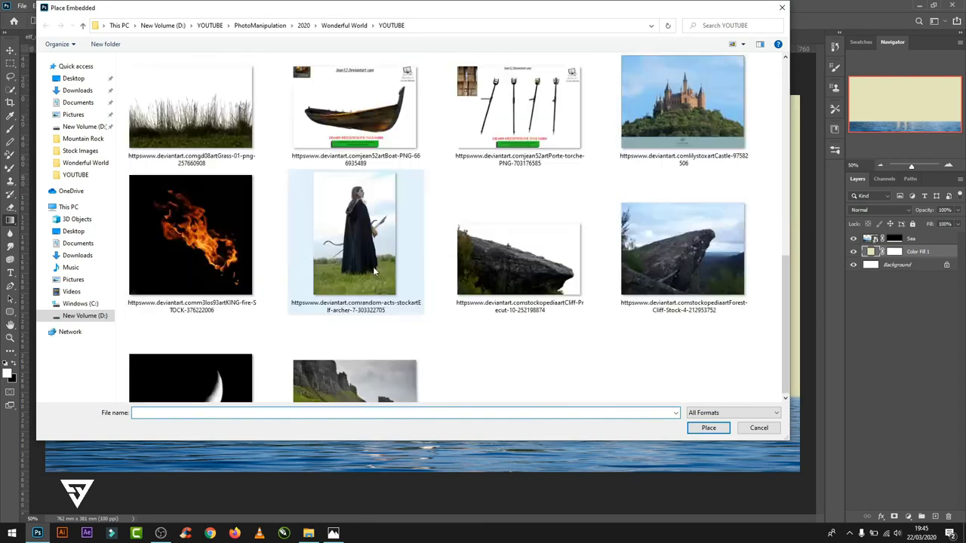
pyautogui.doubleClick(373, 266)
# - Stretch the sunset photo to full canvas width, lining its horizon up with the sea
pyautogui.moveTo(271, 241); pyautogui.dragTo(175, 367)
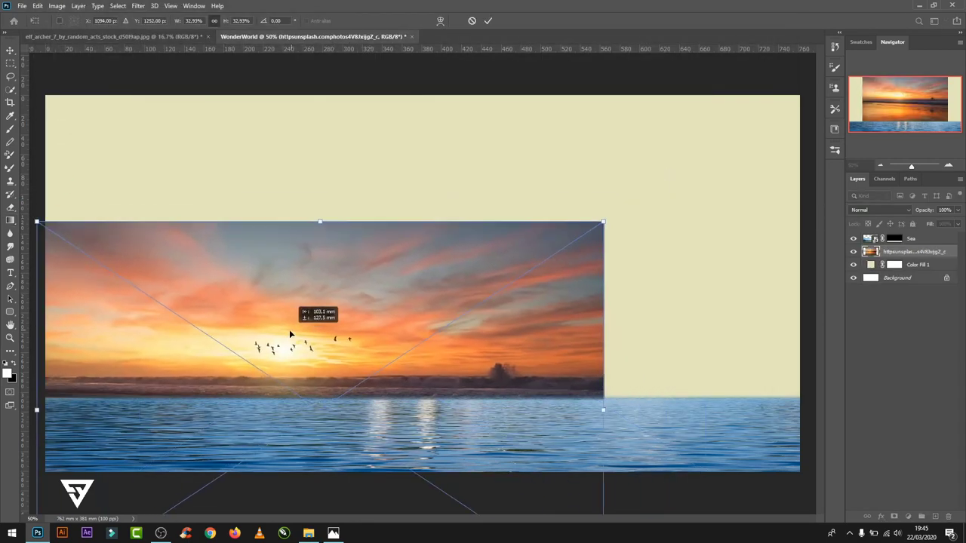
pyautogui.moveTo(604, 416); pyautogui.dragTo(799, 416)
pyautogui.moveTo(421, 237); pyautogui.dragTo(422, 184)
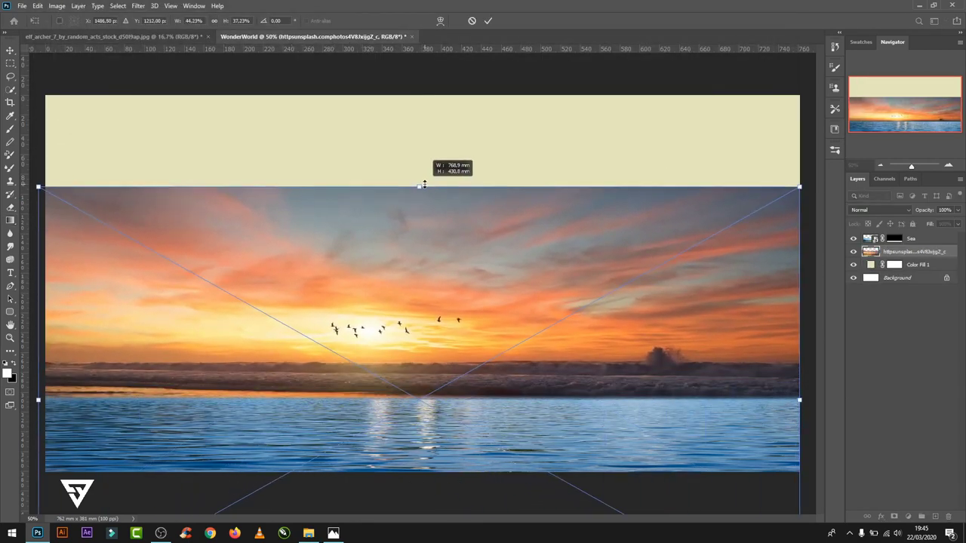
pyautogui.moveTo(496, 236); pyautogui.dragTo(496, 255)
pyautogui.moveTo(420, 204); pyautogui.dragTo(422, 213)
pyautogui.moveTo(495, 238); pyautogui.dragTo(493, 254)
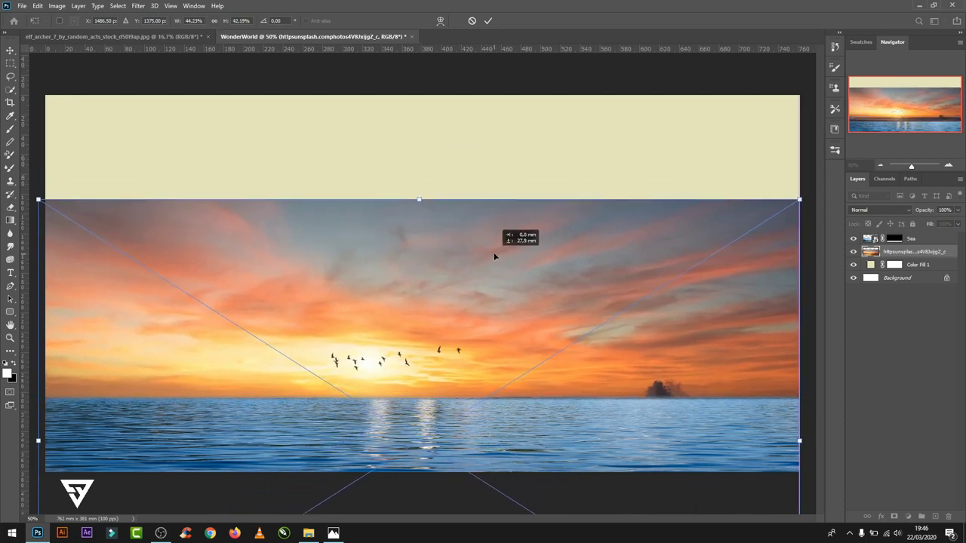
pyautogui.press('Return')
pyautogui.press('g')
# - Rename the layer Sunset and rasterize it
pyautogui.doubleClick(907, 253)
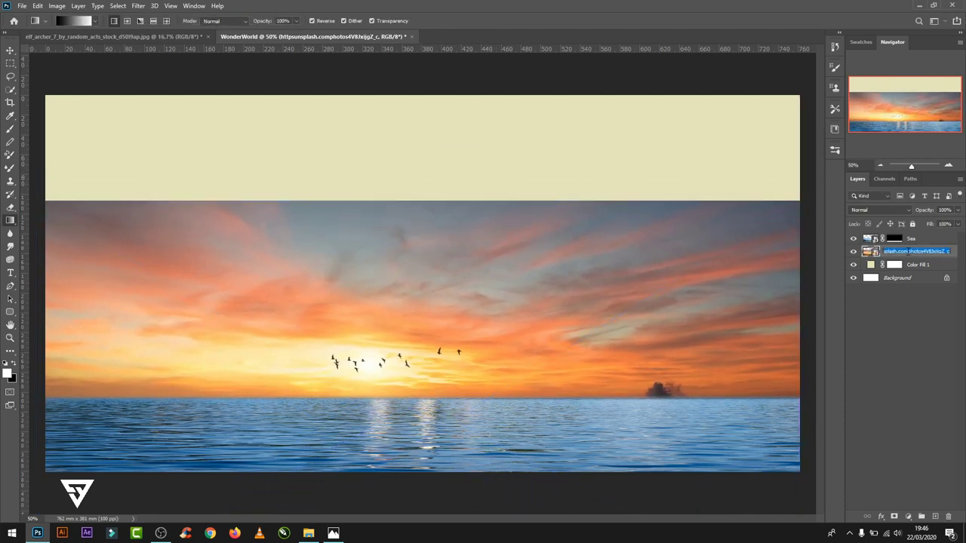
pyautogui.write('Sunset')
pyautogui.press('Return')
pyautogui.rightClick(908, 253)
pyautogui.click(760, 274)
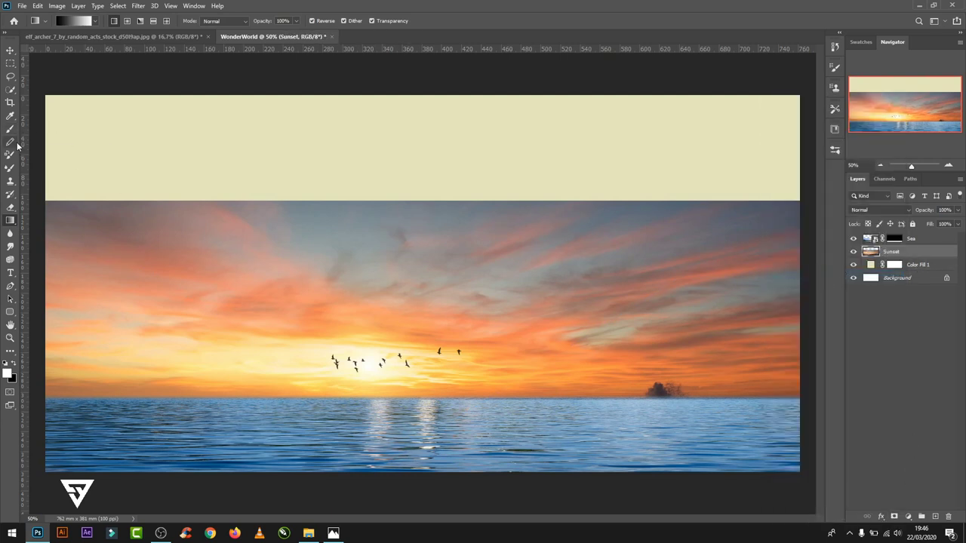
# - Switch to the Spot Healing Brush in standard screen mode and zoom in on the birds
pyautogui.click(13, 411)
pyautogui.click(494, 222)
pyautogui.press('j')
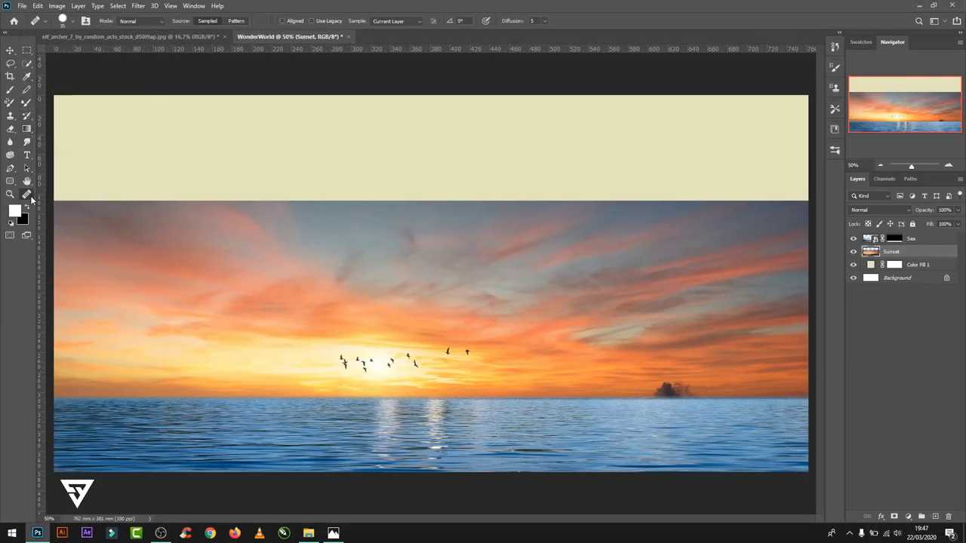
pyautogui.click(27, 196)
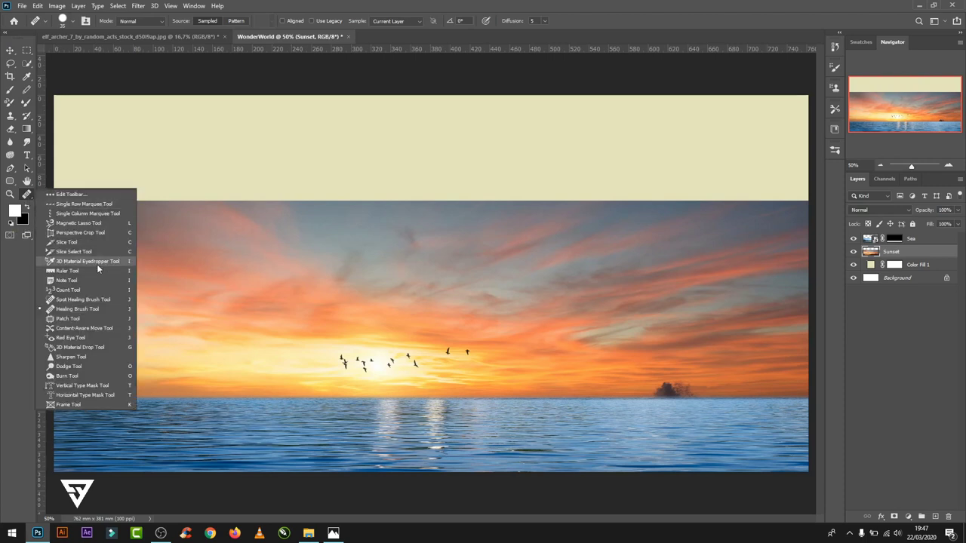
pyautogui.click(87, 301)
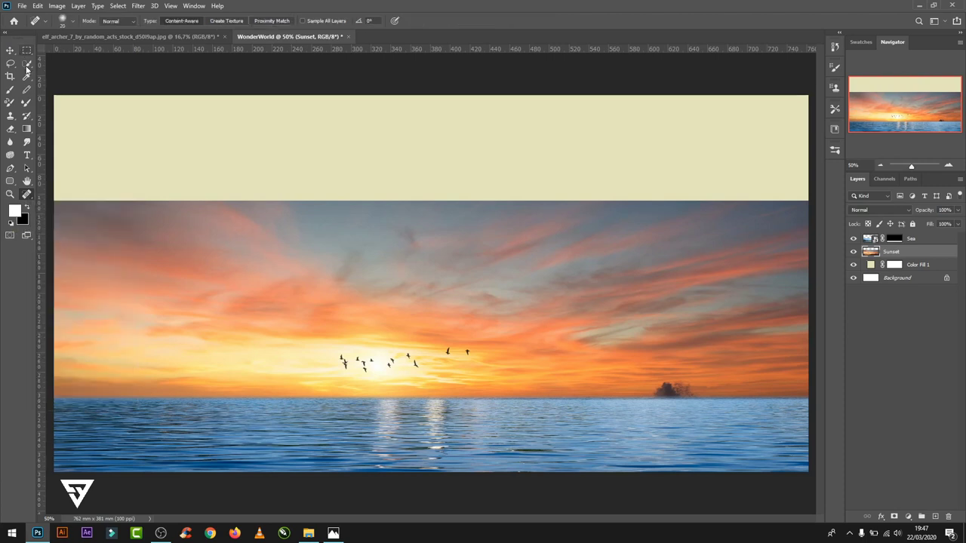
pyautogui.click(7, 36)
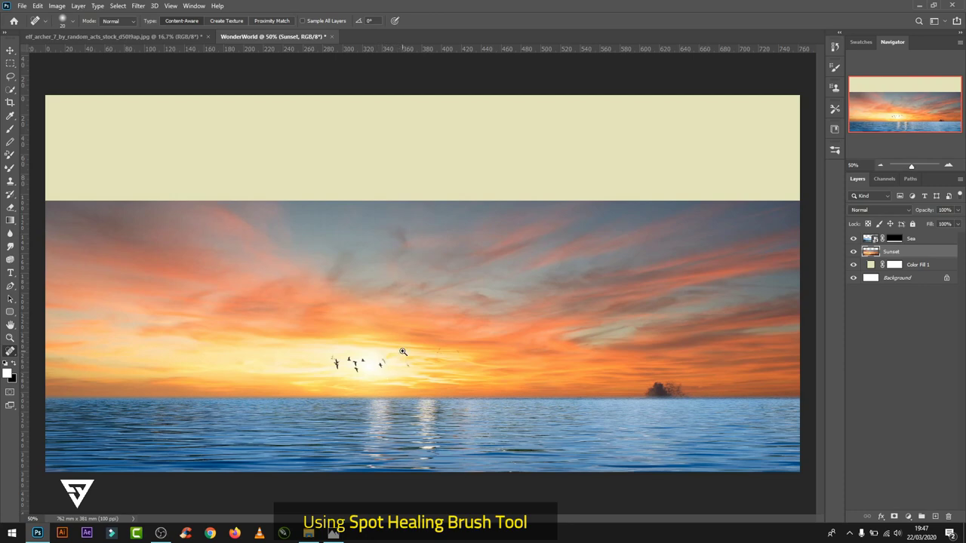
pyautogui.keyDown('ctrl'); pyautogui.click(403, 353); pyautogui.keyUp('ctrl')
# - Heal away each bird near the sun, painting out the last two together
pyautogui.click(295, 369)
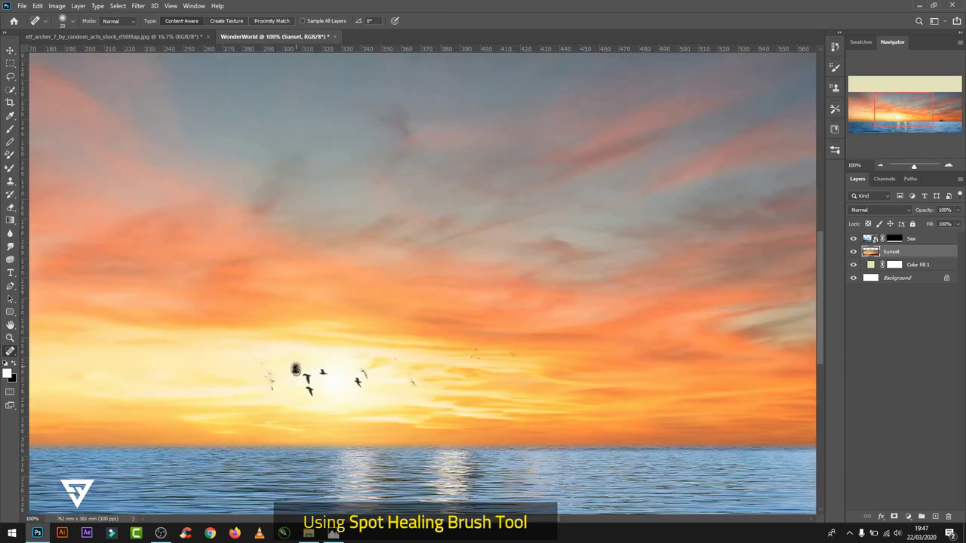
pyautogui.click(307, 377)
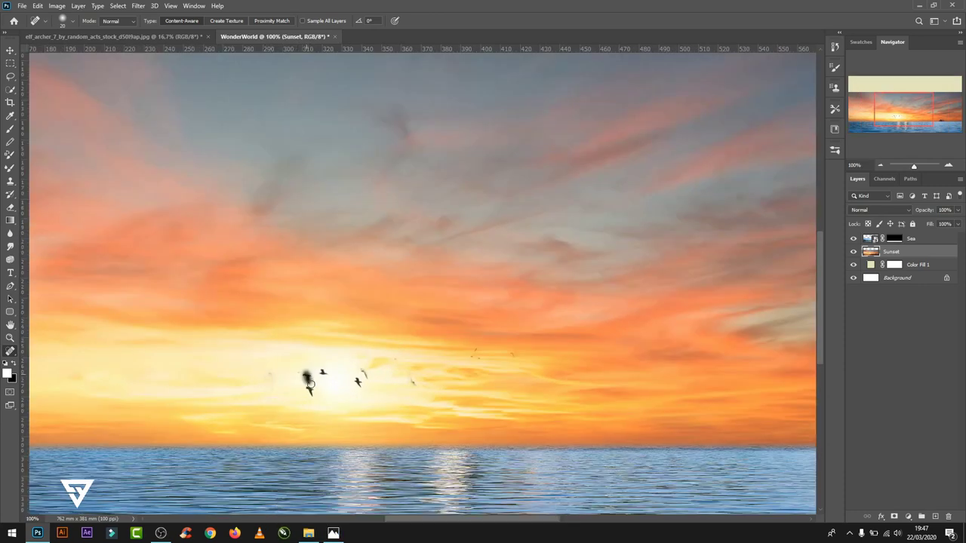
pyautogui.click(355, 383)
pyautogui.click(409, 376)
pyautogui.click(394, 361)
pyautogui.moveTo(375, 366)
pyautogui.mouseDown()
pyautogui.moveTo(356, 384)
pyautogui.moveTo(273, 381)
pyautogui.mouseUp()
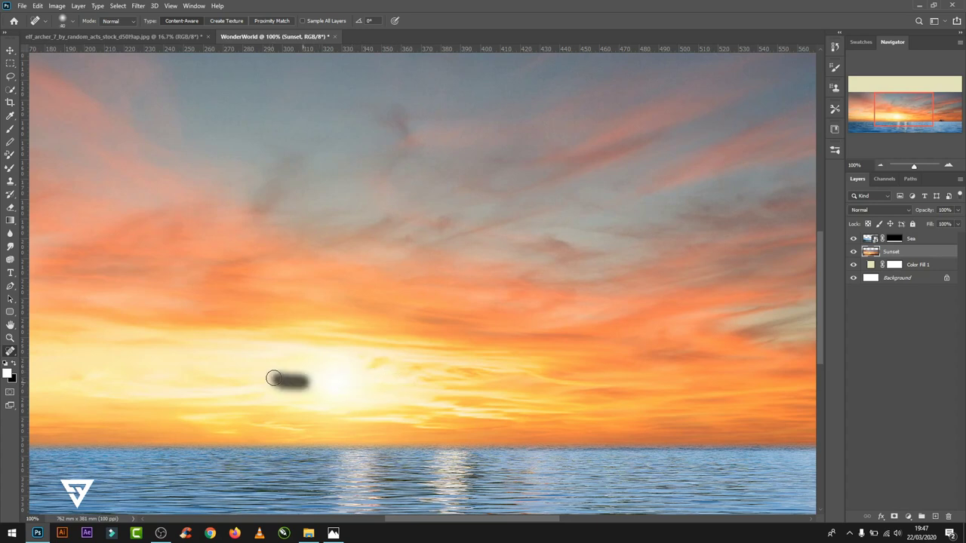
pyautogui.scroll(-3, 421, 248)
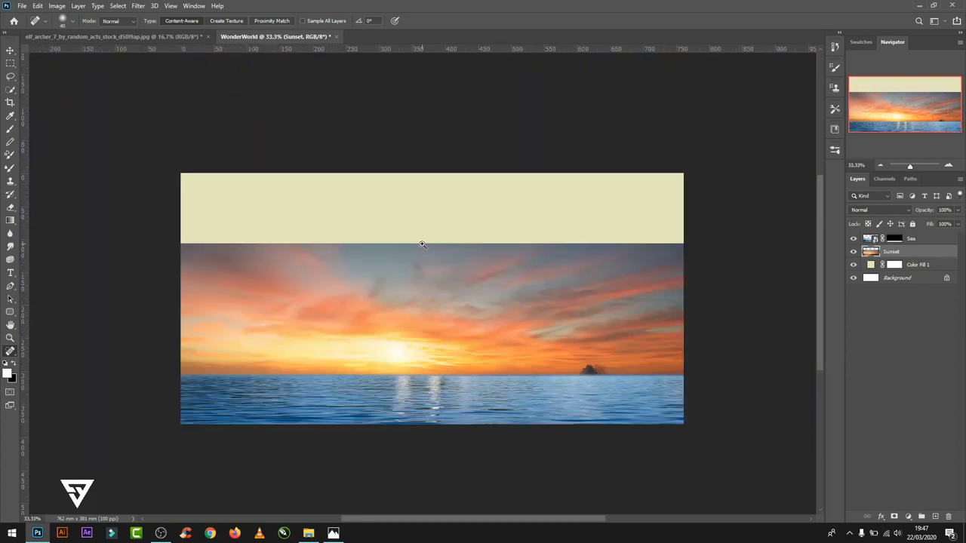
# - Add a mask to Sunset and set up a soft 600 px brush at 34% opacity
pyautogui.click(893, 515)
pyautogui.click(11, 129)
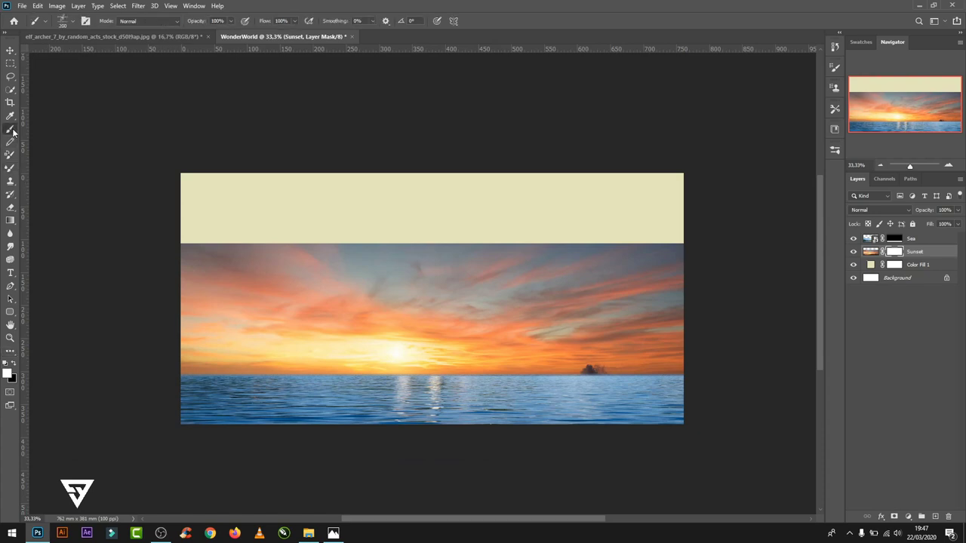
pyautogui.click(835, 149)
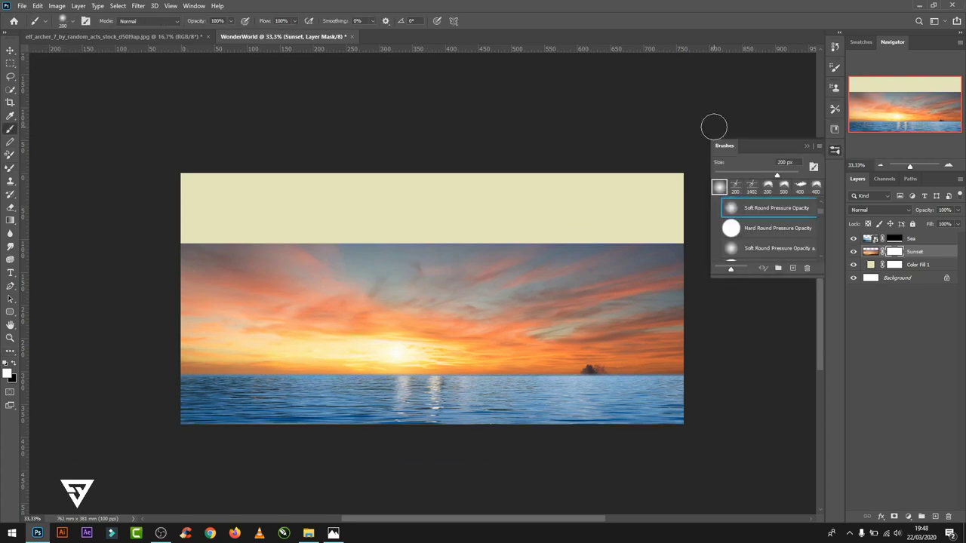
pyautogui.press(']')
pyautogui.press(']')
pyautogui.press(']')
pyautogui.click(231, 20)
pyautogui.click(200, 33)
pyautogui.click(634, 223)
pyautogui.click(835, 149)
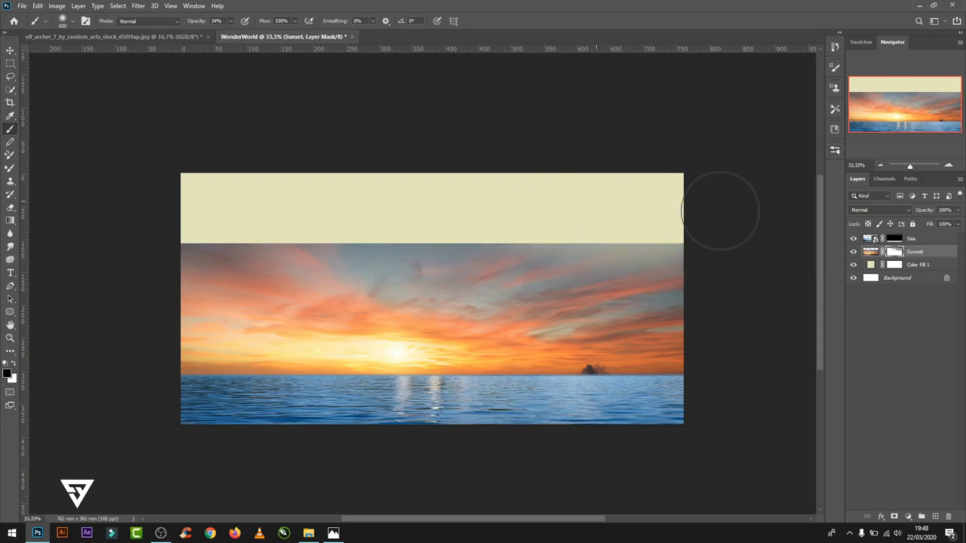
# - Paint the mask to fade the sunset's top edge, horizon glow and dark island
pyautogui.moveTo(188, 238)
pyautogui.mouseDown()
pyautogui.moveTo(679, 241)
pyautogui.moveTo(140, 190)
pyautogui.moveTo(679, 195)
pyautogui.mouseUp()
pyautogui.press(']')
pyautogui.press(']')
pyautogui.press(']')
pyautogui.moveTo(694, 426)
pyautogui.mouseDown()
pyautogui.moveTo(641, 440)
pyautogui.moveTo(558, 423)
pyautogui.moveTo(146, 414)
pyautogui.mouseUp()
# - Free Transform the Sunset image taller to fill the sky, then fit the view
pyautogui.click(870, 252)
pyautogui.hotkey('ctrl', 't')
pyautogui.moveTo(434, 173); pyautogui.dragTo(433, 215)
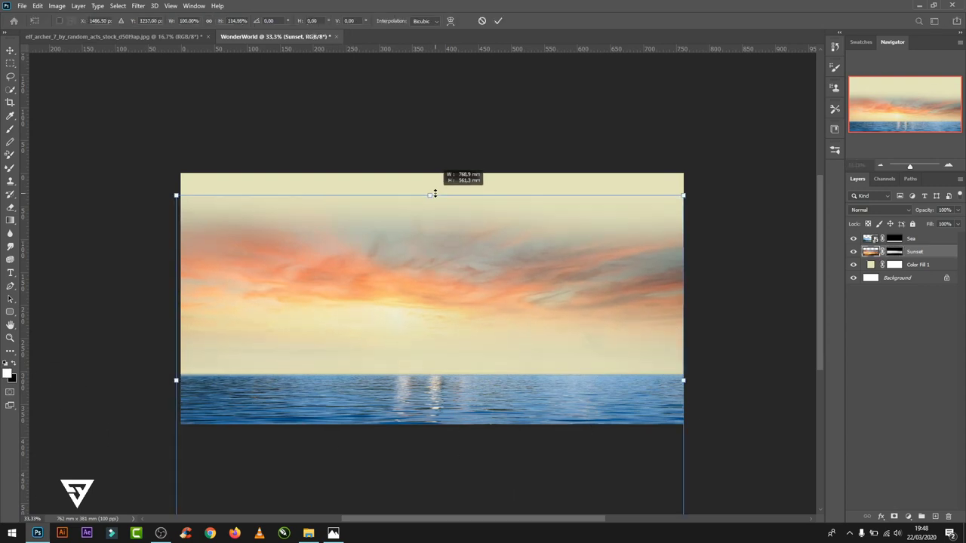
pyautogui.press('Return')
pyautogui.press('v')
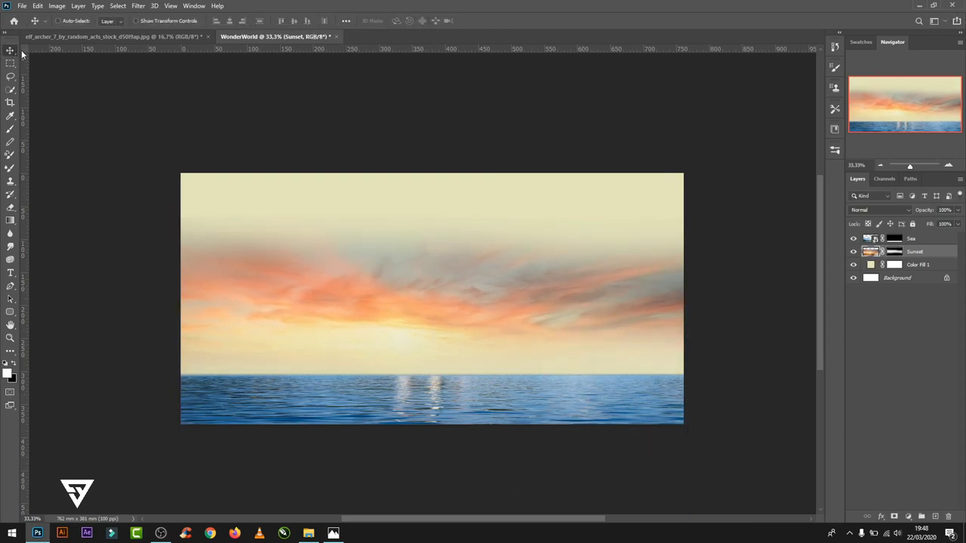
pyautogui.hotkey('ctrl', '0')
# - Place the mountain photo and stretch it to fill the canvas width and height
pyautogui.click(22, 5)
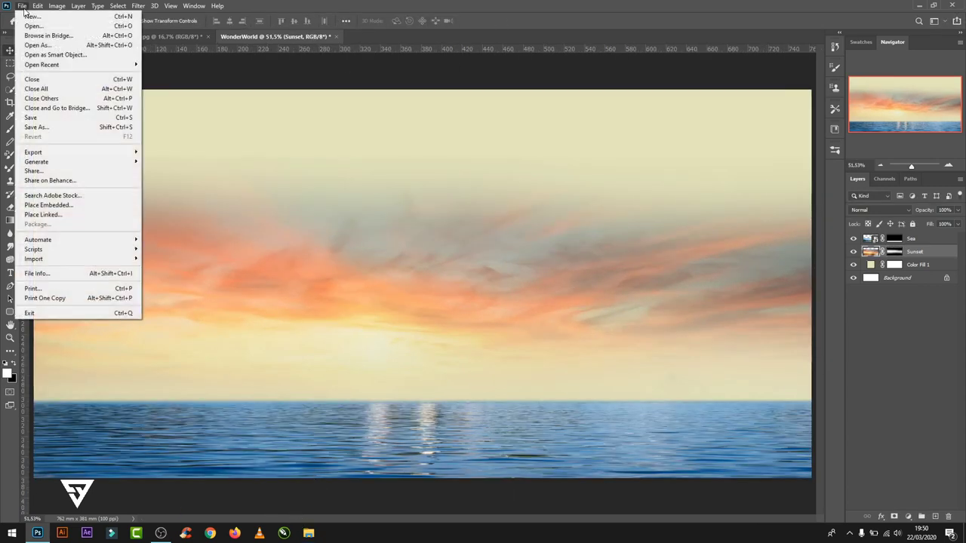
pyautogui.click(45, 201)
pyautogui.doubleClick(524, 270)
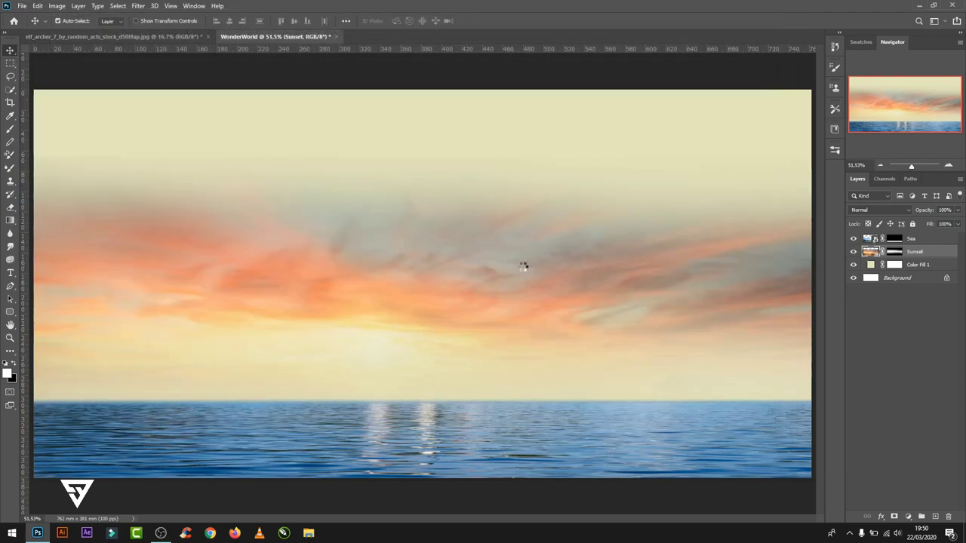
pyautogui.rightClick(504, 259)
pyautogui.click(469, 291)
pyautogui.moveTo(469, 291); pyautogui.dragTo(404, 291)
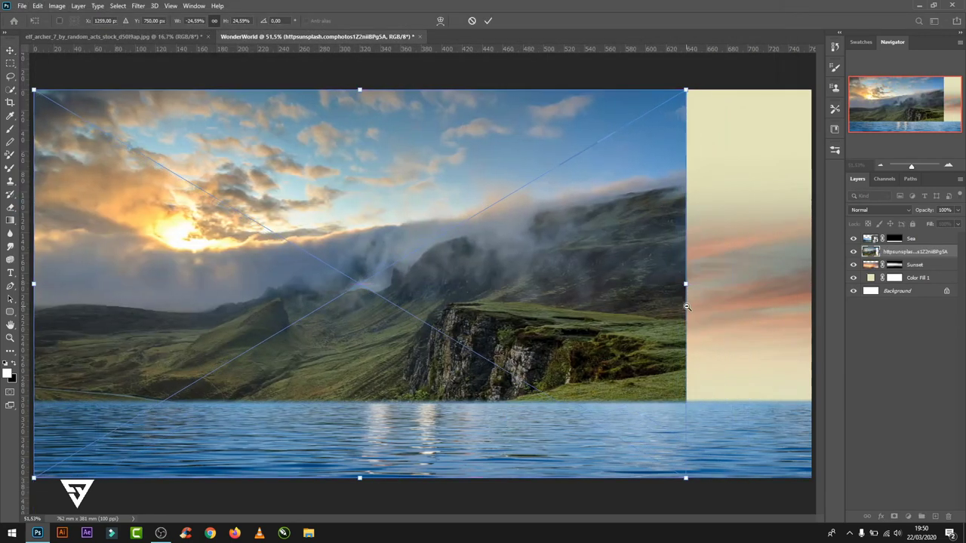
pyautogui.moveTo(685, 284); pyautogui.dragTo(807, 268)
pyautogui.hotkey('ctrl', '-')
pyautogui.hotkey('ctrl', '-')
pyautogui.moveTo(424, 408); pyautogui.dragTo(424, 415)
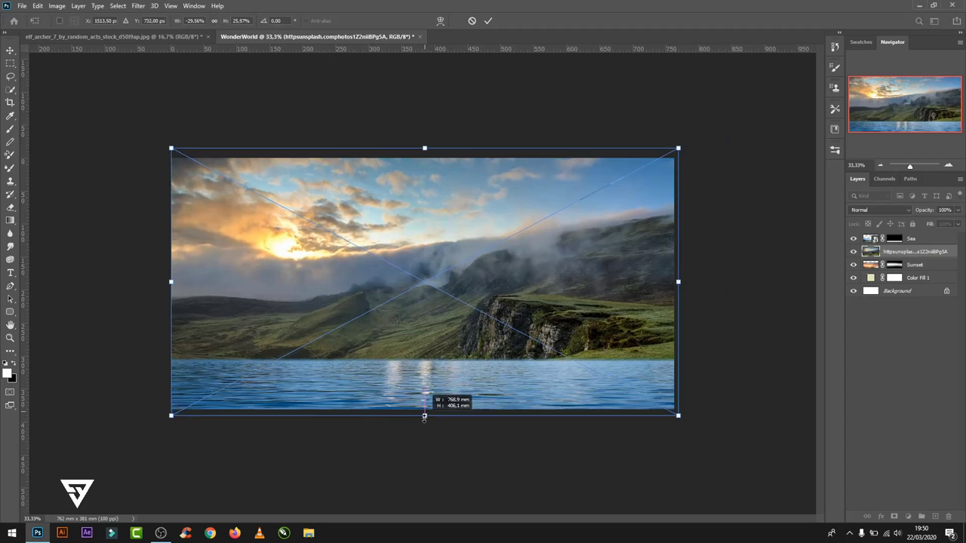
pyautogui.click(489, 21)
# - Rename the photo layer sky and rasterize it
pyautogui.doubleClick(915, 251)
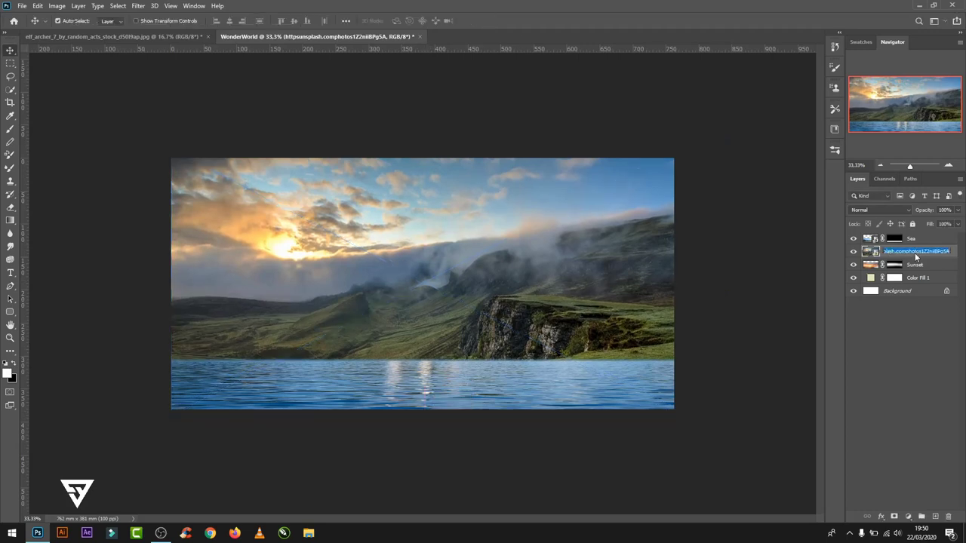
pyautogui.write('sky')
pyautogui.press('Return')
pyautogui.rightClick(918, 251)
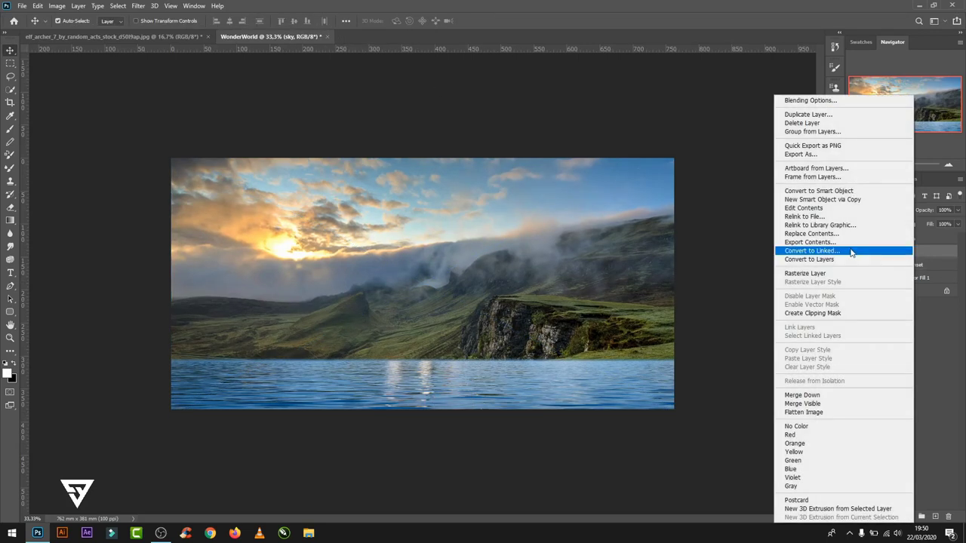
pyautogui.click(782, 274)
# - Mask the sky layer, brushing out the mountains so its clouds blend into the sunset
pyautogui.click(894, 516)
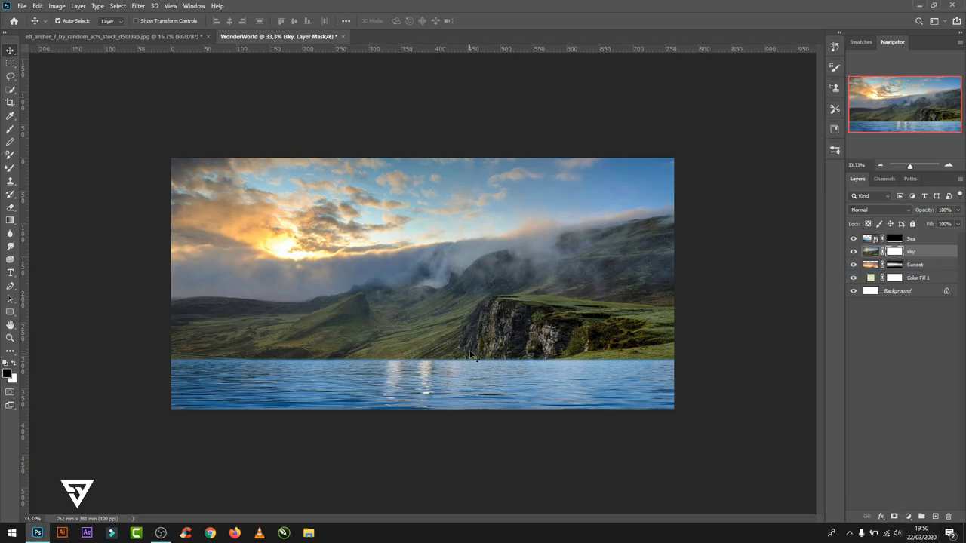
pyautogui.press('b')
pyautogui.moveTo(604, 334)
pyautogui.mouseDown()
pyautogui.moveTo(173, 345)
pyautogui.moveTo(297, 335)
pyautogui.moveTo(124, 324)
pyautogui.moveTo(765, 276)
pyautogui.moveTo(645, 296)
pyautogui.mouseUp()
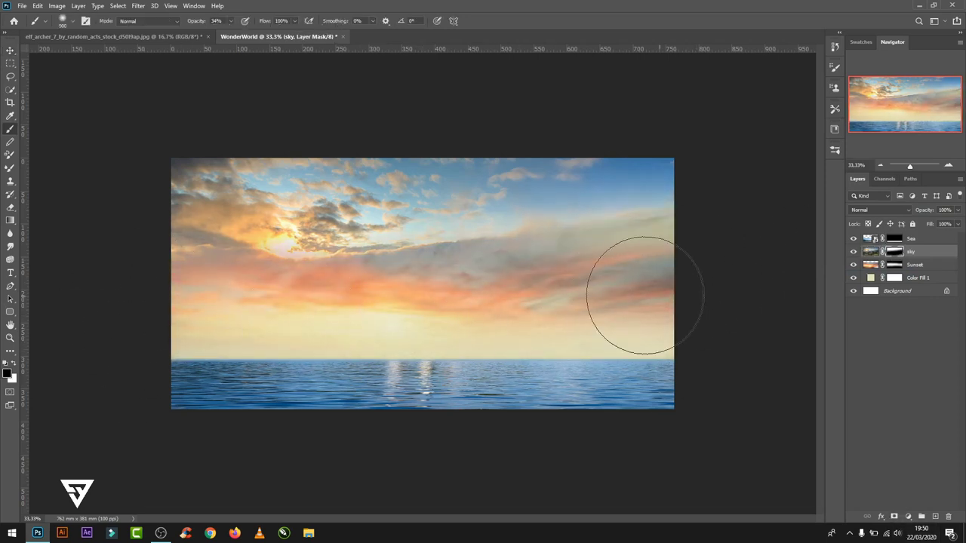
pyautogui.moveTo(189, 291)
pyautogui.mouseDown()
pyautogui.moveTo(248, 312)
pyautogui.moveTo(705, 290)
pyautogui.mouseUp()
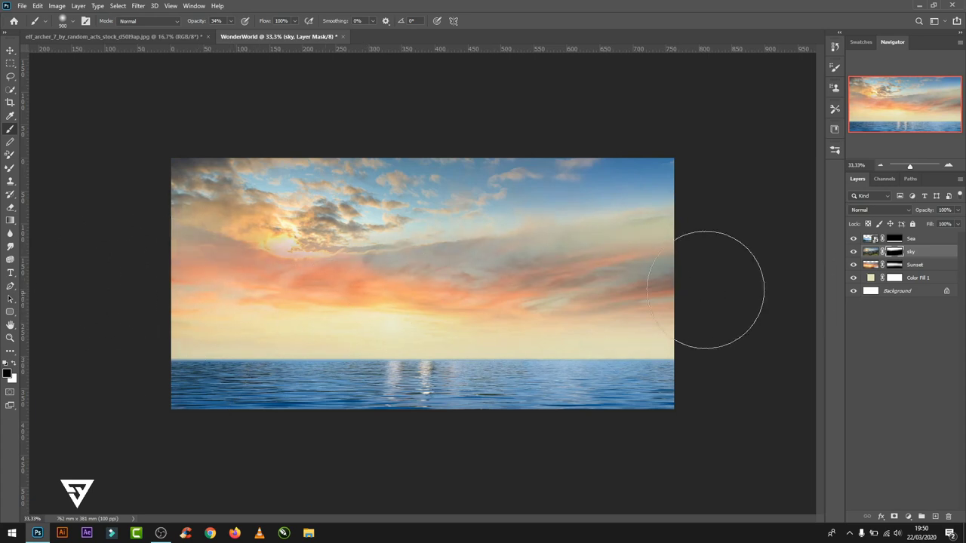
pyautogui.hotkey('ctrl', '+')
pyautogui.press('v')
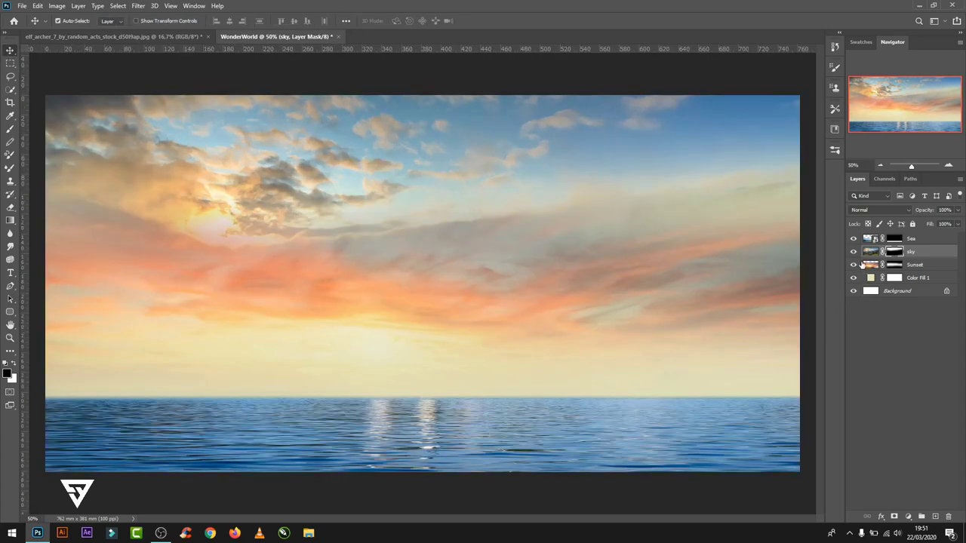
pyautogui.click(871, 253)
pyautogui.click(908, 517)
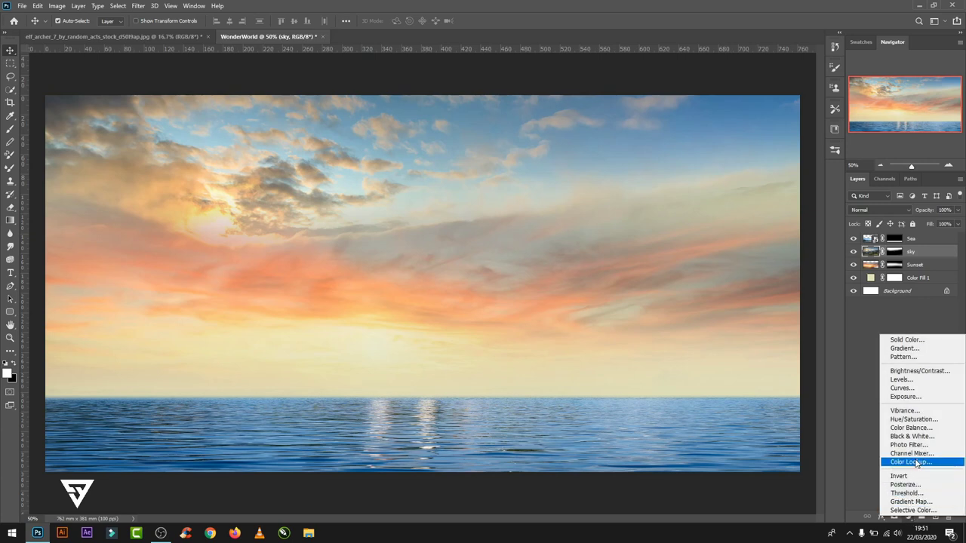
# - Cool the sky's shadows with a Color Balance adjustment (blue +41), then add an empty Layer 1
pyautogui.click(919, 427)
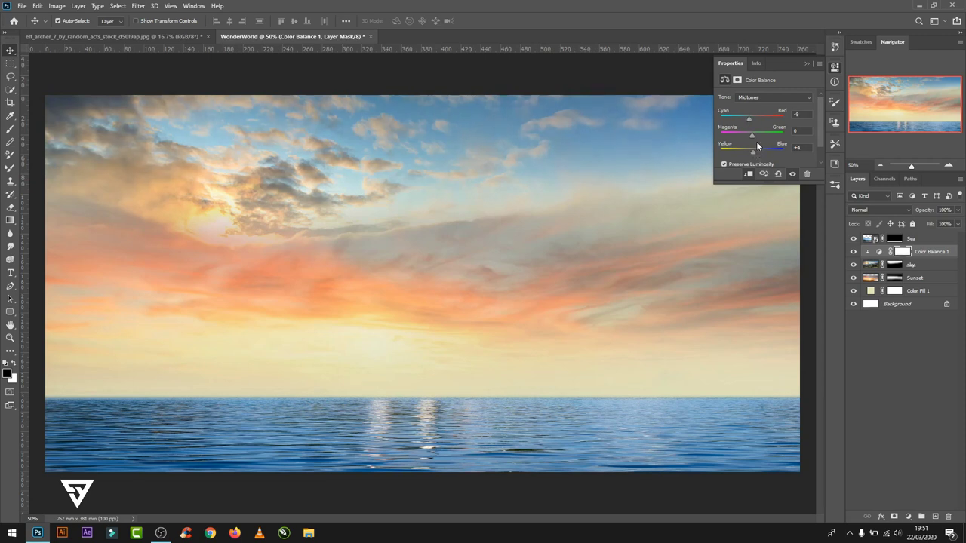
pyautogui.click(773, 97)
pyautogui.moveTo(754, 155); pyautogui.dragTo(760, 150)
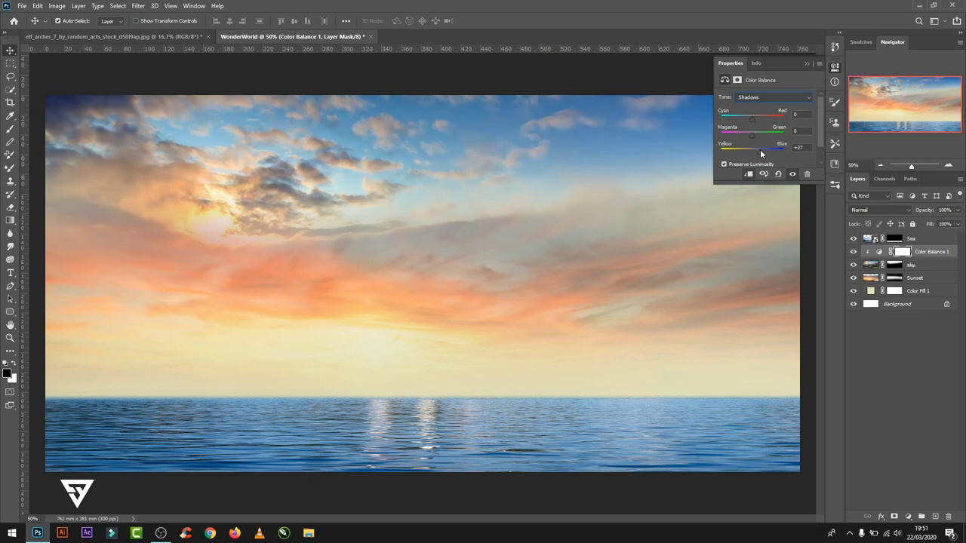
pyautogui.moveTo(751, 117); pyautogui.dragTo(744, 119)
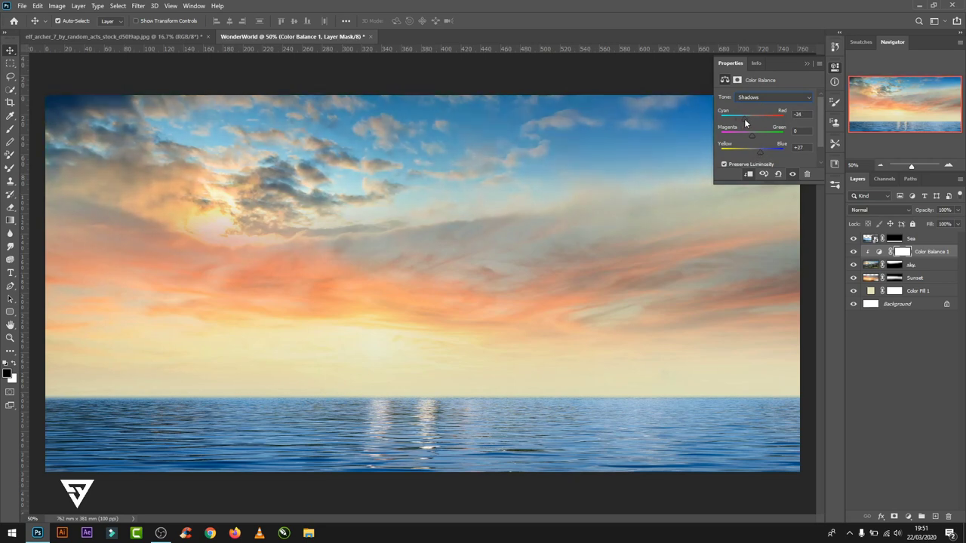
pyautogui.moveTo(761, 151); pyautogui.dragTo(766, 151)
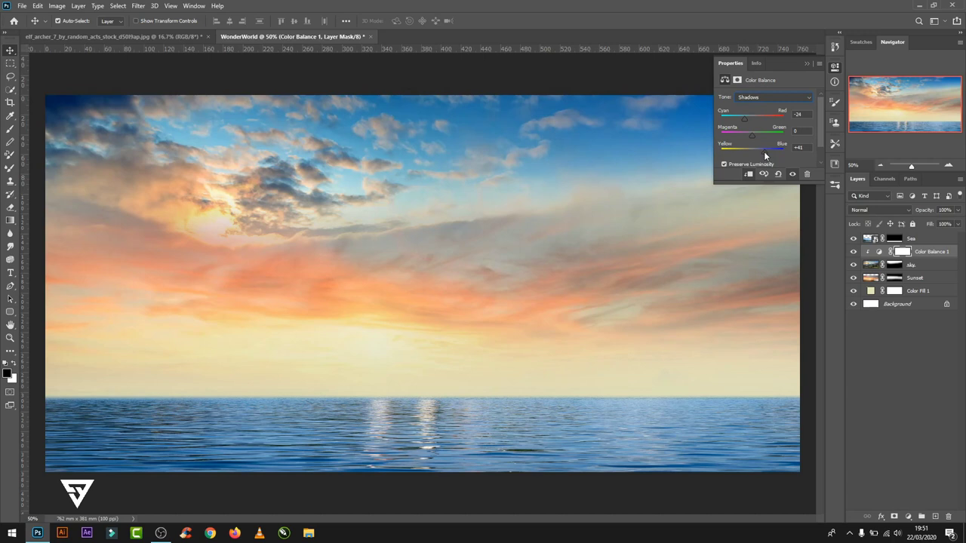
pyautogui.click(806, 63)
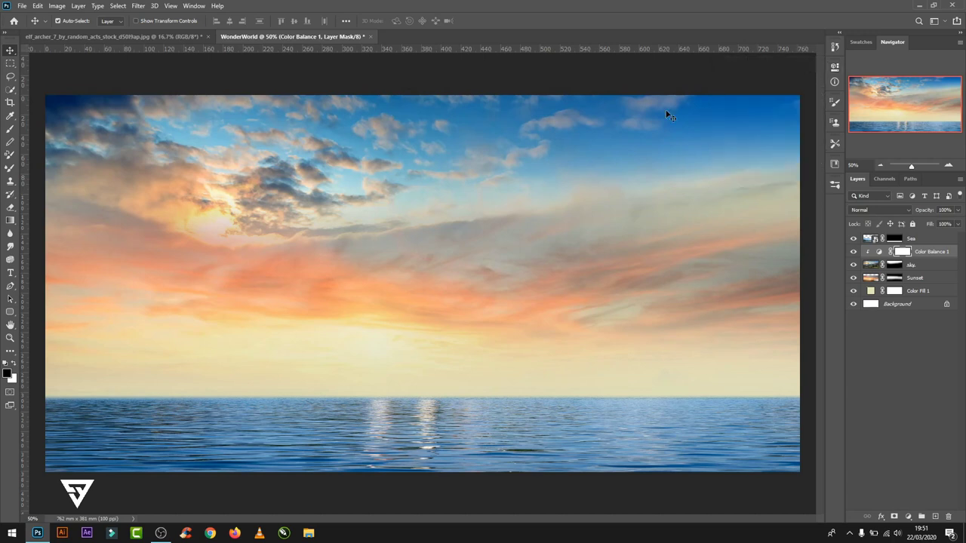
pyautogui.click(935, 515)
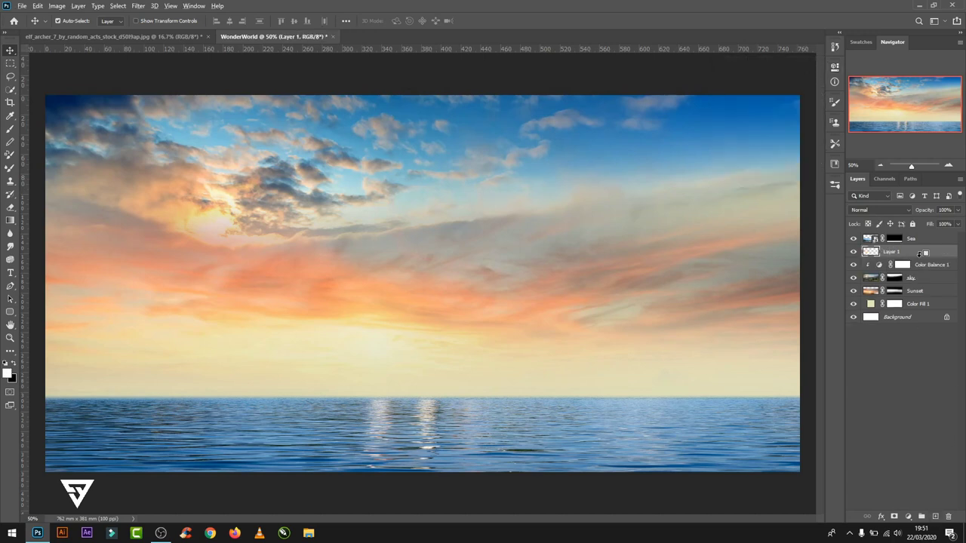
# - Clip Layer 1 to the sky and paint deep blue across the upper sky
pyautogui.keyDown('alt'); pyautogui.click(920, 256); pyautogui.keyUp('alt')
pyautogui.press('b')
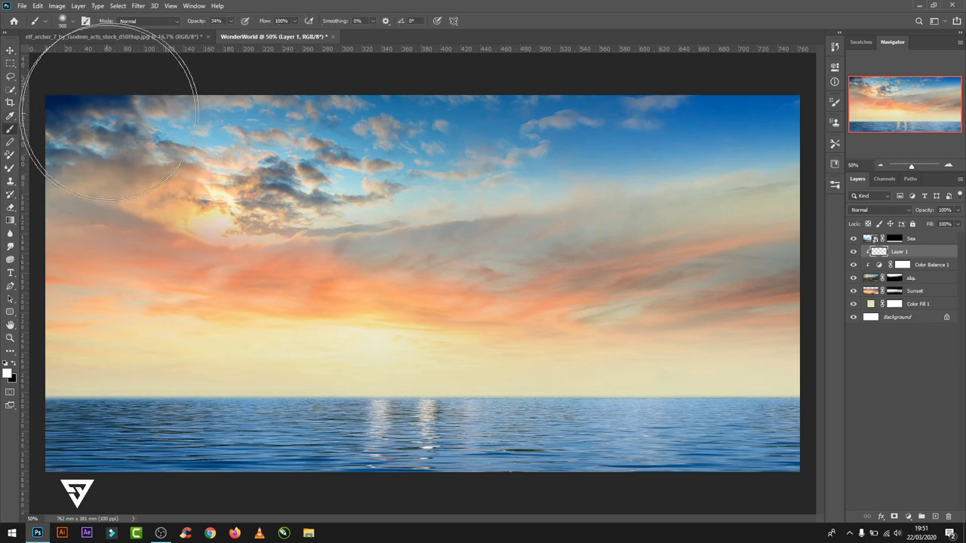
pyautogui.keyDown('alt'); pyautogui.click(168, 119); pyautogui.keyUp('alt')
pyautogui.click(7, 375)
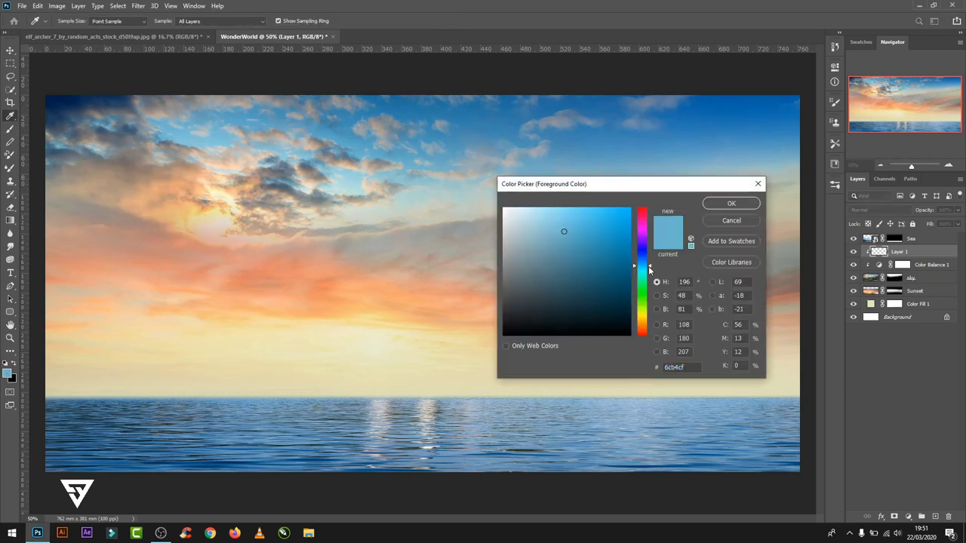
pyautogui.click(597, 245)
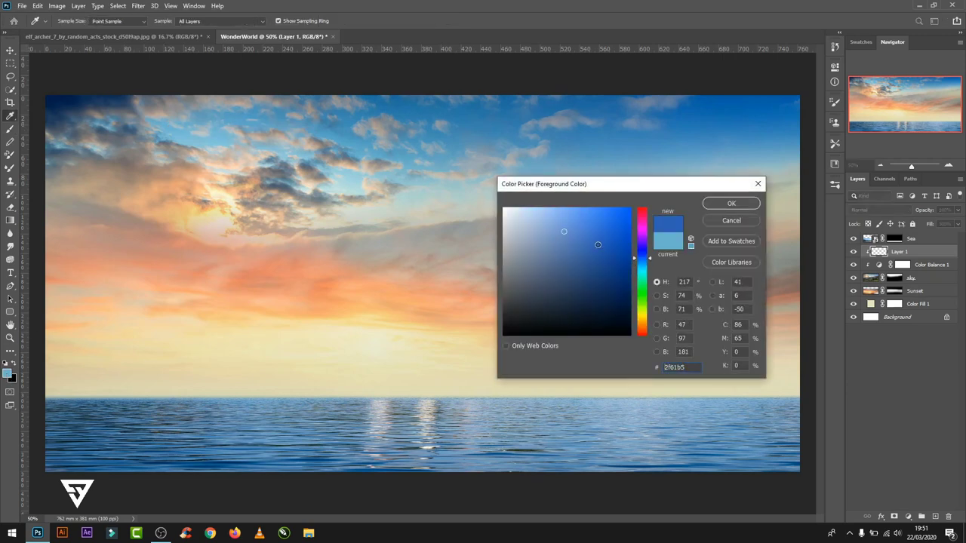
pyautogui.click(731, 203)
pyautogui.moveTo(173, 151)
pyautogui.mouseDown()
pyautogui.moveTo(506, 76)
pyautogui.moveTo(205, 76)
pyautogui.moveTo(168, 160)
pyautogui.moveTo(682, 73)
pyautogui.moveTo(681, 168)
pyautogui.moveTo(138, 140)
pyautogui.moveTo(317, 158)
pyautogui.mouseUp()
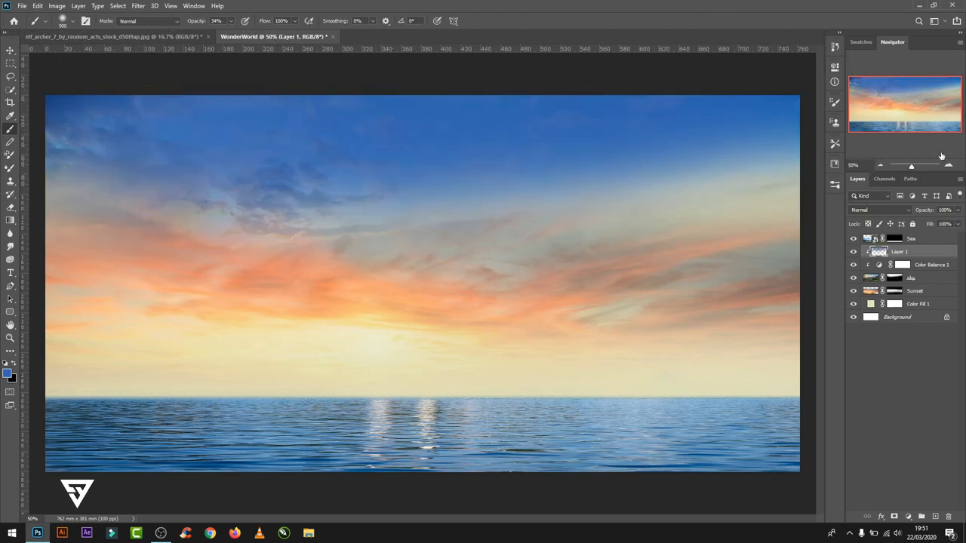
# - Set Layer 1 to Overlay blending at 79% opacity
pyautogui.click(879, 210)
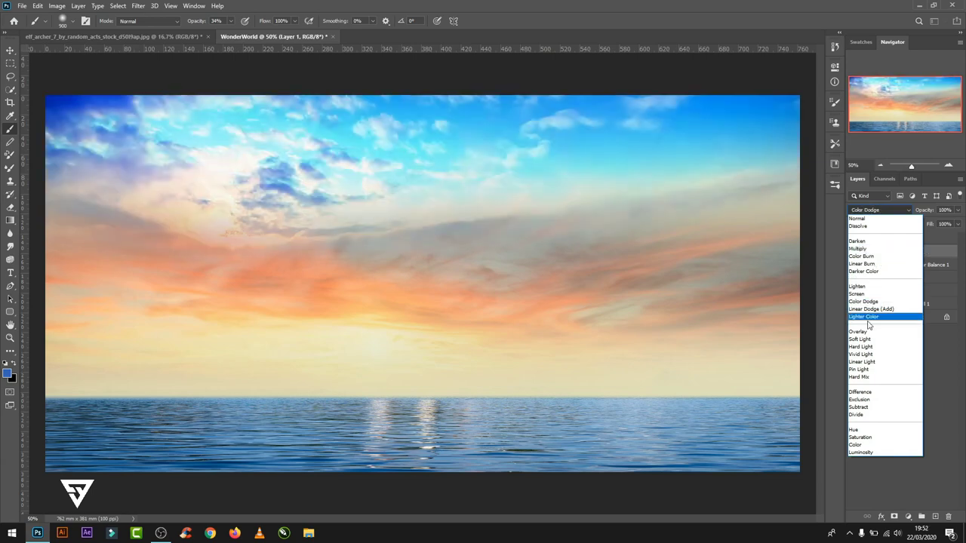
pyautogui.click(853, 252)
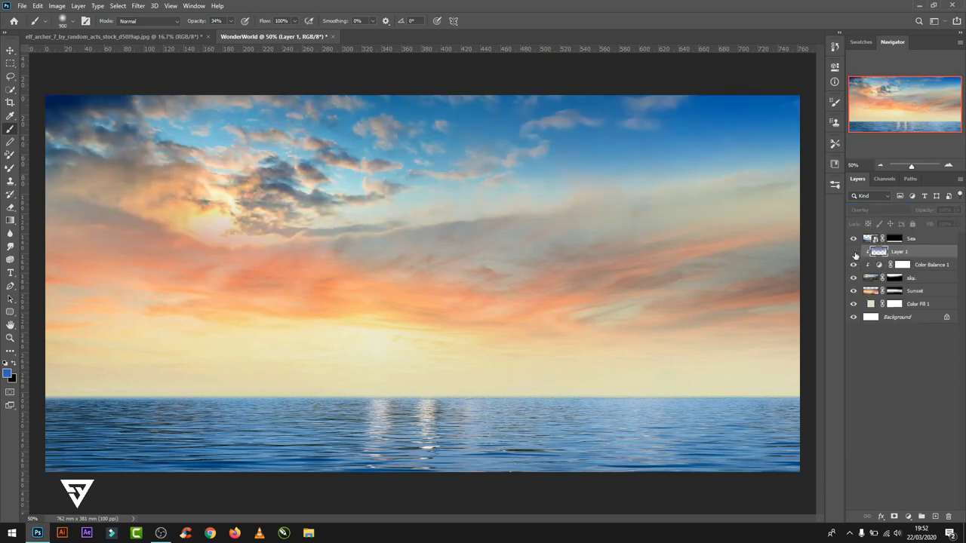
pyautogui.click(957, 210)
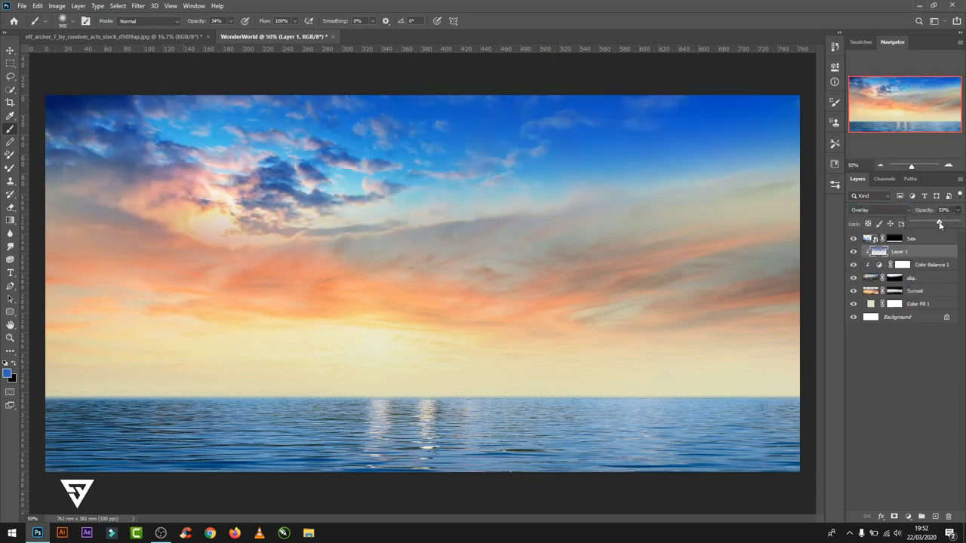
pyautogui.moveTo(956, 222); pyautogui.dragTo(946, 224)
pyautogui.click(10, 50)
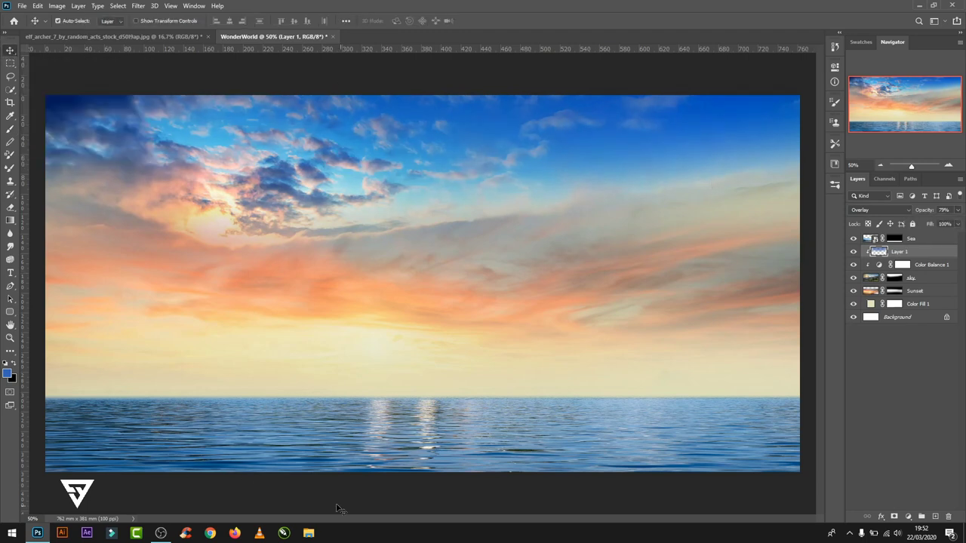
pyautogui.click(22, 6)
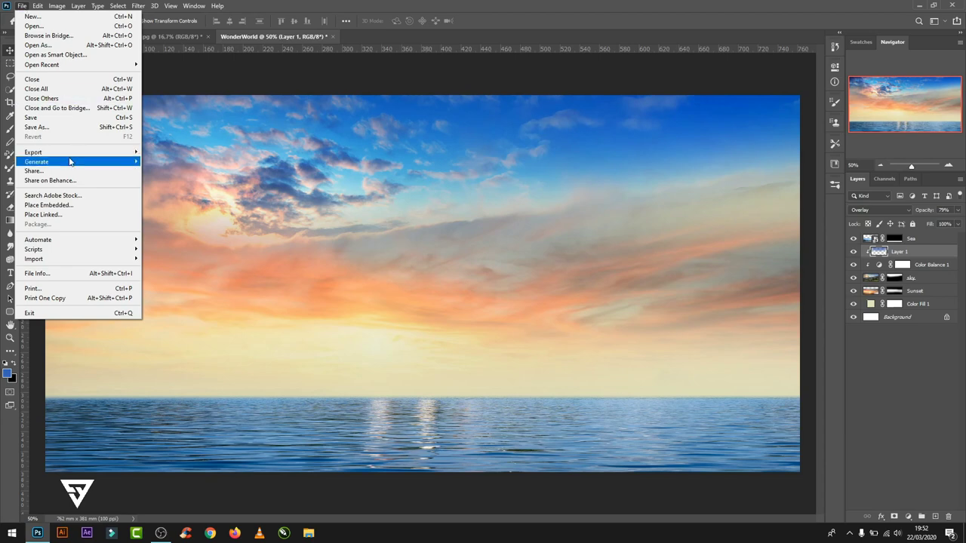
# - Place the mountain and river photo as an embedded layer and commit it
pyautogui.click(67, 204)
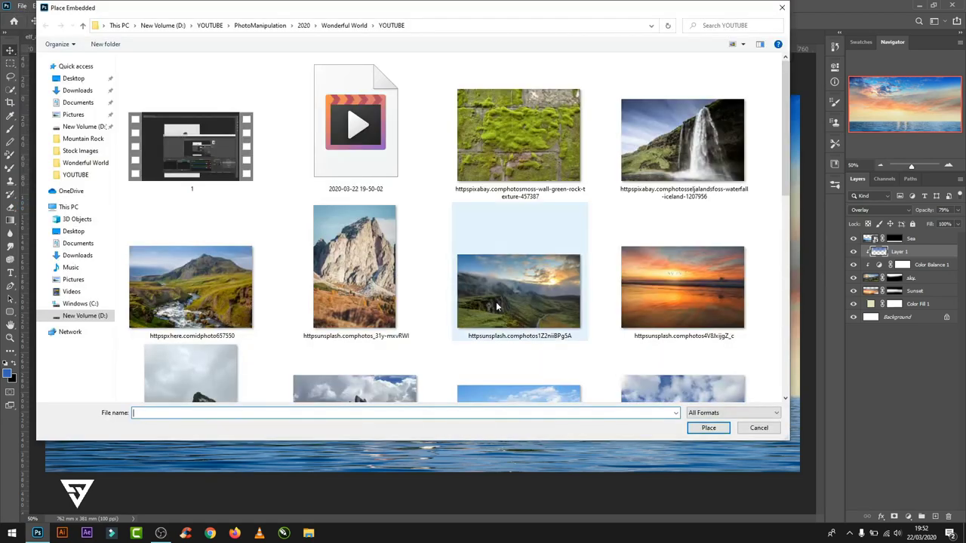
pyautogui.click(211, 267)
pyautogui.doubleClick(211, 267)
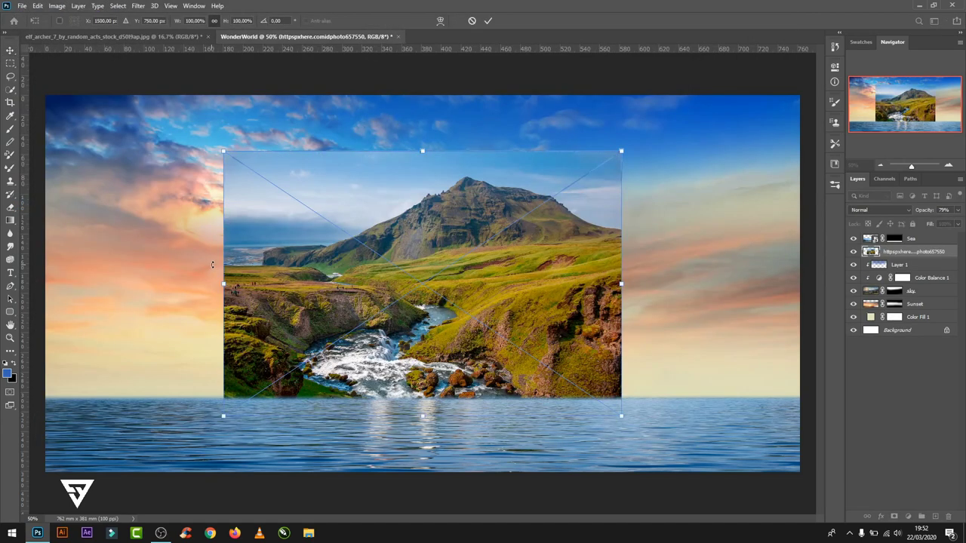
pyautogui.click(488, 21)
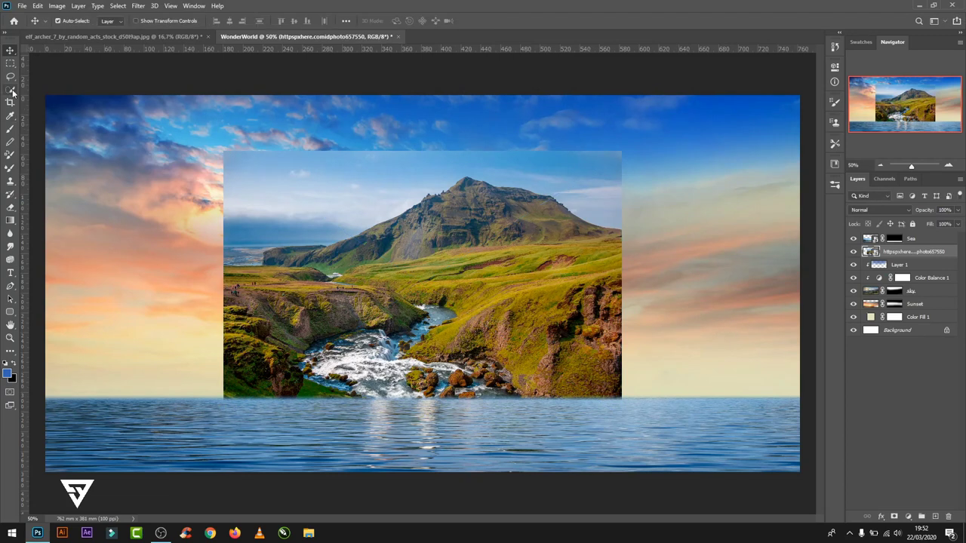
# - Quick-select the mountain and its hillside and mask the photo to it
pyautogui.click(12, 91)
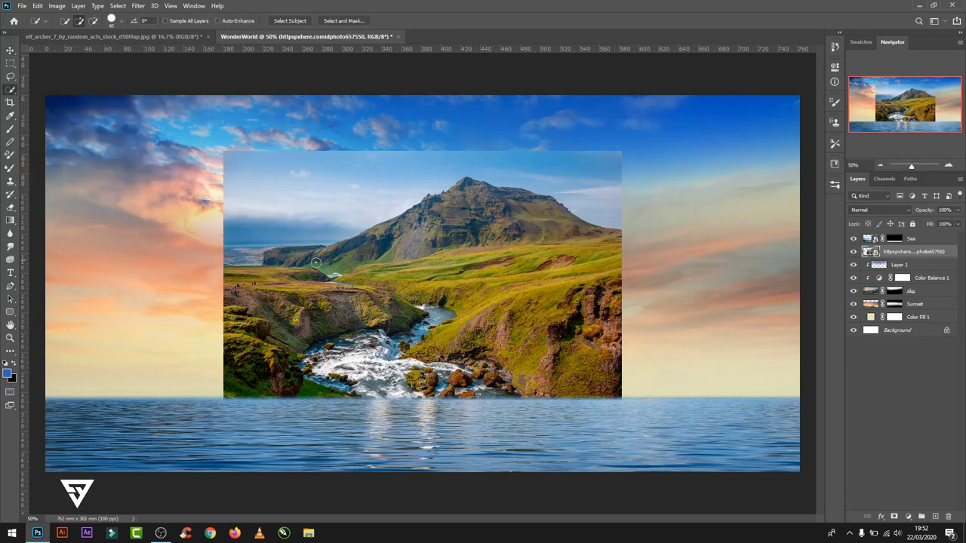
pyautogui.moveTo(271, 258)
pyautogui.mouseDown()
pyautogui.moveTo(403, 228)
pyautogui.moveTo(483, 198)
pyautogui.moveTo(596, 237)
pyautogui.mouseUp()
pyautogui.click(894, 516)
# - Lasso and delete the leftover sky patch along the ridge from the mountain's mask
pyautogui.scroll(1, 473, 209)
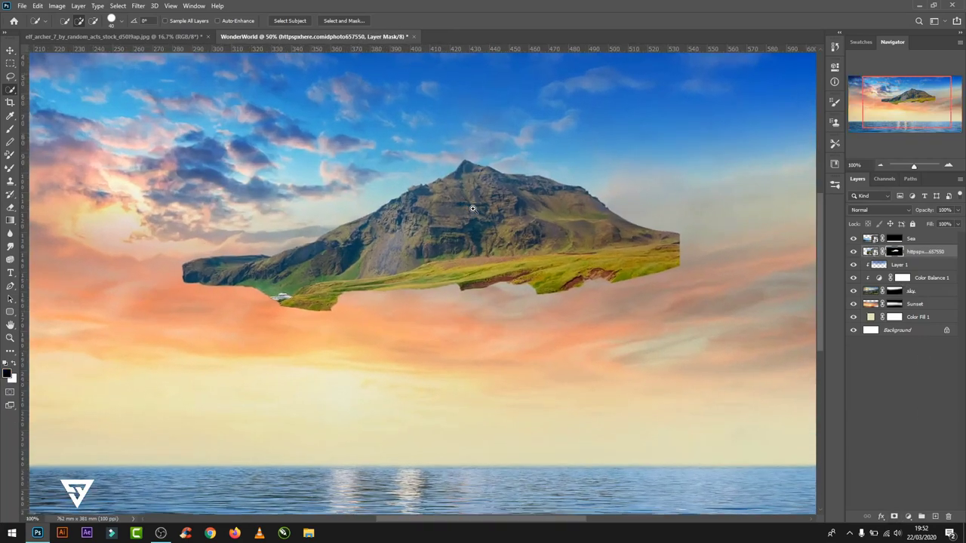
pyautogui.scroll(1, 472, 209)
pyautogui.scroll(1, 472, 209)
pyautogui.scroll(1, 513, 234)
pyautogui.scroll(-2, 453, 227)
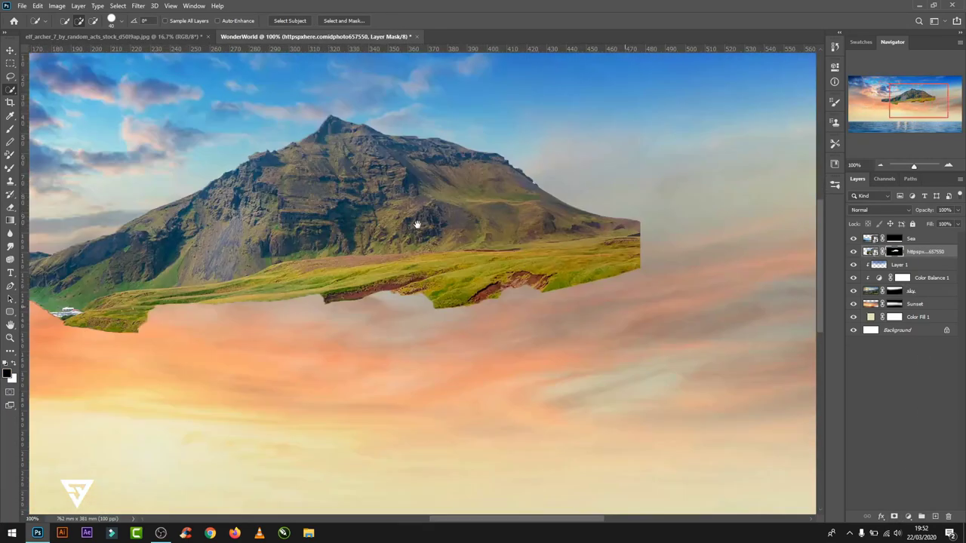
pyautogui.scroll(1, 505, 251)
pyautogui.scroll(1, 498, 249)
pyautogui.scroll(1, 375, 201)
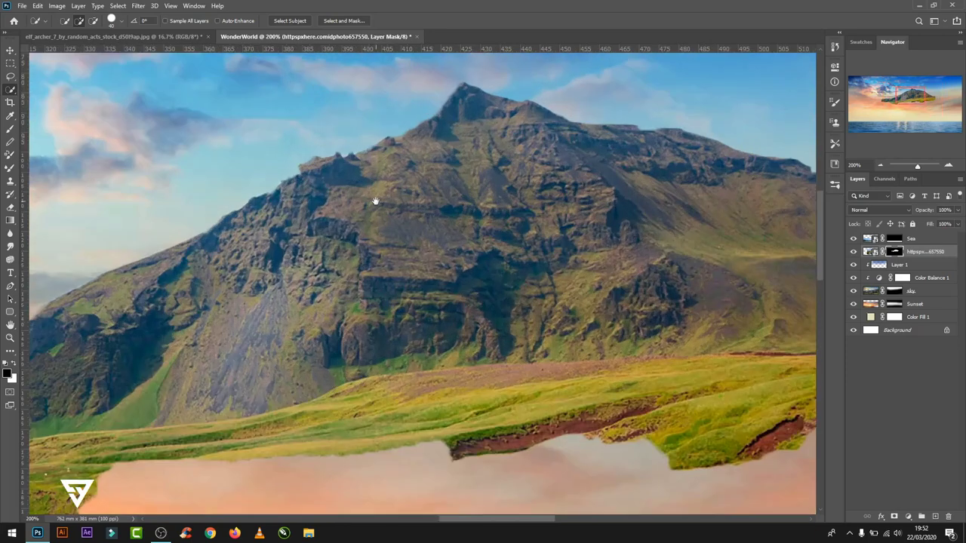
pyautogui.click(10, 77)
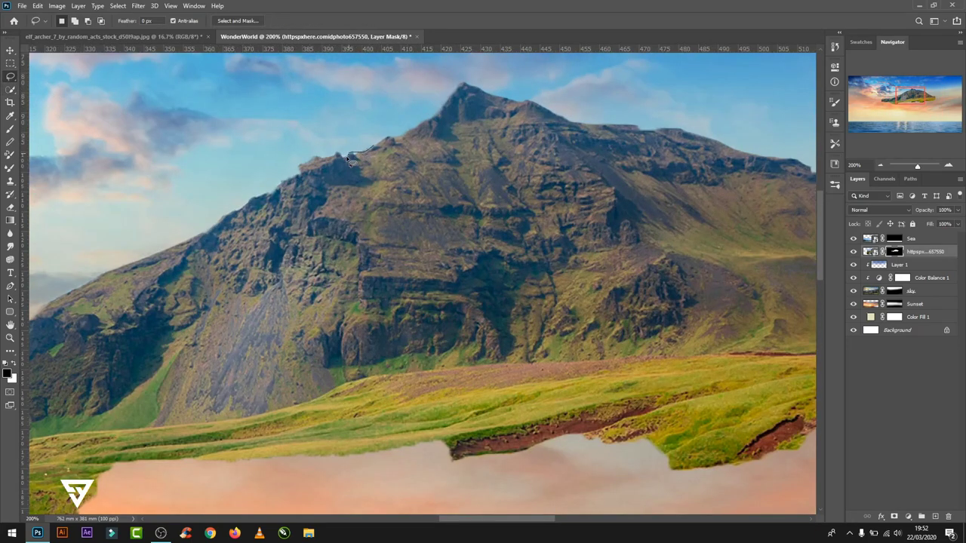
pyautogui.moveTo(302, 178); pyautogui.dragTo(362, 100)
pyautogui.moveTo(379, 150); pyautogui.dragTo(376, 146)
pyautogui.press('Delete')
pyautogui.hotkey('ctrl', 'd')
pyautogui.hotkey('ctrl', '-')
pyautogui.hotkey('ctrl', '-')
pyautogui.hotkey('ctrl', '-')
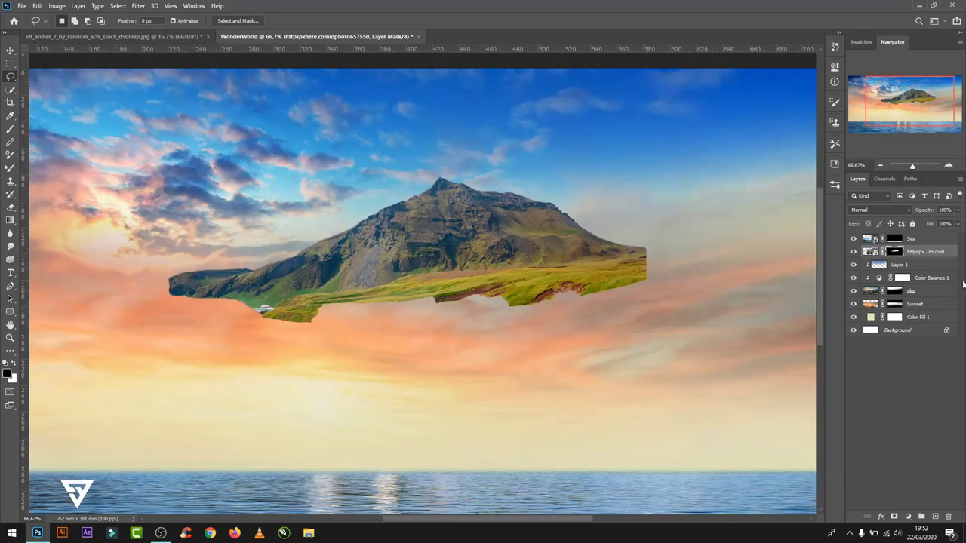
# - Rename the layer mount 1 and apply its layer mask permanently
pyautogui.doubleClick(916, 253)
pyautogui.write('mount 1')
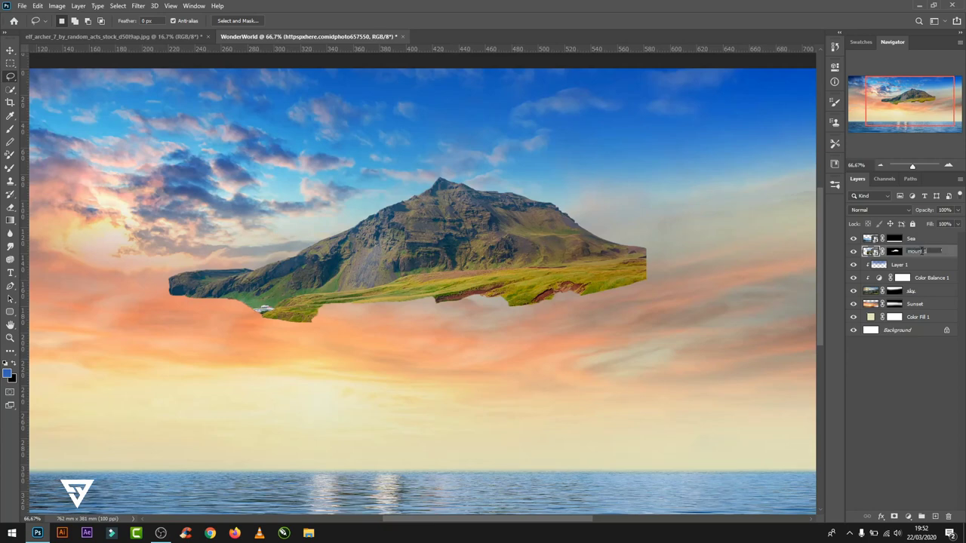
pyautogui.press('Return')
pyautogui.rightClick(915, 252)
pyautogui.click(853, 278)
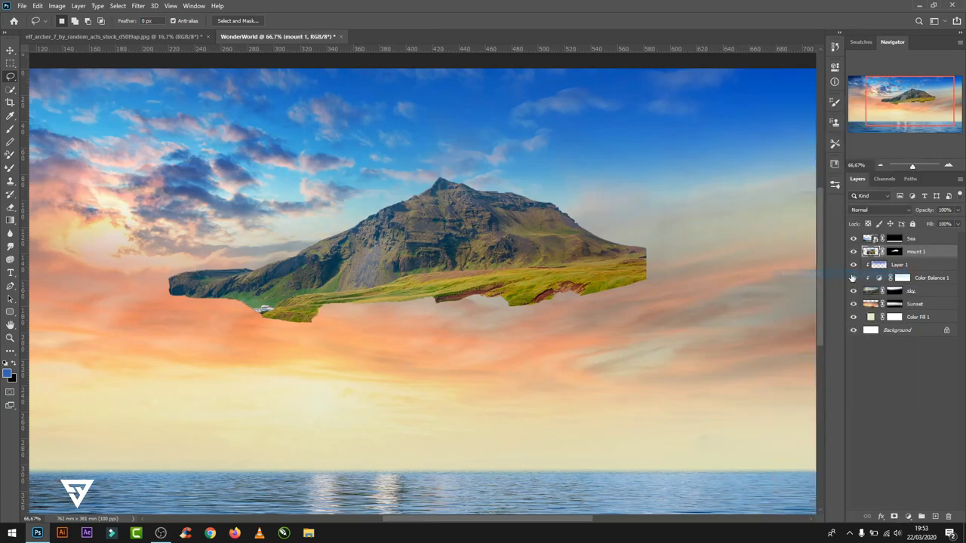
pyautogui.rightClick(897, 256)
pyautogui.click(834, 283)
# - Move the mountain down onto the left sea horizon and rotate it slightly
pyautogui.hotkey('ctrl', 't')
pyautogui.hotkey('ctrl', '-')
pyautogui.moveTo(529, 226); pyautogui.dragTo(287, 338)
pyautogui.moveTo(475, 257)
pyautogui.mouseDown()
pyautogui.moveTo(484, 279)
pyautogui.moveTo(431, 367)
pyautogui.mouseUp()
# - Add a fresh mask to mount 1 and gradient-fade its base into the sea
pyautogui.click(498, 20)
pyautogui.press('l')
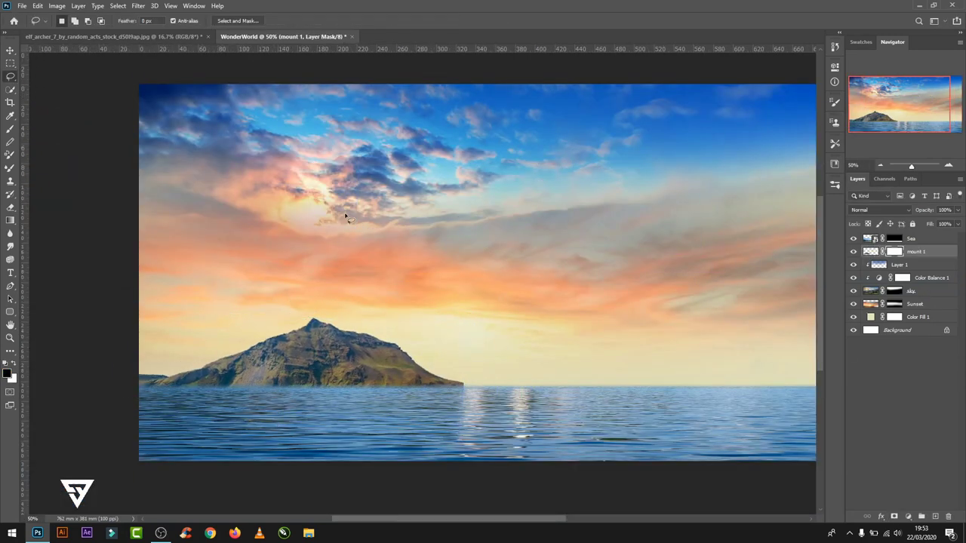
pyautogui.press('g')
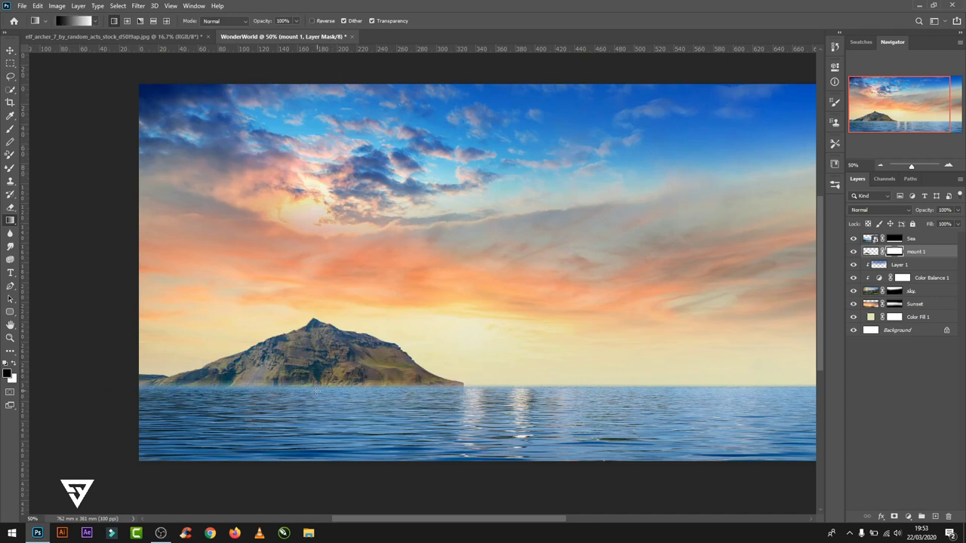
pyautogui.scroll(1, 331, 391)
pyautogui.moveTo(311, 372); pyautogui.dragTo(310, 399)
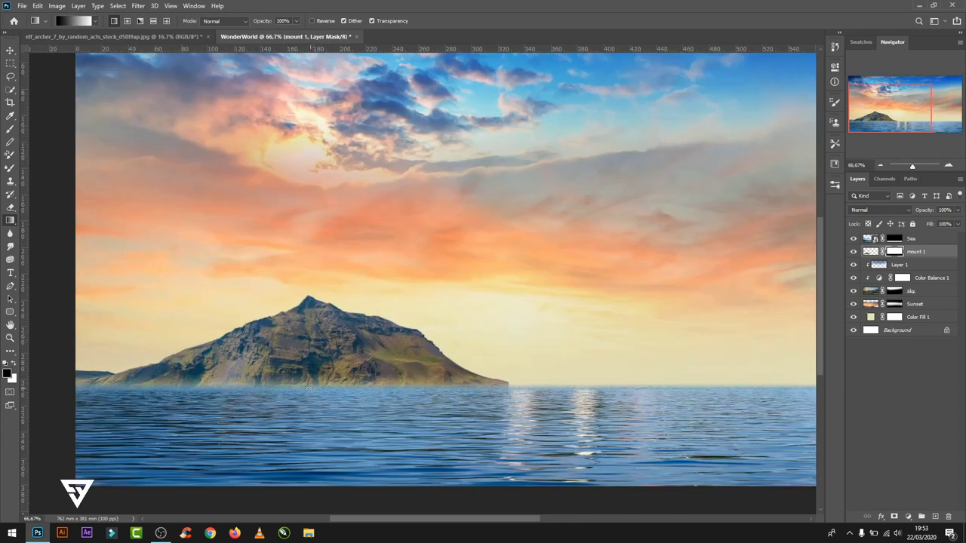
# - Brush the mask with a smaller brush to restore the mountain's right base, undoing a stray left stroke
pyautogui.press('b')
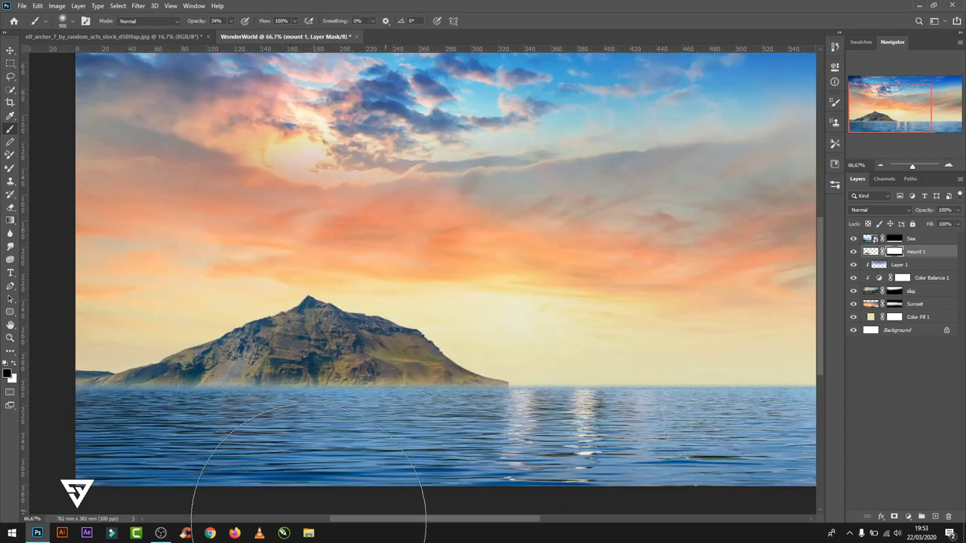
pyautogui.press('[')
pyautogui.press('[')
pyautogui.press('[')
pyautogui.press('[')
pyautogui.press('[')
pyautogui.press('[')
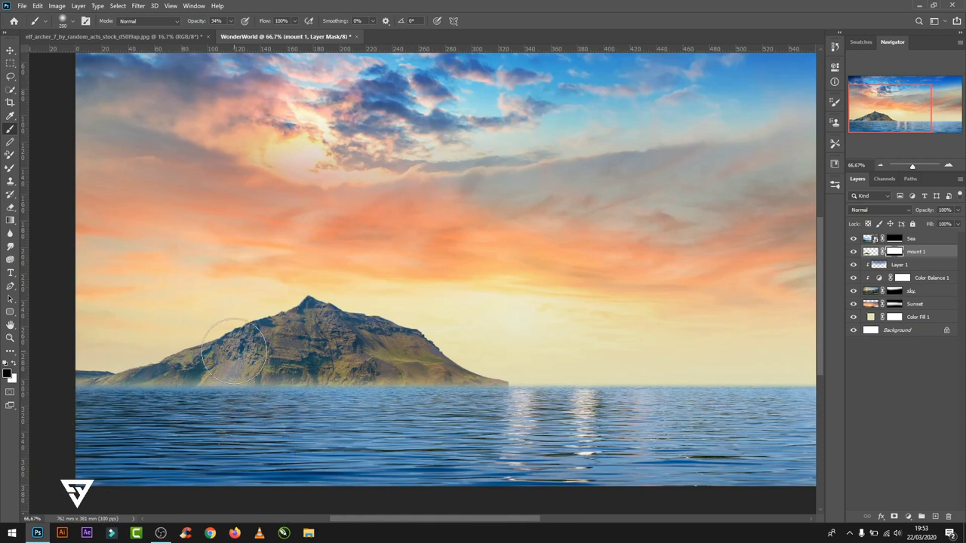
pyautogui.moveTo(496, 393)
pyautogui.mouseDown()
pyautogui.moveTo(468, 408)
pyautogui.moveTo(250, 388)
pyautogui.moveTo(229, 408)
pyautogui.mouseUp()
pyautogui.moveTo(80, 373); pyautogui.dragTo(257, 362)
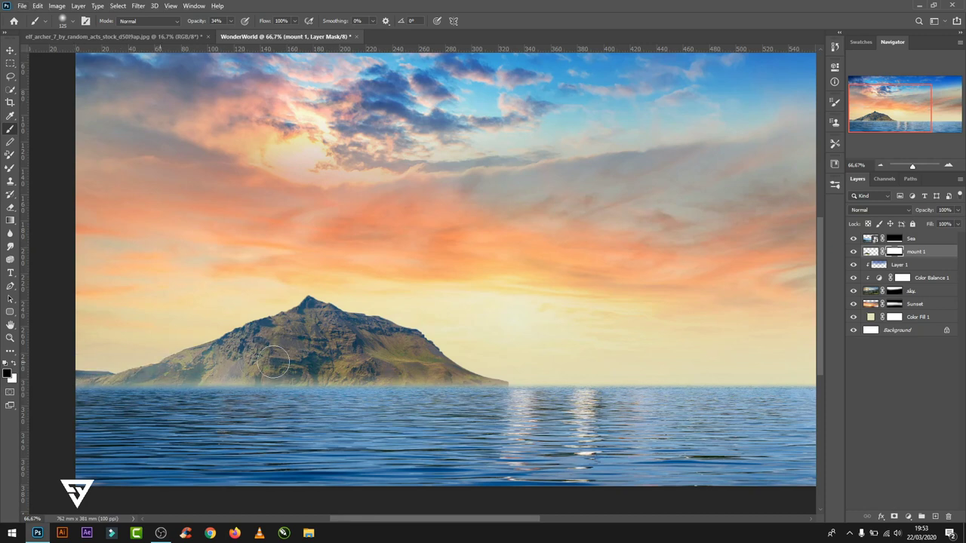
pyautogui.hotkey('ctrl', 'z')
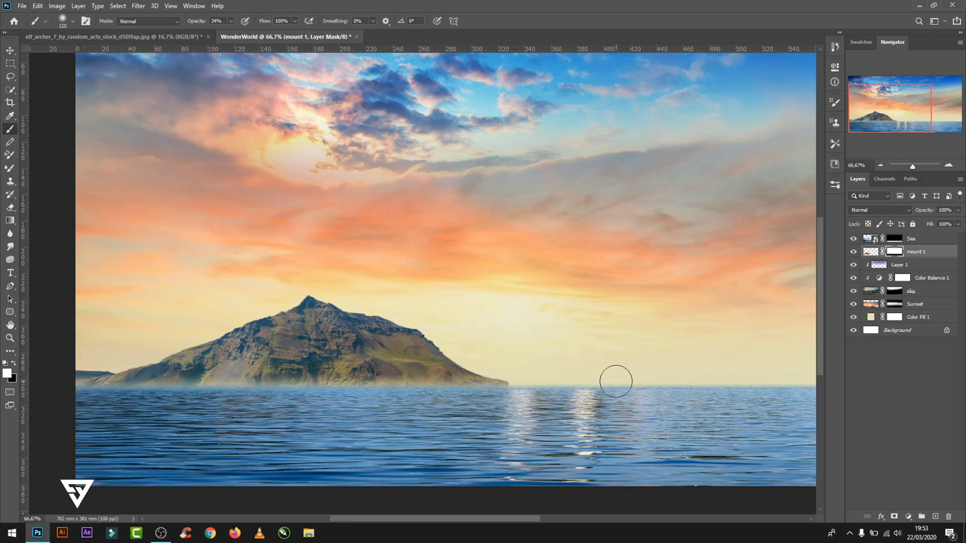
# - Transform mount 1 to stretch it slightly wider and tilt it under a degree
pyautogui.hotkey('ctrl', 't')
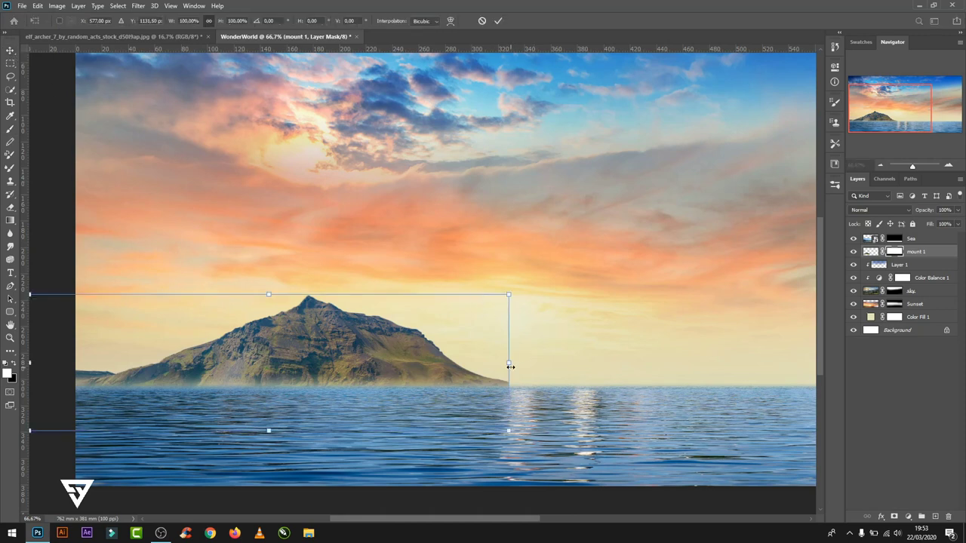
pyautogui.moveTo(510, 366); pyautogui.dragTo(484, 371)
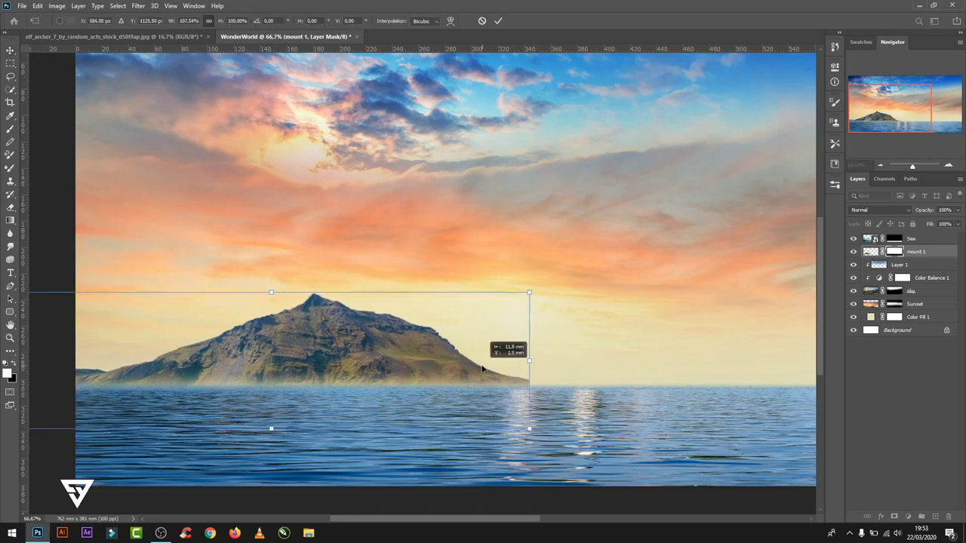
pyautogui.moveTo(535, 302); pyautogui.dragTo(548, 283)
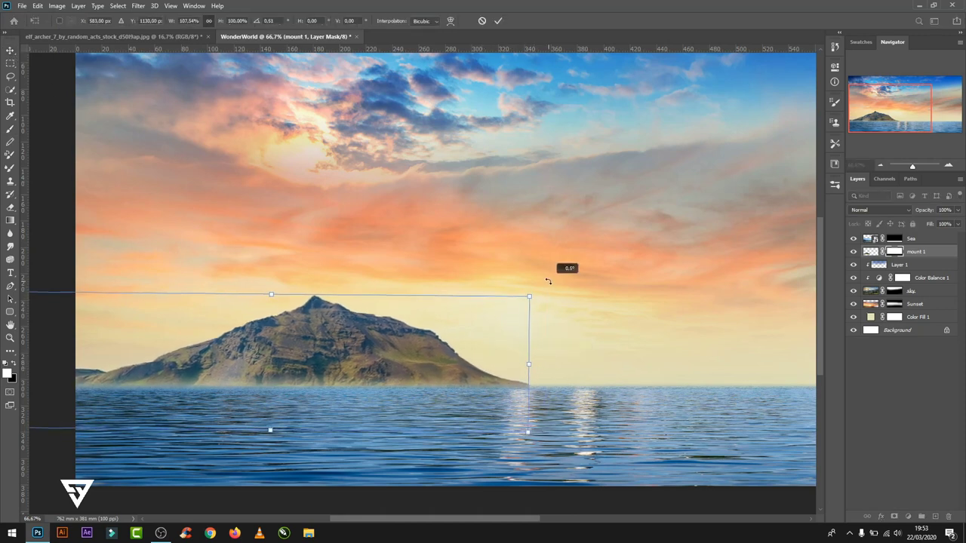
# - Clip a Hue/Saturation layer to mount 1 with Hue -7, Saturation -14, Lightness +10
pyautogui.click(498, 21)
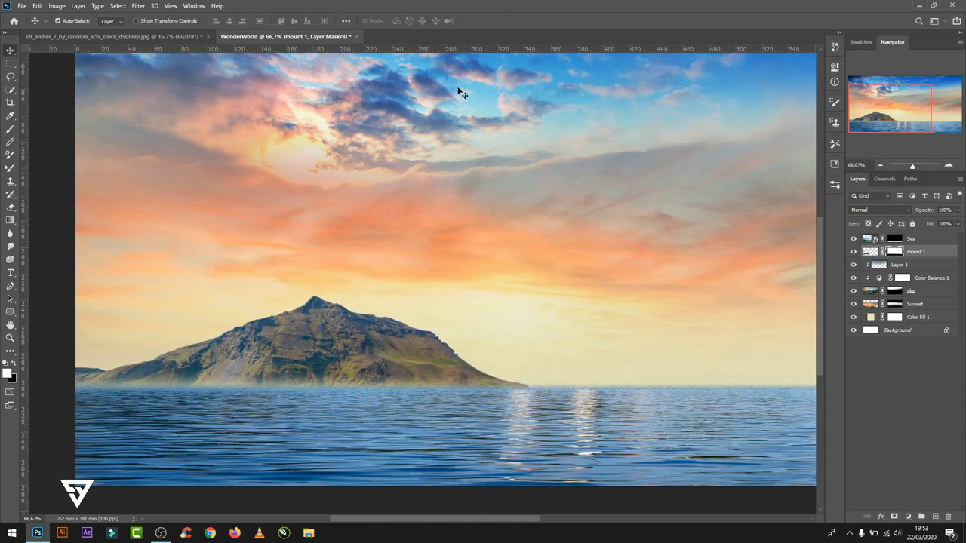
pyautogui.click(869, 252)
pyautogui.click(908, 517)
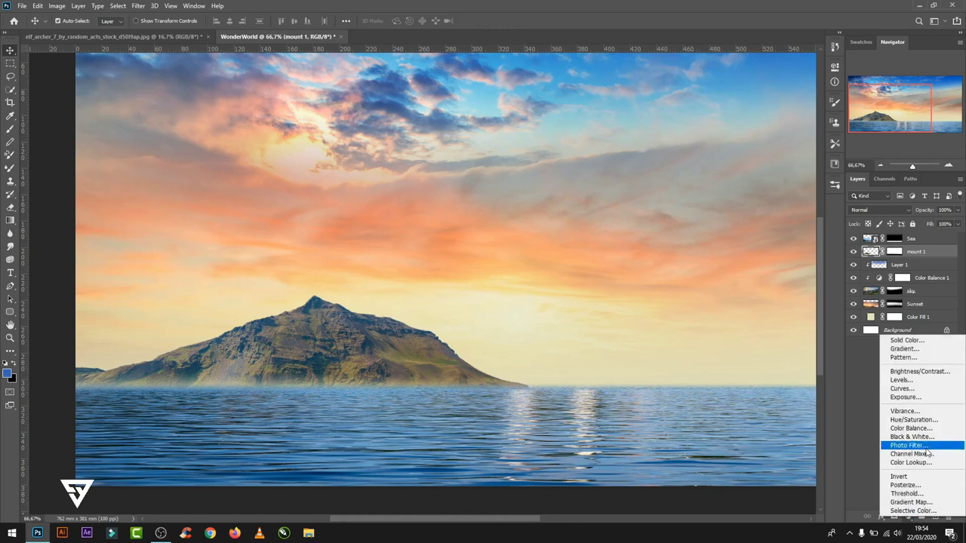
pyautogui.click(902, 424)
pyautogui.click(748, 175)
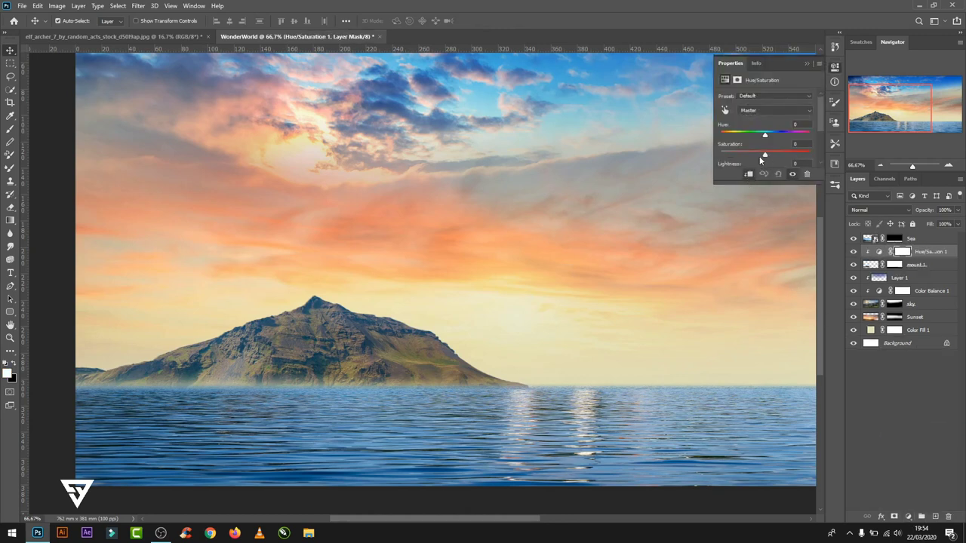
pyautogui.moveTo(819, 174); pyautogui.dragTo(821, 240)
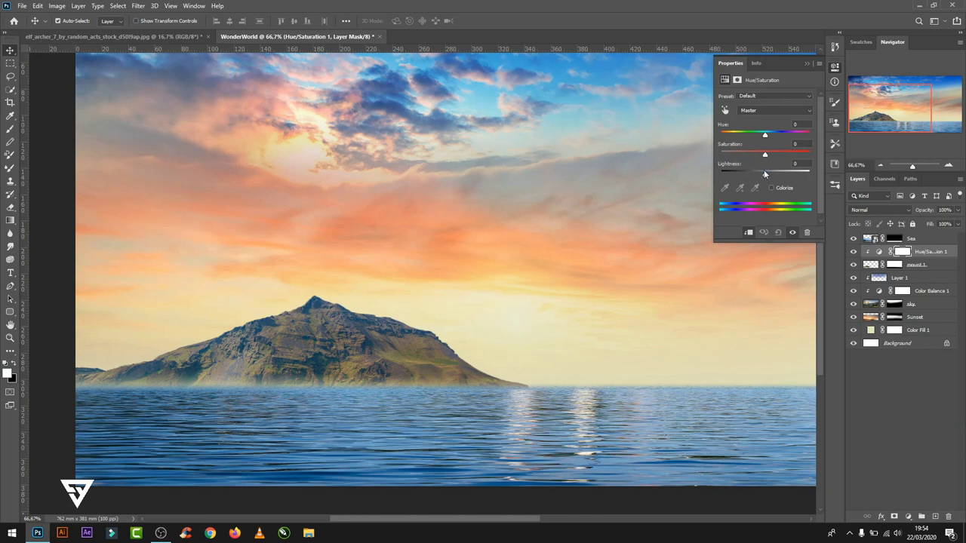
pyautogui.moveTo(764, 175); pyautogui.dragTo(770, 175)
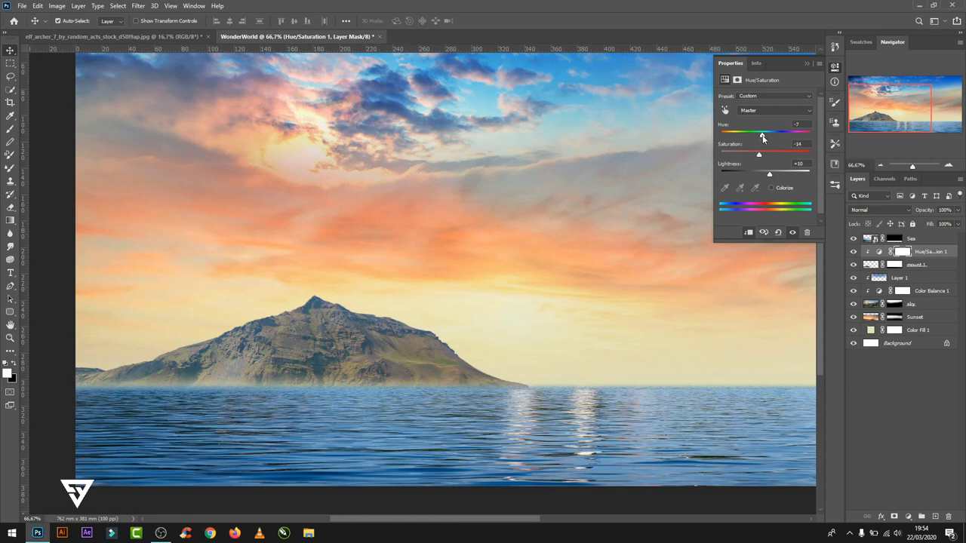
pyautogui.click(811, 64)
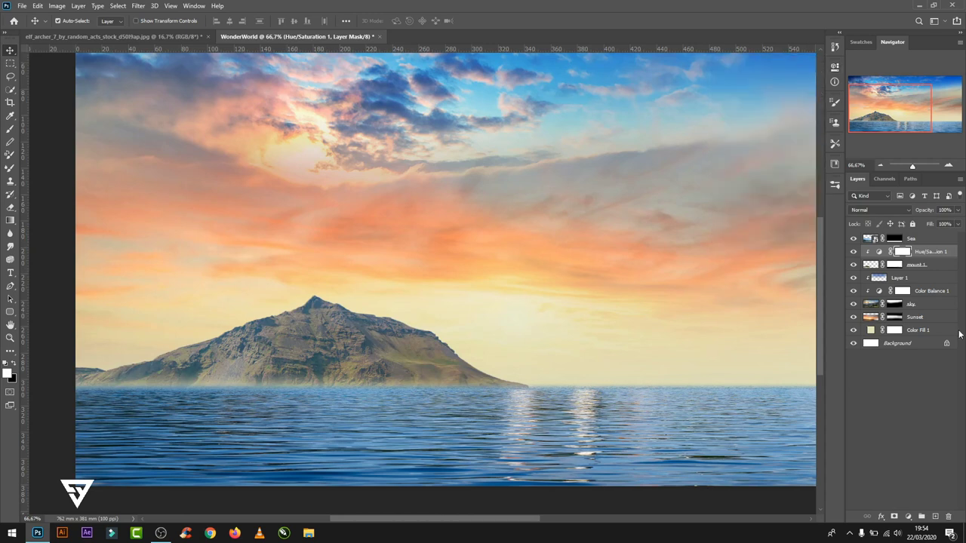
# - Add a Solid Color fill layer in a pale yellow-green
pyautogui.click(908, 517)
pyautogui.click(902, 341)
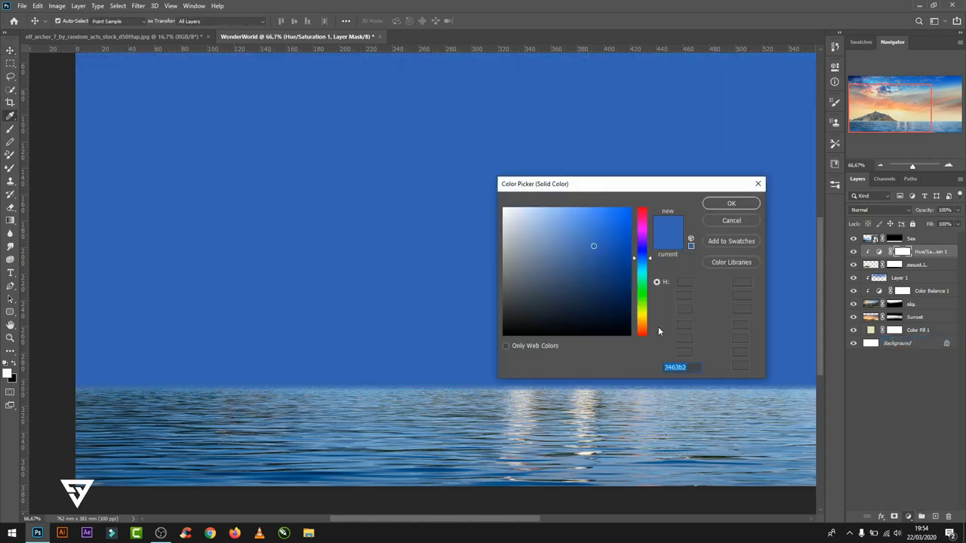
pyautogui.moveTo(649, 266); pyautogui.dragTo(646, 312)
pyautogui.click(532, 231)
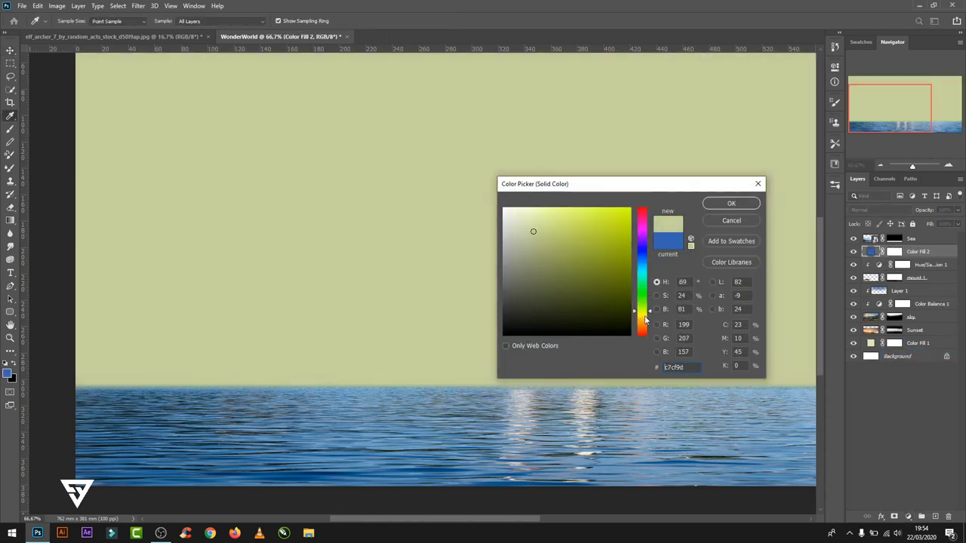
pyautogui.click(530, 225)
pyautogui.click(731, 203)
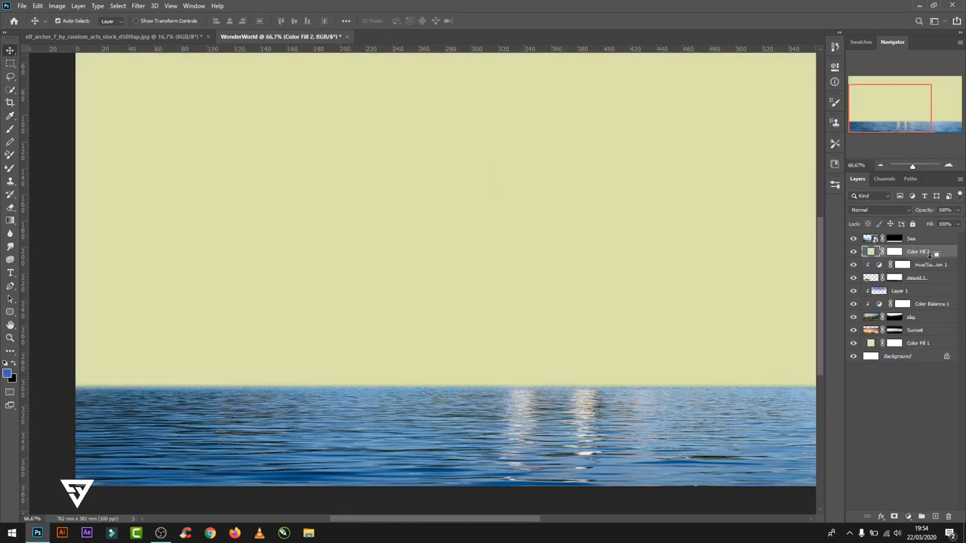
# - Clip the colour fill to the mountain at 49% opacity, keeping Normal blend mode
pyautogui.keyDown('alt'); pyautogui.click(930, 258); pyautogui.keyUp('alt')
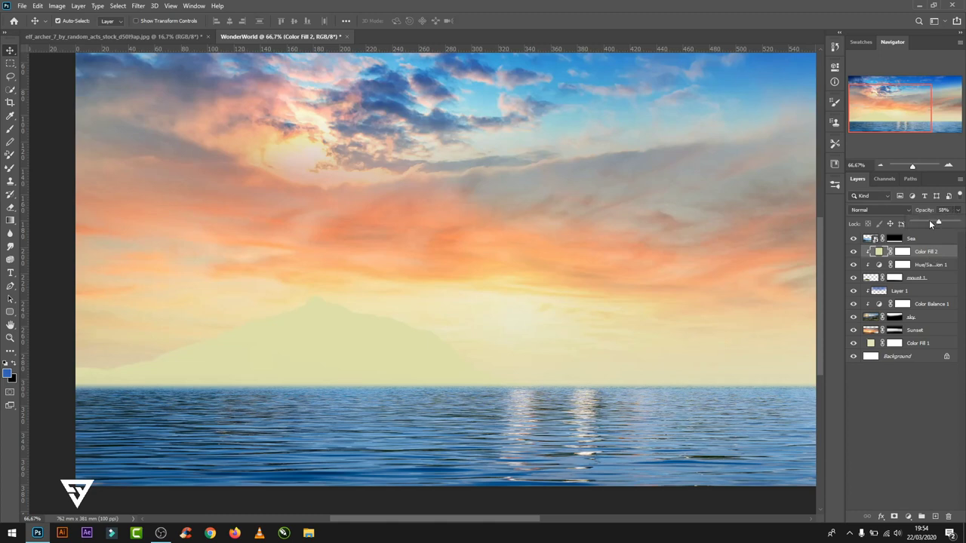
pyautogui.moveTo(930, 223)
pyautogui.mouseDown()
pyautogui.moveTo(917, 221)
pyautogui.moveTo(935, 225)
pyautogui.mouseUp()
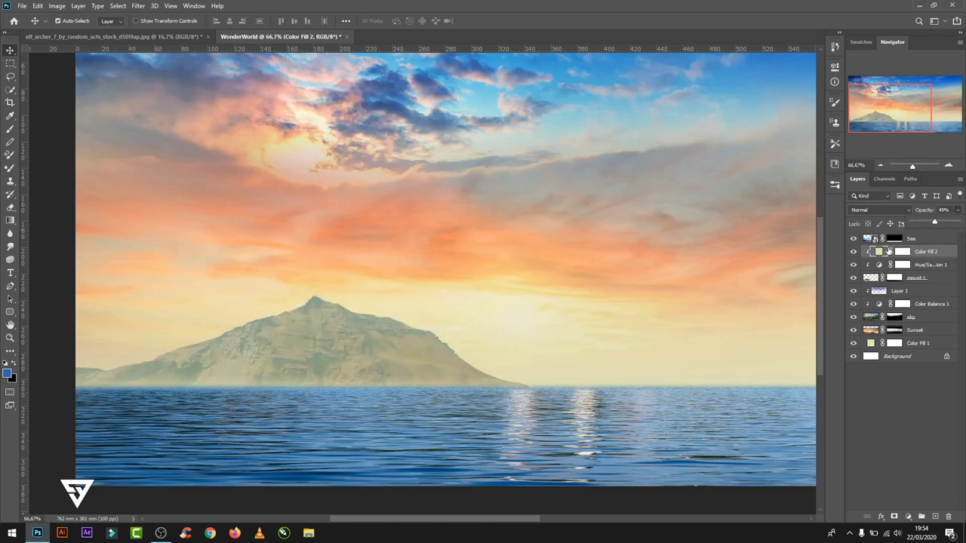
pyautogui.click(890, 211)
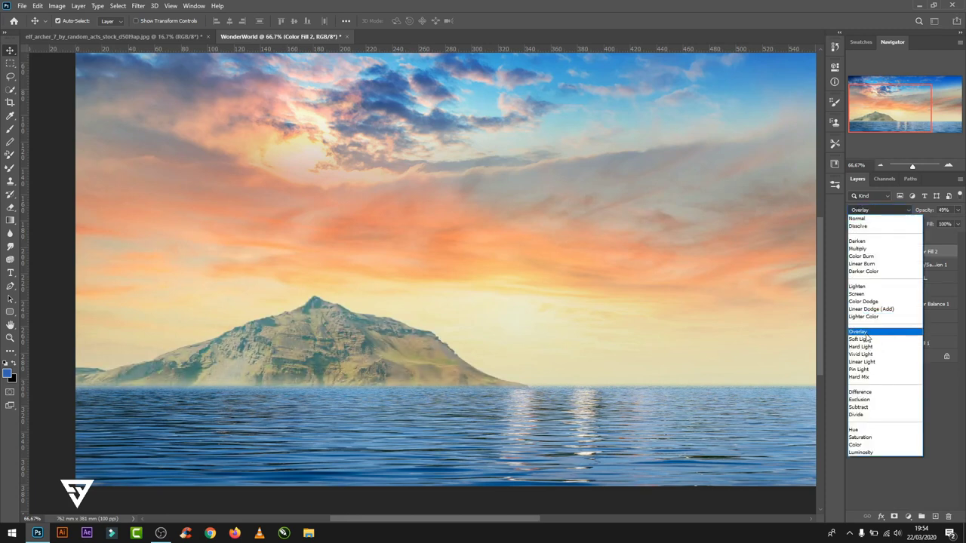
pyautogui.click(794, 5)
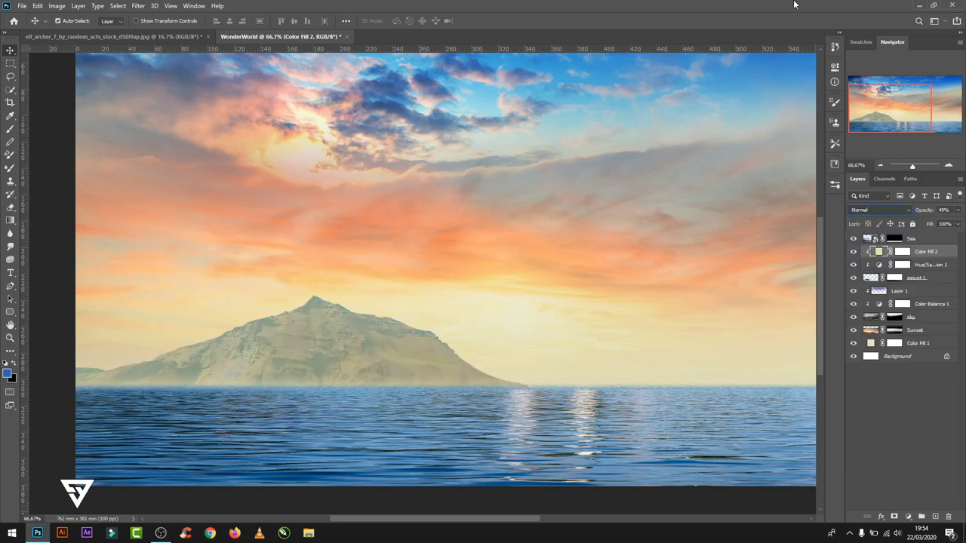
pyautogui.click(907, 516)
# - Add a clipped Curves layer that brightens the mountain's light tones and deepens its darks
pyautogui.click(905, 394)
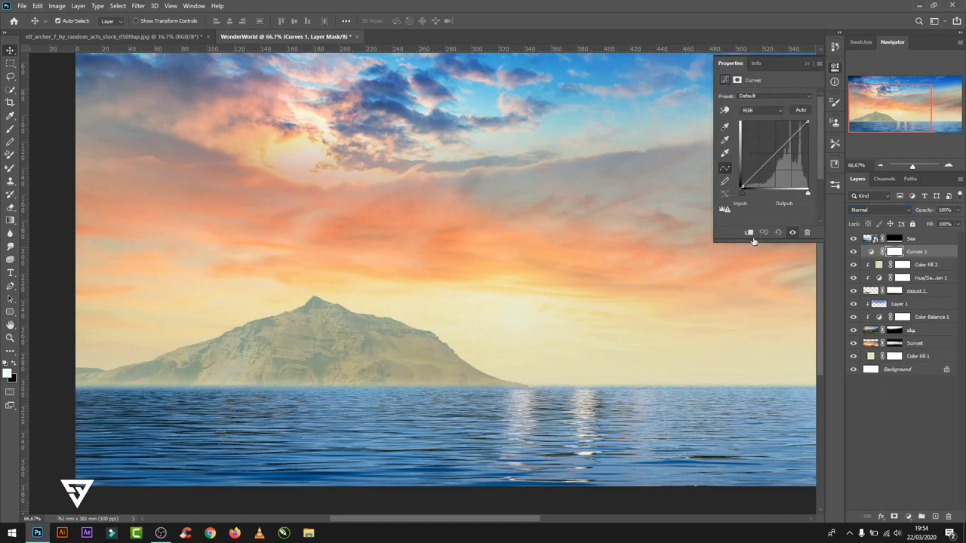
pyautogui.click(757, 173)
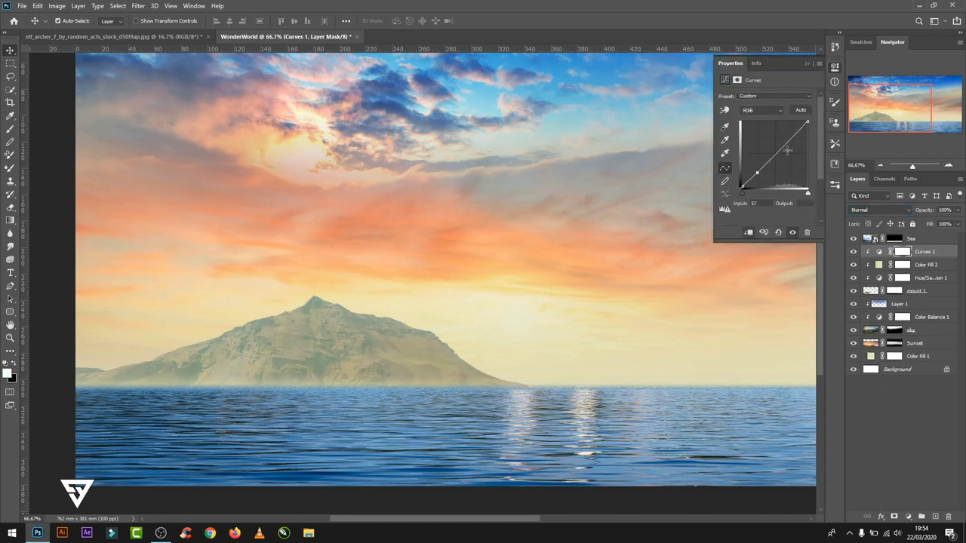
pyautogui.moveTo(793, 135); pyautogui.dragTo(792, 133)
pyautogui.moveTo(755, 174); pyautogui.dragTo(759, 176)
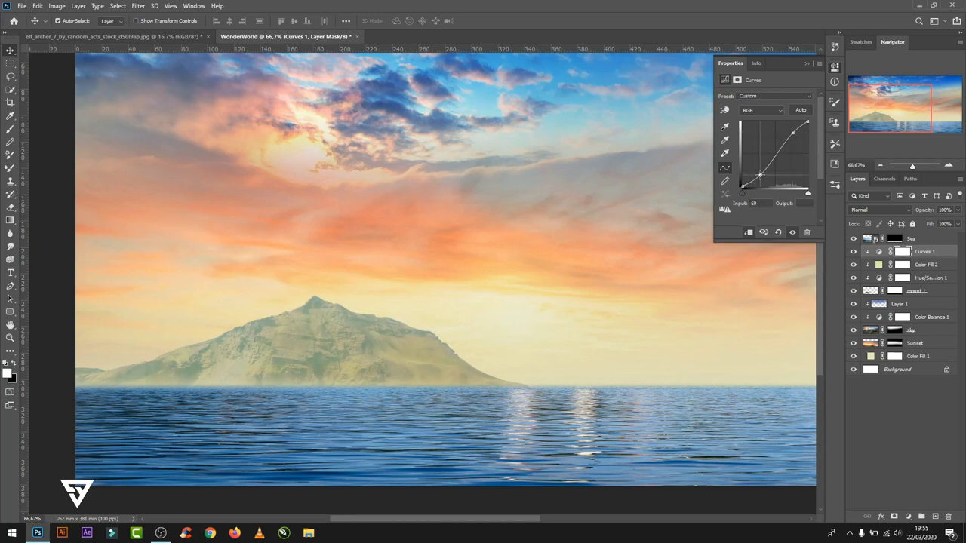
pyautogui.click(806, 65)
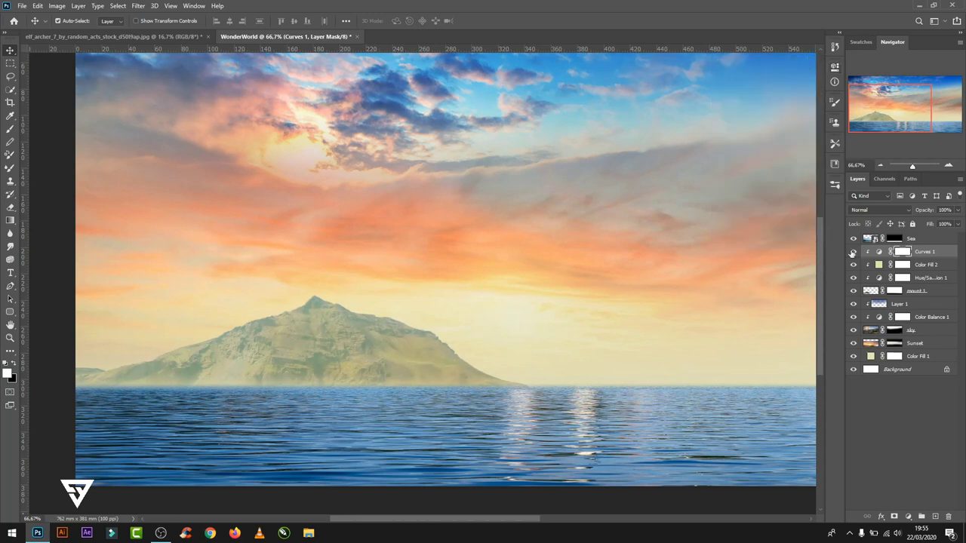
# - Set Color Fill 2 to 41% opacity and recolour it cream #e9e5ba sampled from the canvas
pyautogui.click(880, 266)
pyautogui.click(961, 213)
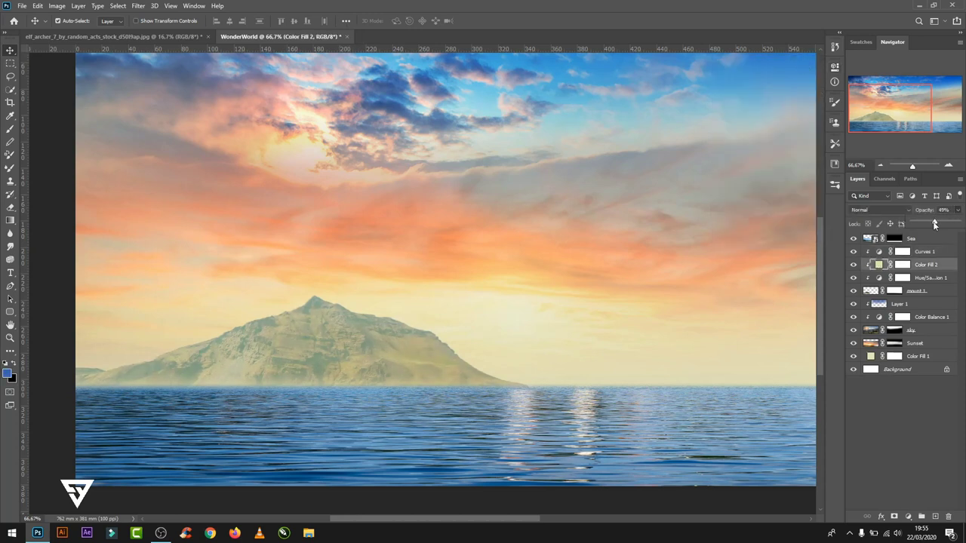
pyautogui.moveTo(934, 223)
pyautogui.mouseDown()
pyautogui.moveTo(942, 223)
pyautogui.moveTo(912, 224)
pyautogui.moveTo(931, 222)
pyautogui.mouseUp()
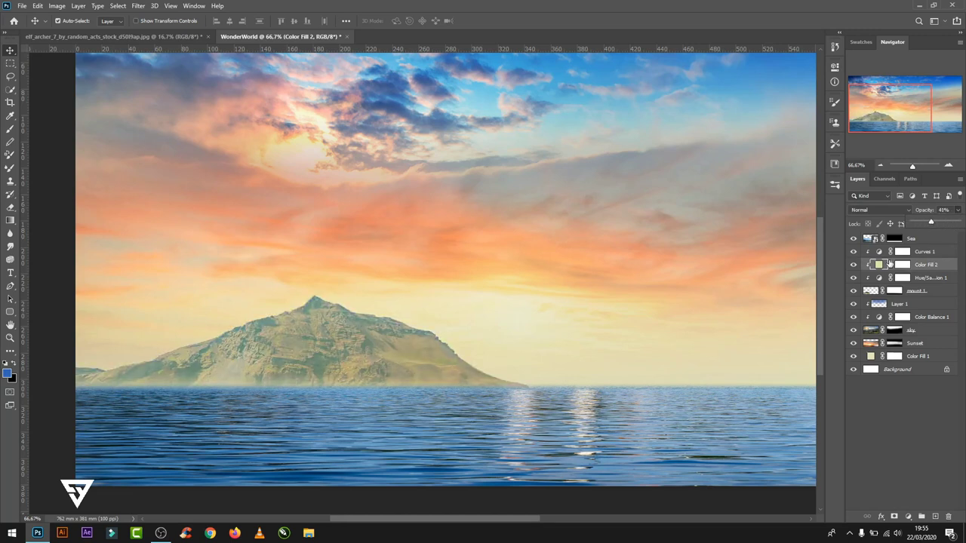
pyautogui.doubleClick(878, 265)
pyautogui.click(490, 334)
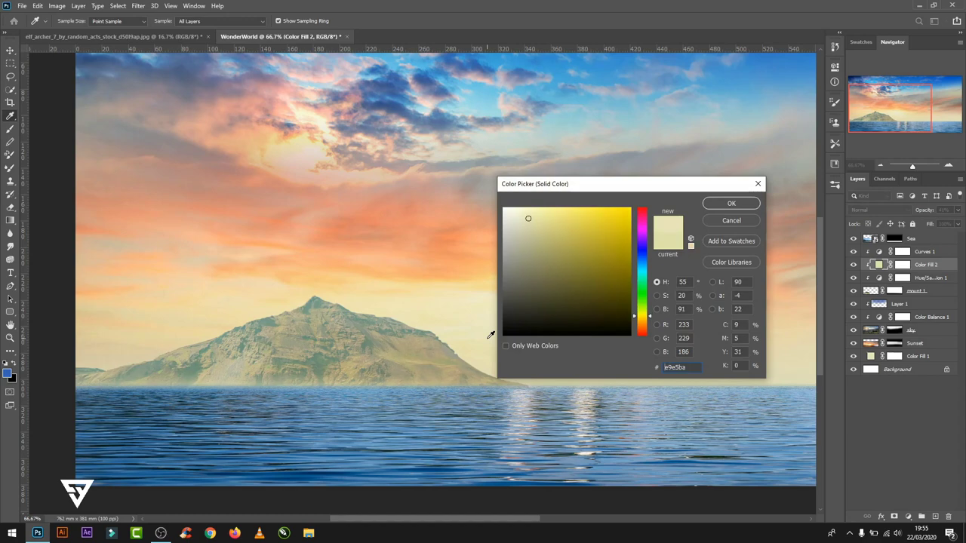
pyautogui.click(729, 208)
pyautogui.hotkey('ctrl', '-')
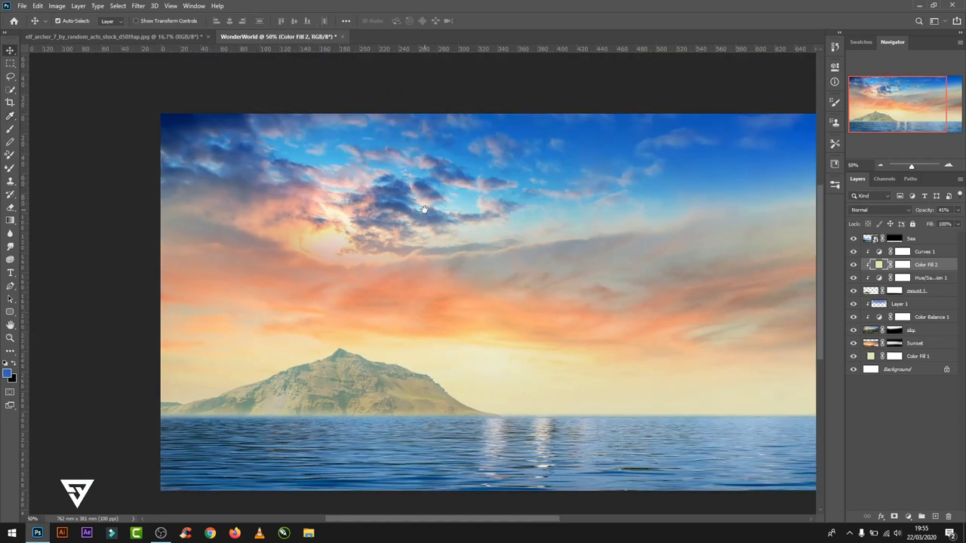
pyautogui.click(865, 240)
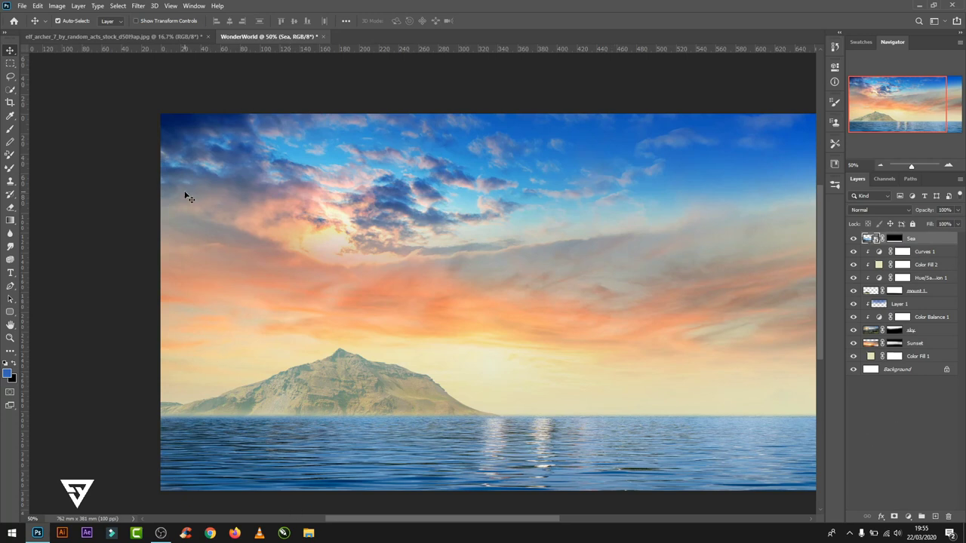
# - Place Embedded the rocky mountain-peak photo from the YOUTUBE folder
pyautogui.click(22, 5)
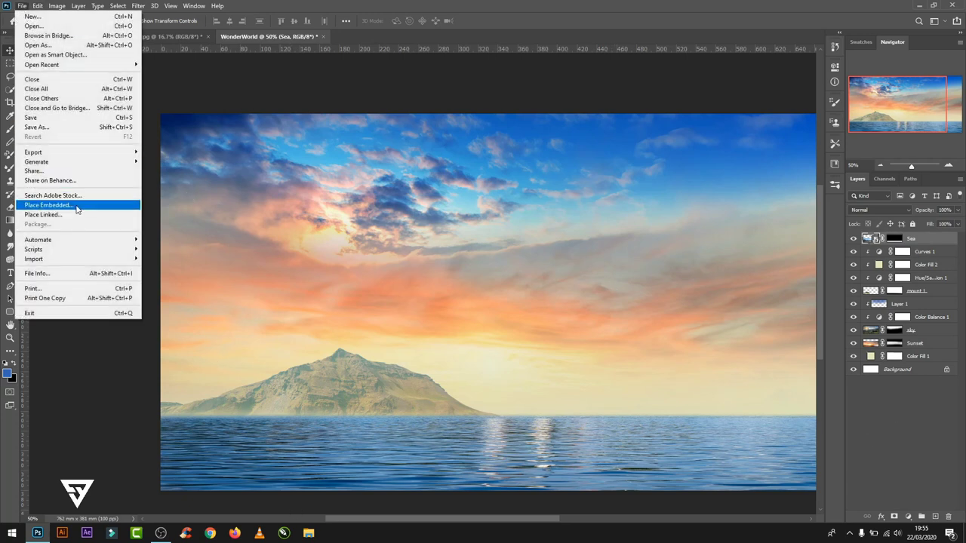
pyautogui.click(75, 207)
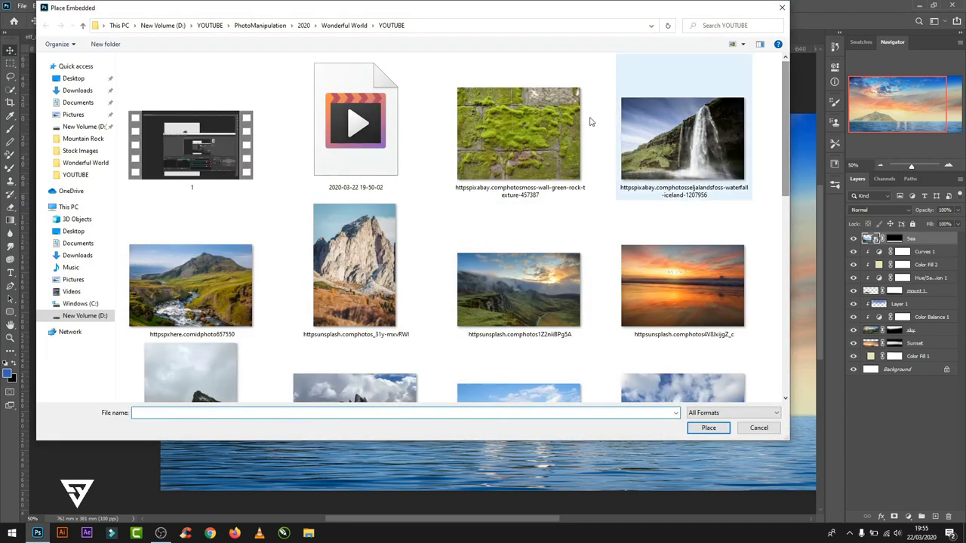
pyautogui.doubleClick(350, 280)
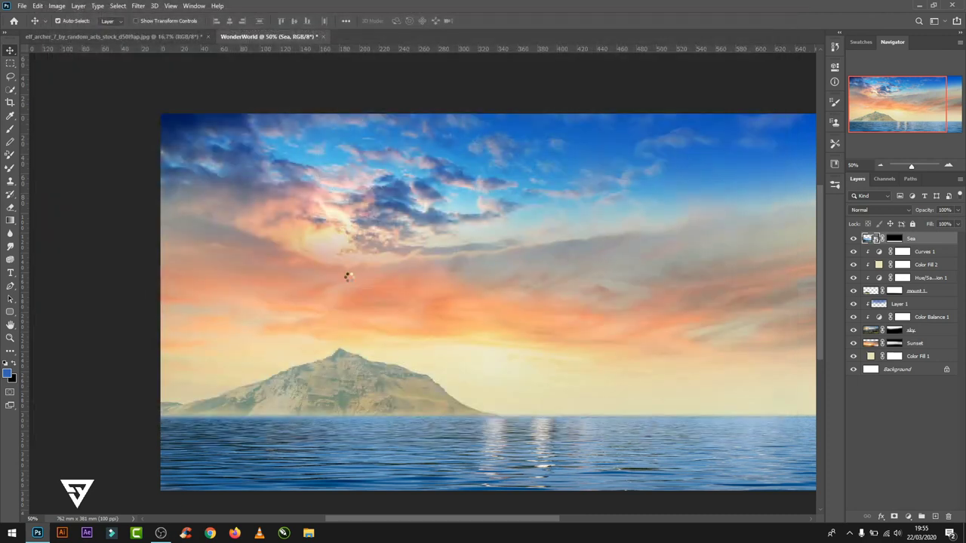
# - Commit the placement and quick-select the rock mountain along its left ridge, trimming excess
pyautogui.click(489, 21)
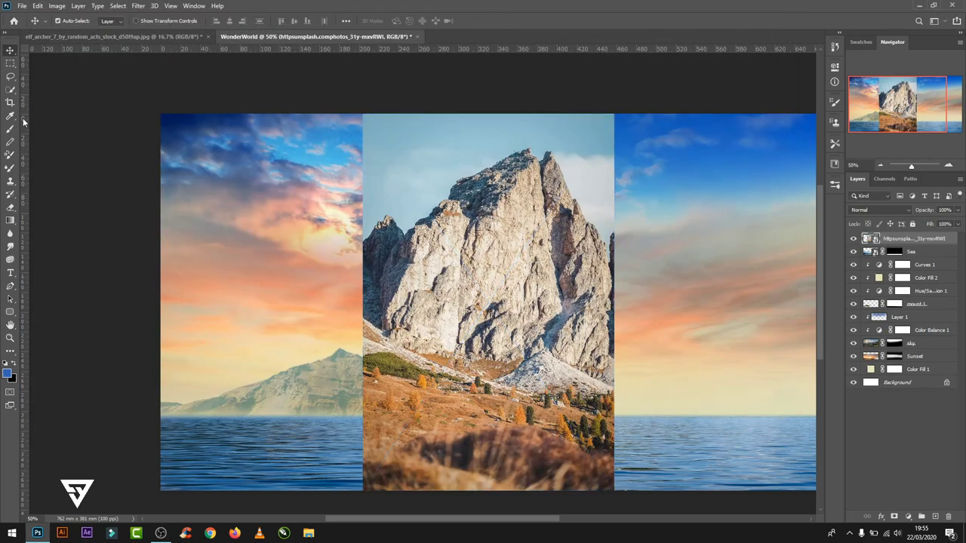
pyautogui.click(11, 89)
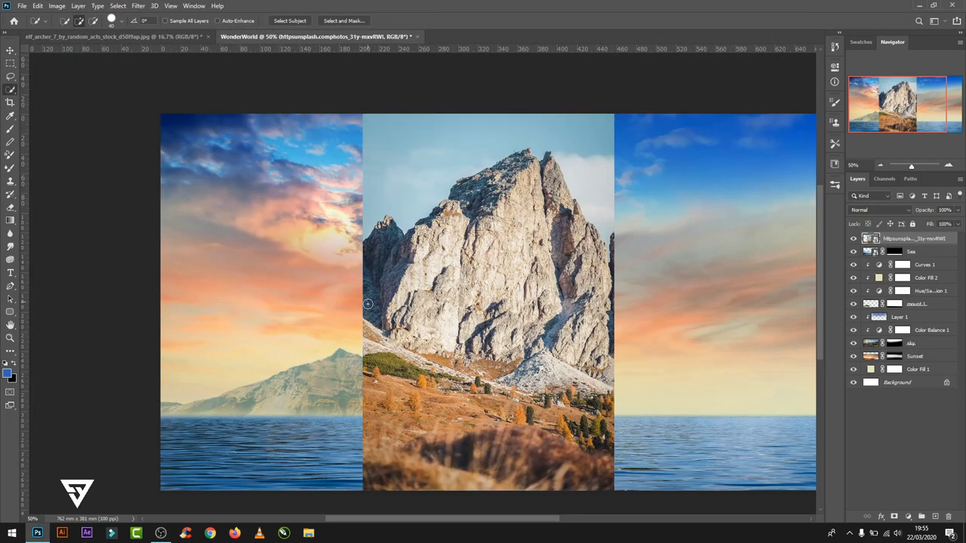
pyautogui.moveTo(462, 159); pyautogui.dragTo(448, 196)
pyautogui.scroll(1, 431, 264)
pyautogui.moveTo(430, 263); pyautogui.dragTo(400, 245)
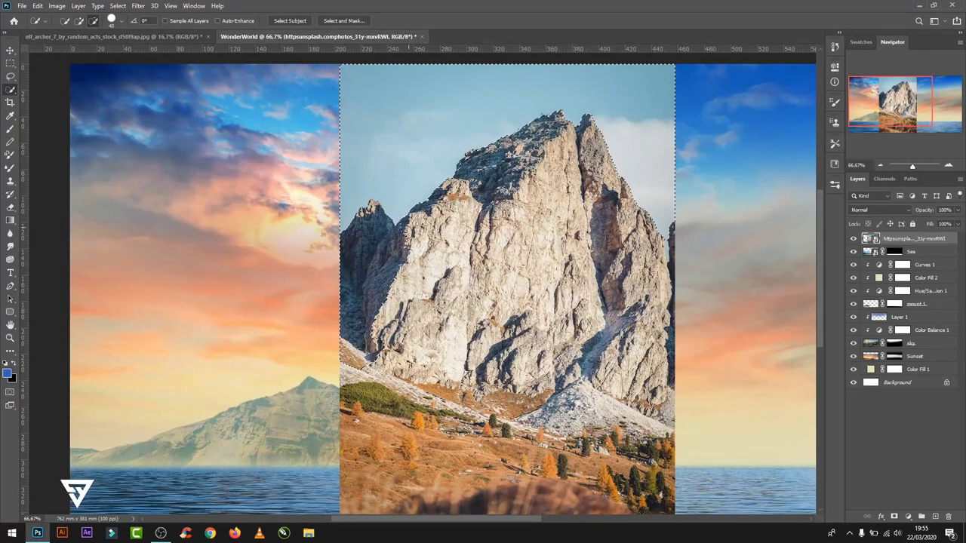
pyautogui.keyDown('alt'); pyautogui.click(392, 257); pyautogui.keyUp('alt')
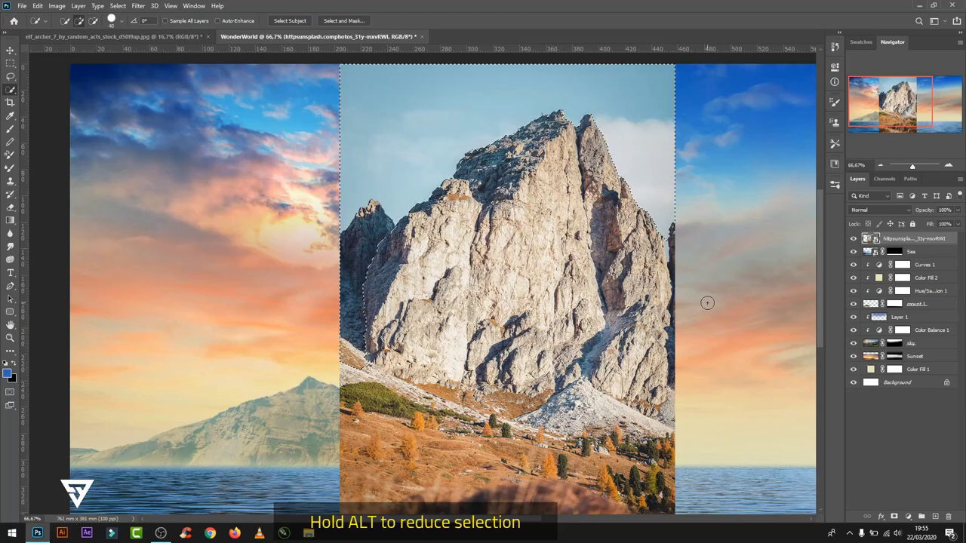
# - Trim sky from the selection's right edge and turn it into a layer mask
pyautogui.scroll(1, 677, 245)
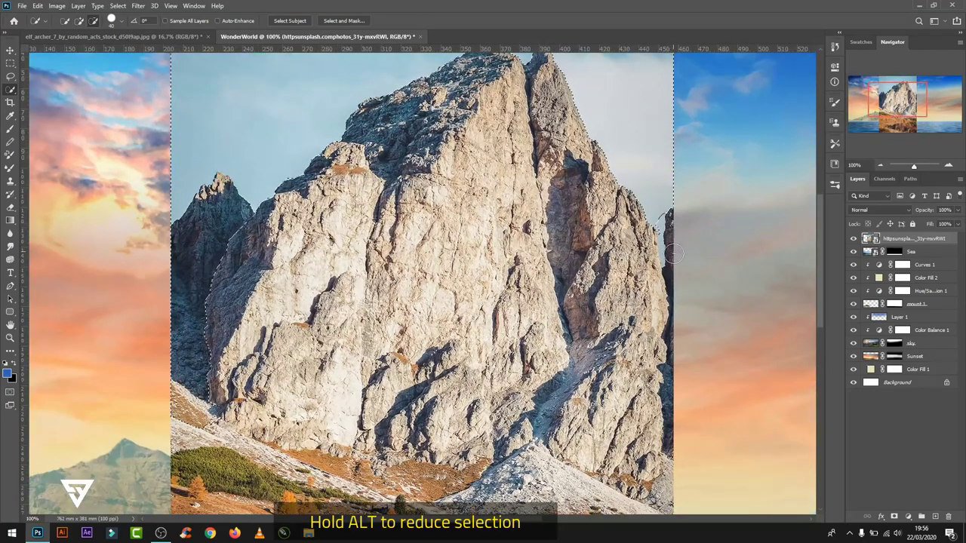
pyautogui.moveTo(664, 226)
pyautogui.mouseDown()
pyautogui.moveTo(678, 243)
pyautogui.moveTo(670, 233)
pyautogui.mouseUp()
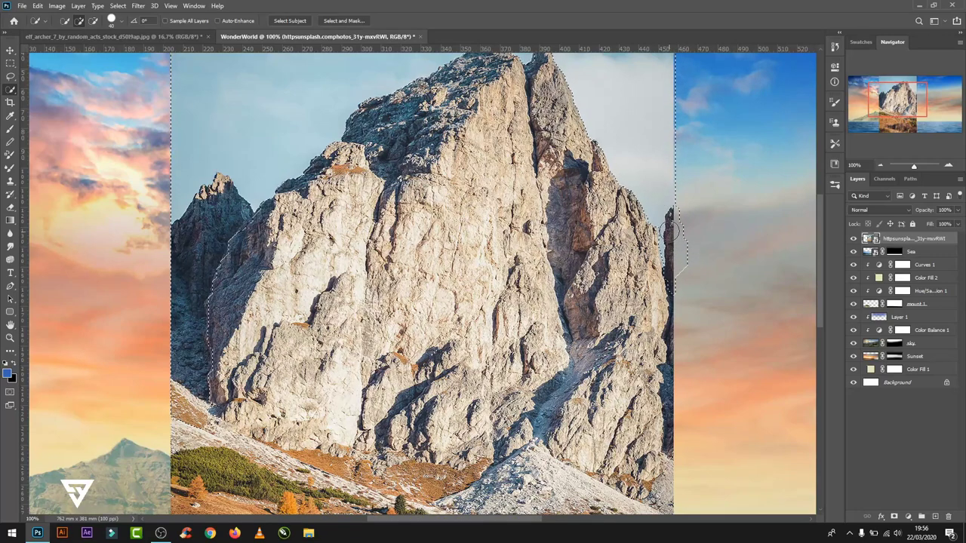
pyautogui.scroll(1, 668, 241)
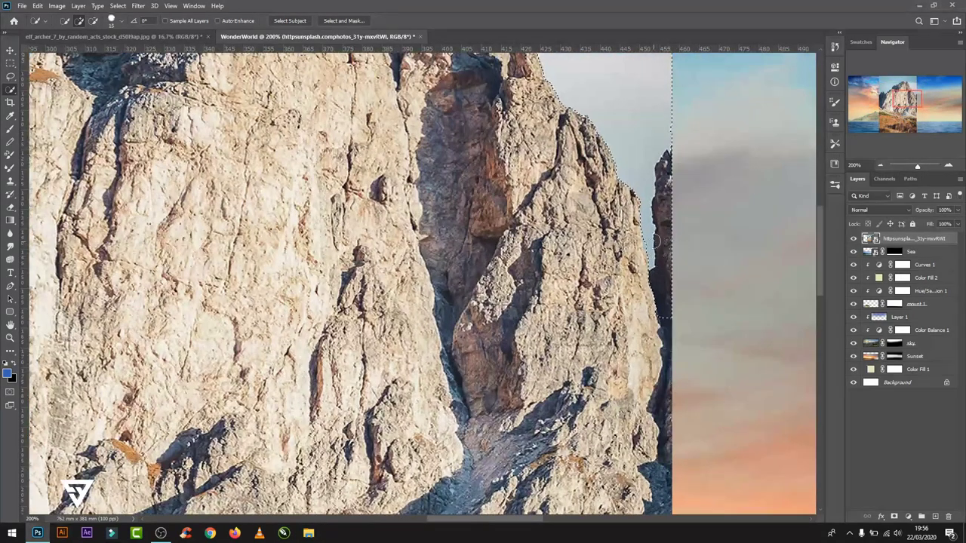
pyautogui.moveTo(654, 240); pyautogui.dragTo(651, 257)
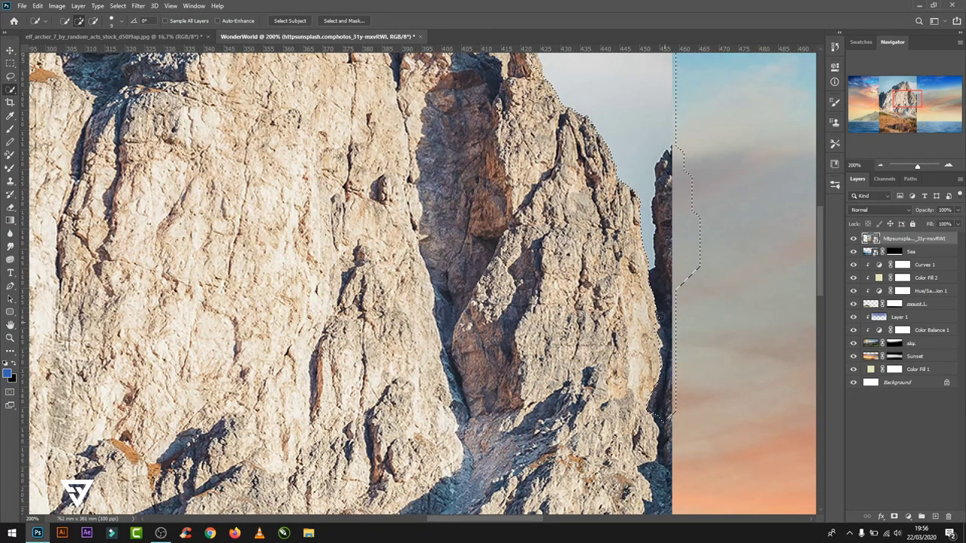
pyautogui.scroll(-3, 662, 316)
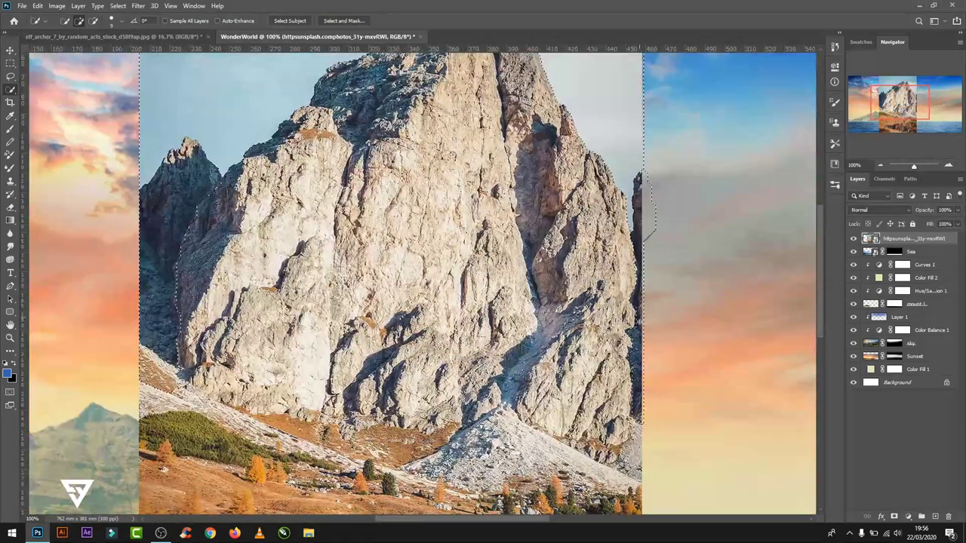
pyautogui.scroll(3, 638, 321)
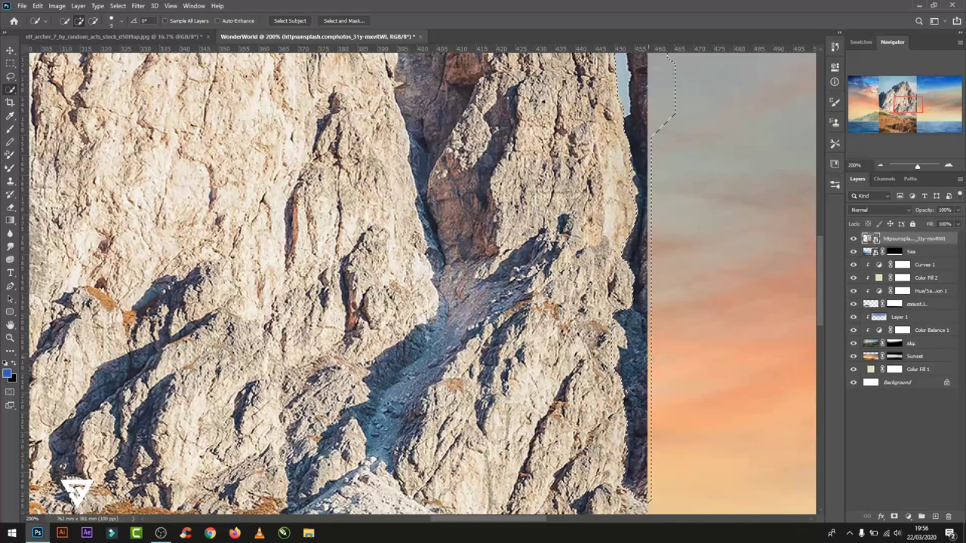
pyautogui.scroll(-3, 640, 205)
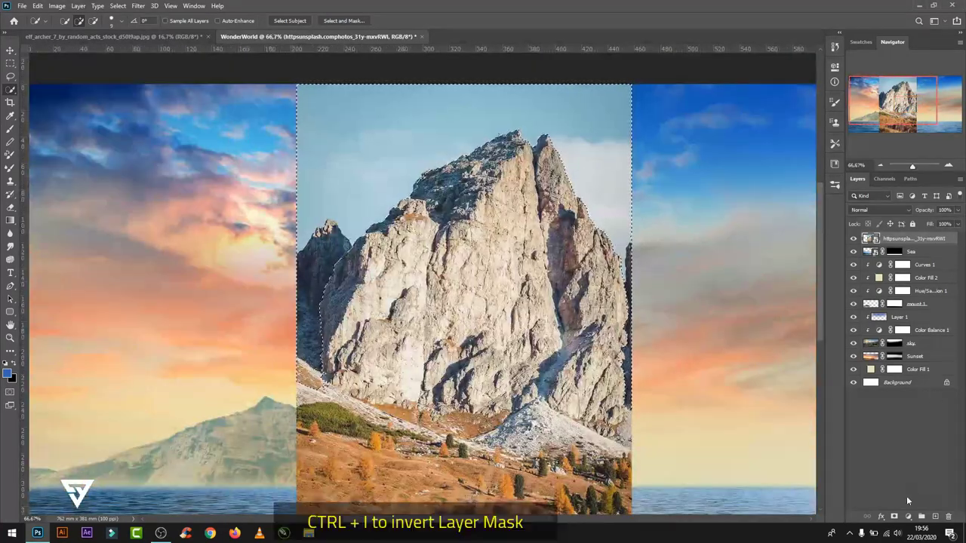
pyautogui.click(894, 517)
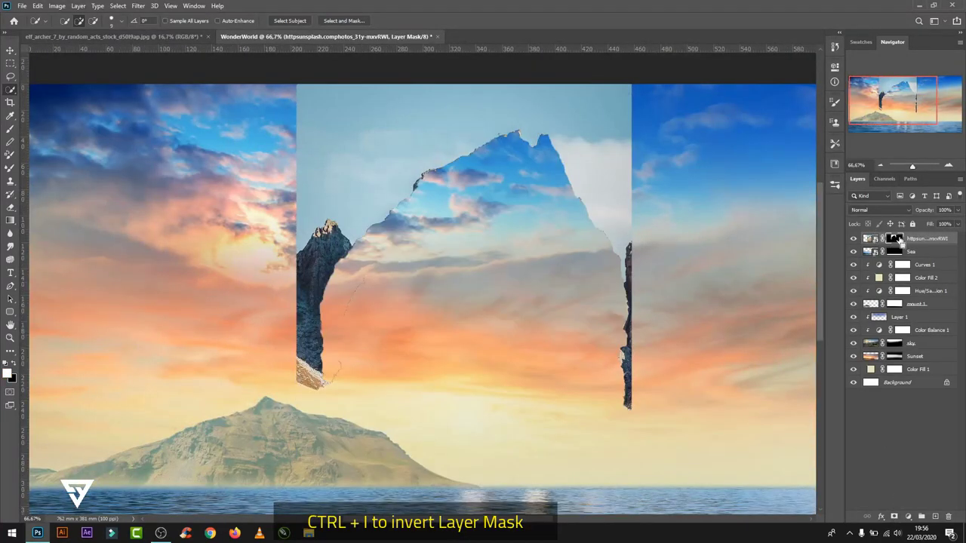
# - Invert the rocky-peak layer's mask so the rock shows
pyautogui.hotkey('ctrl', 'i')
pyautogui.scroll(2, 563, 132)
pyautogui.scroll(1, 562, 132)
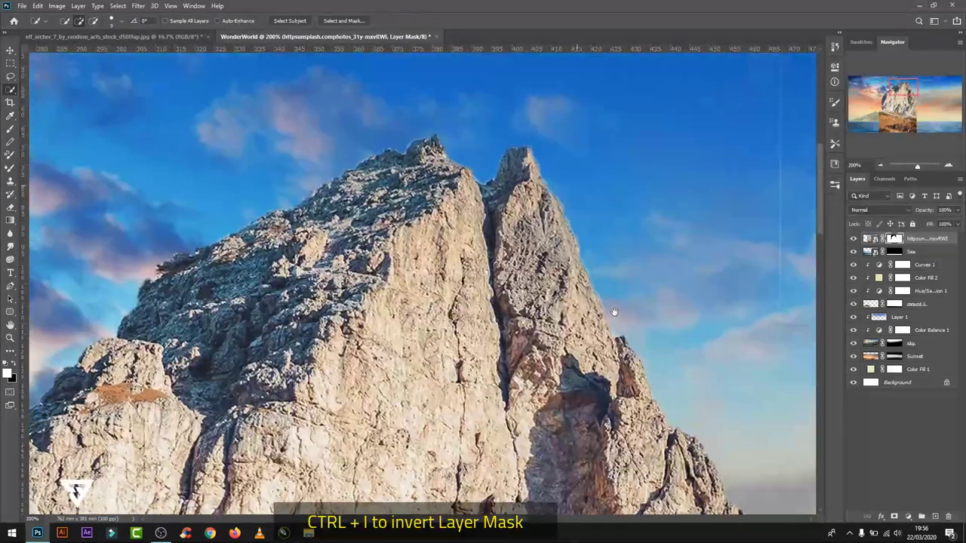
pyautogui.scroll(-1, 614, 313)
pyautogui.scroll(-2, 614, 312)
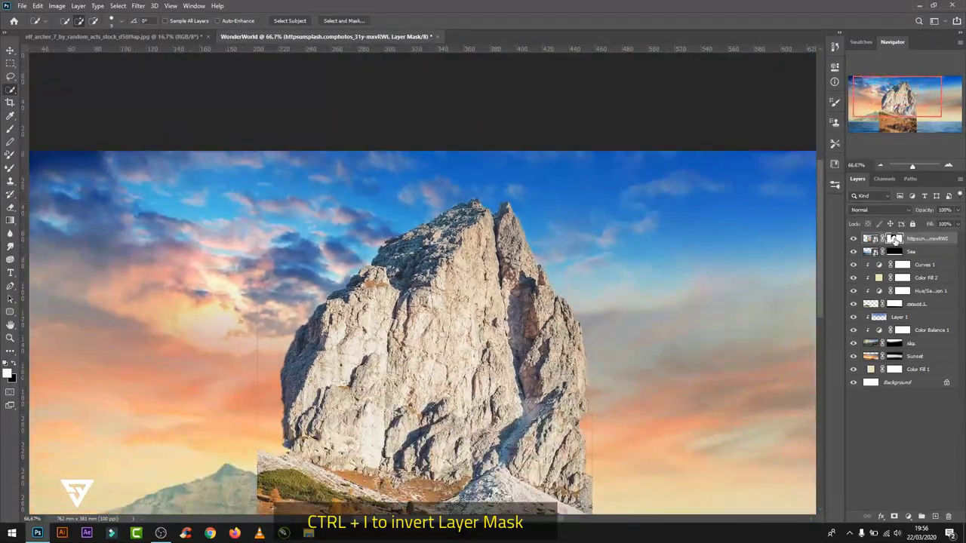
# - Paint away the grassy base with a 100% opacity brush, leaving a ragged rock underside
pyautogui.press('b')
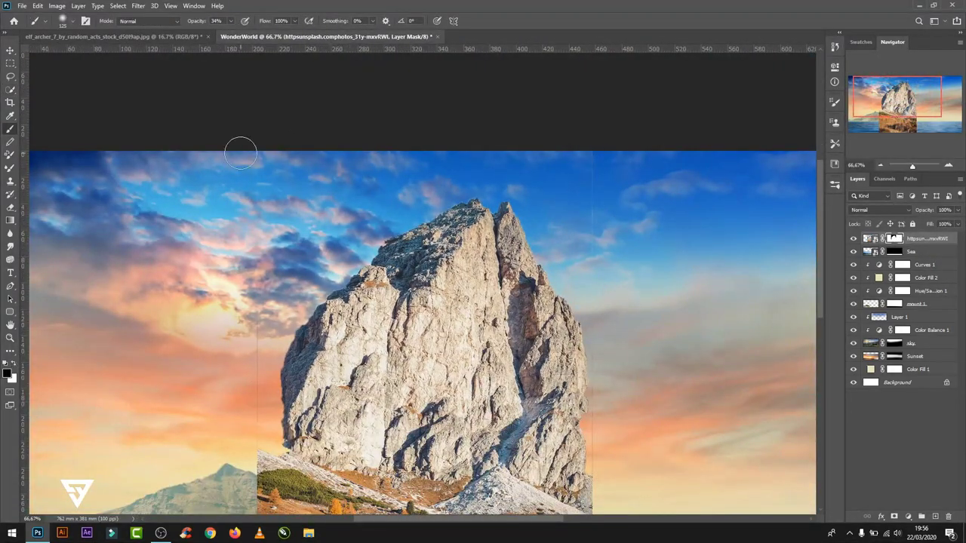
pyautogui.press('0')
pyautogui.scroll(-3, 609, 274)
pyautogui.moveTo(573, 249)
pyautogui.mouseDown()
pyautogui.moveTo(555, 362)
pyautogui.moveTo(227, 331)
pyautogui.moveTo(377, 468)
pyautogui.moveTo(557, 363)
pyautogui.mouseUp()
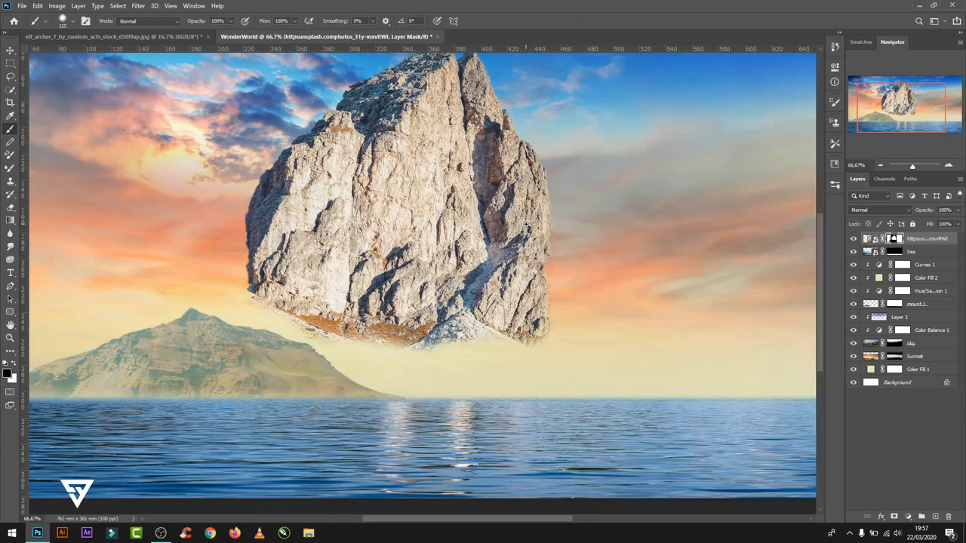
pyautogui.scroll(1, 529, 226)
pyautogui.moveTo(548, 400)
pyautogui.mouseDown()
pyautogui.moveTo(211, 368)
pyautogui.moveTo(209, 390)
pyautogui.moveTo(558, 407)
pyautogui.mouseUp()
pyautogui.scroll(-2, 559, 408)
# - Rename the rock layer 'island' and flip it upside down
pyautogui.doubleClick(906, 238)
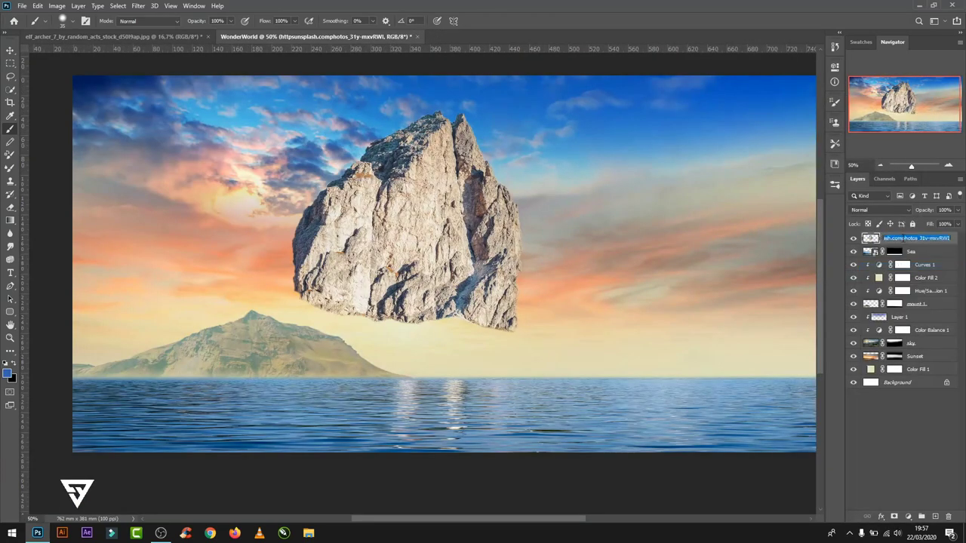
pyautogui.write('island')
pyautogui.press('Return')
pyautogui.hotkey('ctrl', 't')
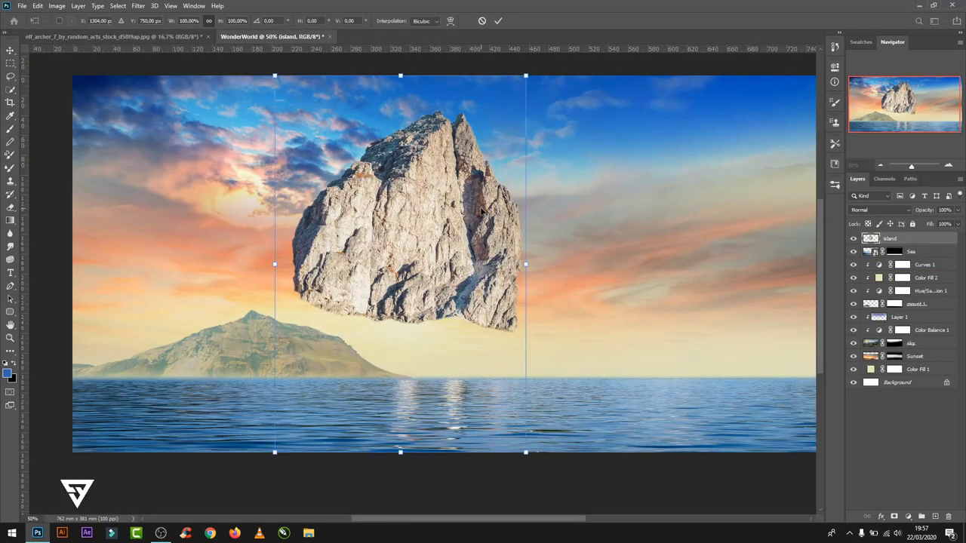
pyautogui.rightClick(482, 211)
pyautogui.click(510, 378)
pyautogui.rightClick(484, 199)
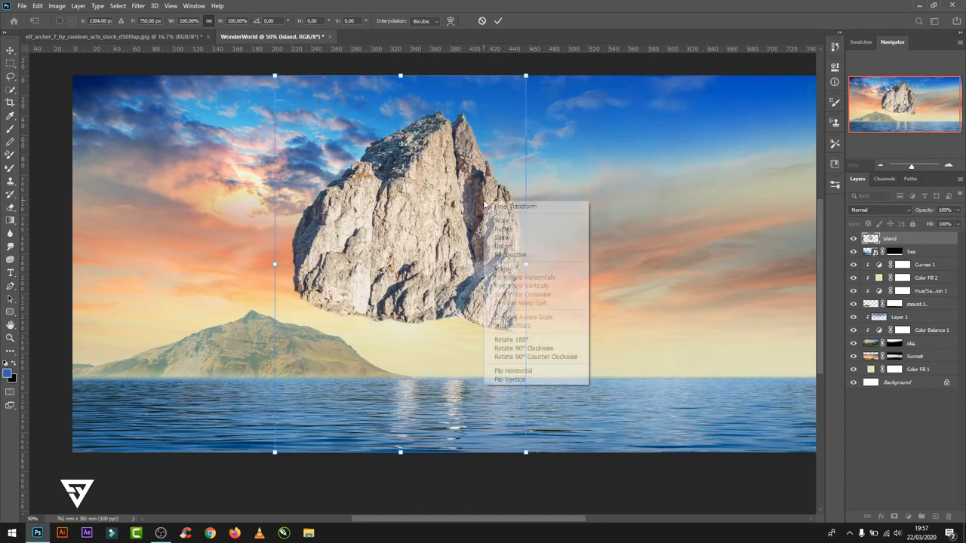
pyautogui.click(516, 371)
# - Rotate the island slightly, scale it to about 64%, and raise it above the sea
pyautogui.moveTo(568, 79); pyautogui.dragTo(565, 108)
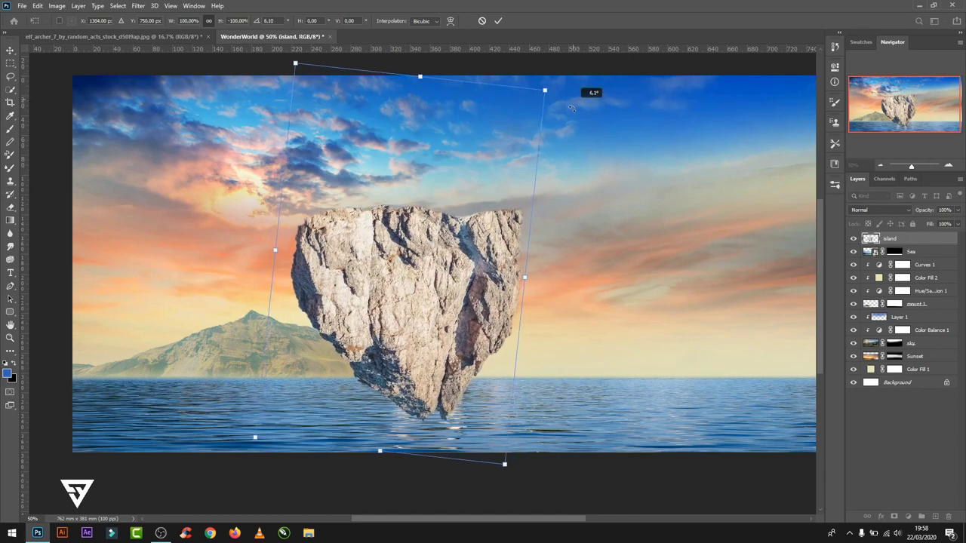
pyautogui.rightClick(457, 309)
pyautogui.click(506, 480)
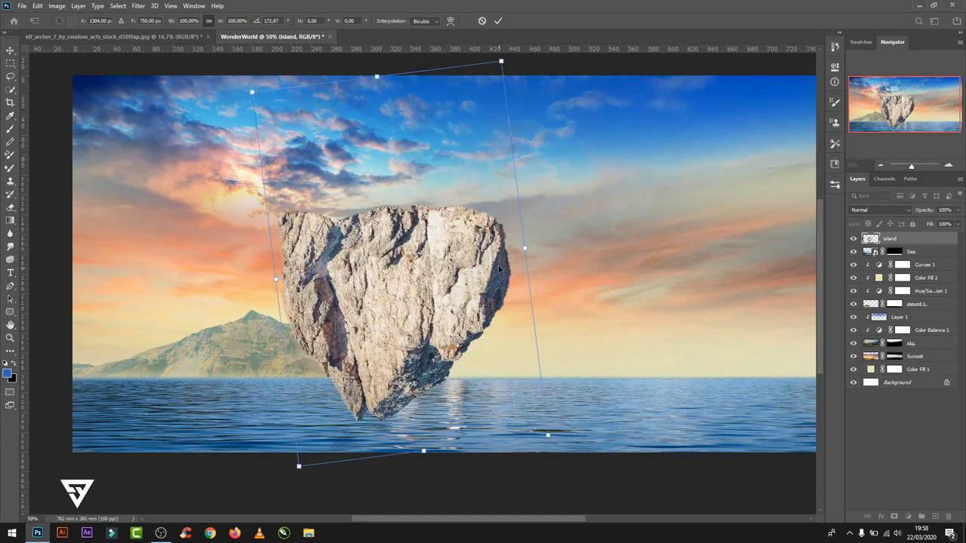
pyautogui.moveTo(499, 270); pyautogui.dragTo(528, 221)
pyautogui.moveTo(578, 387); pyautogui.dragTo(446, 270)
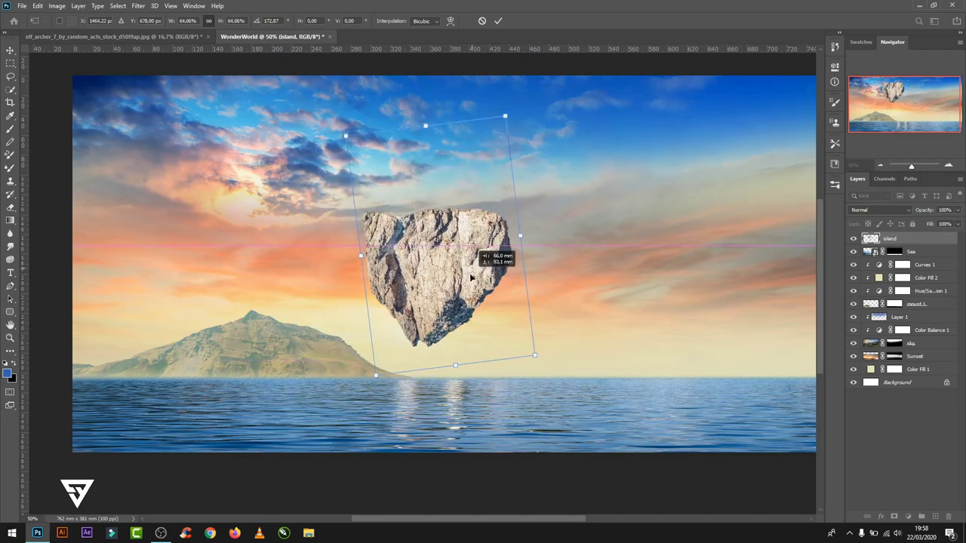
pyautogui.press('b')
pyautogui.click(498, 20)
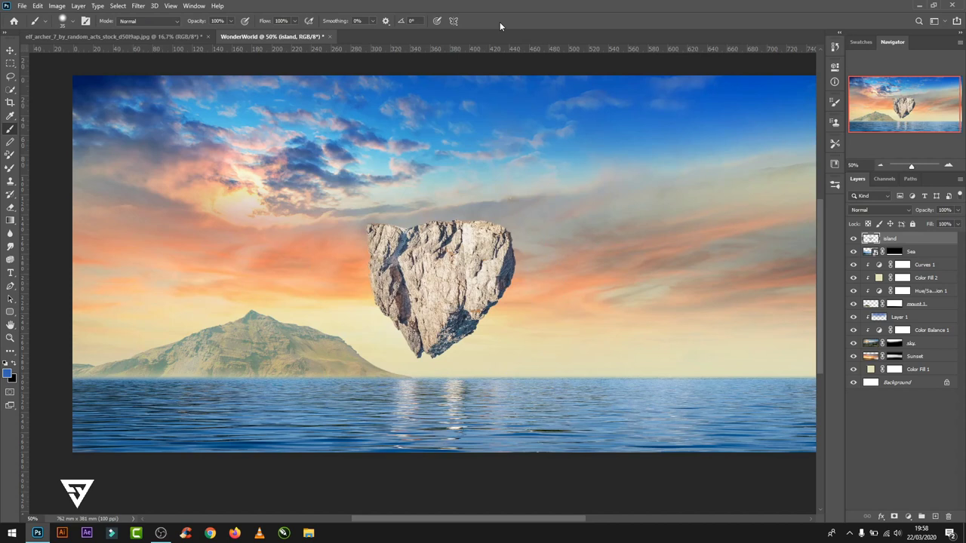
pyautogui.click(10, 51)
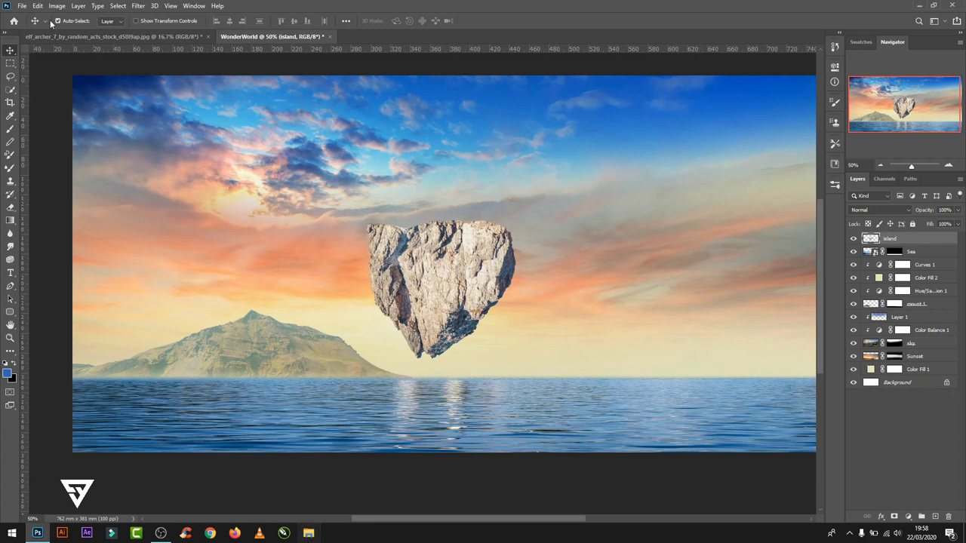
pyautogui.click(23, 6)
# - Place the green craggy mountain photo as an embedded image and zoom in on it
pyautogui.click(76, 205)
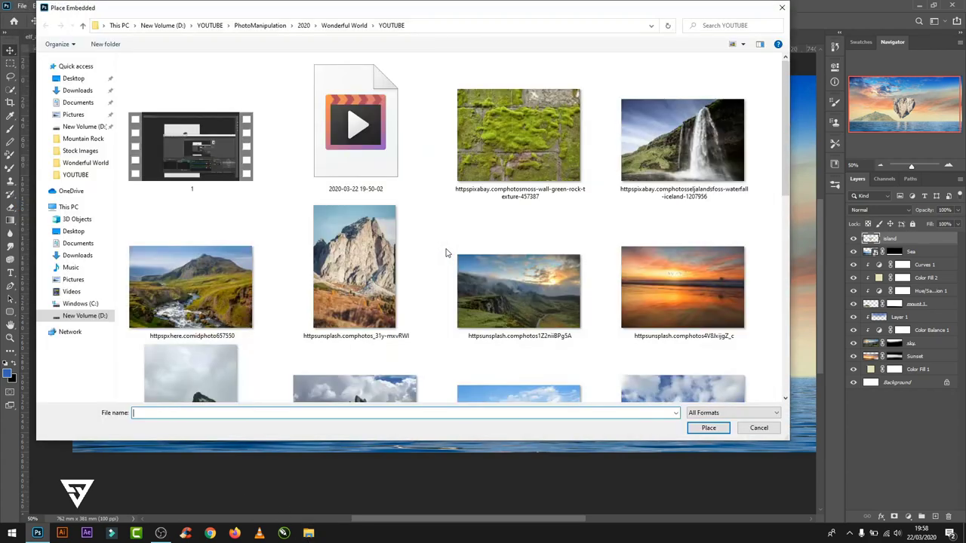
pyautogui.scroll(-1, 679, 287)
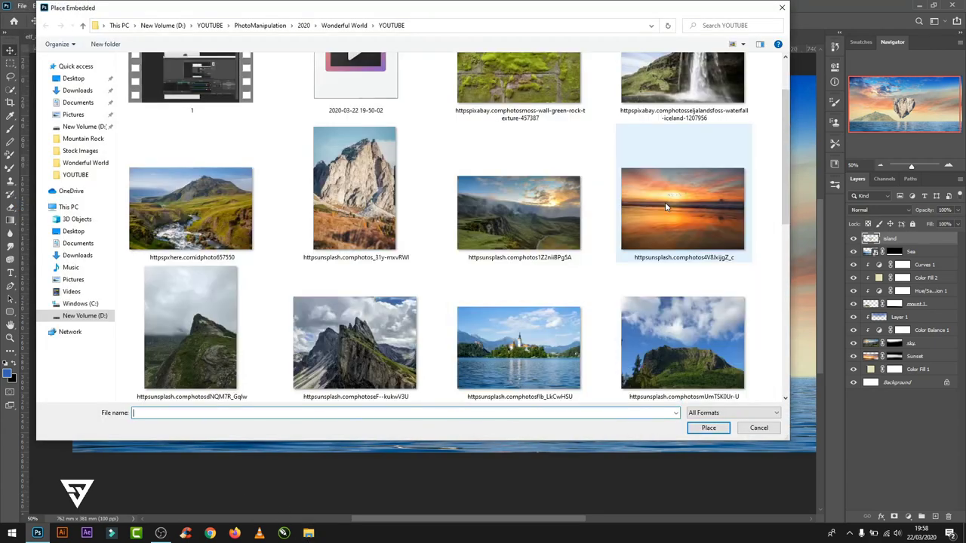
pyautogui.doubleClick(382, 332)
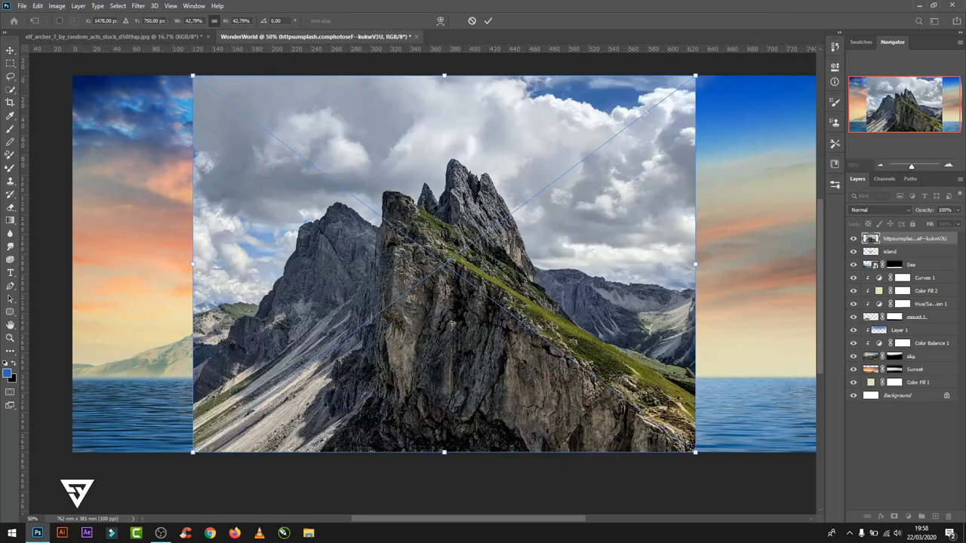
pyautogui.click(488, 21)
pyautogui.hotkey('ctrl', '+')
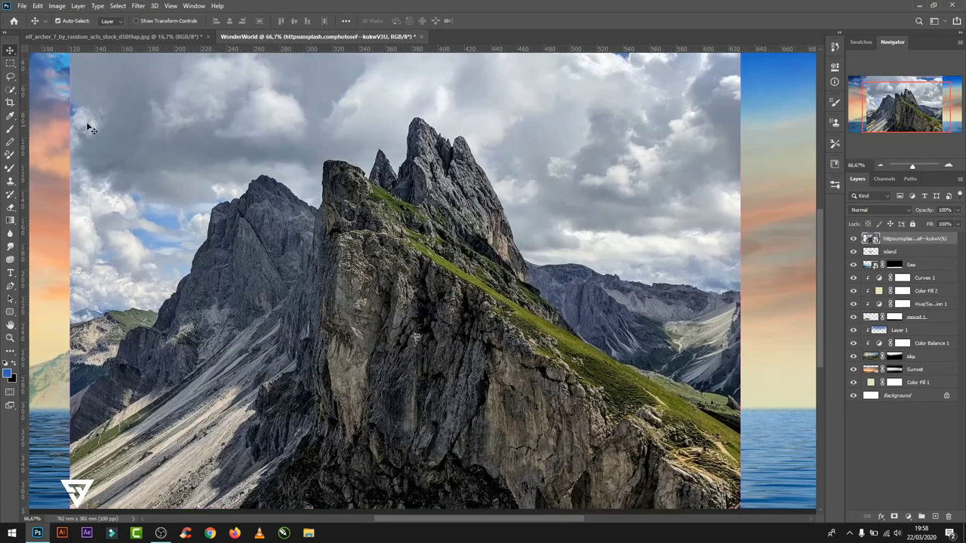
# - Quick-select the green cliff ridge, subtracting the left peak from the selection
pyautogui.click(10, 77)
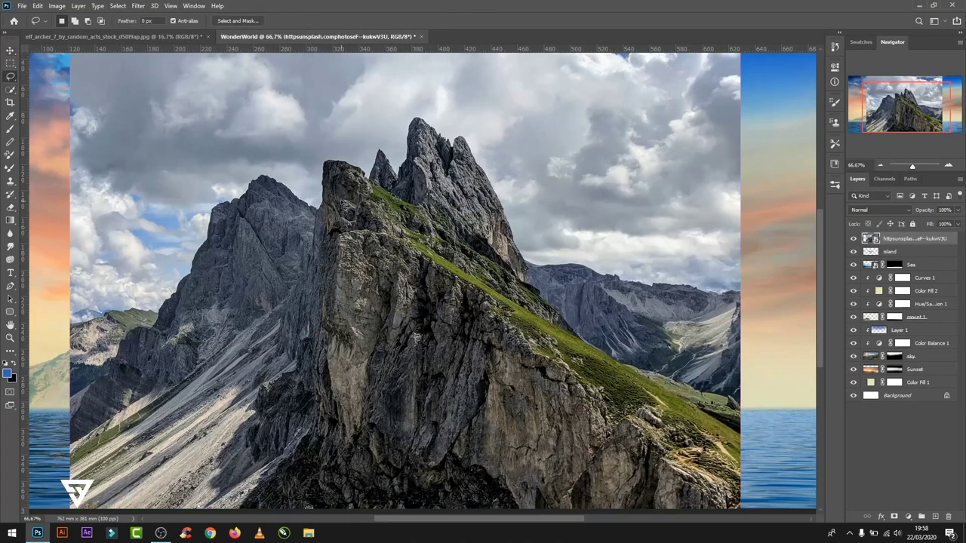
pyautogui.click(10, 89)
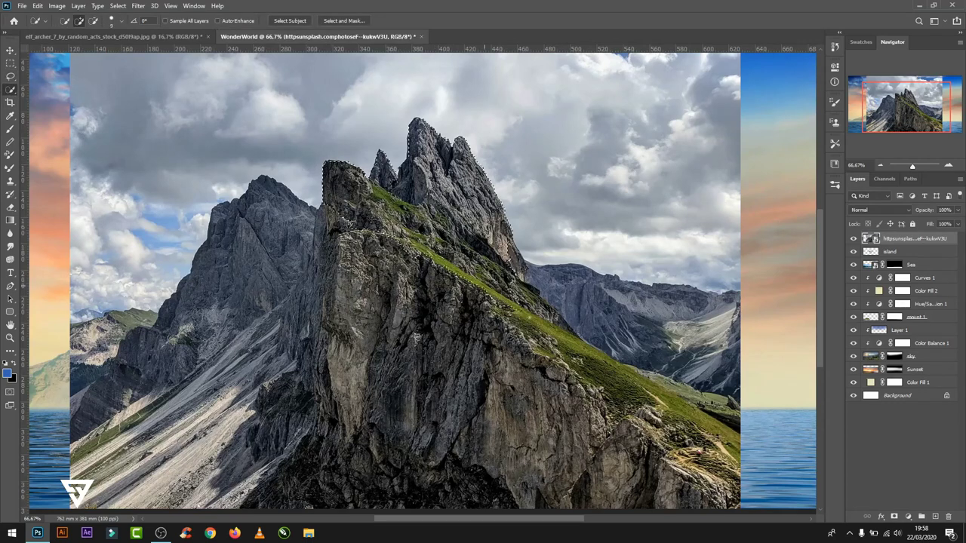
pyautogui.moveTo(528, 302); pyautogui.dragTo(200, 242)
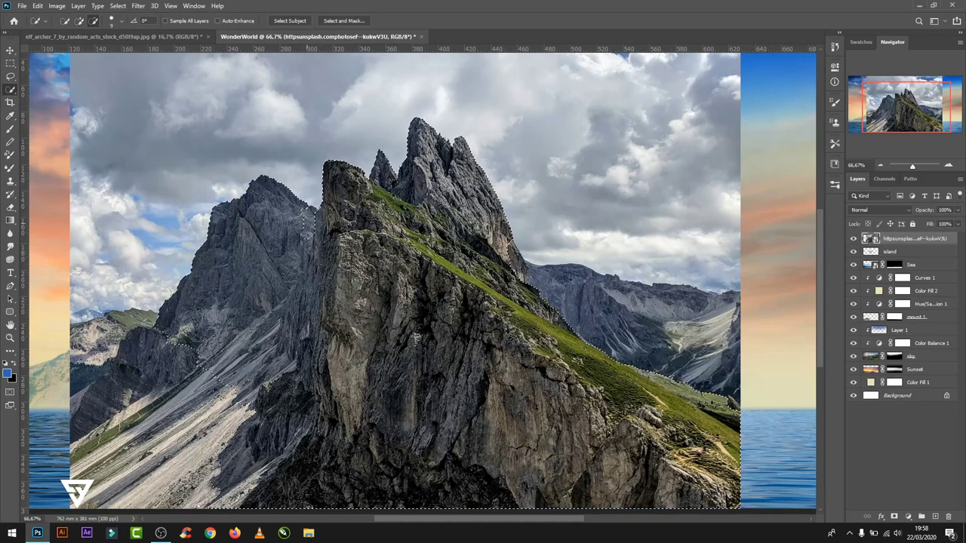
pyautogui.moveTo(283, 271); pyautogui.dragTo(309, 328)
pyautogui.scroll(1, 472, 207)
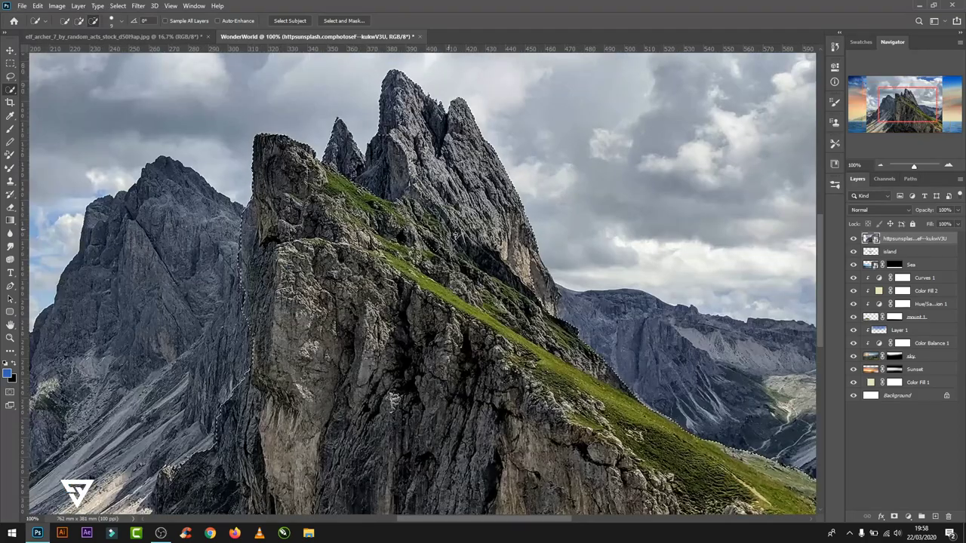
pyautogui.moveTo(483, 317); pyautogui.dragTo(304, 177)
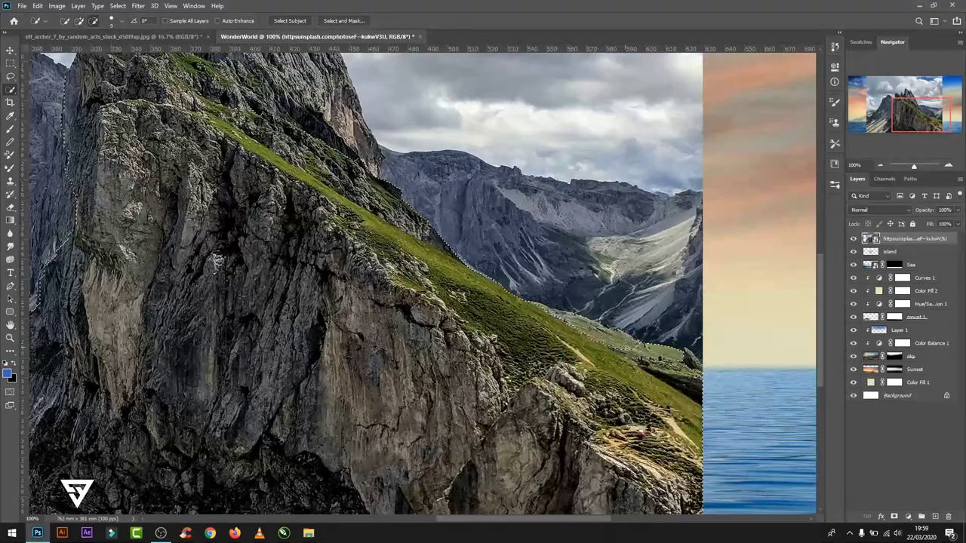
pyautogui.scroll(-1, 497, 259)
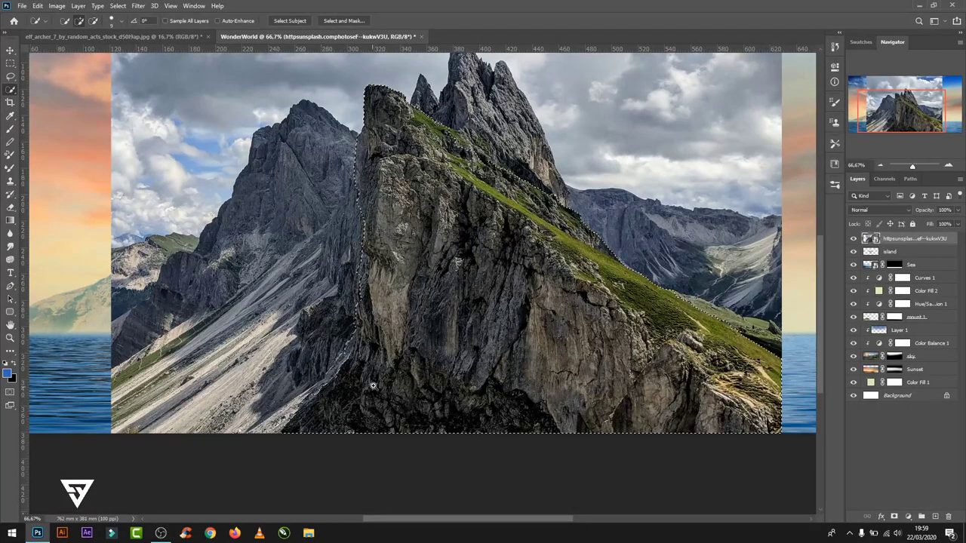
pyautogui.scroll(1, 298, 397)
# - Refine the cliff selection with the Lasso along the cliff's left edge
pyautogui.press('l')
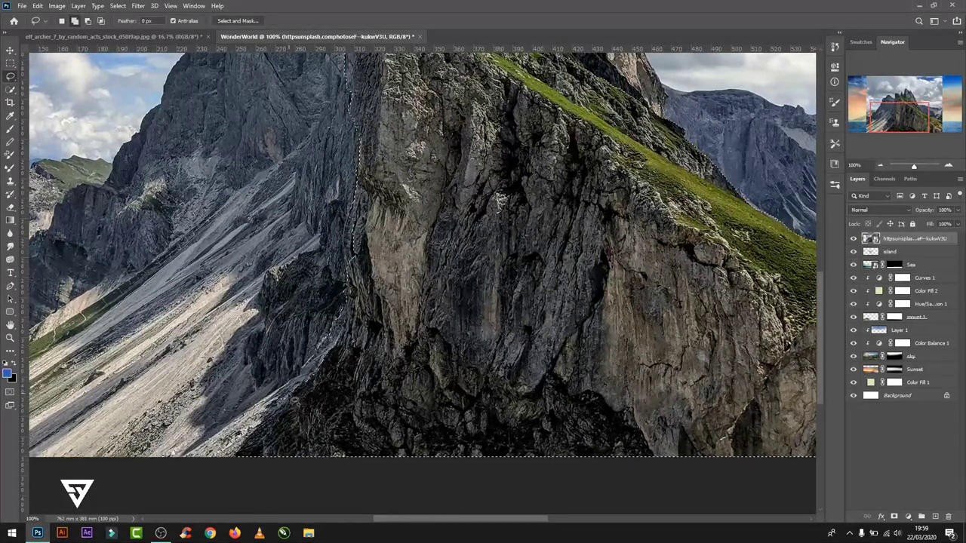
pyautogui.scroll(1, 351, 258)
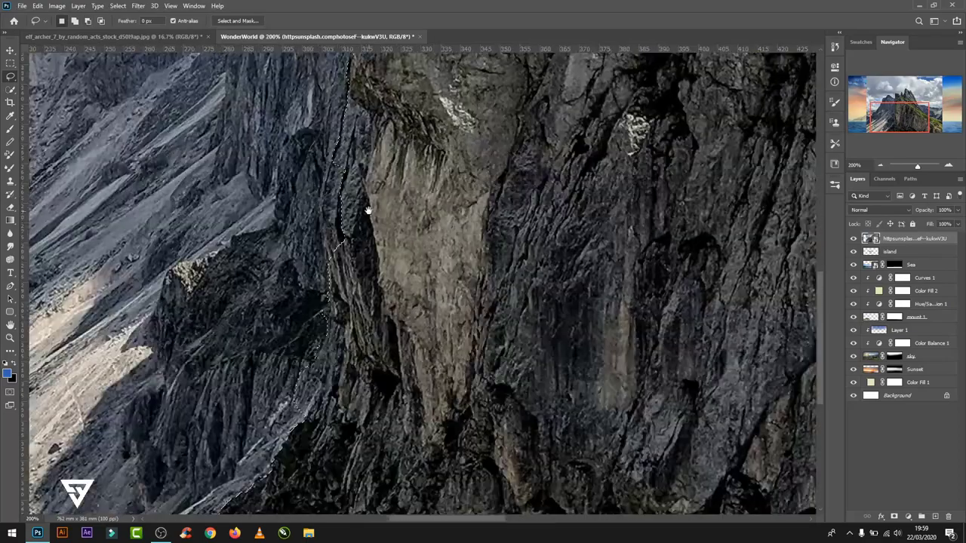
pyautogui.moveTo(380, 123)
pyautogui.mouseDown()
pyautogui.moveTo(387, 312)
pyautogui.moveTo(390, 196)
pyautogui.moveTo(388, 210)
pyautogui.mouseUp()
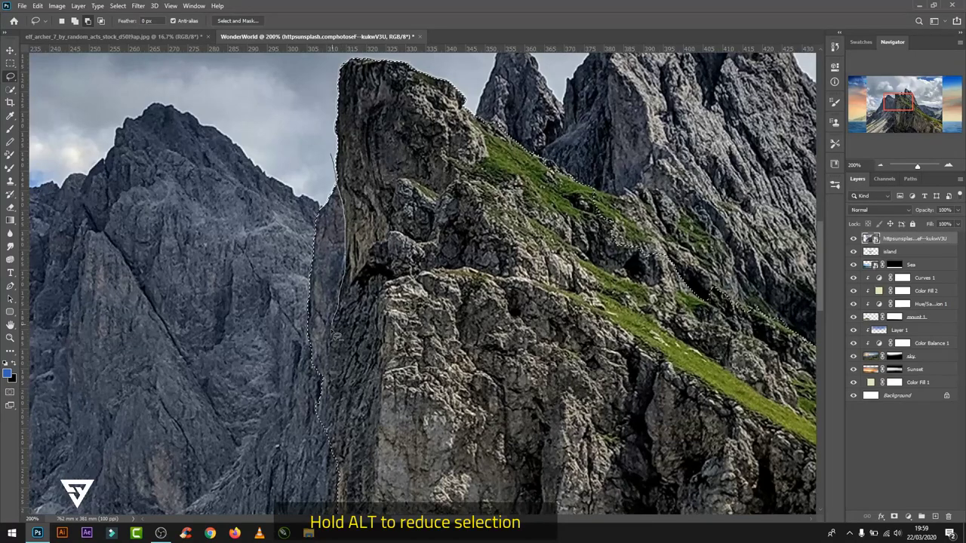
pyautogui.moveTo(334, 157)
pyautogui.mouseDown()
pyautogui.moveTo(395, 230)
pyautogui.moveTo(384, 150)
pyautogui.moveTo(388, 261)
pyautogui.mouseUp()
pyautogui.scroll(-3, 420, 194)
pyautogui.scroll(-1, 367, 204)
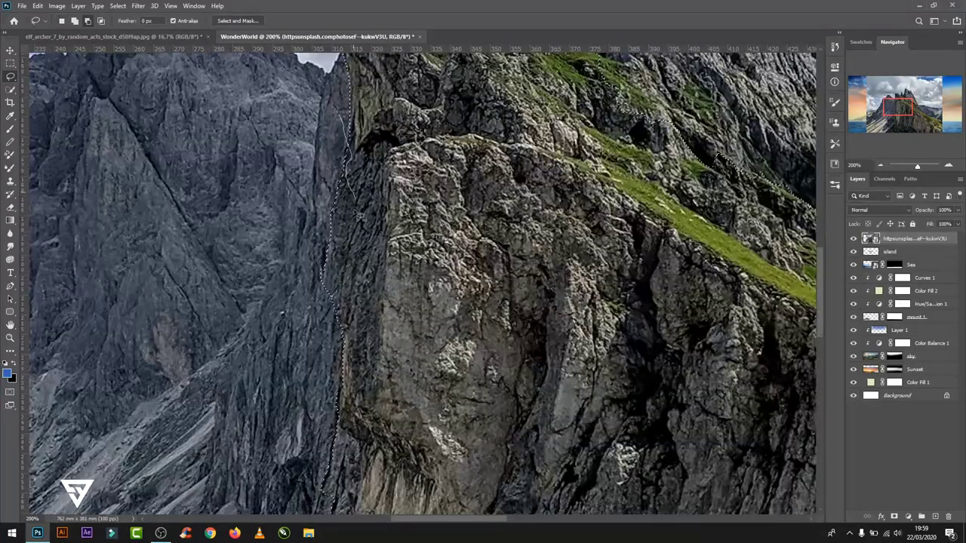
pyautogui.scroll(-3, 285, 275)
pyautogui.scroll(-1, 300, 202)
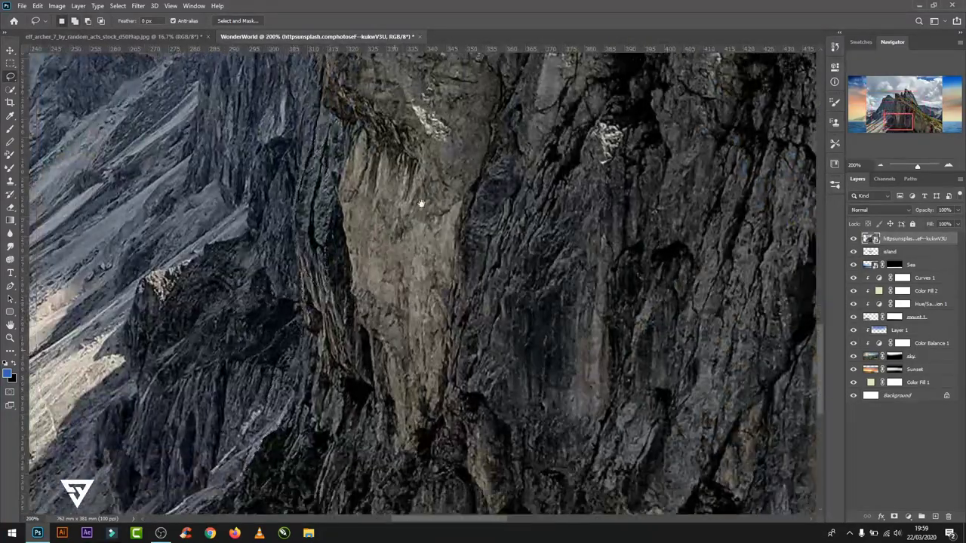
pyautogui.scroll(-2, 377, 203)
pyautogui.keyDown('alt'); pyautogui.scroll(-1, 543, 191); pyautogui.keyUp('alt')
pyautogui.scroll(5, 543, 191)
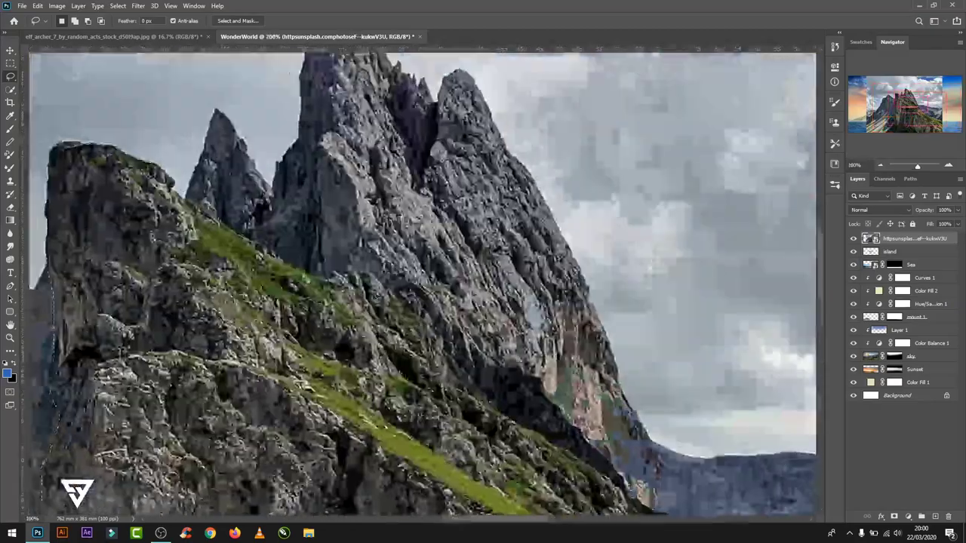
pyautogui.keyDown('alt'); pyautogui.scroll(1, 419, 370); pyautogui.keyUp('alt')
pyautogui.keyDown('alt'); pyautogui.scroll(-2, 419, 370); pyautogui.keyUp('alt')
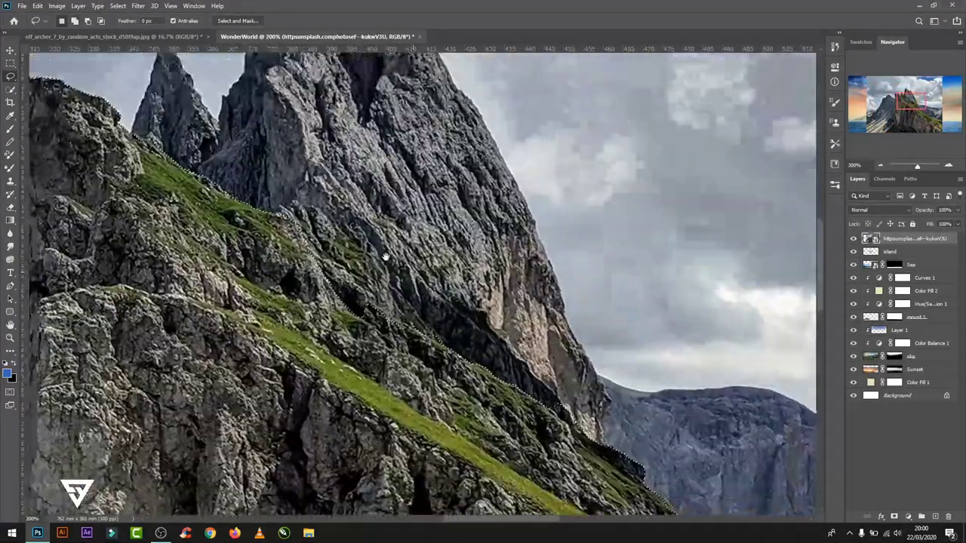
pyautogui.keyDown('alt'); pyautogui.scroll(2, 383, 255); pyautogui.keyUp('alt')
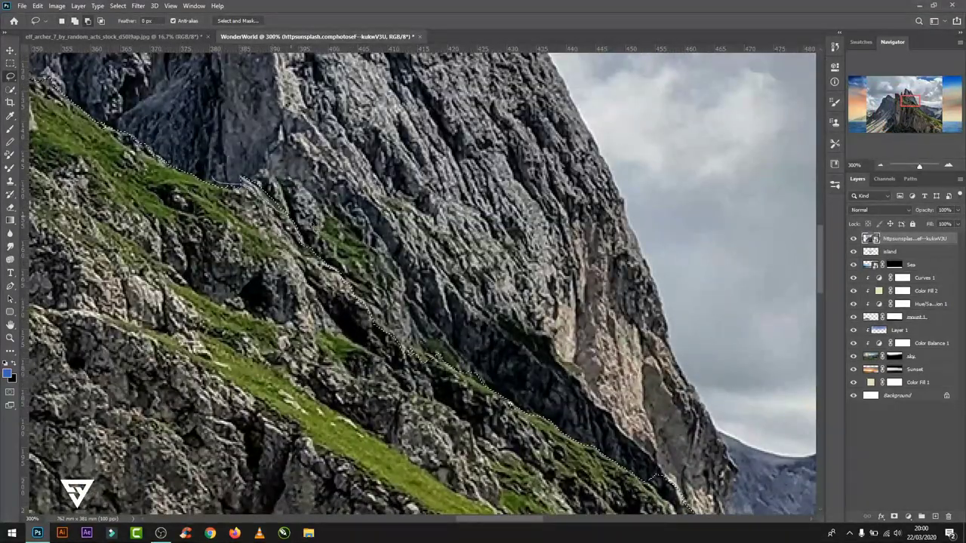
# - Finish the selection along the lower ridge and slope, then mask out everything but the cliff
pyautogui.moveTo(541, 359); pyautogui.dragTo(303, 166)
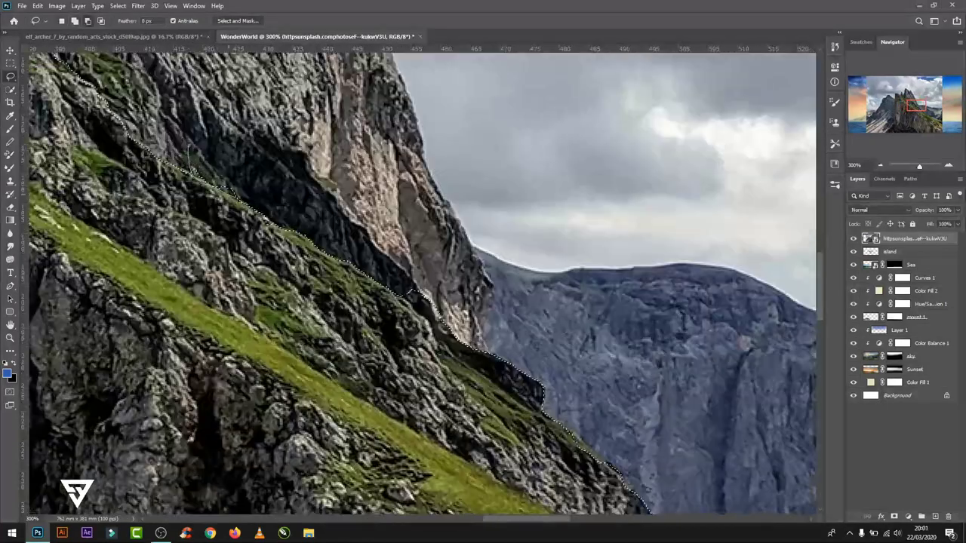
pyautogui.keyDown('alt'); pyautogui.scroll(-1, 393, 280); pyautogui.keyUp('alt')
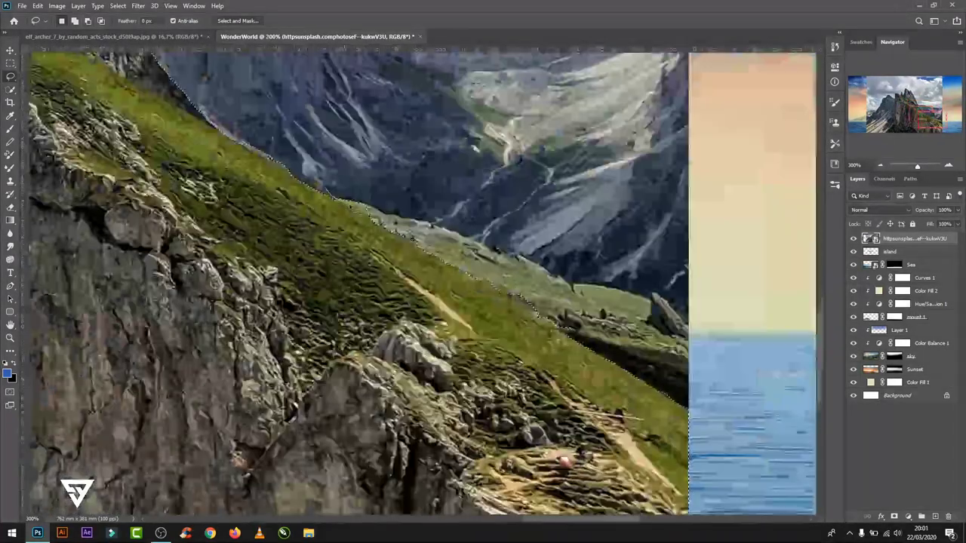
pyautogui.moveTo(392, 281); pyautogui.dragTo(361, 177)
pyautogui.keyDown('alt'); pyautogui.scroll(-1, 361, 176); pyautogui.keyUp('alt')
pyautogui.keyDown('alt'); pyautogui.scroll(-1, 361, 176); pyautogui.keyUp('alt')
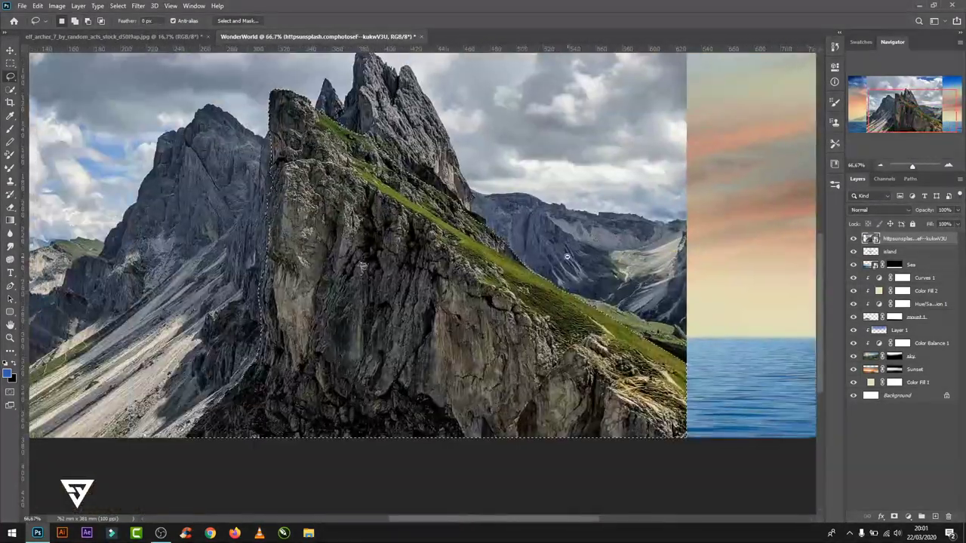
pyautogui.keyDown('alt'); pyautogui.scroll(-1, 360, 177); pyautogui.keyUp('alt')
pyautogui.click(894, 517)
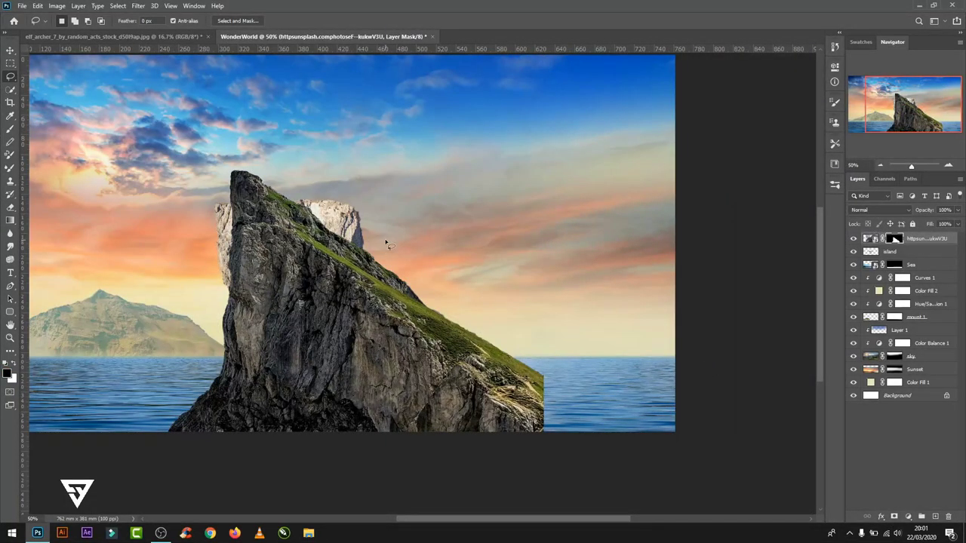
# - Rename the layer to 'cliff' and apply its layer mask permanently
pyautogui.click(10, 50)
pyautogui.doubleClick(924, 239)
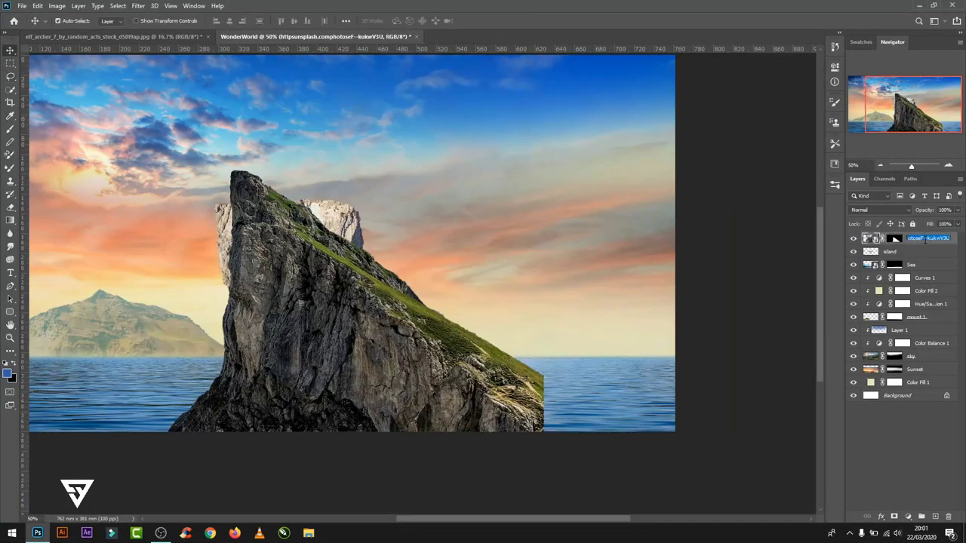
pyautogui.write('cliff')
pyautogui.click(910, 250)
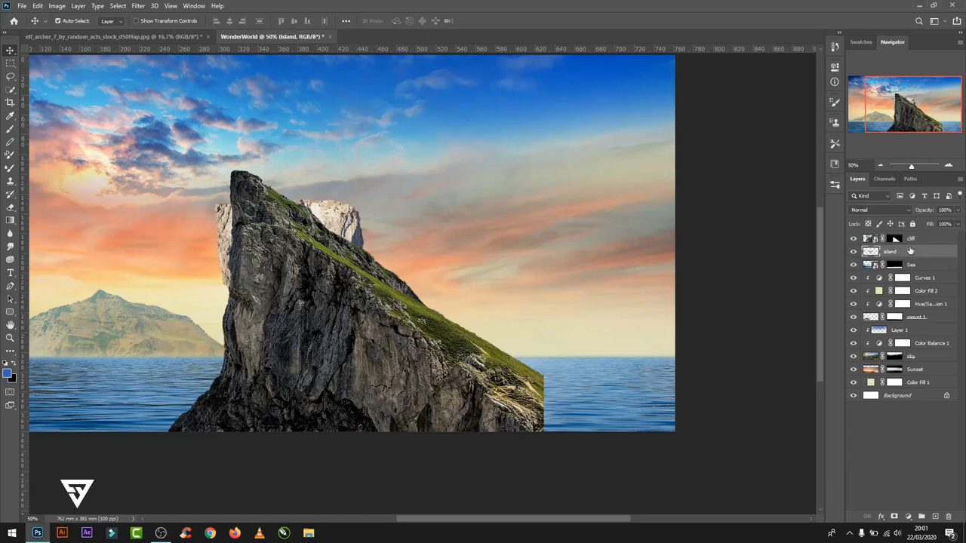
pyautogui.click(894, 240)
pyautogui.rightClick(898, 241)
pyautogui.press('Escape')
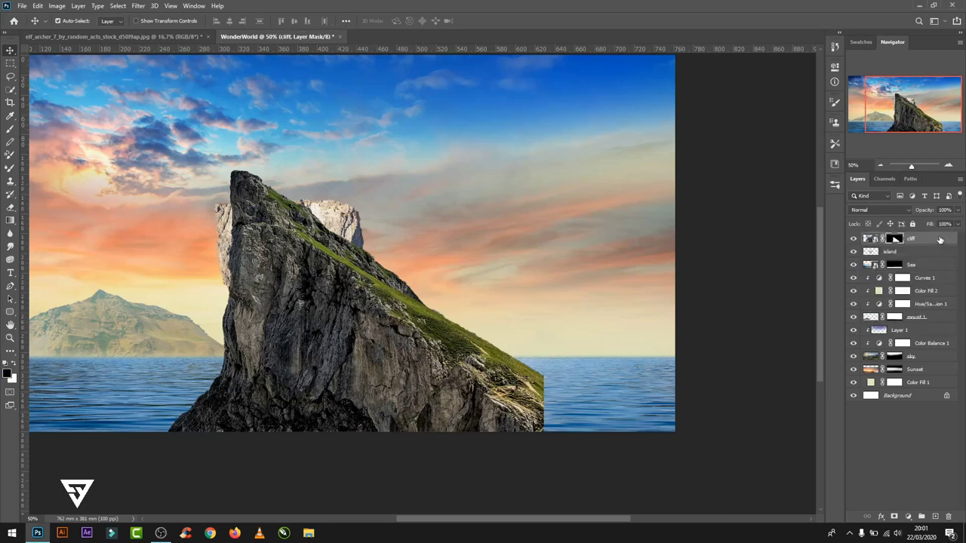
pyautogui.rightClick(947, 242)
pyautogui.click(858, 273)
pyautogui.rightClick(898, 243)
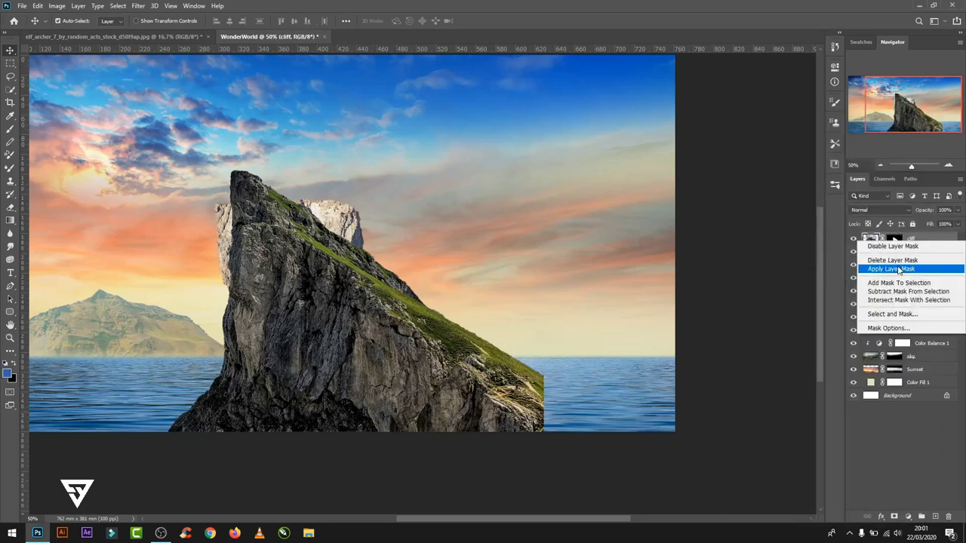
pyautogui.click(898, 269)
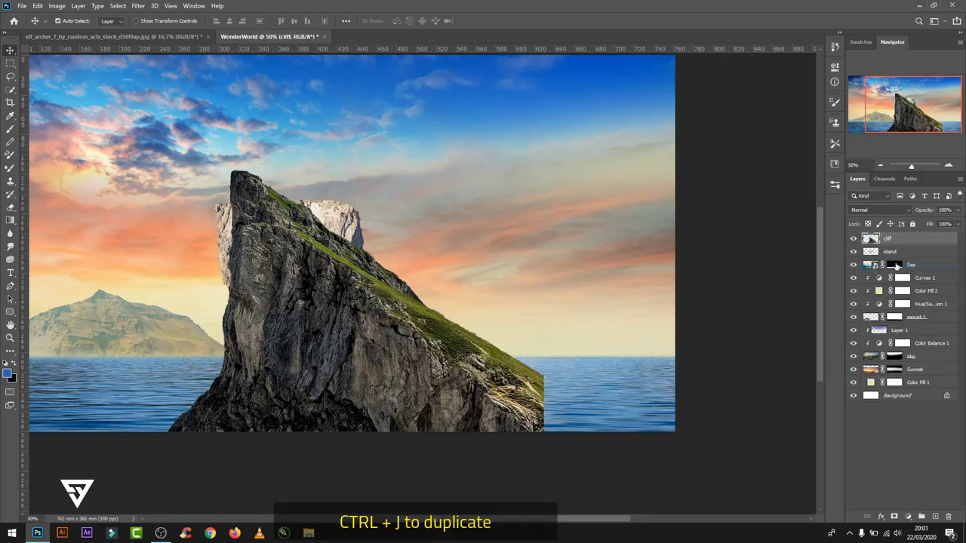
# - Duplicate the cliff layer and hide the copy as a backup
pyautogui.hotkey('ctrl', 'j')
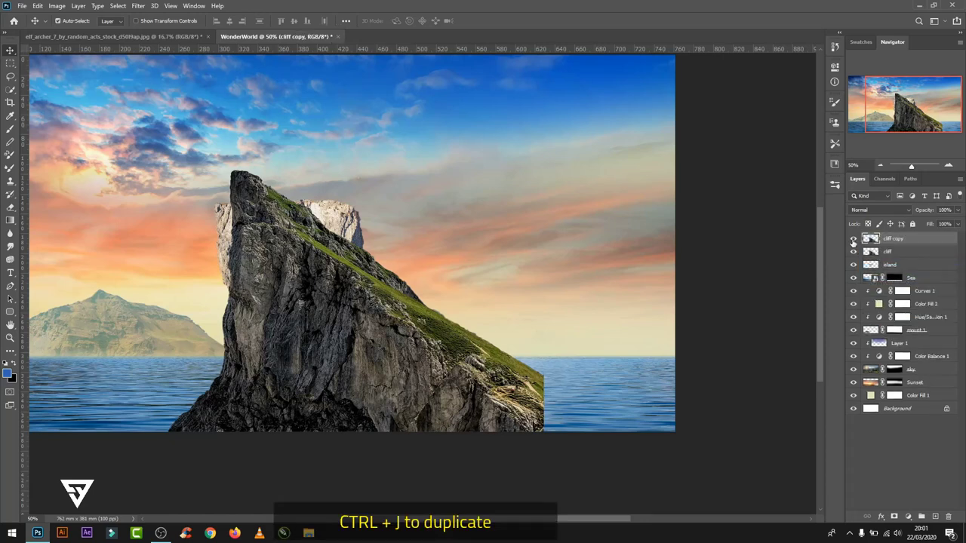
pyautogui.click(853, 238)
pyautogui.click(894, 251)
# - Shrink the cliff to about 40%, flip it vertically and rotate it beneath the floating rock
pyautogui.hotkey('ctrl', 't')
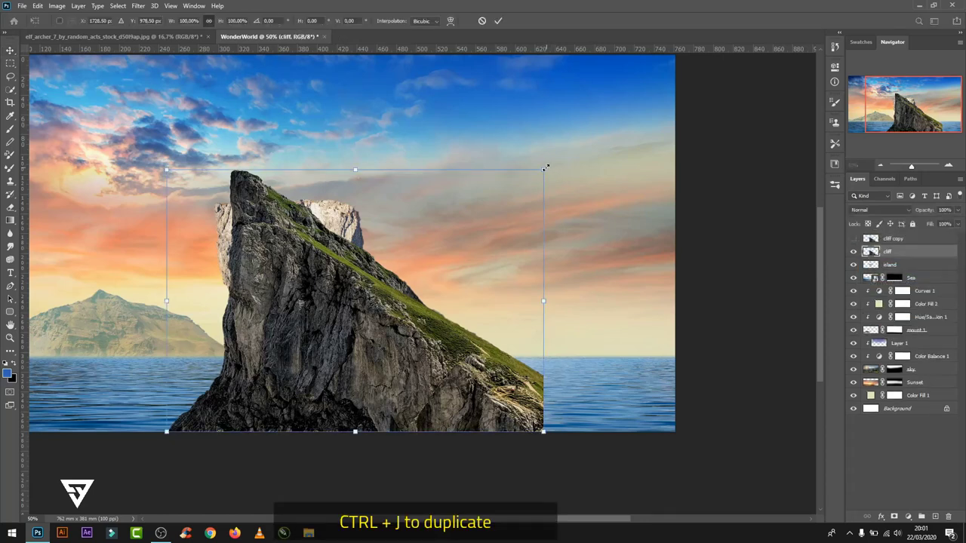
pyautogui.moveTo(546, 167)
pyautogui.mouseDown()
pyautogui.moveTo(335, 334)
pyautogui.moveTo(327, 365)
pyautogui.moveTo(373, 316)
pyautogui.moveTo(369, 302)
pyautogui.mouseUp()
pyautogui.rightClick(279, 369)
pyautogui.click(317, 355)
pyautogui.moveTo(332, 354); pyautogui.dragTo(344, 332)
pyautogui.hotkey('ctrl', '+')
pyautogui.moveTo(388, 302)
pyautogui.mouseDown()
pyautogui.moveTo(309, 326)
pyautogui.moveTo(301, 305)
pyautogui.moveTo(395, 265)
pyautogui.moveTo(364, 270)
pyautogui.mouseUp()
pyautogui.moveTo(370, 330); pyautogui.dragTo(375, 326)
pyautogui.moveTo(321, 310); pyautogui.dragTo(330, 319)
pyautogui.click(498, 20)
# - Move the cliff layer below the island layer in the stack
pyautogui.moveTo(903, 253); pyautogui.dragTo(903, 270)
pyautogui.scroll(2, 339, 279)
pyautogui.scroll(1, 400, 279)
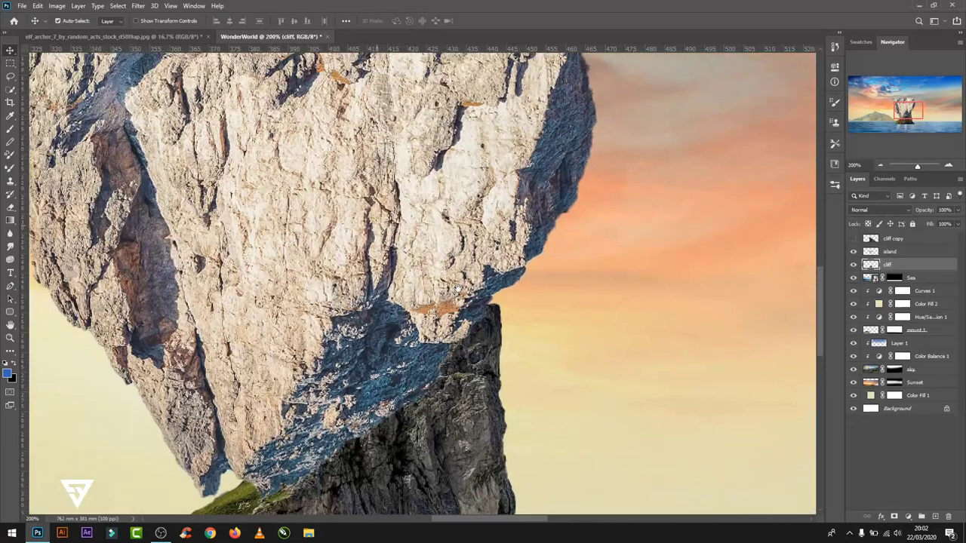
pyautogui.scroll(-2, 457, 289)
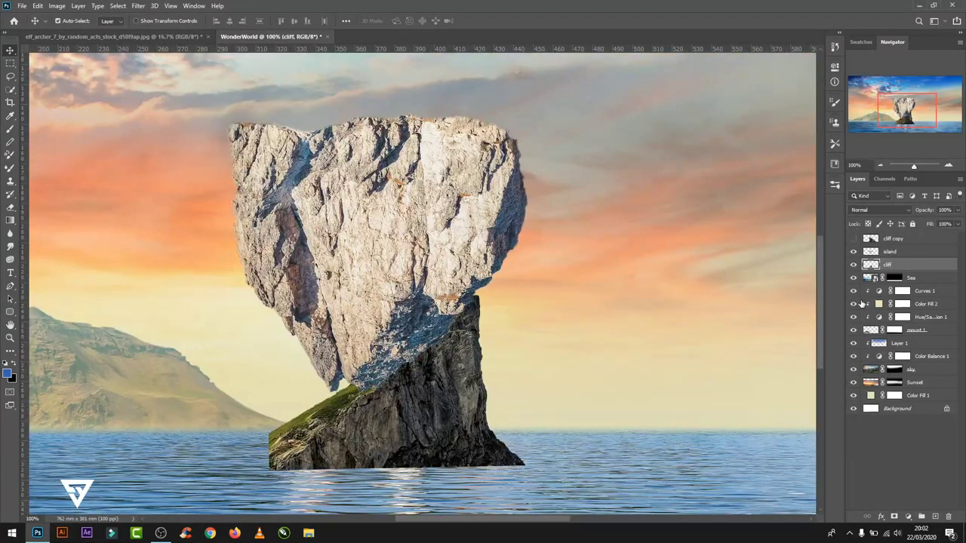
# - Add a white mask to the island layer and set up a black brush on it
pyautogui.click(895, 257)
pyautogui.click(894, 516)
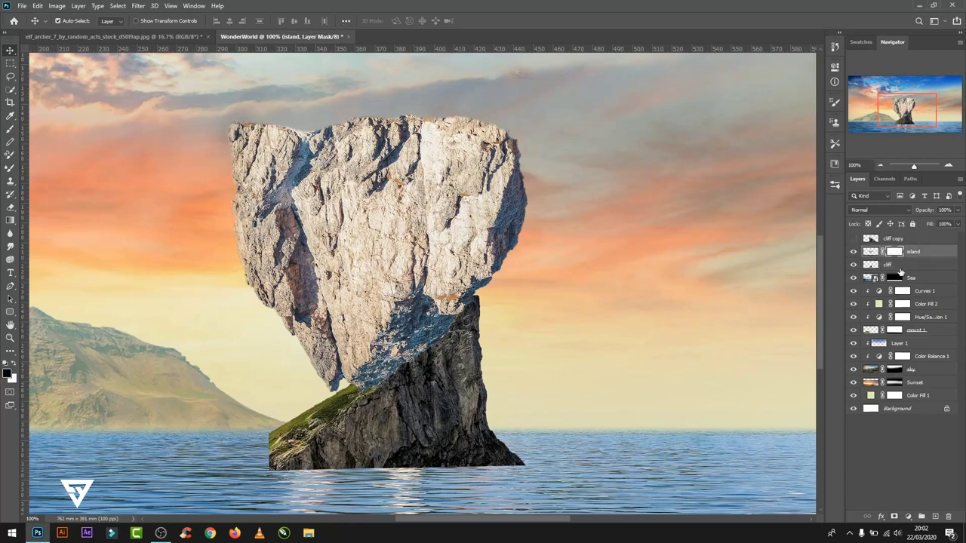
pyautogui.scroll(2, 468, 353)
pyautogui.press('b')
pyautogui.click(399, 328)
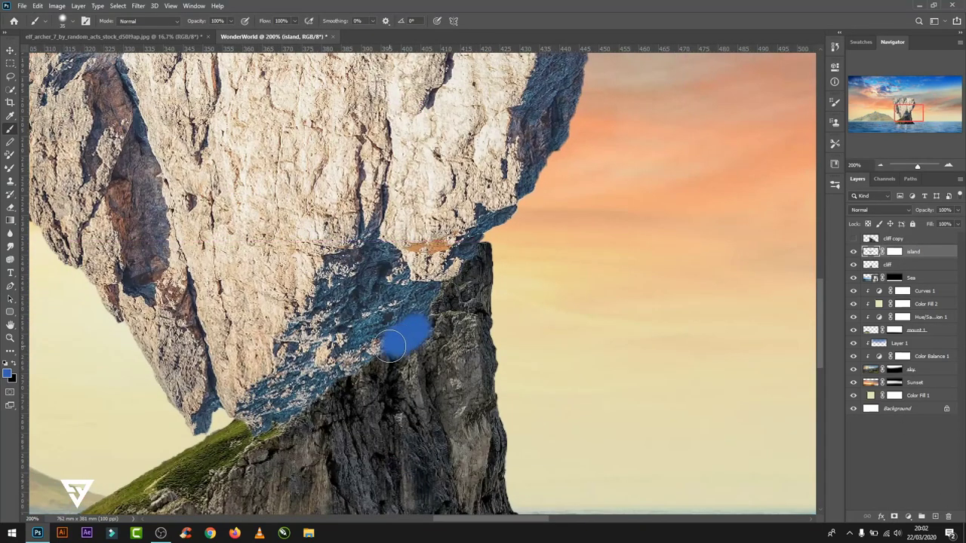
pyautogui.hotkey('ctrl', 'z')
pyautogui.click(894, 255)
pyautogui.press('d')
# - Paint black along the rock junction to hide the green grass strip, then view the whole scene
pyautogui.moveTo(366, 366); pyautogui.dragTo(468, 270)
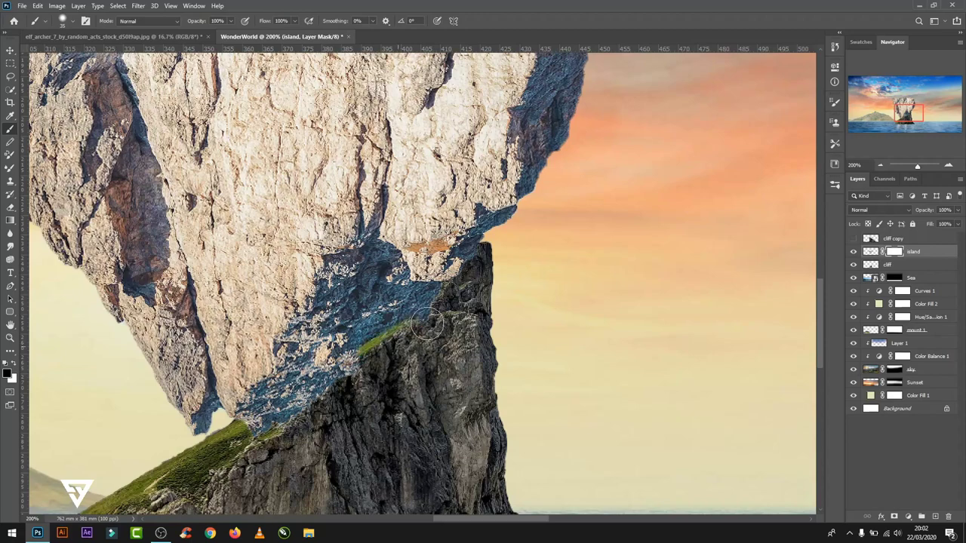
pyautogui.moveTo(397, 347); pyautogui.dragTo(312, 412)
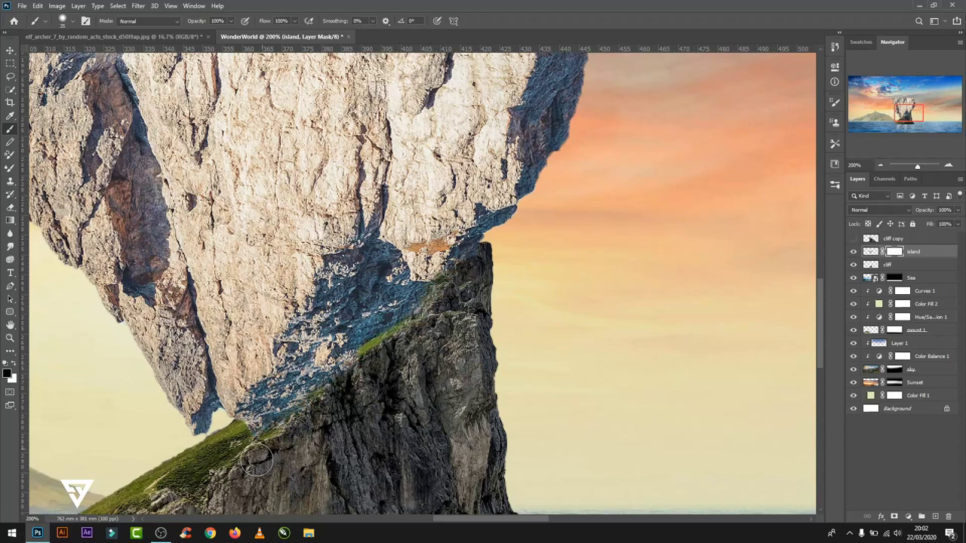
pyautogui.scroll(1, 332, 370)
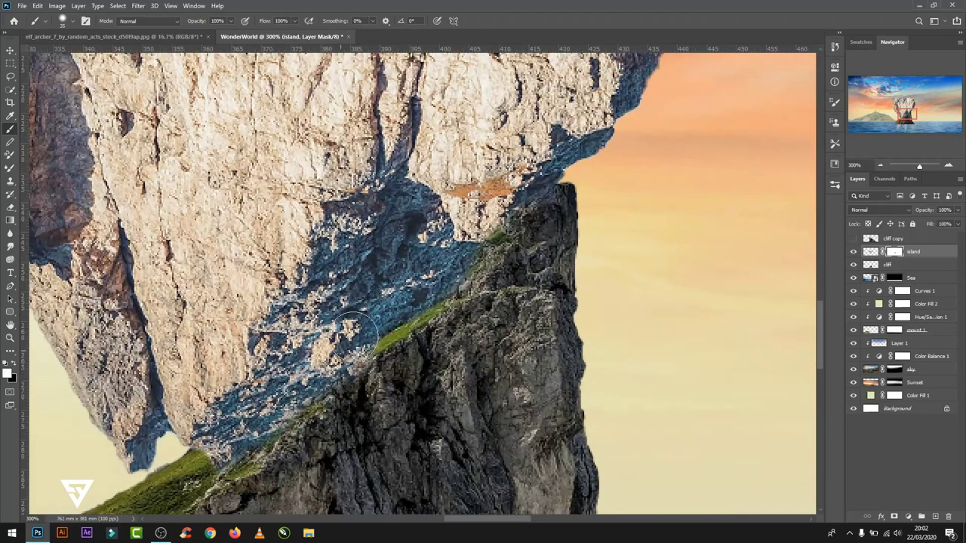
pyautogui.moveTo(354, 332)
pyautogui.mouseDown()
pyautogui.moveTo(506, 176)
pyautogui.moveTo(603, 123)
pyautogui.mouseUp()
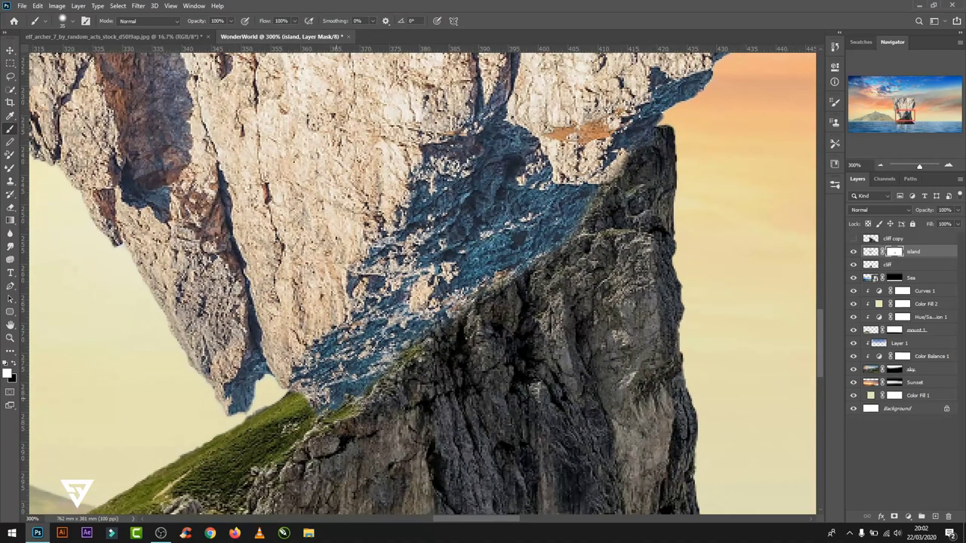
pyautogui.hotkey('ctrl', '0')
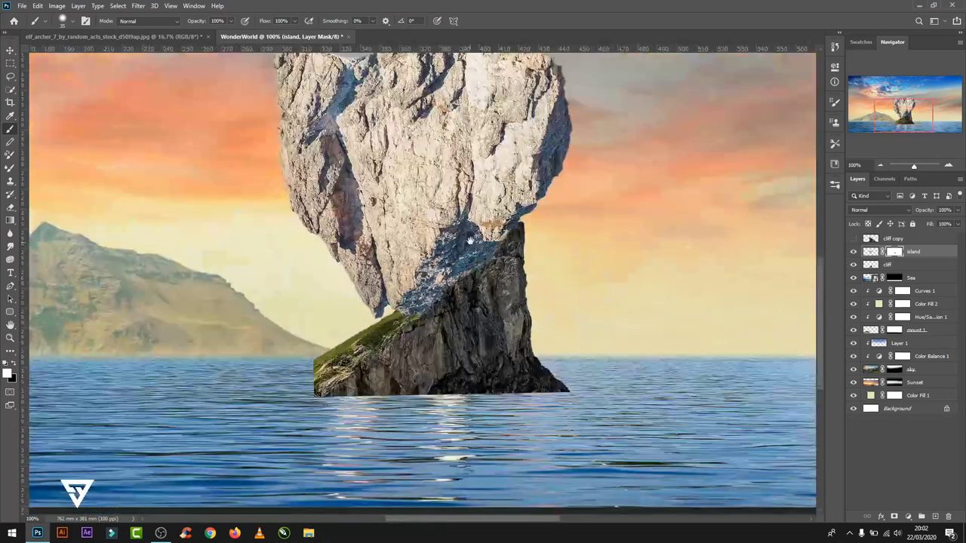
pyautogui.click(11, 50)
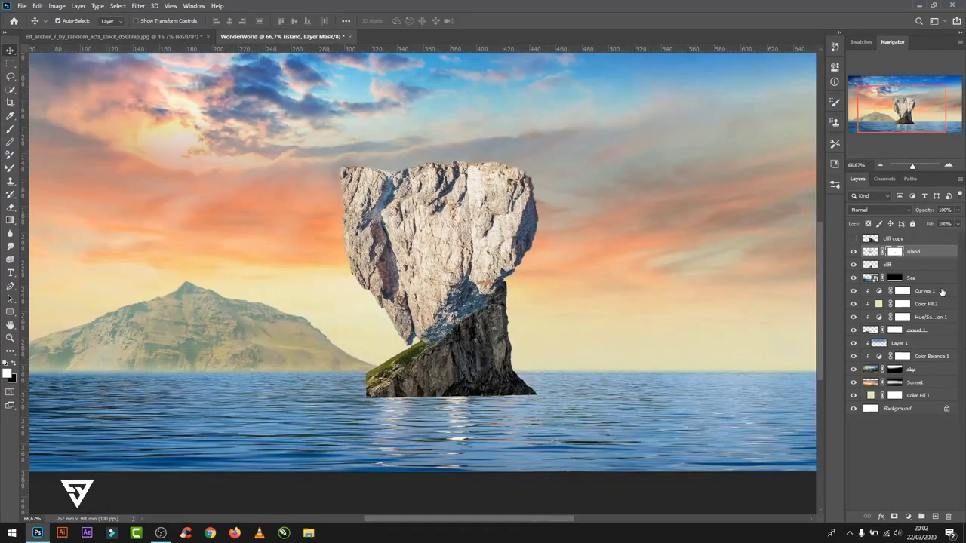
# - Place the cloudy green-mountain photo as an embedded image
pyautogui.click(23, 6)
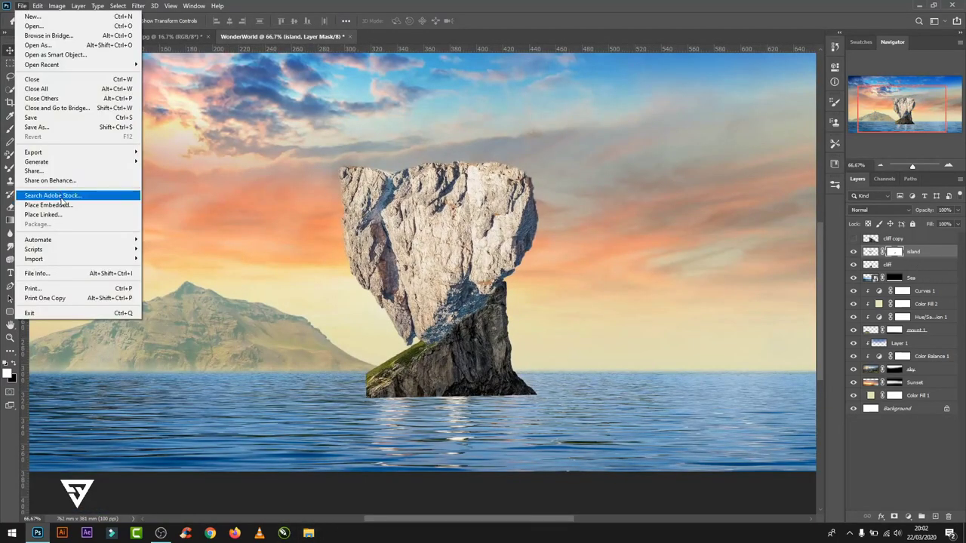
pyautogui.click(53, 198)
pyautogui.scroll(-2, 498, 260)
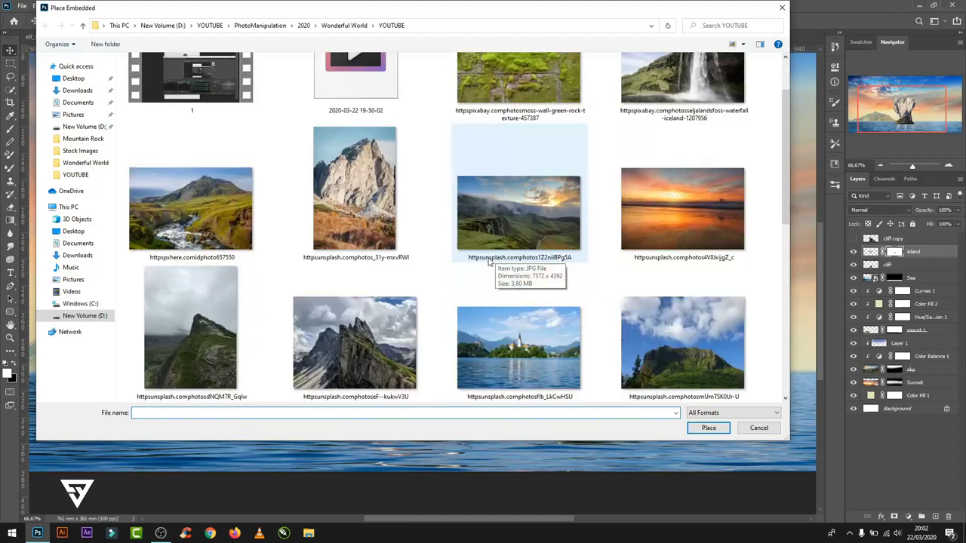
pyautogui.doubleClick(655, 338)
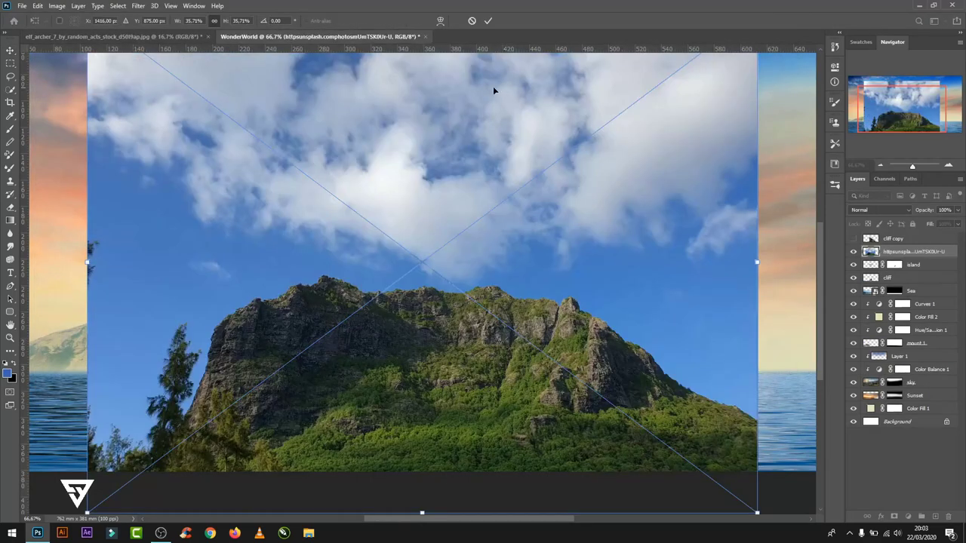
# - Raise the mountain photo slightly, commit it, and quick-select the blue sky above it
pyautogui.moveTo(498, 258); pyautogui.dragTo(500, 184)
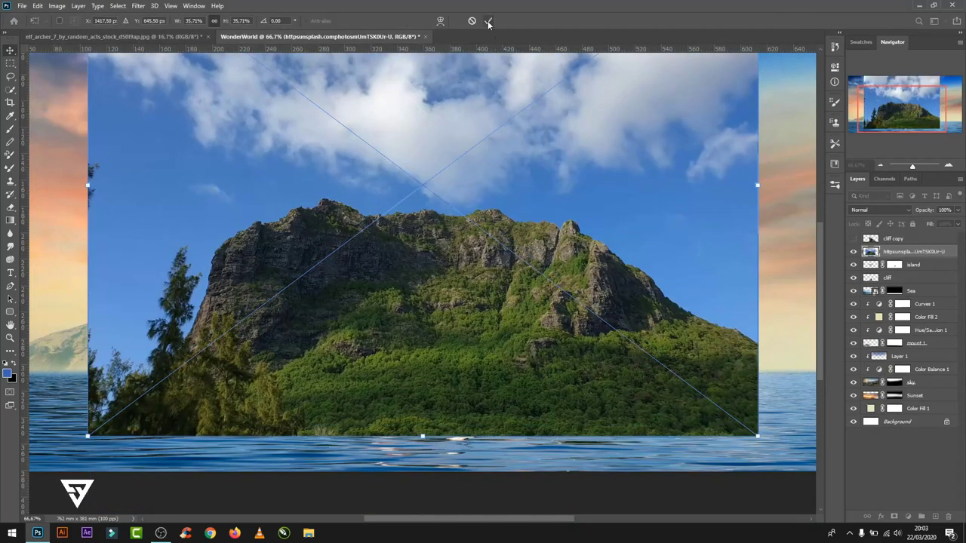
pyautogui.click(487, 20)
pyautogui.click(11, 90)
pyautogui.moveTo(691, 162); pyautogui.dragTo(611, 245)
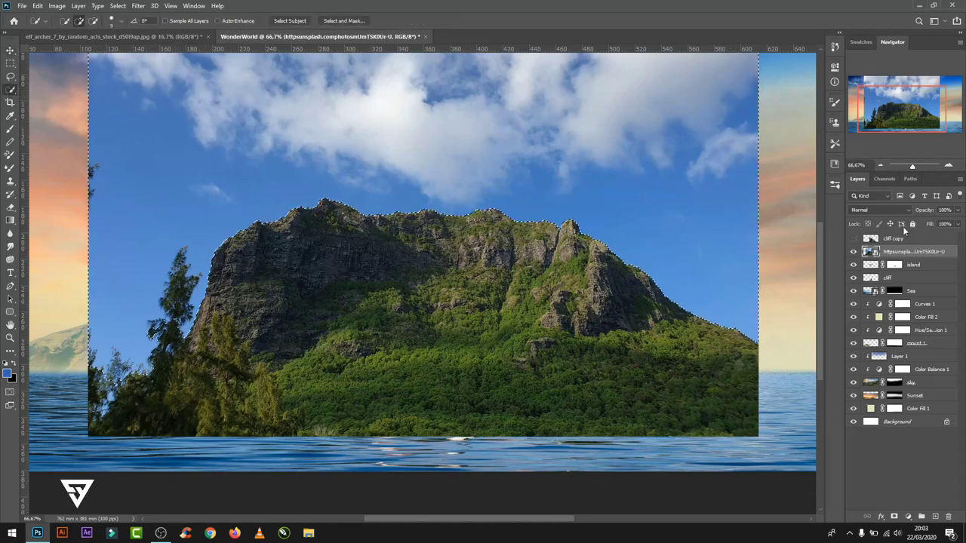
# - Mask the mountain from the sky selection, invert the mask, and paint out the left-edge trees
pyautogui.click(894, 517)
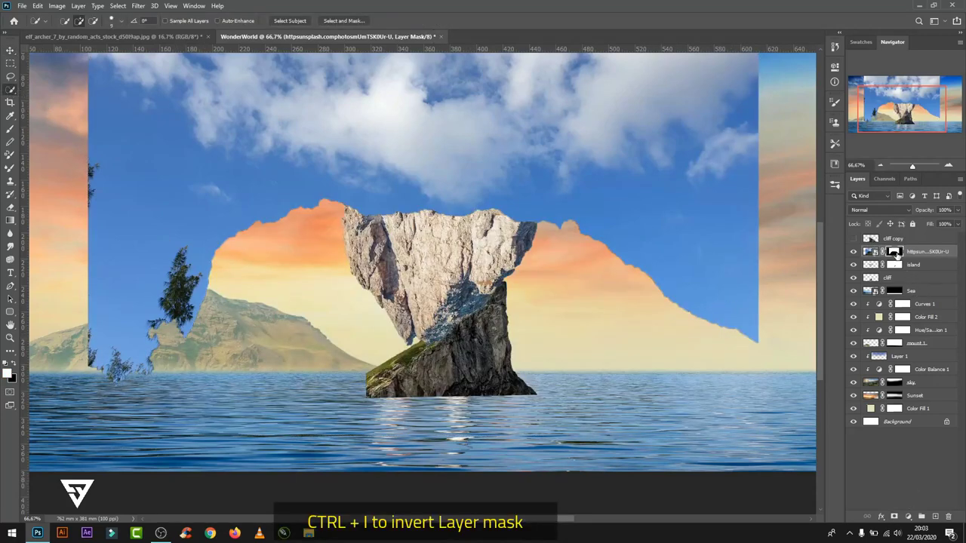
pyautogui.hotkey('ctrl', 'i')
pyautogui.hotkey('ctrl', '-')
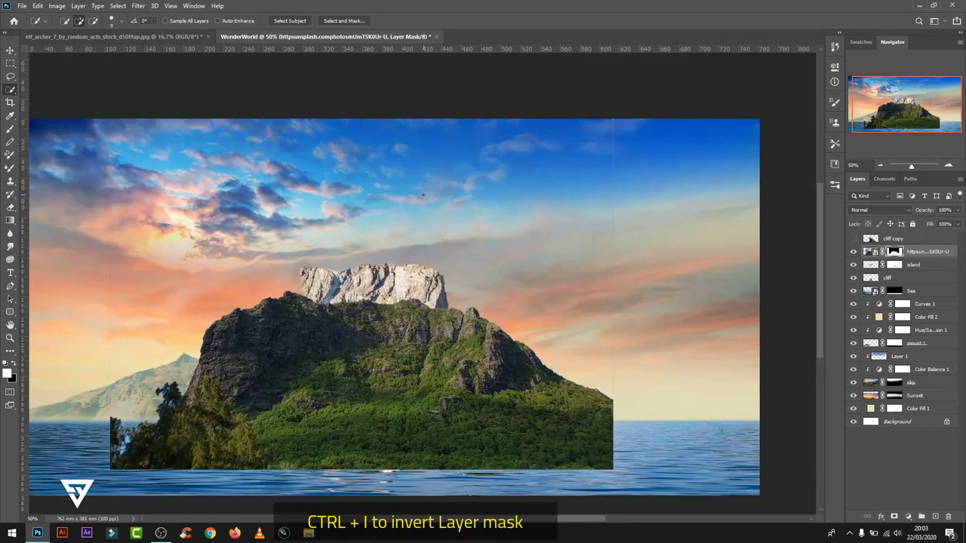
pyautogui.press('b')
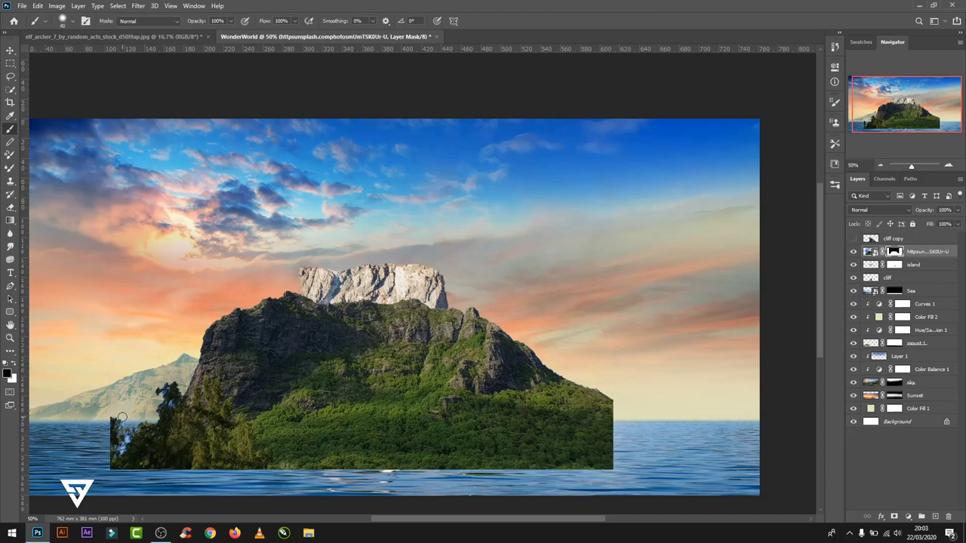
pyautogui.moveTo(172, 387); pyautogui.dragTo(113, 453)
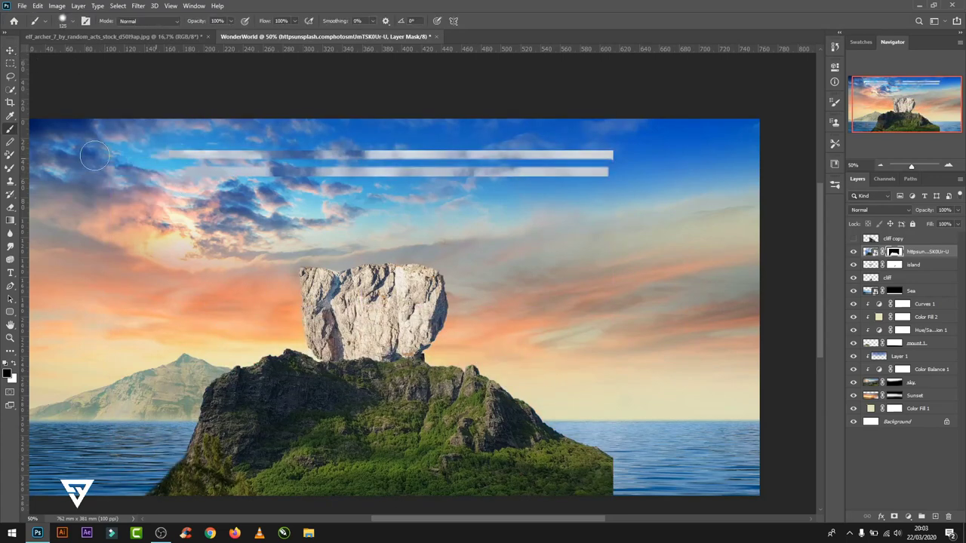
# - Apply the forest layer's mask, then flip it and fit it to the rock's width
pyautogui.rightClick(895, 252)
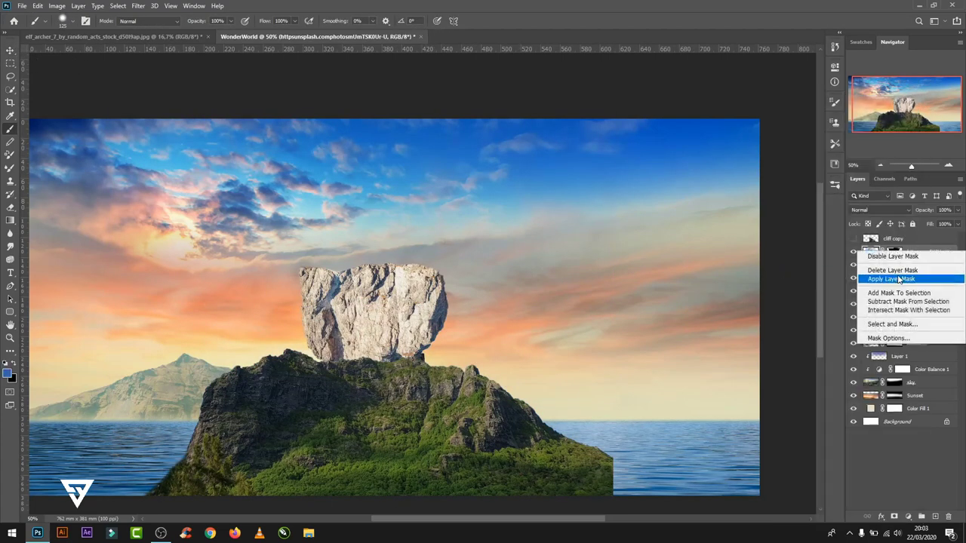
pyautogui.click(900, 273)
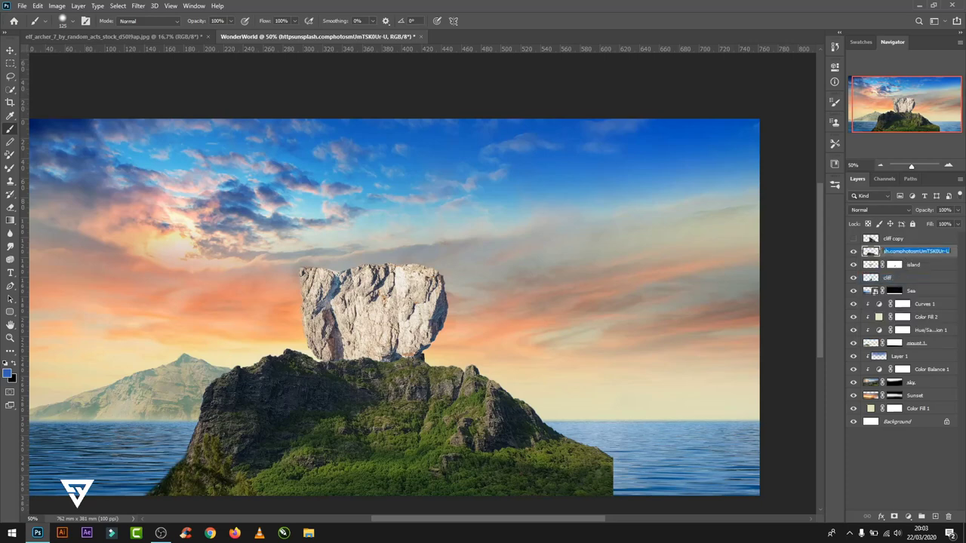
pyautogui.hotkey('ctrl', 't')
pyautogui.rightClick(442, 190)
pyautogui.click(475, 374)
pyautogui.rightClick(480, 229)
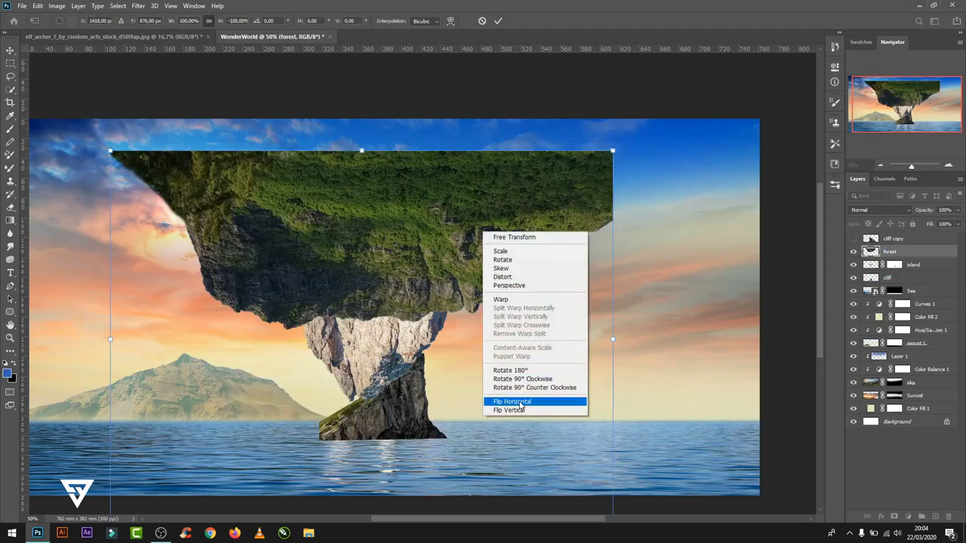
pyautogui.click(498, 401)
pyautogui.moveTo(480, 183)
pyautogui.mouseDown()
pyautogui.moveTo(583, 351)
pyautogui.moveTo(583, 311)
pyautogui.mouseUp()
pyautogui.moveTo(646, 371); pyautogui.dragTo(443, 371)
pyautogui.moveTo(350, 336); pyautogui.dragTo(407, 317)
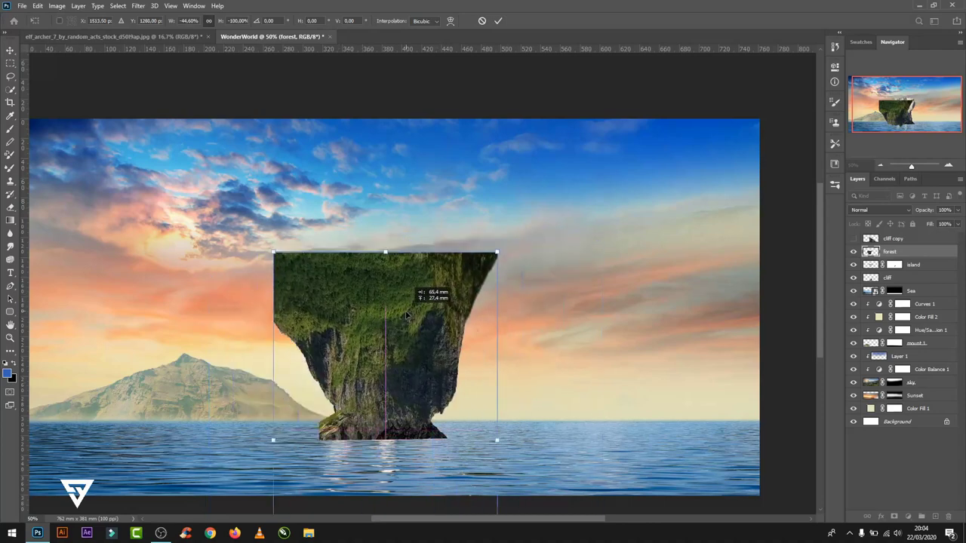
pyautogui.click(496, 20)
# - Clip the forest texture to the rock and try the Overlay blend mode
pyautogui.keyDown('alt'); pyautogui.click(913, 258); pyautogui.keyUp('alt')
pyautogui.hotkey('ctrl', '+')
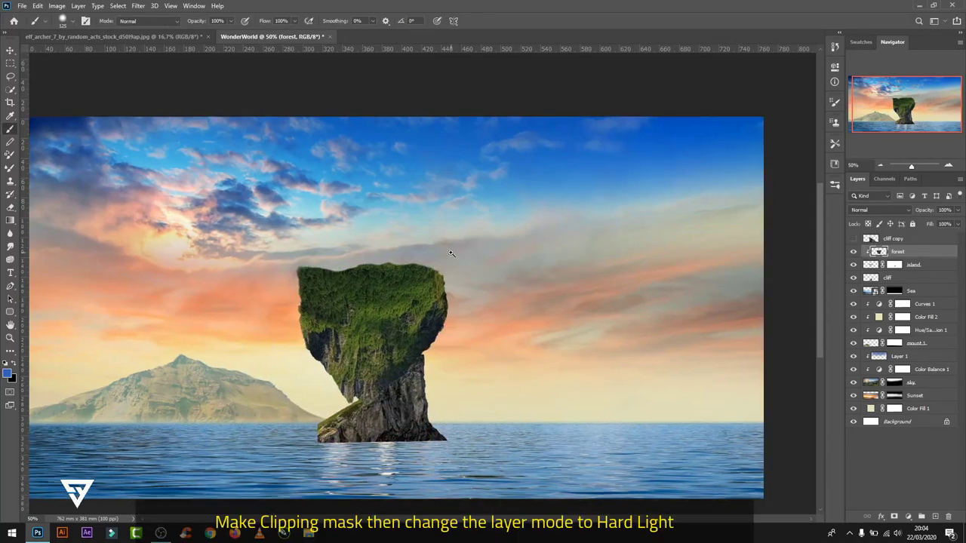
pyautogui.press('b')
pyautogui.click(868, 210)
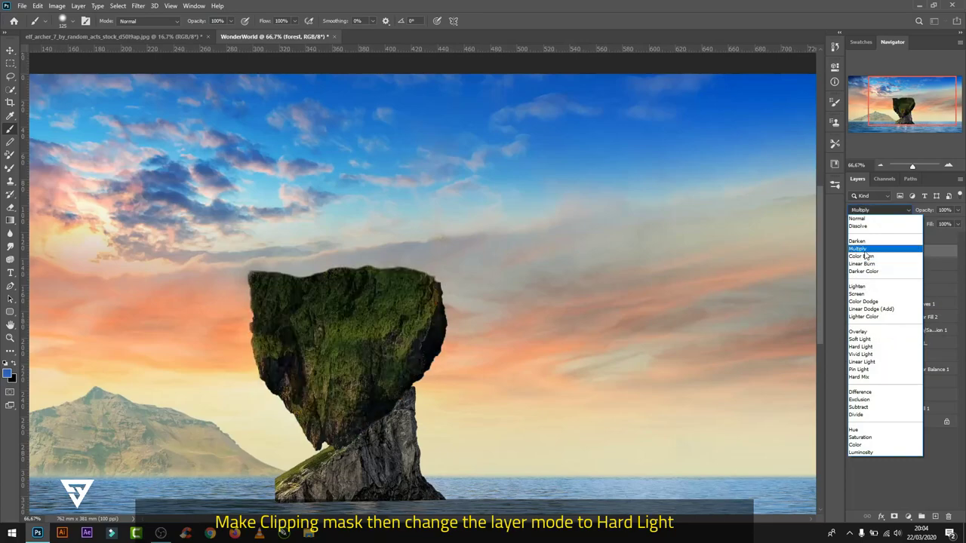
pyautogui.click(866, 333)
pyautogui.scroll(3, 460, 285)
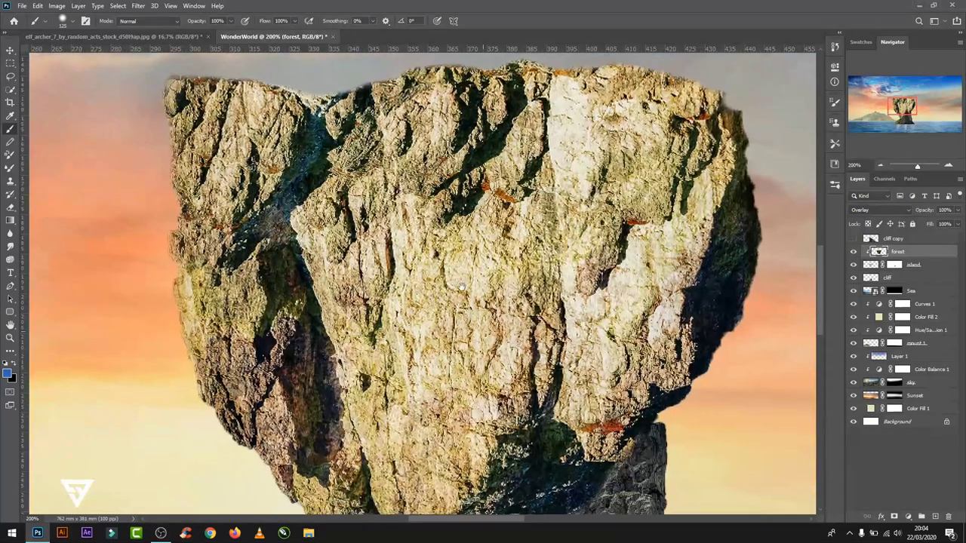
pyautogui.scroll(-1, 459, 284)
pyautogui.scroll(-1, 459, 284)
pyautogui.click(880, 210)
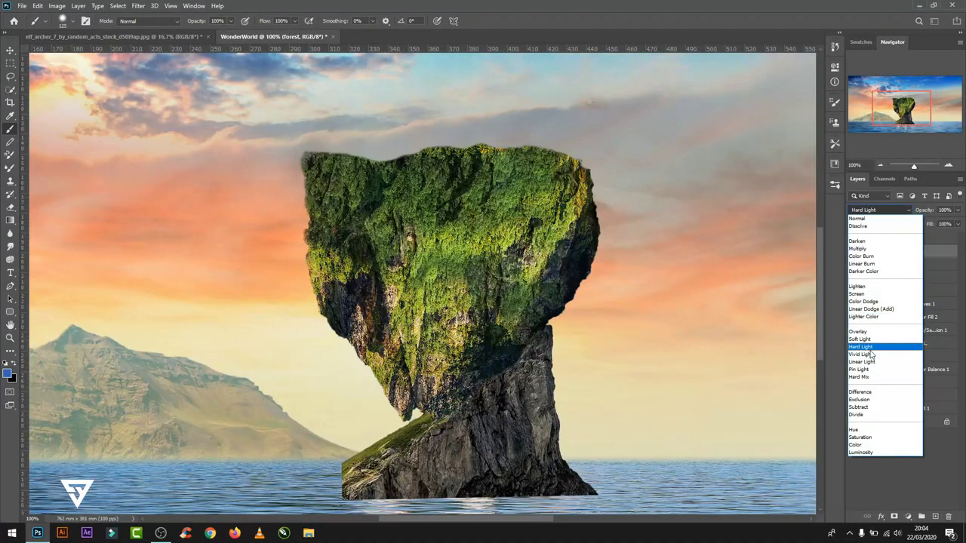
# - Switch the forest to Hard Light, then enlarge and shift it over the rock
pyautogui.click(870, 349)
pyautogui.hotkey('ctrl', 't')
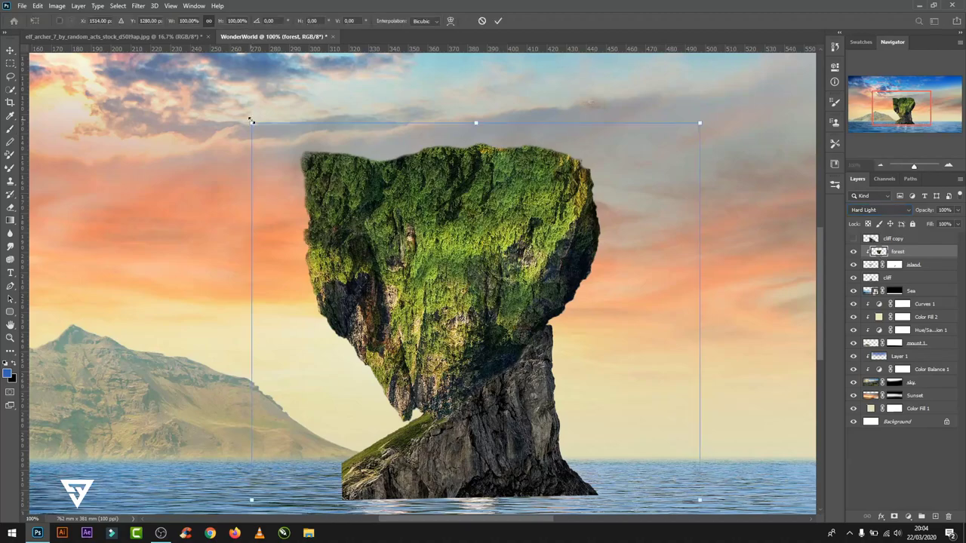
pyautogui.hotkey('ctrl', '-')
pyautogui.moveTo(471, 332); pyautogui.dragTo(523, 332)
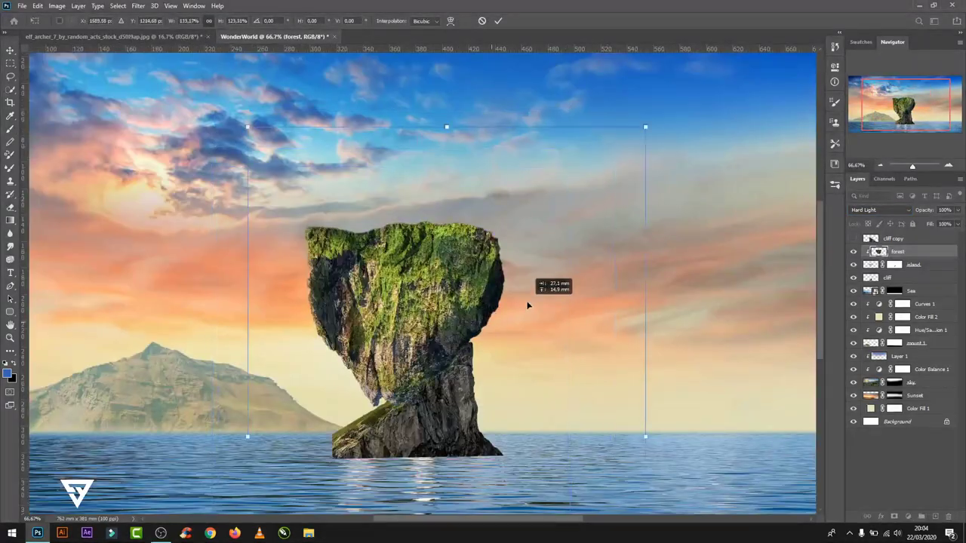
pyautogui.press('Return')
# - Compare blend modes and opacity on the forest, settling on Hard Light
pyautogui.press('b')
pyautogui.hotkey('ctrl', '+')
pyautogui.click(879, 209)
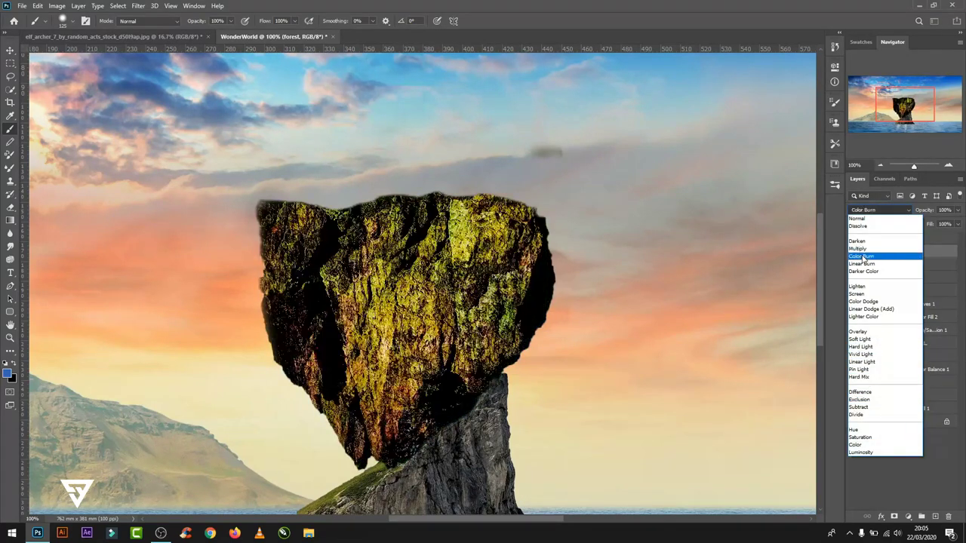
pyautogui.click(861, 346)
pyautogui.moveTo(957, 215); pyautogui.dragTo(959, 222)
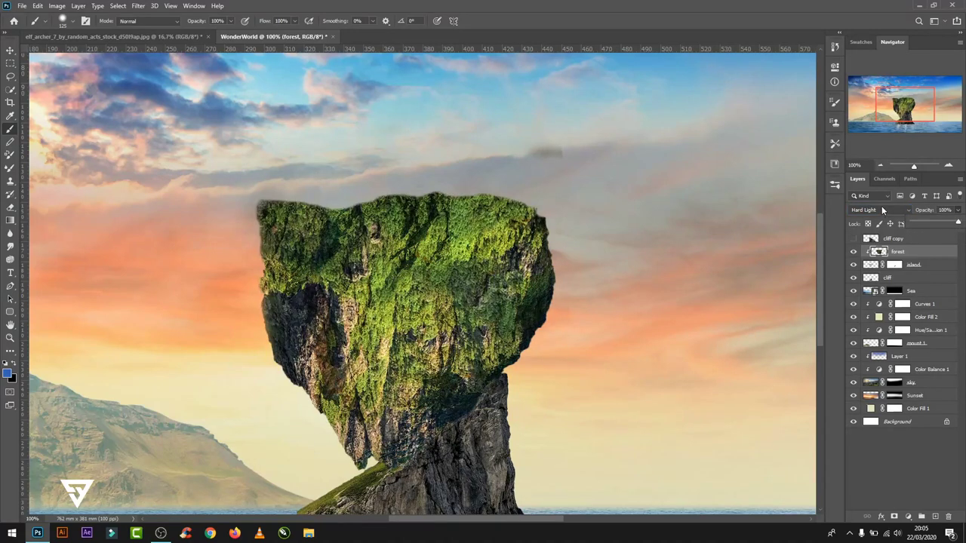
pyautogui.click(882, 209)
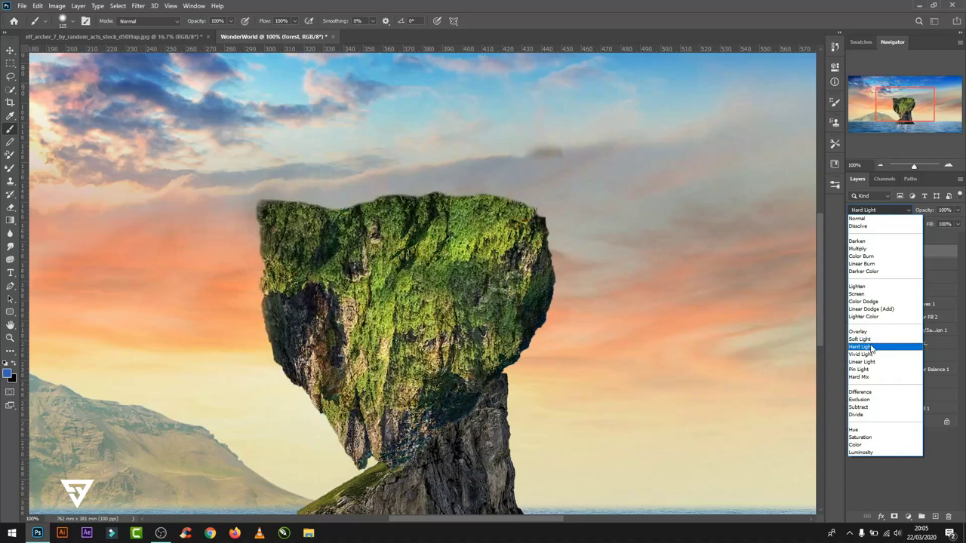
pyautogui.click(868, 347)
# - Add a blank mask to the forest layer and softly brush moss off the rock's top-left edge
pyautogui.click(894, 516)
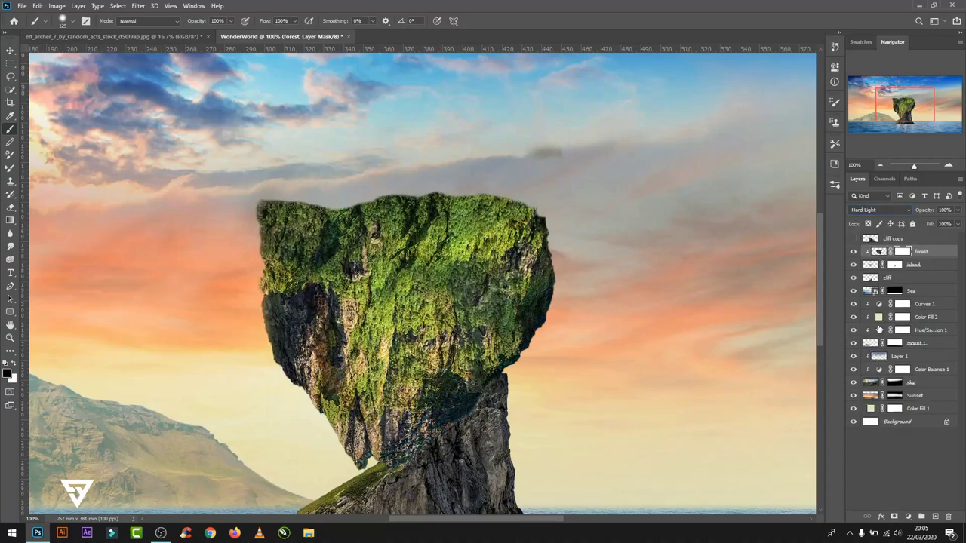
pyautogui.rightClick(393, 152)
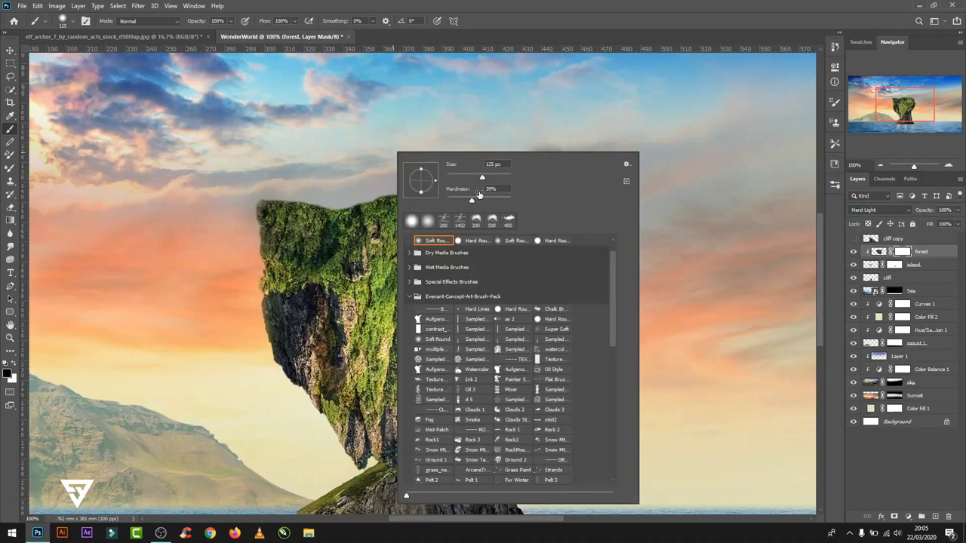
pyautogui.click(231, 21)
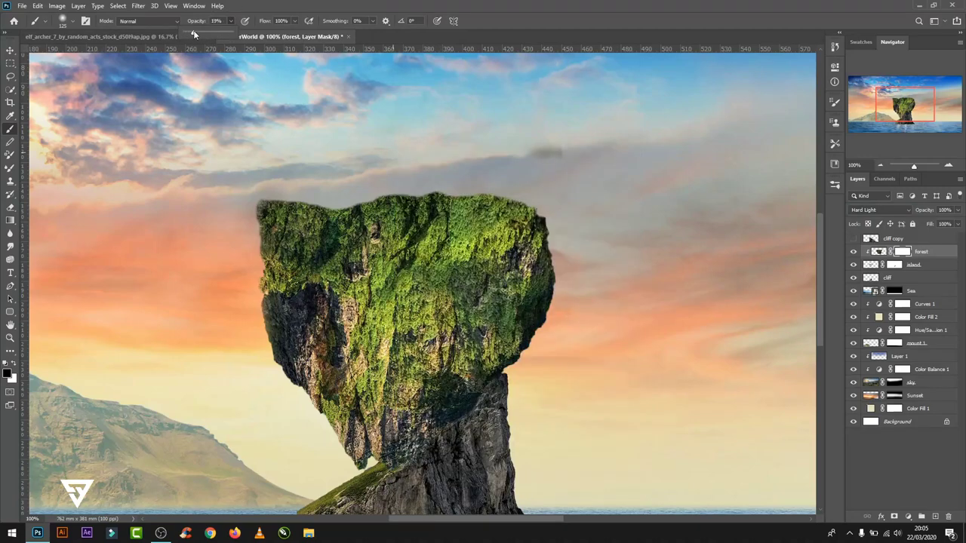
pyautogui.click(262, 219)
pyautogui.moveTo(263, 219)
pyautogui.mouseDown()
pyautogui.moveTo(226, 269)
pyautogui.moveTo(242, 297)
pyautogui.moveTo(324, 189)
pyautogui.moveTo(556, 209)
pyautogui.mouseUp()
pyautogui.press(']')
pyautogui.press(']')
pyautogui.press(']')
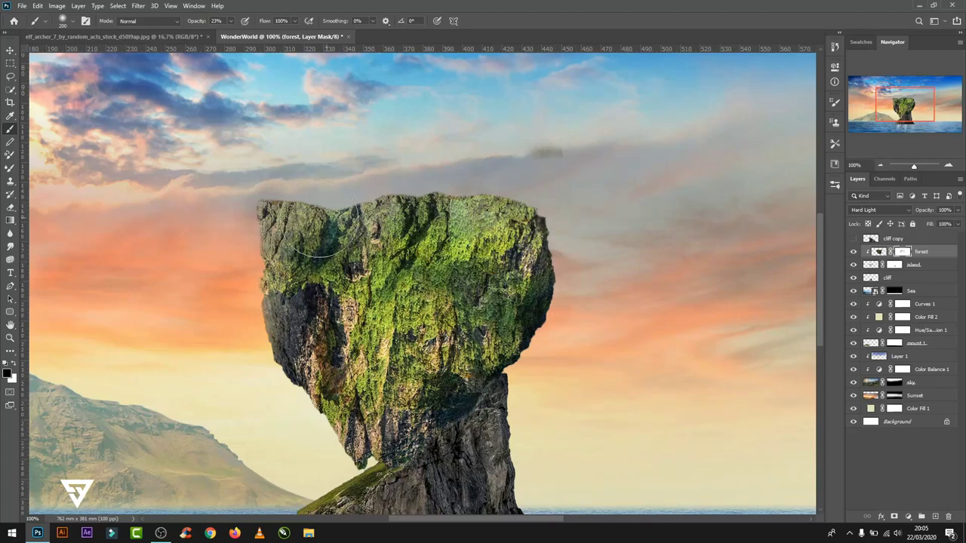
pyautogui.hotkey('ctrl', '-')
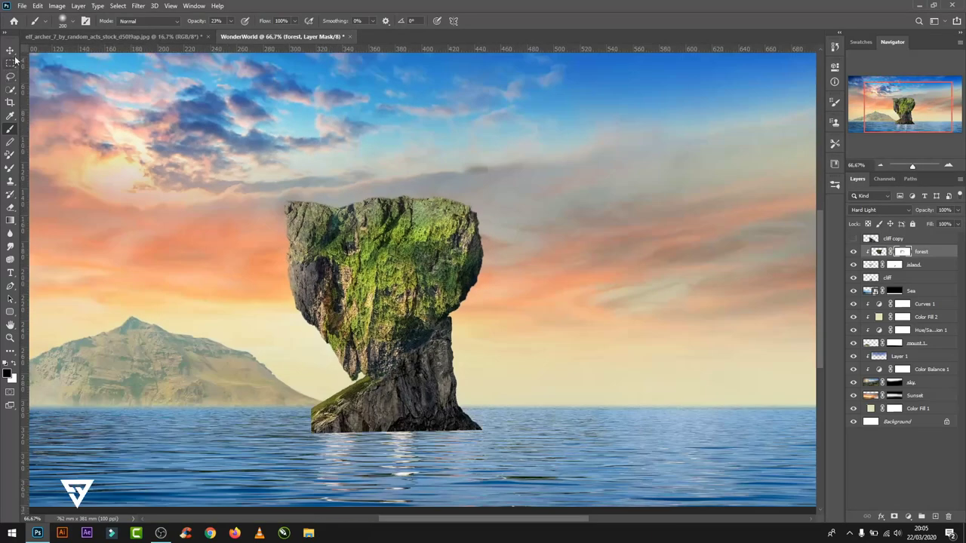
pyautogui.click(10, 49)
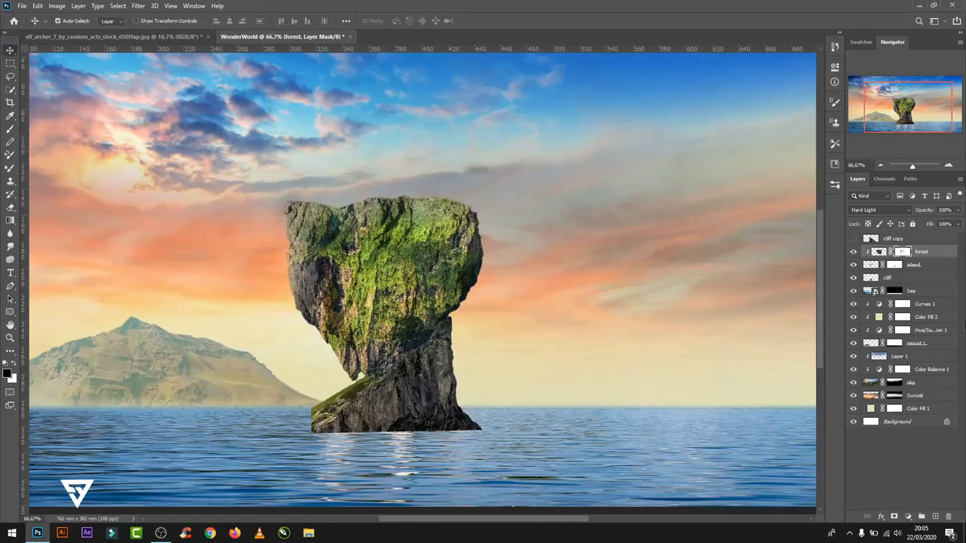
# - Hide the archer layer and drag the castle copy from elf_archer into WonderWorld
pyautogui.click(154, 37)
pyautogui.click(853, 263)
pyautogui.click(877, 244)
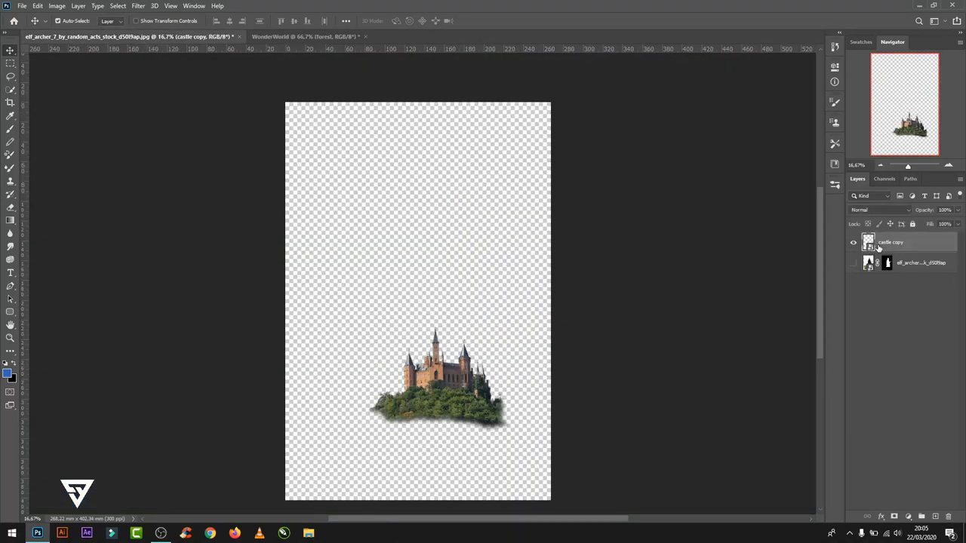
pyautogui.moveTo(453, 410); pyautogui.dragTo(88, 42)
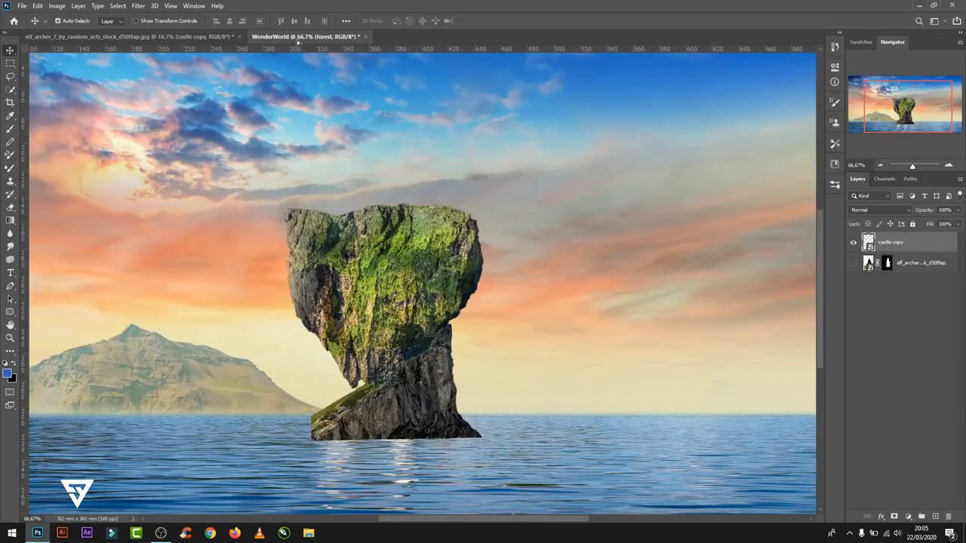
pyautogui.moveTo(256, 43); pyautogui.dragTo(422, 262)
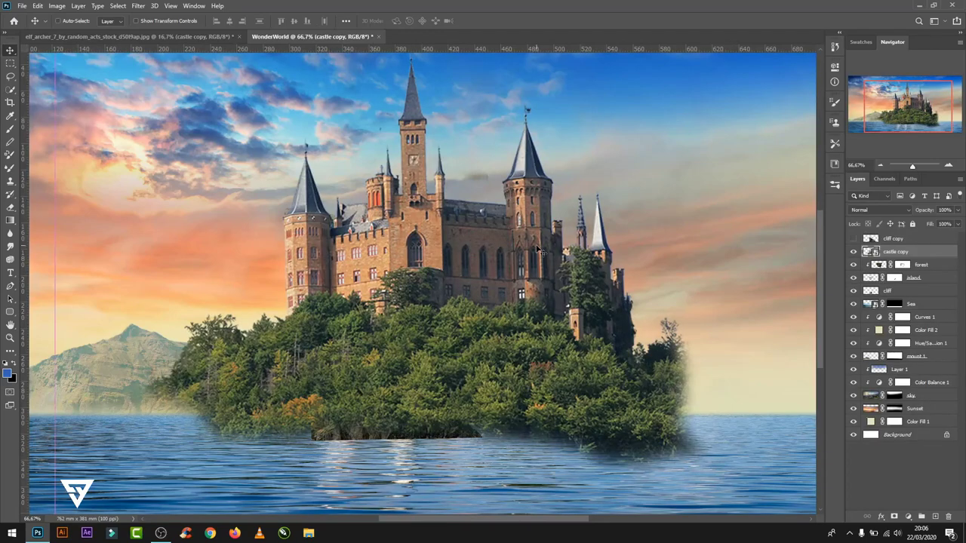
# - Shrink the castle copy, seat it on top of the floating rock, and toggle the moss layer
pyautogui.hotkey('ctrl', '-')
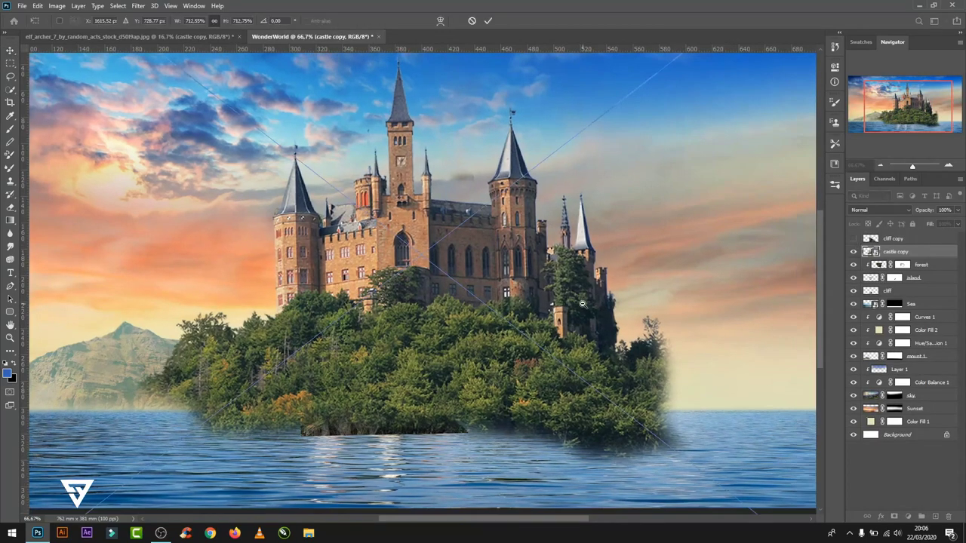
pyautogui.hotkey('ctrl', 't')
pyautogui.moveTo(620, 490); pyautogui.dragTo(241, 200)
pyautogui.moveTo(177, 128); pyautogui.dragTo(327, 176)
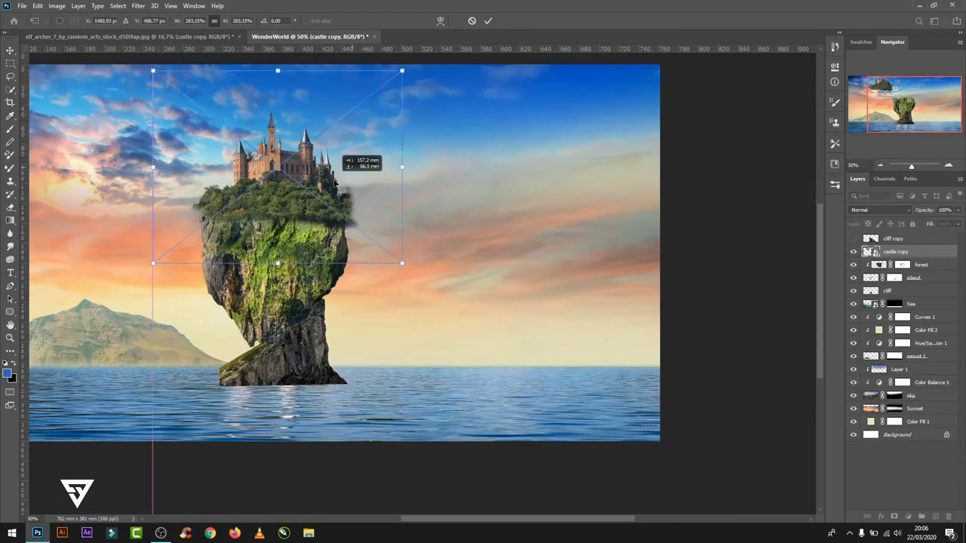
pyautogui.hotkey('ctrl', '+')
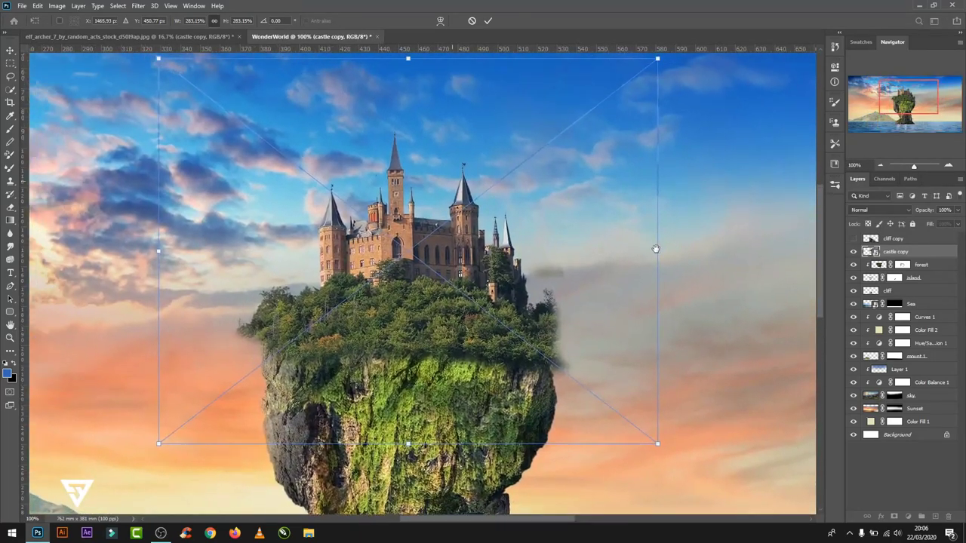
pyautogui.moveTo(658, 252); pyautogui.dragTo(569, 254)
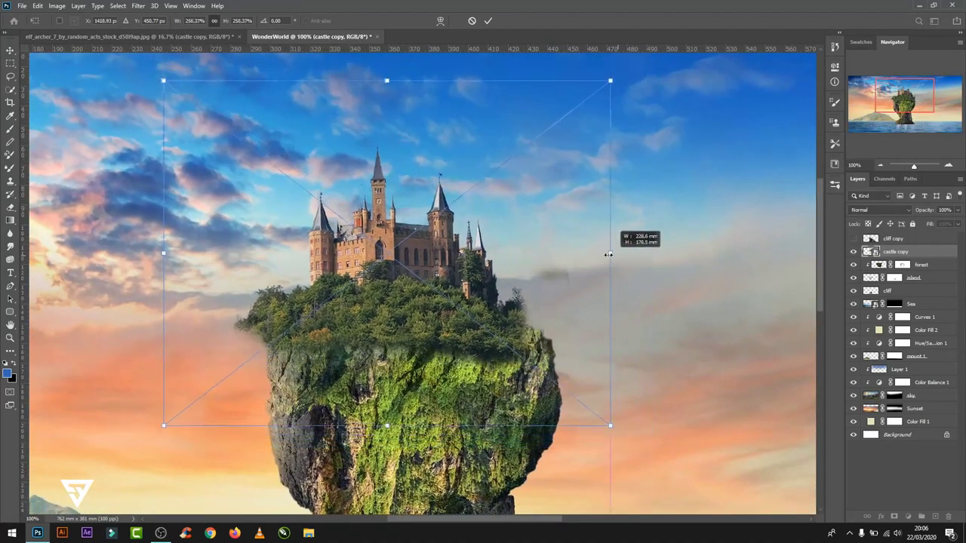
pyautogui.moveTo(487, 290); pyautogui.dragTo(505, 310)
pyautogui.click(488, 22)
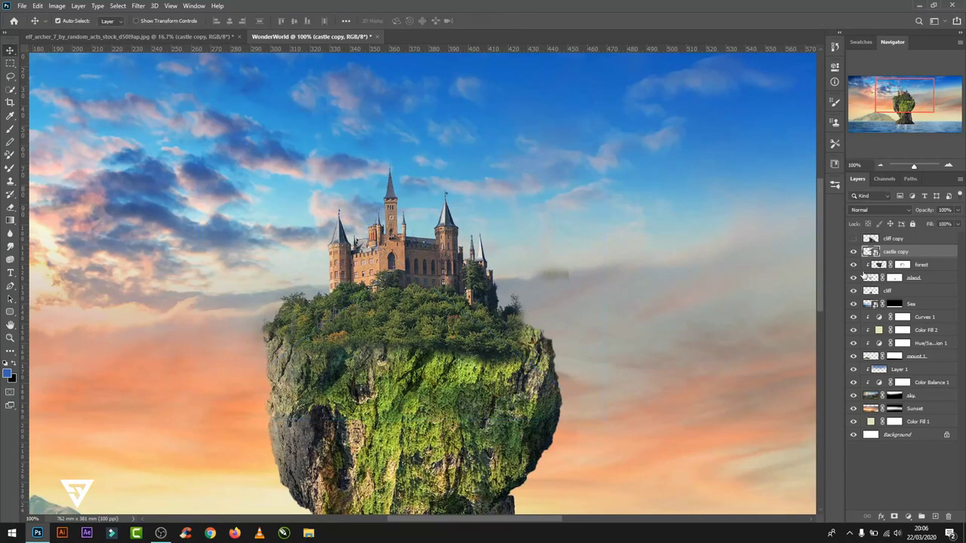
pyautogui.click(853, 265)
# - Compare the rock with moss and castle hidden, then select the forest mask with the Brush
pyautogui.click(853, 265)
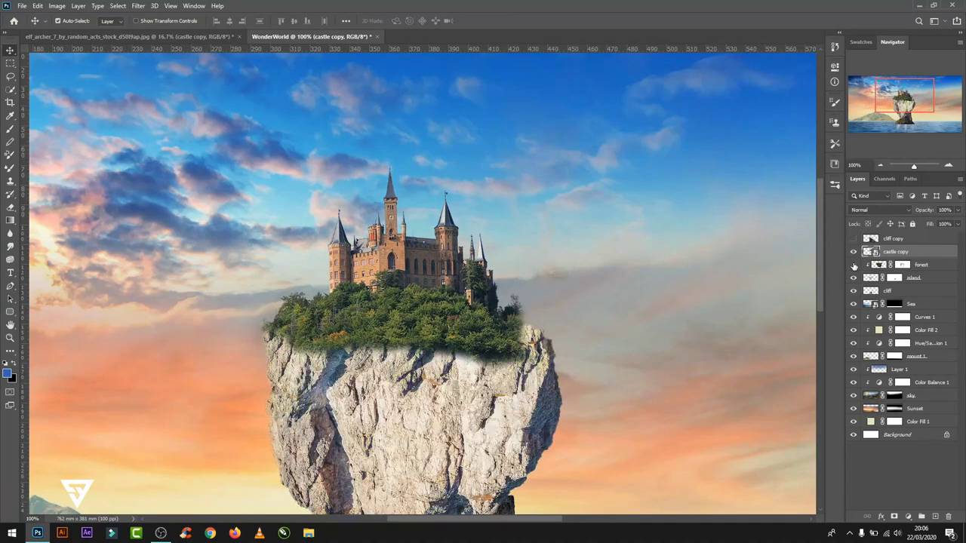
pyautogui.click(853, 265)
pyautogui.click(854, 265)
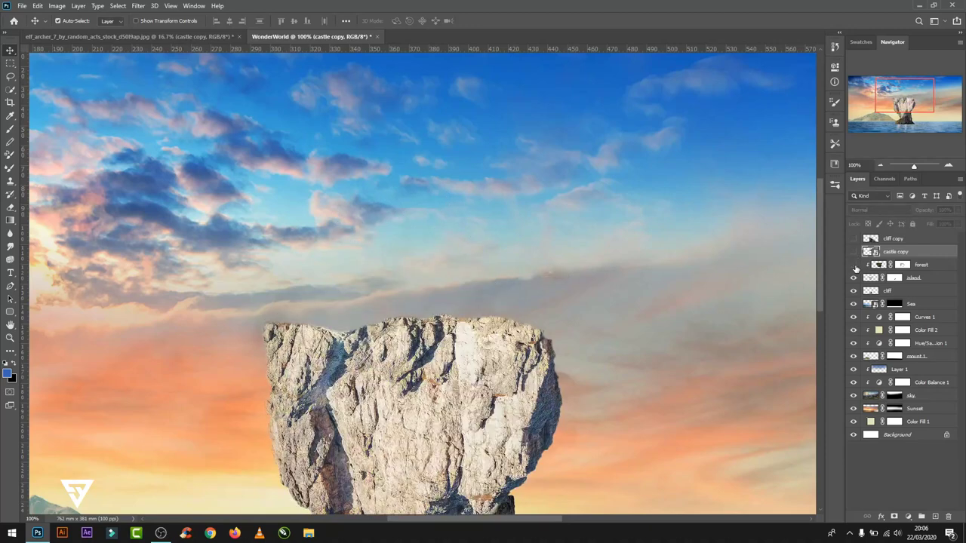
pyautogui.click(902, 266)
pyautogui.press('b')
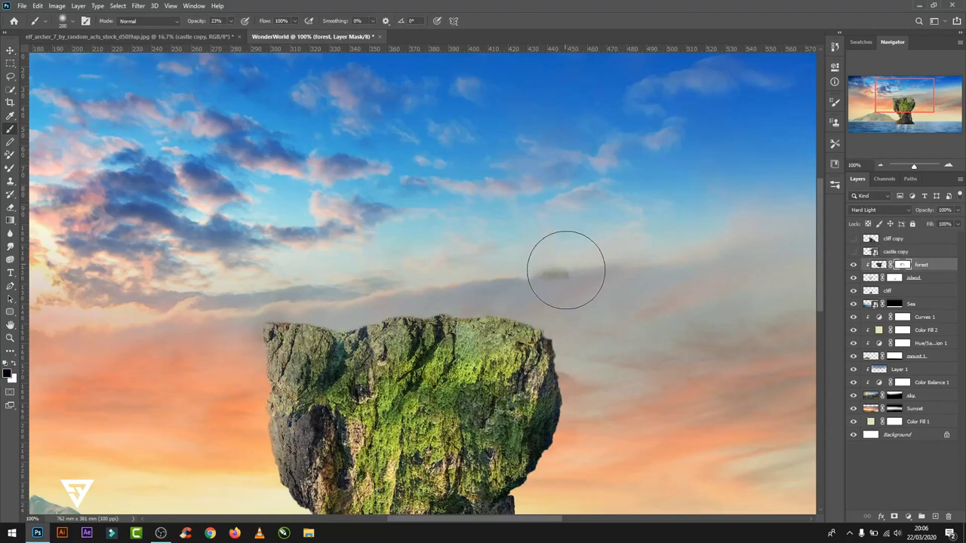
# - Toggle the island layer, select its mask, then reshow and select the castle copy with Move
pyautogui.click(854, 277)
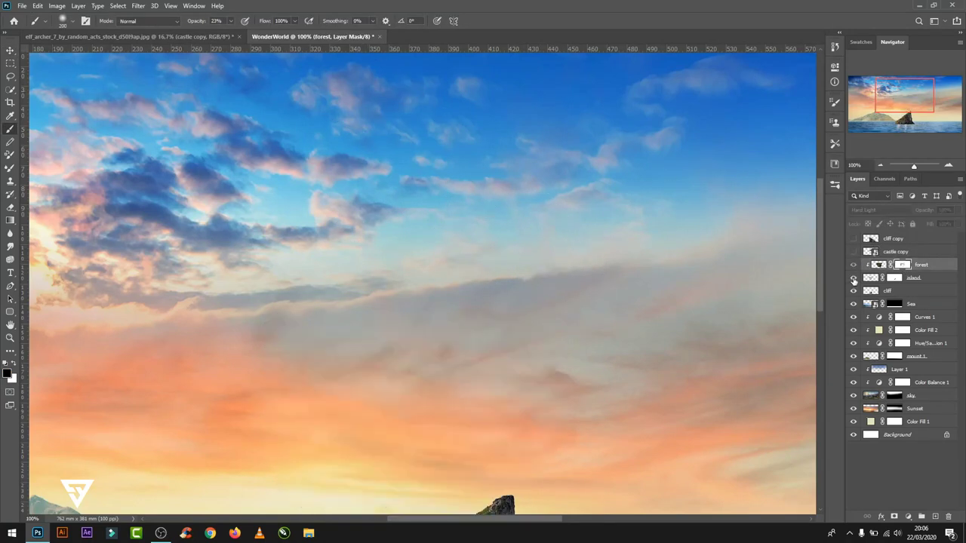
pyautogui.click(894, 278)
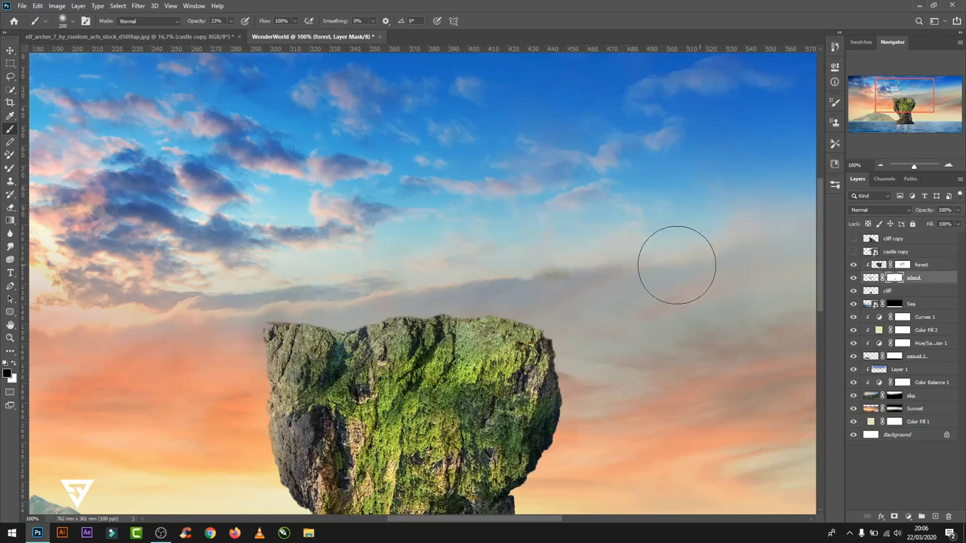
pyautogui.click(230, 21)
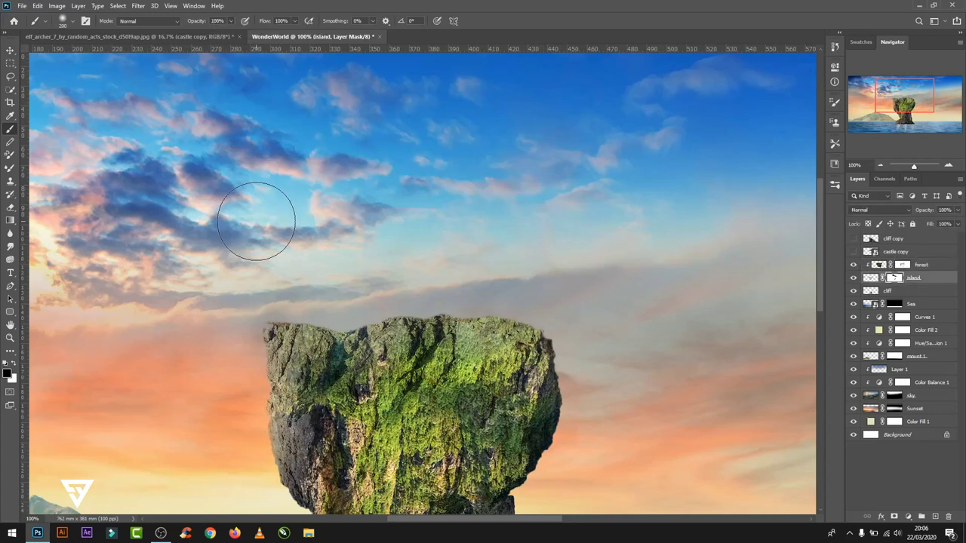
pyautogui.press('v')
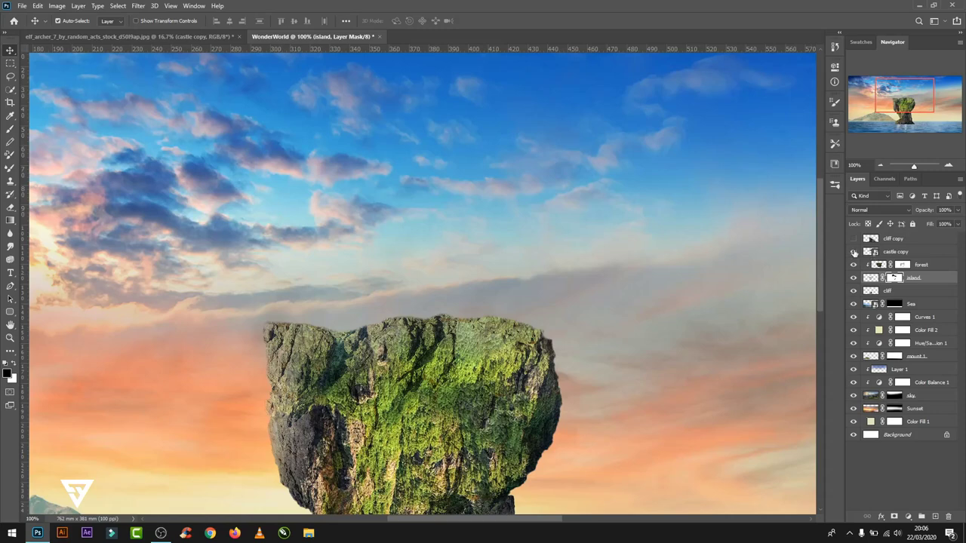
pyautogui.click(854, 252)
pyautogui.click(873, 255)
# - Widen the castle copy, tilt it about 2°, raise its top, then add a layer mask
pyautogui.hotkey('ctrl', 't')
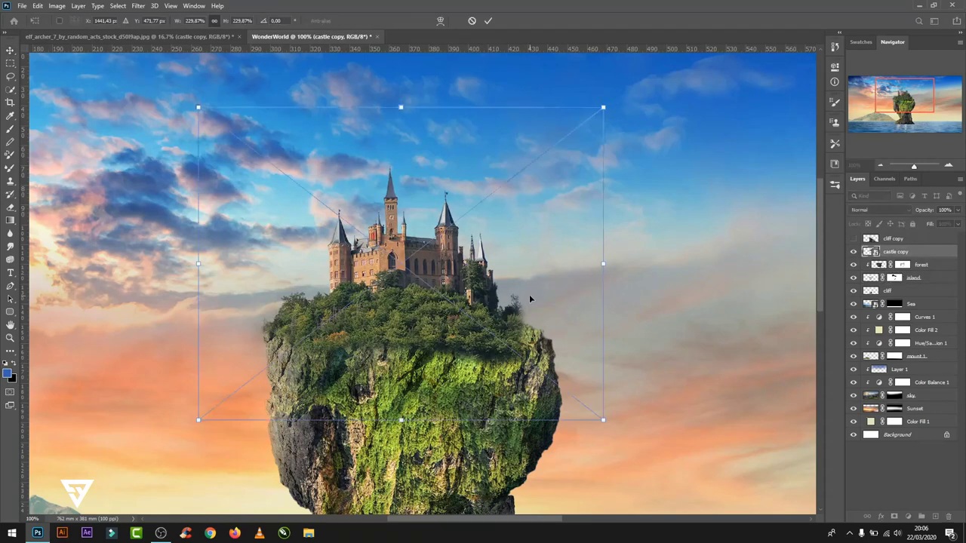
pyautogui.moveTo(401, 293); pyautogui.dragTo(407, 288)
pyautogui.moveTo(603, 264); pyautogui.dragTo(633, 264)
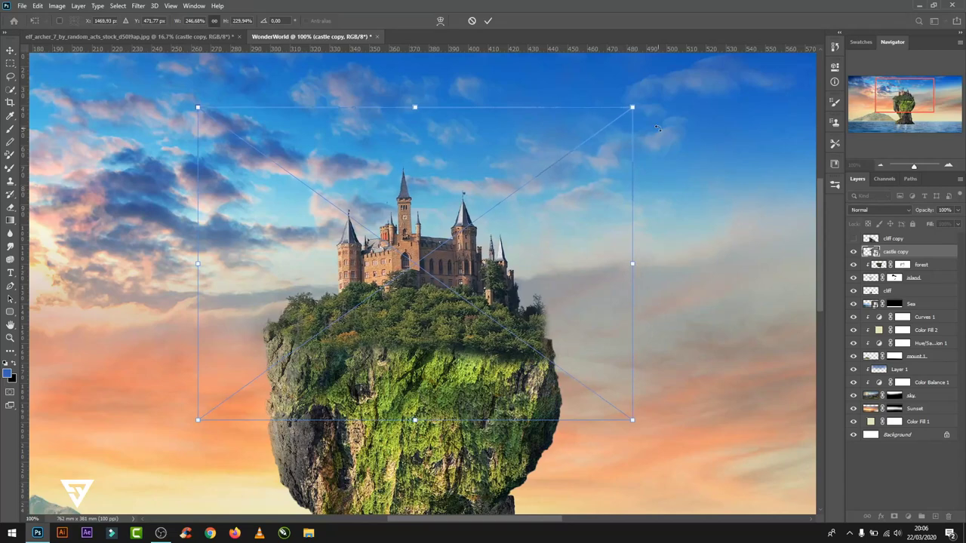
pyautogui.moveTo(657, 128); pyautogui.dragTo(641, 123)
pyautogui.moveTo(566, 320); pyautogui.dragTo(558, 320)
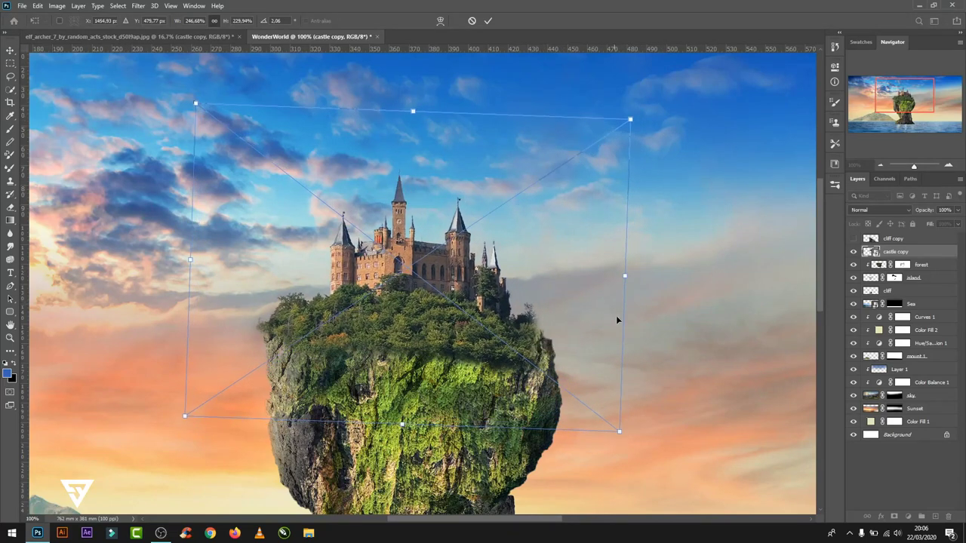
pyautogui.moveTo(625, 275); pyautogui.dragTo(641, 272)
pyautogui.moveTo(413, 111); pyautogui.dragTo(421, 86)
pyautogui.click(488, 21)
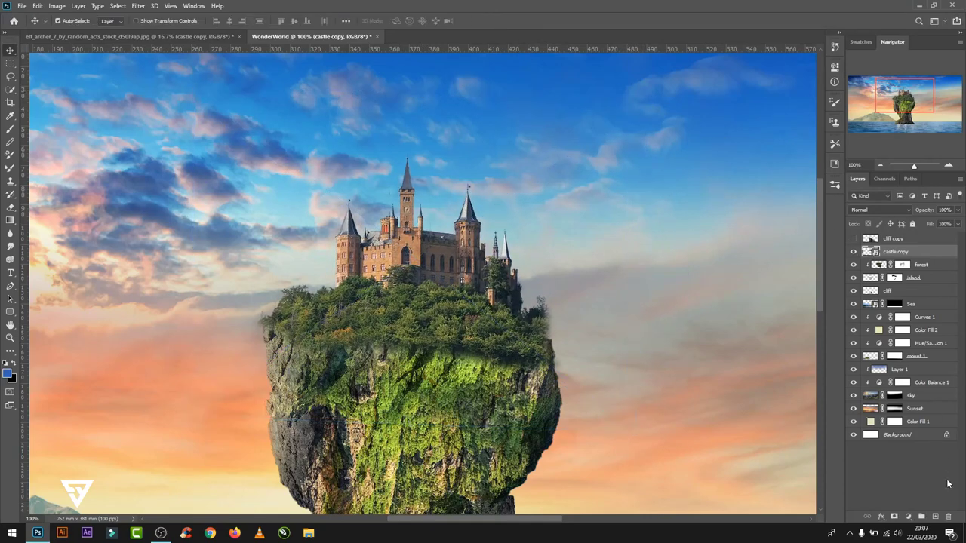
pyautogui.click(894, 516)
pyautogui.press('b')
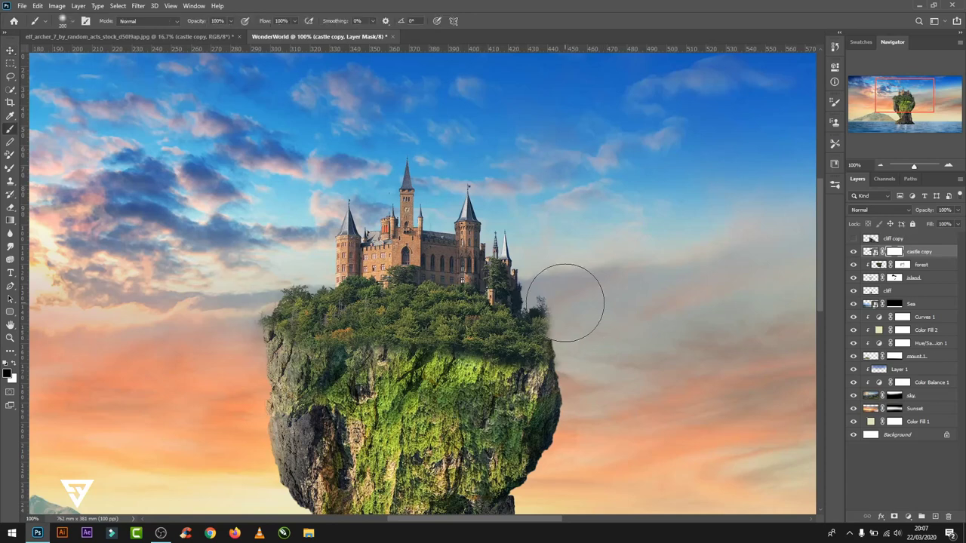
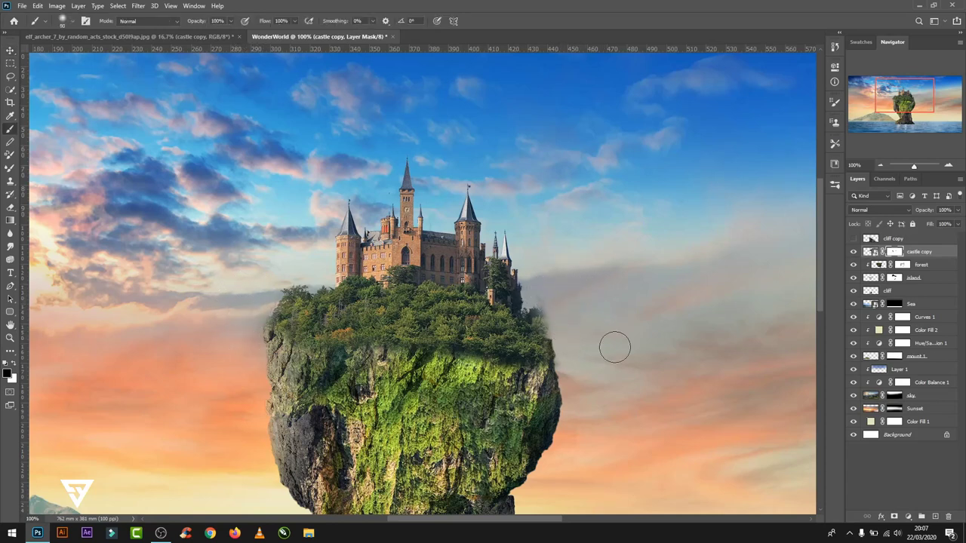
# - Hide the dark fringe along the castle island's tree edge on the castle copy mask
pyautogui.moveTo(551, 301); pyautogui.dragTo(553, 307)
pyautogui.hotkey('ctrl', '-')
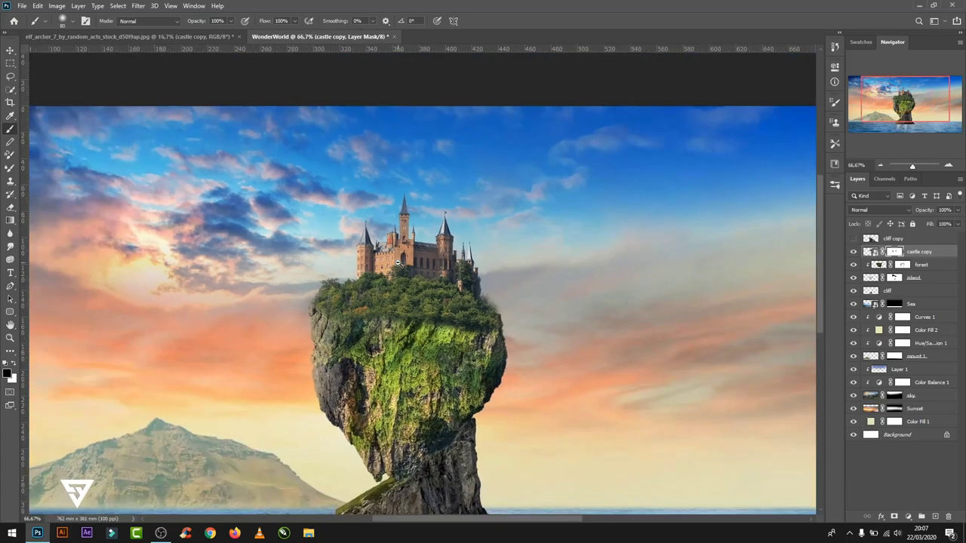
pyautogui.hotkey('ctrl', '-')
pyautogui.press('v')
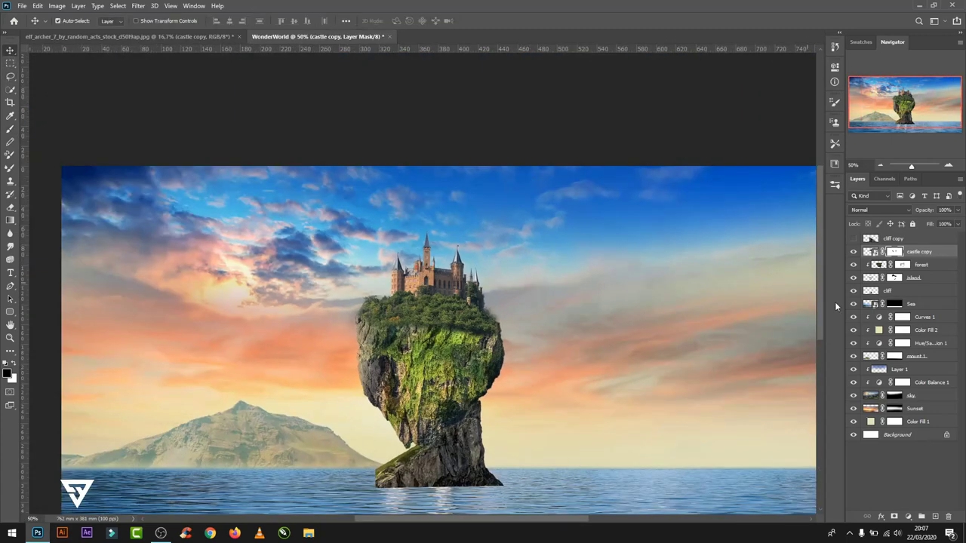
# - Paint on the cliff layer mask so the rock's base fades into the sea
pyautogui.click(895, 291)
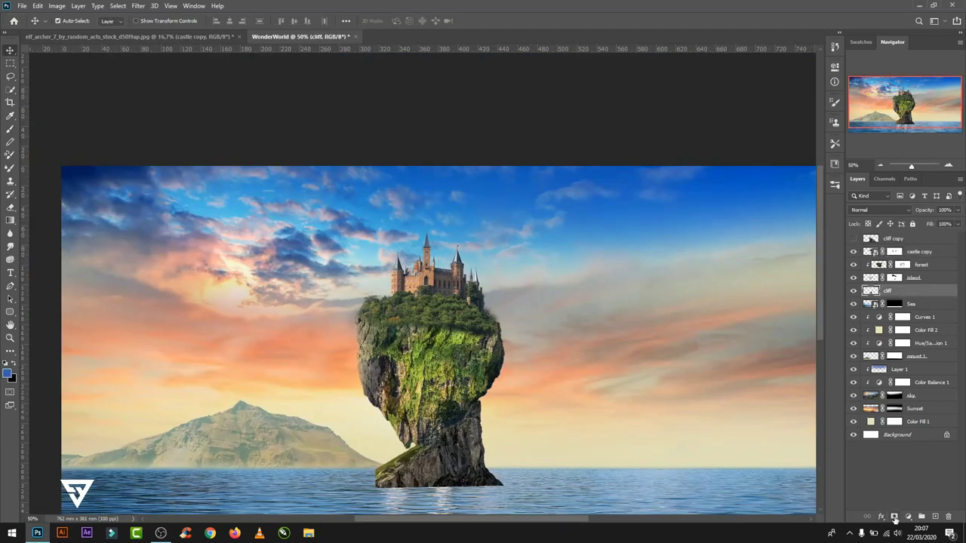
pyautogui.scroll(1, 387, 500)
pyautogui.scroll(1, 387, 500)
pyautogui.press('b')
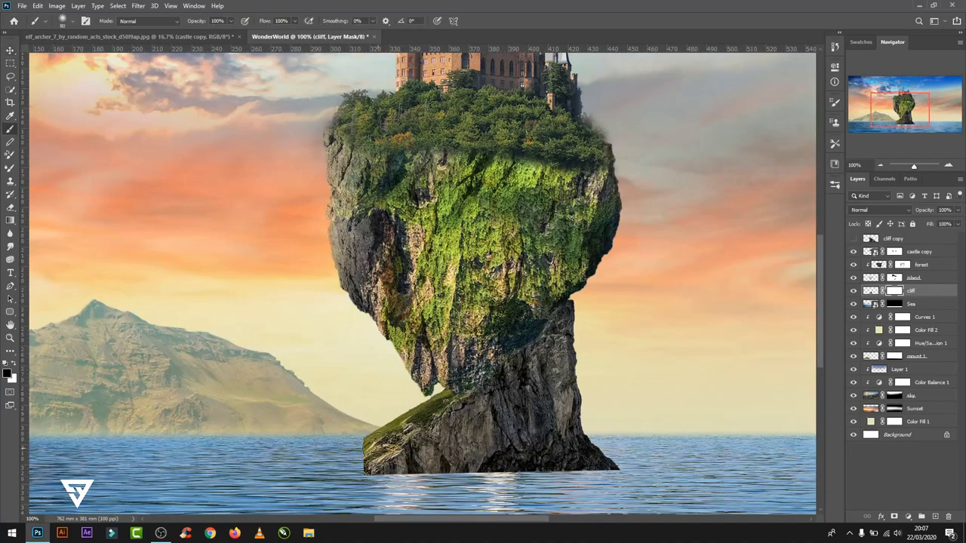
pyautogui.moveTo(374, 456)
pyautogui.mouseDown()
pyautogui.moveTo(391, 481)
pyautogui.moveTo(610, 473)
pyautogui.moveTo(342, 434)
pyautogui.moveTo(625, 478)
pyautogui.mouseUp()
pyautogui.hotkey('ctrl', 'z')
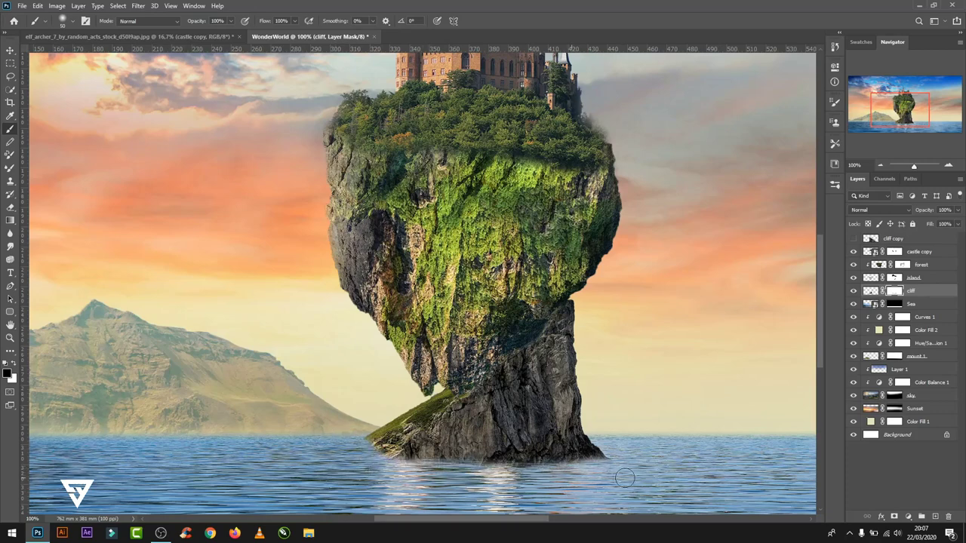
pyautogui.moveTo(452, 472); pyautogui.dragTo(780, 455)
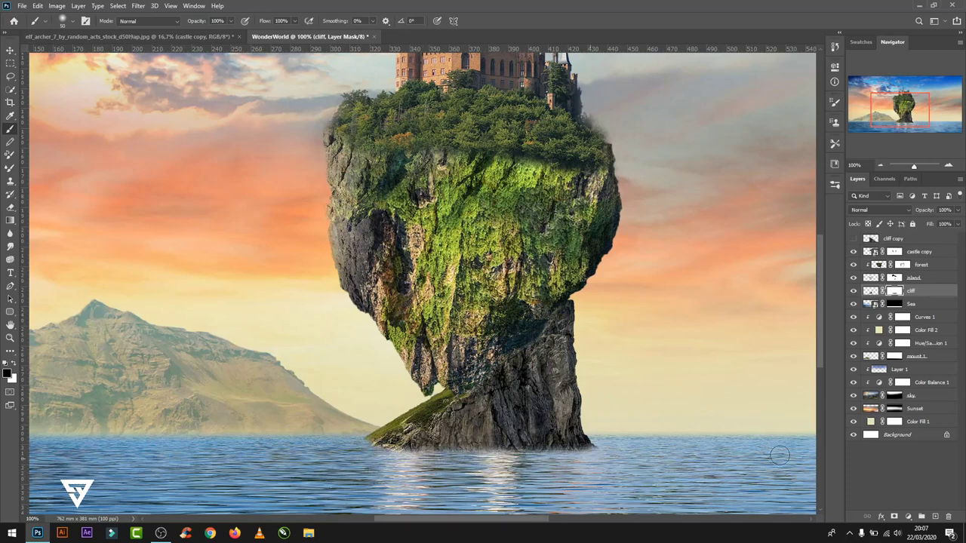
pyautogui.moveTo(662, 463); pyautogui.dragTo(593, 405)
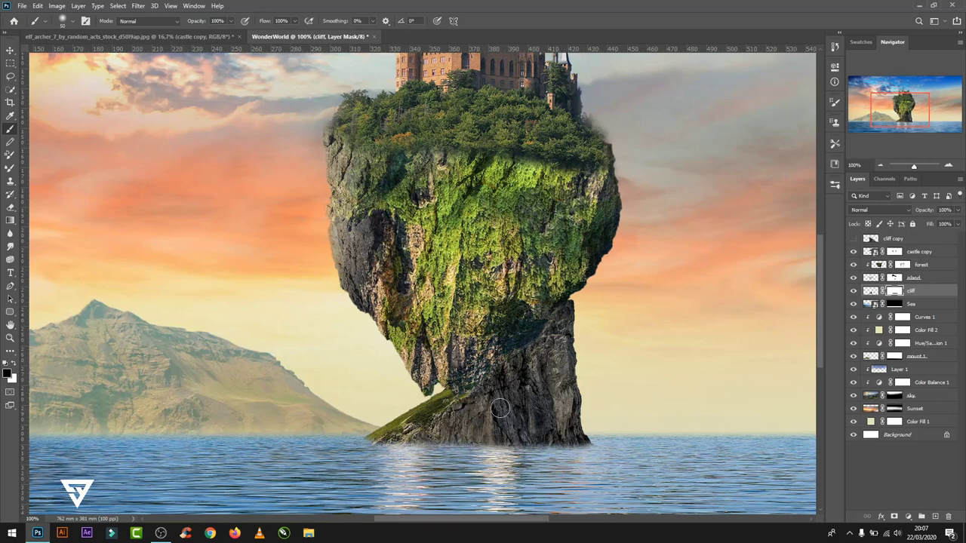
pyautogui.press('v')
pyautogui.hotkey('ctrl', '-')
pyautogui.hotkey('ctrl', '-')
# - Group the castle, forest, island and cliff layers into a group named 'castle'
pyautogui.keyDown('shift'); pyautogui.click(919, 251); pyautogui.keyUp('shift')
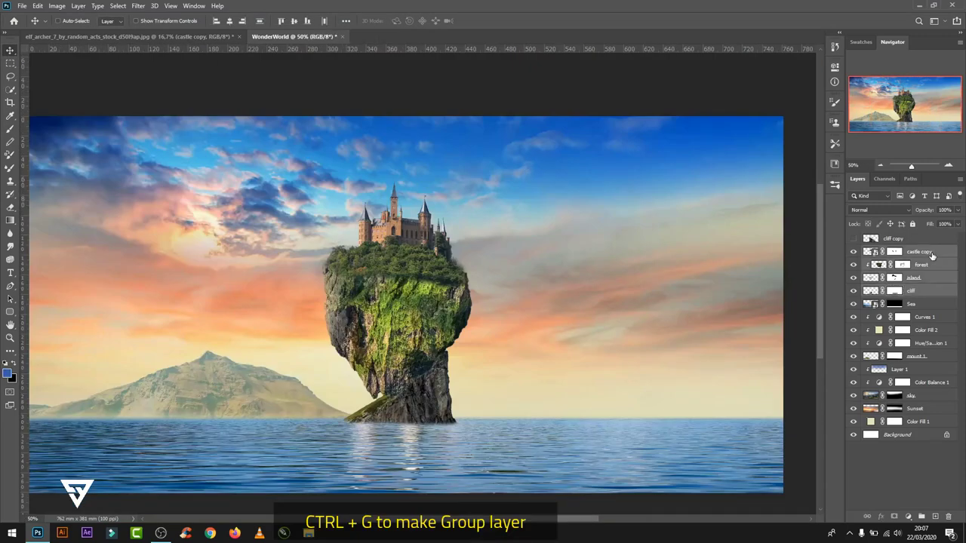
pyautogui.hotkey('ctrl', 'g')
pyautogui.doubleClick(902, 252)
pyautogui.write('castle')
pyautogui.press('Return')
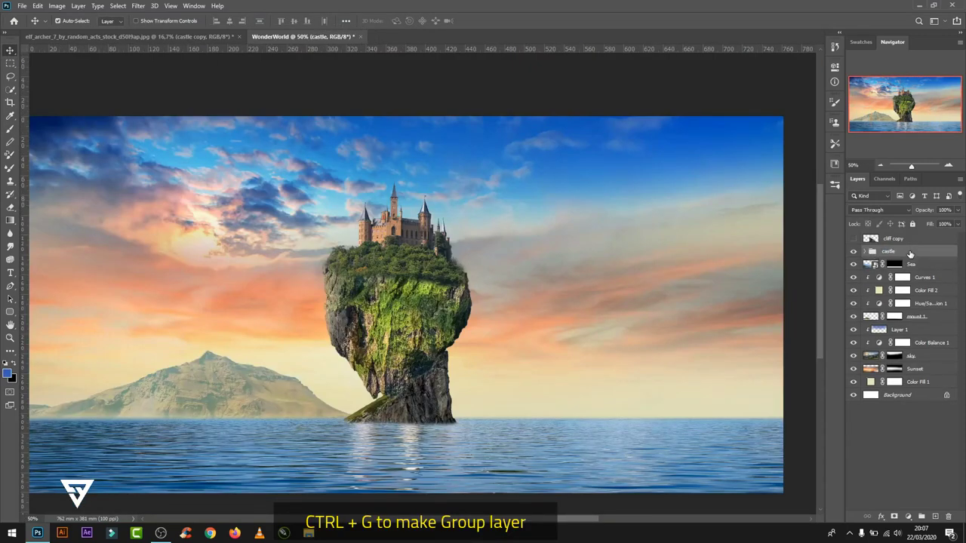
# - Enlarge the castle group to about 110% and shift it slightly down
pyautogui.hotkey('ctrl', 't')
pyautogui.moveTo(280, 168); pyautogui.dragTo(243, 120)
pyautogui.moveTo(456, 226); pyautogui.dragTo(453, 249)
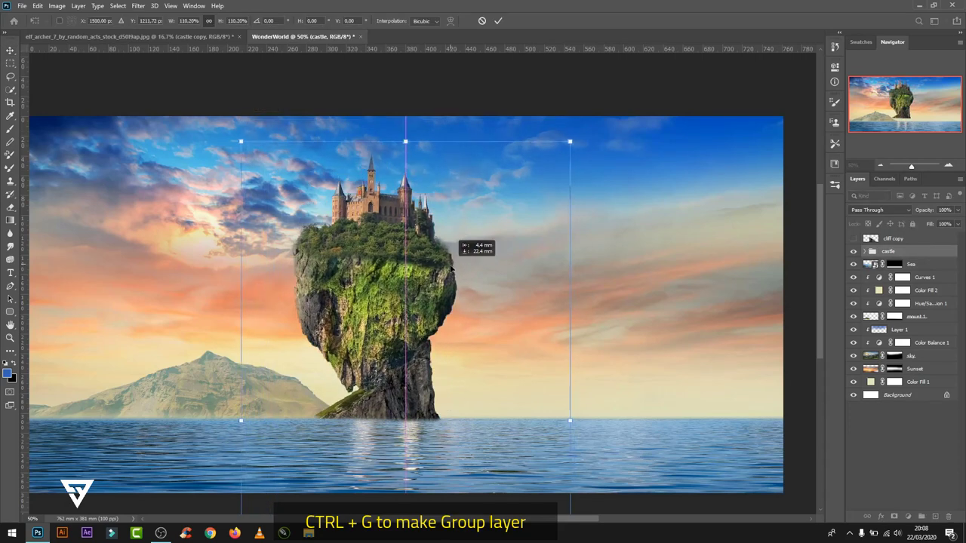
pyautogui.click(498, 21)
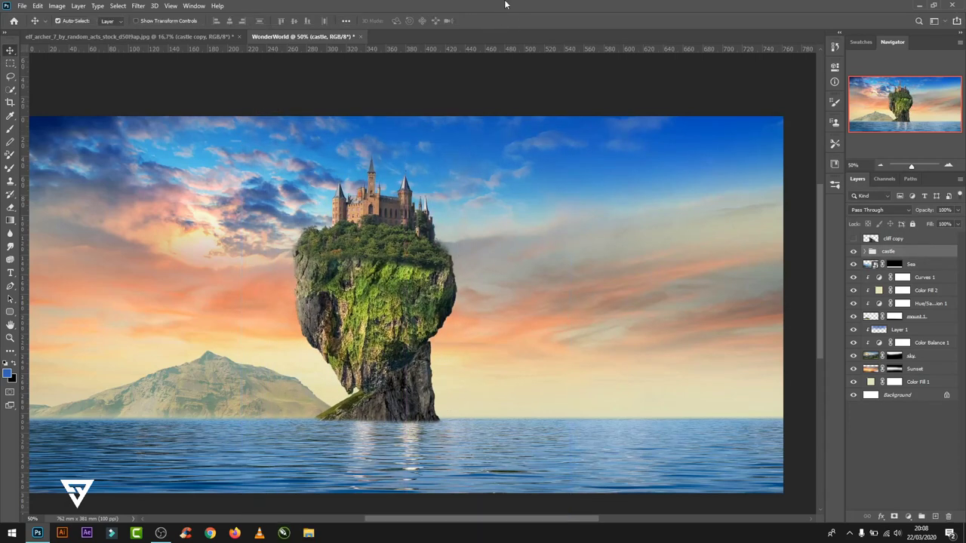
pyautogui.press('Down')
pyautogui.press('Down')
pyautogui.press('Down')
pyautogui.press('Down')
pyautogui.press('Down')
pyautogui.press('Down')
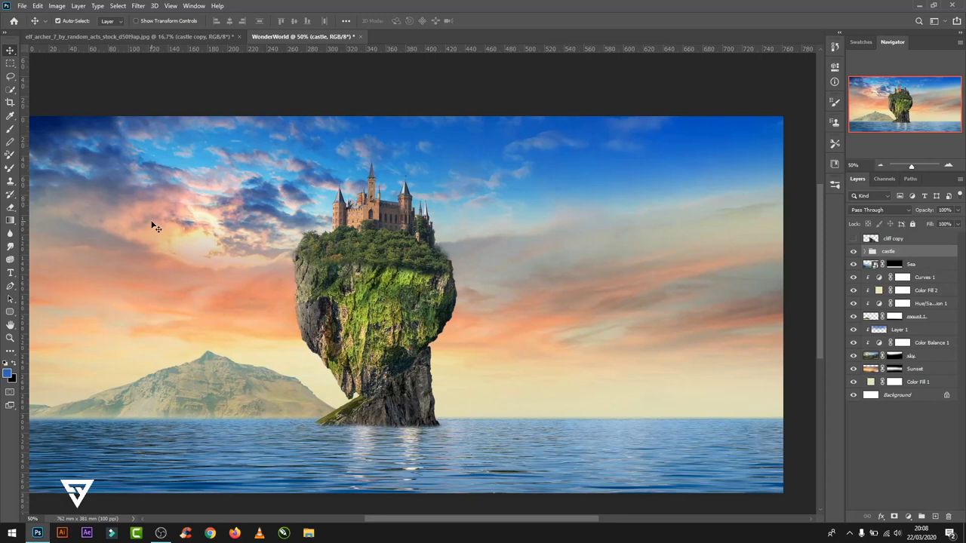
# - Group the mountain layers and Curves 1 adjustment as 'mount 1'
pyautogui.click(924, 277)
pyautogui.keyDown('shift'); pyautogui.click(916, 316); pyautogui.keyUp('shift')
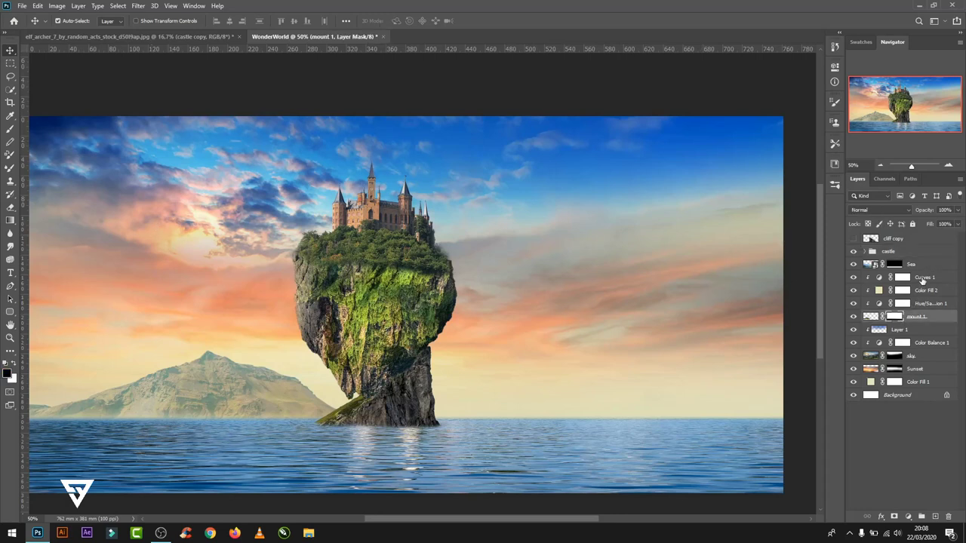
pyautogui.hotkey('ctrl', 'g')
pyautogui.doubleClick(891, 276)
pyautogui.write('mount 1')
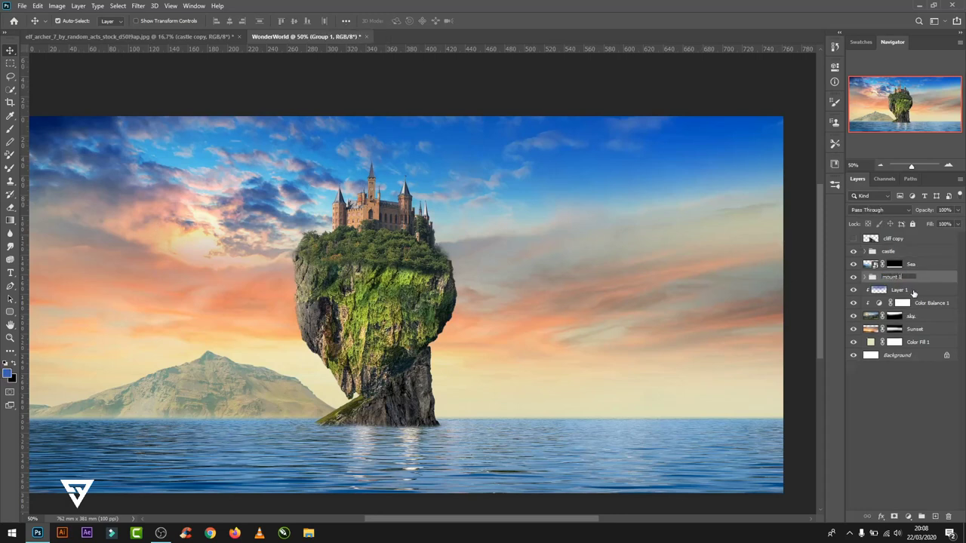
pyautogui.click(914, 293)
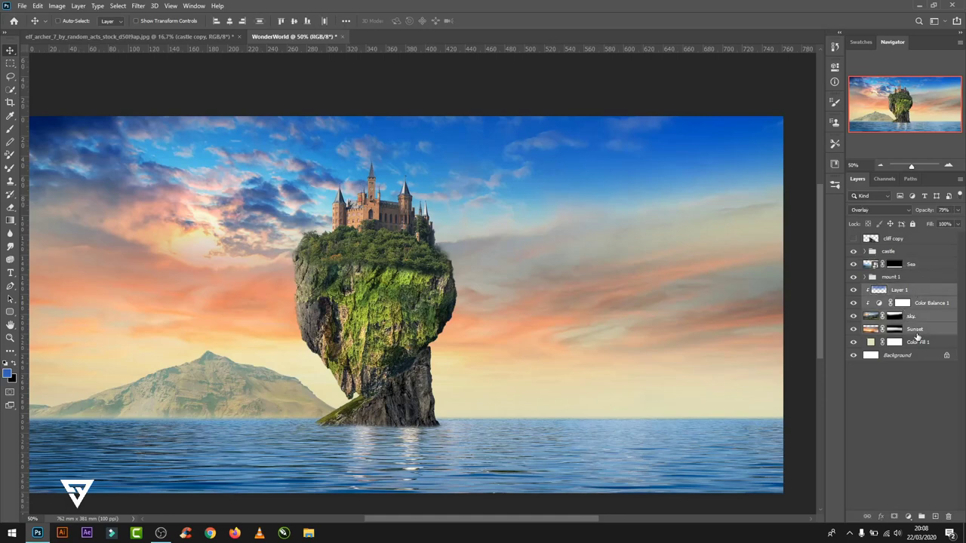
# - Group the sky and sunset layers into a group named 'bg'
pyautogui.hotkey('ctrl', 'g')
pyautogui.doubleClick(894, 289)
pyautogui.write('bg')
pyautogui.press('Return')
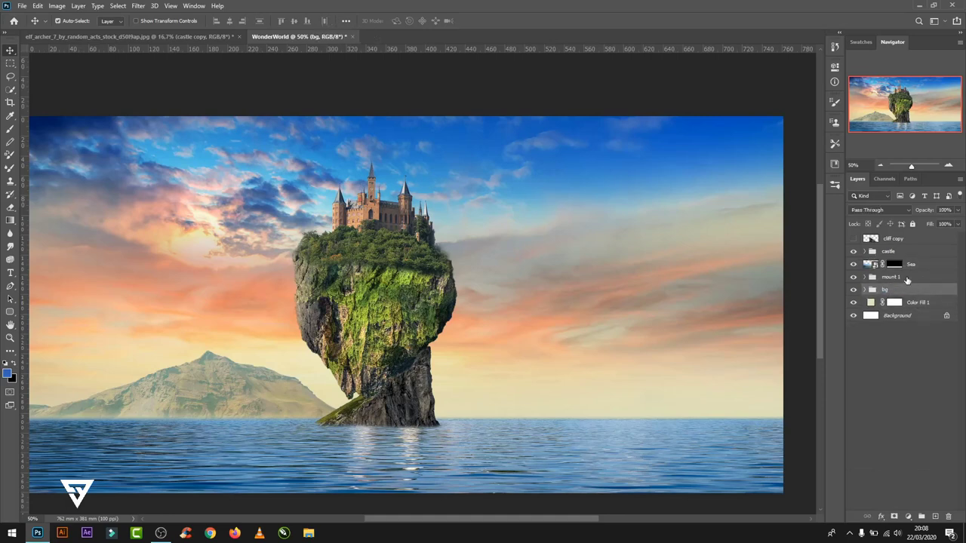
# - Make the cliff copy layer visible and start transforming it
pyautogui.click(853, 238)
pyautogui.click(892, 239)
pyautogui.hotkey('ctrl', 't')
pyautogui.moveTo(635, 332)
pyautogui.mouseDown()
pyautogui.moveTo(633, 356)
pyautogui.moveTo(690, 302)
pyautogui.mouseUp()
pyautogui.moveTo(573, 335)
pyautogui.mouseDown()
pyautogui.moveTo(537, 312)
pyautogui.moveTo(596, 298)
pyautogui.mouseUp()
pyautogui.moveTo(570, 396); pyautogui.dragTo(765, 398)
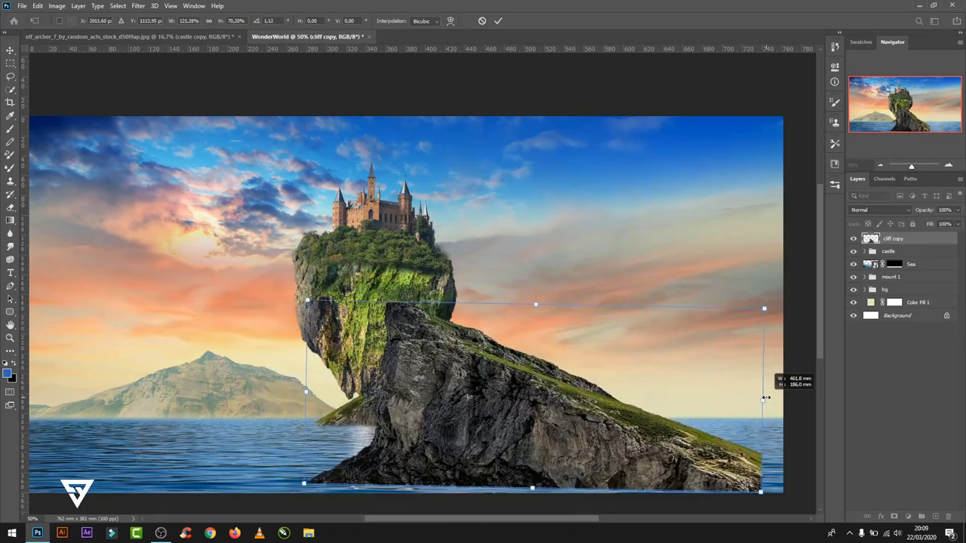
pyautogui.moveTo(531, 489); pyautogui.dragTo(532, 457)
pyautogui.moveTo(638, 371)
pyautogui.mouseDown()
pyautogui.moveTo(653, 364)
pyautogui.moveTo(672, 387)
pyautogui.mouseUp()
pyautogui.moveTo(755, 282); pyautogui.dragTo(757, 275)
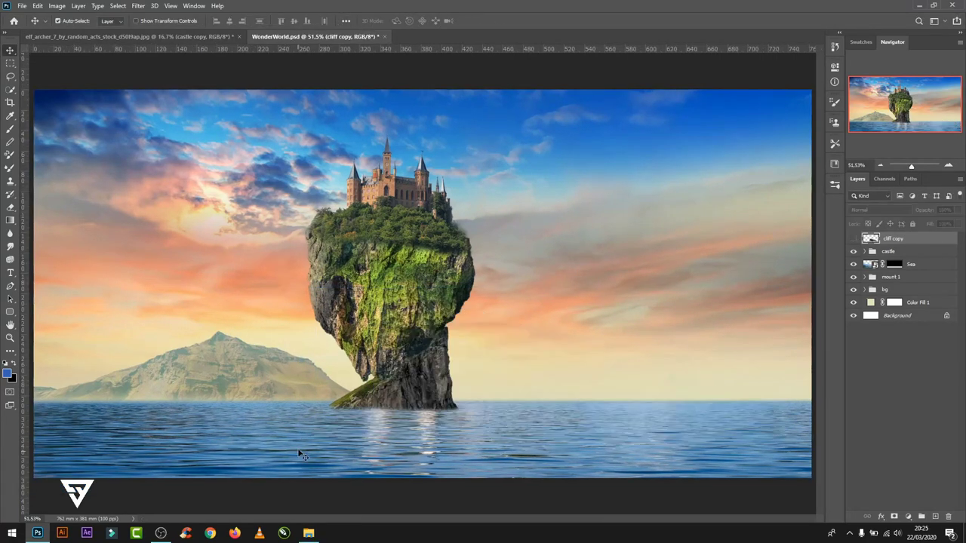
# - Place the precut cliff image into the scene as an embedded layer
pyautogui.click(22, 6)
pyautogui.click(46, 199)
pyautogui.click(366, 284)
pyautogui.scroll(-1, 367, 285)
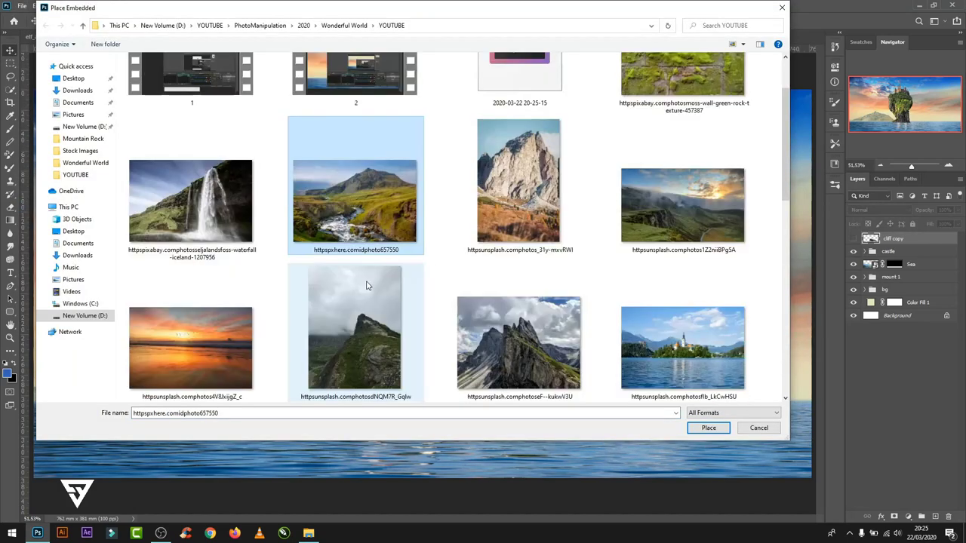
pyautogui.scroll(-1, 366, 284)
pyautogui.scroll(-1, 366, 285)
pyautogui.scroll(-1, 367, 284)
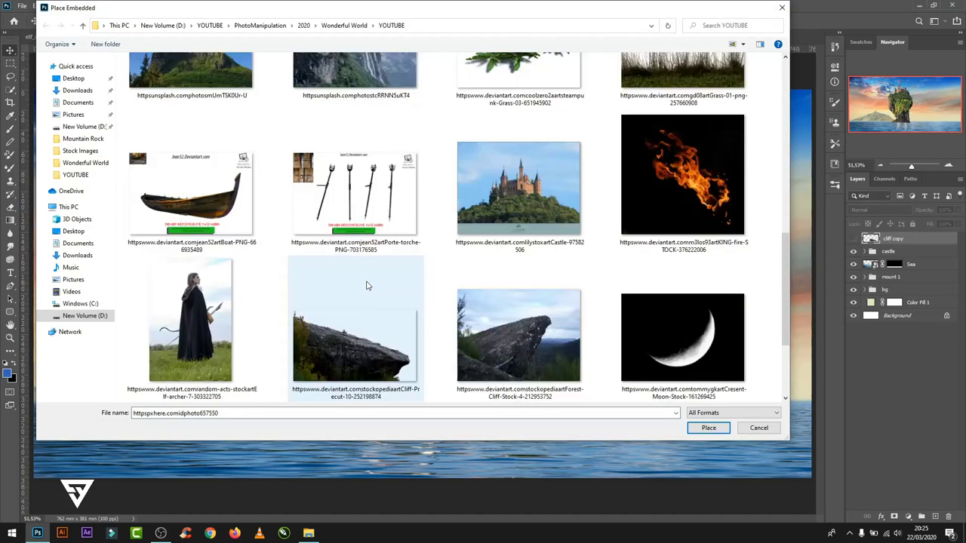
pyautogui.doubleClick(366, 286)
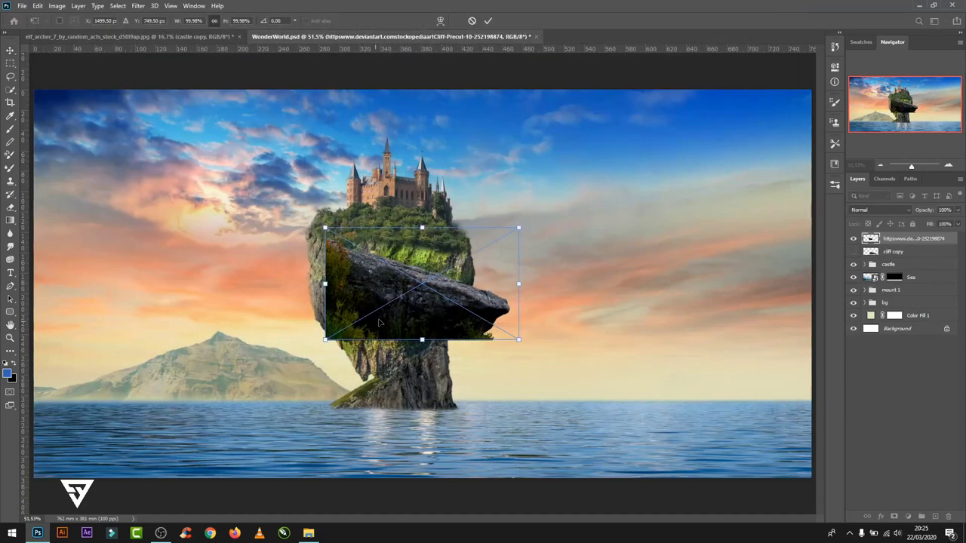
# - Flip the cliff horizontally and stretch it into a long slanted slab across the sea
pyautogui.rightClick(380, 323)
pyautogui.click(408, 475)
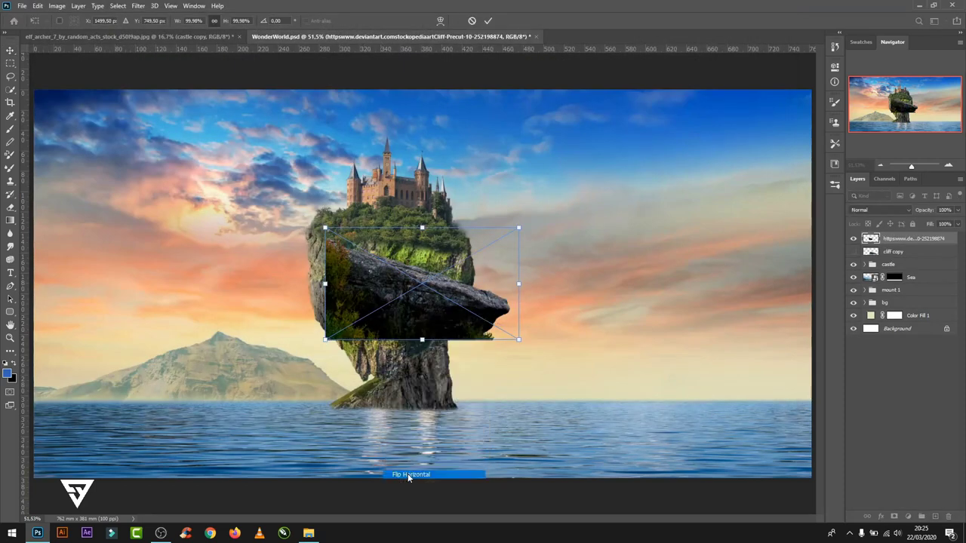
pyautogui.moveTo(422, 287); pyautogui.dragTo(513, 362)
pyautogui.moveTo(604, 363); pyautogui.dragTo(808, 363)
pyautogui.hotkey('ctrl', '+')
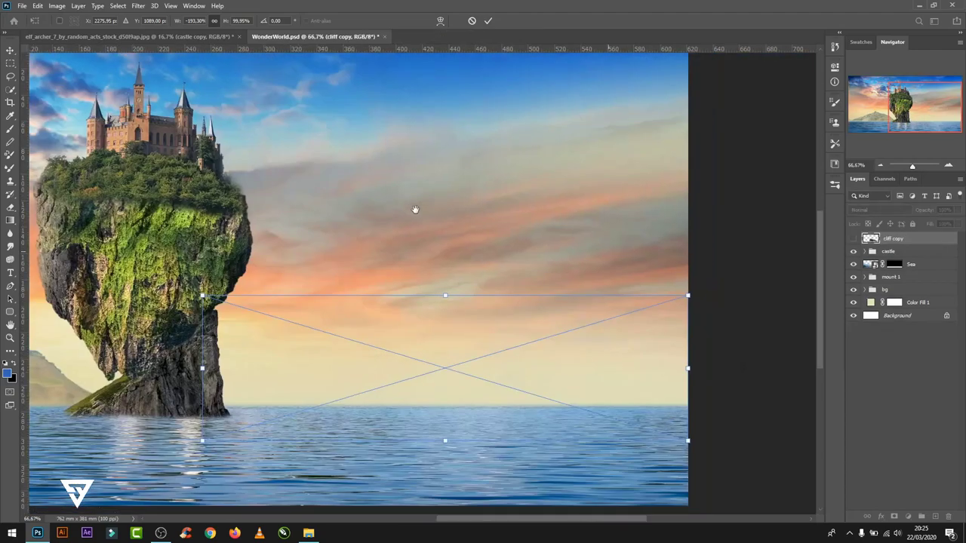
pyautogui.moveTo(415, 209); pyautogui.dragTo(667, 153)
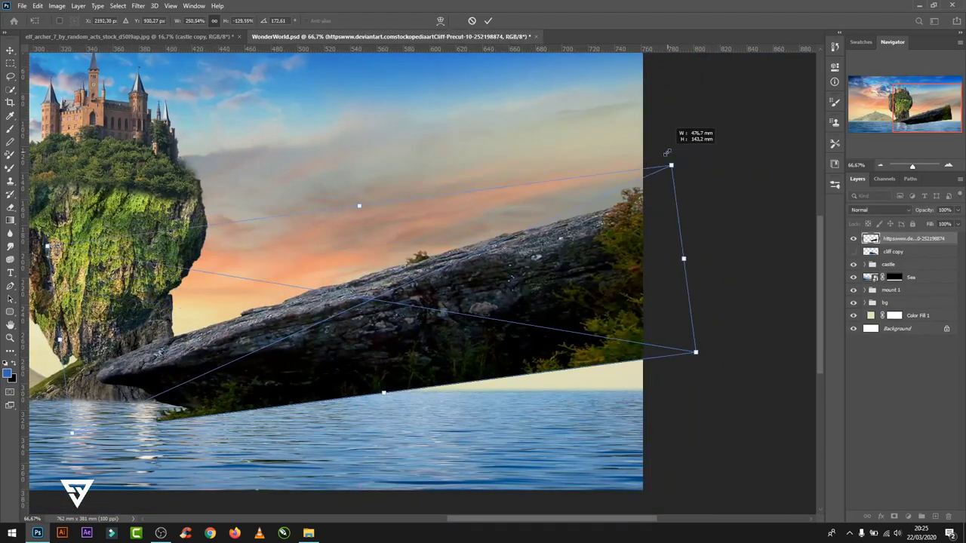
pyautogui.hotkey('ctrl', '-')
pyautogui.moveTo(604, 176); pyautogui.dragTo(597, 210)
pyautogui.moveTo(566, 294); pyautogui.dragTo(556, 304)
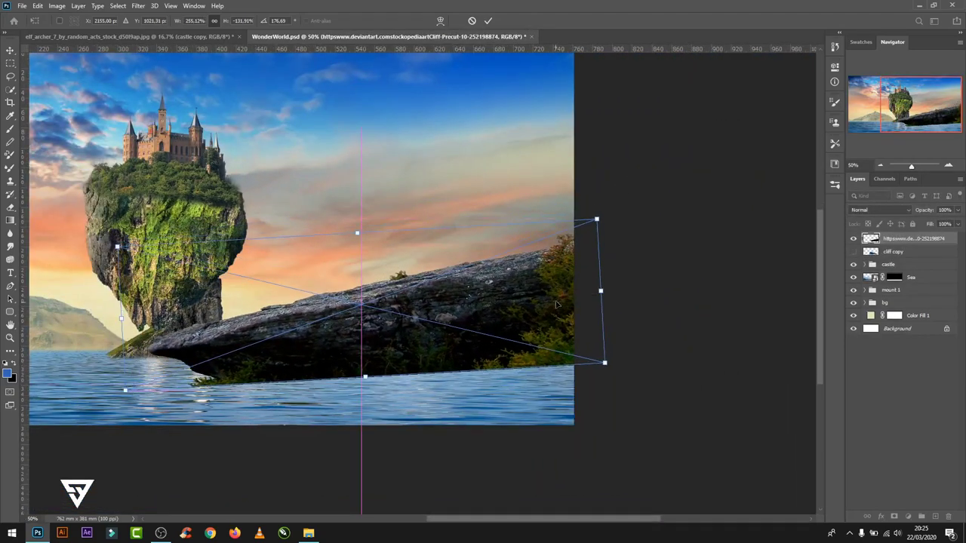
pyautogui.press('Return')
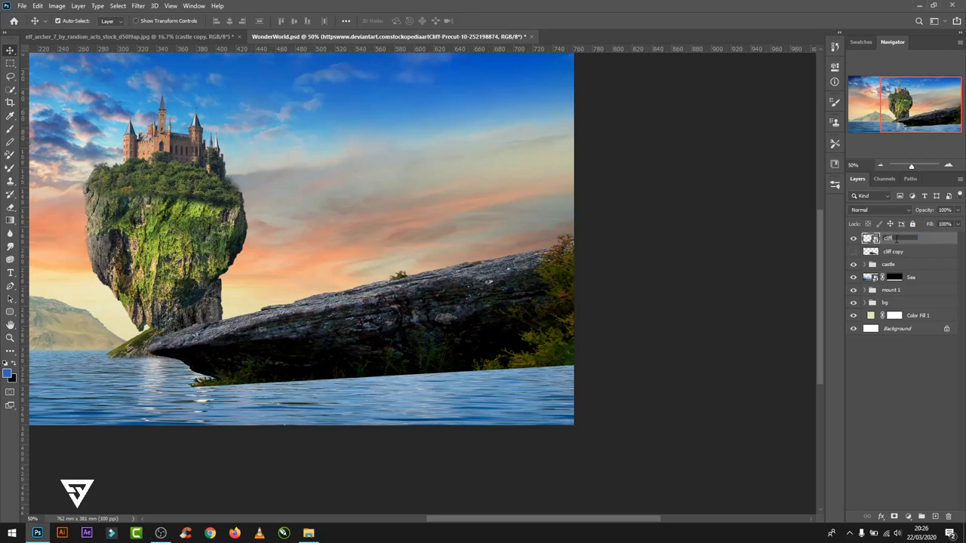
pyautogui.write('2')
# - Name the new layer 'cliff 2' and give it a layer mask
pyautogui.click(905, 243)
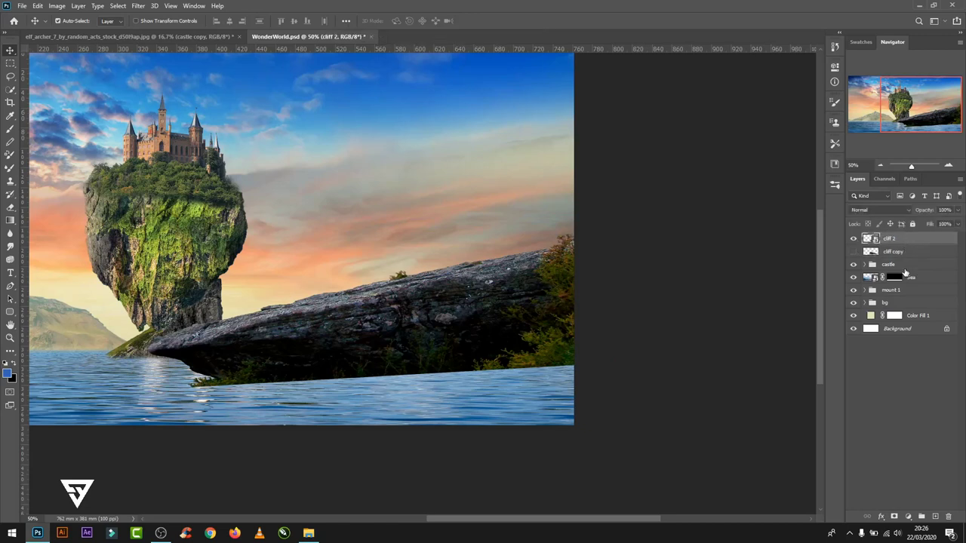
pyautogui.click(893, 517)
pyautogui.press('b')
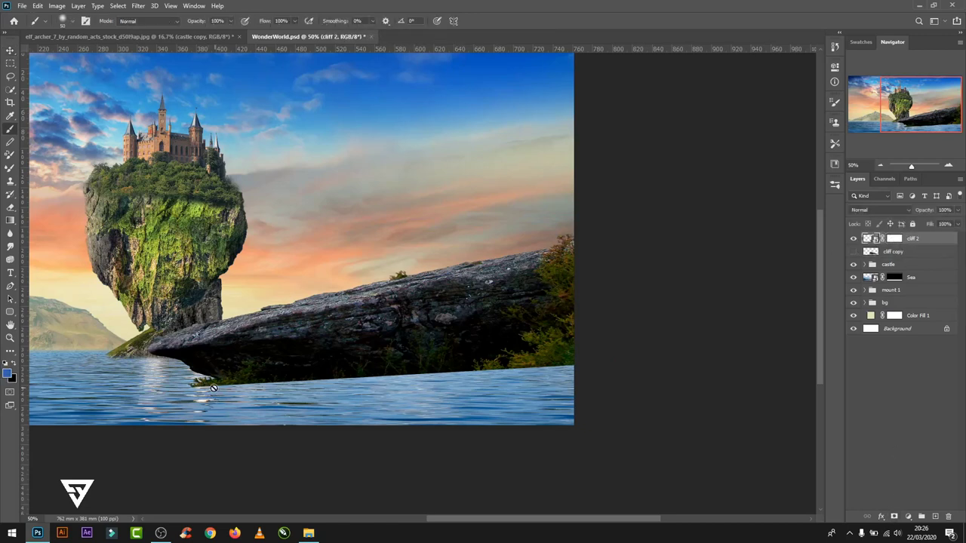
pyautogui.click(893, 238)
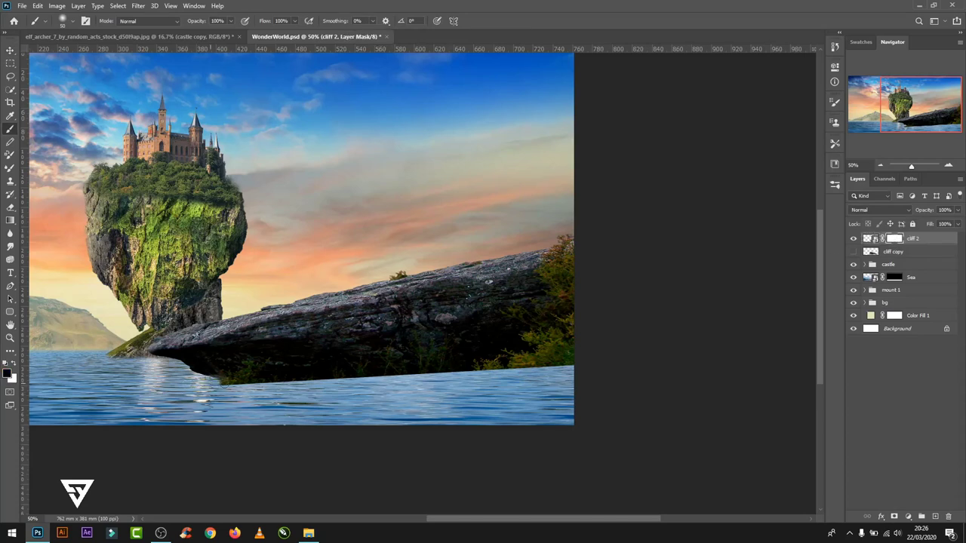
# - Fade the slab's waterline into the sea on the mask, then rotate it about -3°
pyautogui.moveTo(204, 377); pyautogui.dragTo(248, 390)
pyautogui.moveTo(189, 381); pyautogui.dragTo(257, 385)
pyautogui.moveTo(335, 391)
pyautogui.mouseDown()
pyautogui.moveTo(213, 383)
pyautogui.moveTo(448, 386)
pyautogui.mouseUp()
pyautogui.press(']')
pyautogui.press(']')
pyautogui.press(']')
pyautogui.moveTo(596, 375)
pyautogui.mouseDown()
pyautogui.moveTo(279, 370)
pyautogui.moveTo(204, 381)
pyautogui.mouseUp()
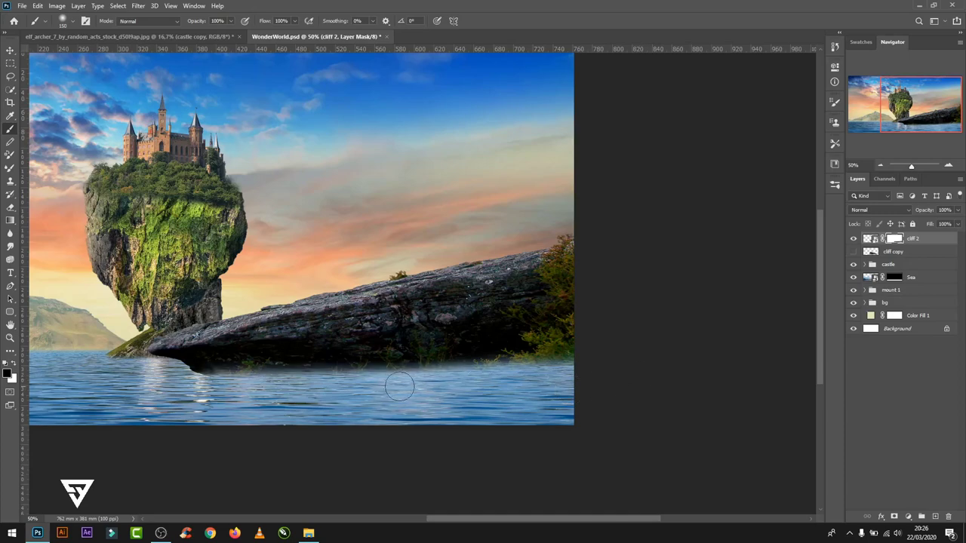
pyautogui.moveTo(438, 381); pyautogui.dragTo(205, 391)
pyautogui.hotkey('ctrl', 't')
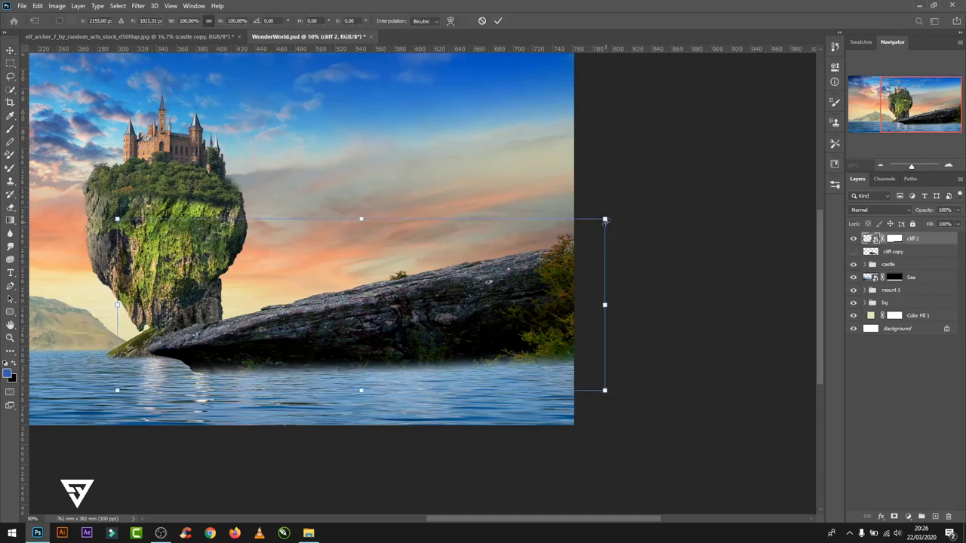
pyautogui.moveTo(634, 189); pyautogui.dragTo(689, 163)
# - Apply the rotation and show the cliff copy layer above cliff 2
pyautogui.press('Return')
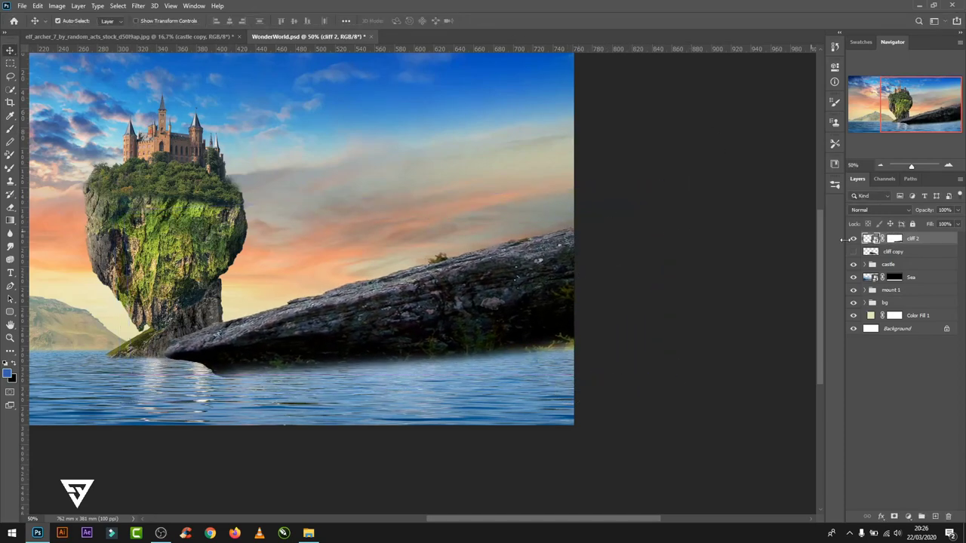
pyautogui.click(853, 251)
pyautogui.moveTo(879, 252); pyautogui.dragTo(876, 240)
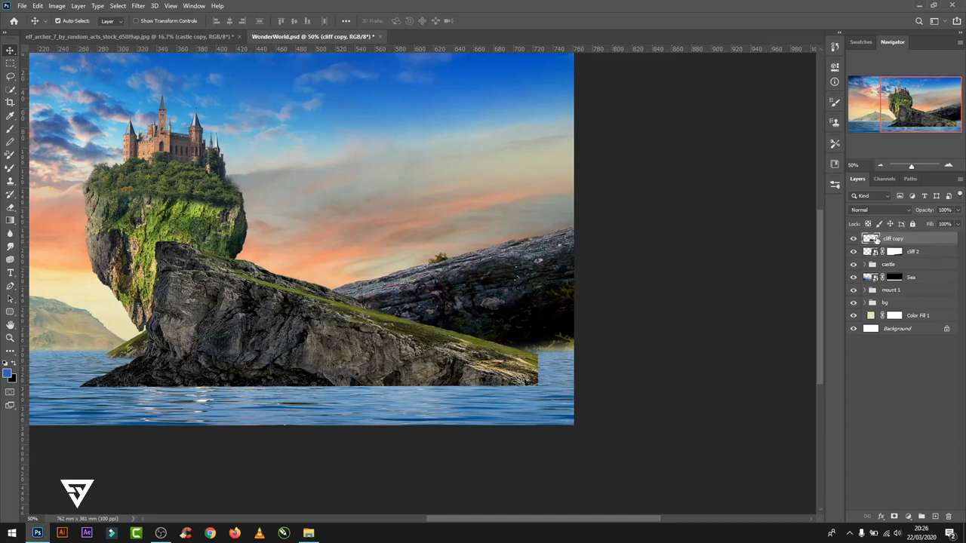
pyautogui.click(875, 251)
pyautogui.hotkey('ctrl', 't')
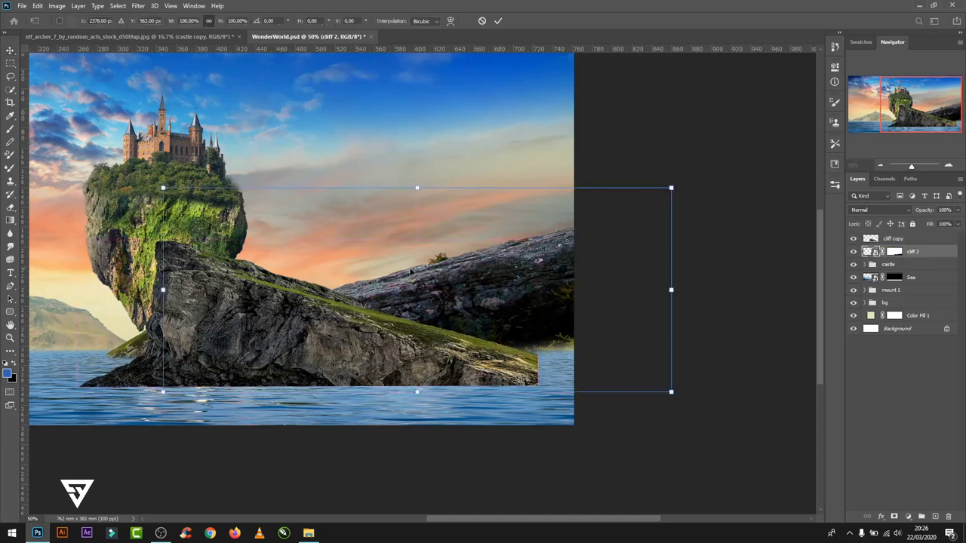
pyautogui.click(498, 22)
# - Shrink the cliff copy to about 85% width and 92% height, then add a layer mask
pyautogui.click(867, 239)
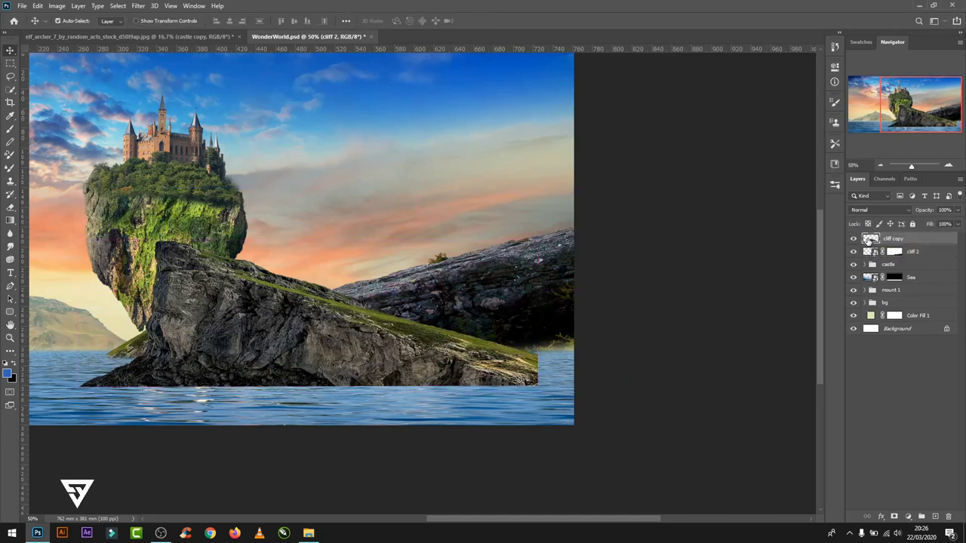
pyautogui.hotkey('ctrl', 't')
pyautogui.moveTo(326, 334); pyautogui.dragTo(350, 330)
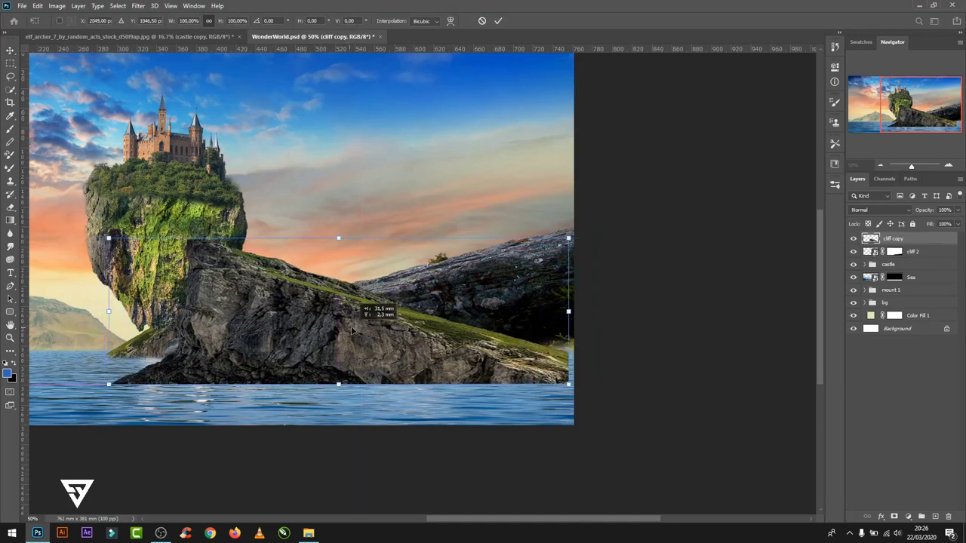
pyautogui.moveTo(564, 311); pyautogui.dragTo(513, 311)
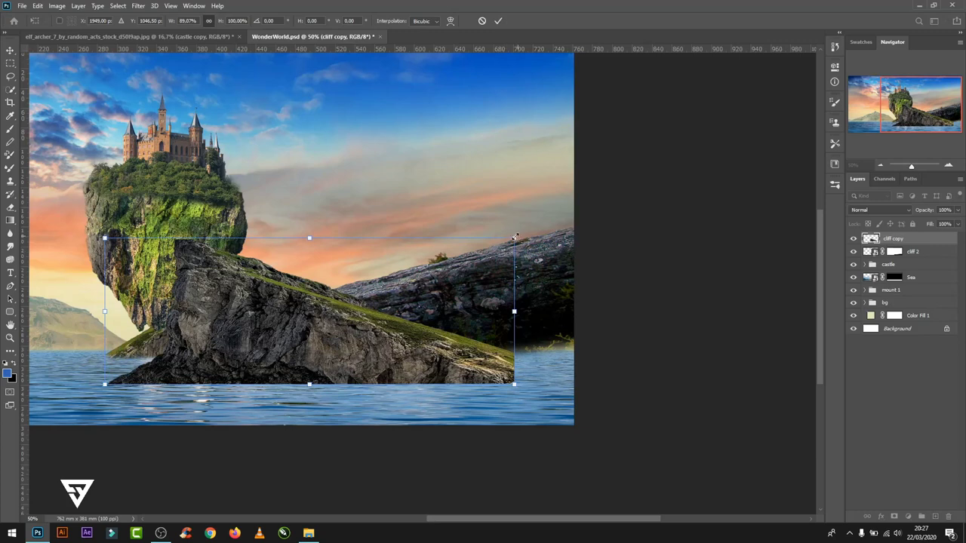
pyautogui.moveTo(514, 238); pyautogui.dragTo(495, 248)
pyautogui.moveTo(455, 339); pyautogui.dragTo(453, 338)
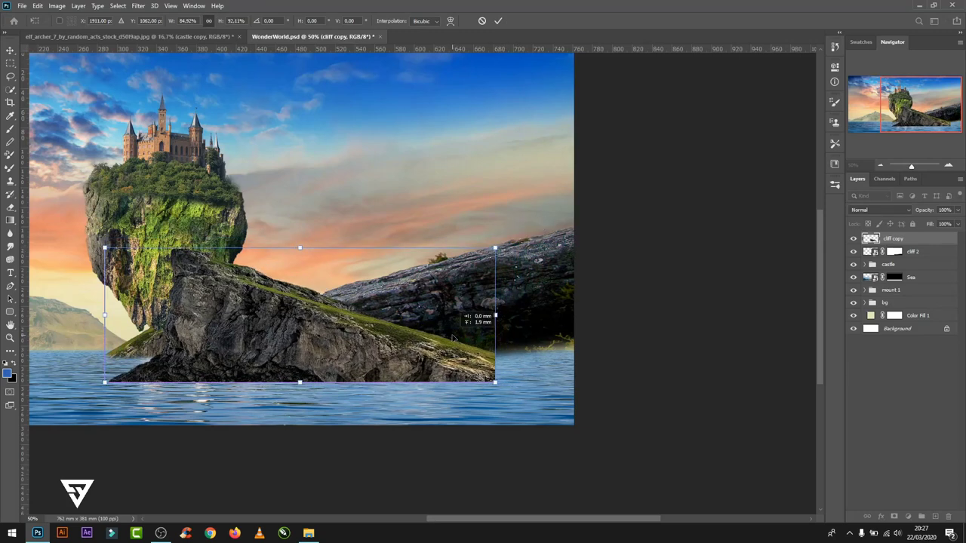
pyautogui.click(498, 20)
pyautogui.click(894, 516)
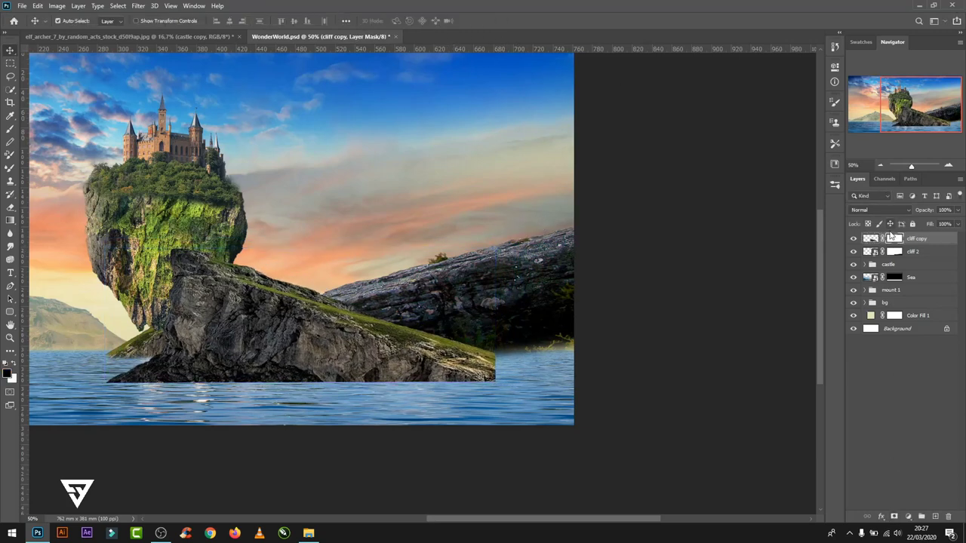
# - Paint black on the cliff copy mask to fade its bottom edge and right end into the water
pyautogui.press('b')
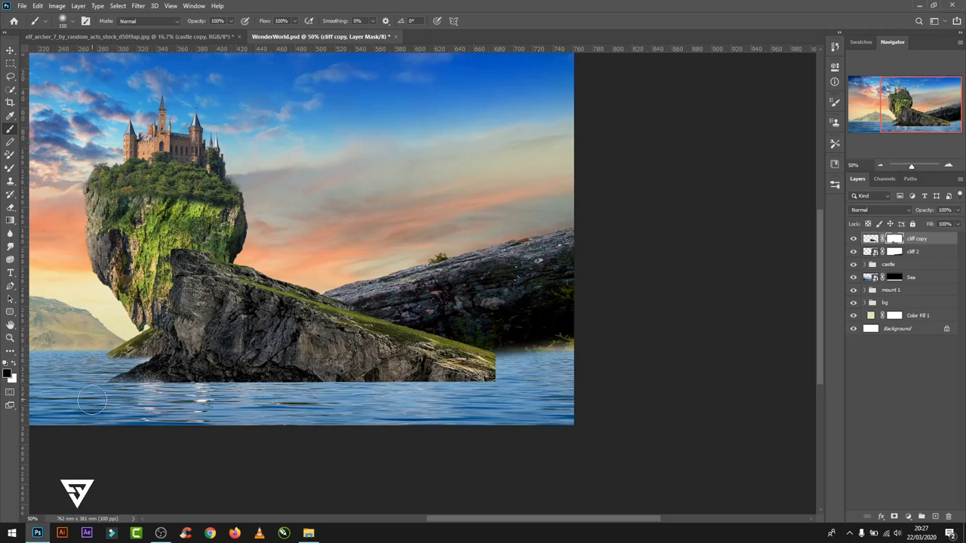
pyautogui.scroll(1, 101, 396)
pyautogui.moveTo(76, 400)
pyautogui.mouseDown()
pyautogui.moveTo(591, 387)
pyautogui.moveTo(239, 384)
pyautogui.mouseUp()
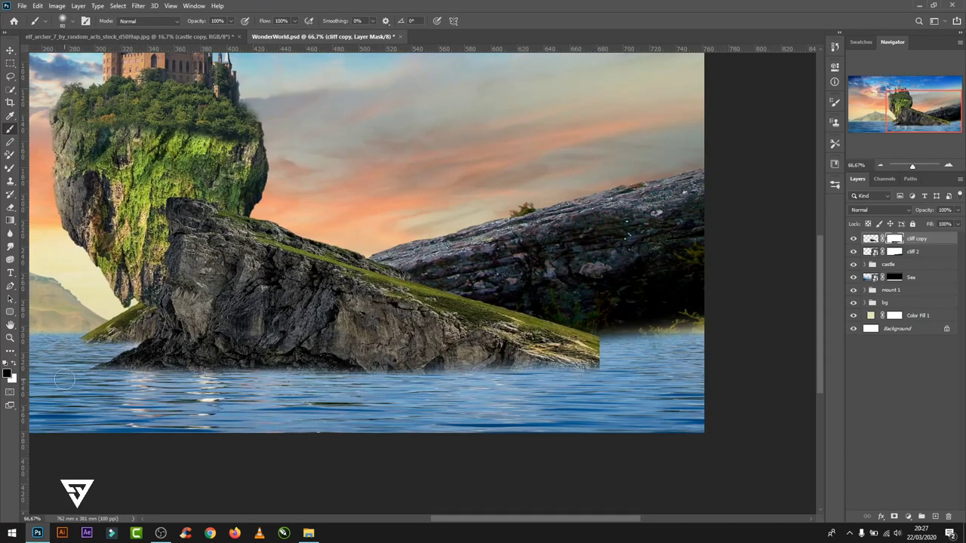
pyautogui.rightClick(626, 345)
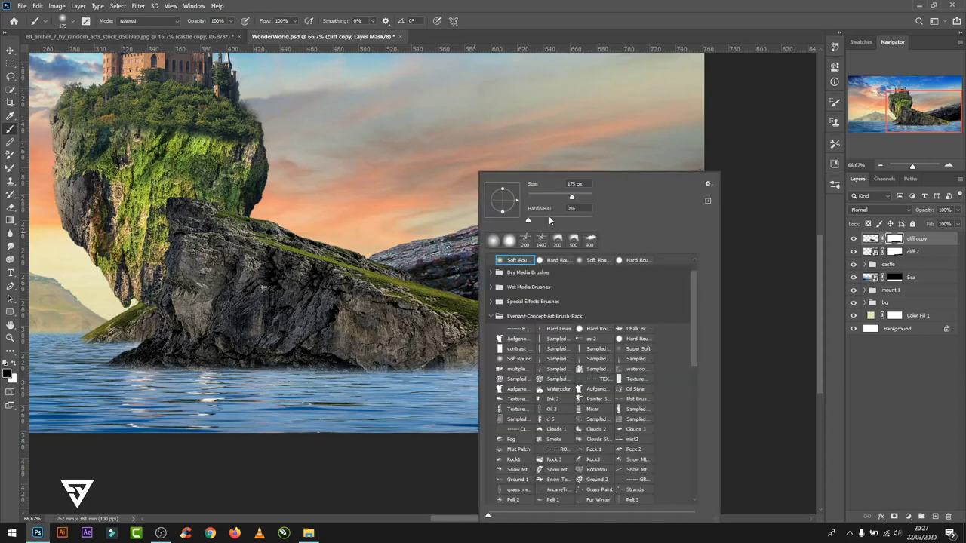
pyautogui.press('Return')
pyautogui.moveTo(615, 355); pyautogui.dragTo(577, 349)
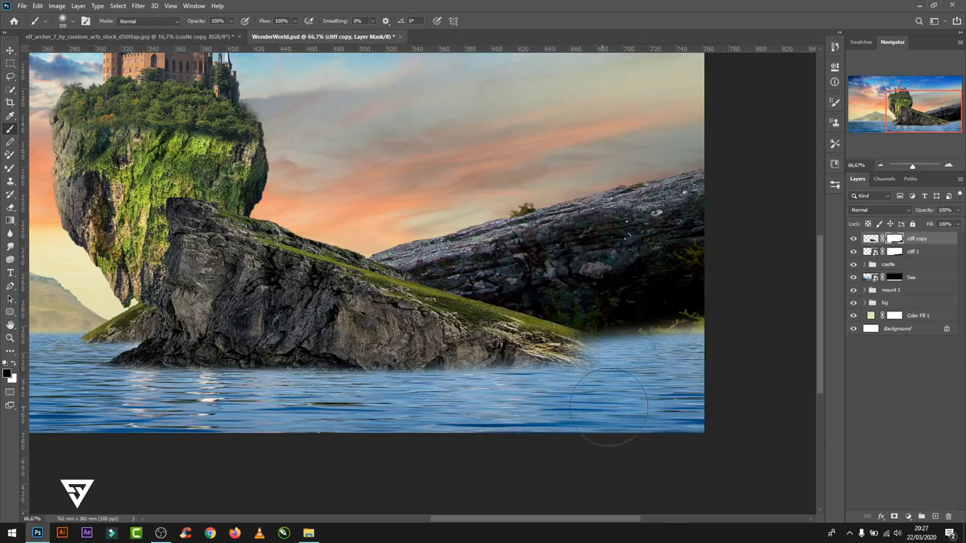
# - Zoom back out, hide the cliff copy layer, and select cliff 2
pyautogui.press('v')
pyautogui.hotkey('ctrl', '-')
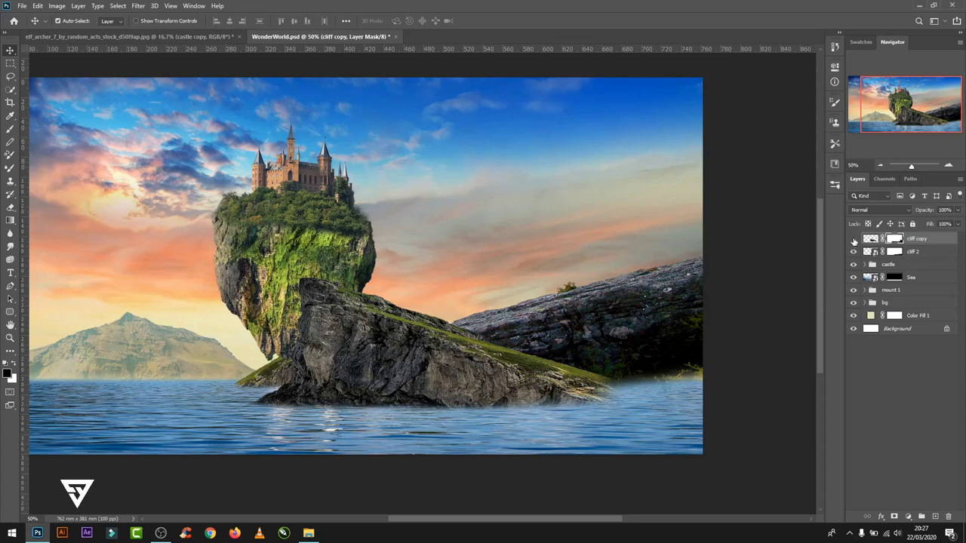
pyautogui.click(853, 239)
pyautogui.click(860, 252)
# - Scale cliff 2 up to about 108% and rasterize the layer
pyautogui.hotkey('ctrl', 't')
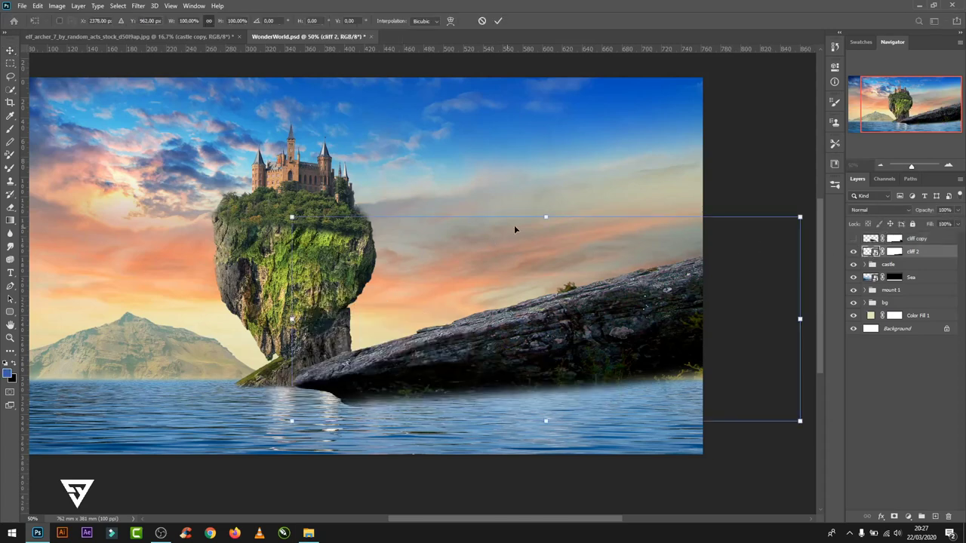
pyautogui.moveTo(544, 214); pyautogui.dragTo(545, 199)
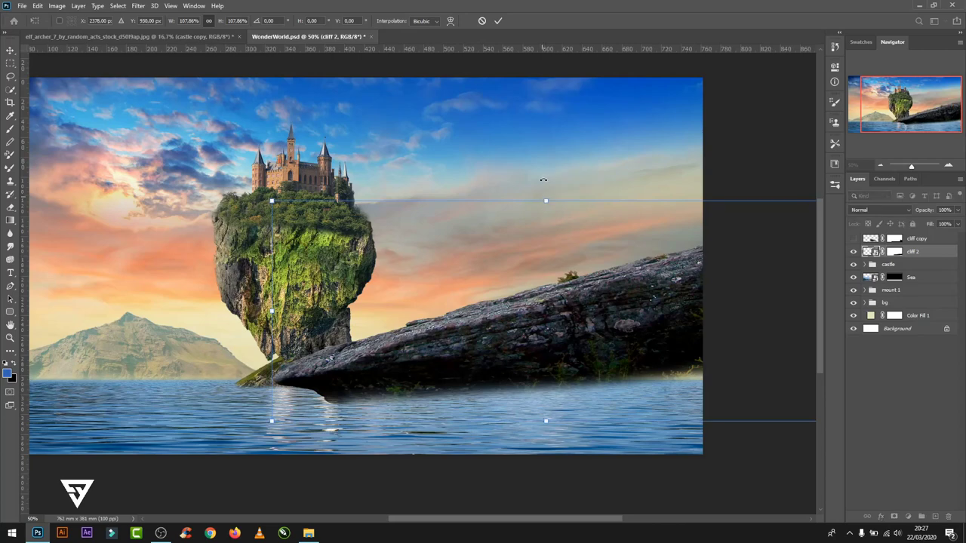
pyautogui.click(498, 20)
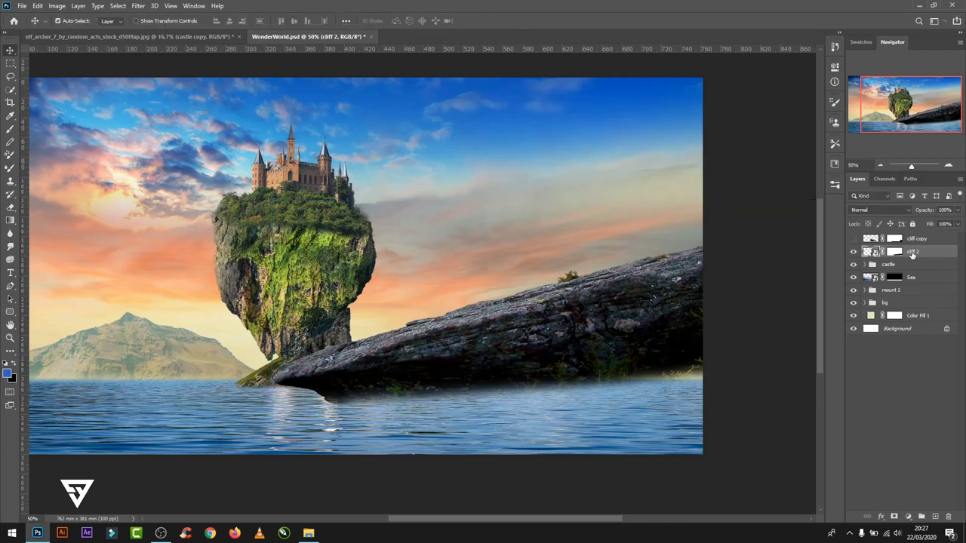
pyautogui.rightClick(911, 254)
pyautogui.click(822, 273)
# - Paint black on the cliff 2 mask to soften the dark edge along the waterline
pyautogui.press('b')
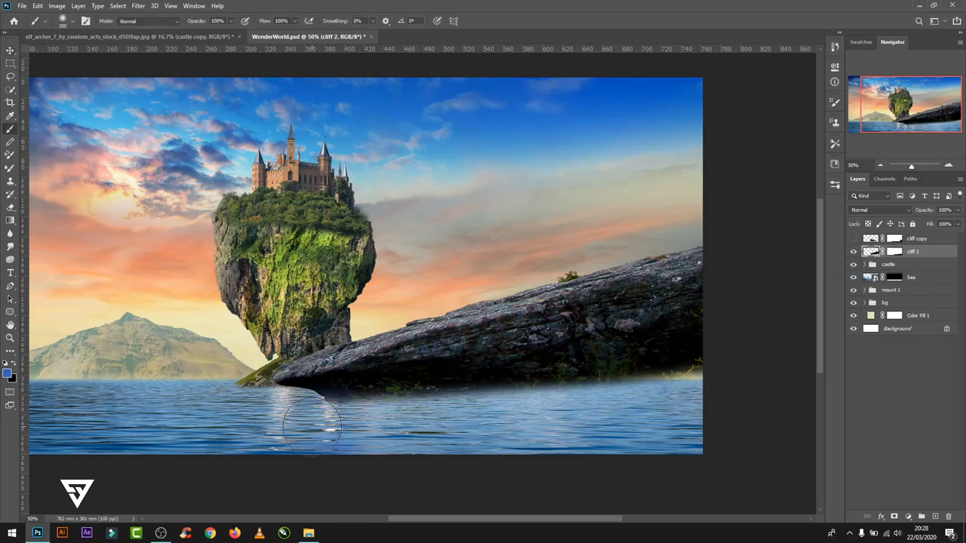
pyautogui.click(894, 251)
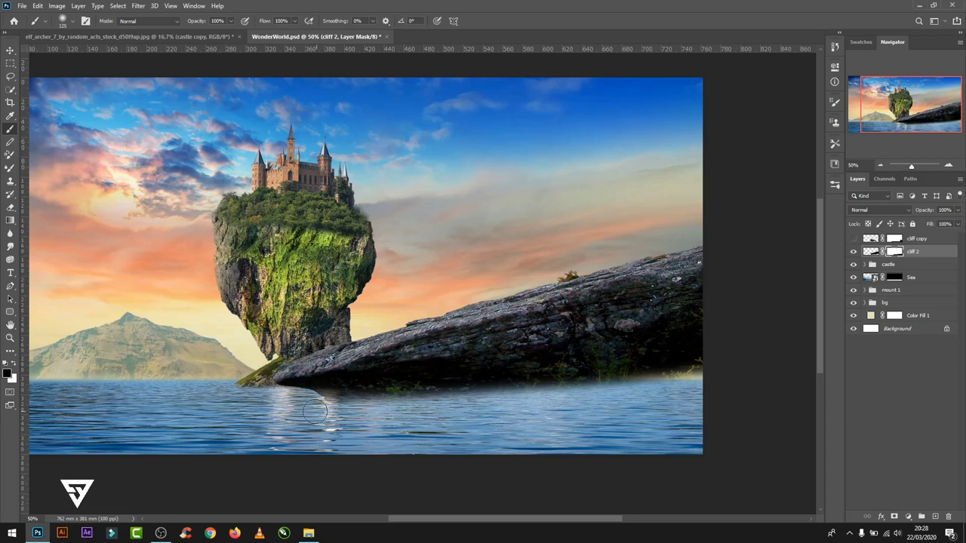
pyautogui.moveTo(318, 405); pyautogui.dragTo(581, 410)
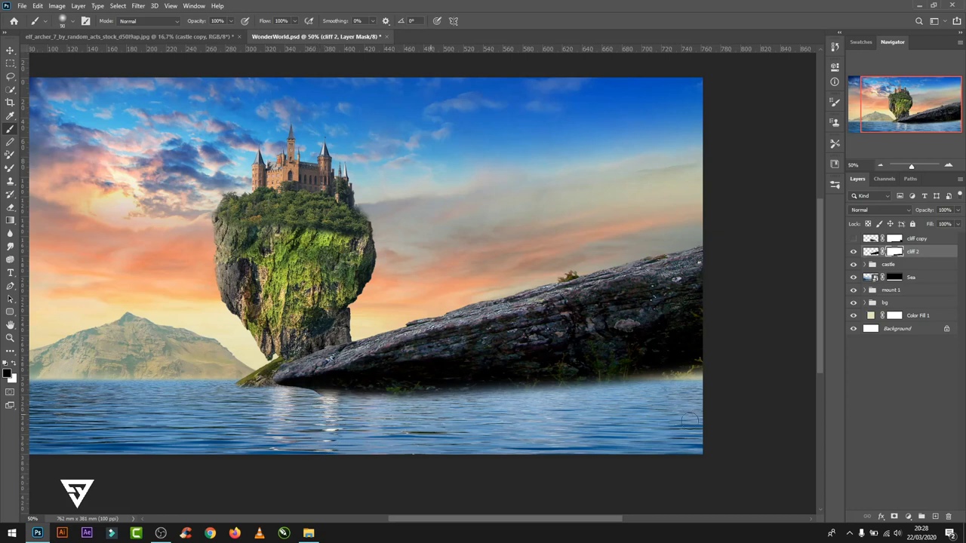
pyautogui.moveTo(357, 405); pyautogui.dragTo(707, 408)
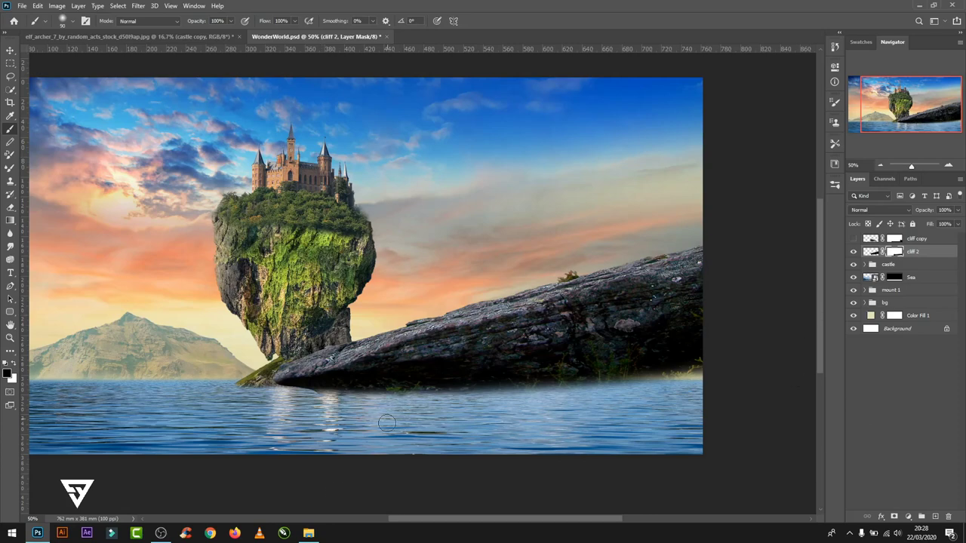
pyautogui.click(22, 6)
# - Place the moss wall texture and scale and tilt it over the slanted cliff rock
pyautogui.click(68, 209)
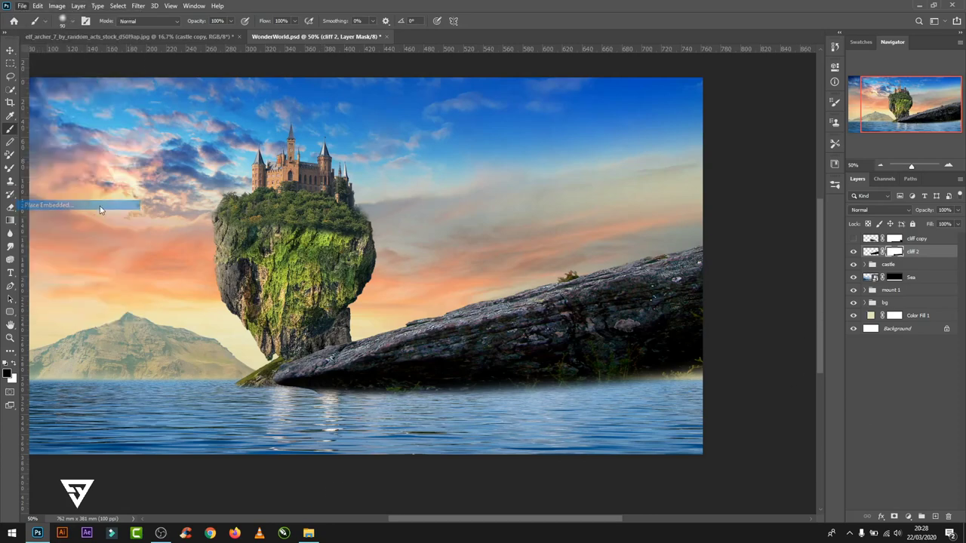
pyautogui.scroll(-3, 418, 249)
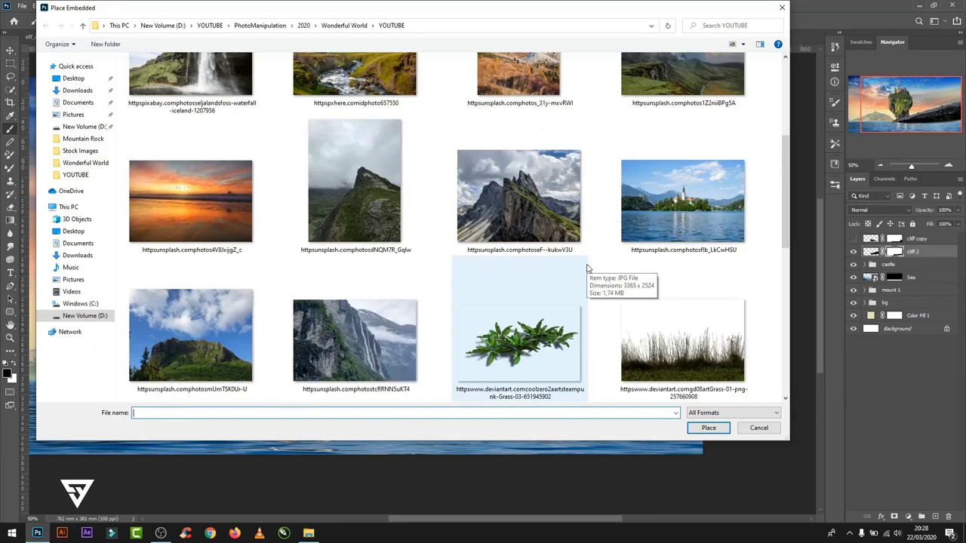
pyautogui.scroll(3, 675, 226)
pyautogui.doubleClick(668, 119)
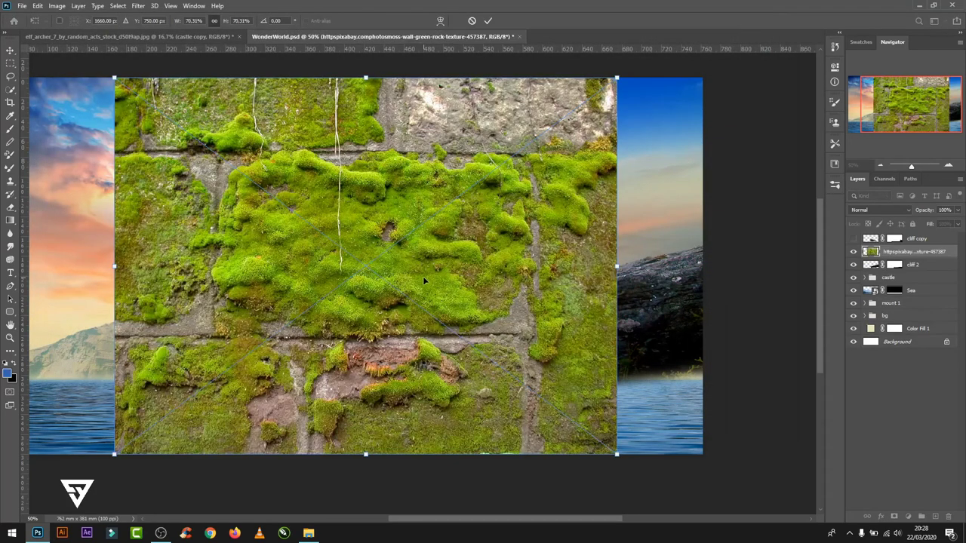
pyautogui.moveTo(365, 78); pyautogui.dragTo(366, 241)
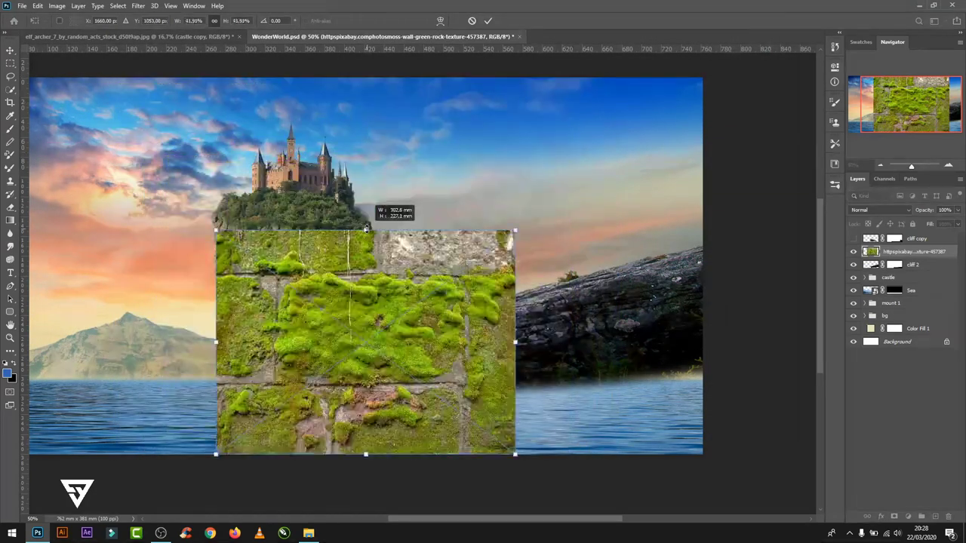
pyautogui.moveTo(365, 456); pyautogui.dragTo(365, 362)
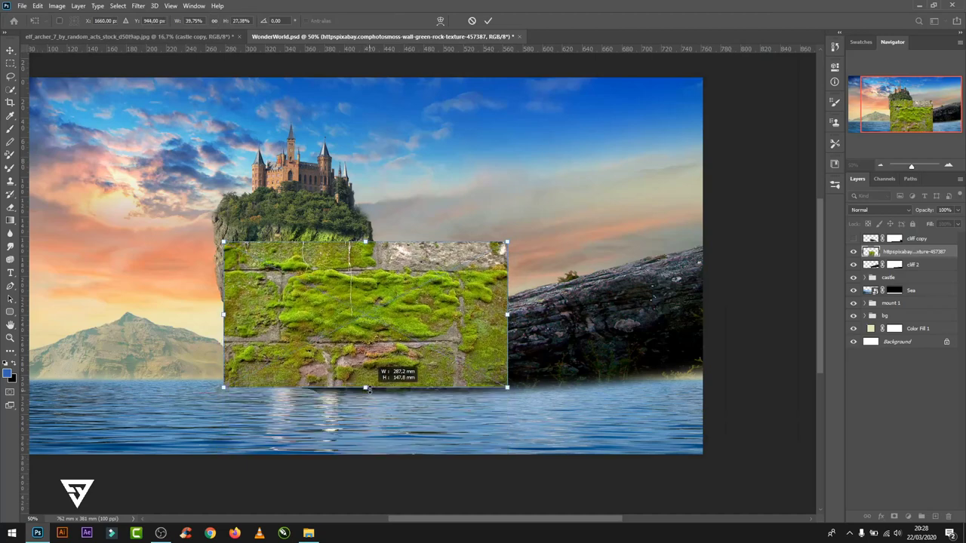
pyautogui.moveTo(396, 268); pyautogui.dragTo(461, 347)
pyautogui.moveTo(596, 320); pyautogui.dragTo(588, 268)
pyautogui.moveTo(509, 378); pyautogui.dragTo(642, 326)
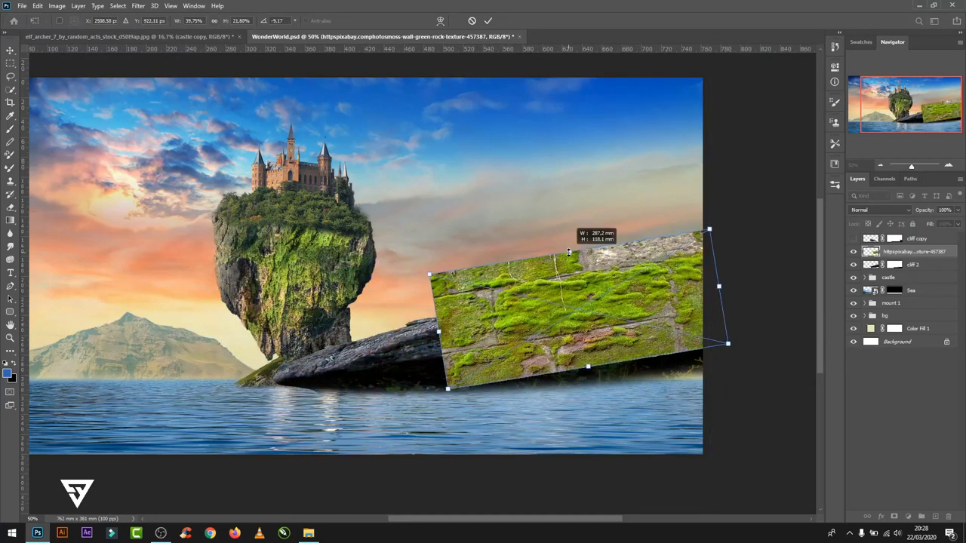
pyautogui.moveTo(588, 367); pyautogui.dragTo(589, 376)
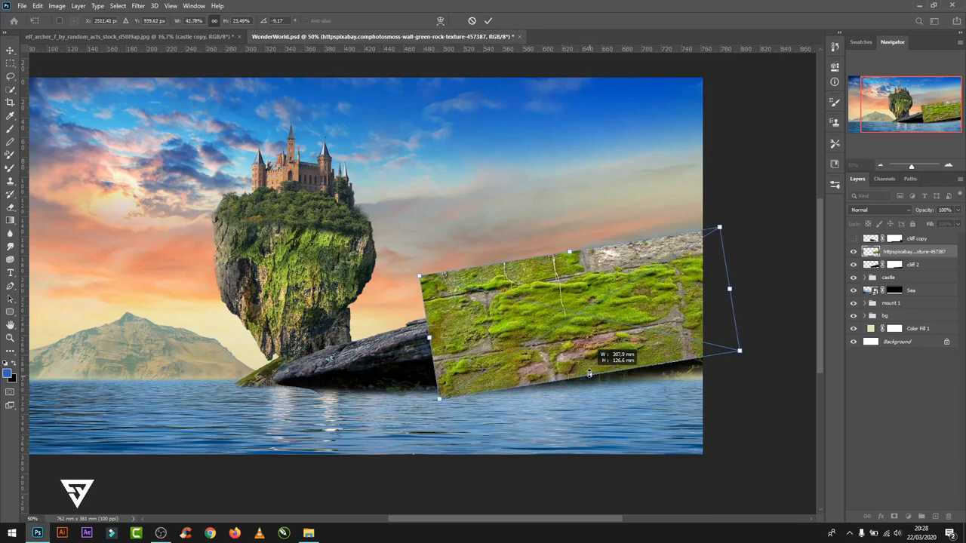
pyautogui.press('Return')
# - Name the texture layer 'moss', clip it to the cliff, and set it to Overlay
pyautogui.press('b')
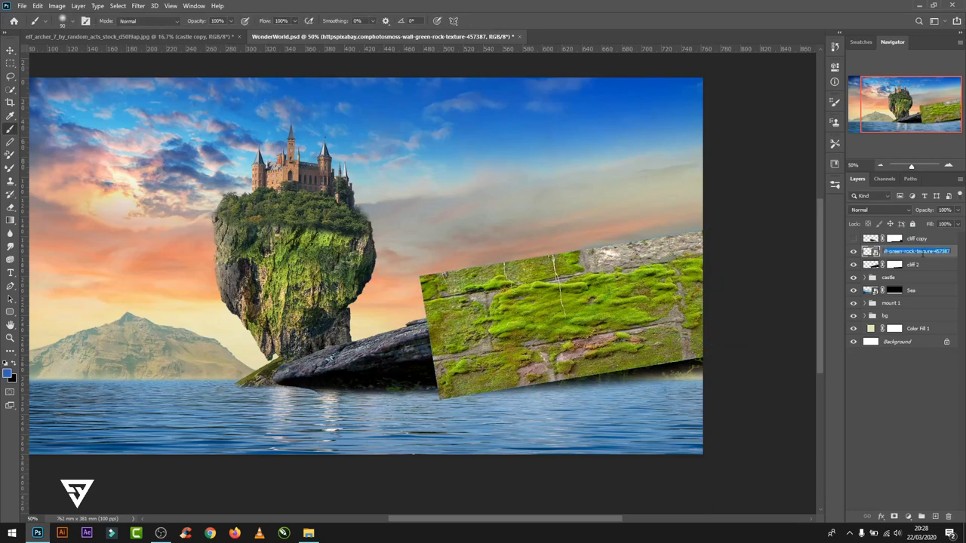
pyautogui.write('moss')
pyautogui.press('Return')
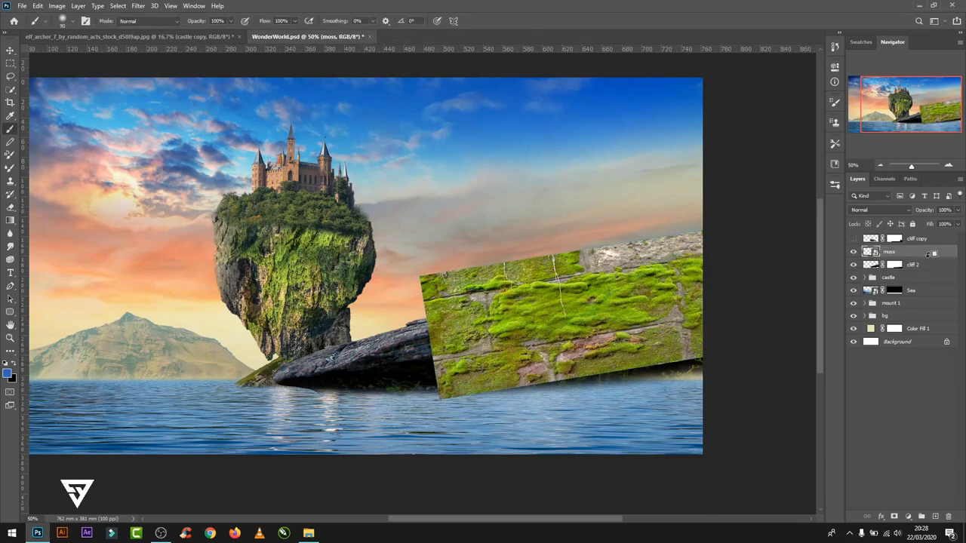
pyautogui.keyDown('alt'); pyautogui.click(928, 258); pyautogui.keyUp('alt')
pyautogui.click(882, 210)
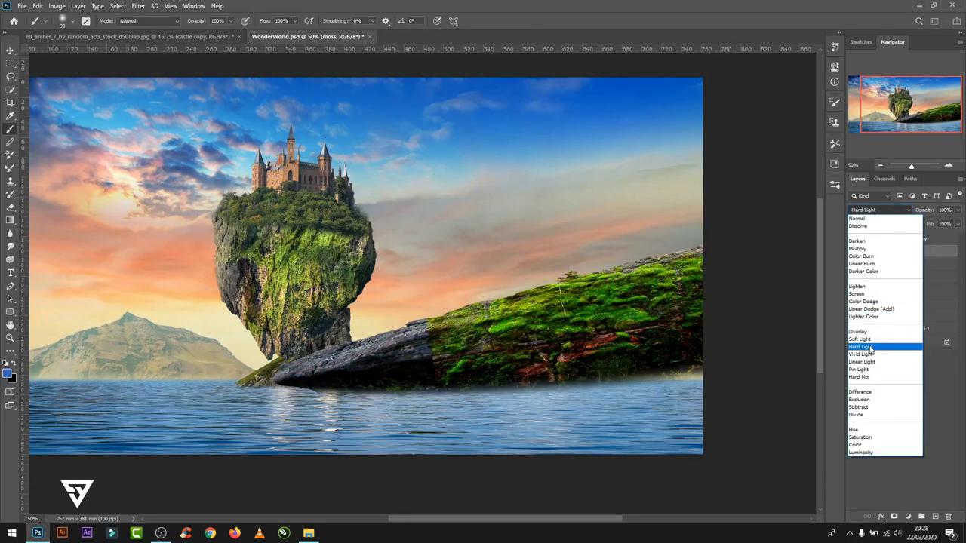
pyautogui.click(869, 335)
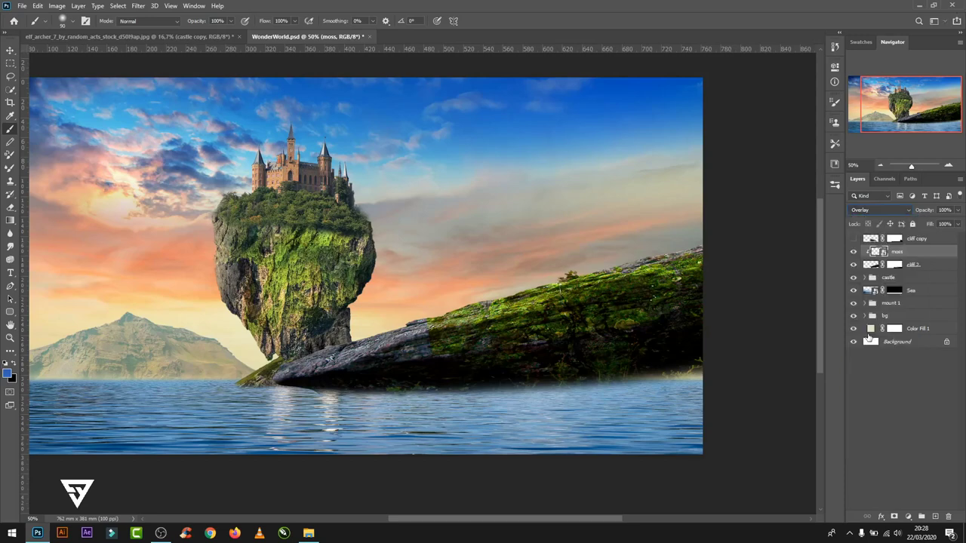
# - Realign the moss along the rock and duplicate it onto the rock's lower left end
pyautogui.hotkey('ctrl', 't')
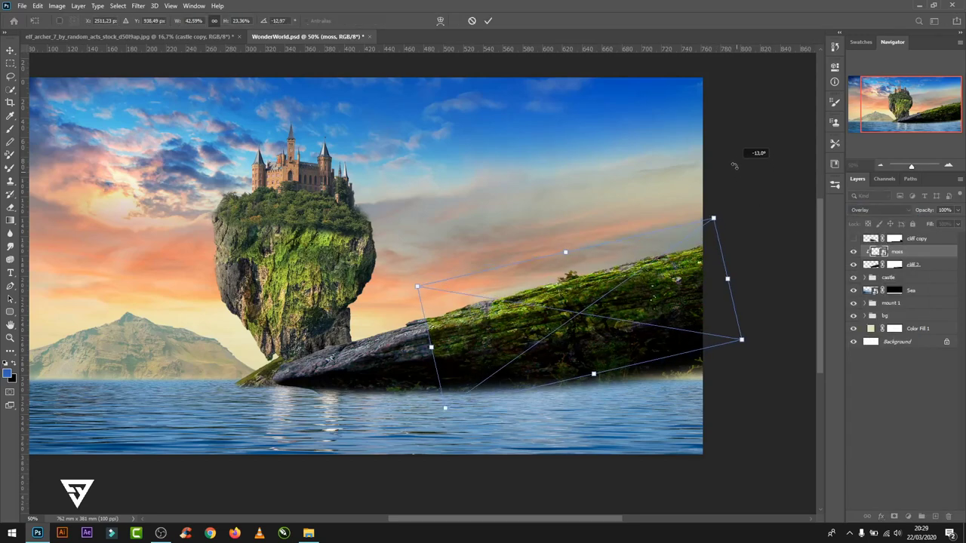
pyautogui.moveTo(679, 282); pyautogui.dragTo(690, 287)
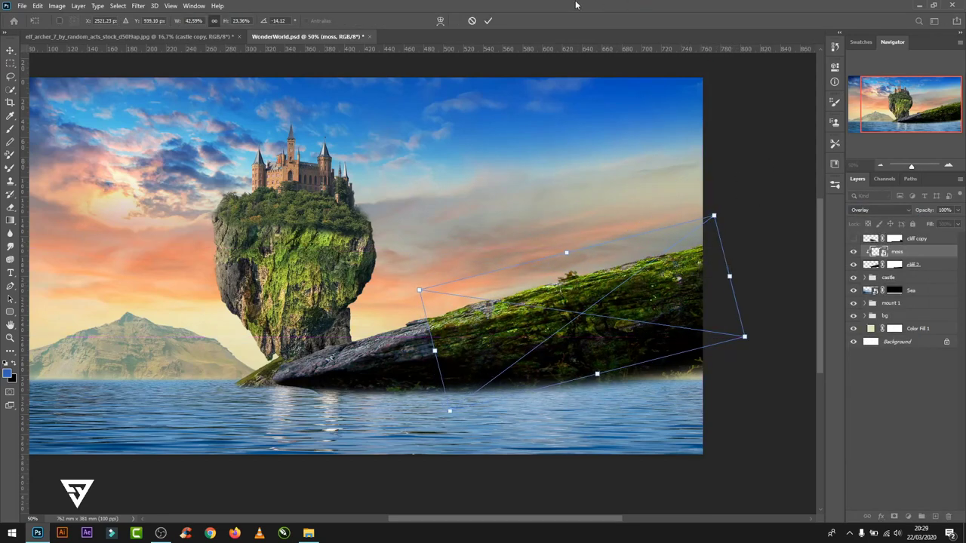
pyautogui.click(488, 22)
pyautogui.hotkey('ctrl', 'j')
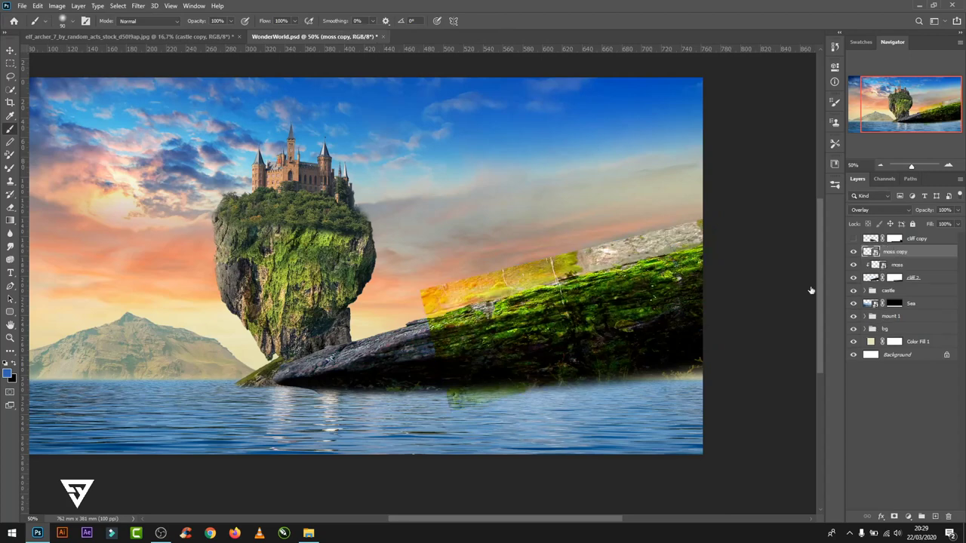
pyautogui.hotkey('ctrl', 't')
pyautogui.moveTo(744, 334); pyautogui.dragTo(528, 370)
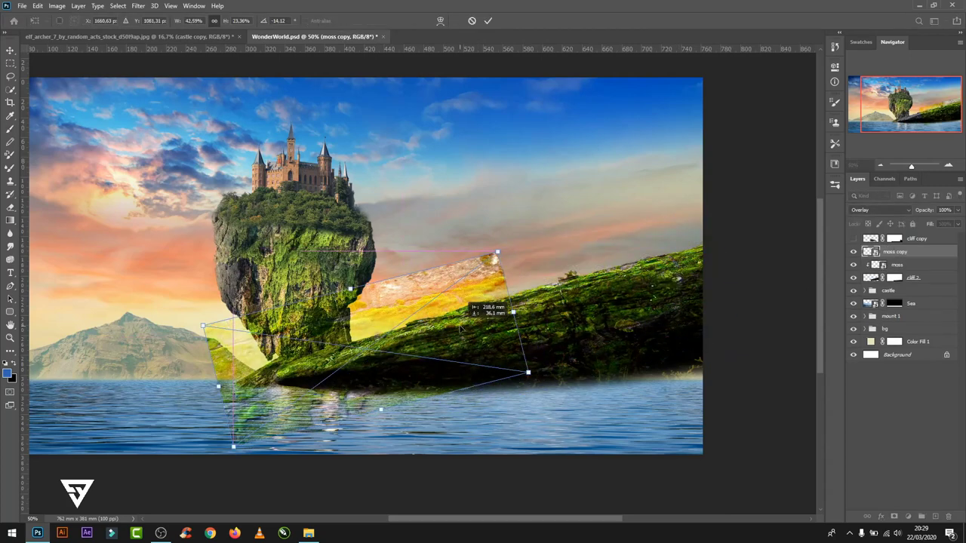
pyautogui.click(489, 21)
# - Merge the moss layers into 'moss copy', clip it to the cliff, and set Overlay
pyautogui.keyDown('alt'); pyautogui.click(919, 258); pyautogui.keyUp('alt')
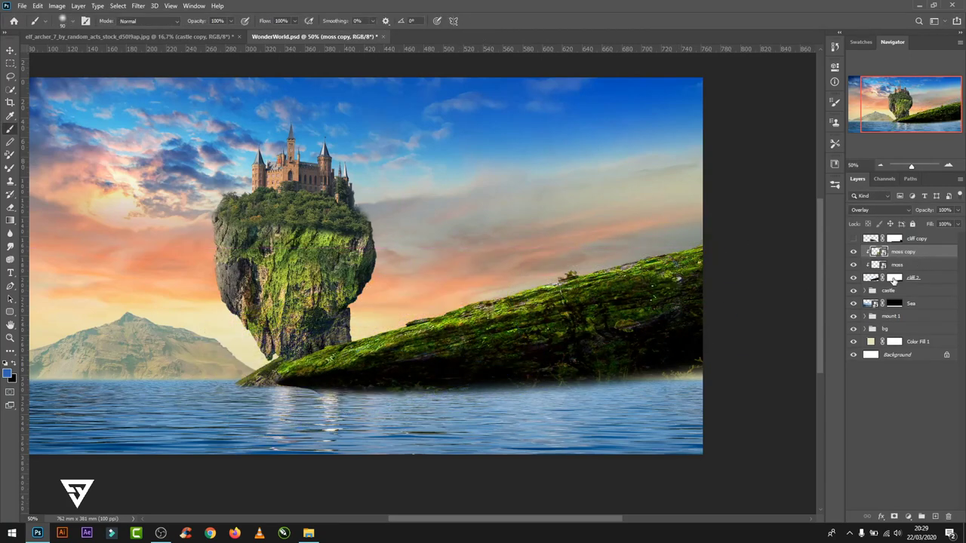
pyautogui.click(899, 267)
pyautogui.hotkey('ctrl', 'e')
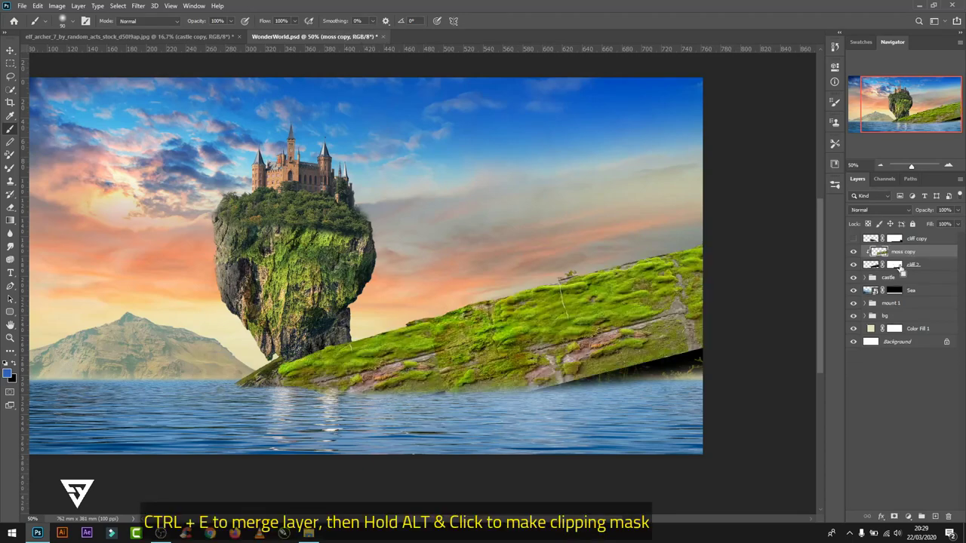
pyautogui.keyDown('alt'); pyautogui.click(913, 256); pyautogui.keyUp('alt')
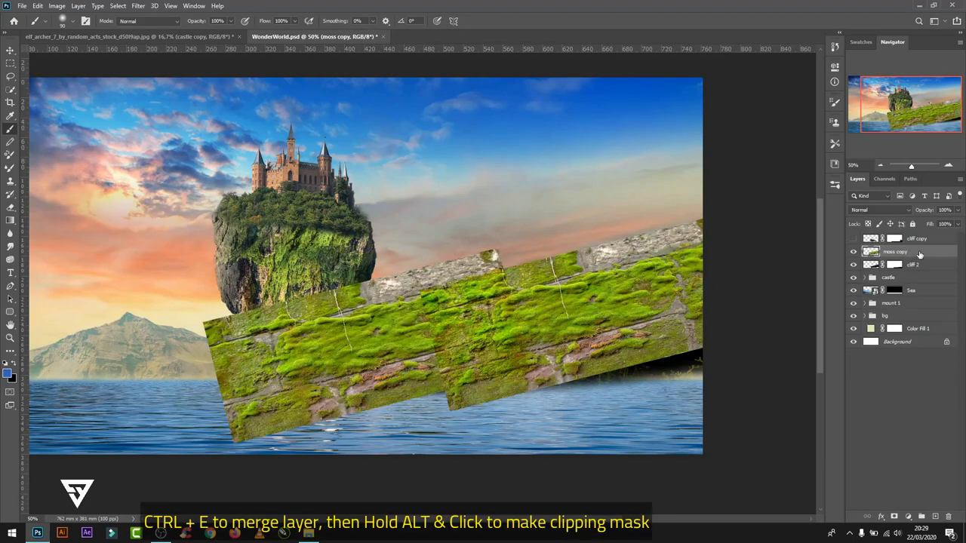
pyautogui.keyDown('alt'); pyautogui.click(921, 257); pyautogui.keyUp('alt')
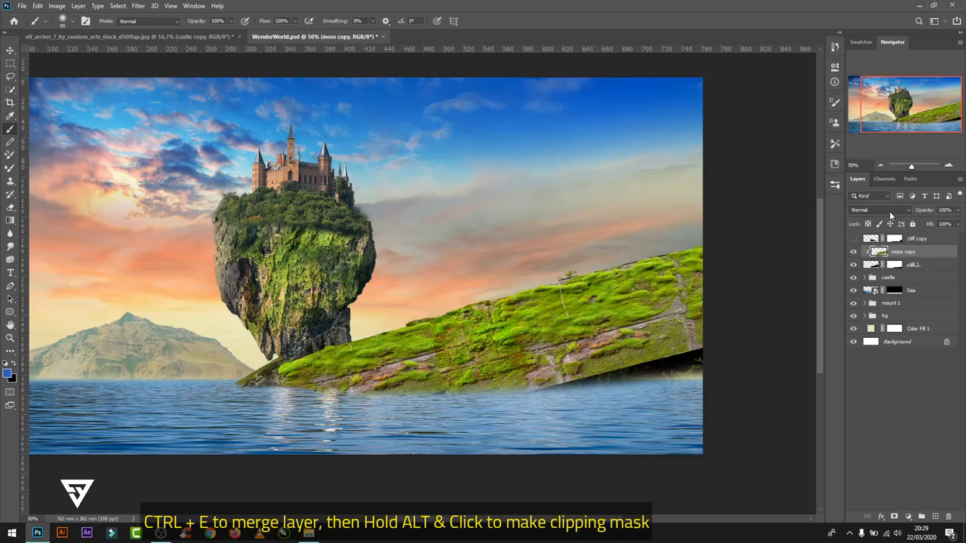
pyautogui.click(890, 212)
pyautogui.click(898, 335)
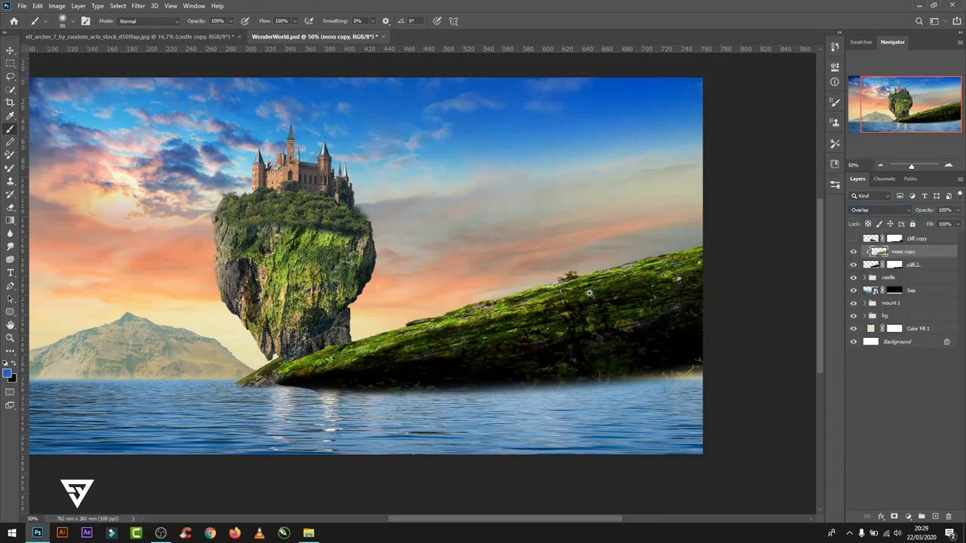
pyautogui.scroll(1, 590, 294)
pyautogui.scroll(1, 515, 294)
pyautogui.scroll(-2, 573, 279)
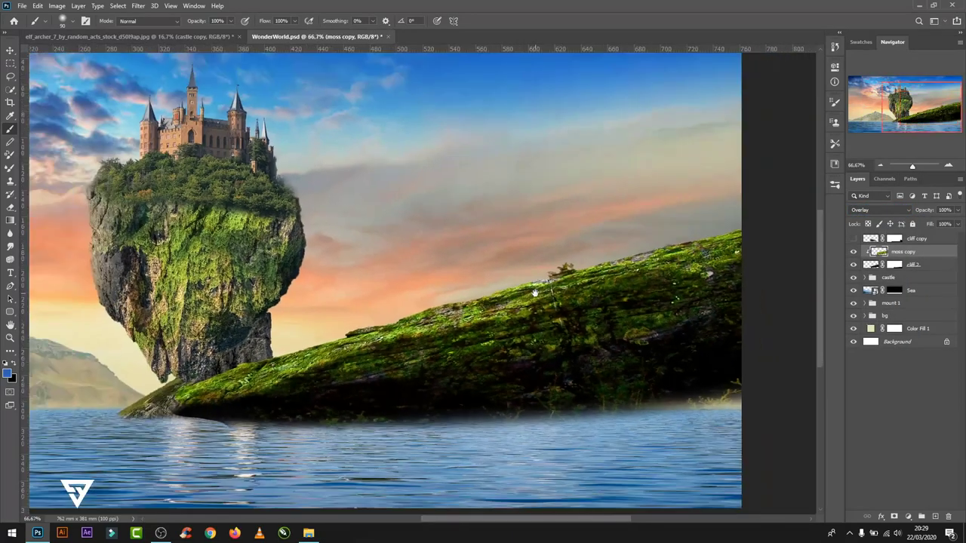
pyautogui.scroll(1, 679, 264)
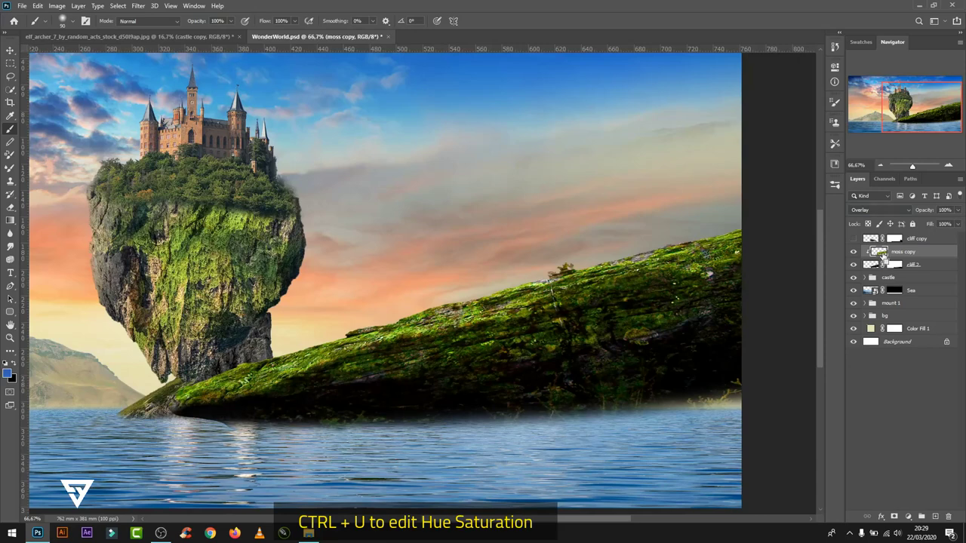
# - Mute the moss with Hue/Saturation: Hue -8, Saturation -20, Lightness -5
pyautogui.hotkey('ctrl', 'u')
pyautogui.moveTo(765, 198)
pyautogui.mouseDown()
pyautogui.moveTo(745, 200)
pyautogui.moveTo(759, 176)
pyautogui.mouseUp()
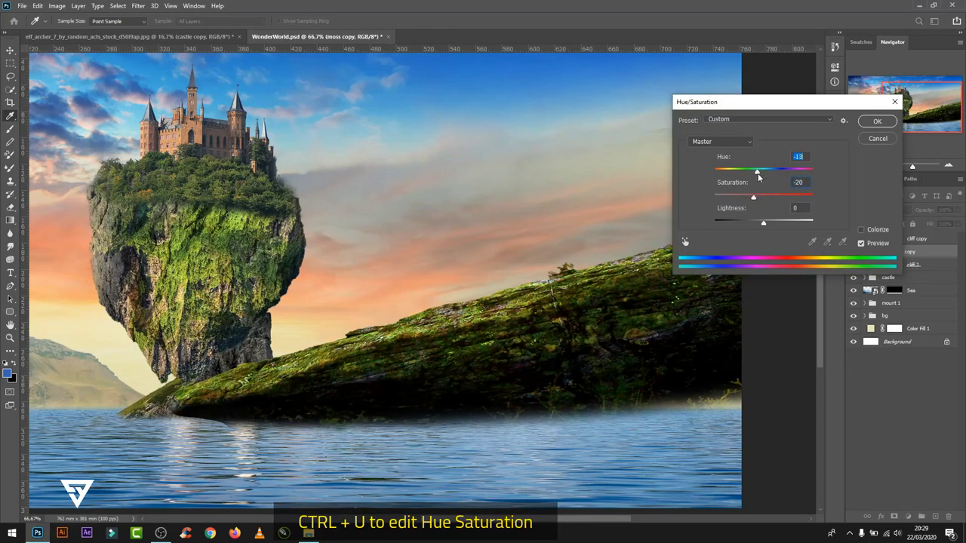
pyautogui.moveTo(760, 224)
pyautogui.mouseDown()
pyautogui.moveTo(789, 222)
pyautogui.moveTo(753, 228)
pyautogui.moveTo(762, 231)
pyautogui.mouseUp()
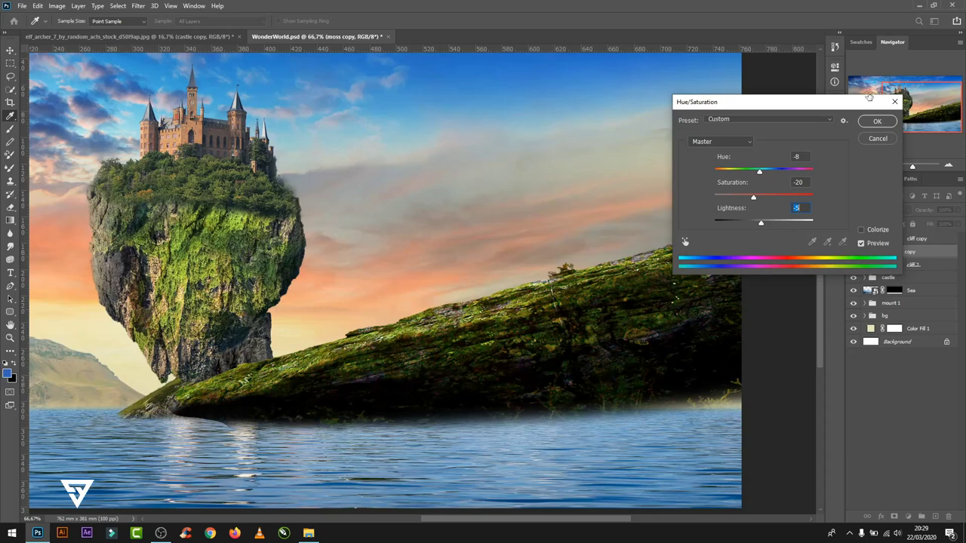
pyautogui.click(877, 121)
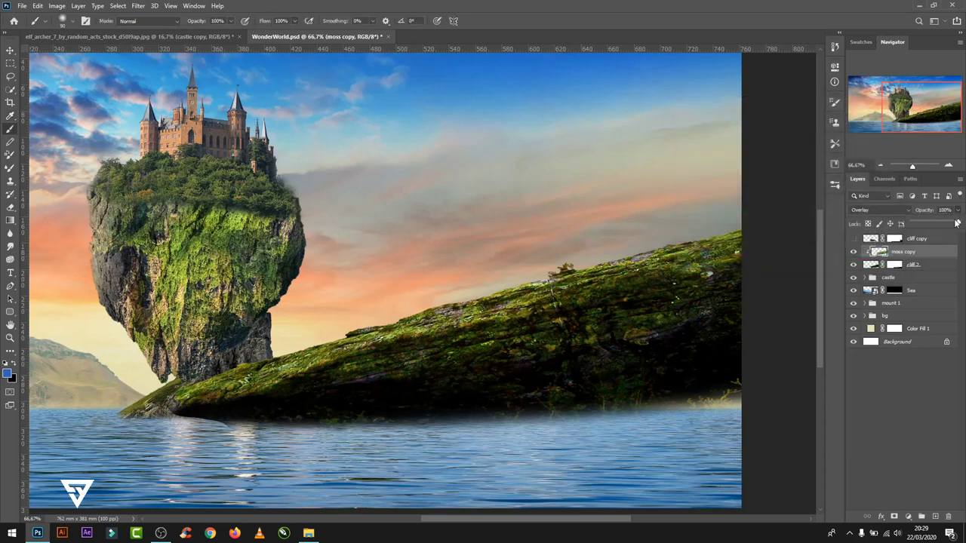
# - Set the moss layer to 85% opacity and duplicate the cliff 2 and moss layers
pyautogui.moveTo(952, 225)
pyautogui.mouseDown()
pyautogui.moveTo(927, 224)
pyautogui.moveTo(951, 224)
pyautogui.mouseUp()
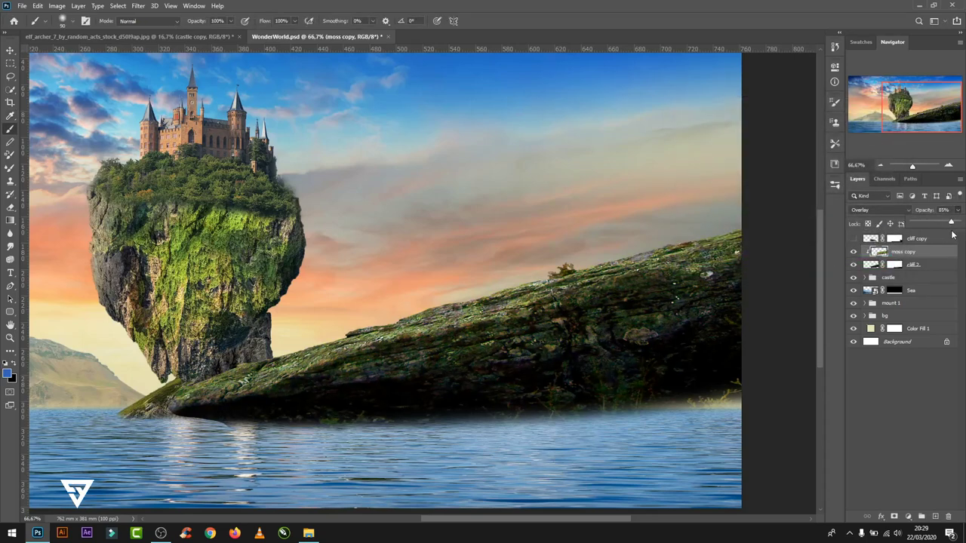
pyautogui.click(908, 266)
pyautogui.hotkey('ctrl', 'j')
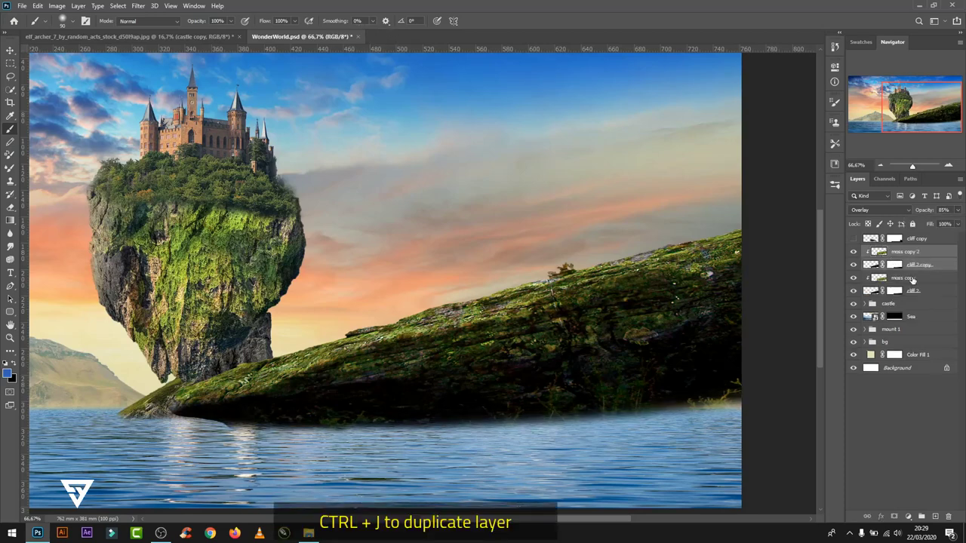
pyautogui.click(909, 278)
# - Tilt, slightly shorten and reposition the duplicated mossy rock slab
pyautogui.hotkey('ctrl', 't')
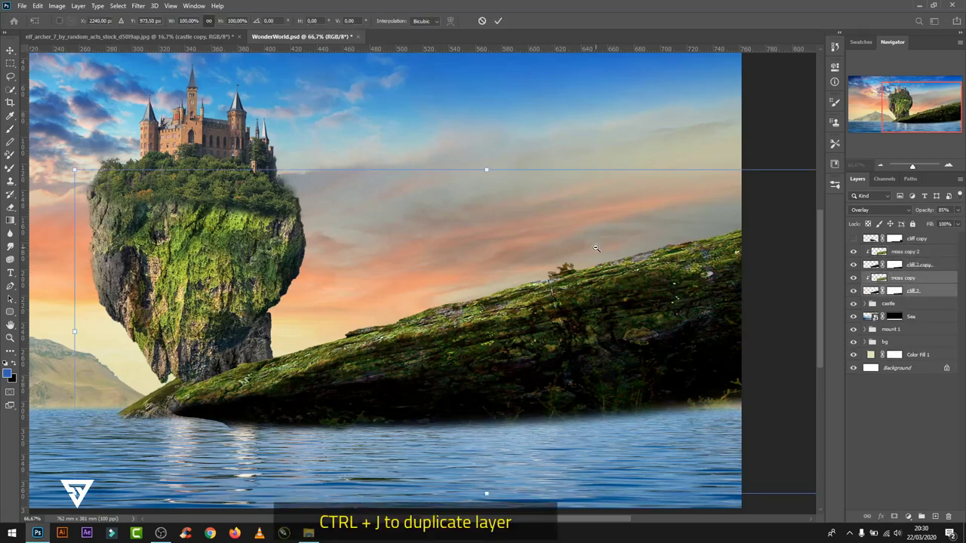
pyautogui.hotkey('ctrl', '-')
pyautogui.moveTo(728, 237); pyautogui.dragTo(512, 281)
pyautogui.moveTo(341, 189)
pyautogui.mouseDown()
pyautogui.moveTo(412, 255)
pyautogui.moveTo(430, 249)
pyautogui.mouseUp()
pyautogui.moveTo(647, 140); pyautogui.dragTo(560, 274)
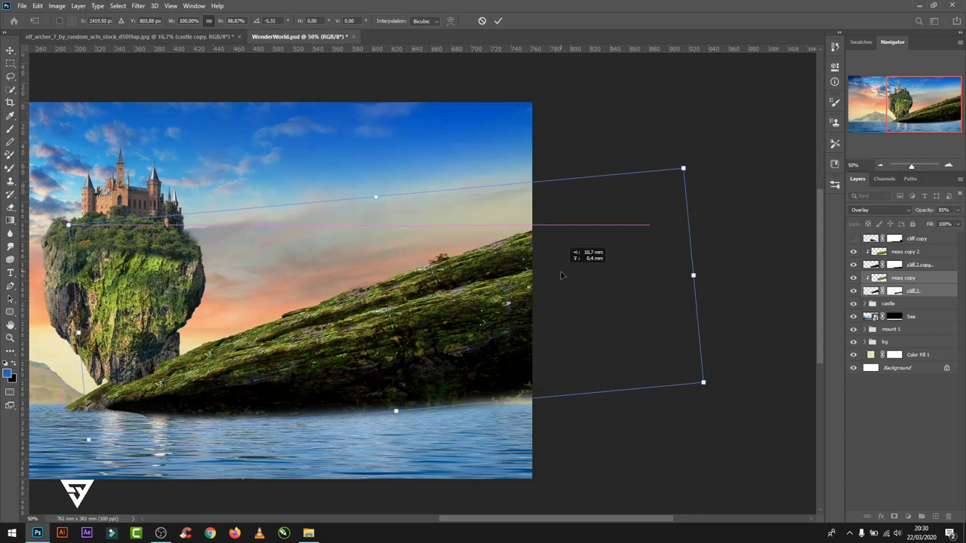
pyautogui.click(501, 21)
pyautogui.press('b')
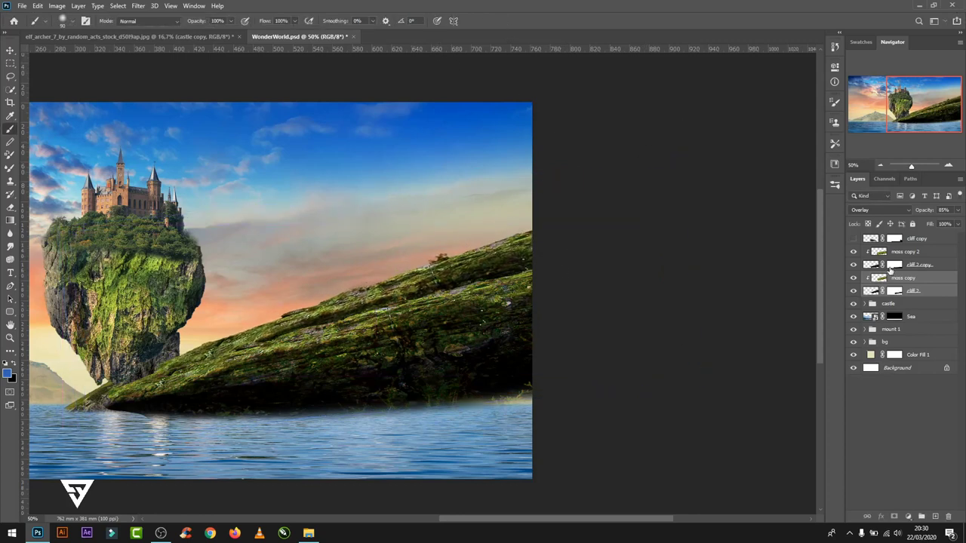
# - Delete the original cliff 2 layer and warp the mossy rock upward, pulling its lower-left corner down
pyautogui.hotkey('ctrl', 't')
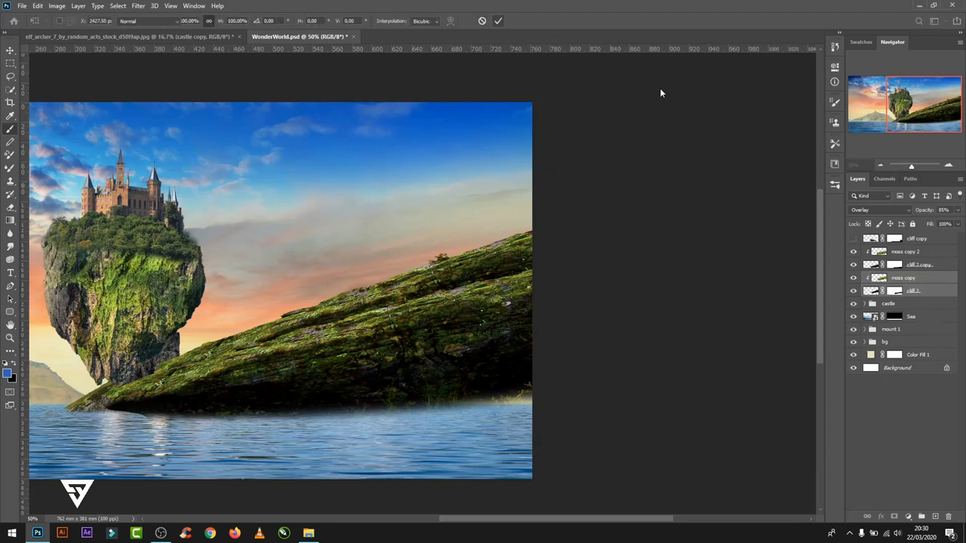
pyautogui.press('Return')
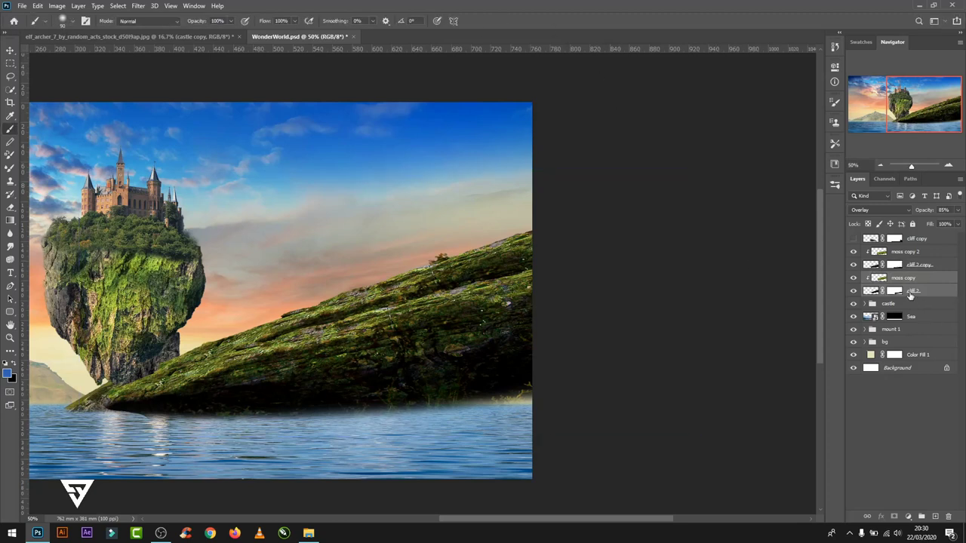
pyautogui.press('Delete')
pyautogui.hotkey('ctrl', 't')
pyautogui.rightClick(439, 300)
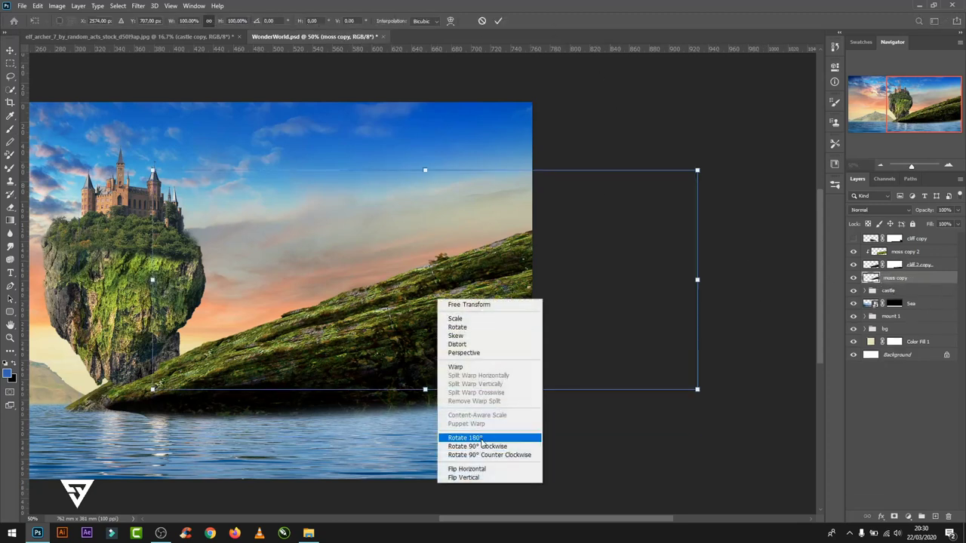
pyautogui.click(462, 367)
pyautogui.moveTo(415, 290); pyautogui.dragTo(404, 279)
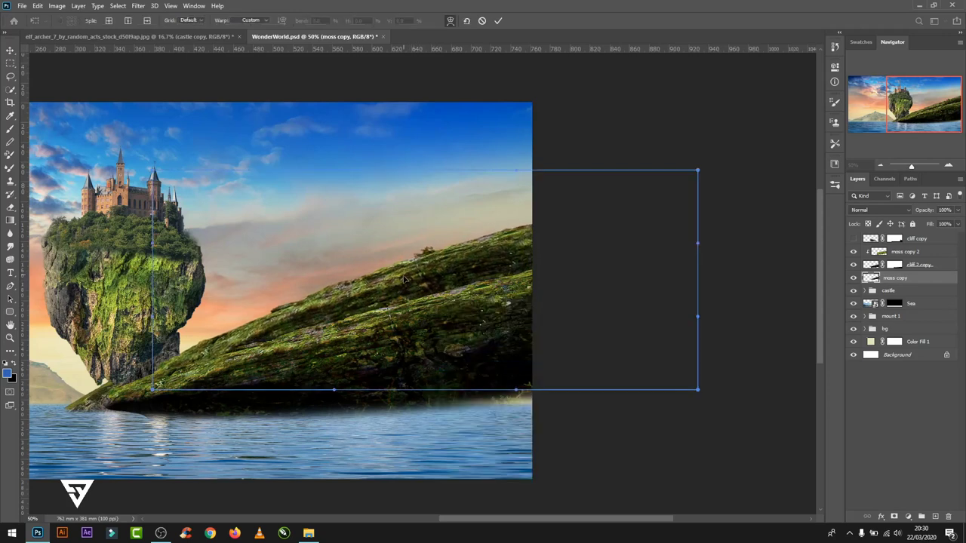
pyautogui.moveTo(152, 390); pyautogui.dragTo(134, 417)
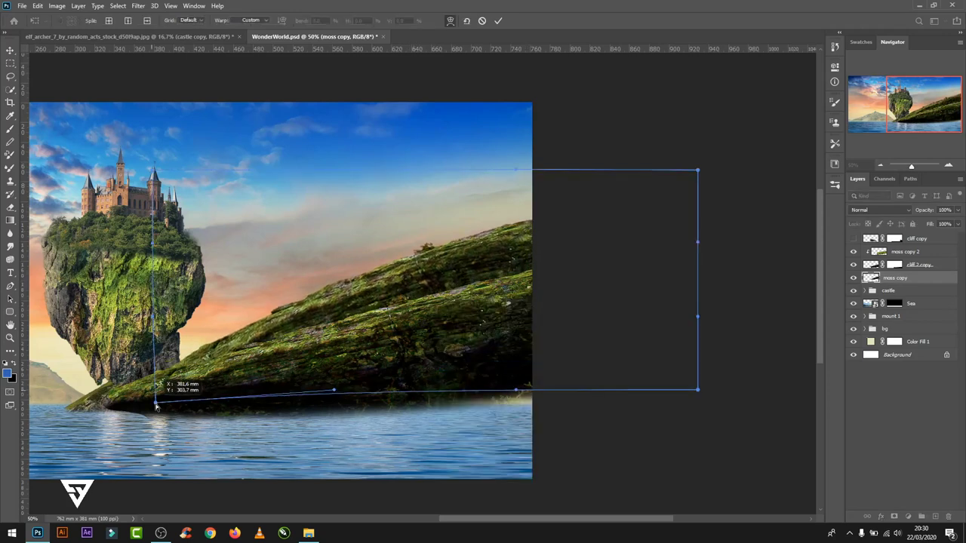
pyautogui.click(498, 21)
# - Unhide the grey cliff copy rock and nudge it slightly right and down over the moss
pyautogui.click(11, 51)
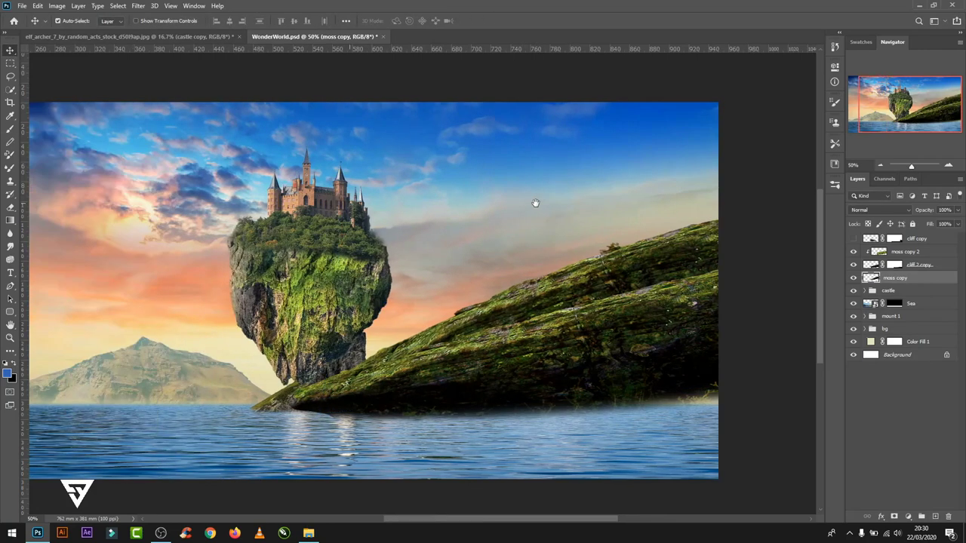
pyautogui.click(854, 239)
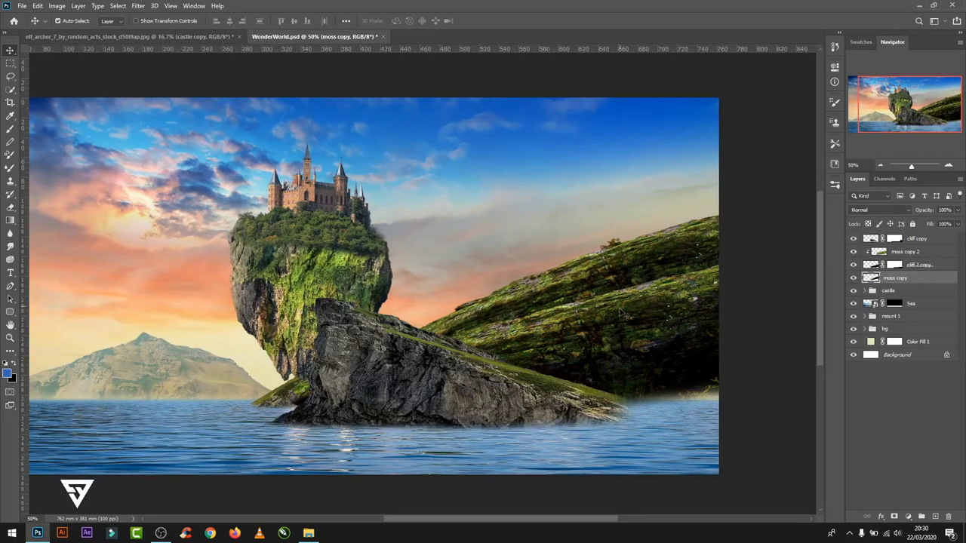
pyautogui.click(881, 240)
pyautogui.hotkey('ctrl', 't')
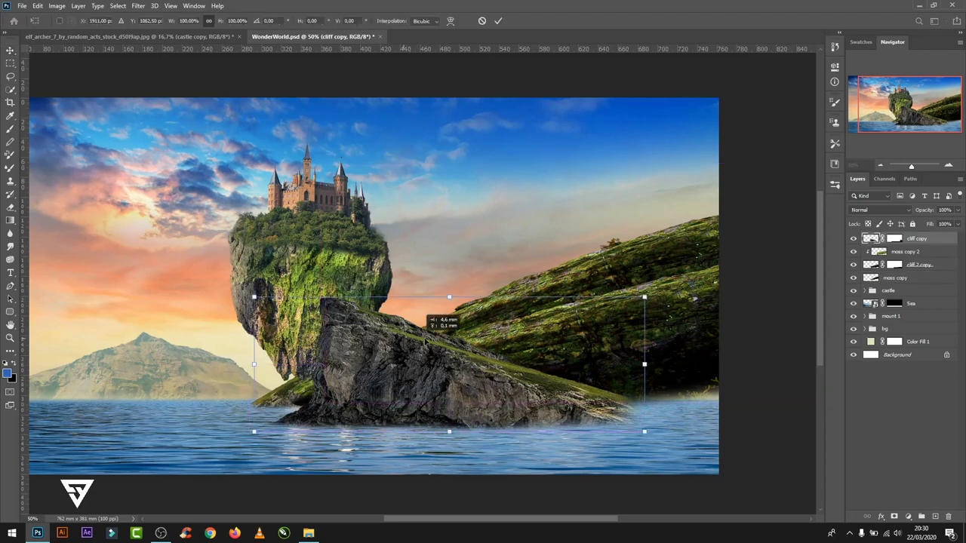
pyautogui.moveTo(406, 344); pyautogui.dragTo(436, 344)
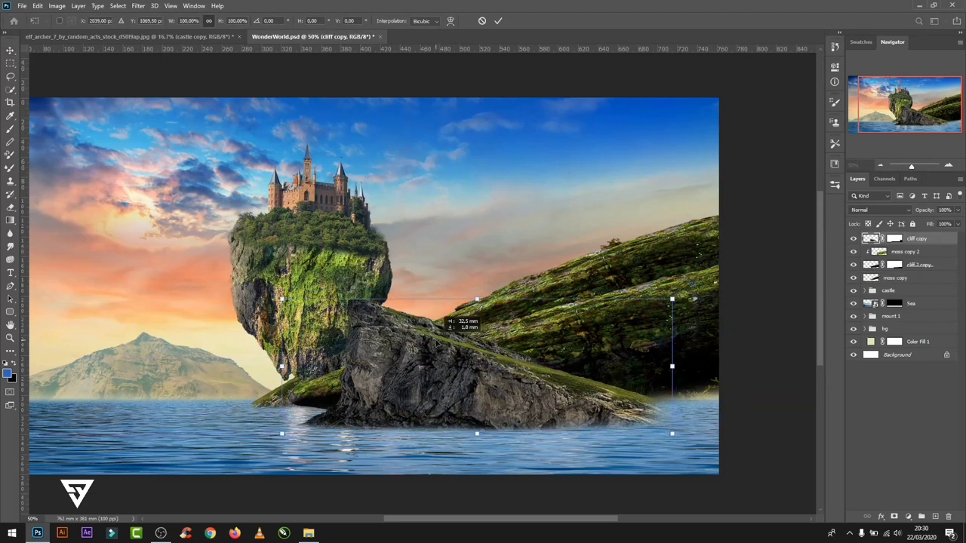
pyautogui.click(498, 21)
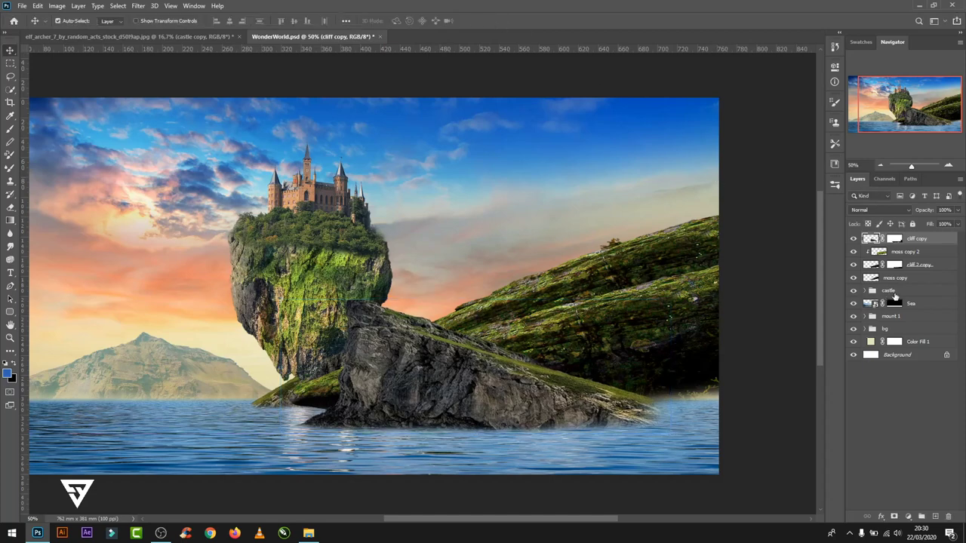
# - Place the Quiraing grassy hillside photo into the scene as an embedded layer
pyautogui.click(22, 5)
pyautogui.click(60, 205)
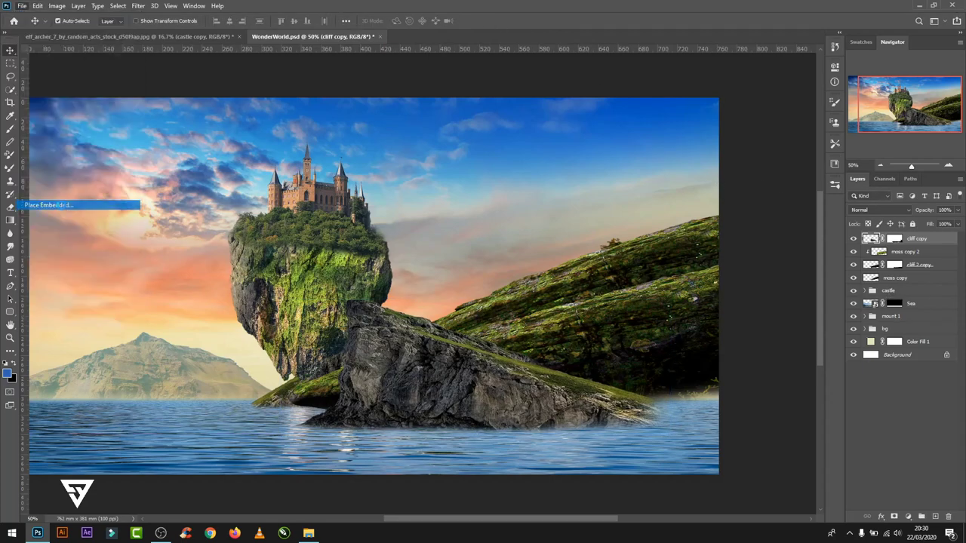
pyautogui.scroll(-5, 352, 226)
pyautogui.scroll(-3, 362, 242)
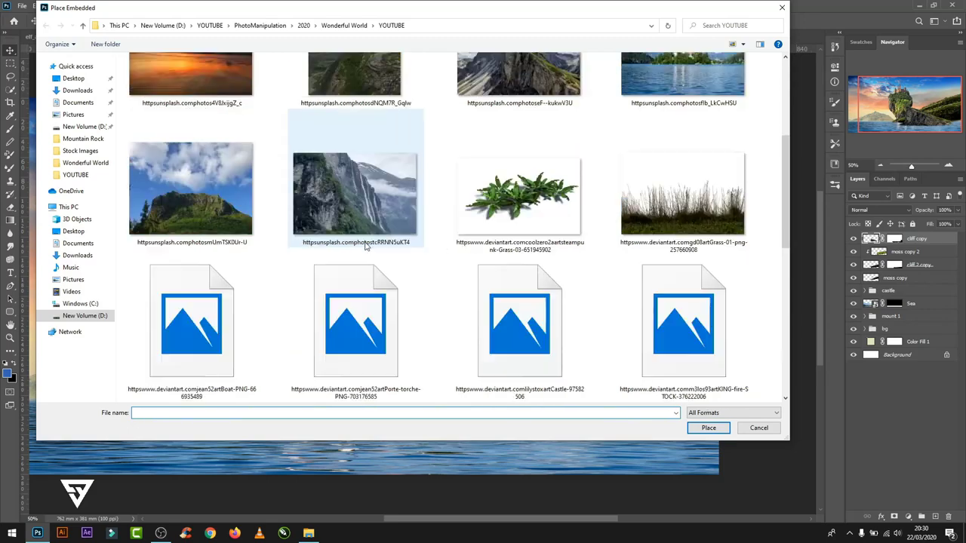
pyautogui.scroll(-4, 365, 245)
pyautogui.scroll(-3, 365, 246)
pyautogui.doubleClick(200, 335)
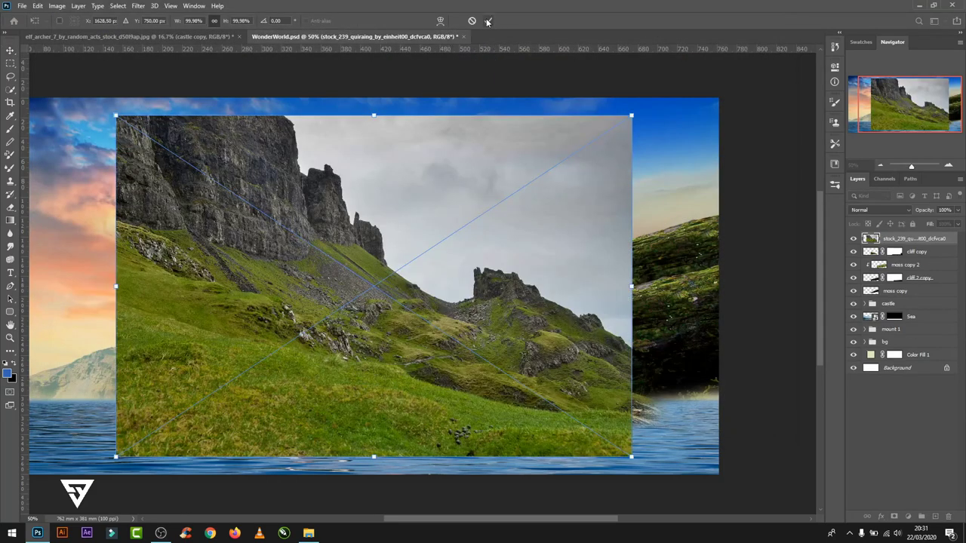
pyautogui.click(487, 21)
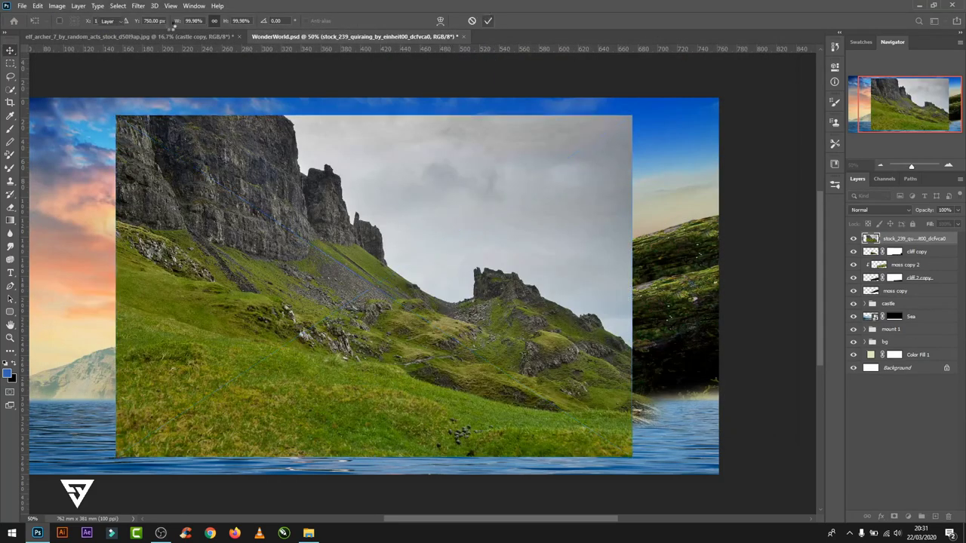
# - Hide the hillside photo's grey sky with a quick-selection mask, then invert it
pyautogui.press('w')
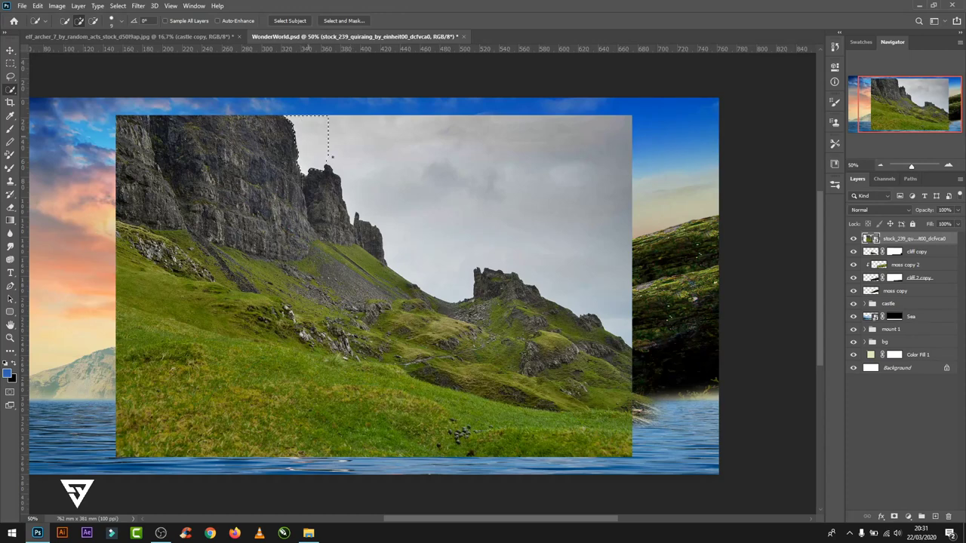
pyautogui.moveTo(332, 157); pyautogui.dragTo(482, 196)
pyautogui.click(894, 516)
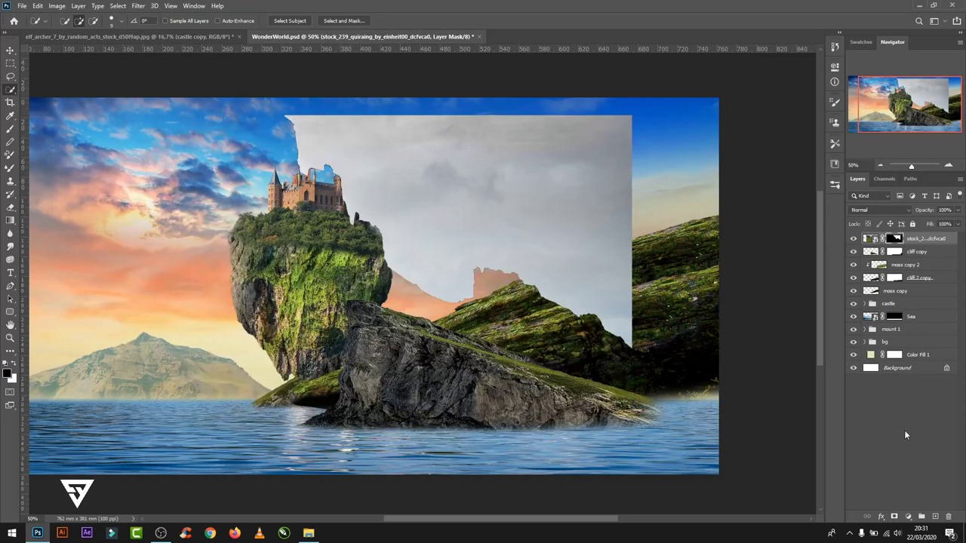
pyautogui.hotkey('ctrl', 'i')
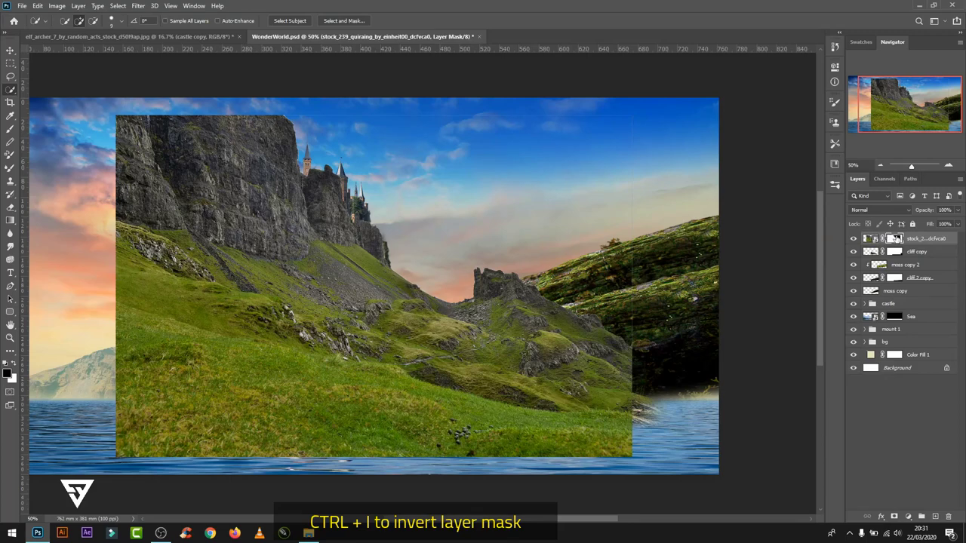
# - Shift the hillside photo left and slightly down in the composition
pyautogui.press('v')
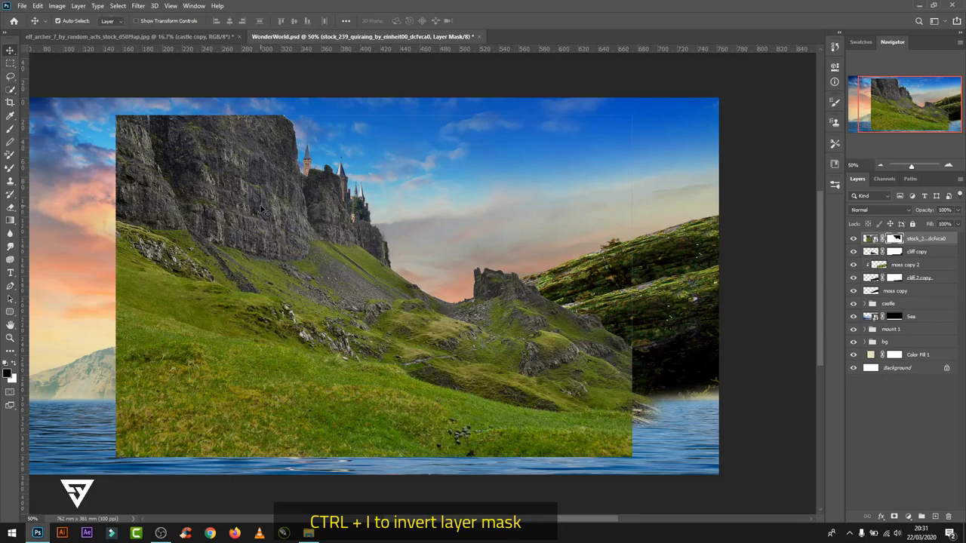
pyautogui.moveTo(262, 211); pyautogui.dragTo(337, 188)
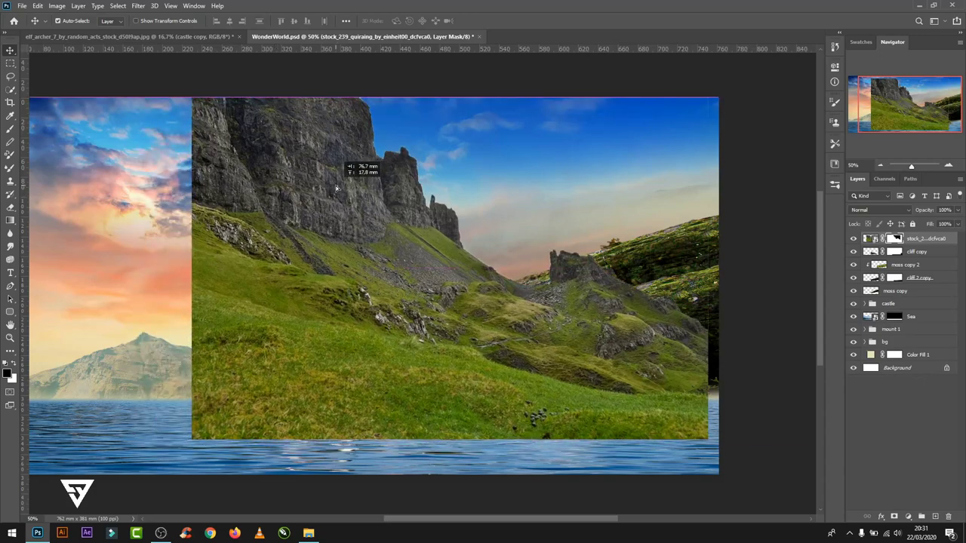
pyautogui.moveTo(337, 189); pyautogui.dragTo(219, 206)
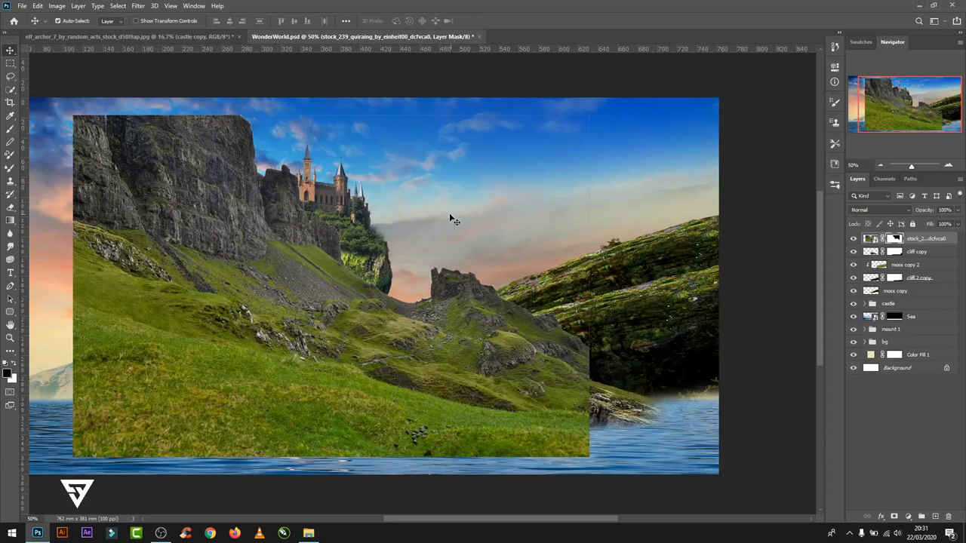
pyautogui.press('b')
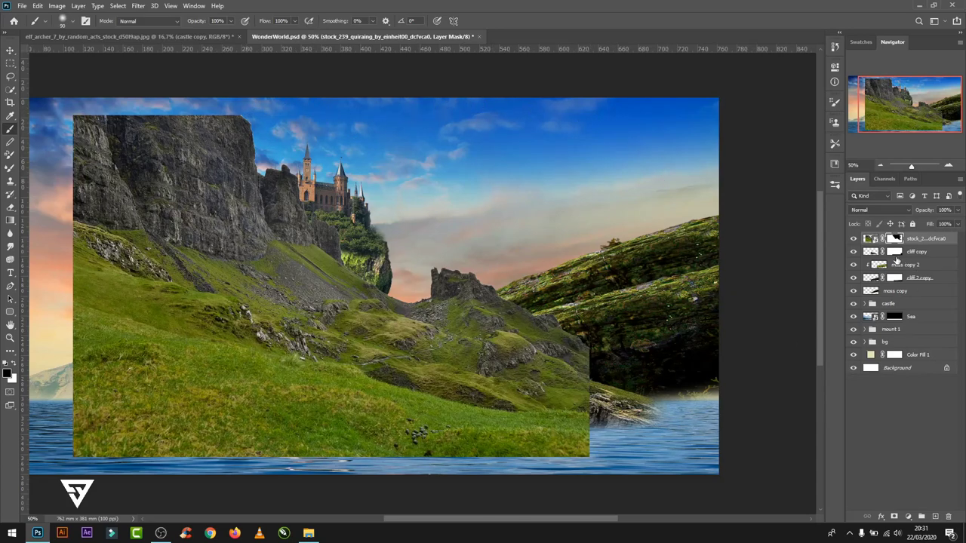
pyautogui.hotkey('ctrl', 't')
pyautogui.rightClick(226, 206)
# - Flip the hillside horizontally, rotate it about 6° and move it to the right
pyautogui.click(270, 374)
pyautogui.moveTo(456, 253)
pyautogui.mouseDown()
pyautogui.moveTo(683, 233)
pyautogui.moveTo(688, 217)
pyautogui.mouseUp()
pyautogui.moveTo(572, 73); pyautogui.dragTo(555, 65)
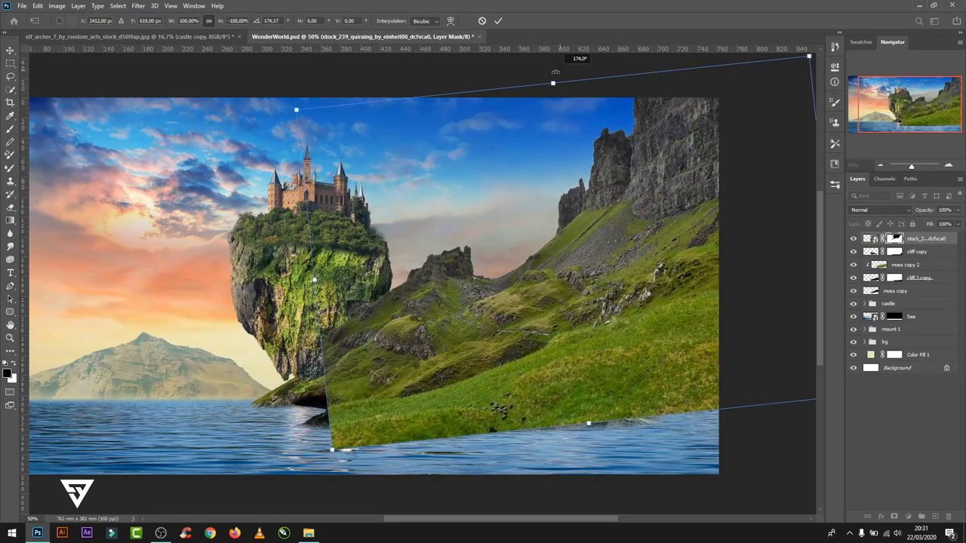
pyautogui.moveTo(664, 213)
pyautogui.mouseDown()
pyautogui.moveTo(699, 281)
pyautogui.moveTo(661, 214)
pyautogui.mouseUp()
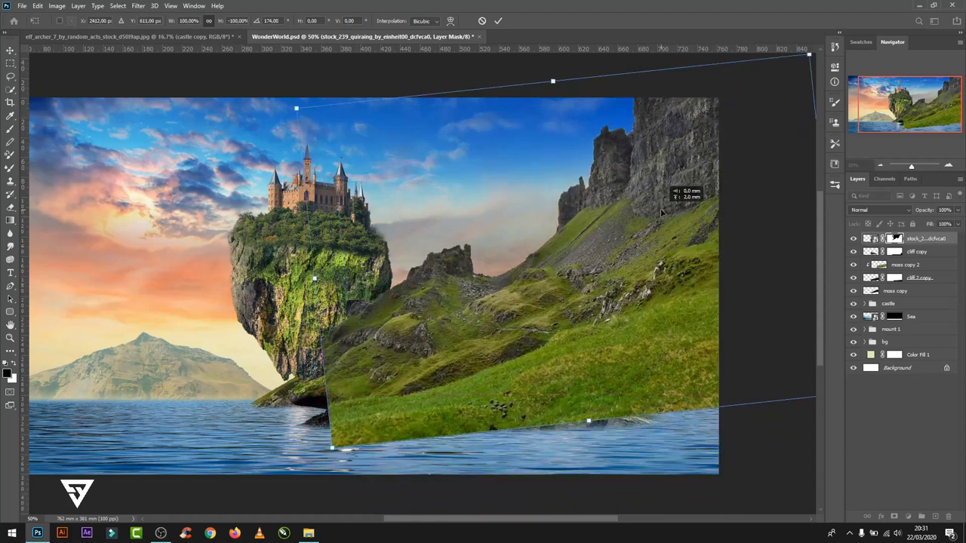
pyautogui.click(498, 21)
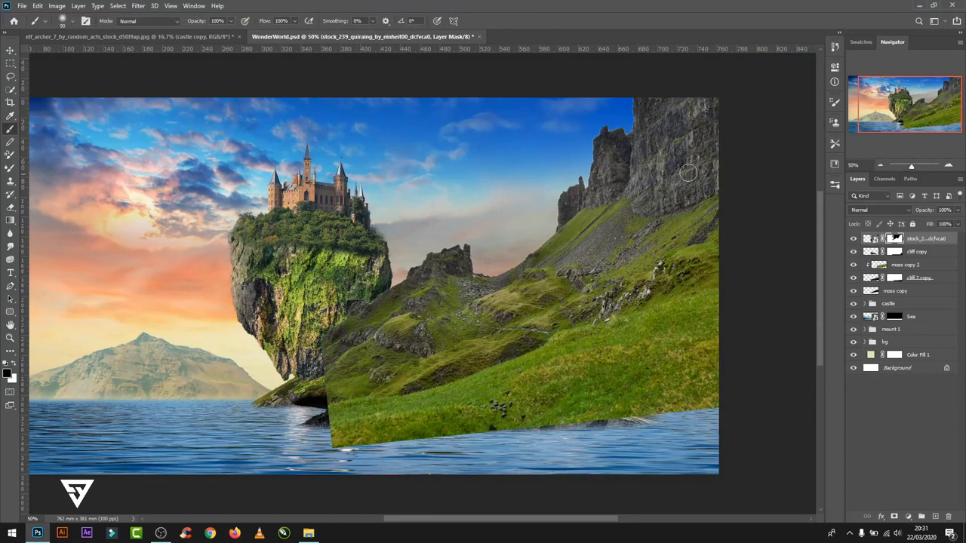
# - Refine the hillside mask with decontaminated colours, outputting the result to a new layer
pyautogui.scroll(1, 601, 143)
pyautogui.rightClick(898, 241)
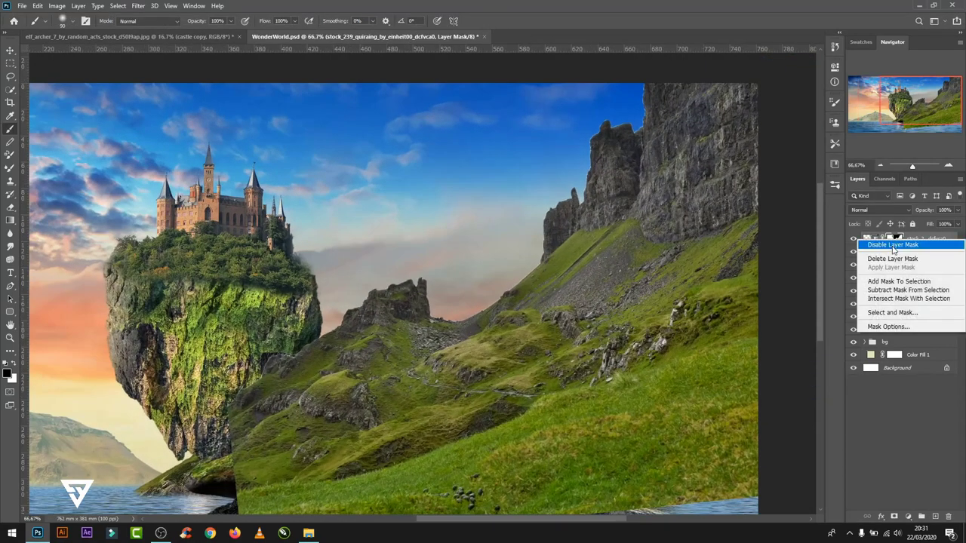
pyautogui.click(906, 309)
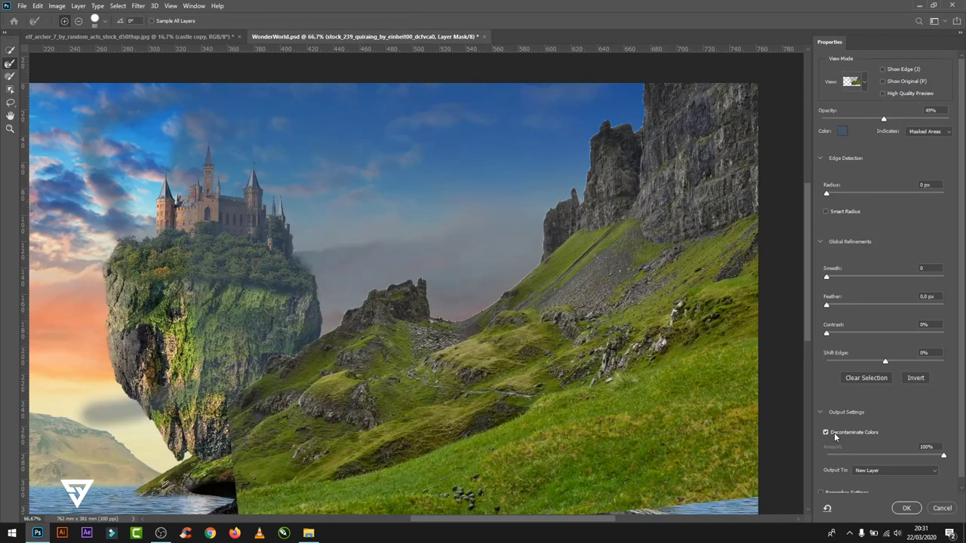
pyautogui.click(922, 471)
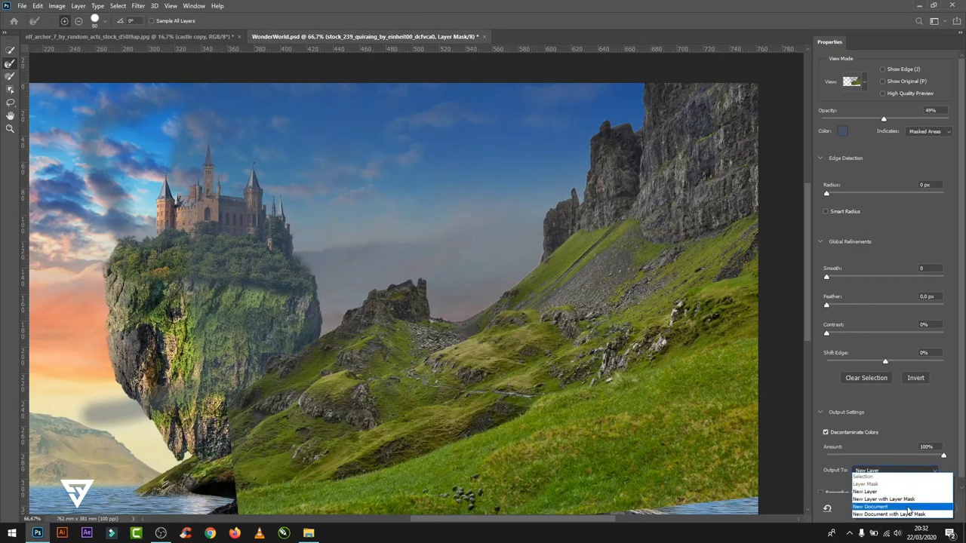
pyautogui.click(867, 491)
pyautogui.click(905, 510)
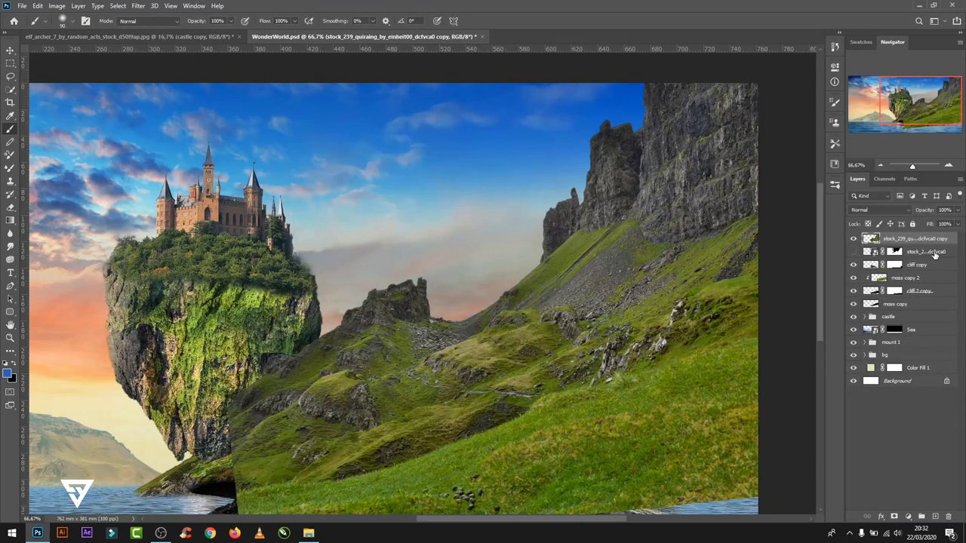
# - Delete the original hillside layer, move the copy under the moss slope, and stretch it taller
pyautogui.moveTo(915, 251); pyautogui.dragTo(949, 516)
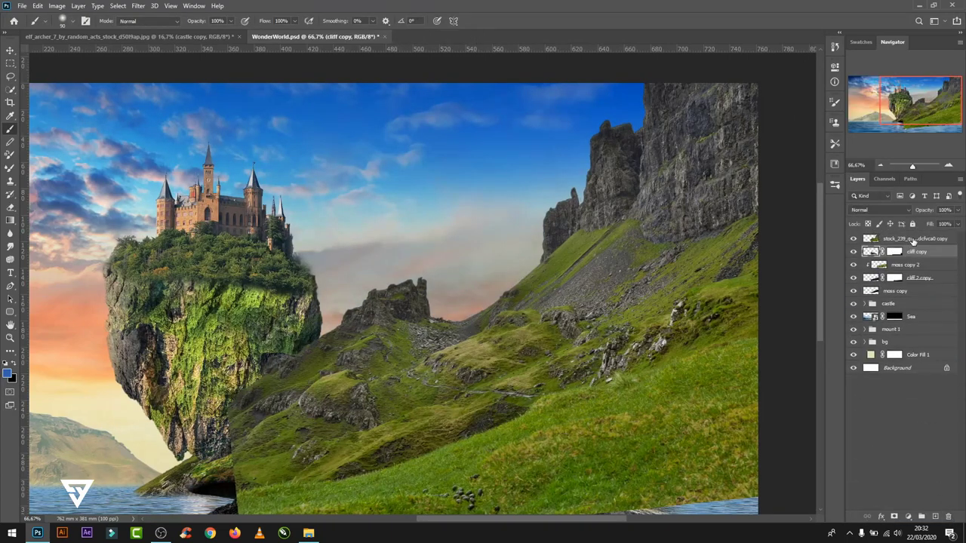
pyautogui.moveTo(914, 238); pyautogui.dragTo(918, 298)
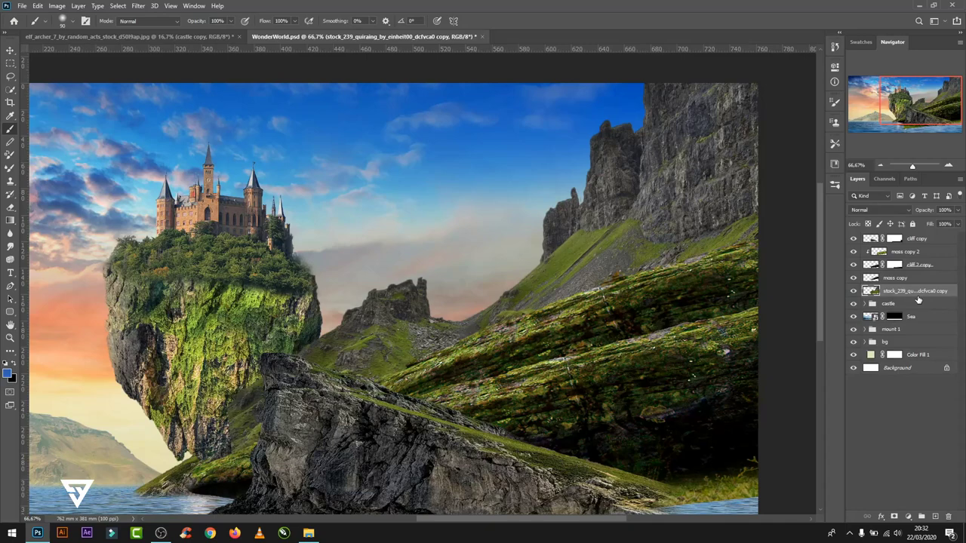
pyautogui.hotkey('ctrl', 't')
pyautogui.hotkey('ctrl', '-')
pyautogui.moveTo(512, 302); pyautogui.dragTo(515, 313)
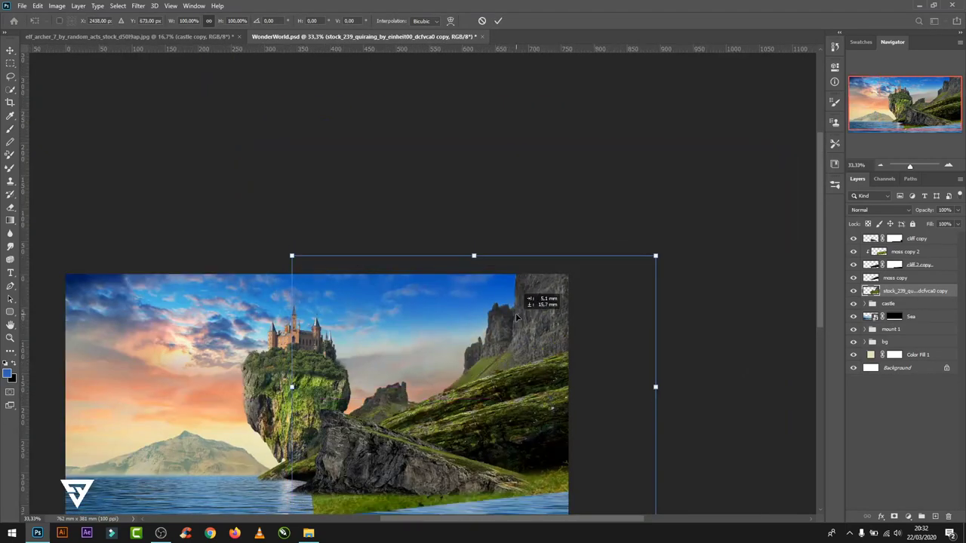
pyautogui.hotkey('ctrl', '-')
pyautogui.moveTo(391, 339)
pyautogui.mouseDown()
pyautogui.moveTo(390, 371)
pyautogui.moveTo(391, 347)
pyautogui.mouseUp()
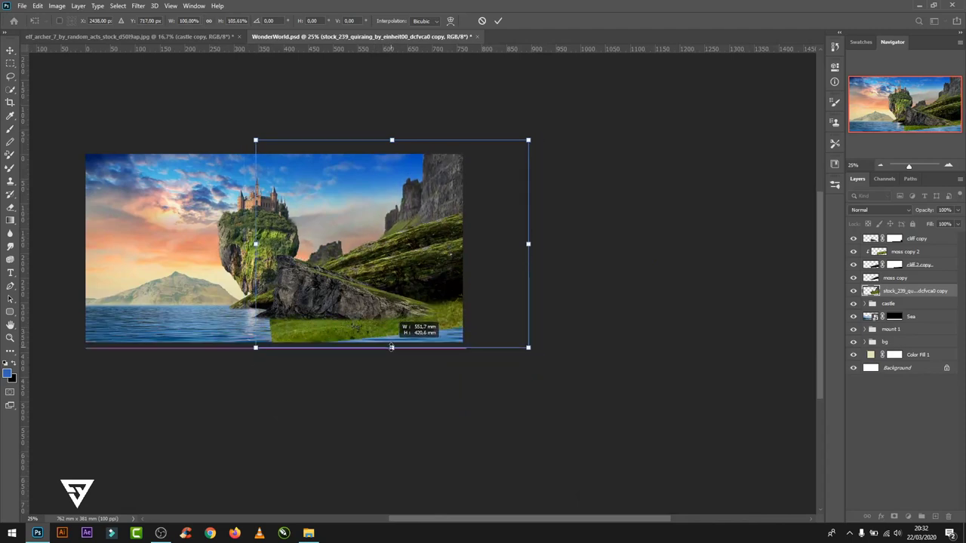
pyautogui.press('Return')
# - Mask the hillside copy and paint out its grass strip beneath the rock
pyautogui.press('b')
pyautogui.hotkey('ctrl', '+')
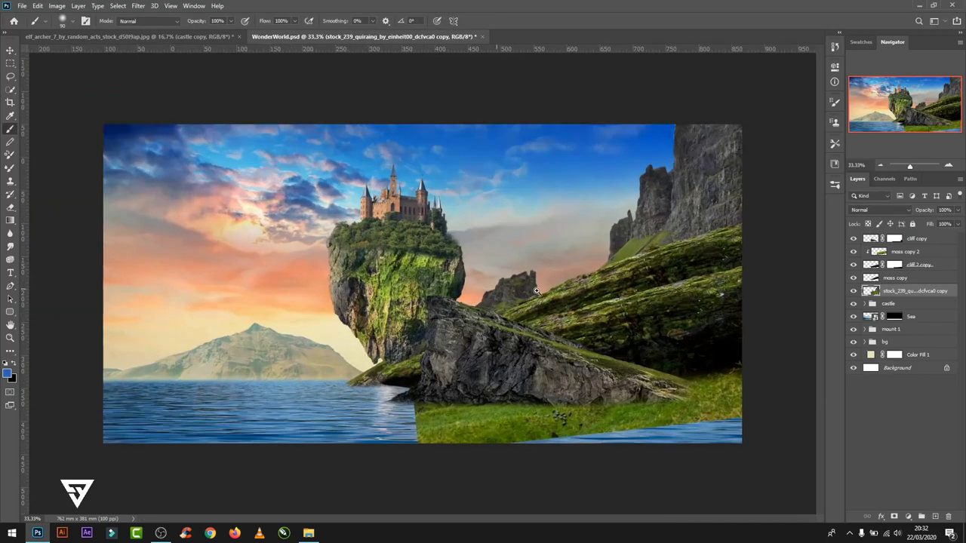
pyautogui.hotkey('ctrl', '+')
pyautogui.click(895, 516)
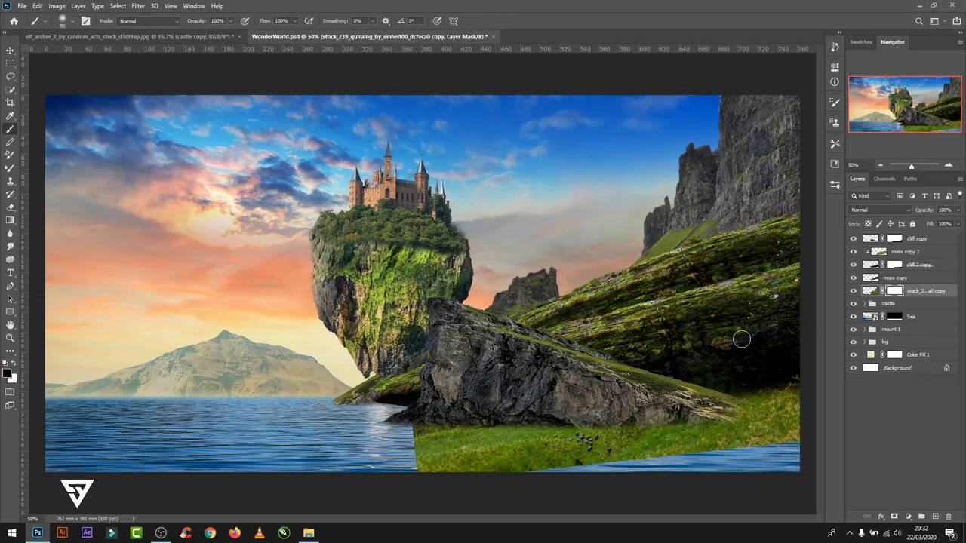
pyautogui.moveTo(461, 437); pyautogui.dragTo(777, 403)
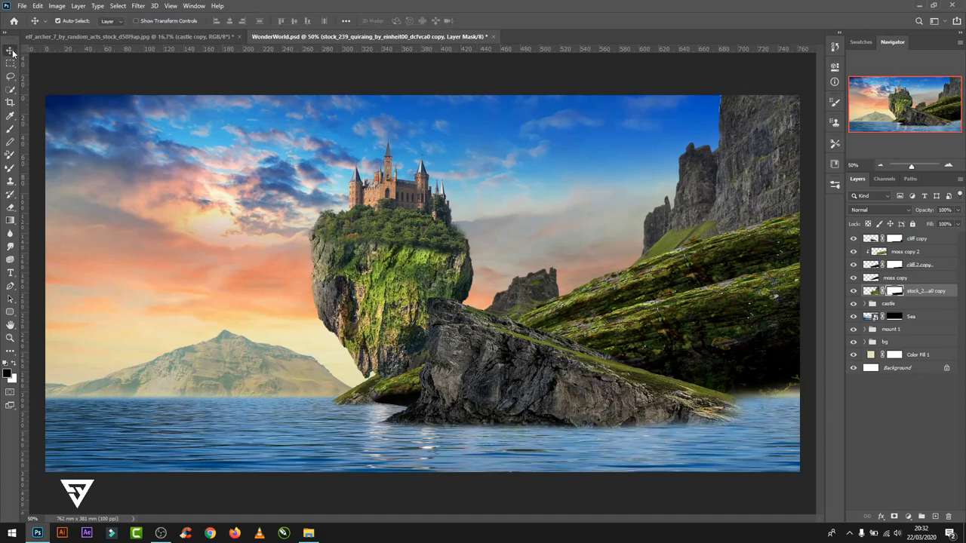
# - Check the reference artwork, then stretch moss copy 2's top edge upward
pyautogui.click(922, 6)
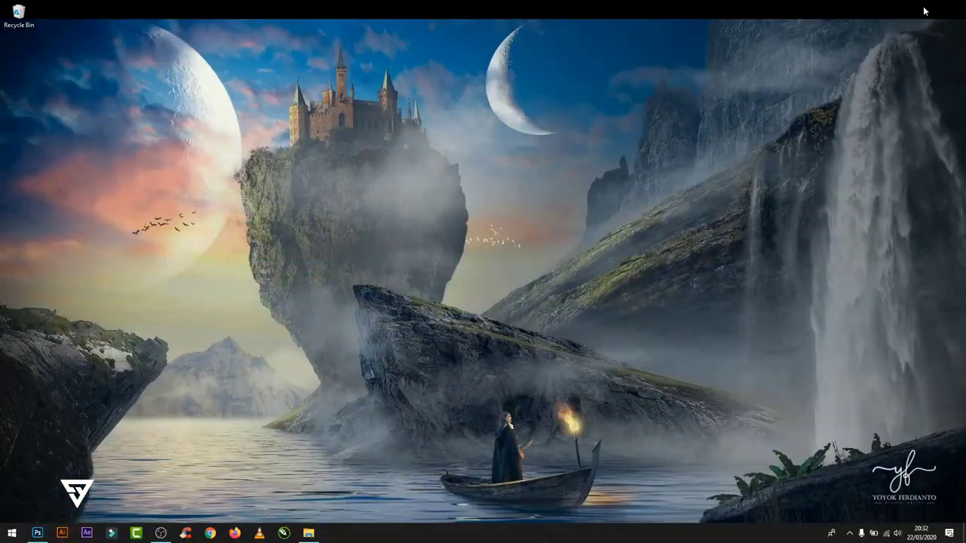
pyautogui.click(37, 532)
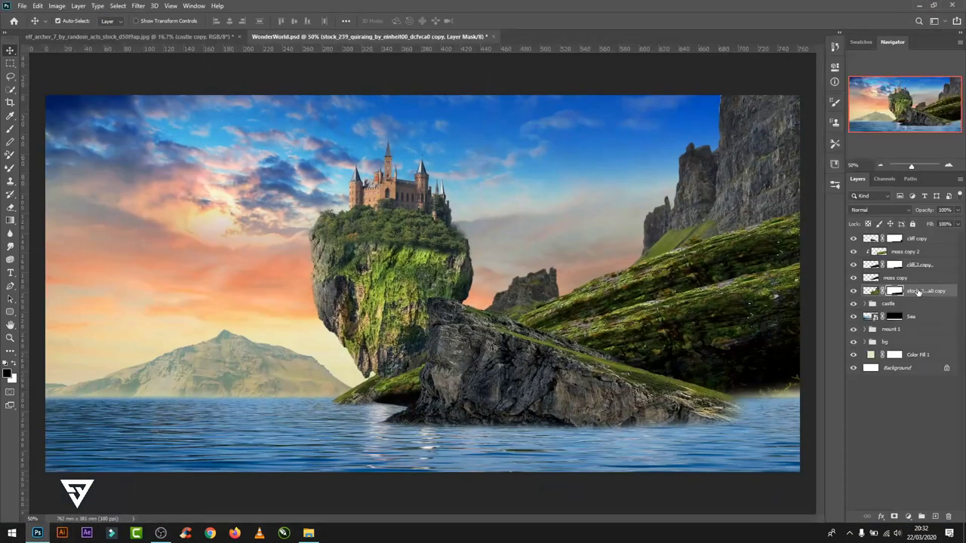
pyautogui.hotkey('ctrl', 't')
pyautogui.hotkey('ctrl', '+')
pyautogui.moveTo(483, 207); pyautogui.dragTo(446, 122)
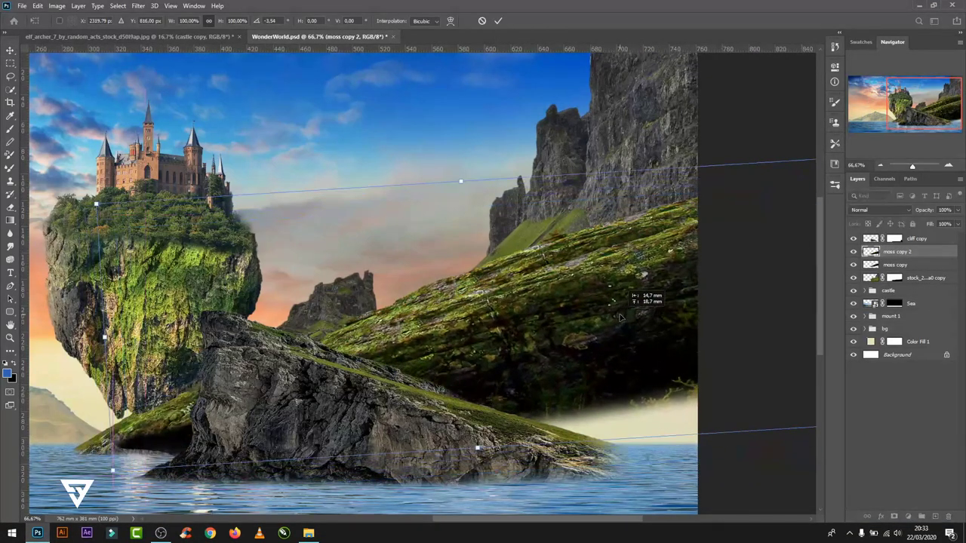
pyautogui.press('Return')
# - Recommit moss copy, then rotate moss copy 2 about 3.5° and reposition it
pyautogui.click(895, 265)
pyautogui.hotkey('ctrl', 't')
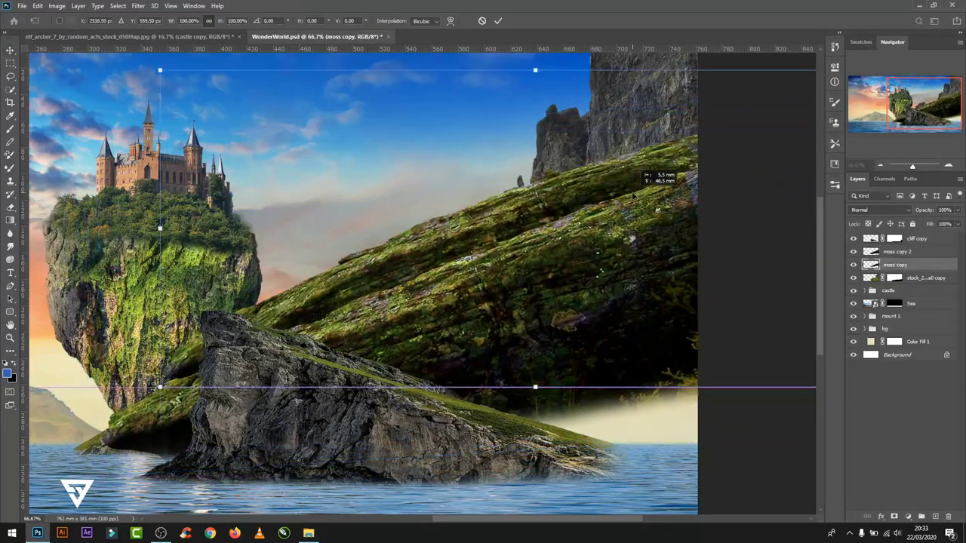
pyautogui.hotkey('ctrl', '-')
pyautogui.press('Return')
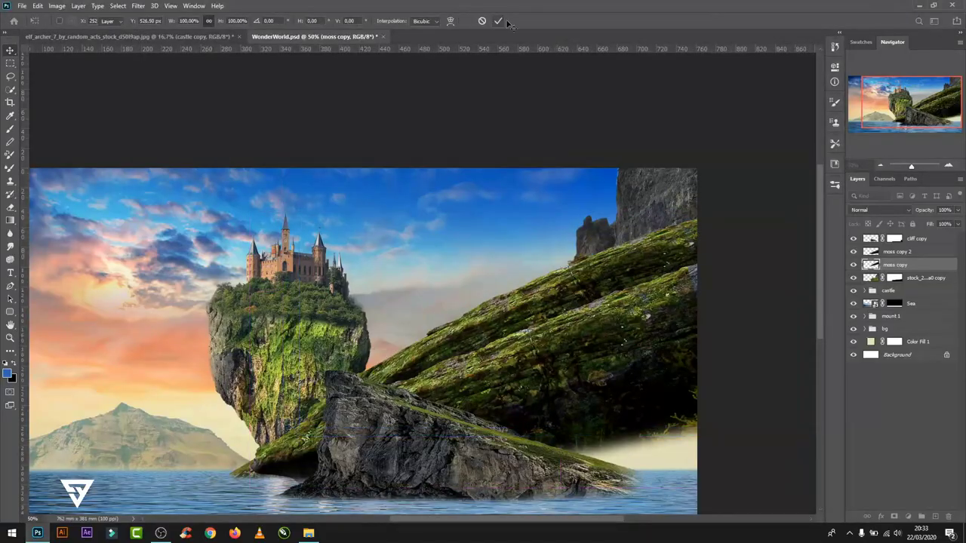
pyautogui.click(896, 251)
pyautogui.hotkey('ctrl', 't')
pyautogui.hotkey('ctrl', '-')
pyautogui.moveTo(596, 162); pyautogui.dragTo(586, 186)
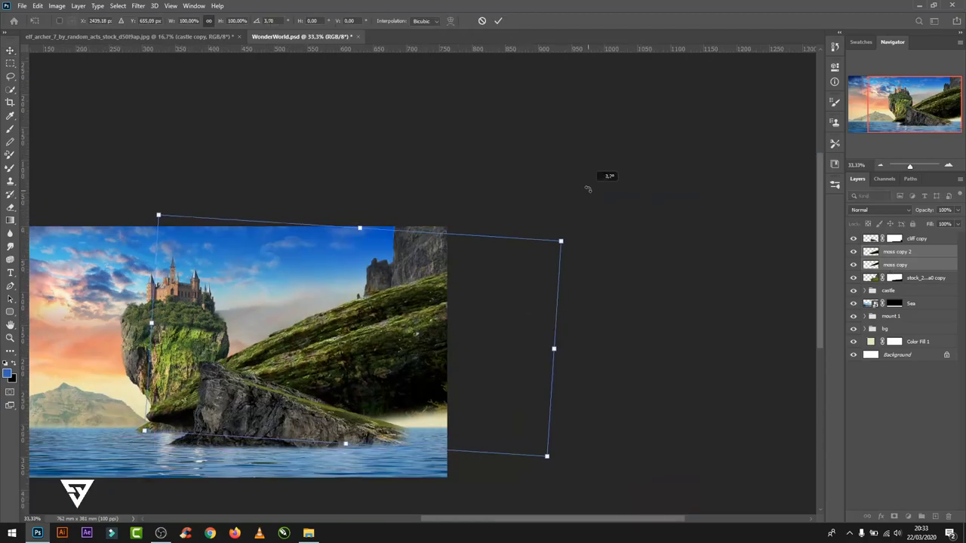
pyautogui.moveTo(504, 337); pyautogui.dragTo(519, 340)
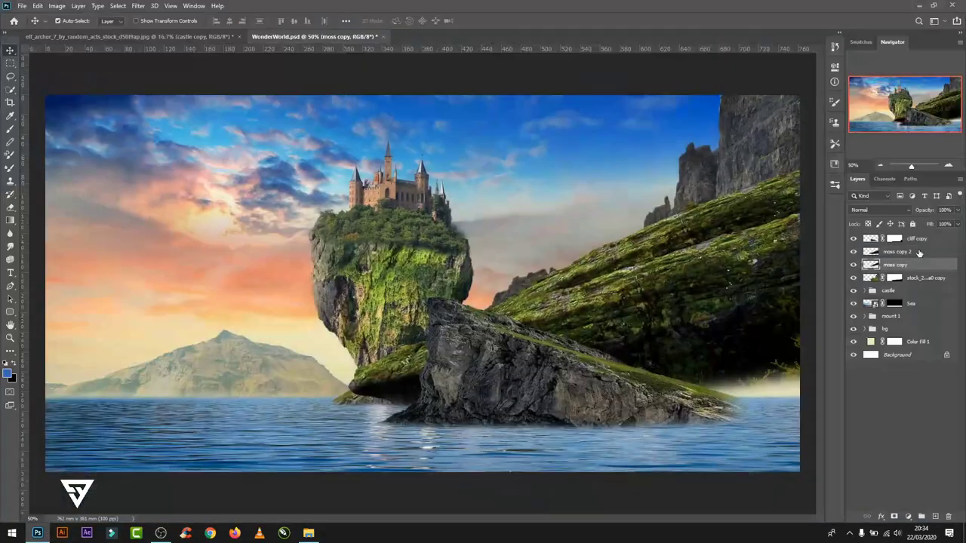
# - Place the Iceland waterfall photo into the scene as an embedded layer
pyautogui.click(21, 5)
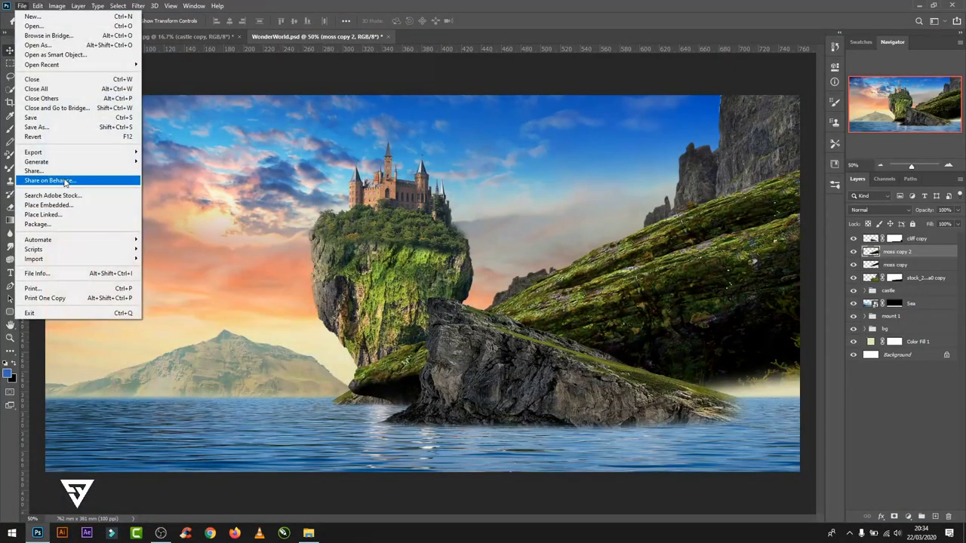
pyautogui.click(68, 205)
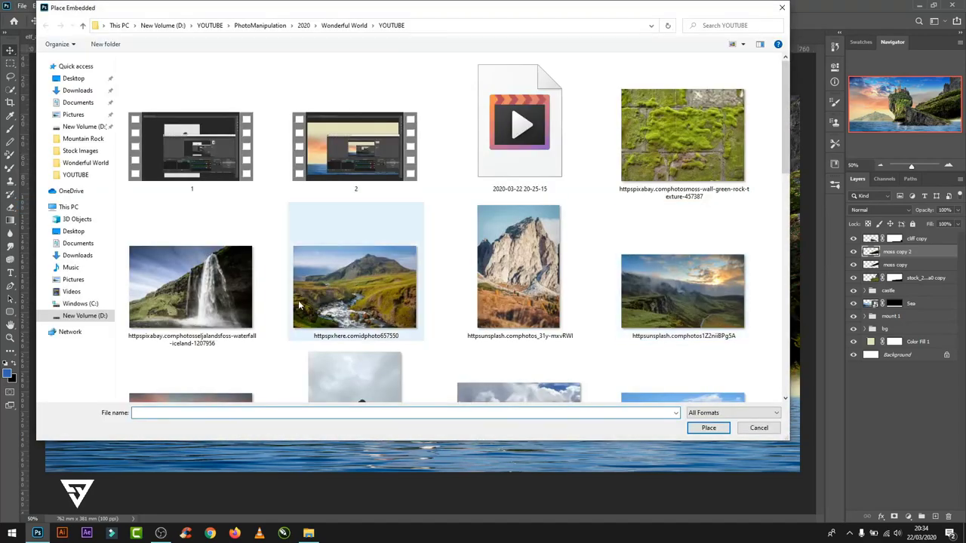
pyautogui.doubleClick(239, 284)
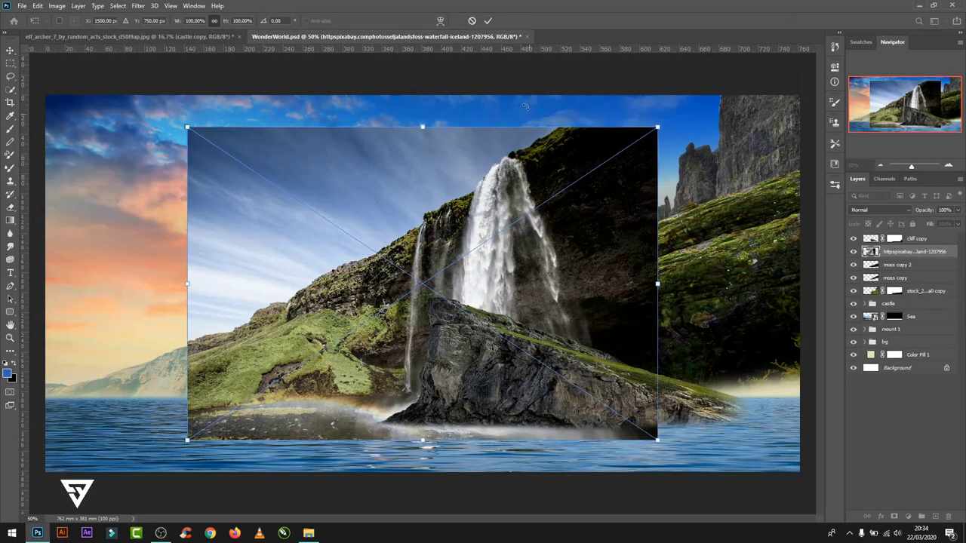
pyautogui.click(487, 22)
# - Mask out the waterfall photo's sky, then paint away its left edge and mossy bottom strip
pyautogui.press('w')
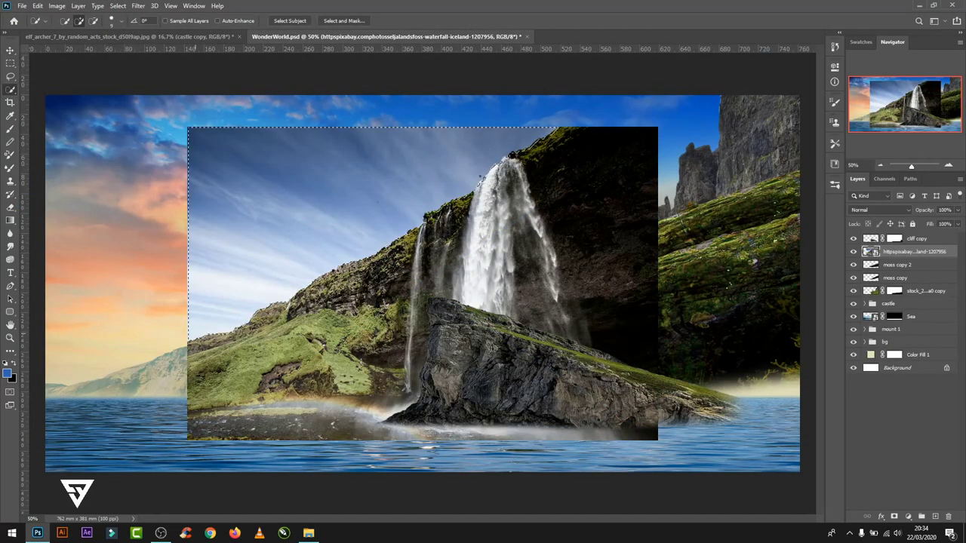
pyautogui.keyDown('ctrl'); pyautogui.click(871, 252); pyautogui.keyUp('ctrl')
pyautogui.click(894, 516)
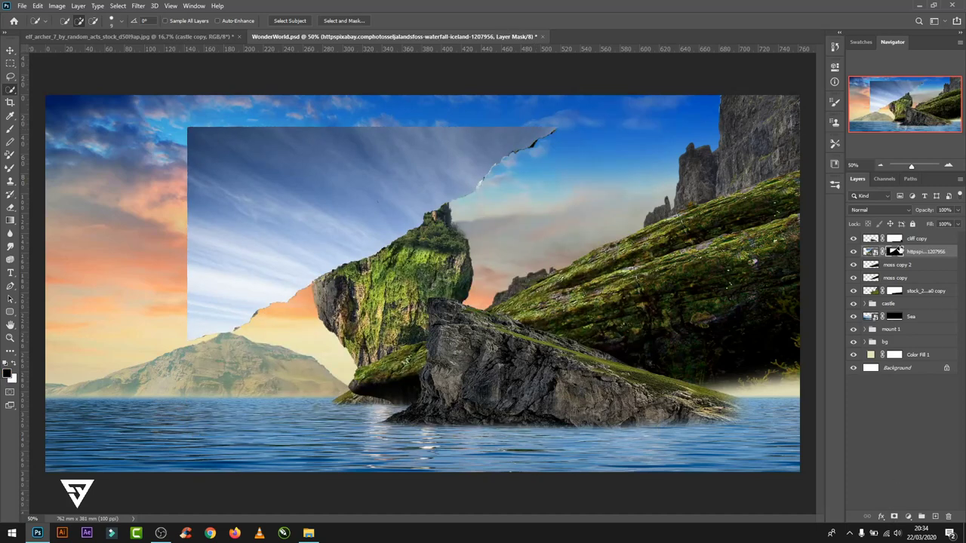
pyautogui.hotkey('ctrl', 'i')
pyautogui.press('b')
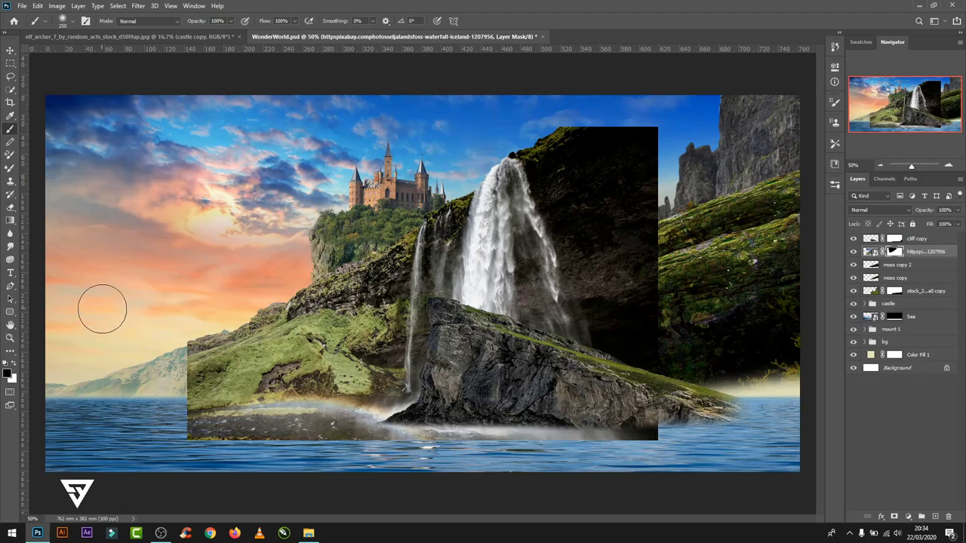
pyautogui.moveTo(181, 306)
pyautogui.mouseDown()
pyautogui.moveTo(204, 340)
pyautogui.moveTo(241, 362)
pyautogui.mouseUp()
pyautogui.moveTo(160, 459)
pyautogui.mouseDown()
pyautogui.moveTo(280, 308)
pyautogui.moveTo(347, 287)
pyautogui.moveTo(254, 381)
pyautogui.moveTo(355, 429)
pyautogui.moveTo(634, 445)
pyautogui.moveTo(455, 447)
pyautogui.mouseUp()
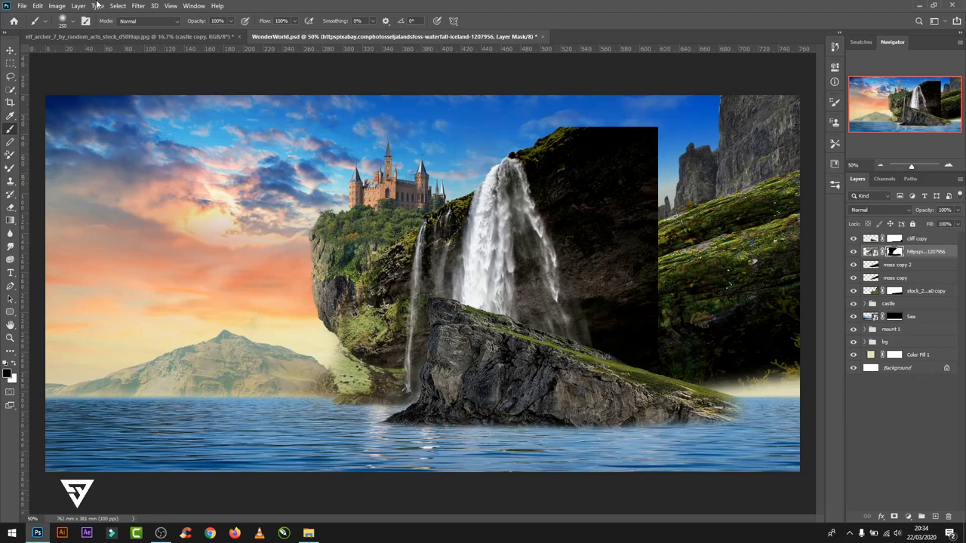
# - Rasterize the waterfall layer, apply its mask, and move it to the right side
pyautogui.click(10, 50)
pyautogui.rightClick(911, 255)
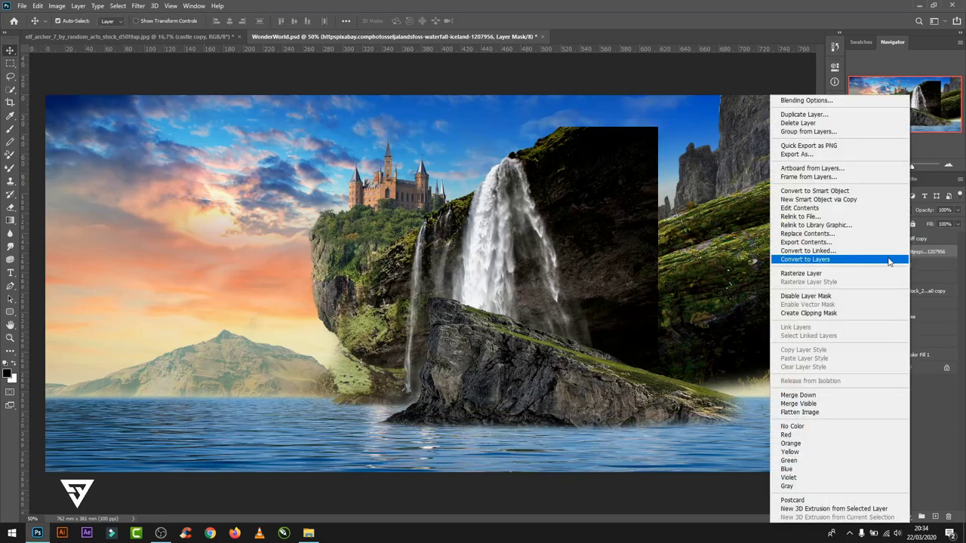
pyautogui.click(881, 272)
pyautogui.rightClick(894, 251)
pyautogui.click(890, 282)
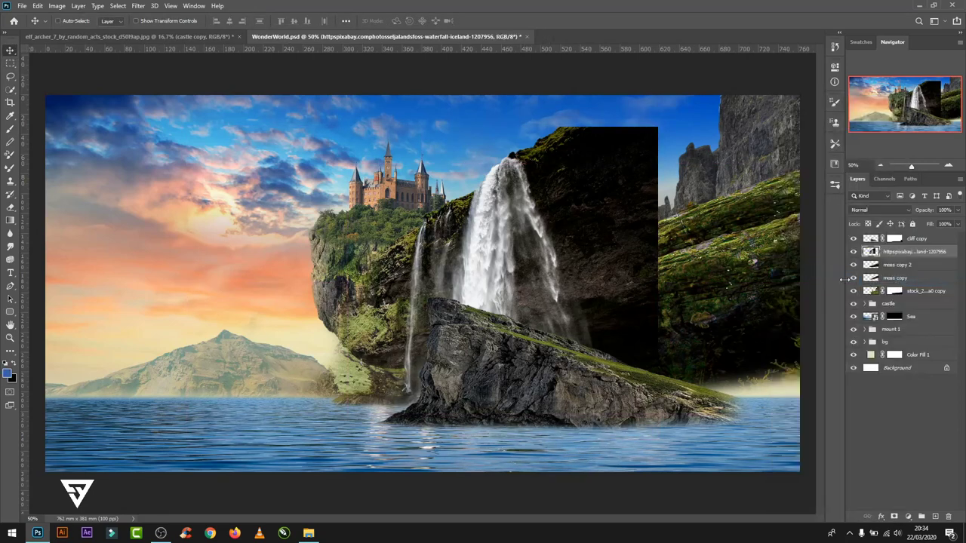
pyautogui.hotkey('ctrl', 't')
pyautogui.moveTo(537, 207); pyautogui.dragTo(784, 214)
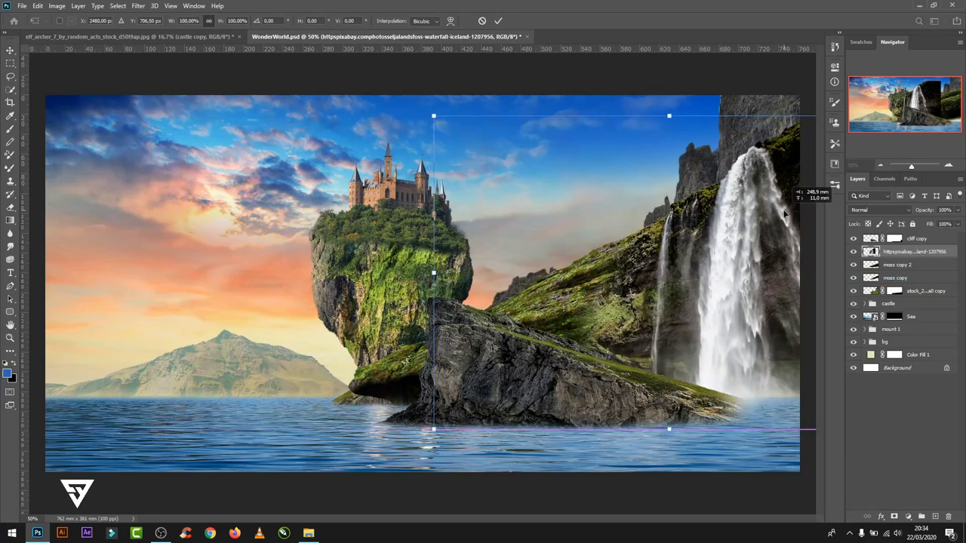
pyautogui.click(497, 23)
# - Move the waterfall above cliff copy, stretch it down into the sea and tilt it about 1°
pyautogui.scroll(1, 563, 333)
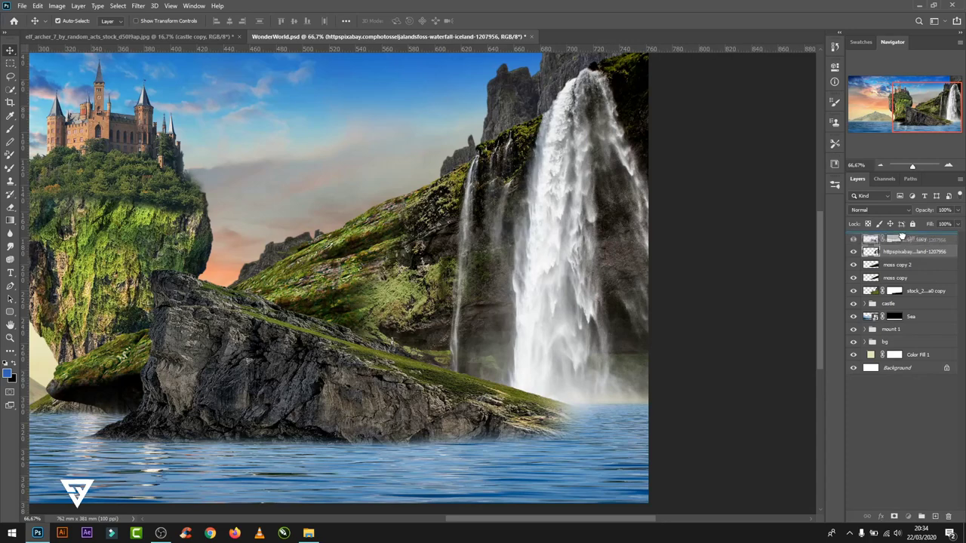
pyautogui.moveTo(908, 254); pyautogui.dragTo(903, 238)
pyautogui.hotkey('ctrl', 't')
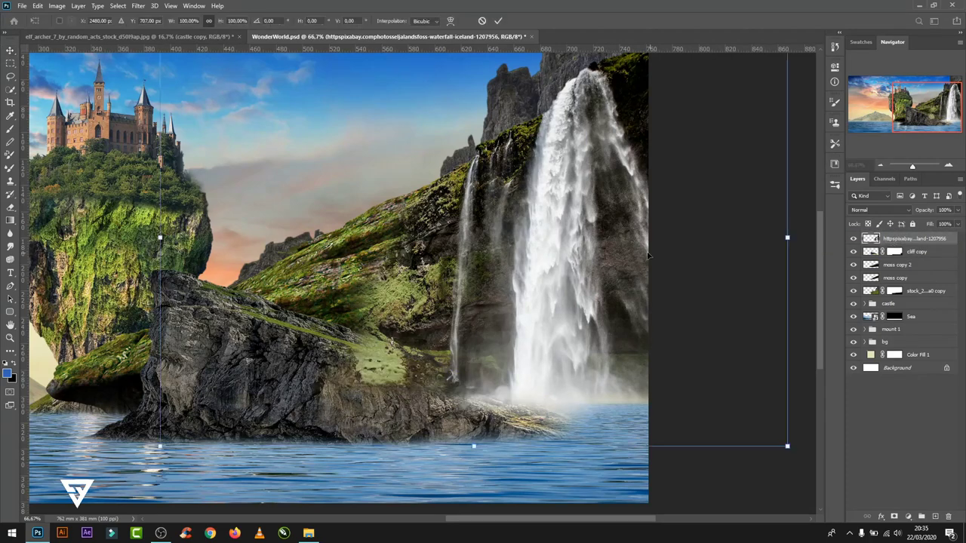
pyautogui.keyDown('alt'); pyautogui.scroll(-1, 351, 416); pyautogui.keyUp('alt')
pyautogui.moveTo(351, 416); pyautogui.dragTo(342, 462)
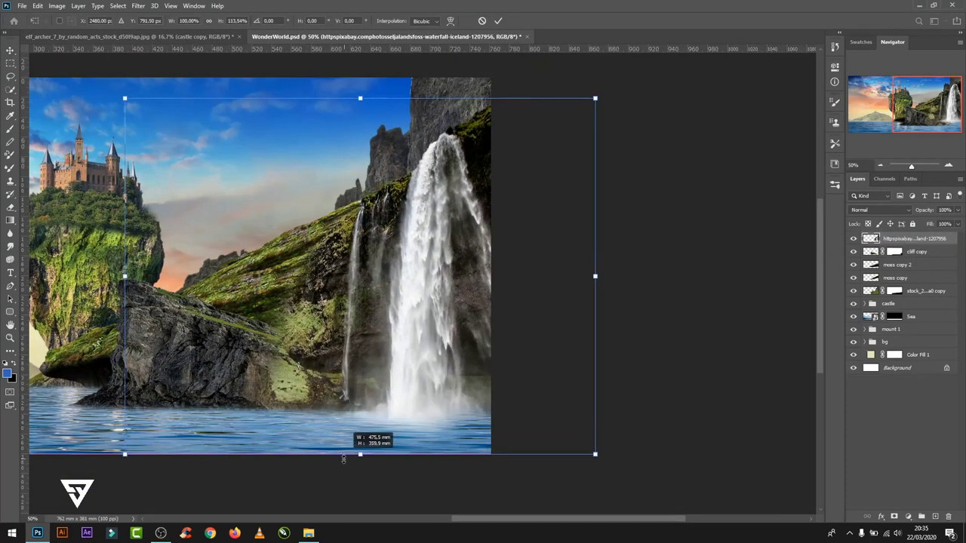
pyautogui.moveTo(646, 129); pyautogui.dragTo(643, 123)
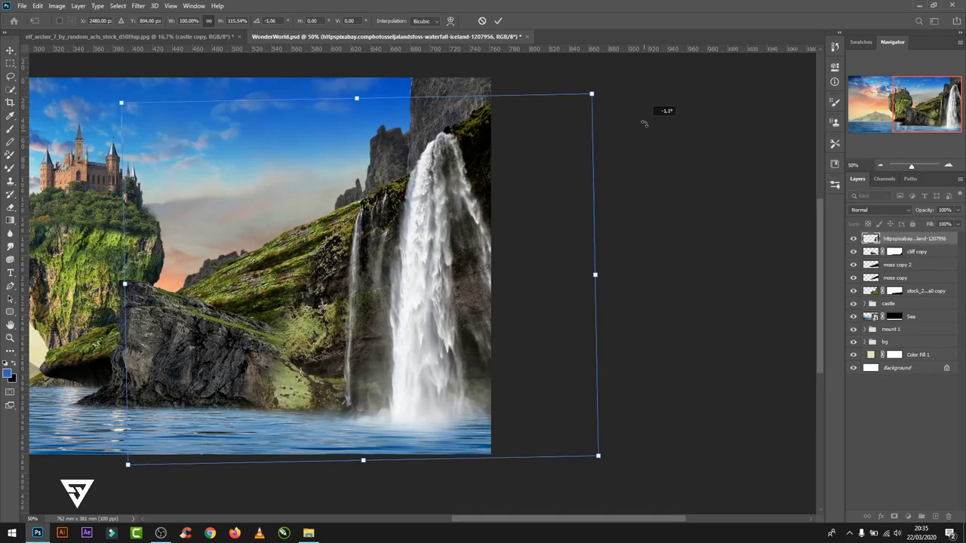
pyautogui.moveTo(483, 212); pyautogui.dragTo(476, 217)
pyautogui.click(497, 21)
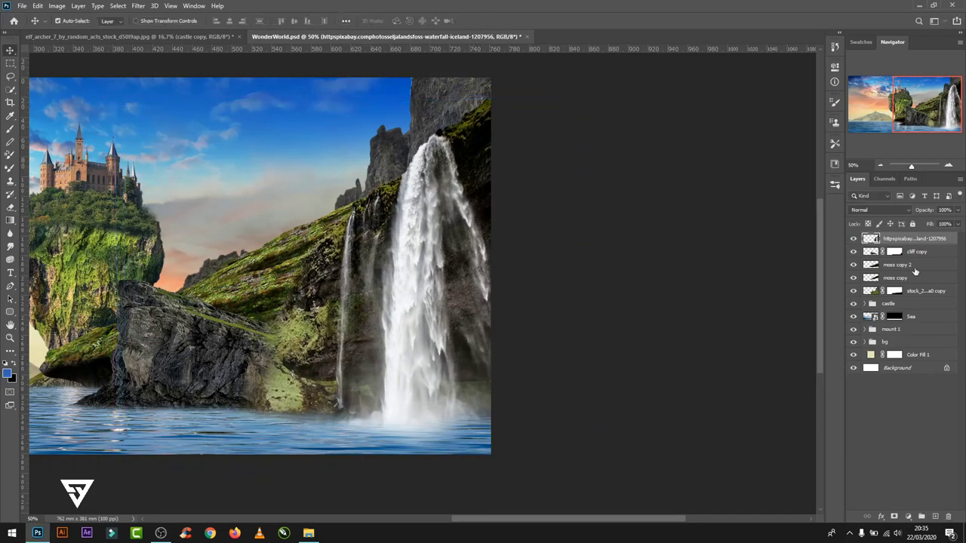
# - Keep the blend mode at Normal and rename the layer 'waterfall'
pyautogui.click(873, 209)
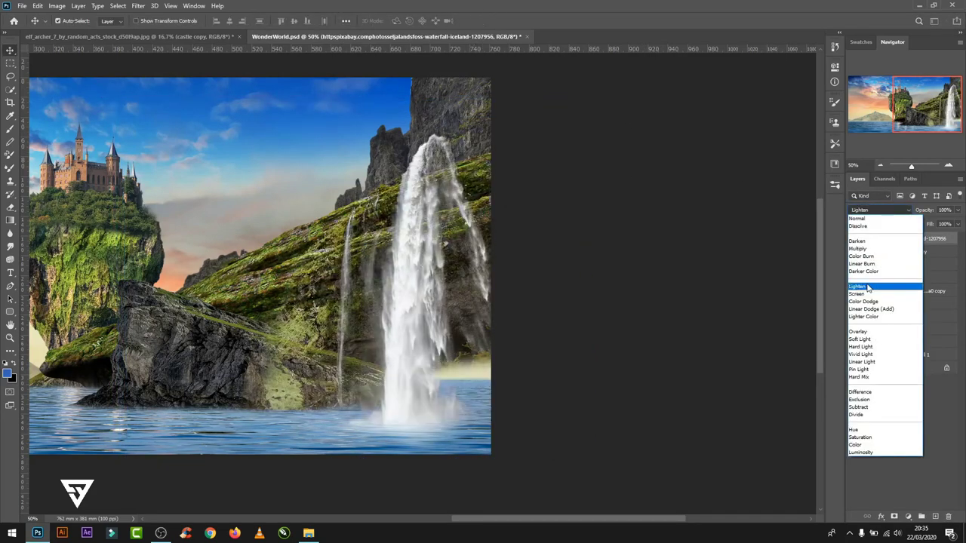
pyautogui.click(859, 218)
pyautogui.doubleClick(904, 240)
pyautogui.write('waterfall')
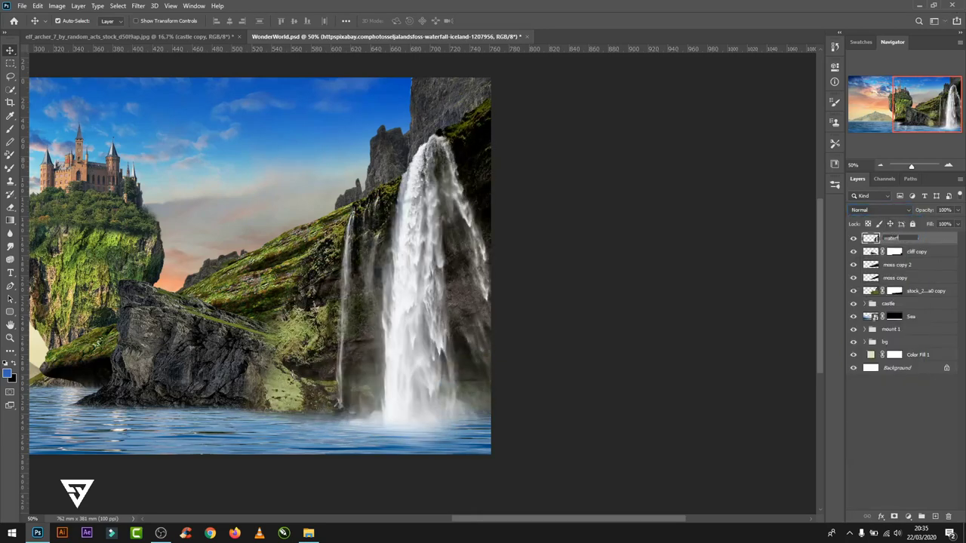
pyautogui.press('Return')
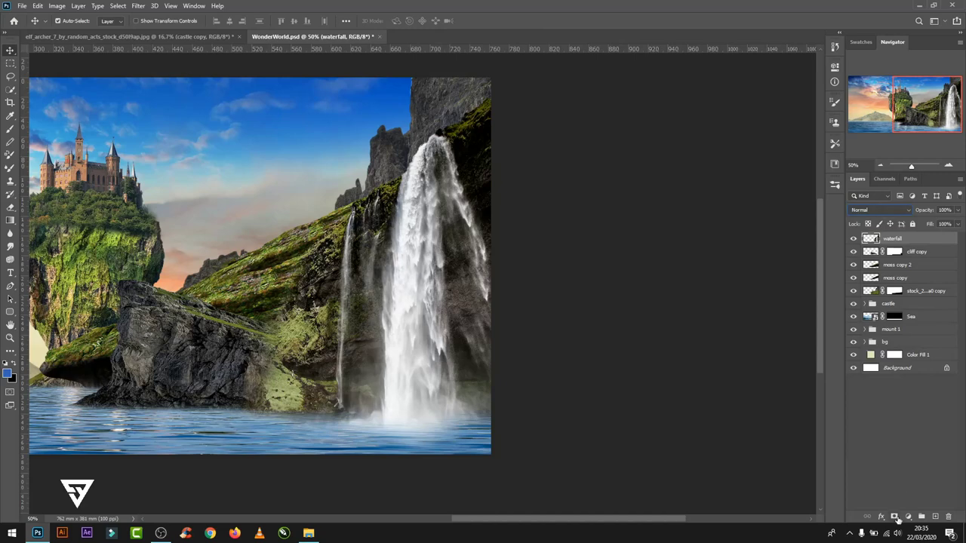
# - Mask the waterfall layer, hiding the mossy slope and softly blending around the waterfall at 22% opacity
pyautogui.click(895, 517)
pyautogui.press('b')
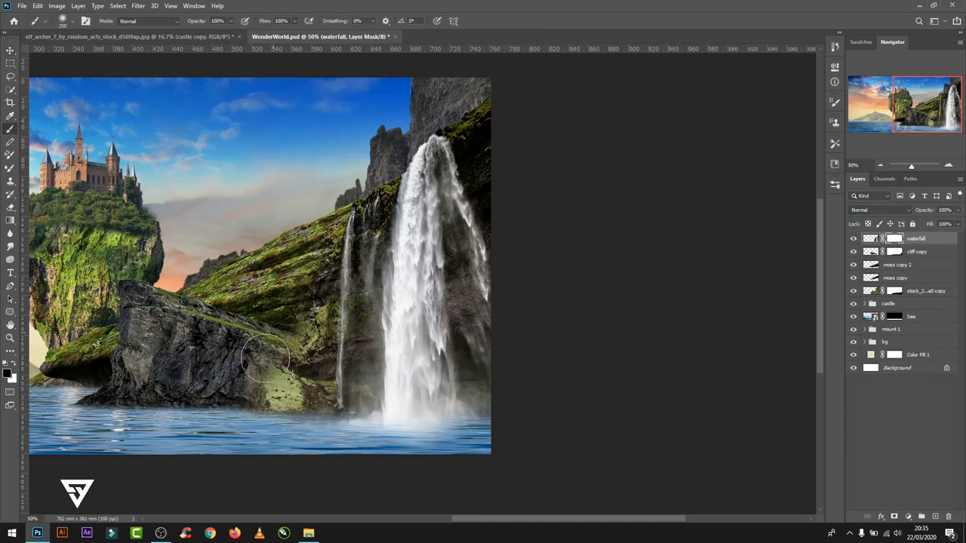
pyautogui.moveTo(309, 242); pyautogui.dragTo(325, 392)
pyautogui.hotkey('ctrl', '+')
pyautogui.scroll(-3, 237, 216)
pyautogui.press('2')
pyautogui.press('2')
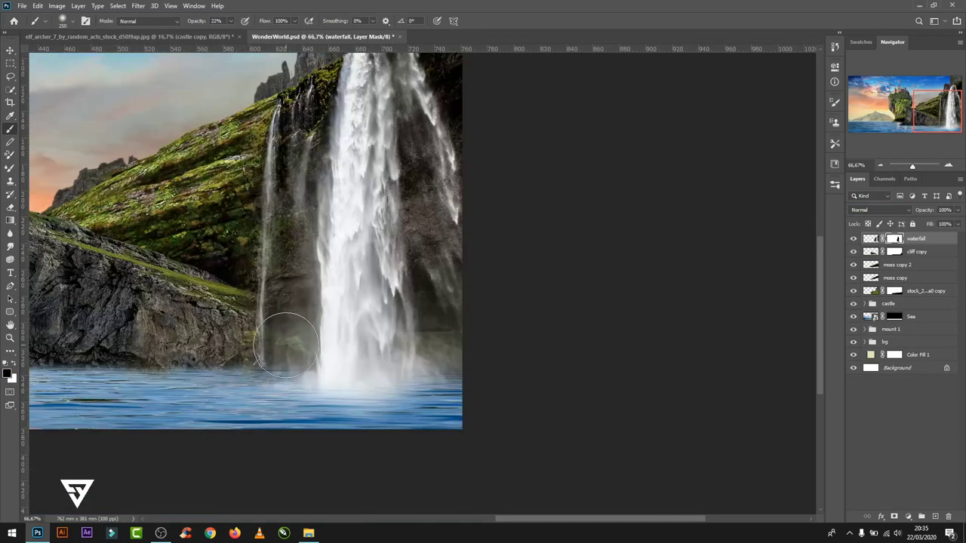
pyautogui.moveTo(276, 327); pyautogui.dragTo(294, 263)
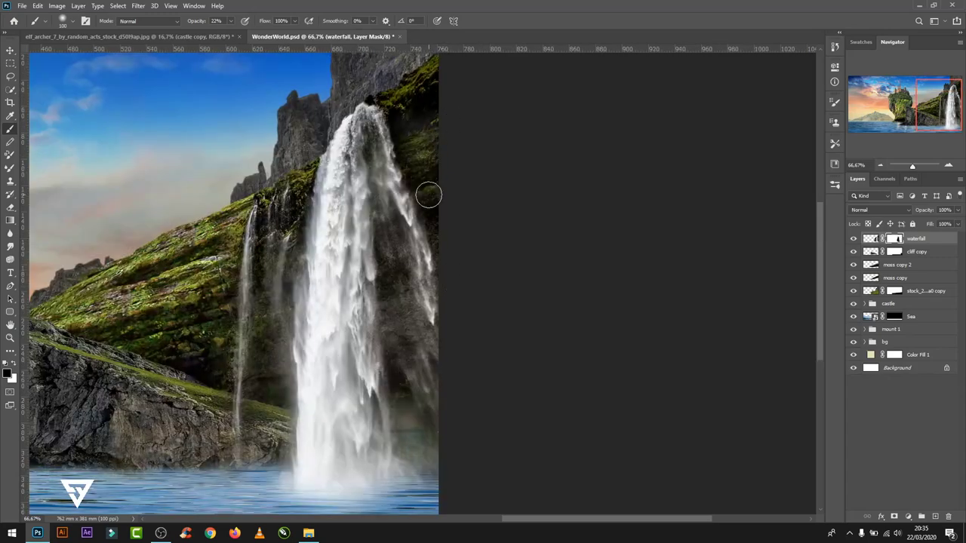
pyautogui.hotkey('ctrl', '0')
# - Stretch the castle rock taller and move it below the castle group in the stack
pyautogui.click(925, 290)
pyautogui.hotkey('ctrl', 't')
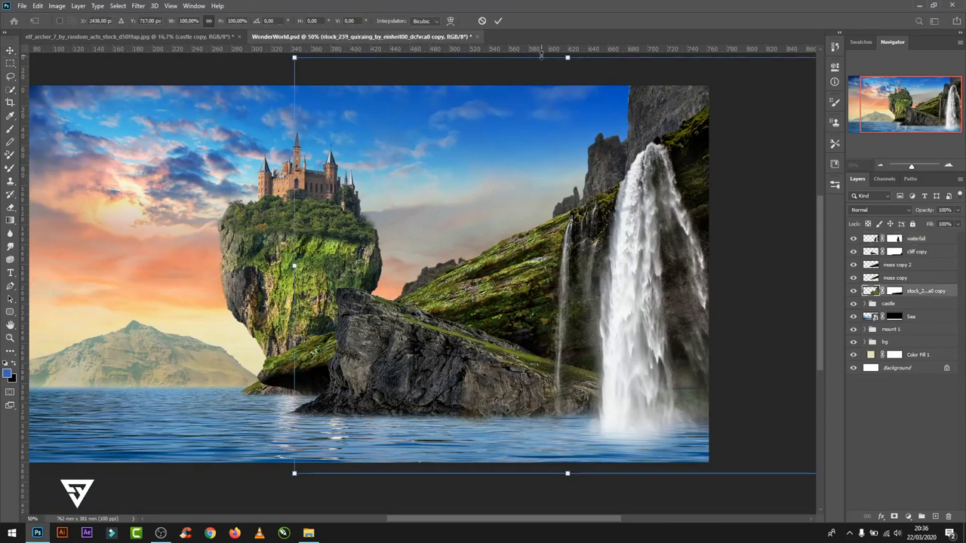
pyautogui.moveTo(567, 199); pyautogui.dragTo(574, 99)
pyautogui.press('Return')
pyautogui.moveTo(925, 291); pyautogui.dragTo(913, 309)
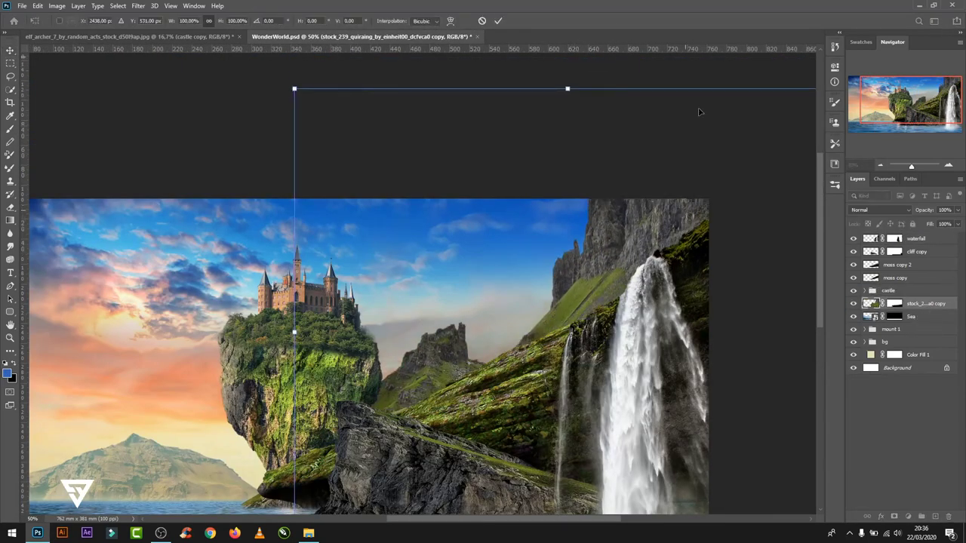
pyautogui.hotkey('ctrl', '-')
# - Place the misty mountain-ridge photo as an embedded layer above the waterfall layer
pyautogui.click(925, 240)
pyautogui.click(22, 5)
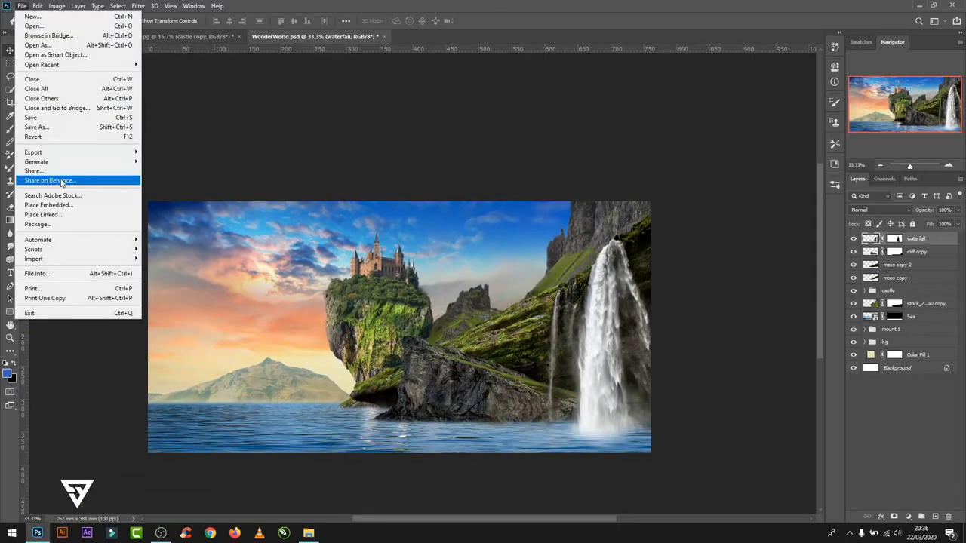
pyautogui.click(64, 205)
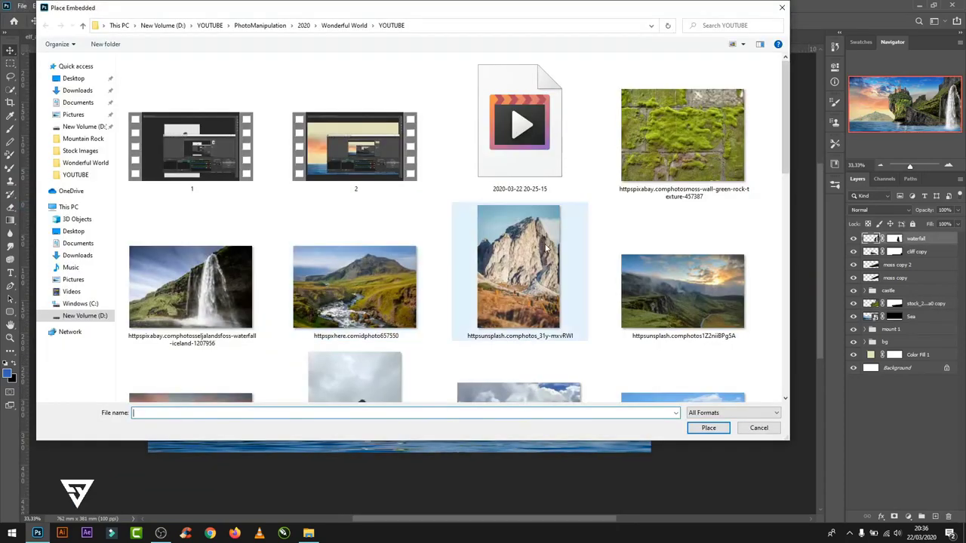
pyautogui.click(355, 286)
pyautogui.scroll(-1, 409, 323)
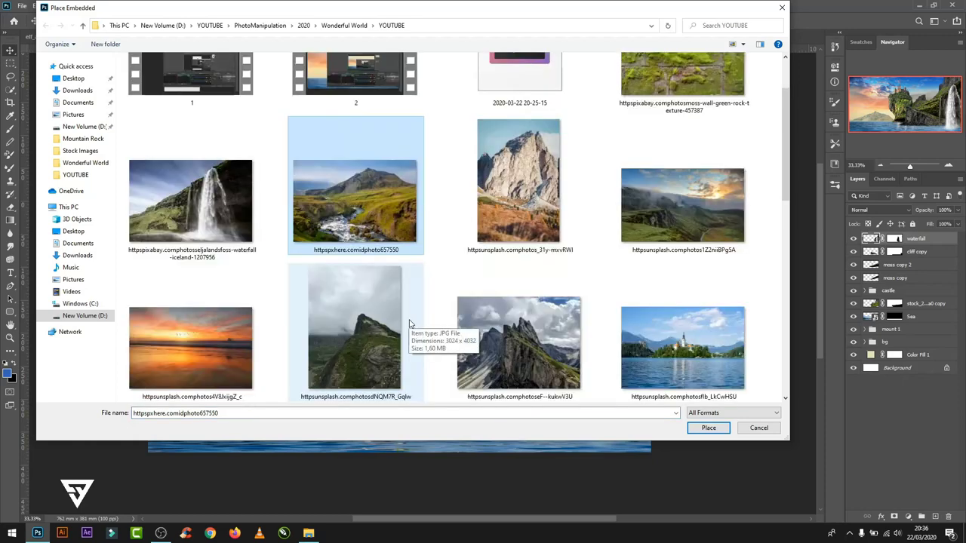
pyautogui.doubleClick(374, 329)
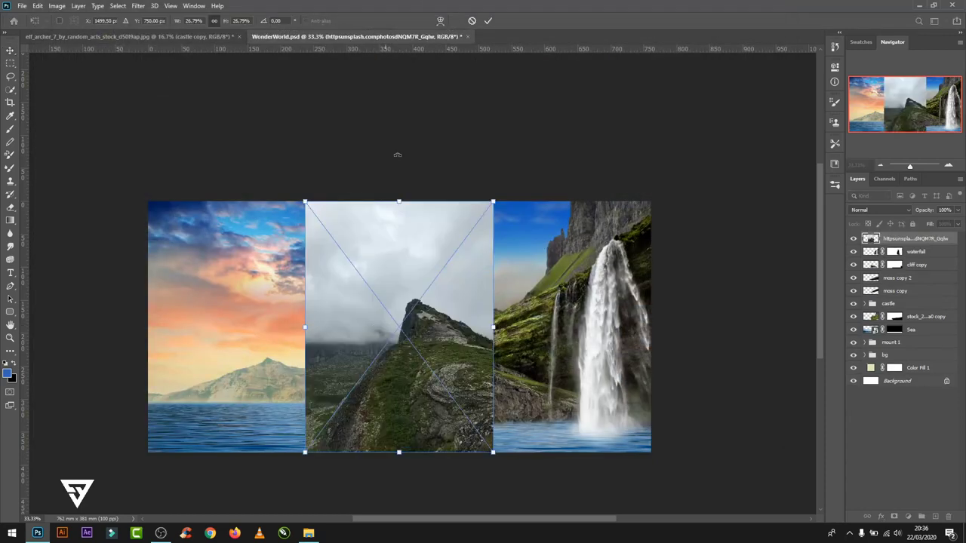
pyautogui.click(487, 21)
# - Select and mask the green ridge, refine it into a new layer, and delete the original
pyautogui.press('w')
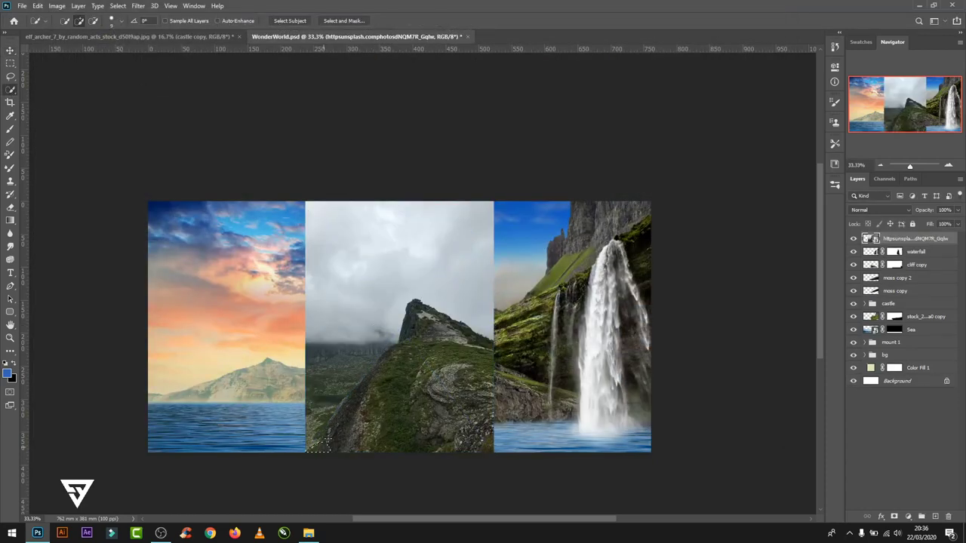
pyautogui.hotkey('ctrl', '+')
pyautogui.hotkey('ctrl', '+')
pyautogui.hotkey('ctrl', '+')
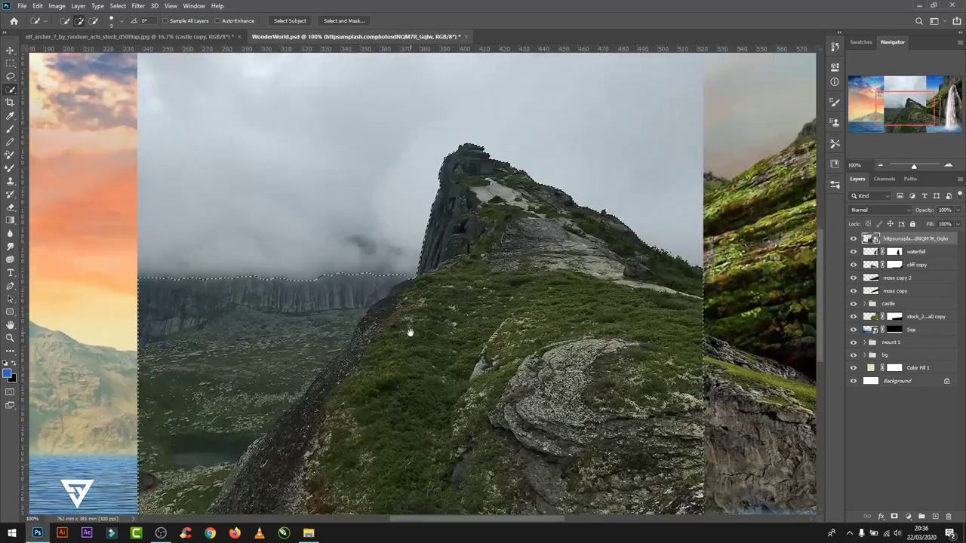
pyautogui.press('l')
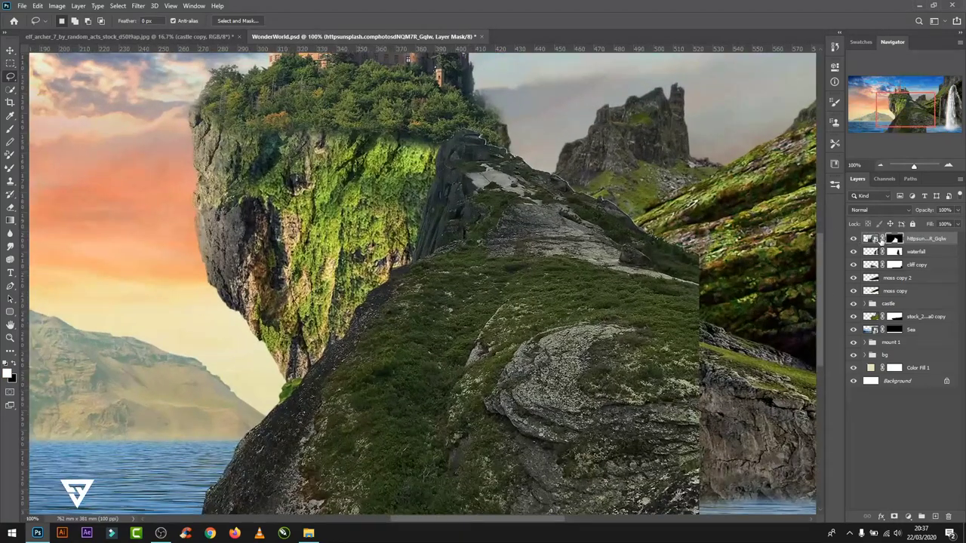
pyautogui.rightClick(893, 239)
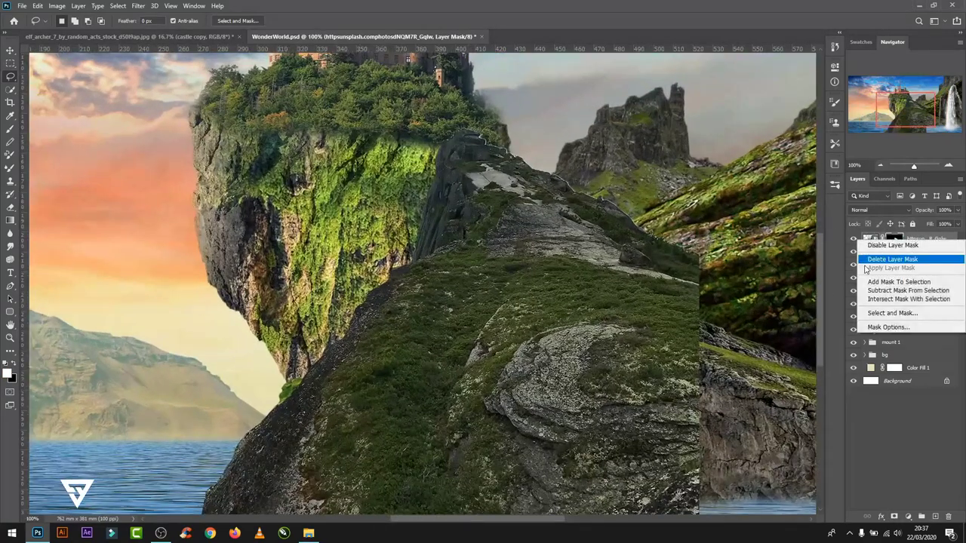
pyautogui.click(894, 312)
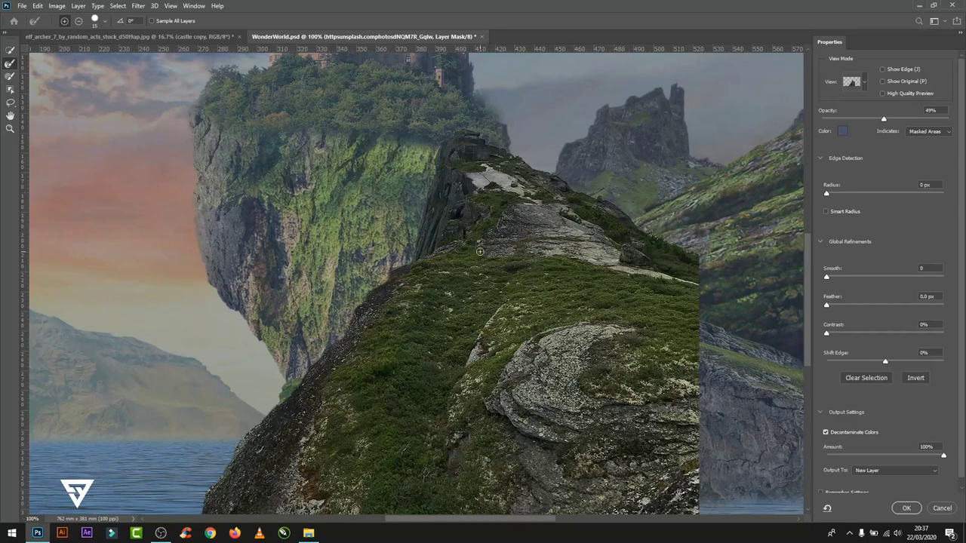
pyautogui.click(903, 508)
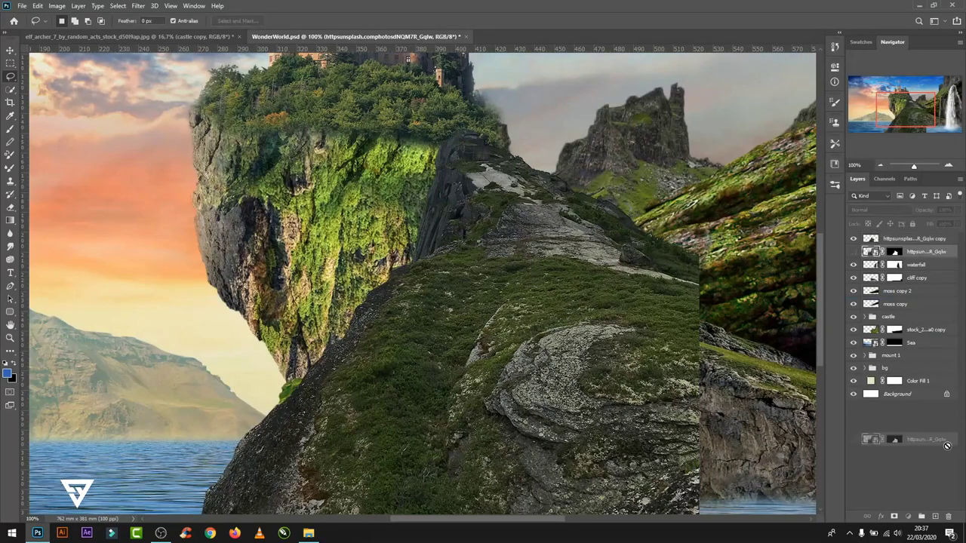
pyautogui.click(952, 517)
pyautogui.hotkey('ctrl', '-')
pyautogui.hotkey('ctrl', '-')
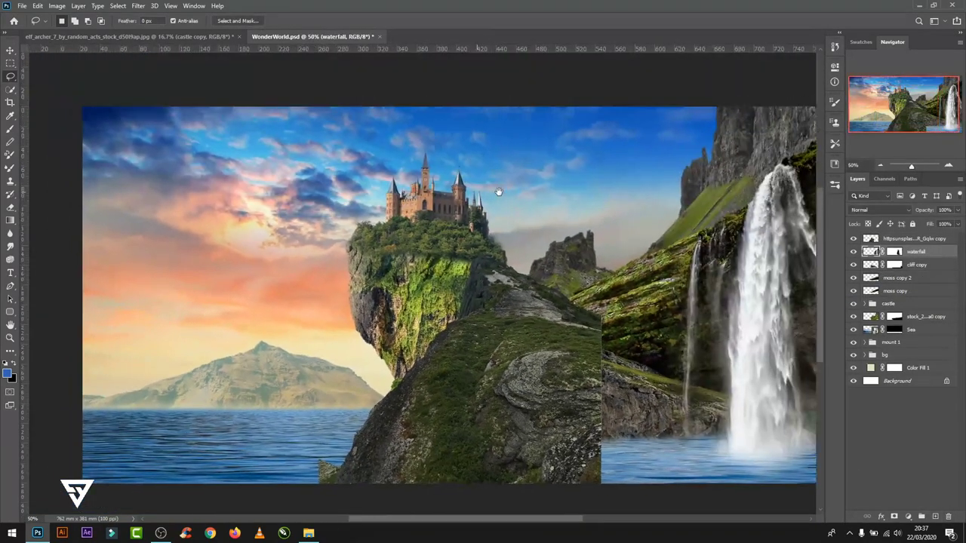
# - Select the cut-out ridge layer and flip it horizontally
pyautogui.hotkey('ctrl', 't')
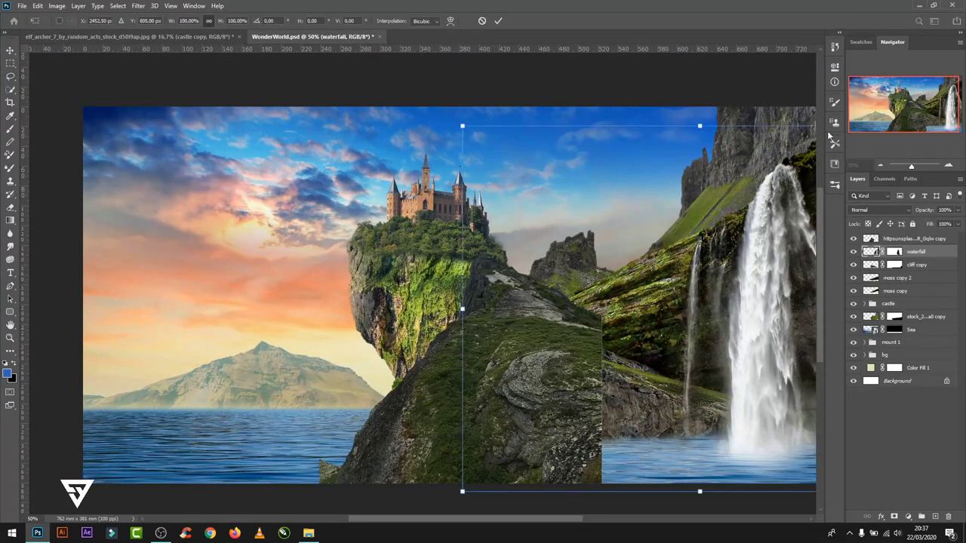
pyautogui.click(497, 21)
pyautogui.click(913, 239)
pyautogui.hotkey('ctrl', 't')
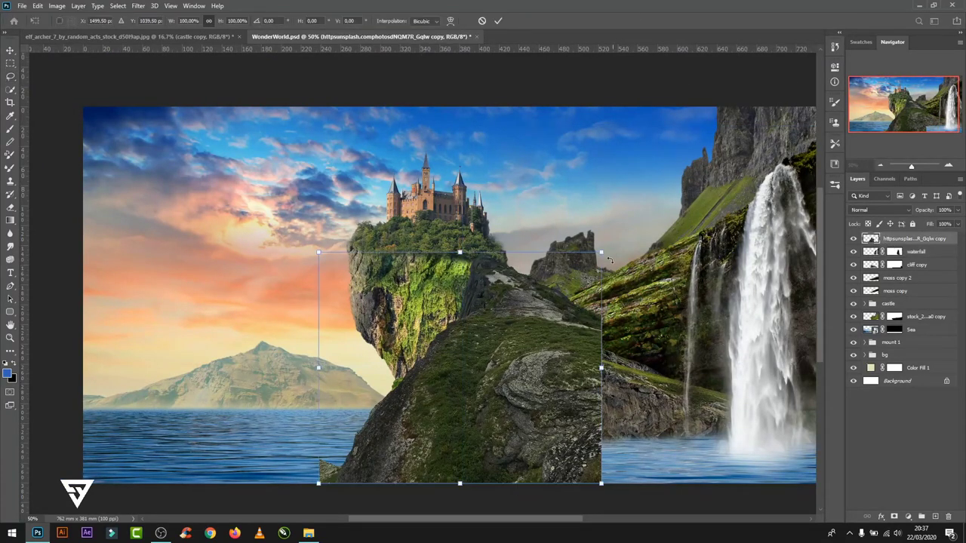
pyautogui.rightClick(558, 309)
pyautogui.click(587, 477)
# - Move, rotate and enlarge the ridge into a tilted cliff at the lower left
pyautogui.moveTo(507, 419); pyautogui.dragTo(236, 468)
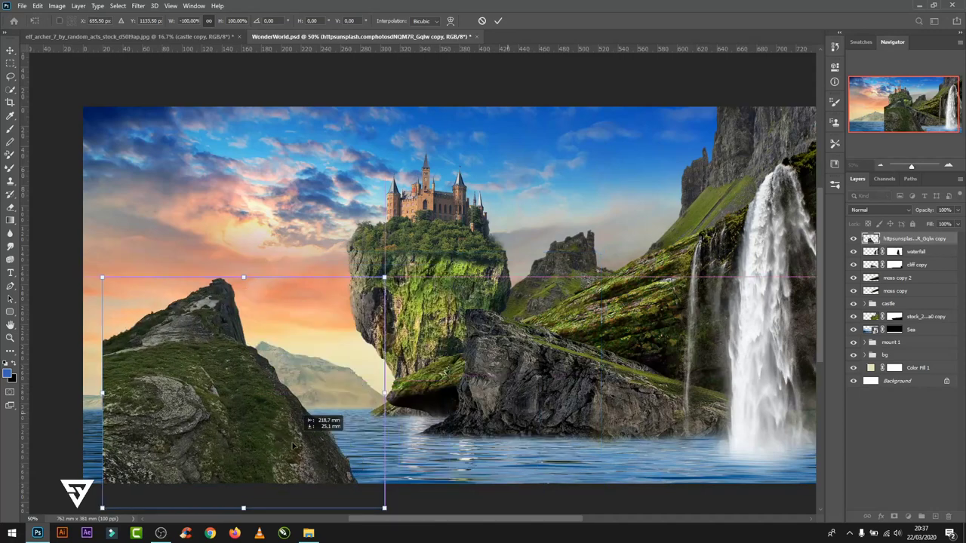
pyautogui.moveTo(336, 291); pyautogui.dragTo(355, 378)
pyautogui.moveTo(302, 423); pyautogui.dragTo(248, 422)
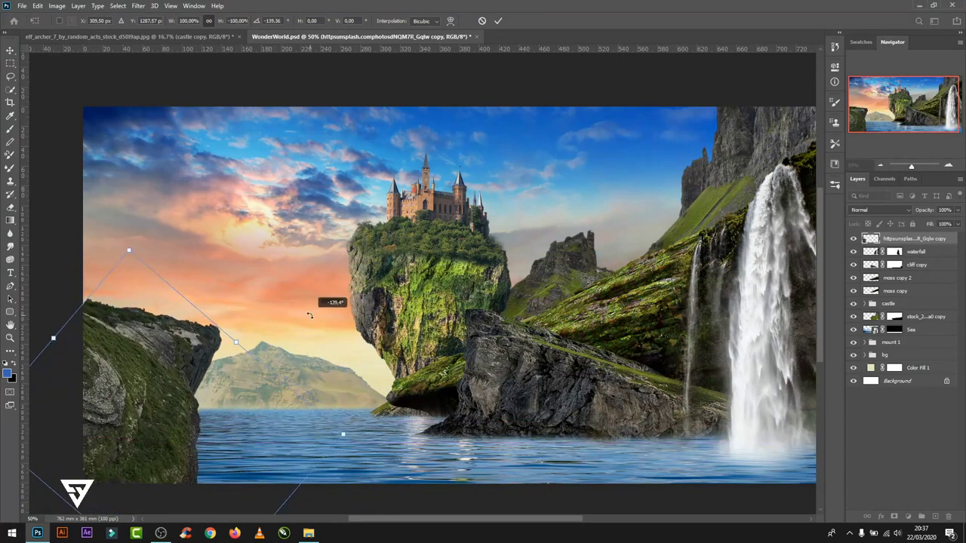
pyautogui.moveTo(226, 350)
pyautogui.mouseDown()
pyautogui.moveTo(252, 343)
pyautogui.moveTo(302, 296)
pyautogui.mouseUp()
pyautogui.moveTo(233, 393); pyautogui.dragTo(230, 407)
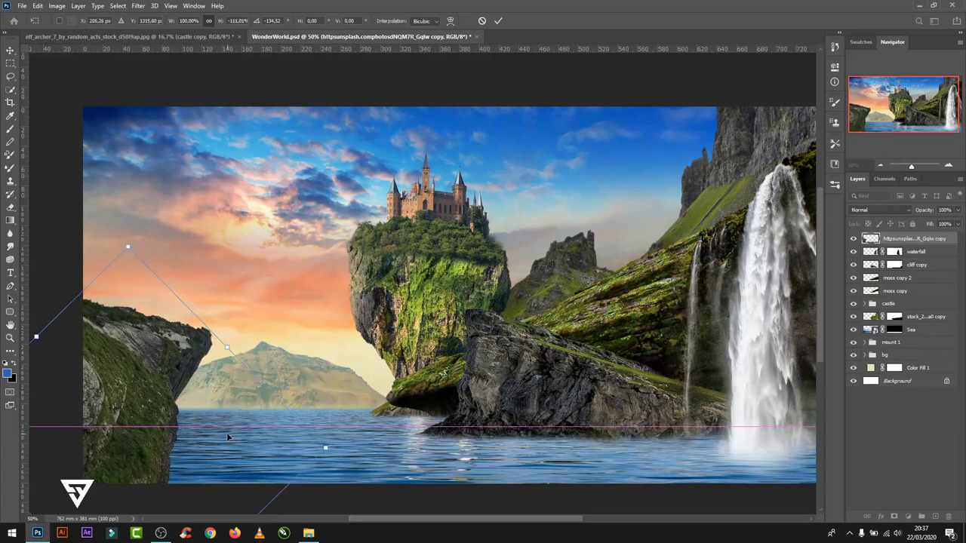
pyautogui.click(497, 20)
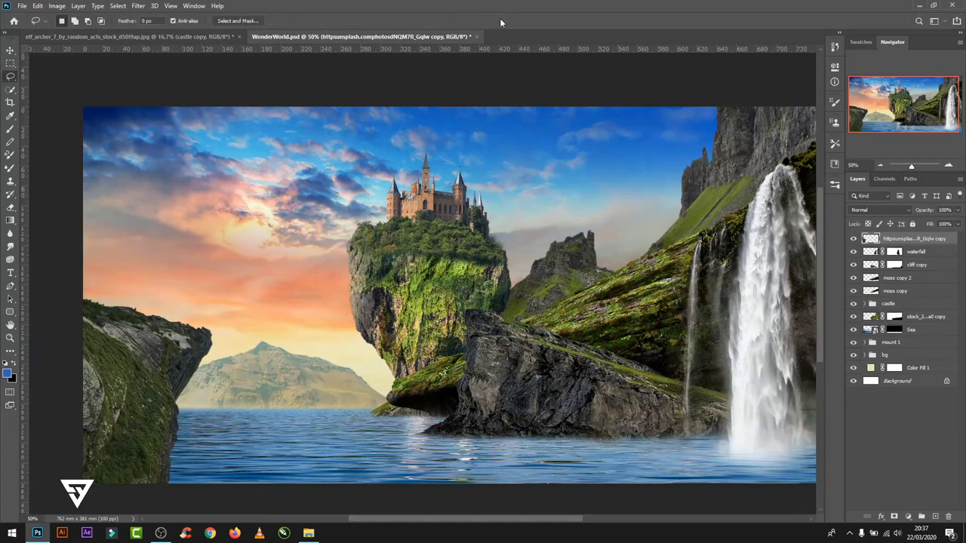
# - Place the precut rock cliff image as an embedded layer
pyautogui.click(23, 6)
pyautogui.click(67, 205)
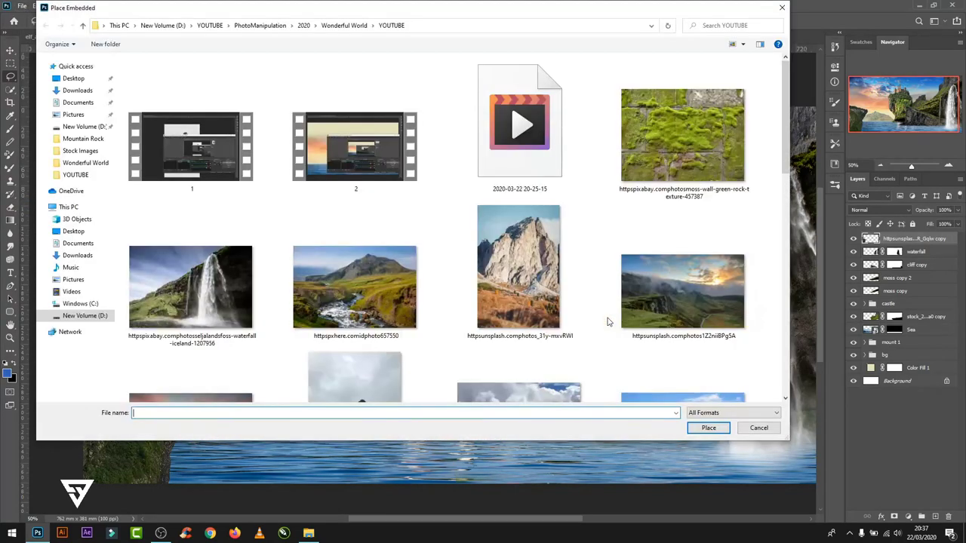
pyautogui.scroll(-1, 491, 302)
pyautogui.scroll(-2, 498, 302)
pyautogui.scroll(-3, 541, 311)
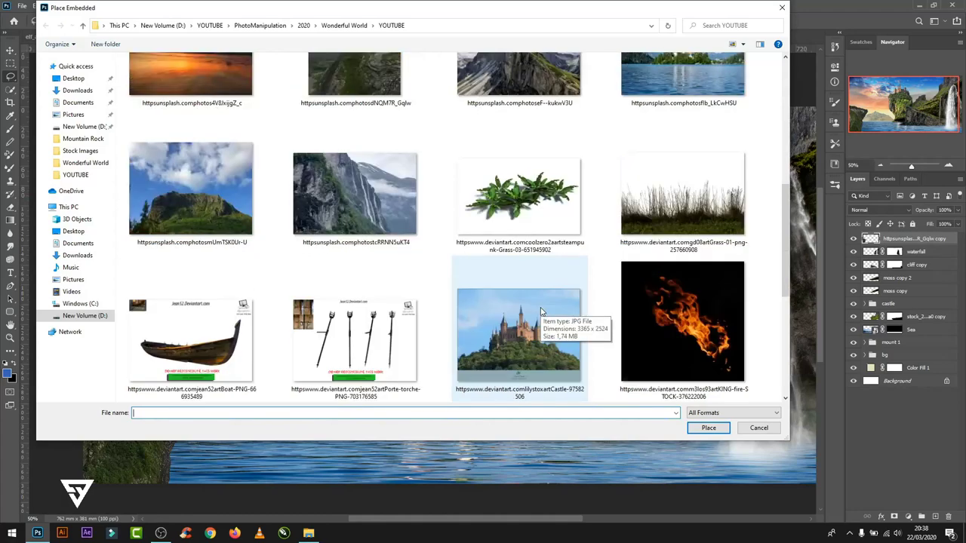
pyautogui.scroll(-2, 540, 311)
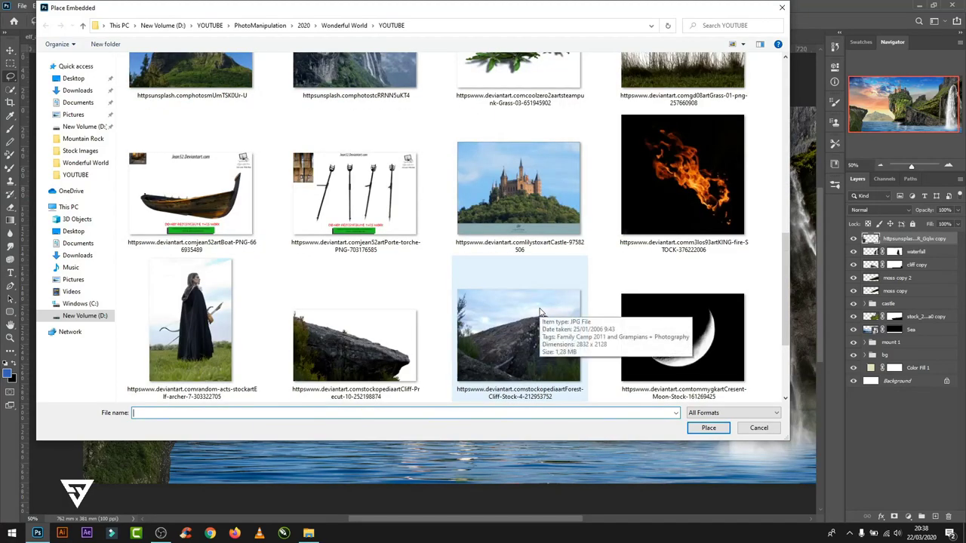
pyautogui.doubleClick(355, 344)
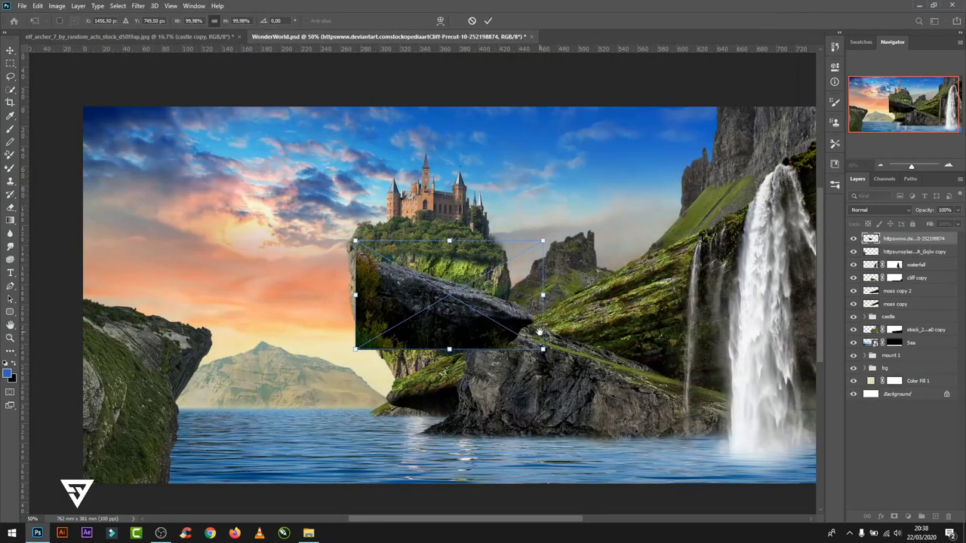
# - Flip the rock horizontally and scale it into the bottom right beneath the waterfall
pyautogui.rightClick(347, 249)
pyautogui.click(366, 409)
pyautogui.moveTo(353, 238)
pyautogui.mouseDown()
pyautogui.moveTo(669, 398)
pyautogui.moveTo(623, 395)
pyautogui.mouseUp()
pyautogui.moveTo(674, 345); pyautogui.dragTo(782, 280)
pyautogui.moveTo(744, 390)
pyautogui.mouseDown()
pyautogui.moveTo(677, 375)
pyautogui.moveTo(694, 381)
pyautogui.mouseUp()
pyautogui.moveTo(731, 296); pyautogui.dragTo(727, 347)
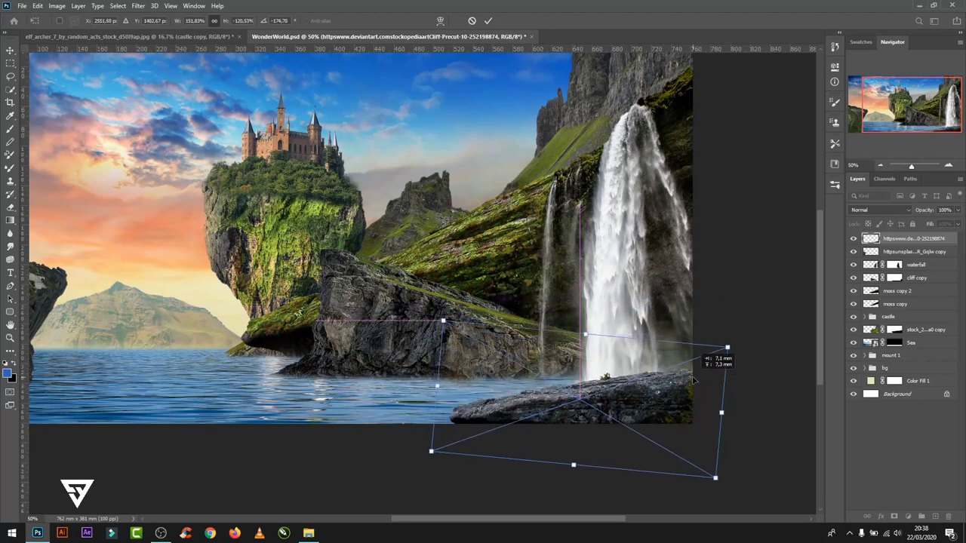
pyautogui.click(488, 20)
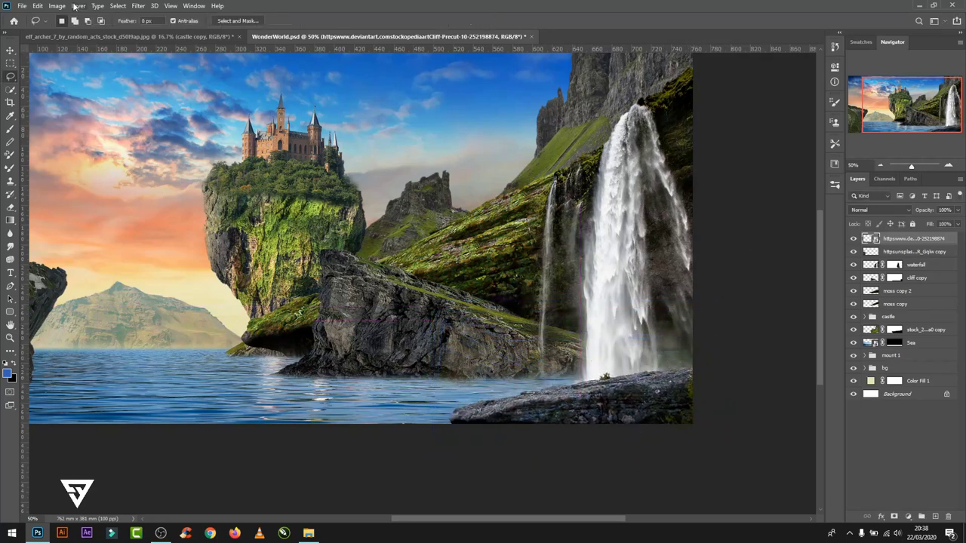
pyautogui.click(21, 5)
# - Place the tall grass image and shrink it onto the lower-right rock
pyautogui.click(66, 205)
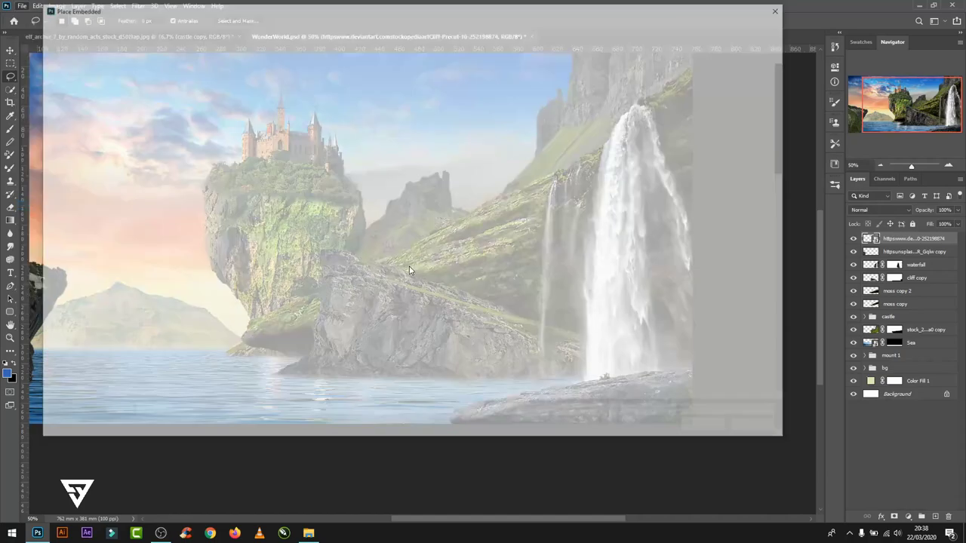
pyautogui.scroll(-5, 431, 286)
pyautogui.click(653, 219)
pyautogui.doubleClick(652, 220)
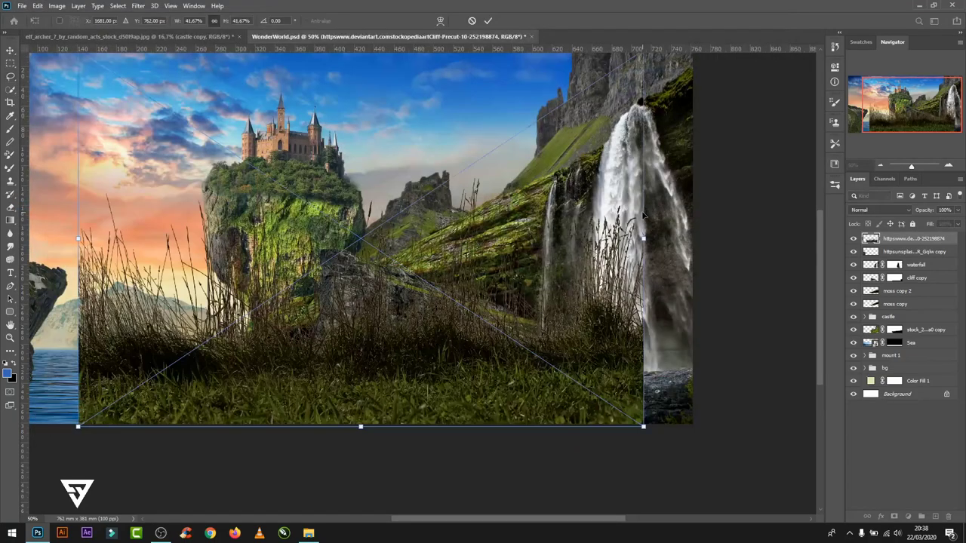
pyautogui.moveTo(641, 429); pyautogui.dragTo(316, 208)
pyautogui.moveTo(246, 121)
pyautogui.mouseDown()
pyautogui.moveTo(690, 374)
pyautogui.moveTo(622, 387)
pyautogui.mouseUp()
# - Tilt the tall grass to the rock's slope, flip it vertically, and fit it onto the ledge
pyautogui.moveTo(694, 398); pyautogui.dragTo(759, 259)
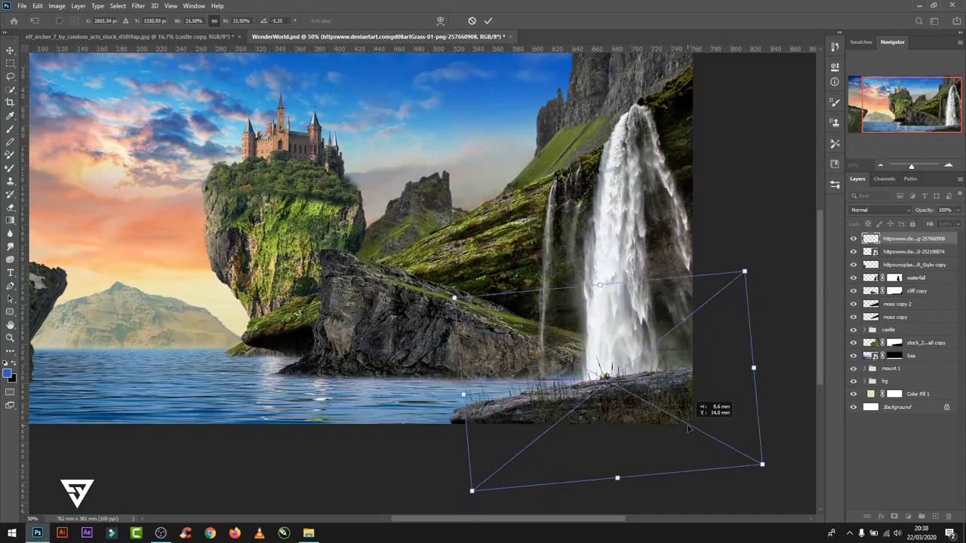
pyautogui.moveTo(603, 280)
pyautogui.mouseDown()
pyautogui.moveTo(621, 356)
pyautogui.moveTo(613, 335)
pyautogui.mouseUp()
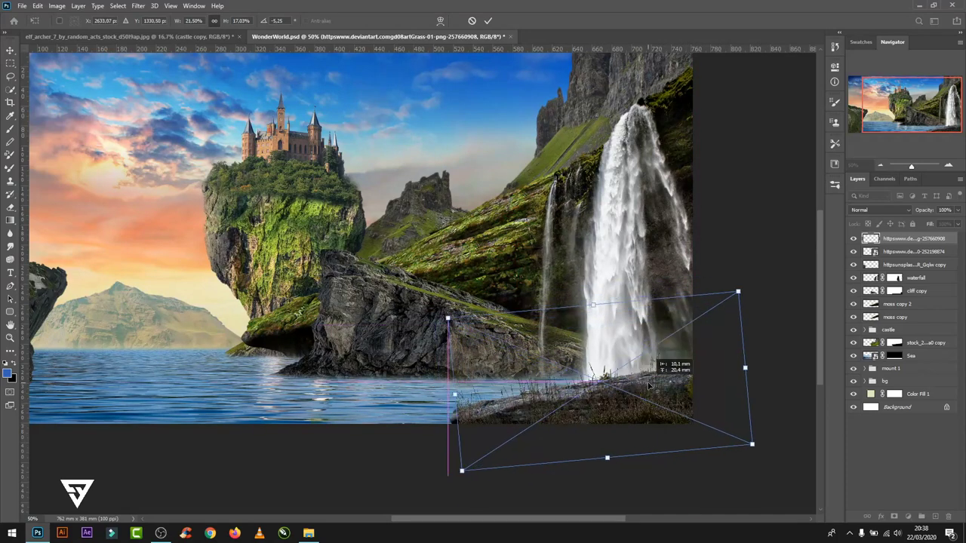
pyautogui.moveTo(759, 302); pyautogui.dragTo(724, 281)
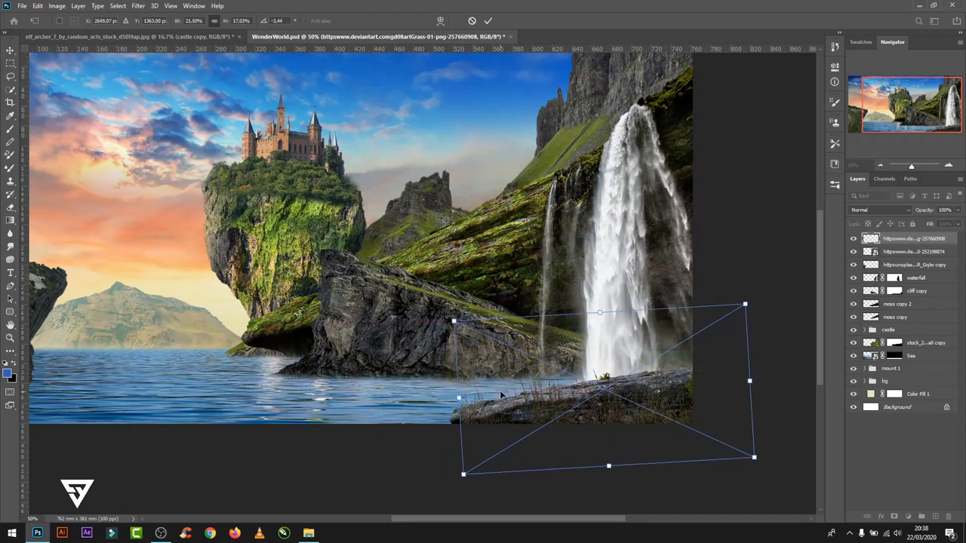
pyautogui.moveTo(565, 393); pyautogui.dragTo(452, 358)
pyautogui.rightClick(619, 201)
pyautogui.click(642, 367)
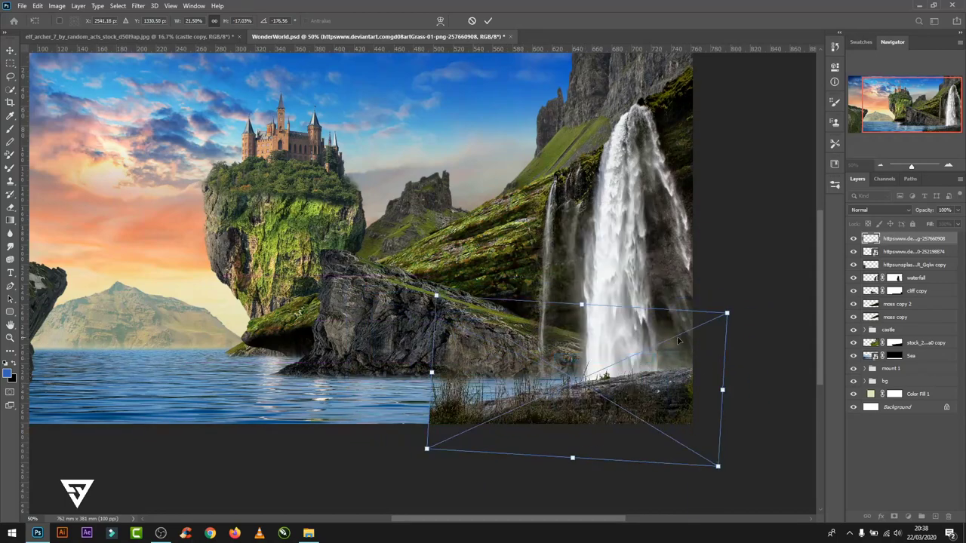
pyautogui.moveTo(643, 366)
pyautogui.mouseDown()
pyautogui.moveTo(588, 343)
pyautogui.moveTo(682, 407)
pyautogui.mouseUp()
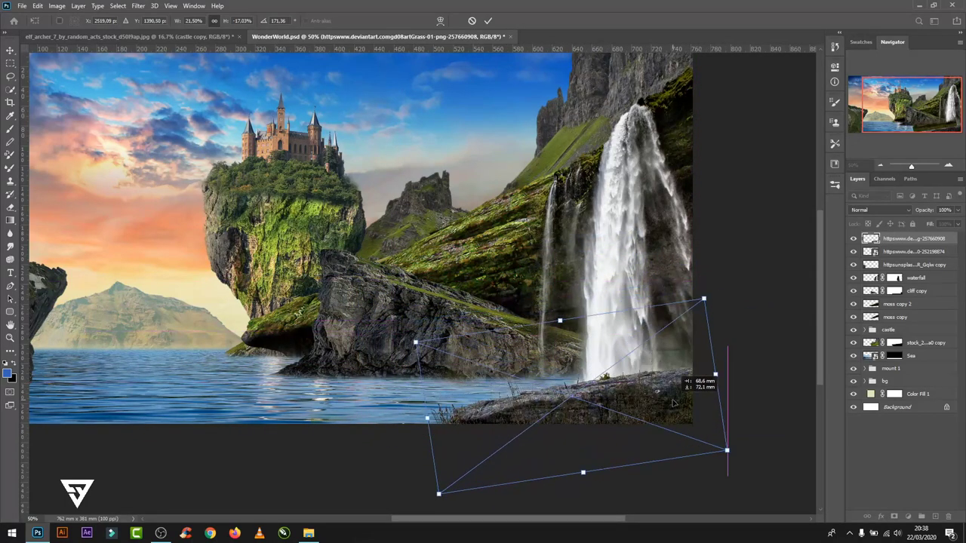
pyautogui.click(487, 21)
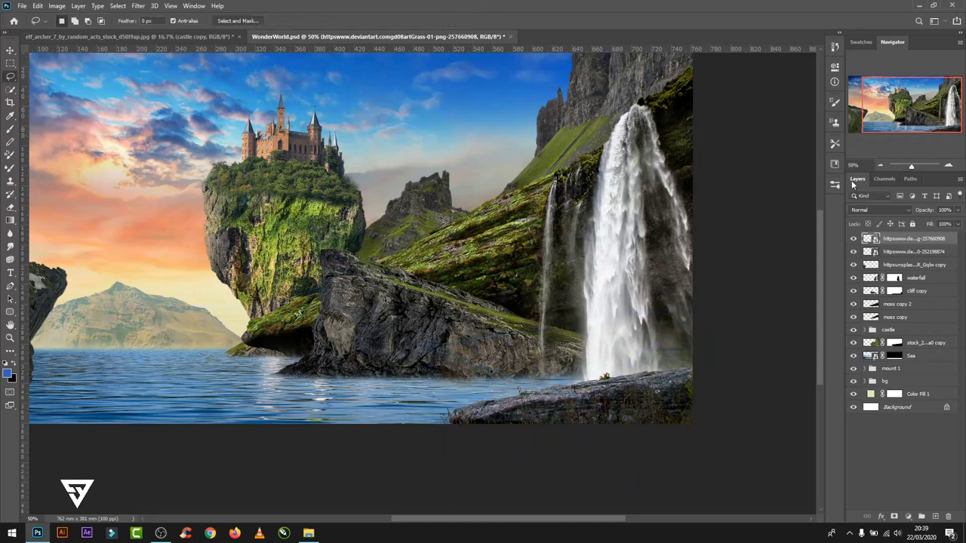
# - Place the grass plants image, scaled down onto the rocks
pyautogui.click(898, 266)
pyautogui.click(22, 5)
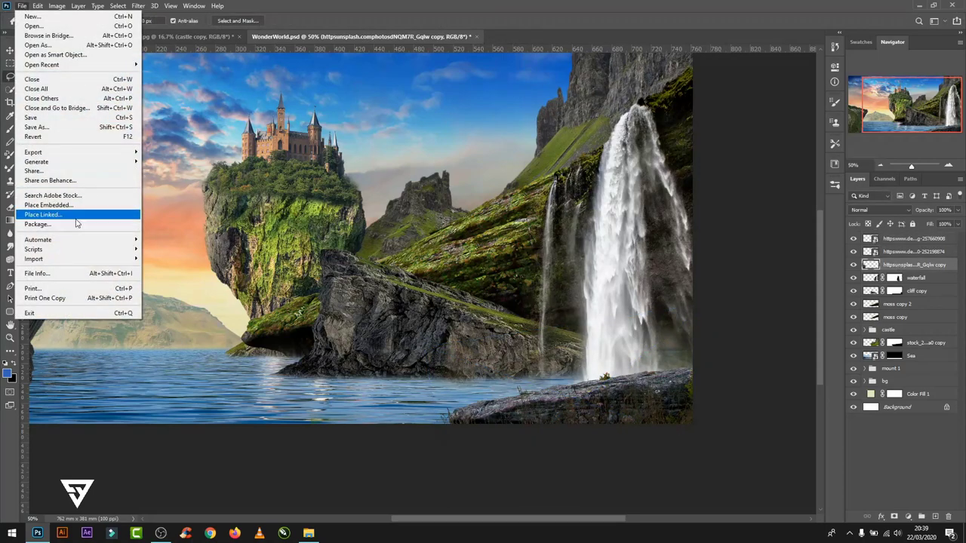
pyautogui.click(79, 219)
pyautogui.scroll(-5, 537, 323)
pyautogui.doubleClick(521, 374)
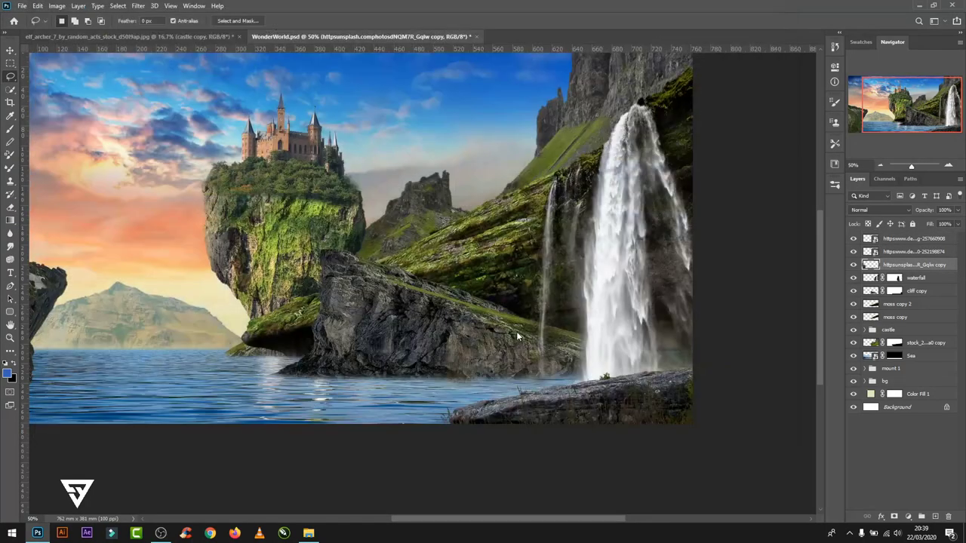
pyautogui.moveTo(705, 261); pyautogui.dragTo(478, 399)
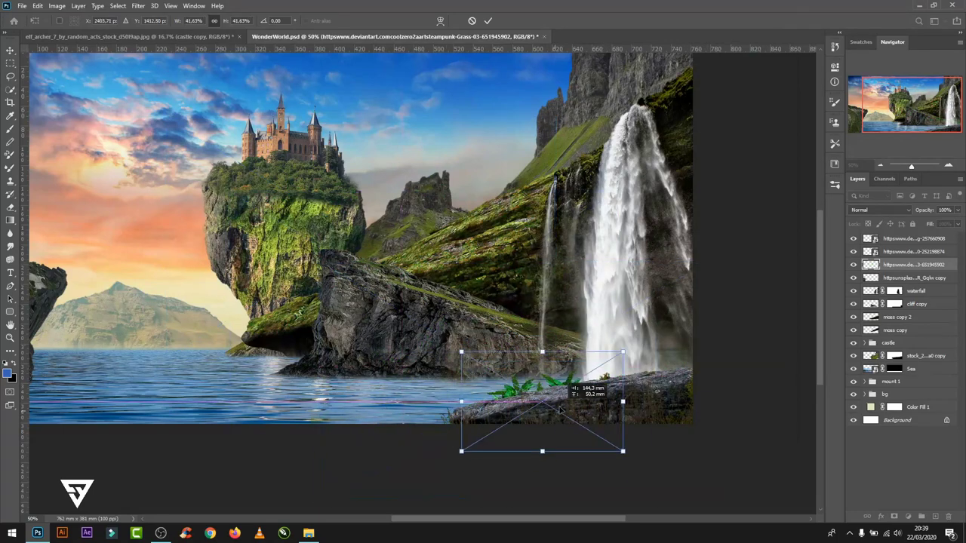
pyautogui.moveTo(418, 455); pyautogui.dragTo(546, 408)
pyautogui.press('Return')
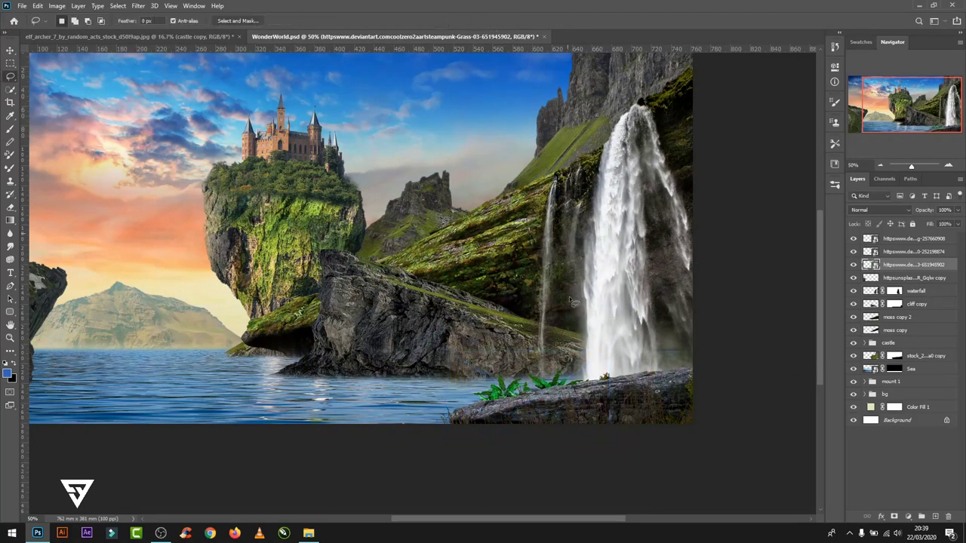
# - Duplicate the grass plants, flip the copy horizontally, and move it under the waterfall
pyautogui.hotkey('ctrl', 'j')
pyautogui.hotkey('ctrl', 't')
pyautogui.rightClick(553, 224)
pyautogui.click(566, 382)
pyautogui.moveTo(543, 427)
pyautogui.mouseDown()
pyautogui.moveTo(670, 377)
pyautogui.moveTo(662, 372)
pyautogui.mouseUp()
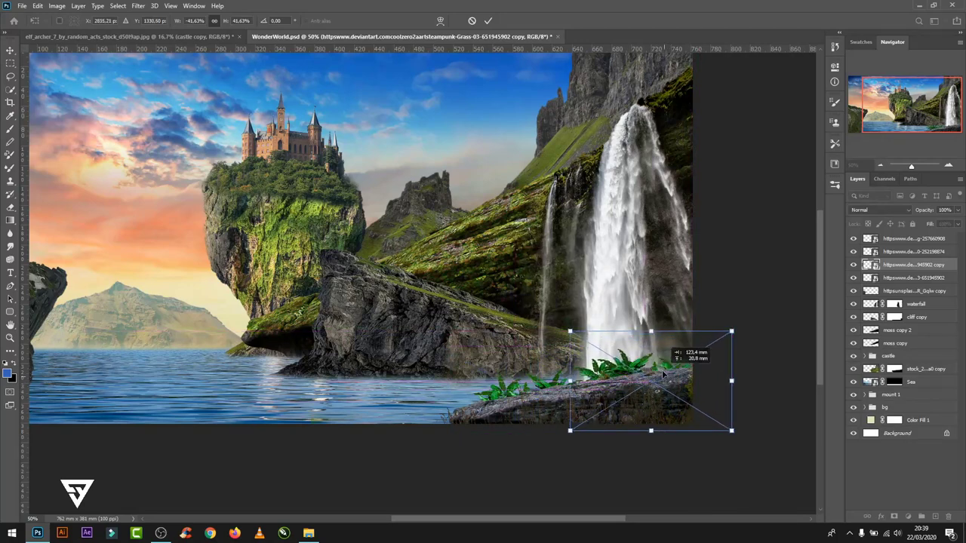
pyautogui.click(488, 21)
pyautogui.moveTo(374, 258); pyautogui.dragTo(510, 271)
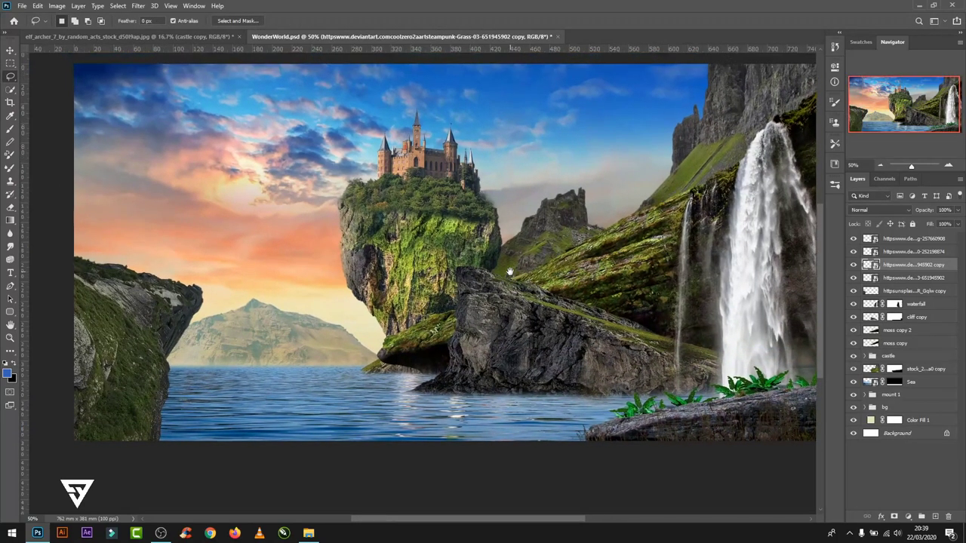
# - Save the document and gather all the grass layers into Group 1
pyautogui.click(22, 5)
pyautogui.click(60, 120)
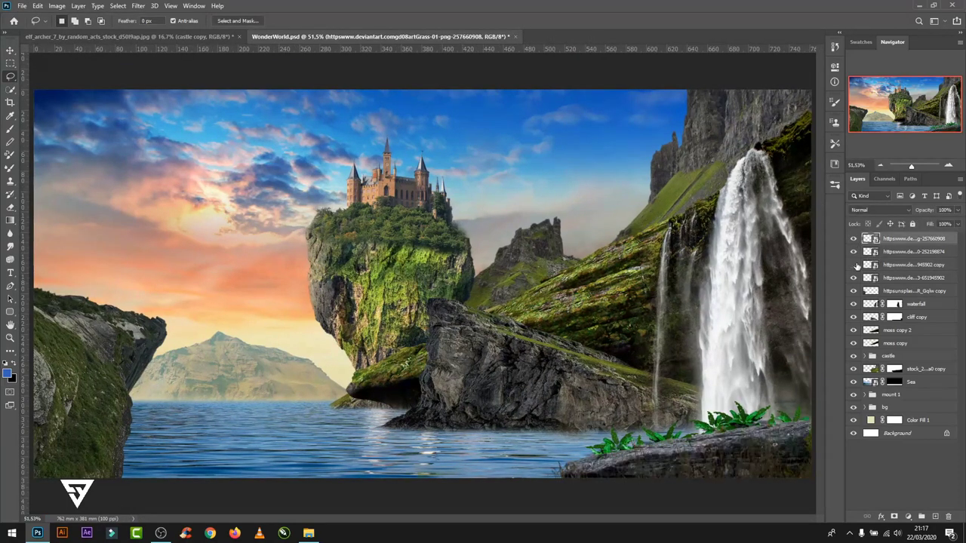
pyautogui.hotkey('ctrl', 'g')
pyautogui.click(864, 238)
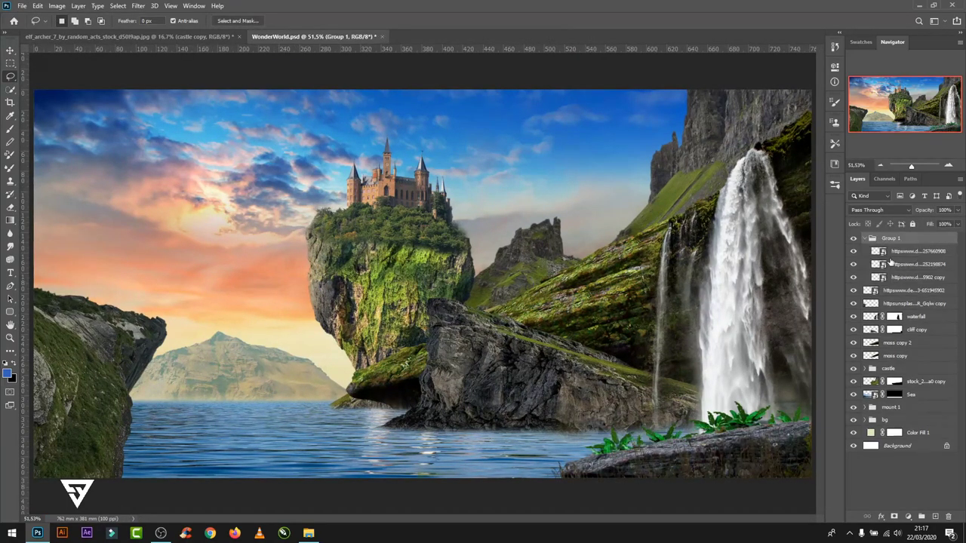
pyautogui.moveTo(906, 289); pyautogui.dragTo(906, 278)
pyautogui.click(864, 238)
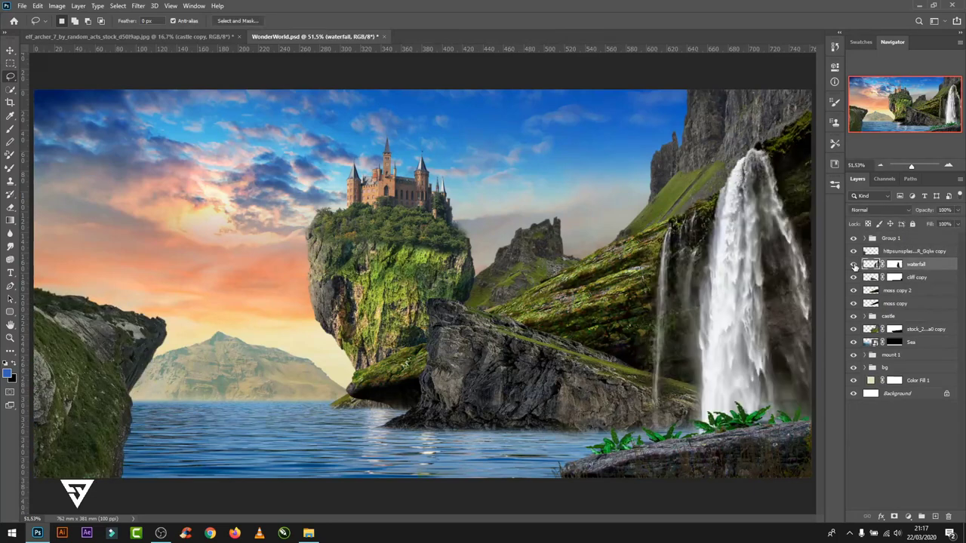
# - Stretch the cliff copy layer further to the left
pyautogui.click(898, 277)
pyautogui.hotkey('ctrl', 't')
pyautogui.moveTo(360, 367); pyautogui.dragTo(317, 367)
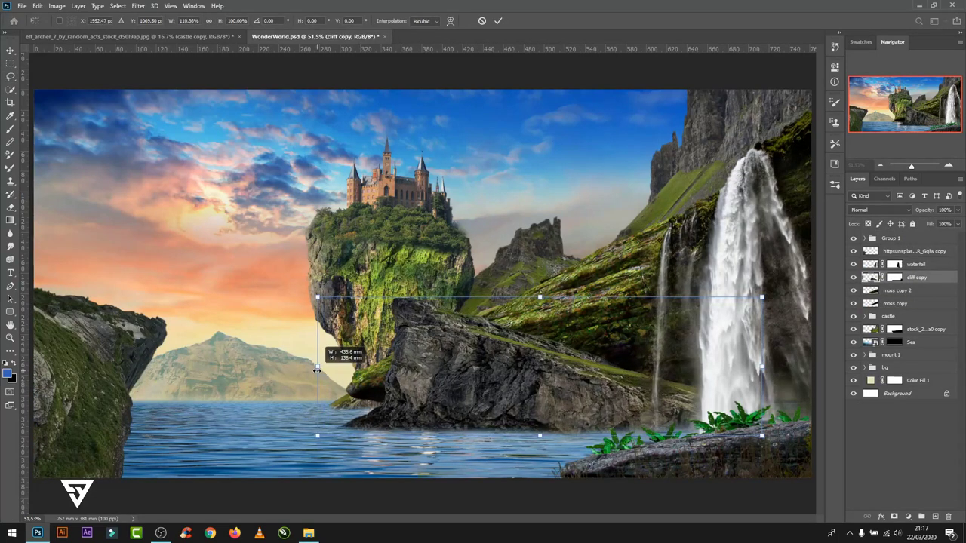
pyautogui.press('Return')
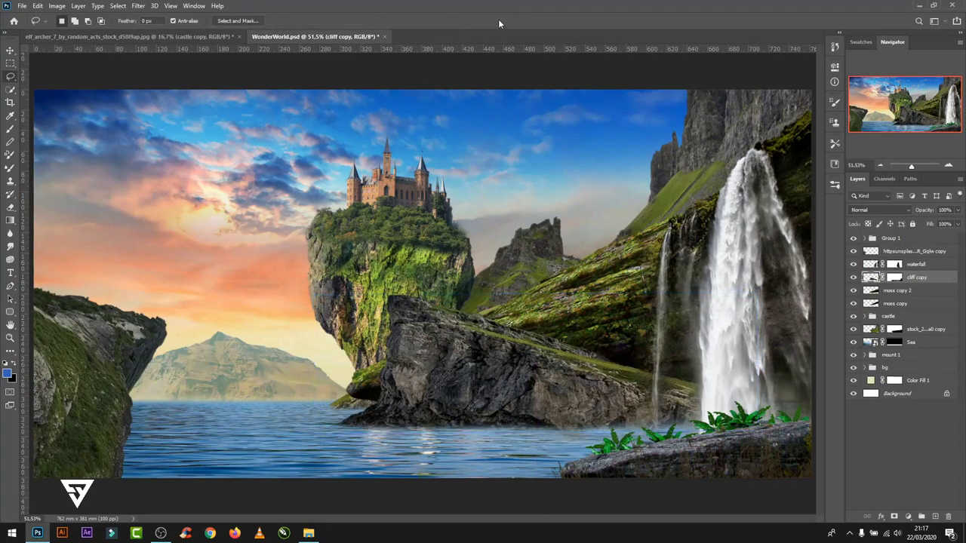
# - Place a rotated moon image above the bg group with Screen blending, named moon
pyautogui.click(910, 358)
pyautogui.click(22, 5)
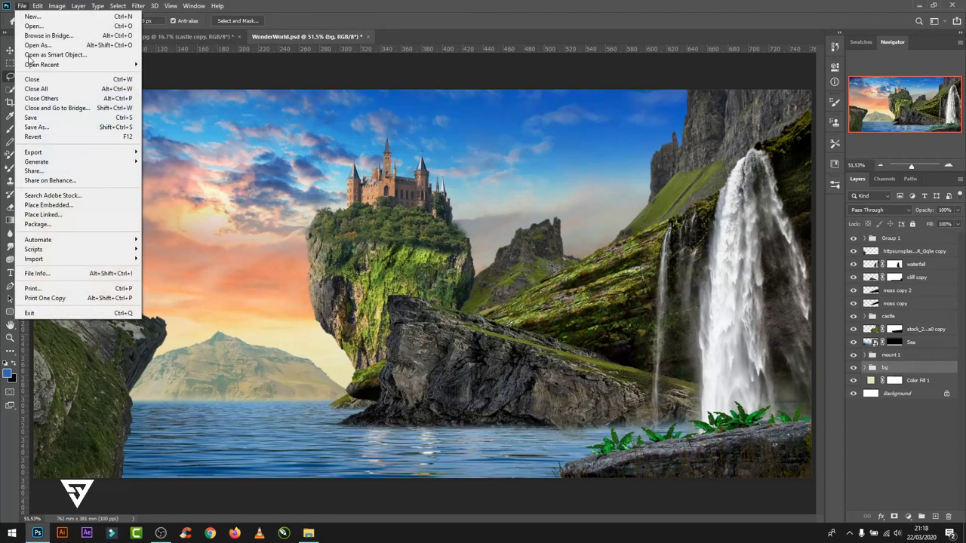
pyautogui.click(45, 209)
pyautogui.scroll(-5, 507, 258)
pyautogui.doubleClick(191, 342)
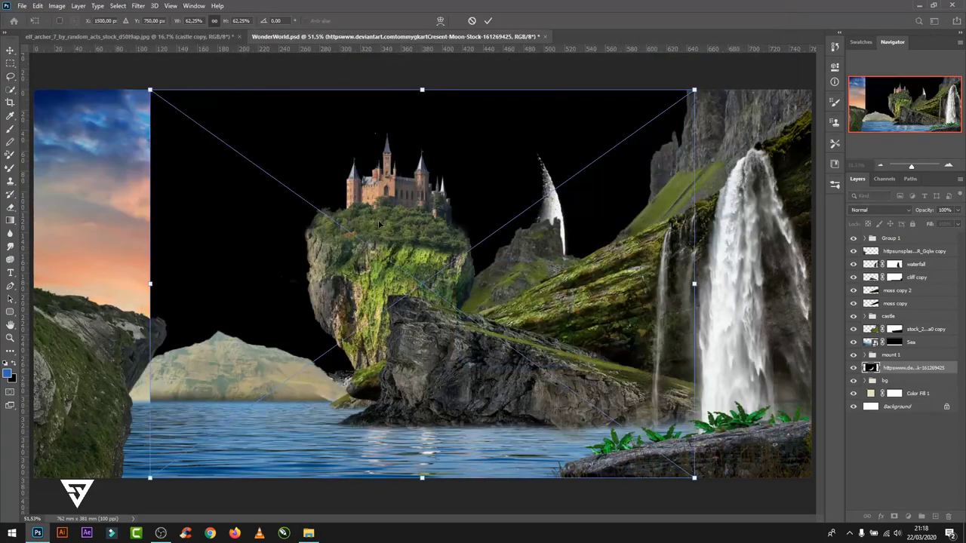
pyautogui.moveTo(702, 83); pyautogui.dragTo(474, 25)
pyautogui.click(487, 20)
pyautogui.click(880, 210)
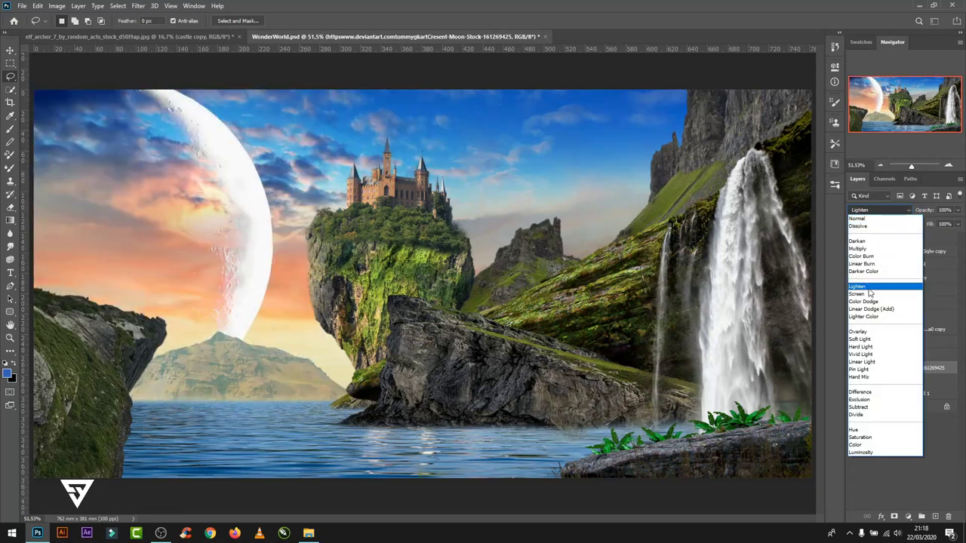
pyautogui.click(869, 294)
pyautogui.click(915, 369)
pyautogui.write('moon')
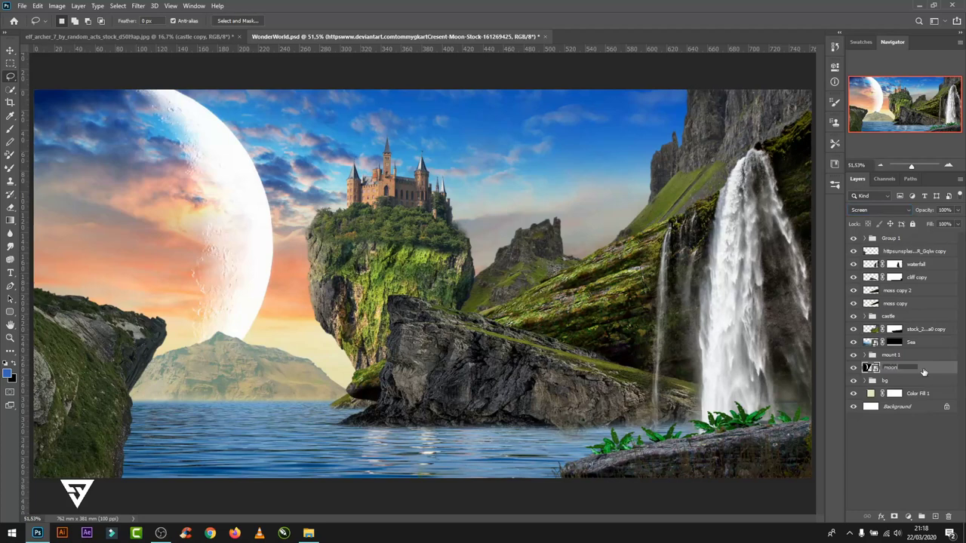
pyautogui.press('Return')
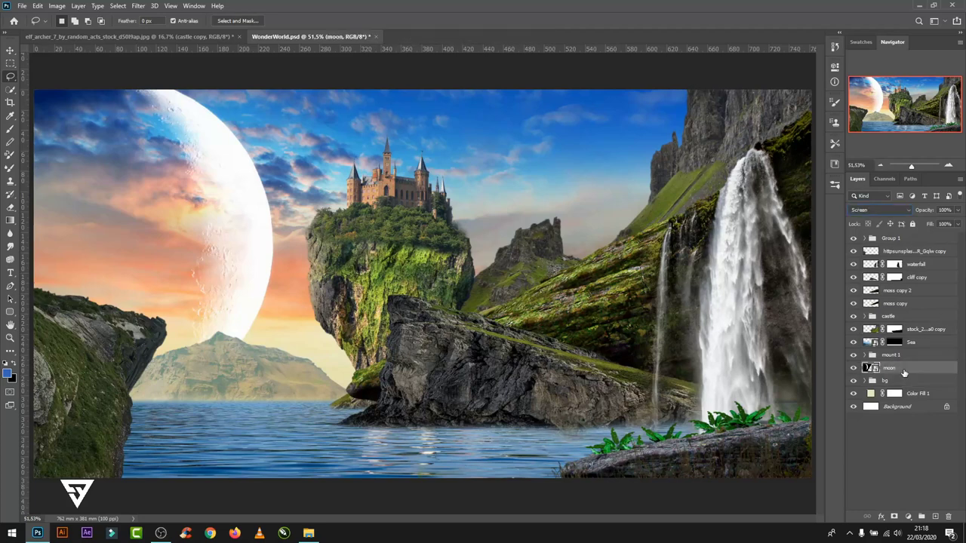
# - Duplicate the moon, flip and shrink the copy above the castle, and mask the large moon
pyautogui.hotkey('ctrl', 'j')
pyautogui.hotkey('ctrl', 't')
pyautogui.rightClick(264, 202)
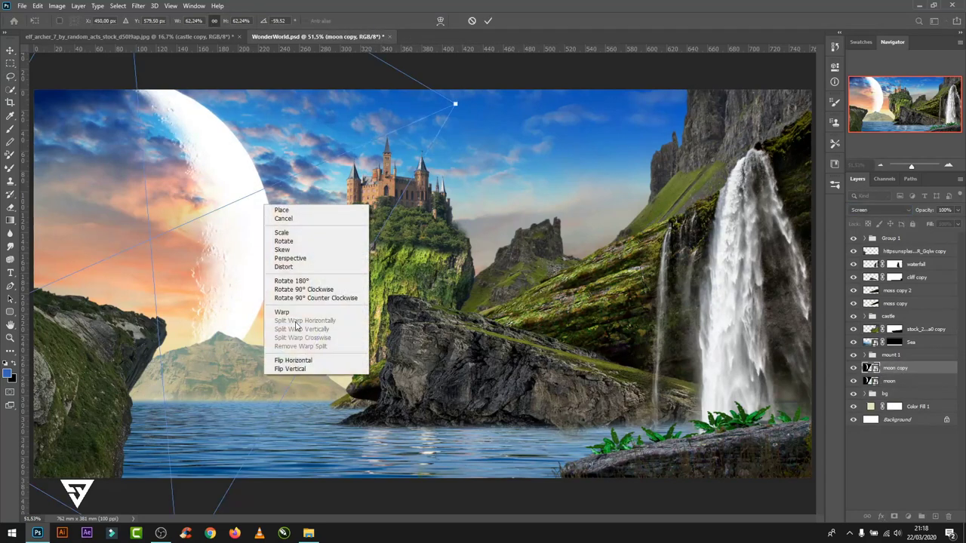
pyautogui.click(302, 360)
pyautogui.moveTo(455, 375)
pyautogui.mouseDown()
pyautogui.moveTo(422, 326)
pyautogui.moveTo(679, 252)
pyautogui.moveTo(602, 138)
pyautogui.mouseUp()
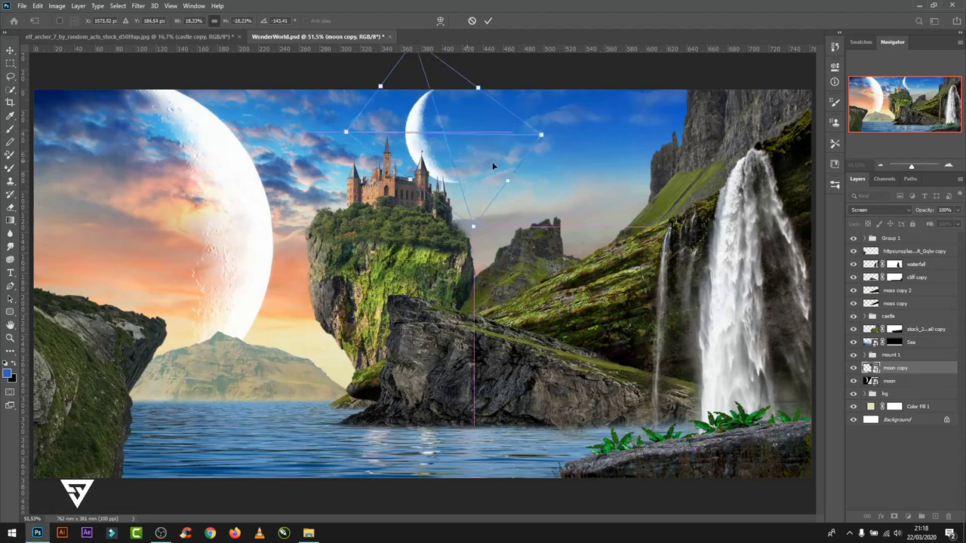
pyautogui.moveTo(602, 138); pyautogui.dragTo(520, 147)
pyautogui.click(488, 21)
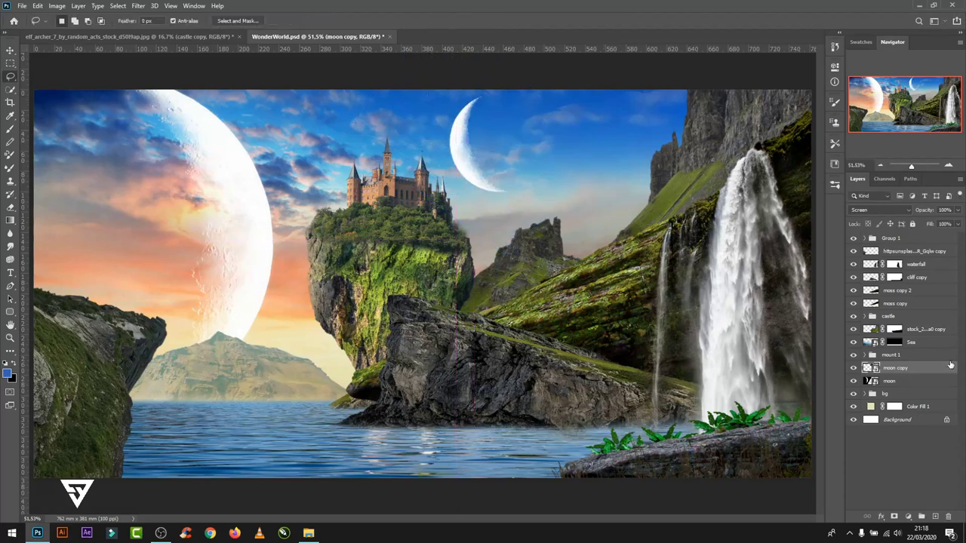
pyautogui.click(890, 382)
pyautogui.click(894, 516)
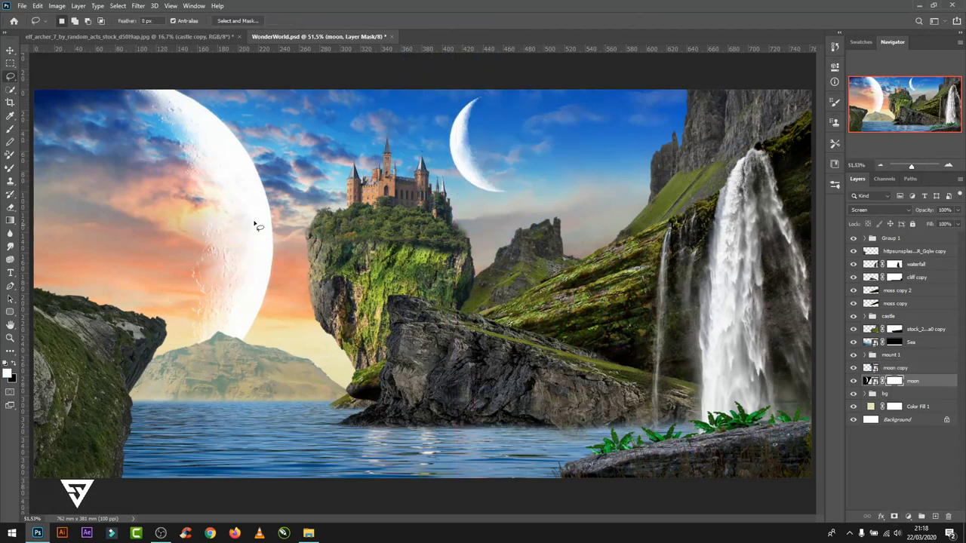
# - Paint black with a soft brush on the large moon's mask to fade its edges into the sky
pyautogui.press('b')
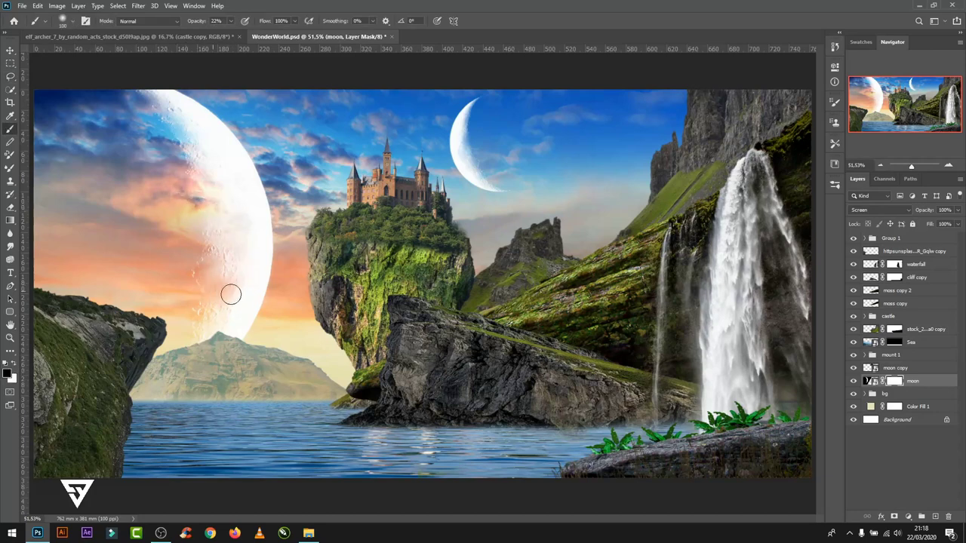
pyautogui.moveTo(231, 294)
pyautogui.mouseDown()
pyautogui.moveTo(243, 294)
pyautogui.moveTo(231, 196)
pyautogui.moveTo(256, 185)
pyautogui.mouseUp()
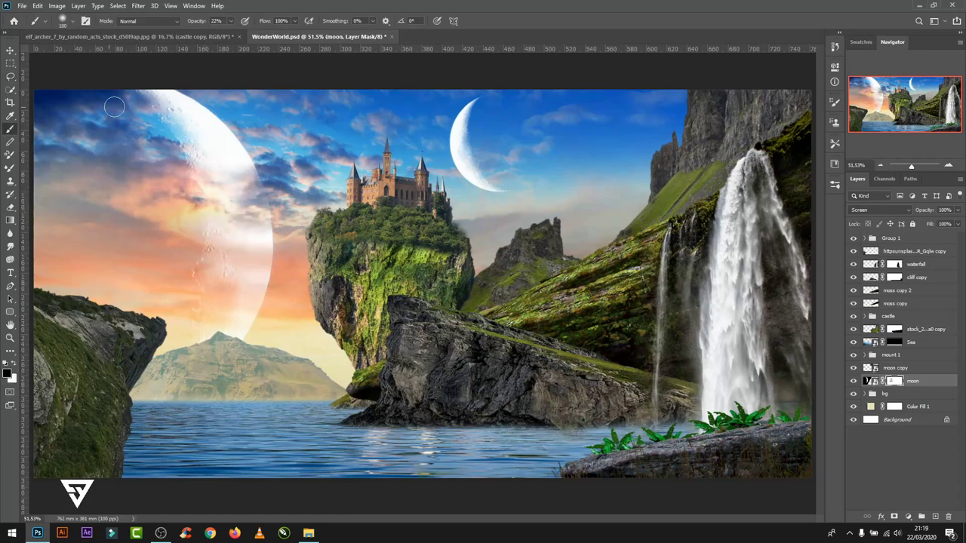
pyautogui.moveTo(231, 237)
pyautogui.mouseDown()
pyautogui.moveTo(214, 241)
pyautogui.moveTo(235, 224)
pyautogui.mouseUp()
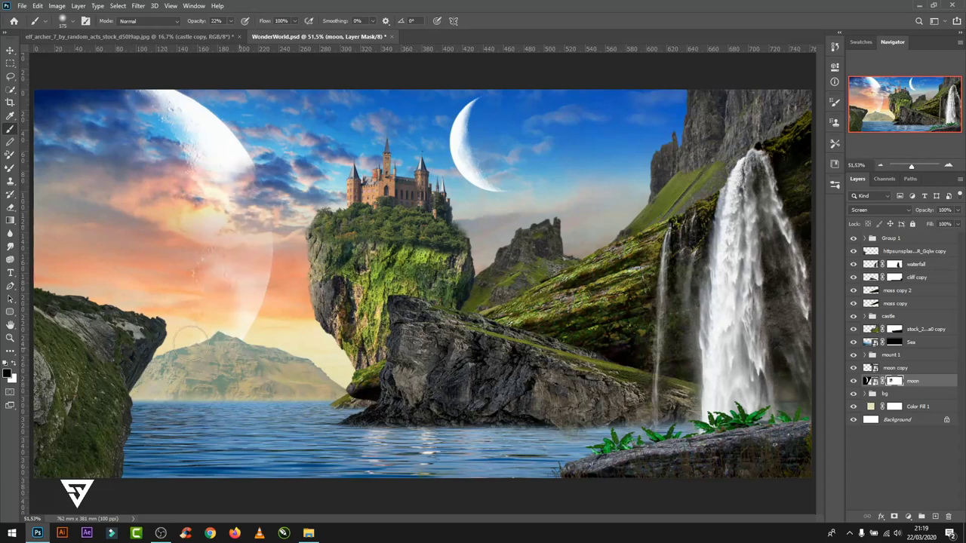
pyautogui.moveTo(193, 343); pyautogui.dragTo(250, 280)
pyautogui.moveTo(200, 110); pyautogui.dragTo(158, 108)
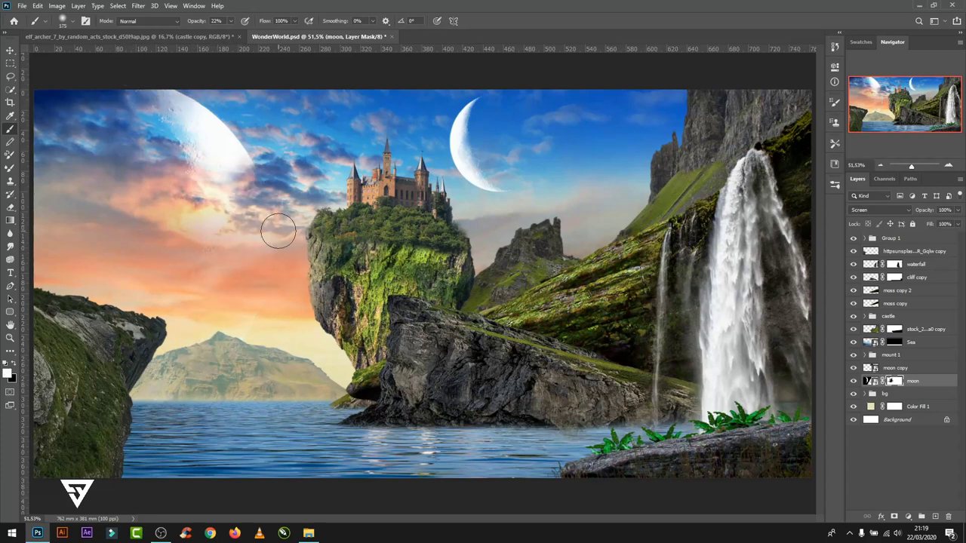
pyautogui.hotkey('alt', ']')
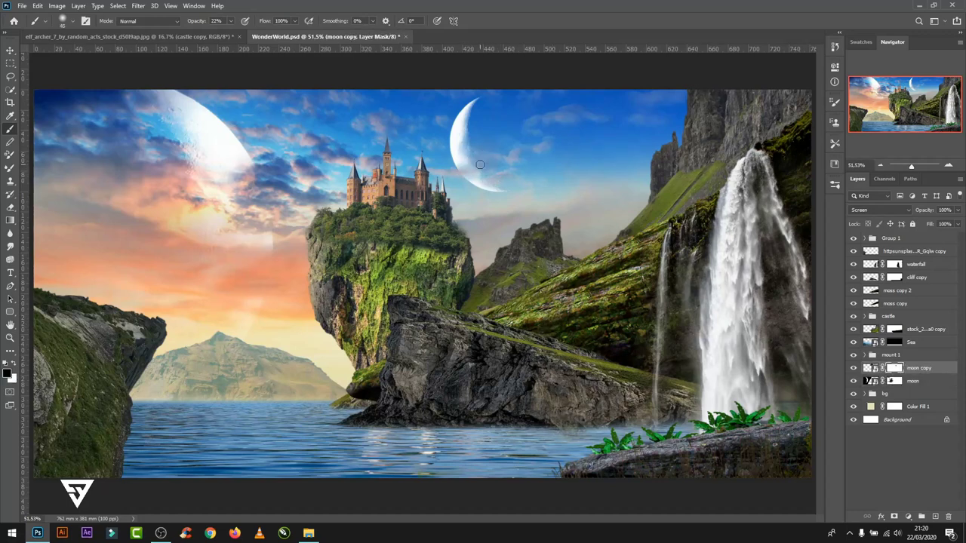
pyautogui.hotkey('alt', '[')
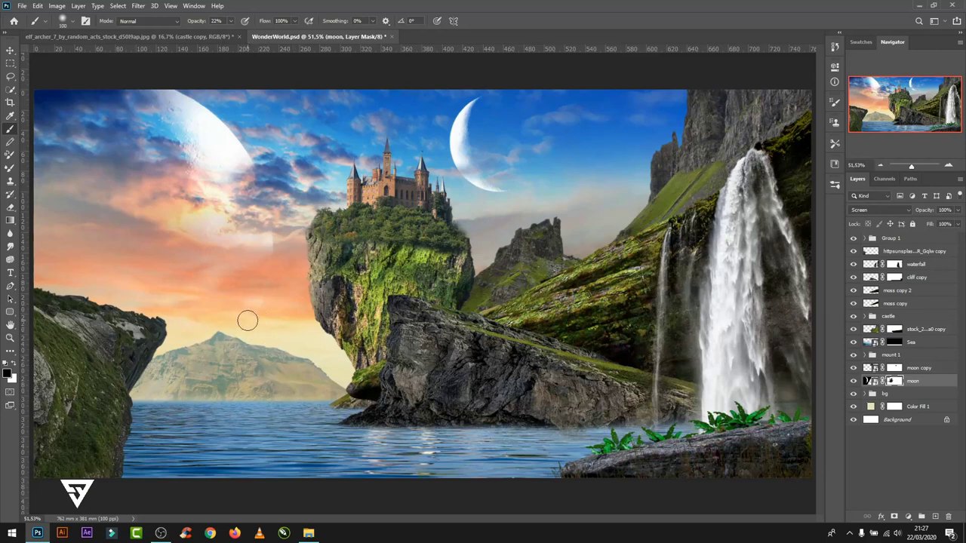
pyautogui.moveTo(217, 223); pyautogui.dragTo(142, 224)
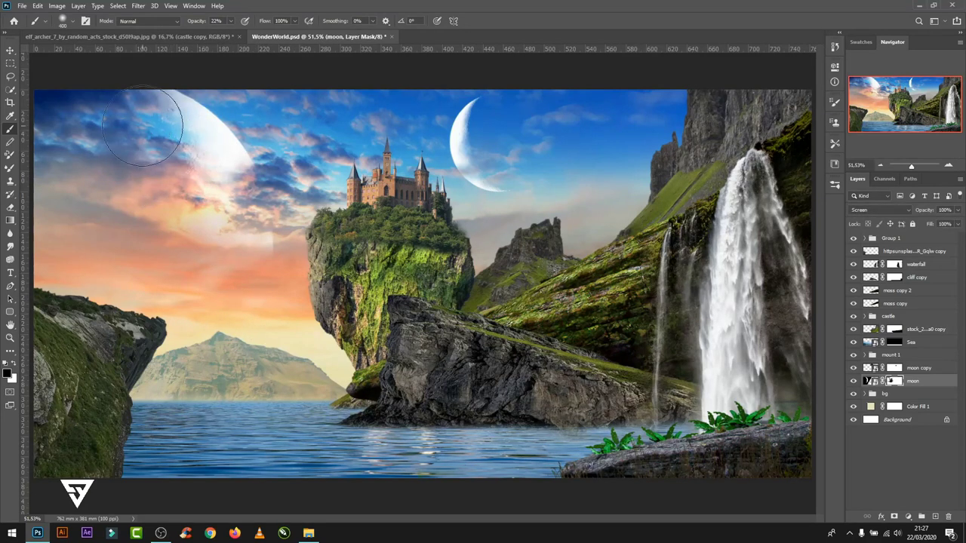
pyautogui.press(']')
pyautogui.press(']')
pyautogui.press(']')
pyautogui.moveTo(184, 156); pyautogui.dragTo(175, 162)
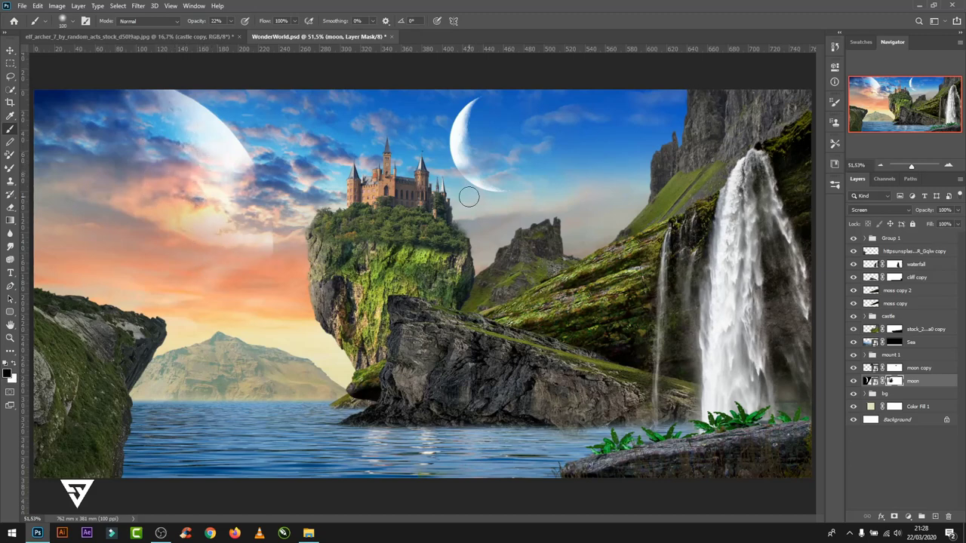
# - Lower the moon copy's opacity to 46% and the moon layer's opacity to 86%
pyautogui.click(917, 367)
pyautogui.moveTo(957, 209)
pyautogui.mouseDown()
pyautogui.moveTo(921, 224)
pyautogui.moveTo(938, 224)
pyautogui.mouseUp()
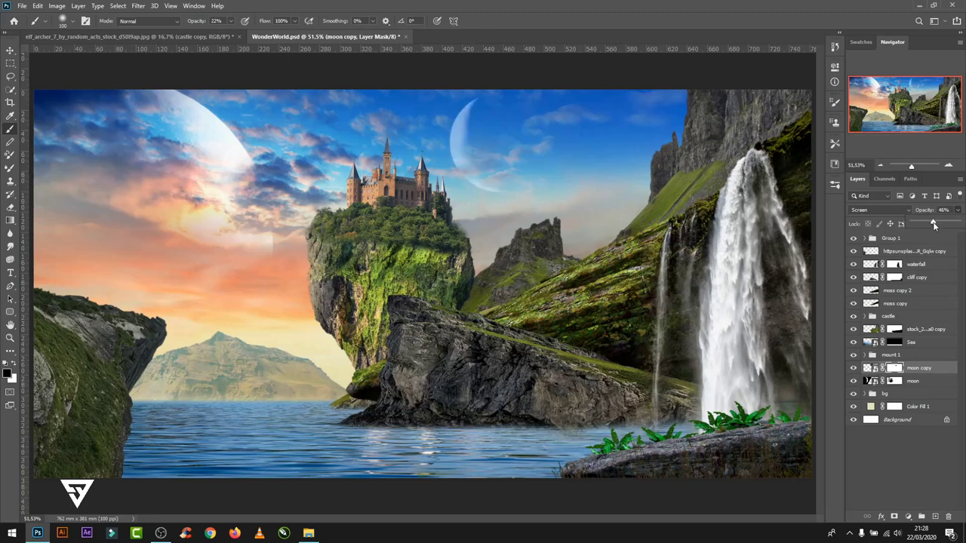
pyautogui.click(895, 383)
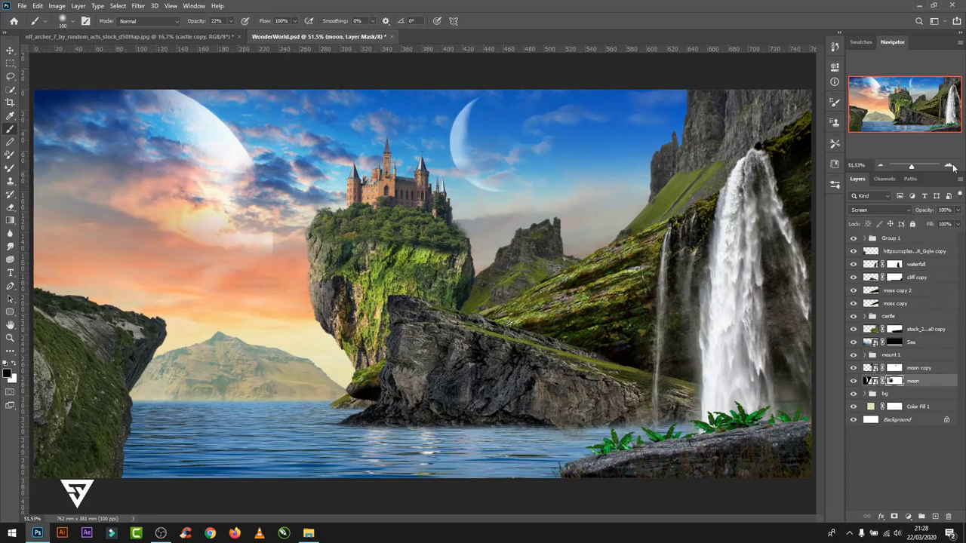
pyautogui.click(956, 210)
pyautogui.moveTo(957, 221); pyautogui.dragTo(952, 225)
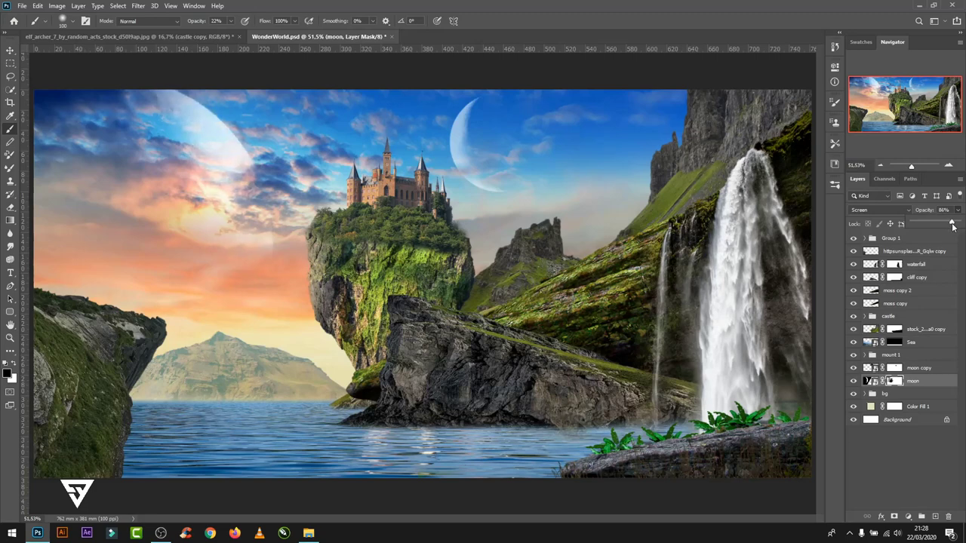
# - Expand the castle group and stretch the forest moss layer upward on the rock
pyautogui.press('v')
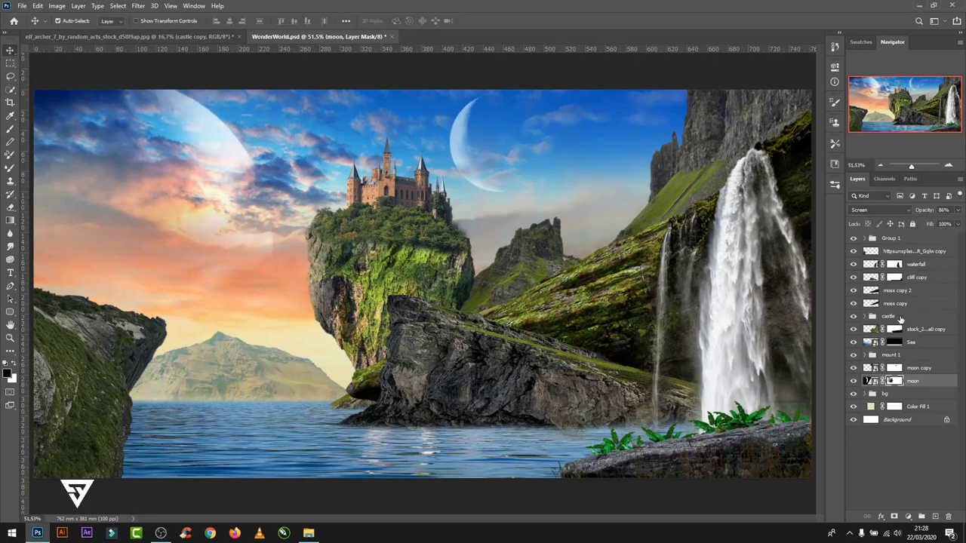
pyautogui.click(899, 317)
pyautogui.hotkey('ctrl', 't')
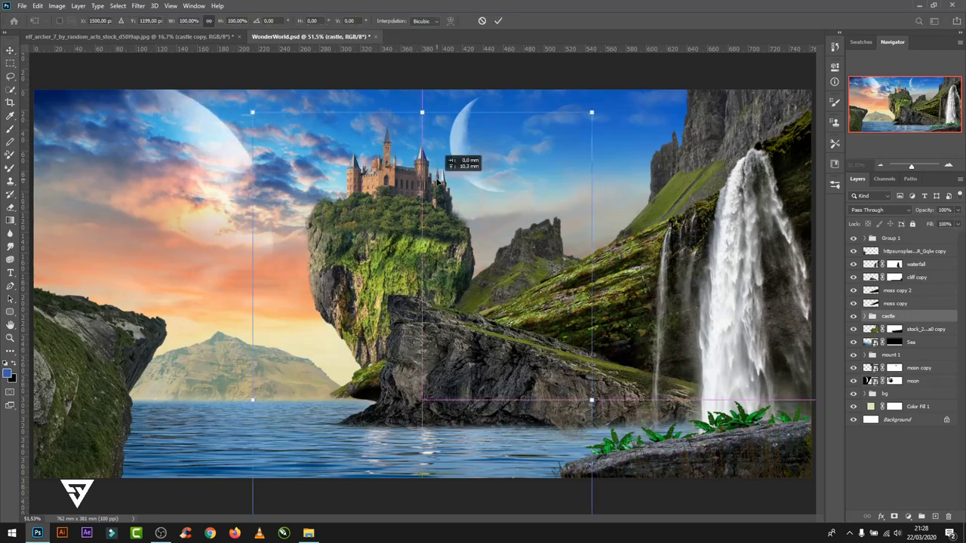
pyautogui.click(498, 20)
pyautogui.click(865, 316)
pyautogui.click(853, 342)
pyautogui.click(920, 342)
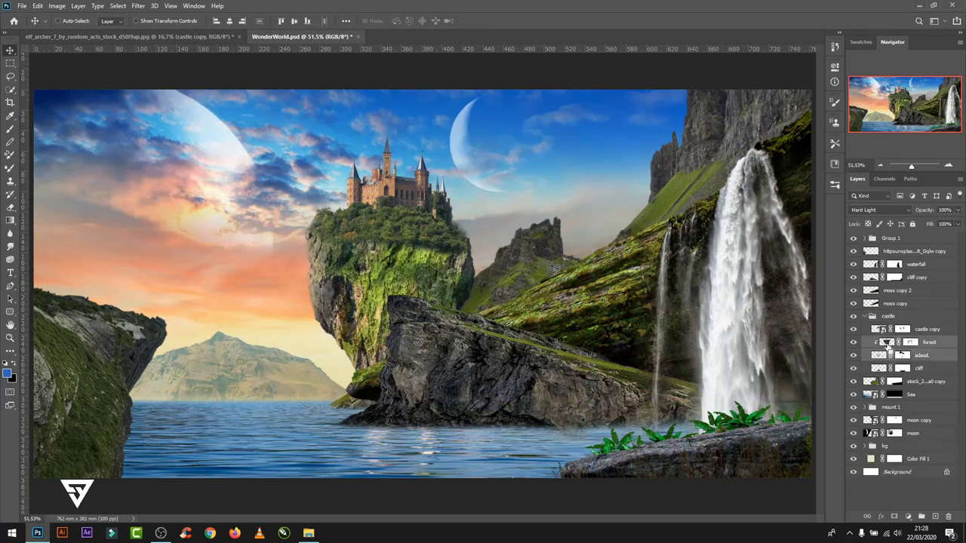
pyautogui.hotkey('ctrl', 't')
pyautogui.moveTo(422, 119); pyautogui.dragTo(422, 103)
pyautogui.press('Return')
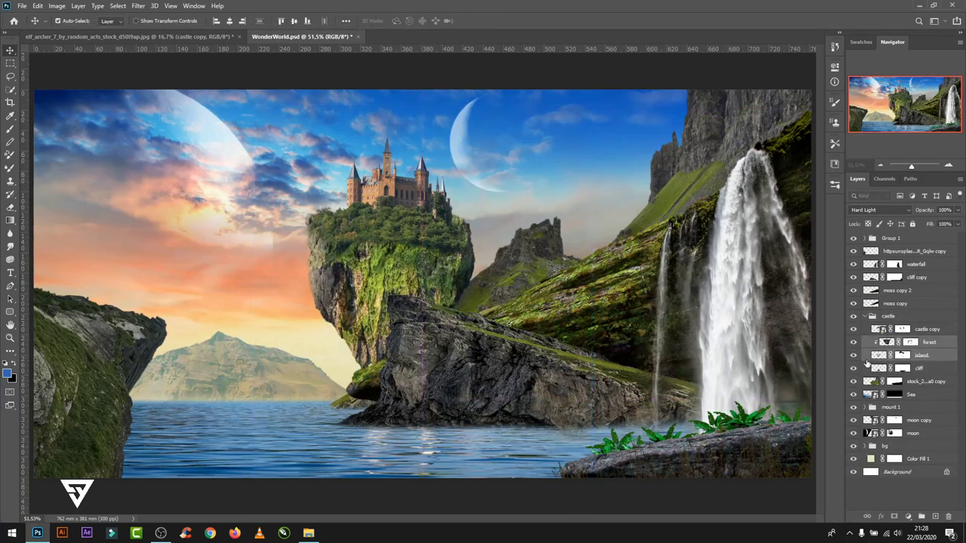
# - Resize the castle copy to about 104% width and 87% height, seated on the rock
pyautogui.click(927, 329)
pyautogui.hotkey('ctrl', 't')
pyautogui.moveTo(444, 207); pyautogui.dragTo(440, 190)
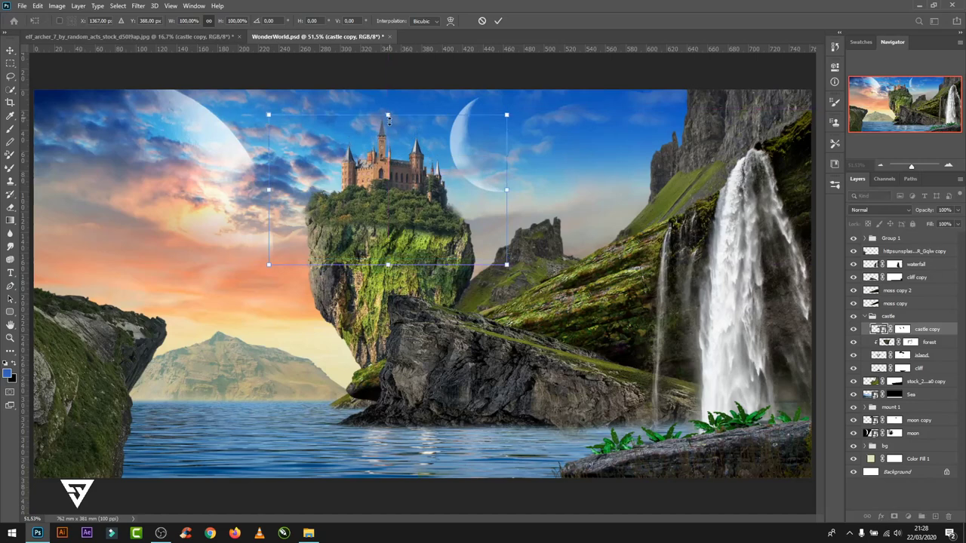
pyautogui.moveTo(388, 110); pyautogui.dragTo(388, 130)
pyautogui.moveTo(506, 183); pyautogui.dragTo(511, 195)
pyautogui.moveTo(452, 188)
pyautogui.mouseDown()
pyautogui.moveTo(436, 211)
pyautogui.moveTo(337, 238)
pyautogui.mouseUp()
pyautogui.click(498, 20)
# - Select the castle copy's mask with the brush, then the waterfall layer's mask
pyautogui.press('b')
pyautogui.click(902, 329)
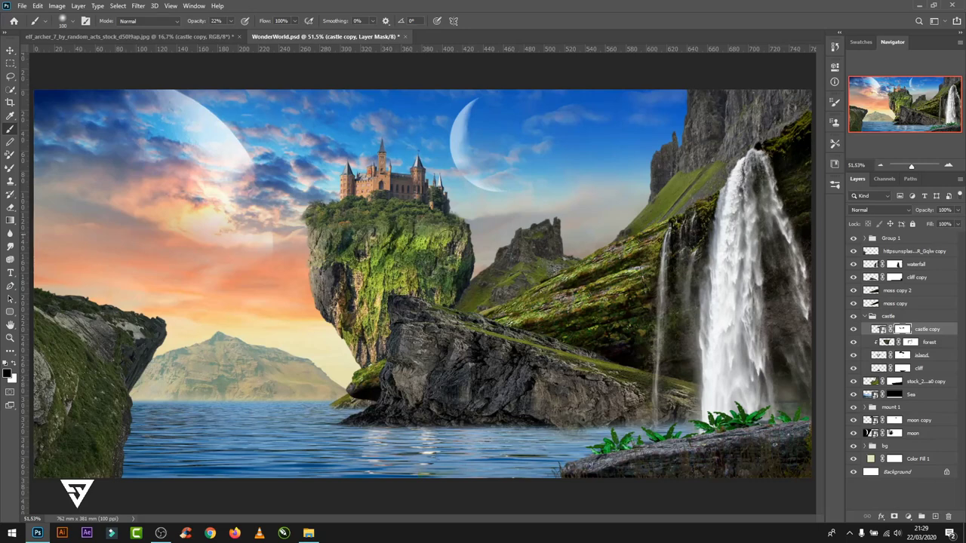
pyautogui.press('v')
pyautogui.click(905, 252)
pyautogui.click(897, 266)
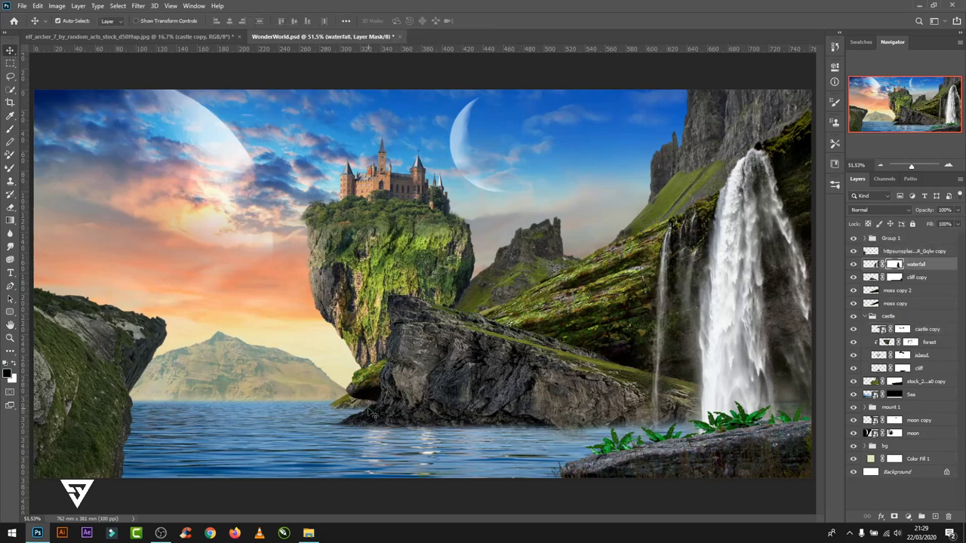
# - Place the wooden boat image as an embedded layer named 'boat'
pyautogui.click(22, 6)
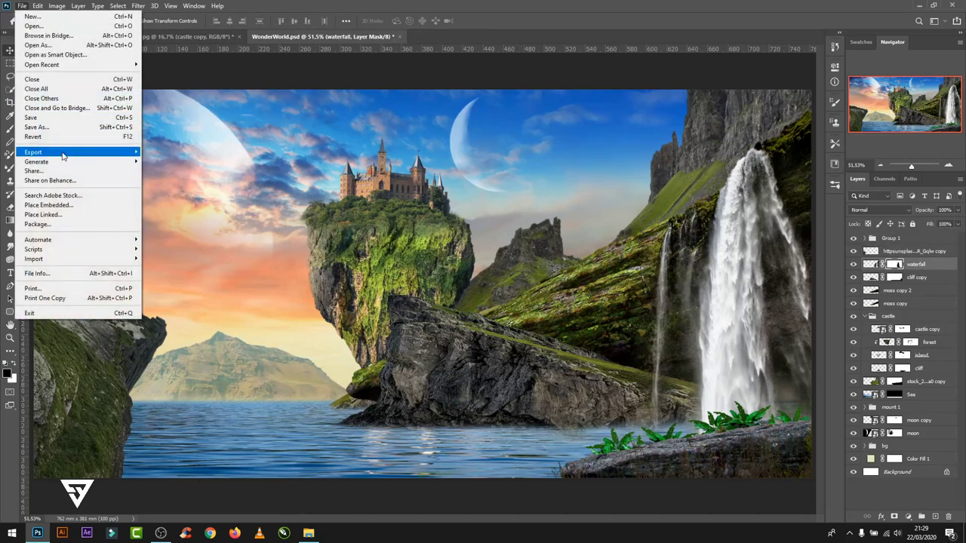
pyautogui.click(67, 205)
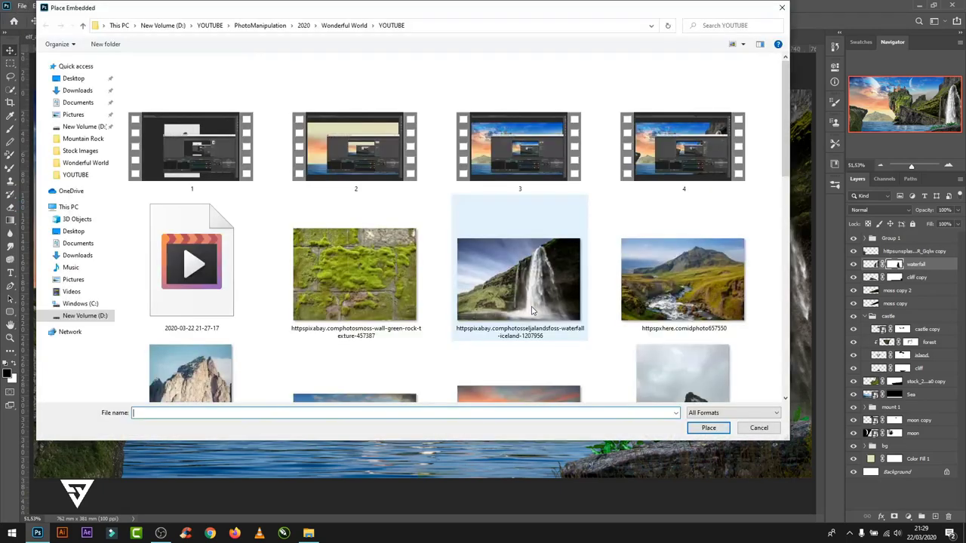
pyautogui.scroll(-3, 498, 324)
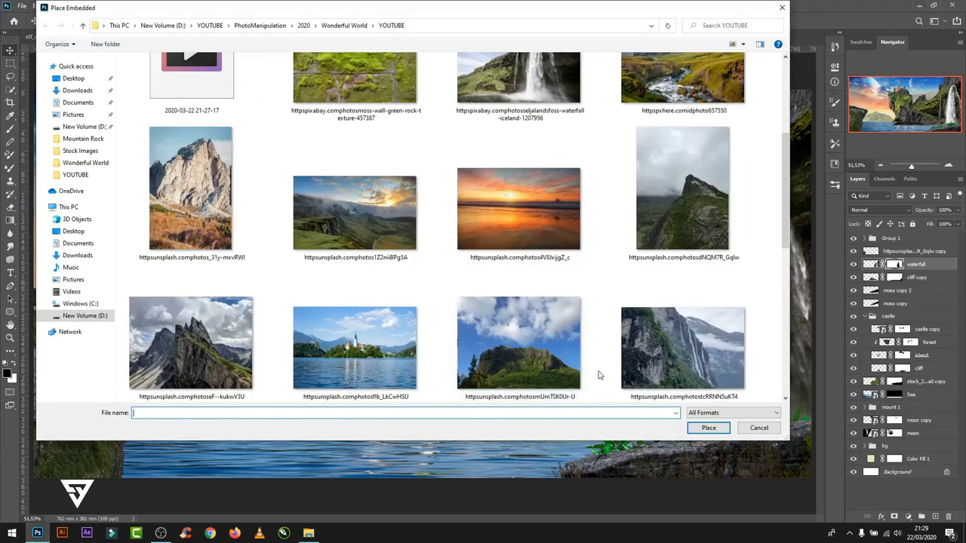
pyautogui.scroll(-2, 273, 349)
pyautogui.doubleClick(518, 340)
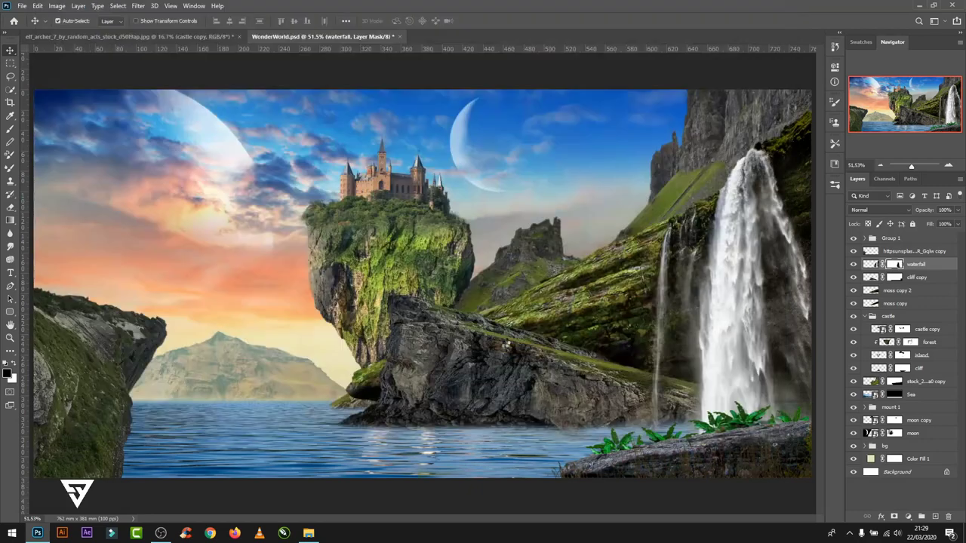
pyautogui.click(486, 22)
pyautogui.doubleClick(913, 264)
pyautogui.write('boat')
pyautogui.press('Return')
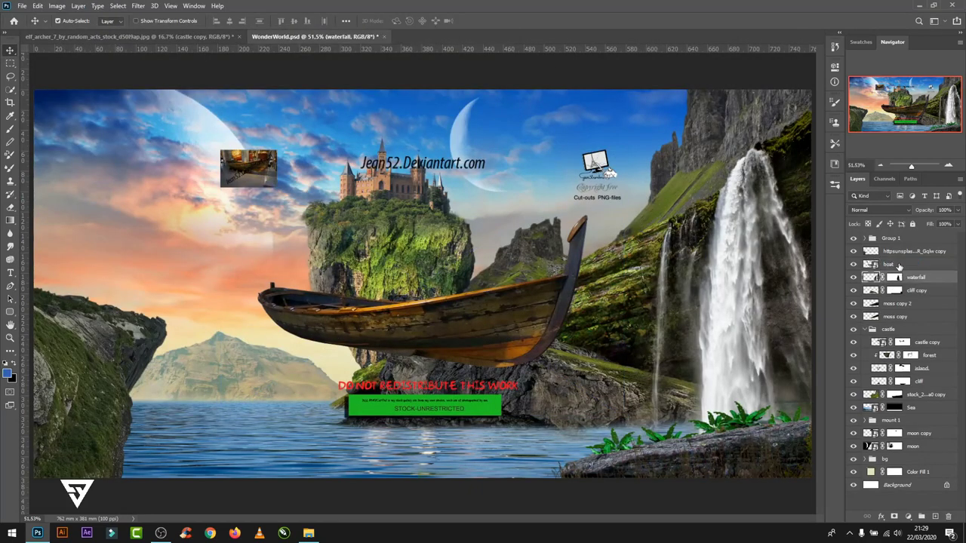
pyautogui.press('m')
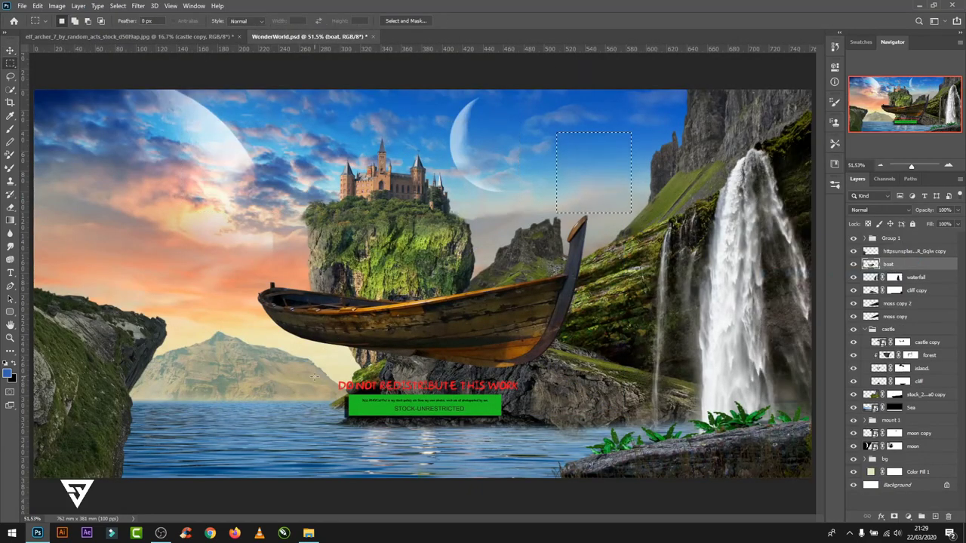
# - Shrink the boat to about a third, move it onto the water near the rocks, and tilt it slightly
pyautogui.hotkey('ctrl', 't')
pyautogui.moveTo(587, 215); pyautogui.dragTo(382, 310)
pyautogui.moveTo(320, 341); pyautogui.dragTo(437, 435)
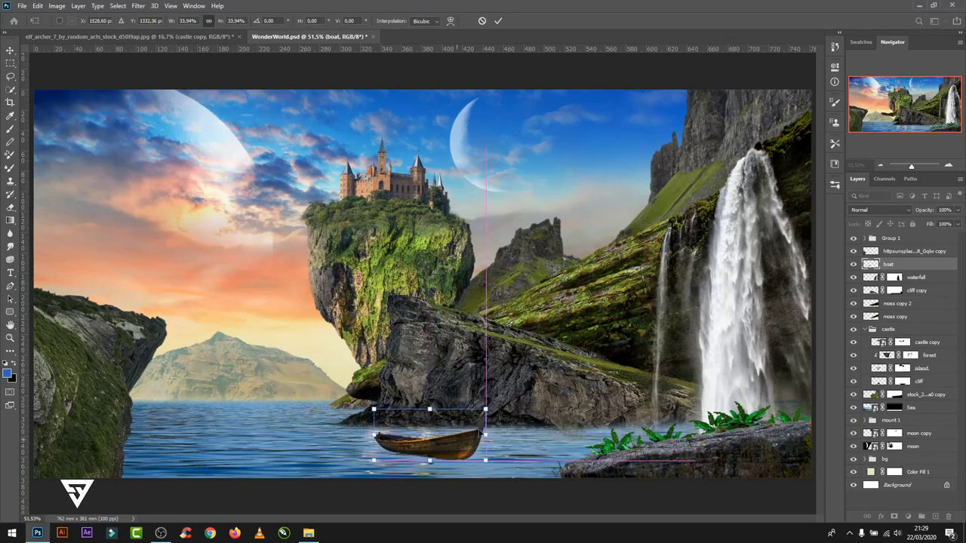
pyautogui.moveTo(521, 388); pyautogui.dragTo(513, 377)
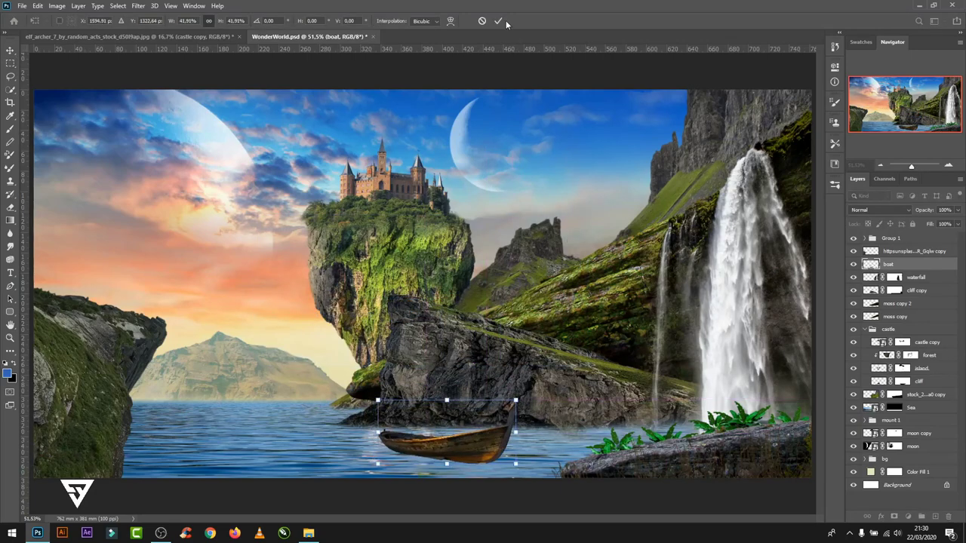
pyautogui.press('Return')
# - Add a layer mask and brush at 100% to fade the boat's hull into the water
pyautogui.hotkey('ctrl', '+')
pyautogui.hotkey('ctrl', '+')
pyautogui.click(893, 516)
pyautogui.press('b')
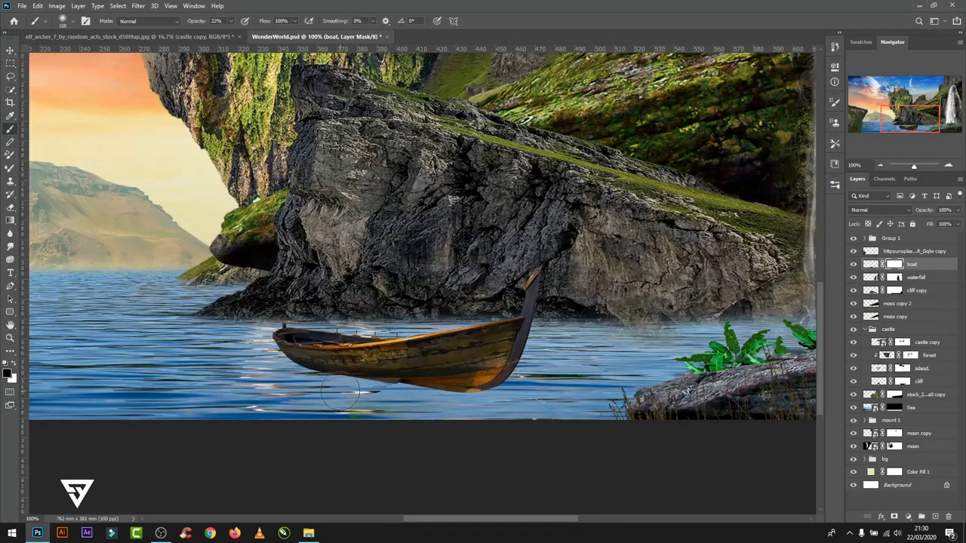
pyautogui.press('0')
pyautogui.moveTo(313, 373); pyautogui.dragTo(498, 401)
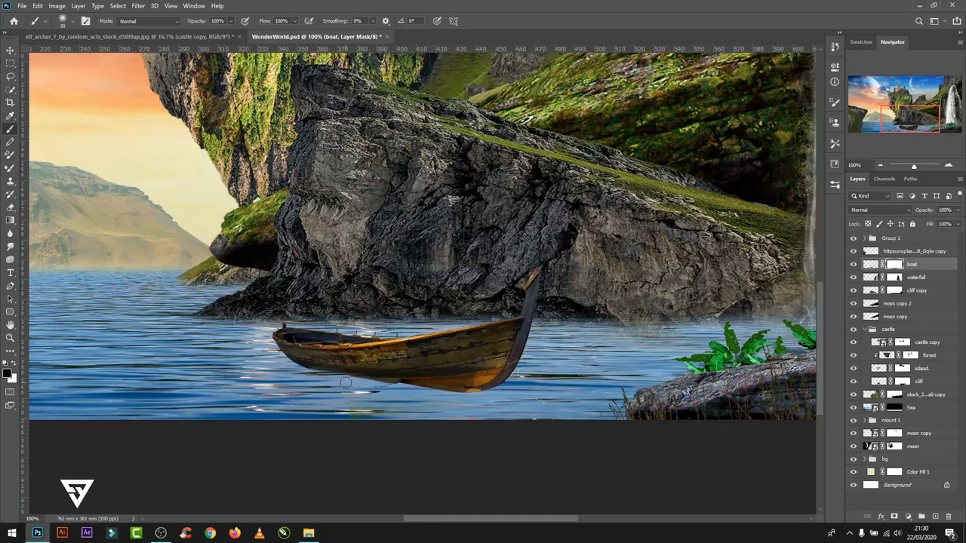
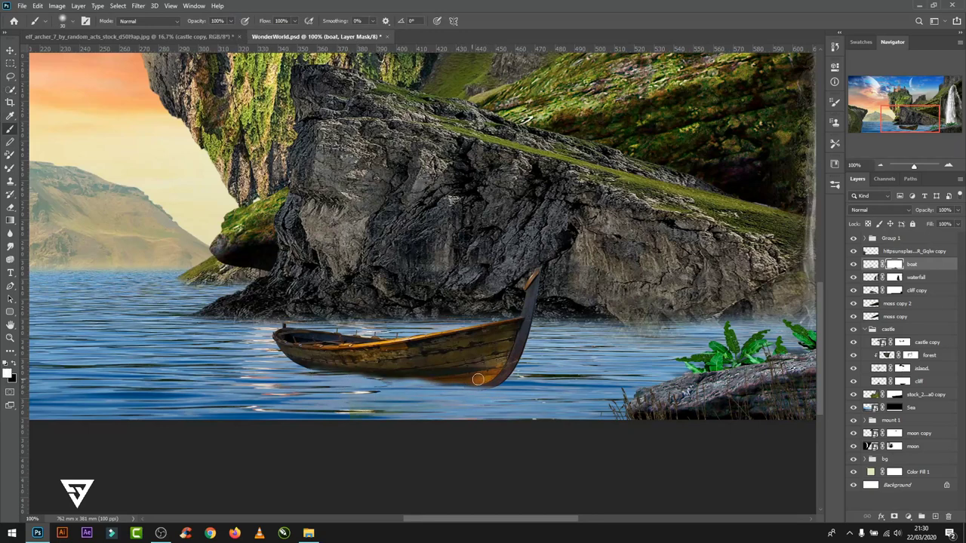
# - Drag the elf_archer layer from its source document into WonderWorld
pyautogui.moveTo(311, 361); pyautogui.dragTo(493, 398)
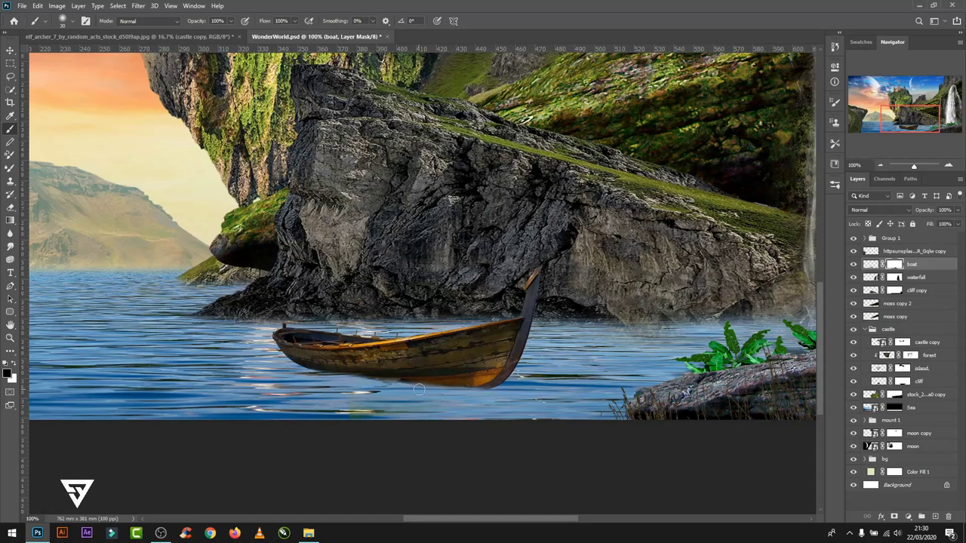
pyautogui.press('v')
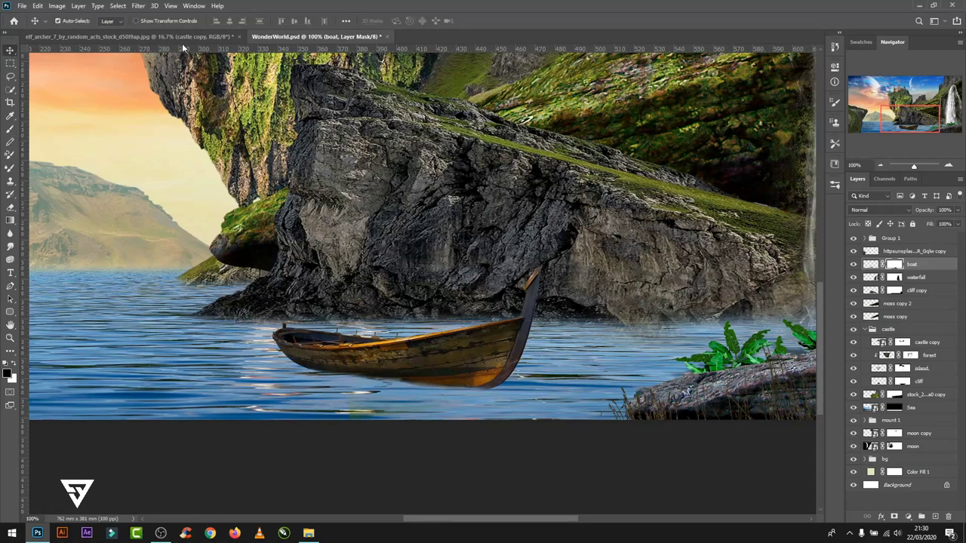
pyautogui.click(128, 37)
pyautogui.click(853, 263)
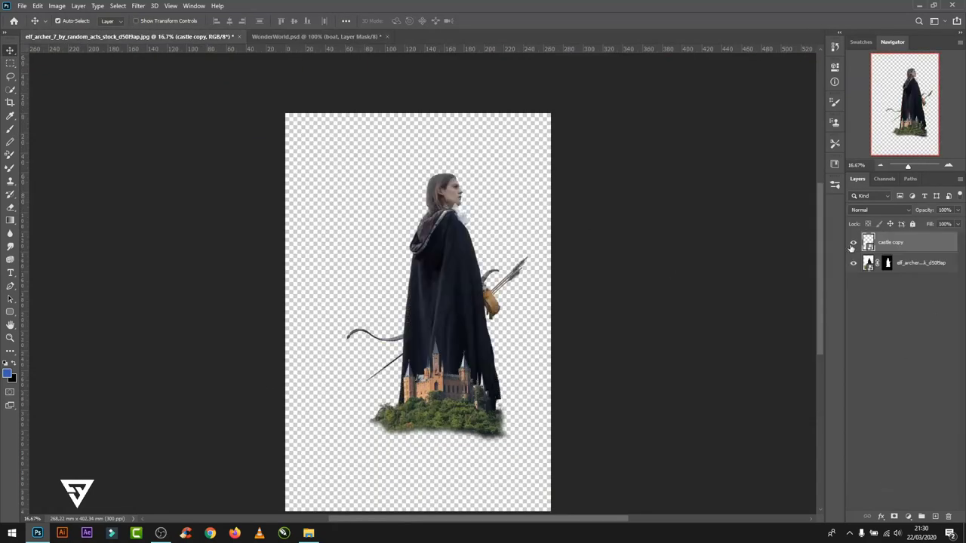
pyautogui.click(854, 242)
pyautogui.click(868, 262)
pyautogui.moveTo(450, 276); pyautogui.dragTo(400, 317)
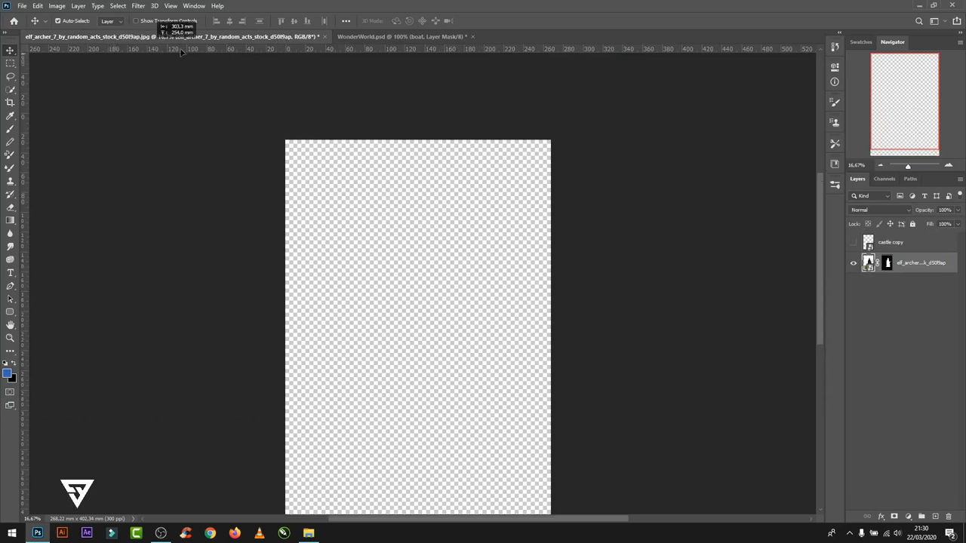
# - Free Transform the archer down to fit in the boat, then add a layer mask
pyautogui.hotkey('ctrl', '-')
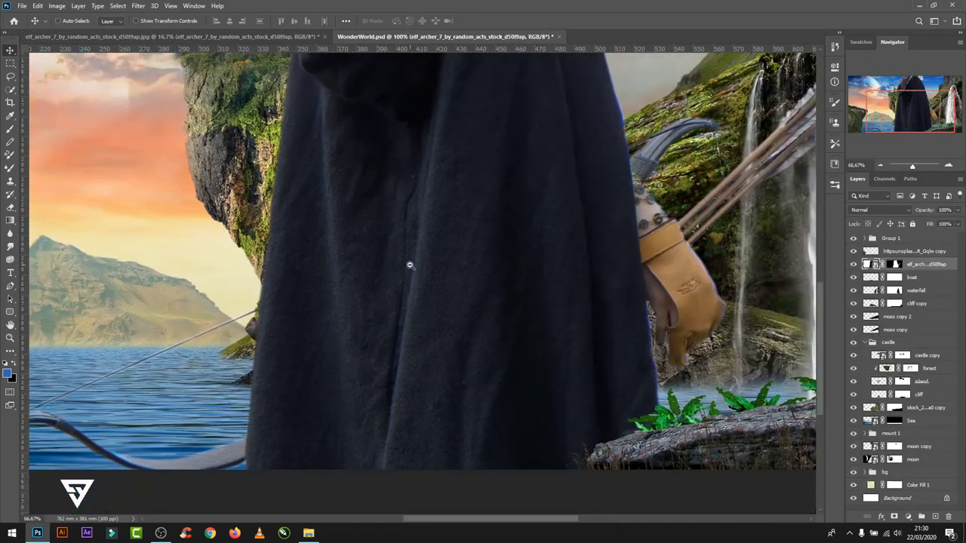
pyautogui.hotkey('ctrl', '-')
pyautogui.hotkey('ctrl', '-')
pyautogui.hotkey('ctrl', 't')
pyautogui.moveTo(585, 148); pyautogui.dragTo(267, 452)
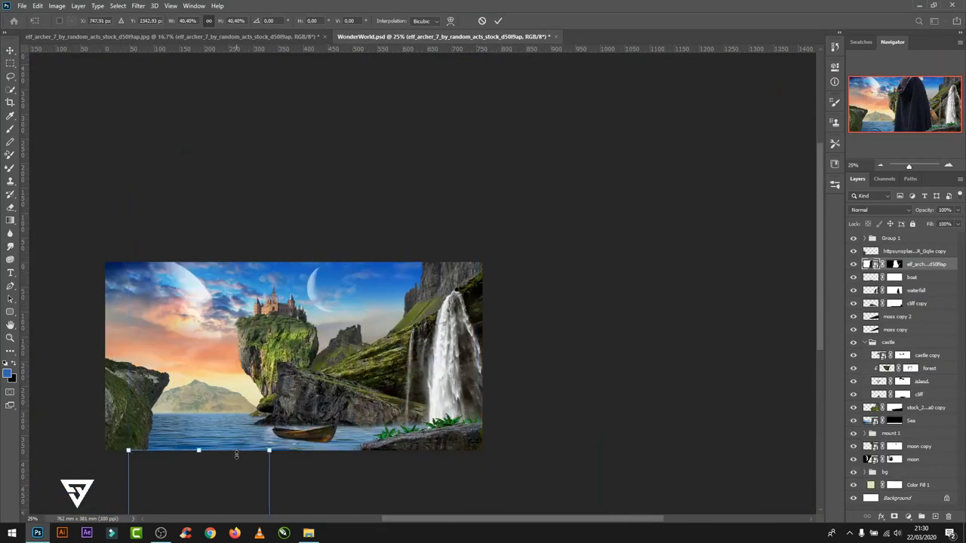
pyautogui.moveTo(407, 463)
pyautogui.mouseDown()
pyautogui.moveTo(450, 366)
pyautogui.moveTo(427, 414)
pyautogui.mouseUp()
pyautogui.hotkey('ctrl', '+')
pyautogui.hotkey('ctrl', '+')
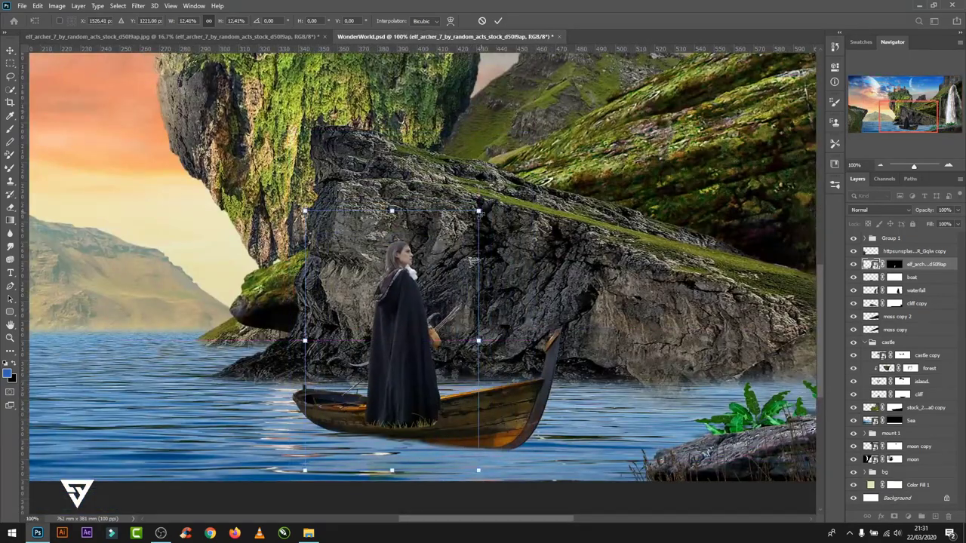
pyautogui.moveTo(479, 211); pyautogui.dragTo(445, 272)
pyautogui.press('Return')
pyautogui.hotkey('ctrl', '+')
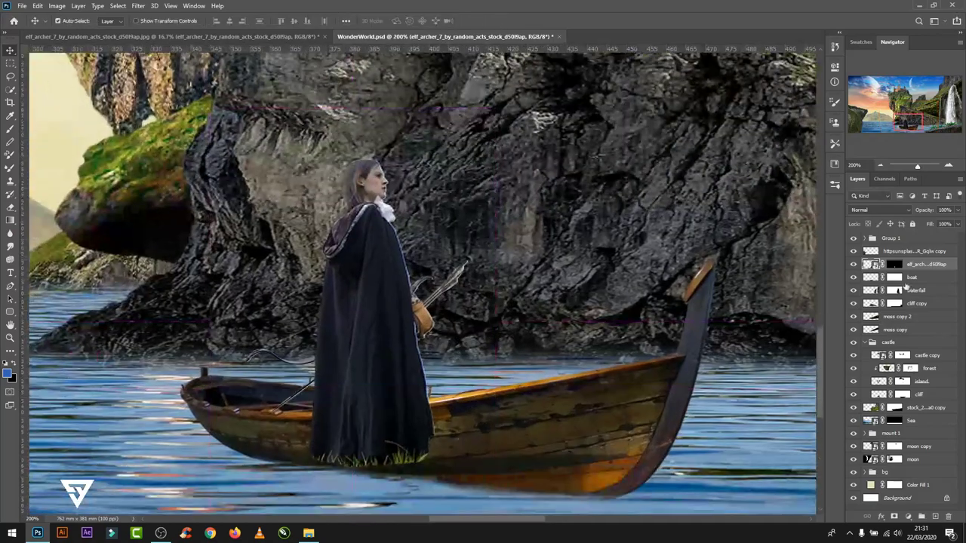
pyautogui.click(894, 264)
# - Paint black on the archer's mask to tuck her lower cloak behind the boat rim
pyautogui.press('d')
pyautogui.press('b')
pyautogui.rightClick(922, 264)
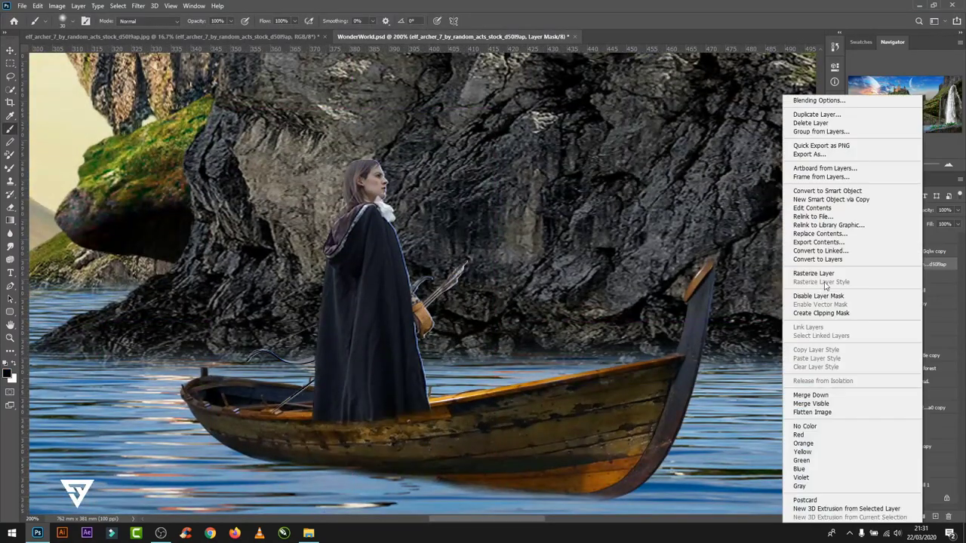
pyautogui.click(845, 280)
pyautogui.moveTo(318, 431); pyautogui.dragTo(437, 423)
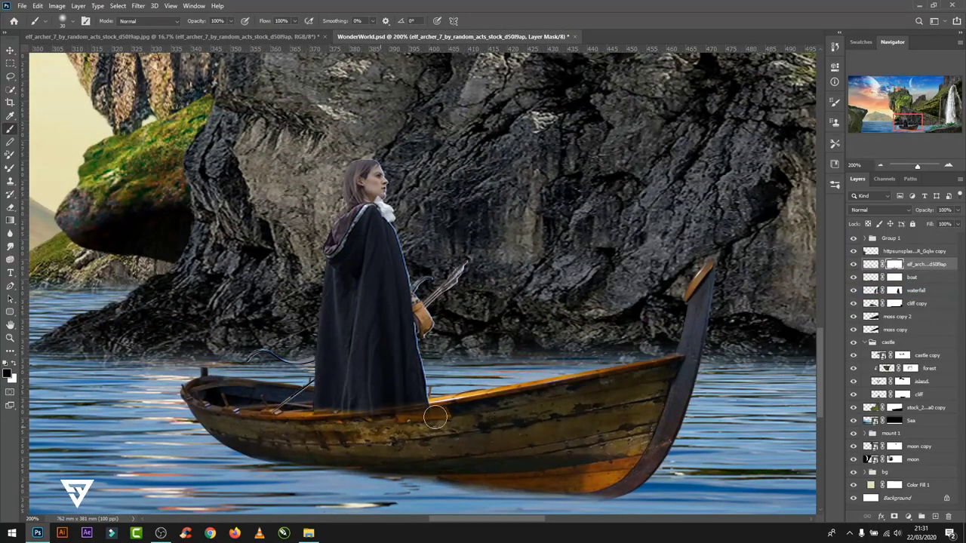
pyautogui.hotkey('ctrl', '+')
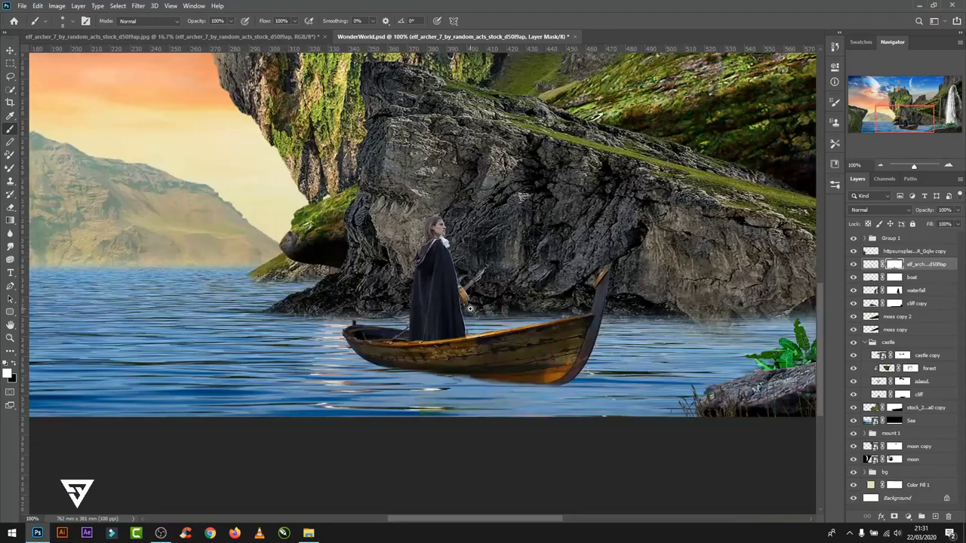
pyautogui.hotkey('ctrl', '-')
pyautogui.hotkey('ctrl', '-')
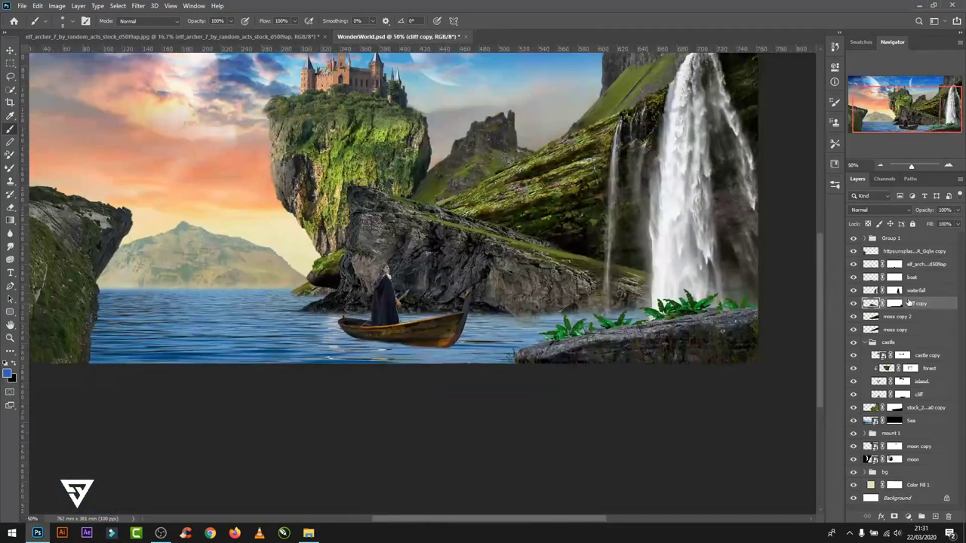
# - Enlarge the boat layer slightly with Free Transform
pyautogui.click(910, 277)
pyautogui.hotkey('ctrl', 't')
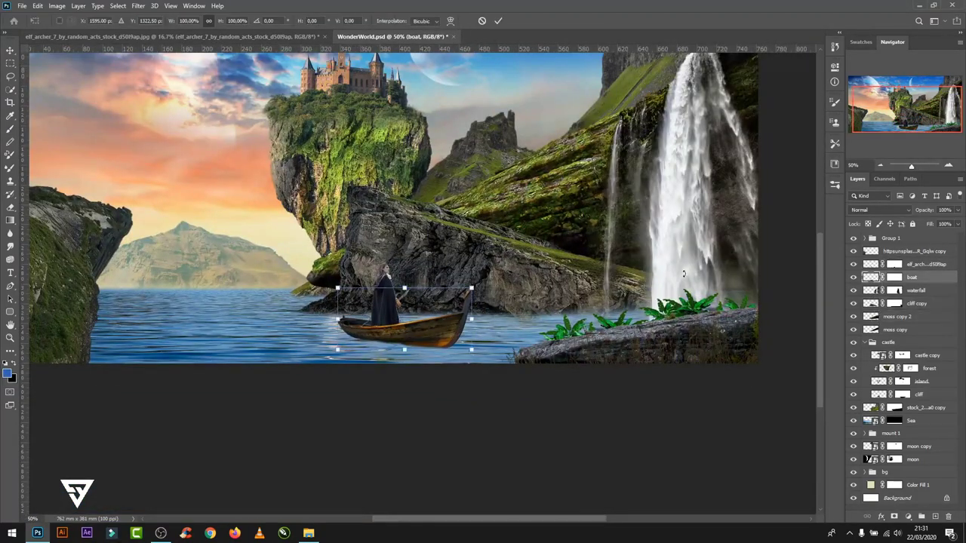
pyautogui.moveTo(471, 288); pyautogui.dragTo(487, 285)
pyautogui.press('Return')
pyautogui.press('b')
pyautogui.scroll(5, 370, 357)
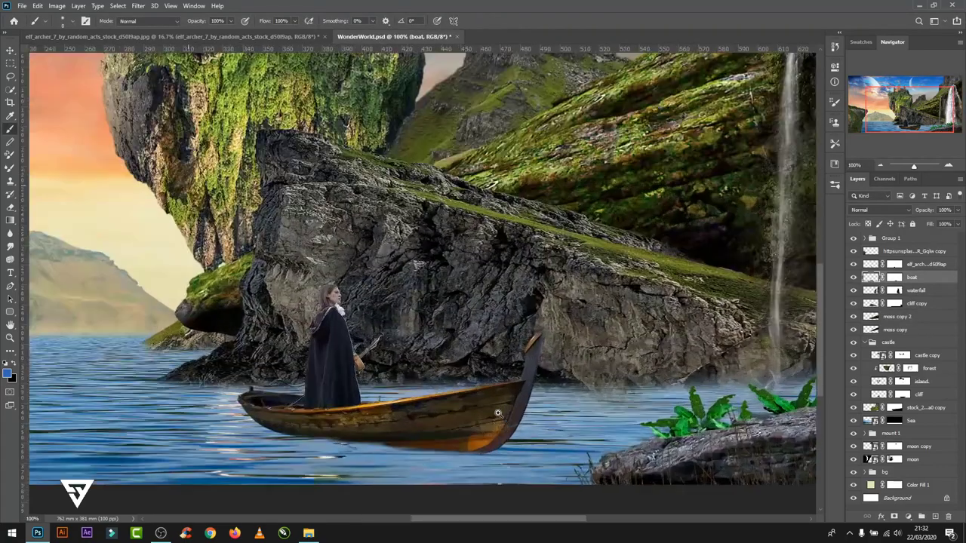
pyautogui.scroll(-2, 370, 357)
pyautogui.click(894, 264)
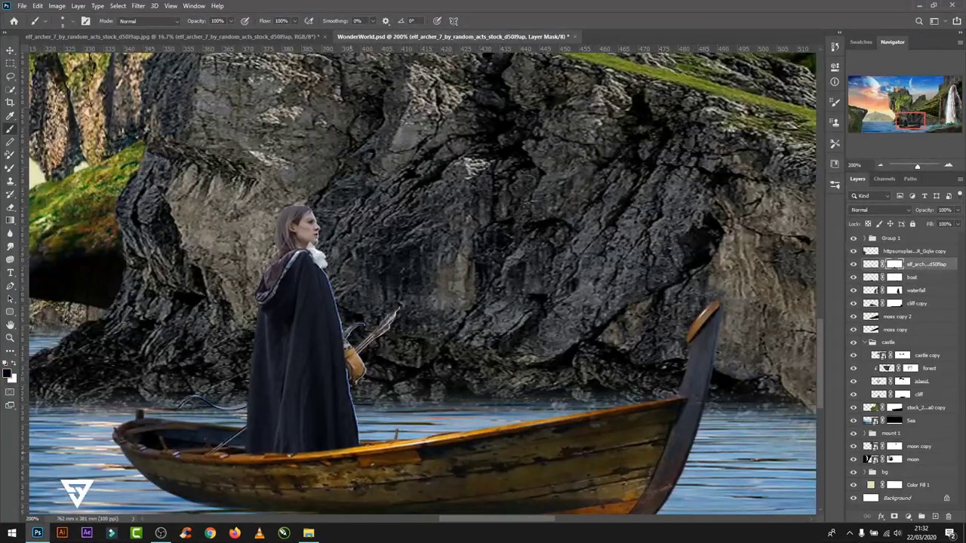
pyautogui.click(870, 278)
pyautogui.hotkey('ctrl', '-')
pyautogui.hotkey('ctrl', '-')
pyautogui.hotkey('ctrl', '-')
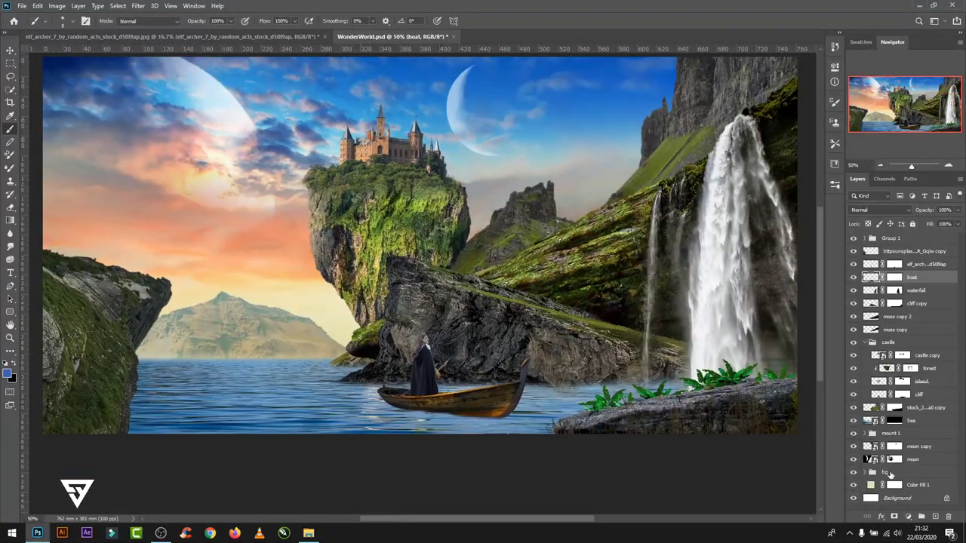
# - Clip a Hue/Saturation adjustment to bg's Layer 1 with Lightness -16 and Hue +20
pyautogui.click(911, 473)
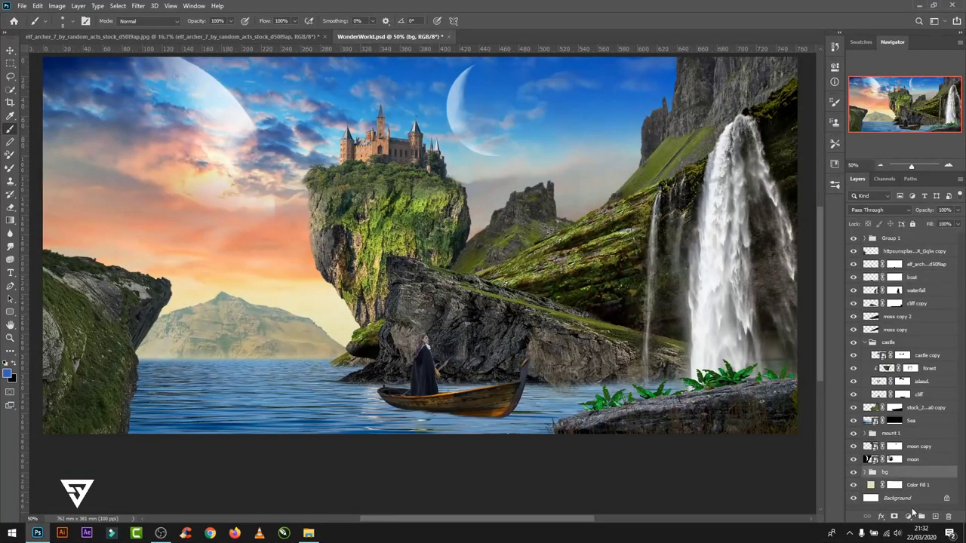
pyautogui.click(865, 473)
pyautogui.scroll(-3, 958, 468)
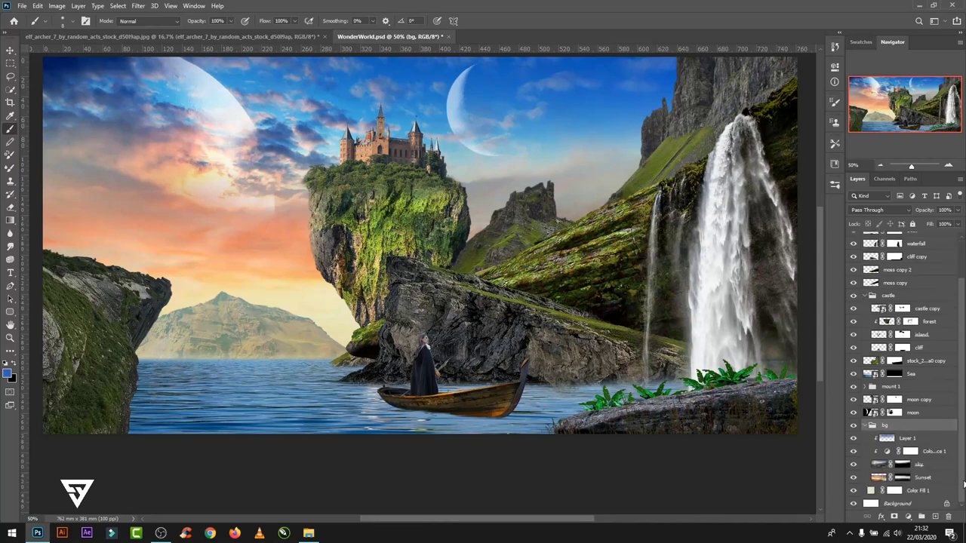
pyautogui.click(894, 441)
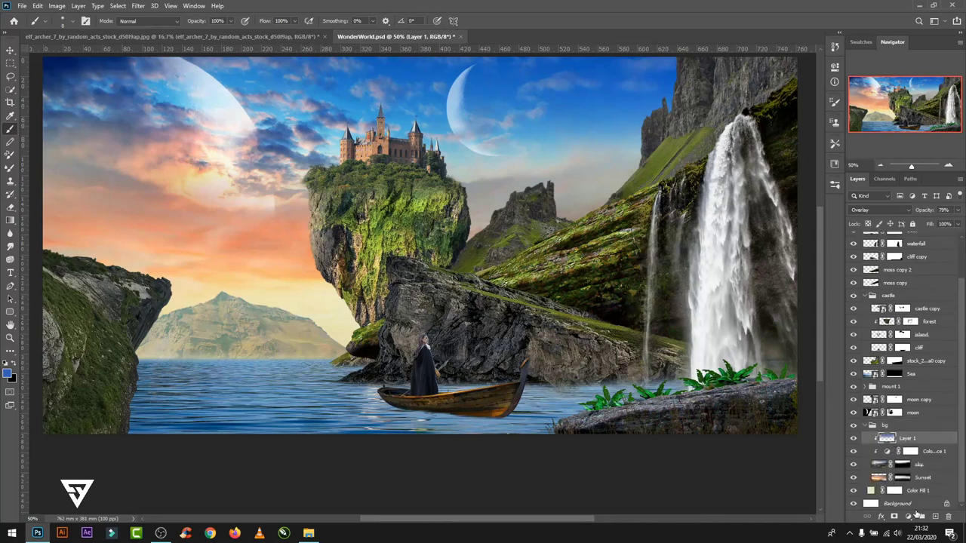
pyautogui.click(908, 516)
pyautogui.click(924, 419)
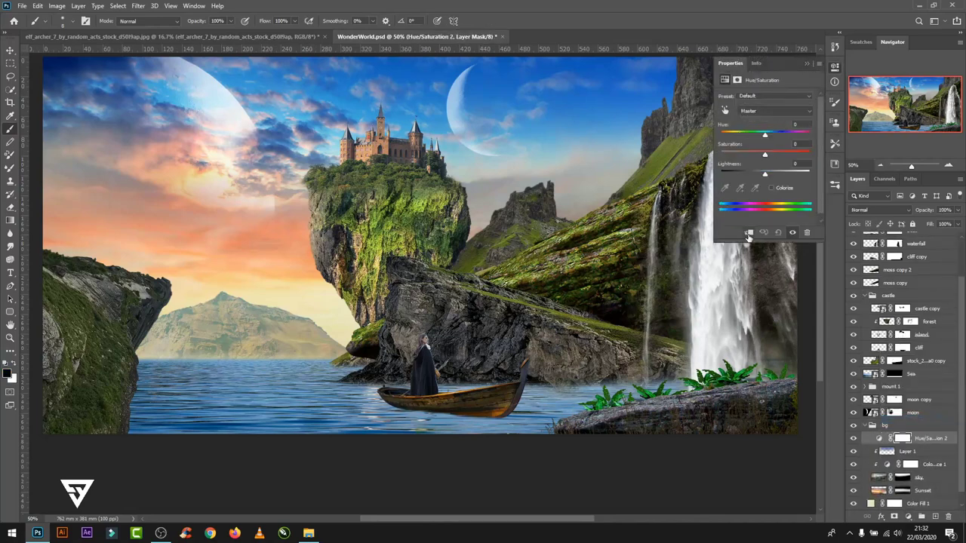
pyautogui.click(748, 233)
pyautogui.moveTo(764, 174); pyautogui.dragTo(758, 175)
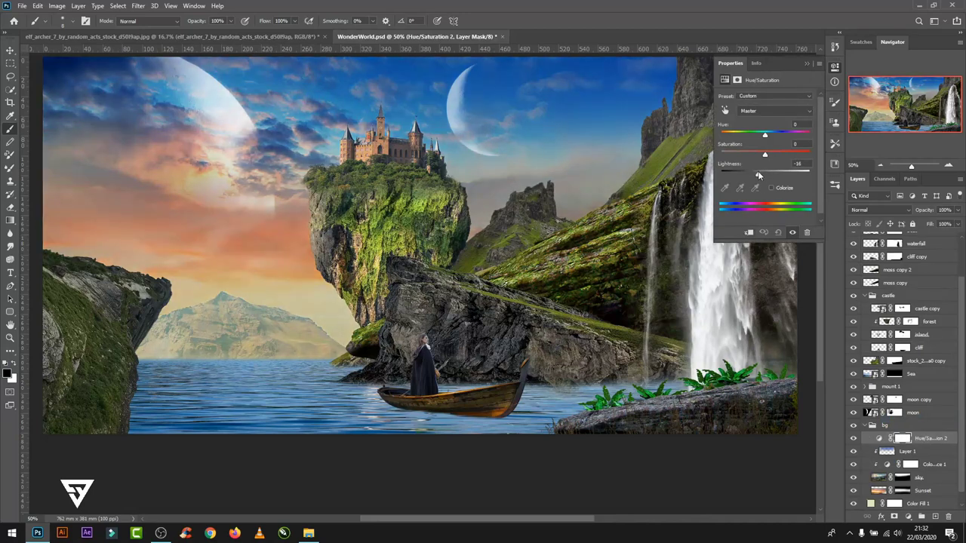
pyautogui.moveTo(765, 133)
pyautogui.mouseDown()
pyautogui.moveTo(774, 134)
pyautogui.moveTo(764, 136)
pyautogui.mouseUp()
pyautogui.click(806, 63)
# - Toggle the colour fill to compare the sky, then select Hue/Saturation 2
pyautogui.click(927, 455)
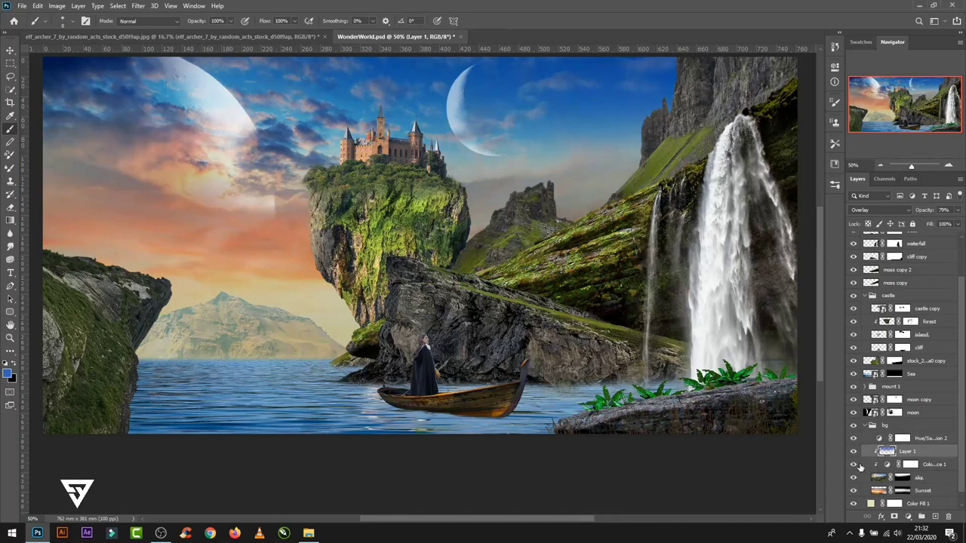
pyautogui.click(854, 465)
pyautogui.click(854, 465)
pyautogui.click(879, 439)
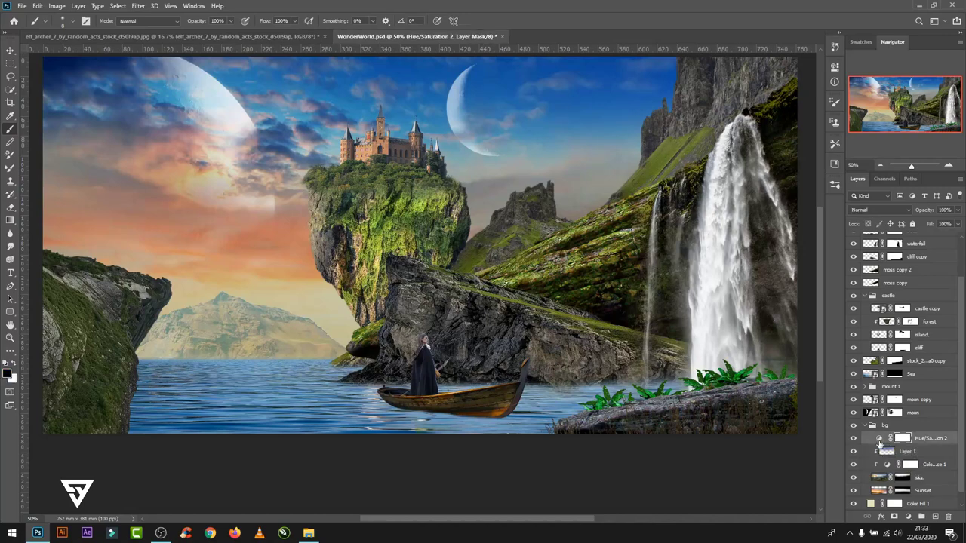
pyautogui.click(909, 517)
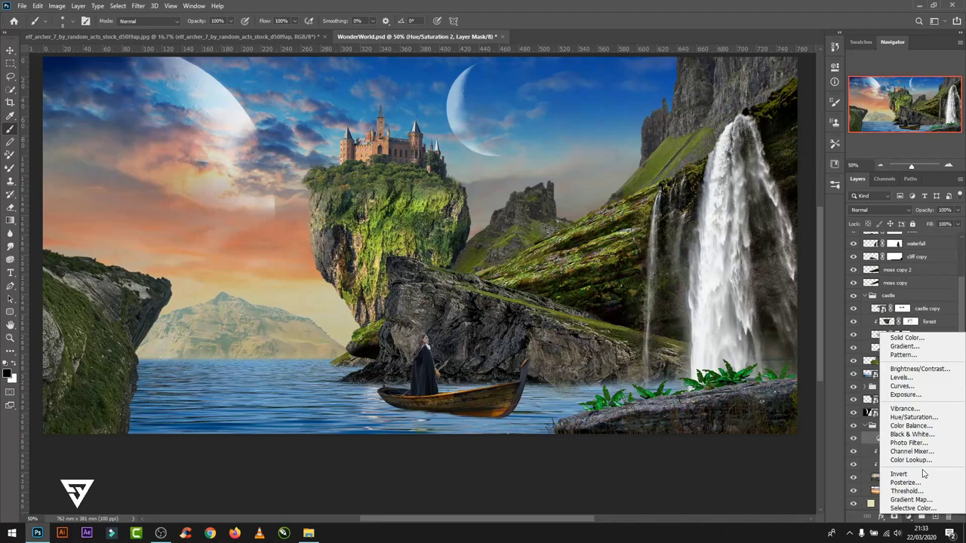
# - Add a radial Gradient Fill layer with a black left colour stop
pyautogui.click(904, 345)
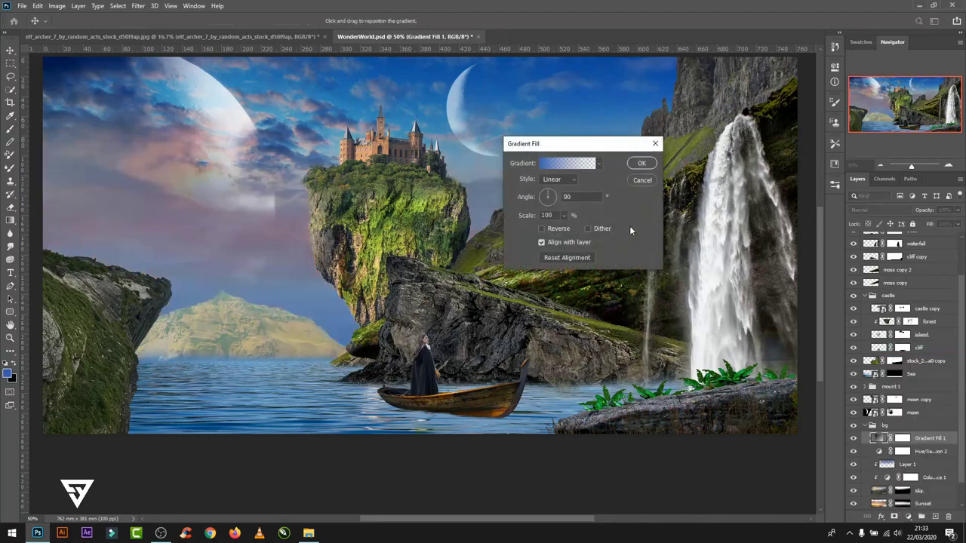
pyautogui.click(558, 180)
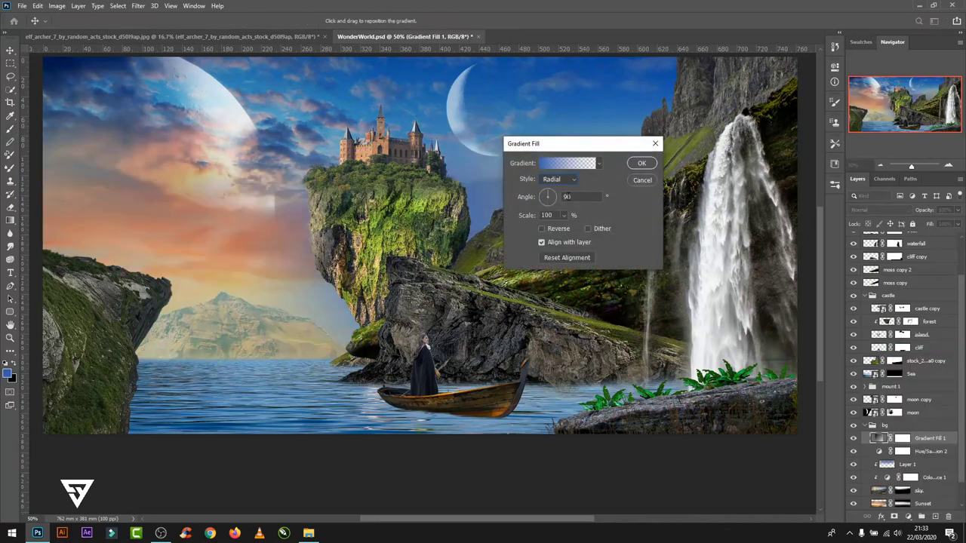
pyautogui.click(562, 164)
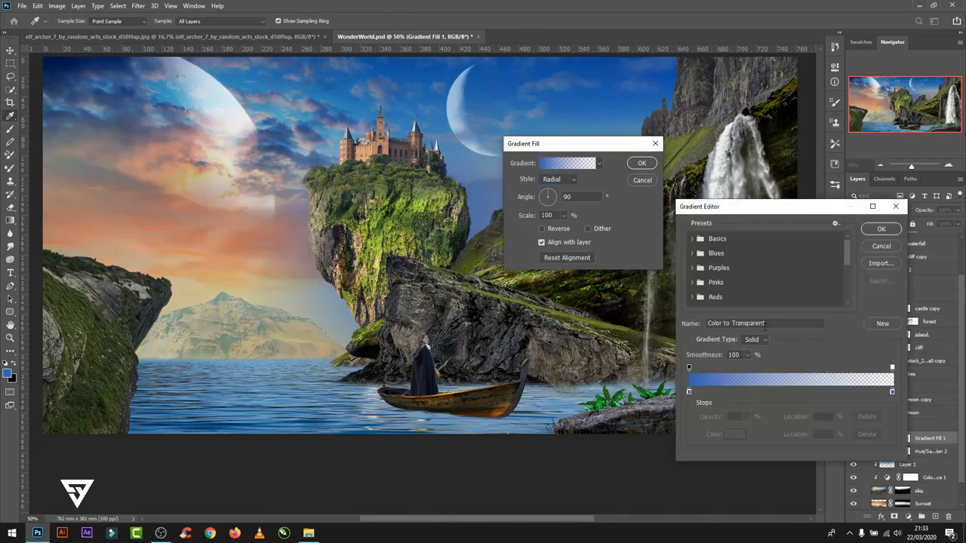
pyautogui.click(688, 391)
pyautogui.click(735, 434)
pyautogui.click(510, 344)
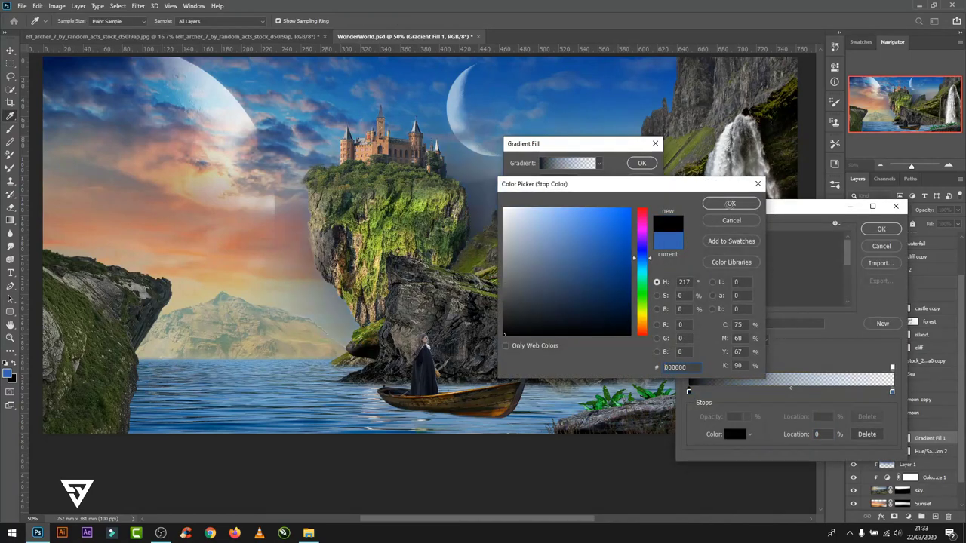
pyautogui.click(730, 208)
pyautogui.click(892, 392)
pyautogui.click(734, 434)
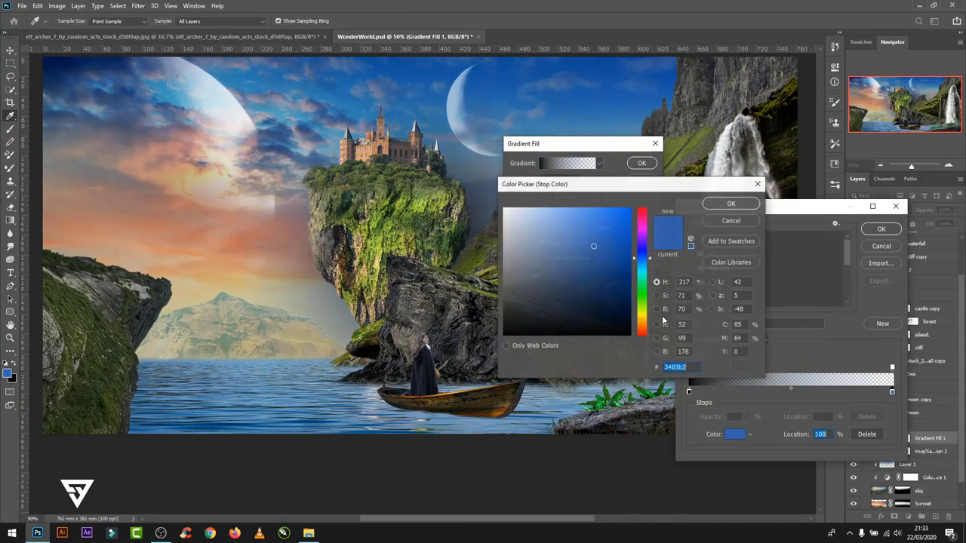
pyautogui.click(731, 203)
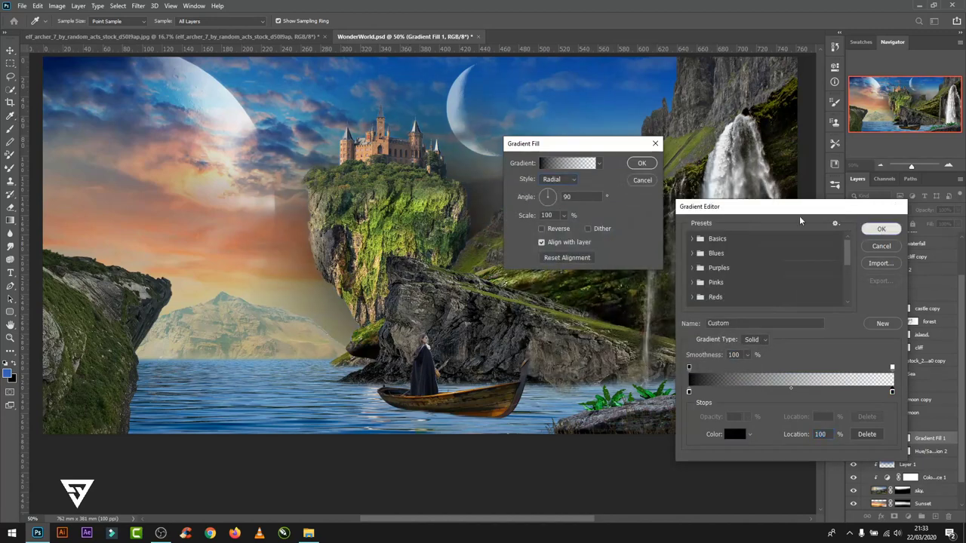
pyautogui.click(881, 229)
# - Reverse the gradient, scale it to 228% and shift its centre left toward the sky
pyautogui.click(557, 231)
pyautogui.moveTo(525, 219); pyautogui.dragTo(529, 217)
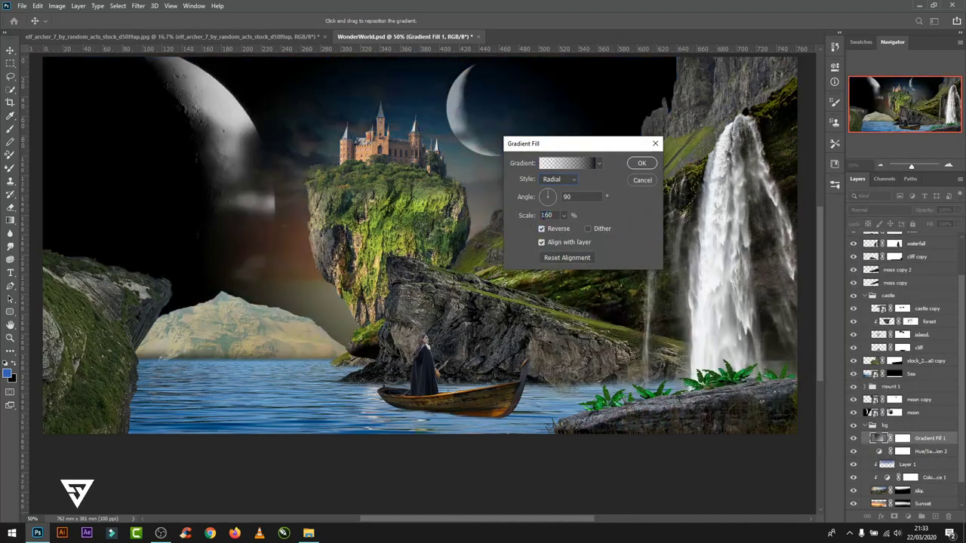
pyautogui.hotkey('ctrl', '-')
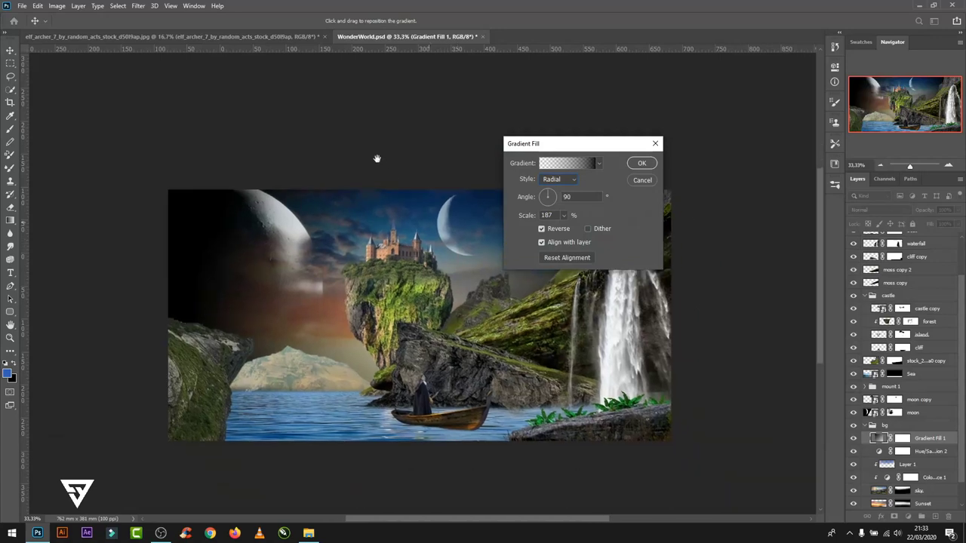
pyautogui.moveTo(523, 215); pyautogui.dragTo(534, 218)
pyautogui.moveTo(436, 217); pyautogui.dragTo(414, 210)
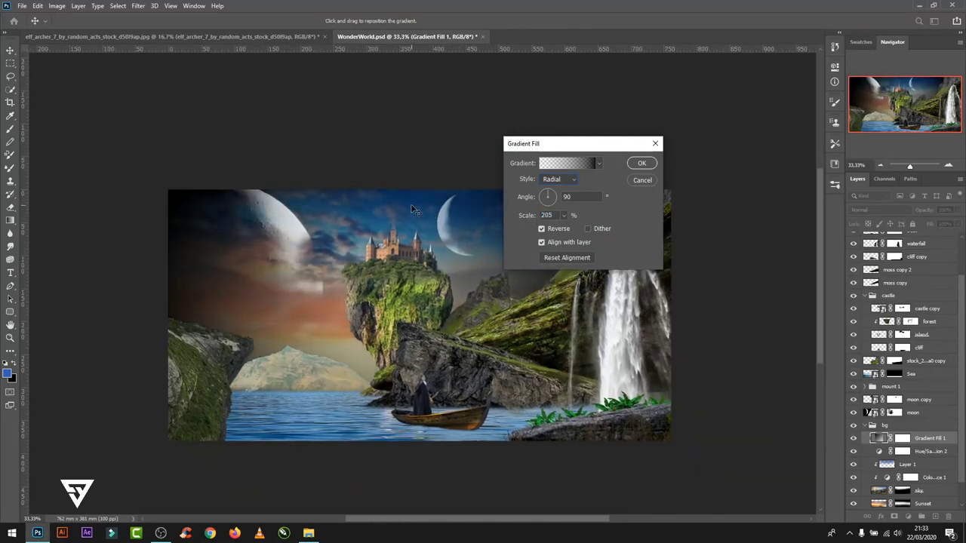
pyautogui.moveTo(533, 217); pyautogui.dragTo(536, 219)
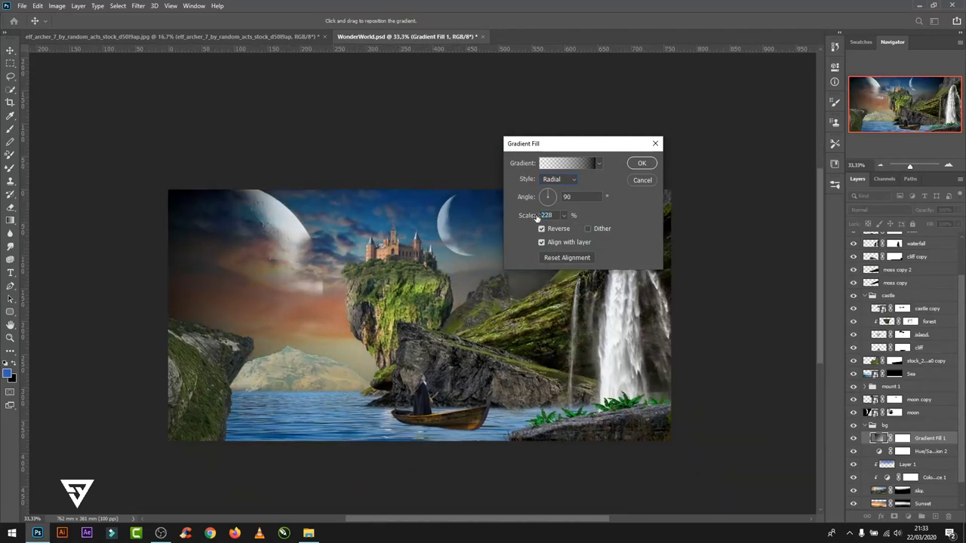
pyautogui.click(641, 163)
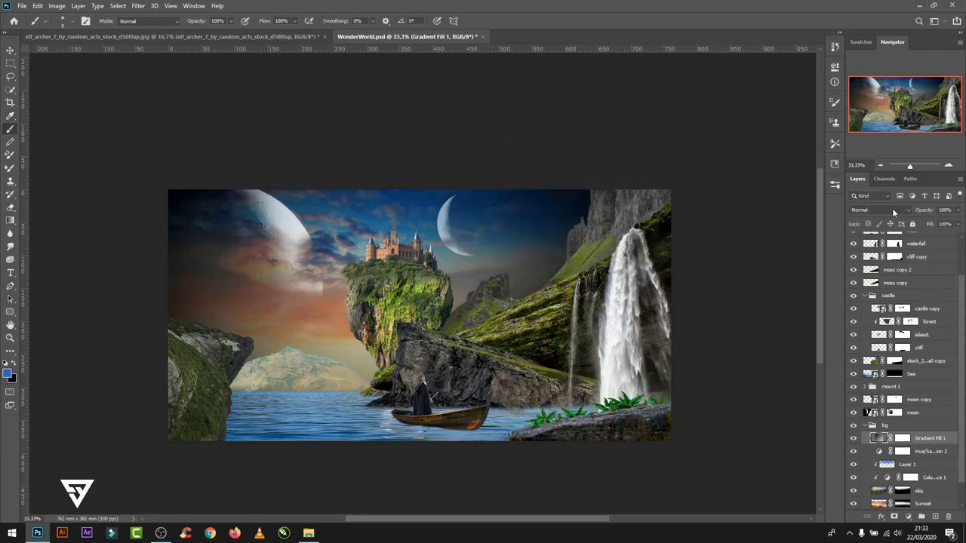
# - Set the gradient layer to Multiply at about 62% opacity and collapse the bg group
pyautogui.click(889, 209)
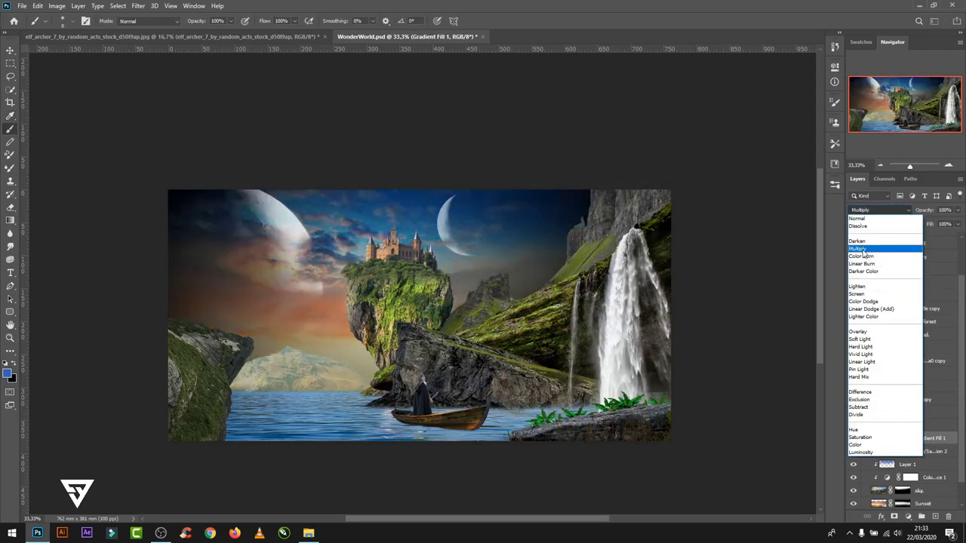
pyautogui.click(862, 249)
pyautogui.click(958, 210)
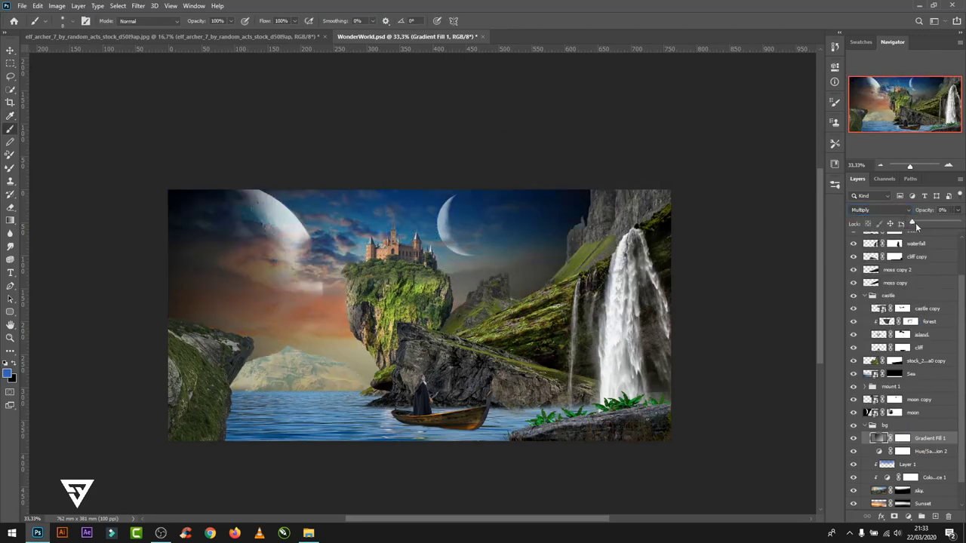
pyautogui.moveTo(958, 224); pyautogui.dragTo(941, 224)
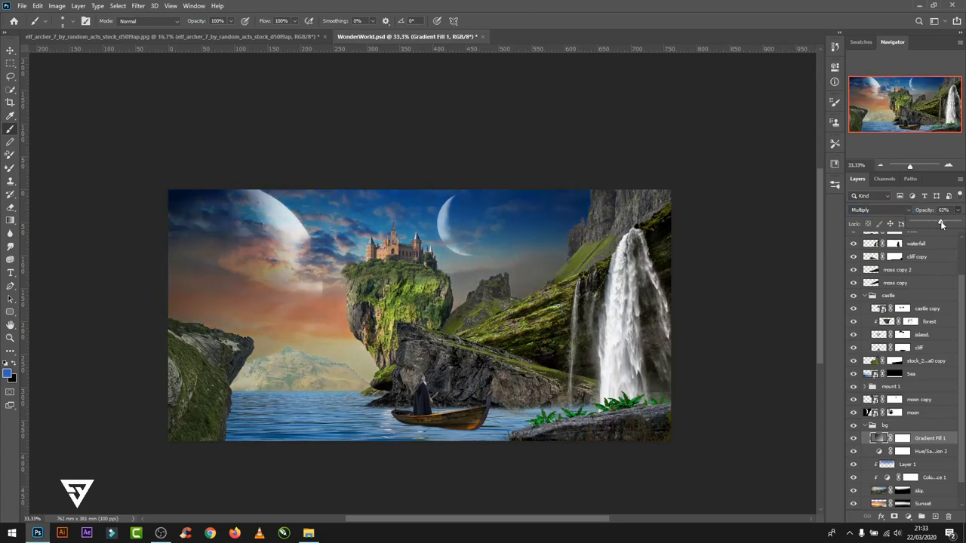
pyautogui.click(868, 426)
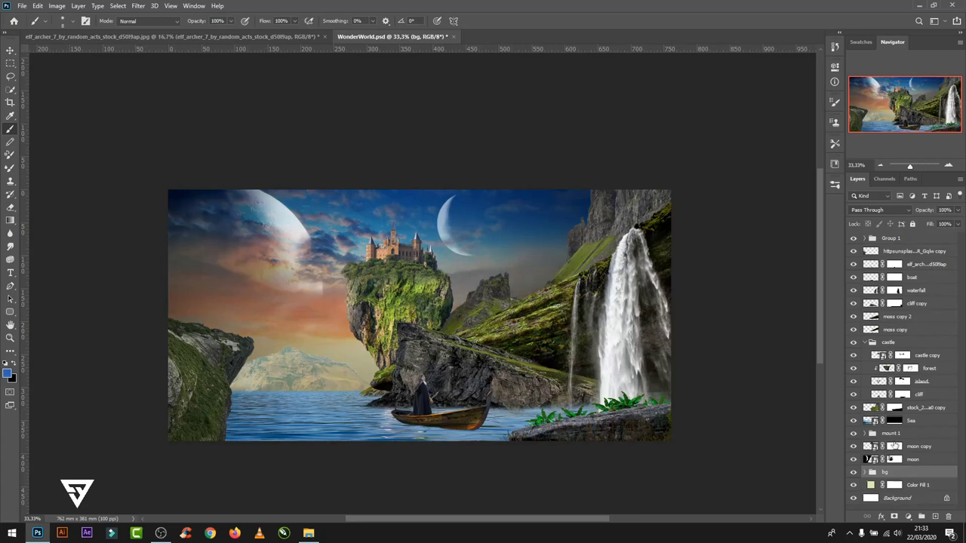
# - Add a Hue/Saturation adjustment to the Sea layer: Hue +5, Saturation -28, Lightness -6
pyautogui.click(858, 422)
pyautogui.click(908, 515)
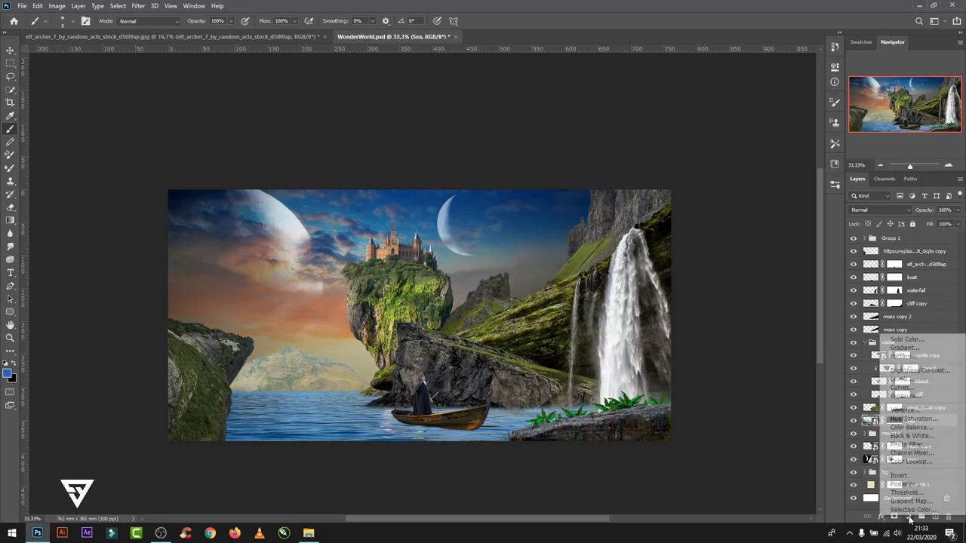
pyautogui.click(915, 419)
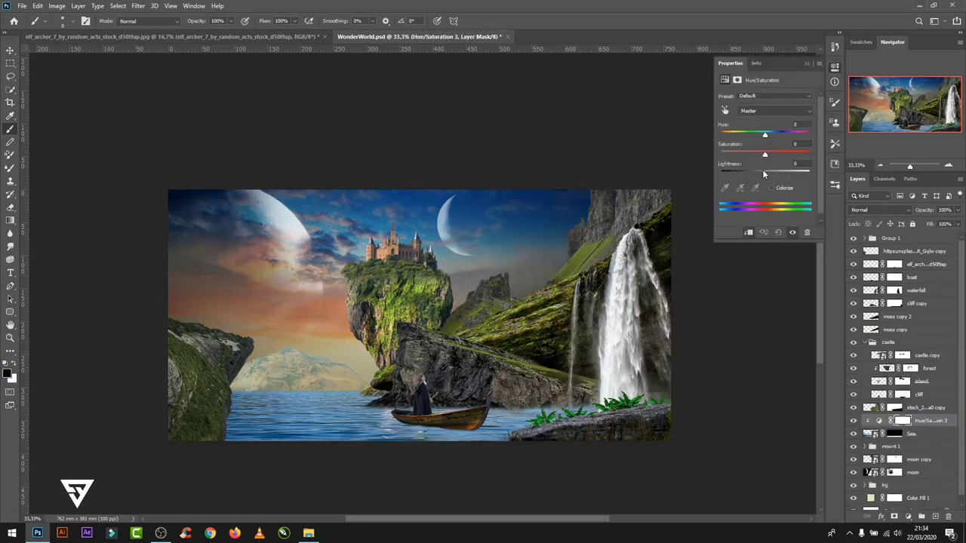
pyautogui.moveTo(765, 174); pyautogui.dragTo(765, 176)
pyautogui.moveTo(765, 135); pyautogui.dragTo(767, 135)
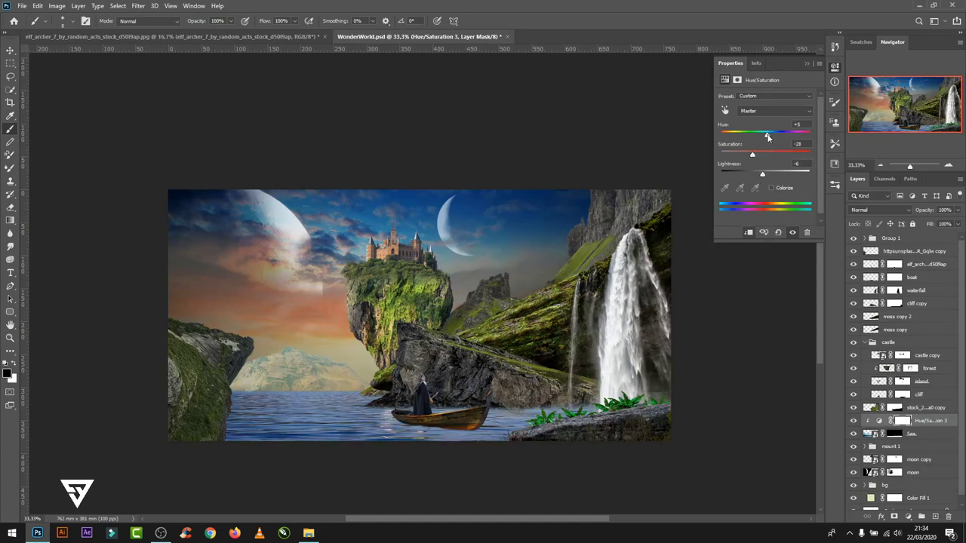
pyautogui.click(807, 63)
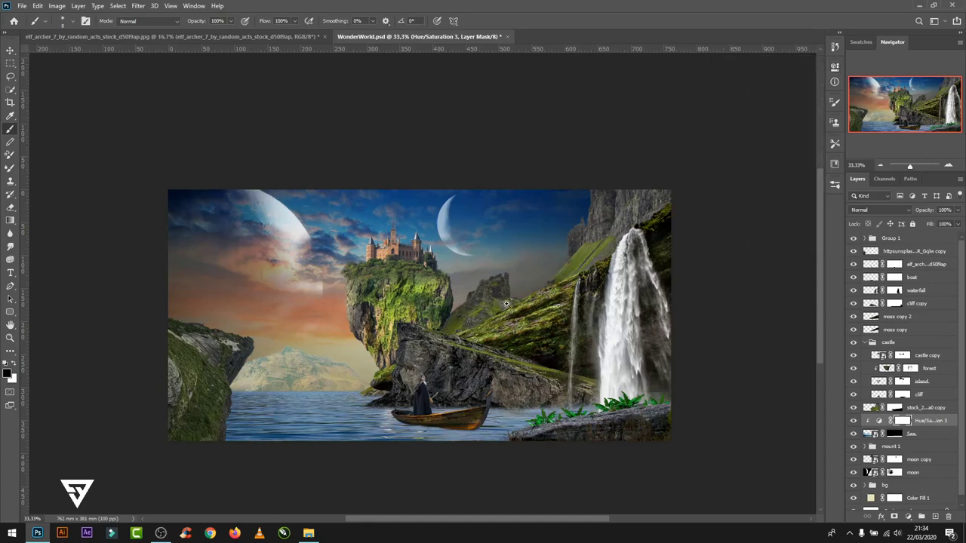
pyautogui.scroll(1, 466, 244)
pyautogui.scroll(1, 465, 243)
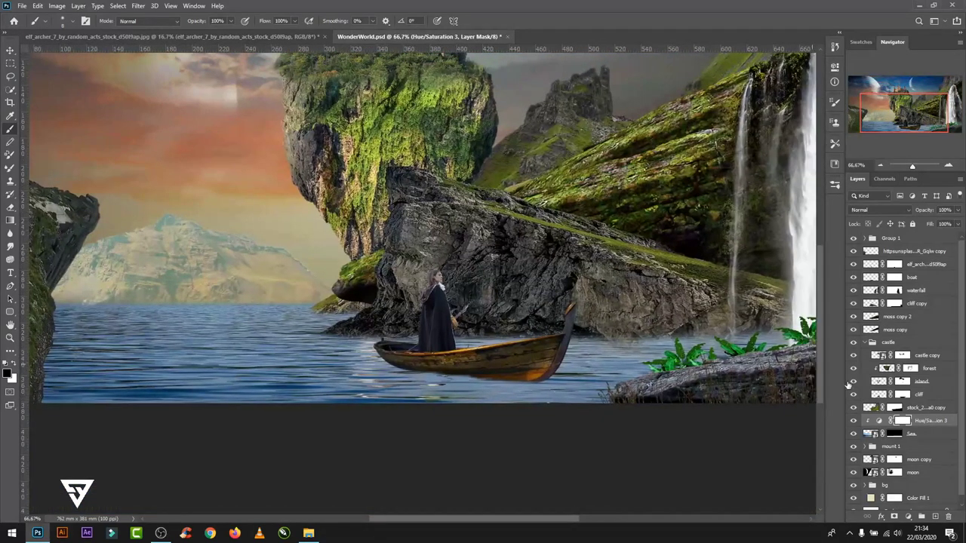
pyautogui.click(908, 517)
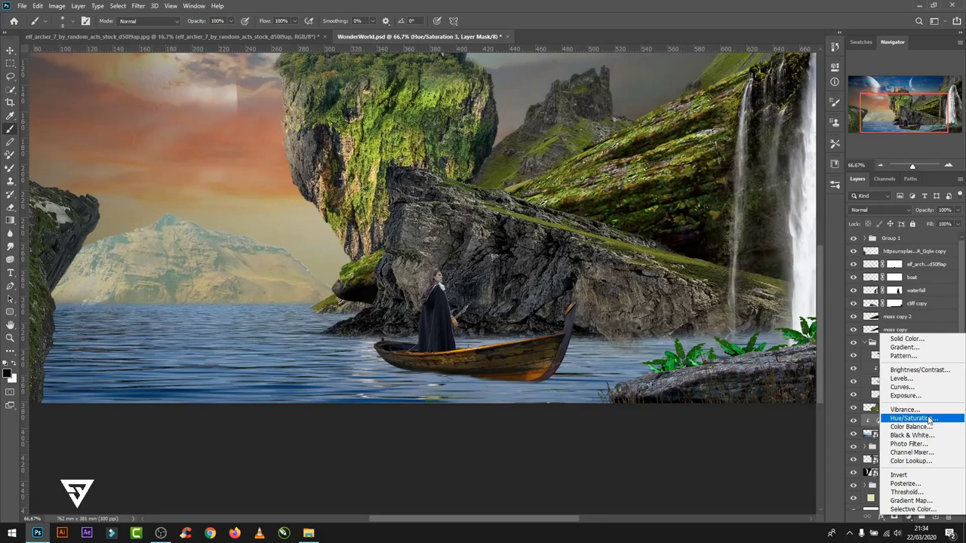
# - Clip a darkening Curves adjustment to the sea and invert its mask to black
pyautogui.click(902, 387)
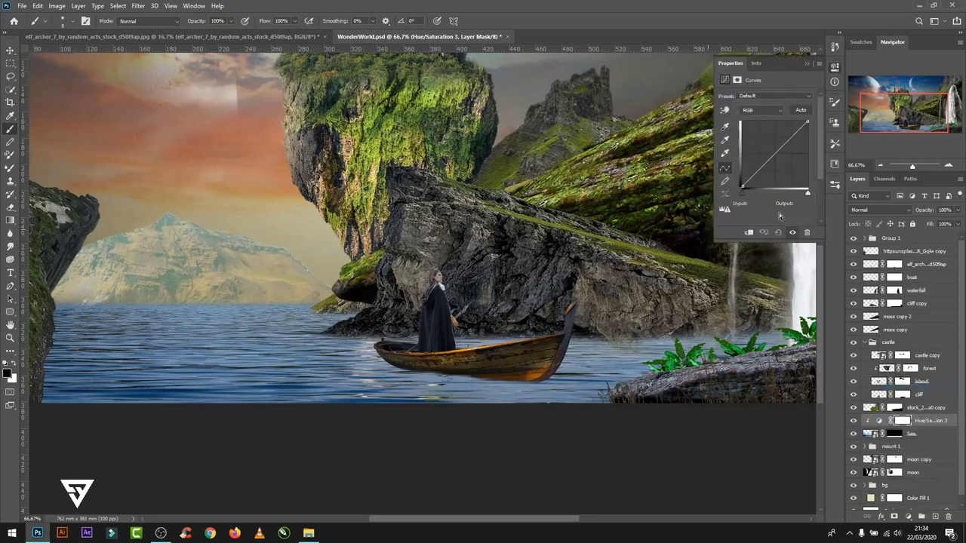
pyautogui.moveTo(764, 165); pyautogui.dragTo(773, 172)
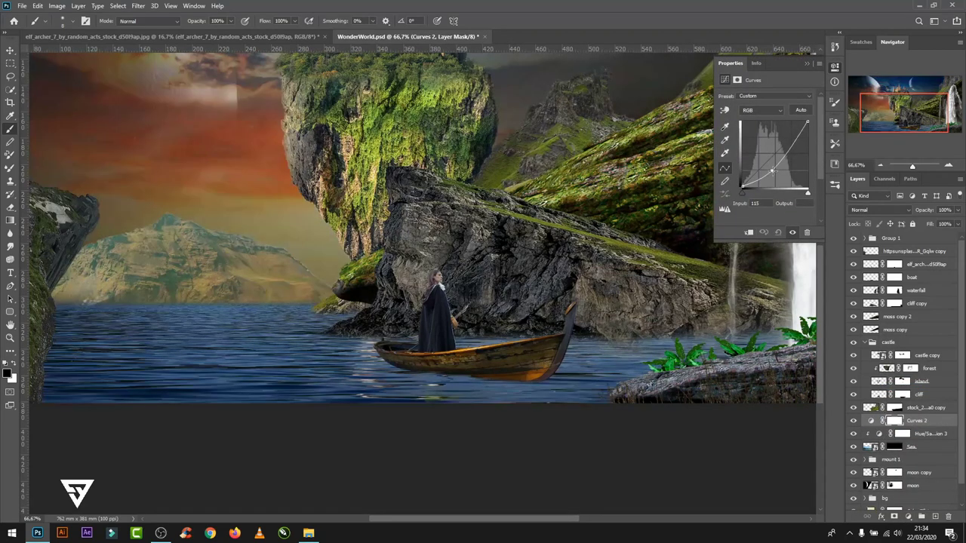
pyautogui.click(749, 234)
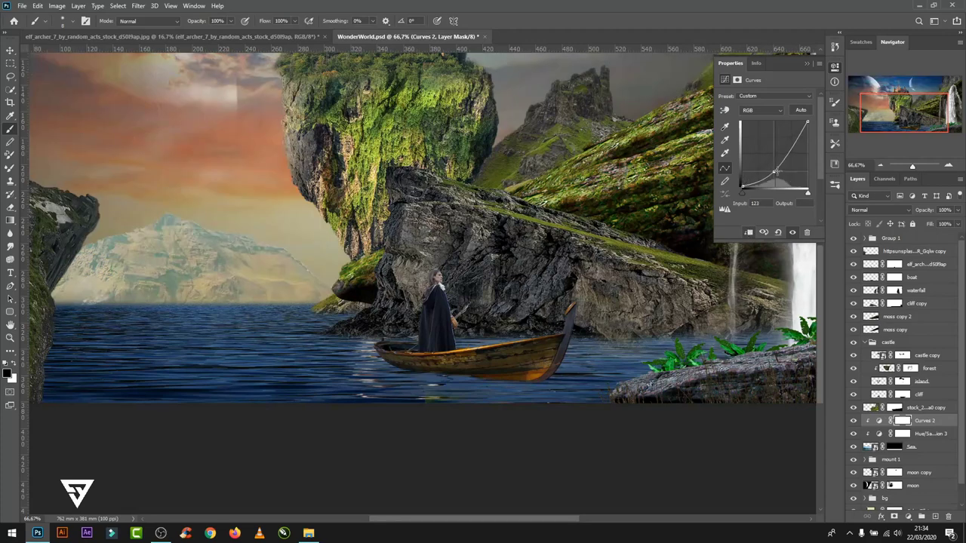
pyautogui.click(807, 63)
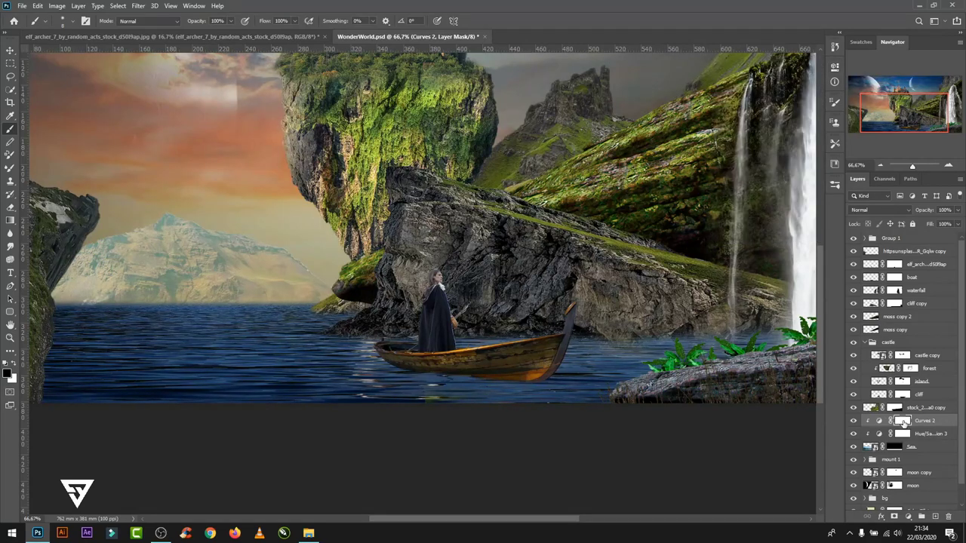
pyautogui.hotkey('ctrl', 'i')
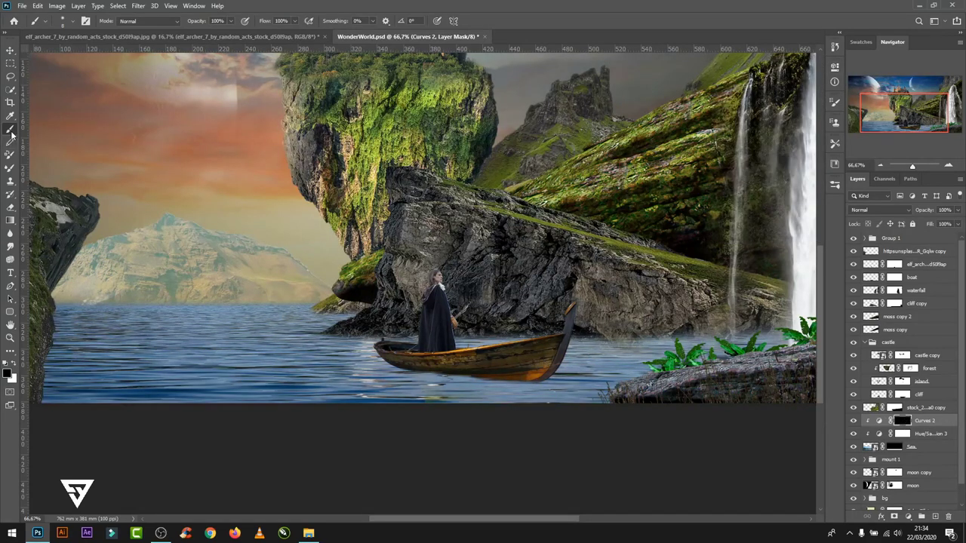
# - Paint the curves darkening in at low opacity under the boat hull, stern and rock waterline
pyautogui.moveTo(231, 22); pyautogui.dragTo(197, 34)
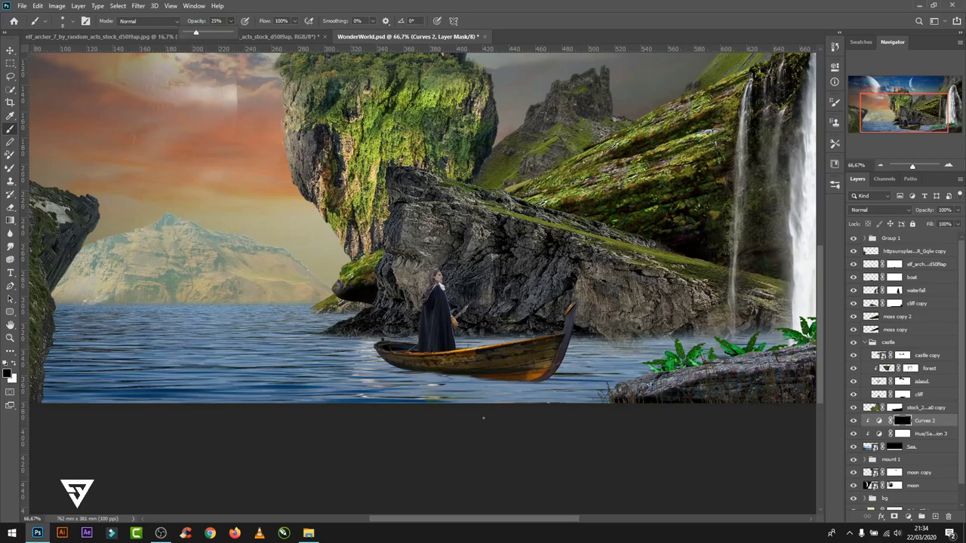
pyautogui.click(17, 366)
pyautogui.scroll(1, 466, 370)
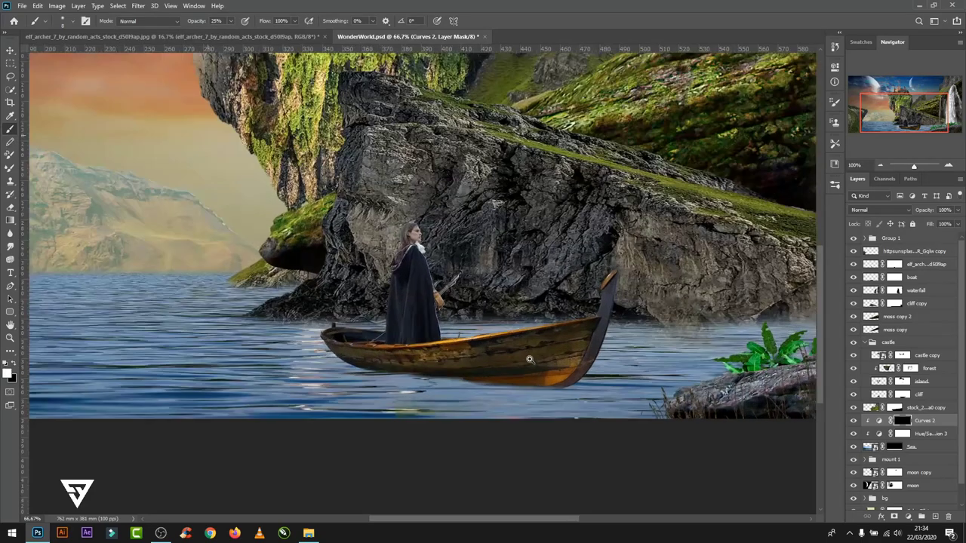
pyautogui.moveTo(488, 355)
pyautogui.mouseDown()
pyautogui.moveTo(323, 339)
pyautogui.moveTo(403, 339)
pyautogui.moveTo(335, 337)
pyautogui.moveTo(464, 357)
pyautogui.mouseUp()
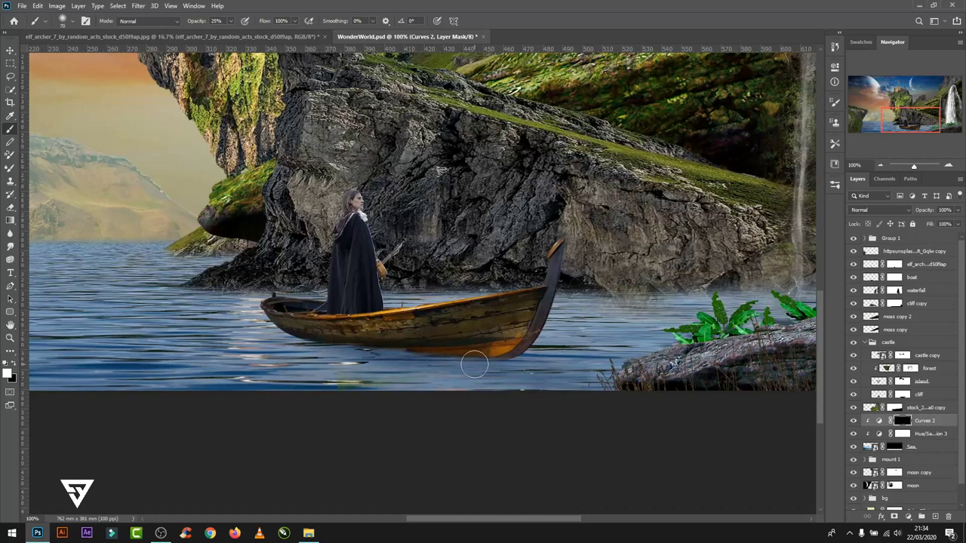
pyautogui.moveTo(368, 343); pyautogui.dragTo(540, 364)
pyautogui.click(230, 20)
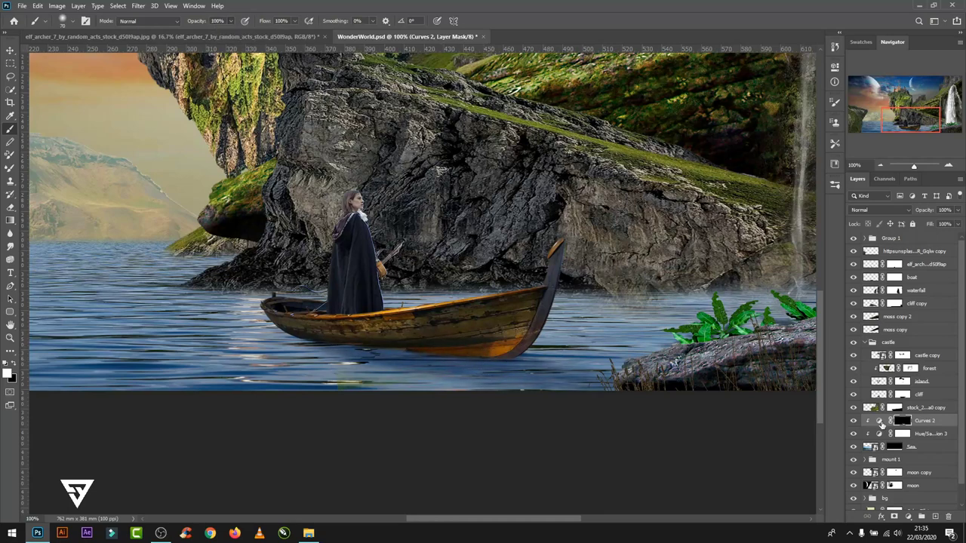
pyautogui.moveTo(225, 35); pyautogui.dragTo(193, 35)
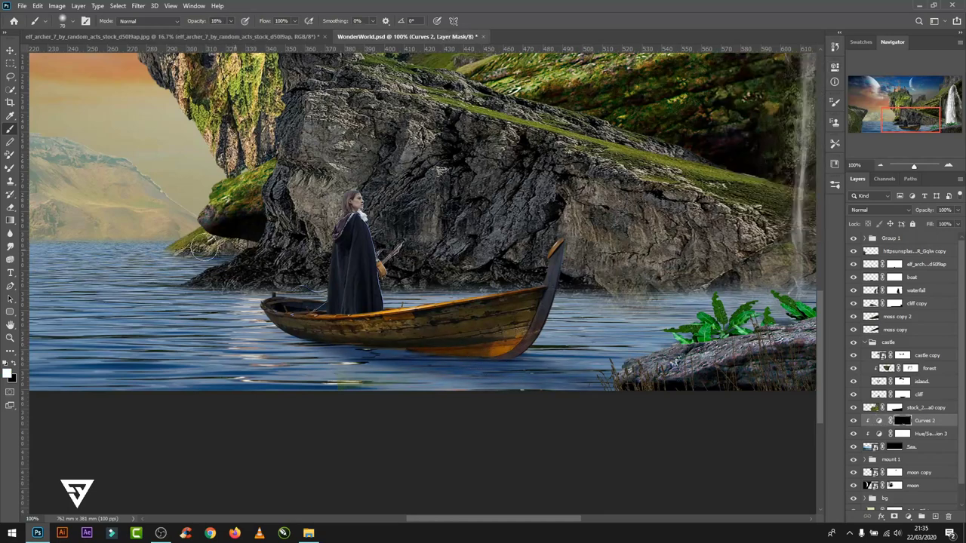
pyautogui.moveTo(219, 253)
pyautogui.mouseDown()
pyautogui.moveTo(680, 298)
pyautogui.moveTo(323, 270)
pyautogui.mouseUp()
pyautogui.scroll(-1, 323, 269)
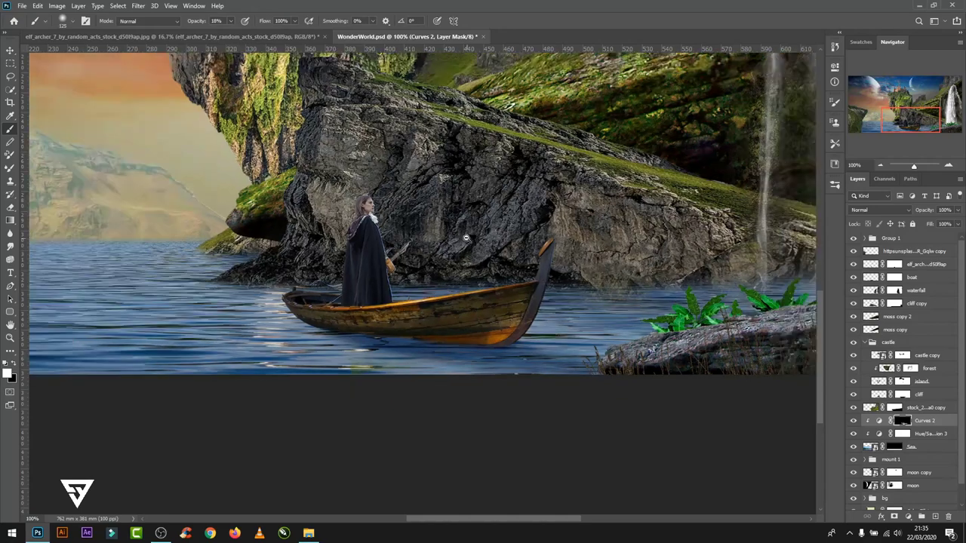
pyautogui.hscroll(3, 339, 270)
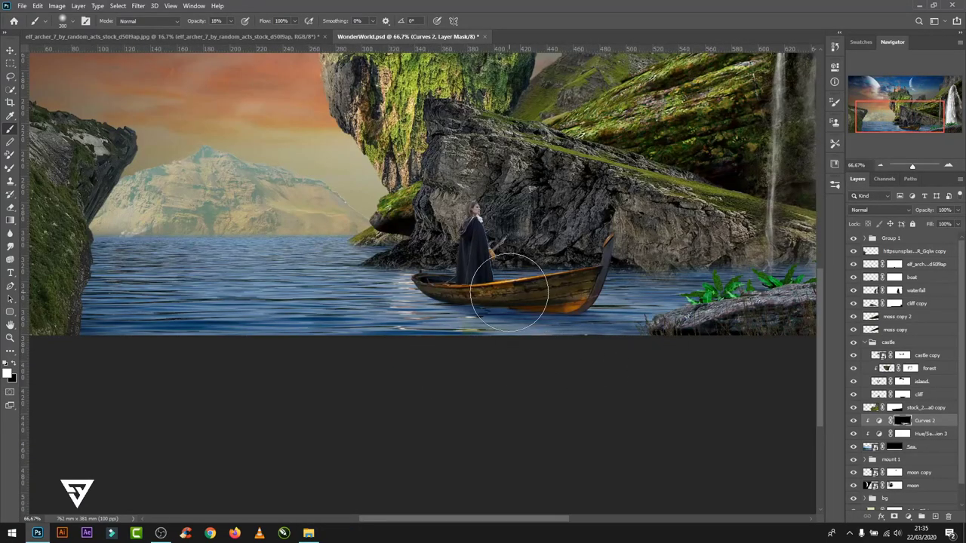
pyautogui.press('[')
pyautogui.press('[')
pyautogui.press('[')
pyautogui.press('x')
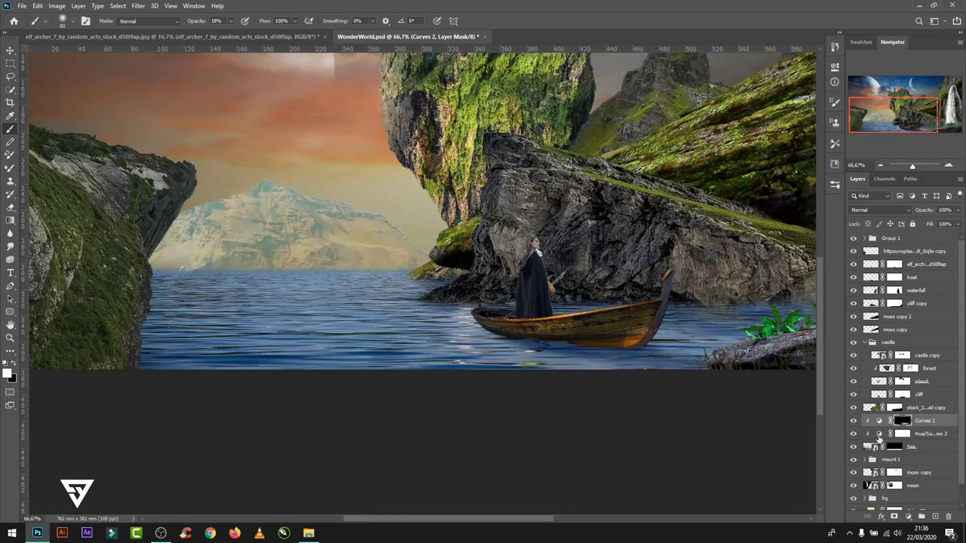
# - Lower the sea's Hue/Saturation saturation to -42, then select Curves 2
pyautogui.doubleClick(878, 434)
pyautogui.moveTo(751, 157); pyautogui.dragTo(737, 158)
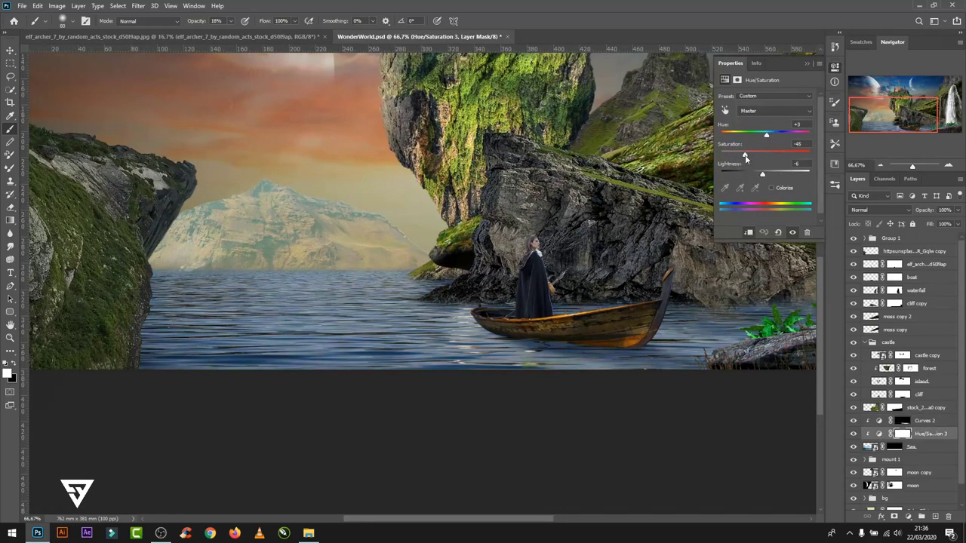
pyautogui.click(804, 64)
pyautogui.moveTo(414, 279); pyautogui.dragTo(440, 258)
pyautogui.keyDown('alt'); pyautogui.click(402, 239); pyautogui.keyUp('alt')
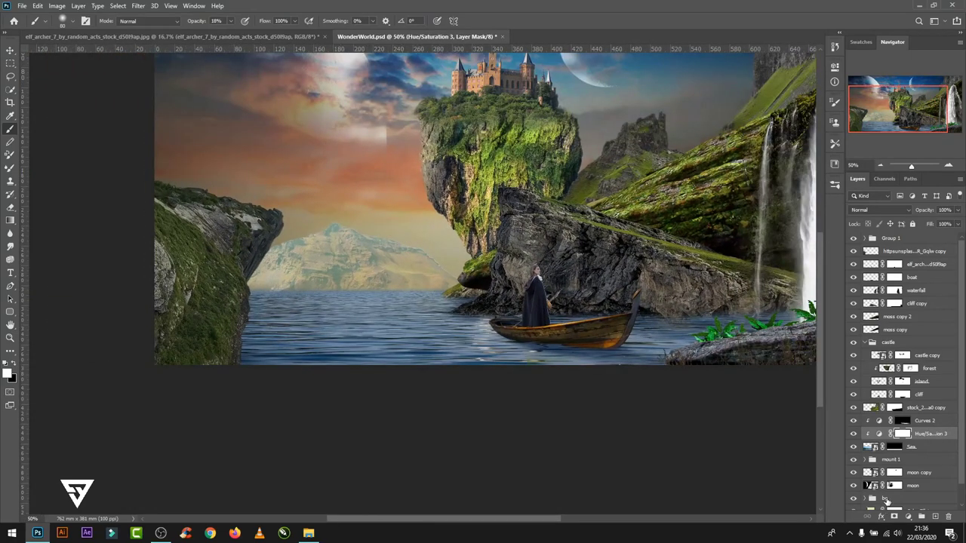
pyautogui.click(931, 424)
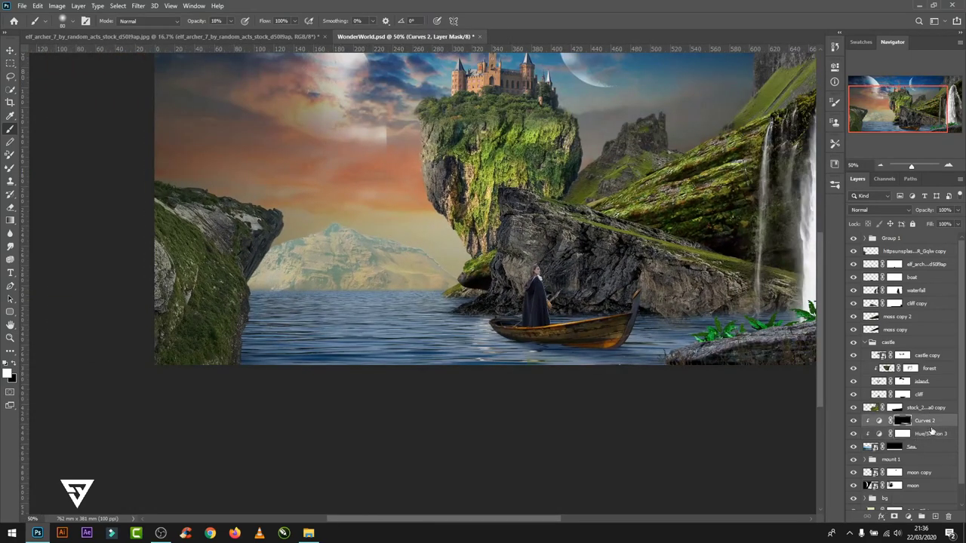
# - Add a new layer and set the foreground colour to a pale yellow
pyautogui.click(935, 518)
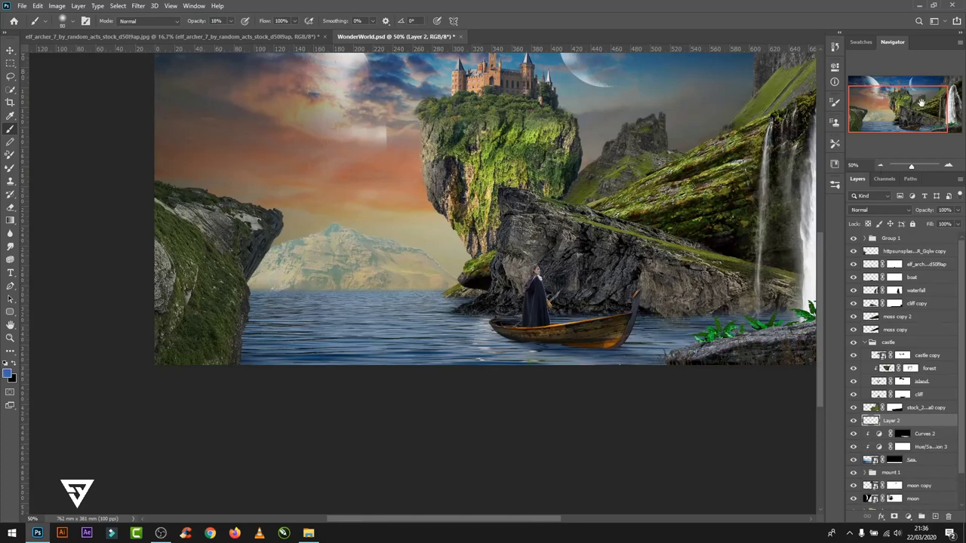
pyautogui.click(860, 41)
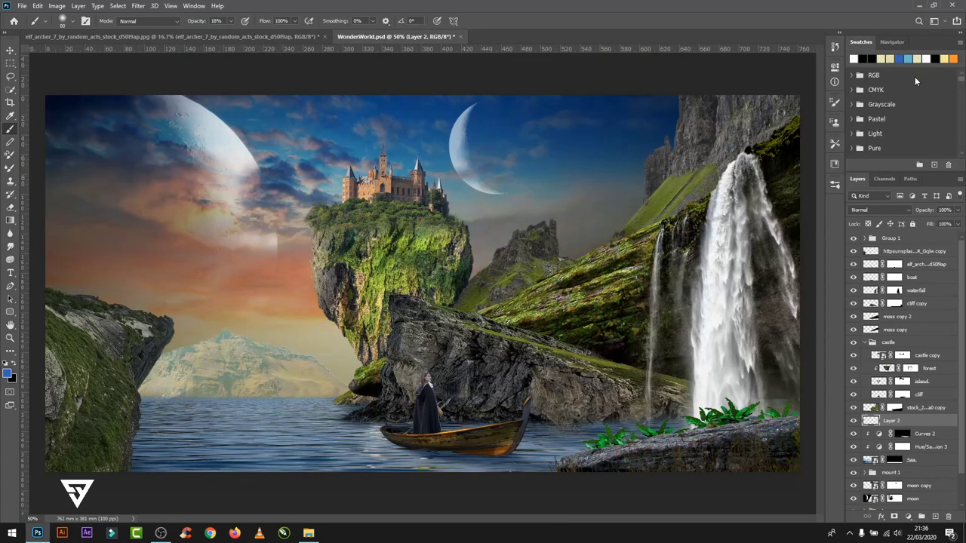
pyautogui.click(943, 60)
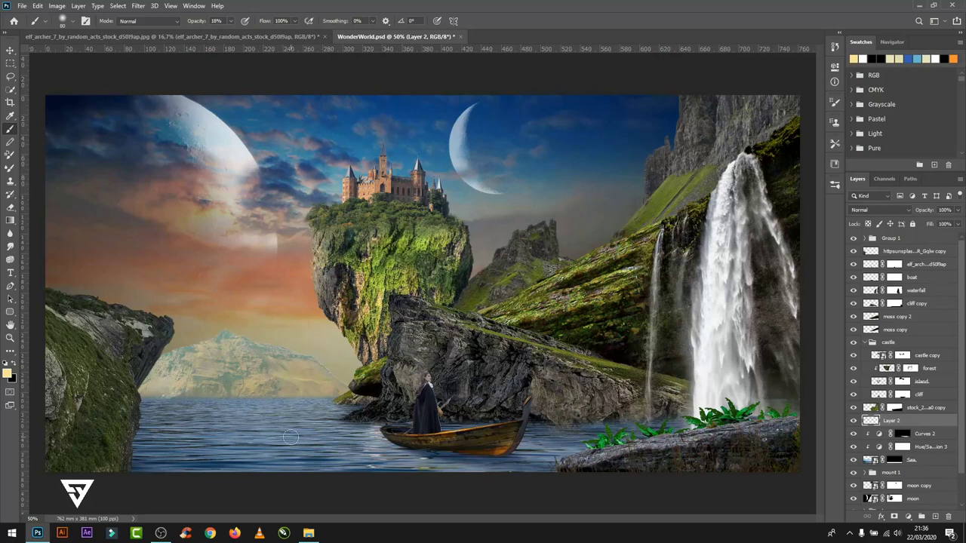
pyautogui.keyDown('alt'); pyautogui.click(302, 320); pyautogui.keyUp('alt')
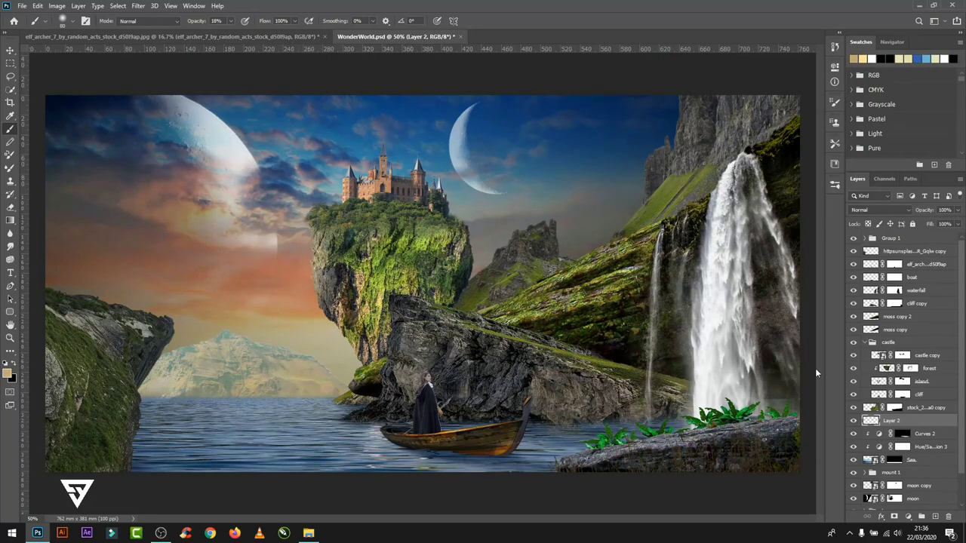
pyautogui.click(866, 59)
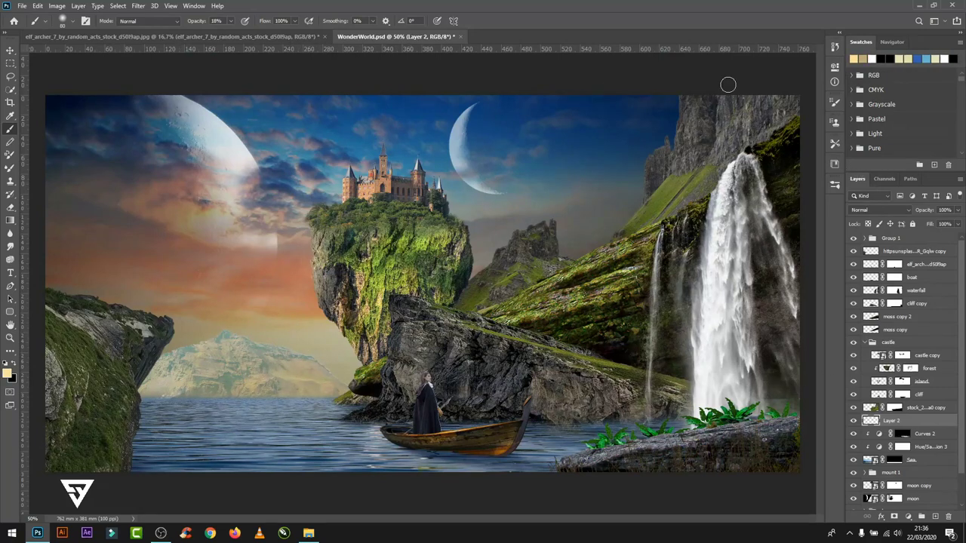
pyautogui.click(7, 372)
pyautogui.moveTo(649, 321); pyautogui.dragTo(649, 317)
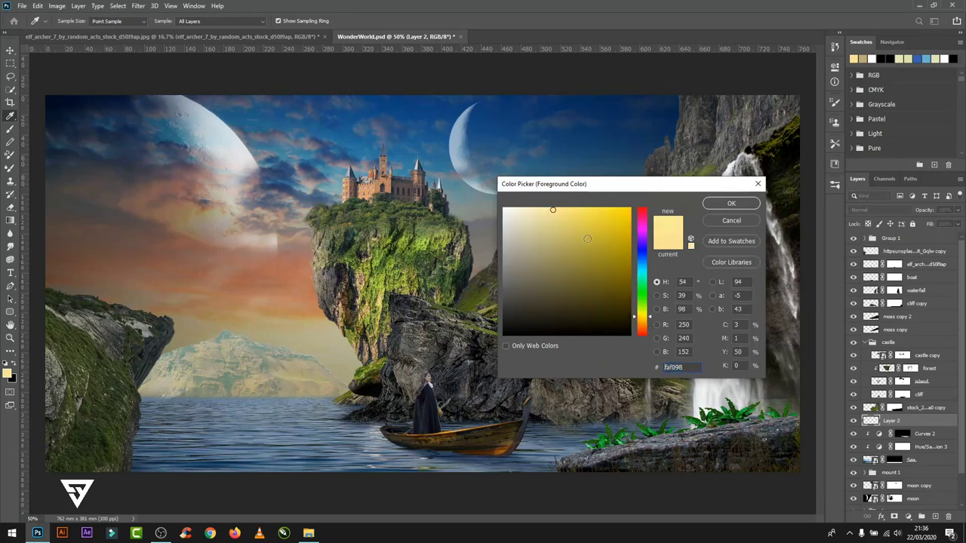
pyautogui.moveTo(553, 210); pyautogui.dragTo(555, 211)
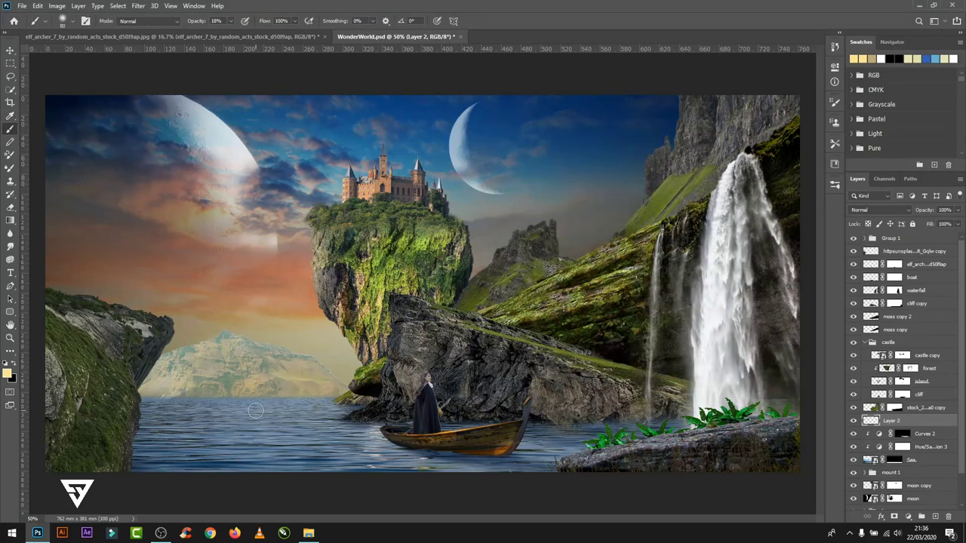
# - Paint yellow haze and warm peach light across the water with a 250 px brush
pyautogui.press(']')
pyautogui.press(']')
pyautogui.press(']')
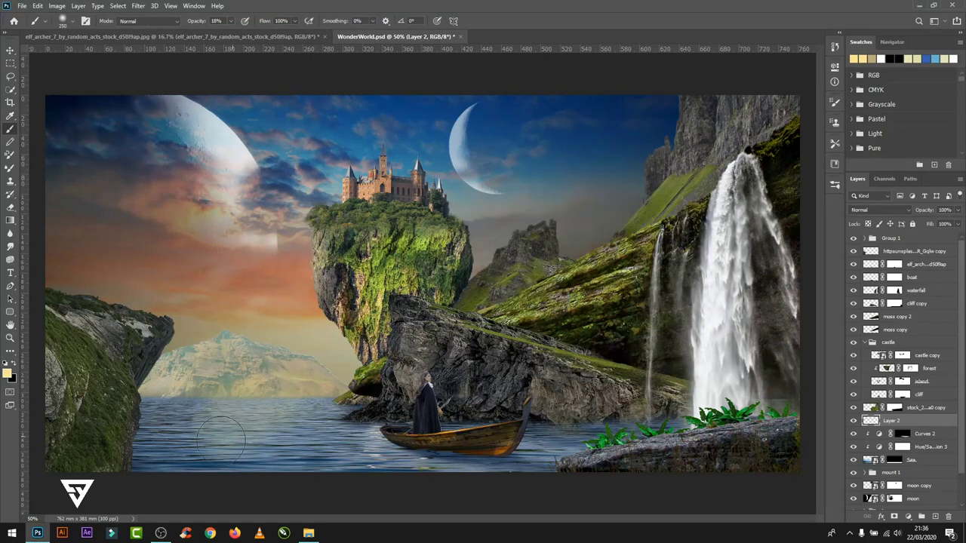
pyautogui.moveTo(221, 439)
pyautogui.mouseDown()
pyautogui.moveTo(241, 410)
pyautogui.moveTo(230, 441)
pyautogui.mouseUp()
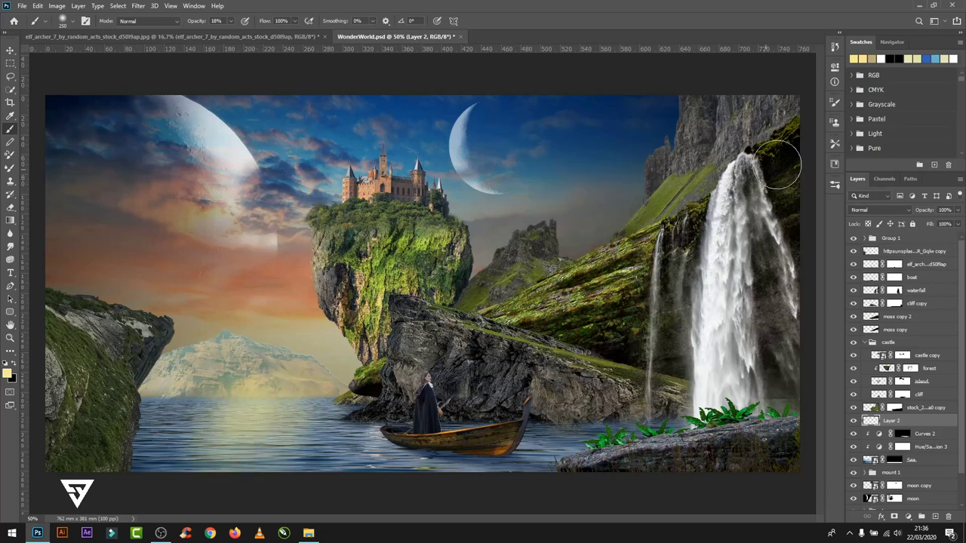
pyautogui.keyDown('alt'); pyautogui.click(297, 293); pyautogui.keyUp('alt')
pyautogui.click(8, 372)
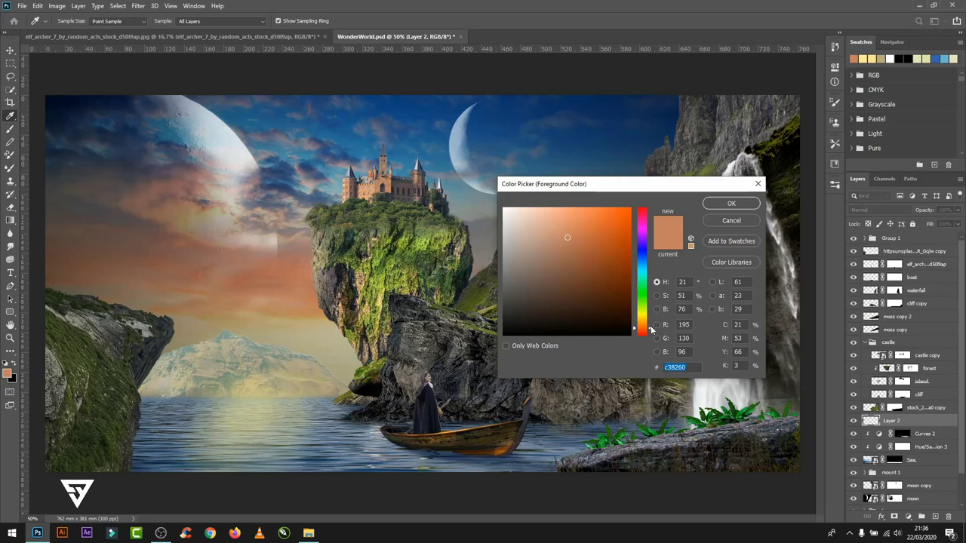
pyautogui.moveTo(651, 330); pyautogui.dragTo(651, 326)
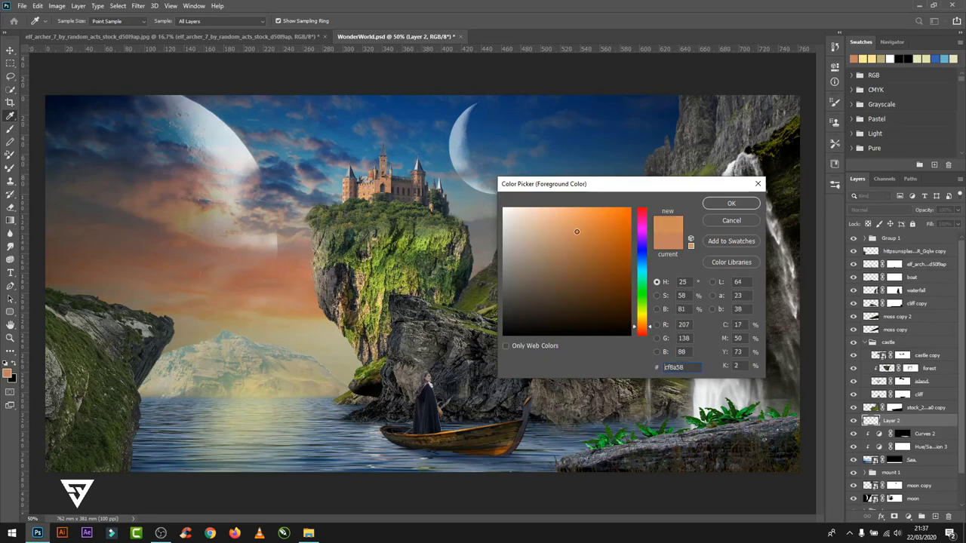
pyautogui.click(731, 204)
pyautogui.moveTo(313, 411)
pyautogui.mouseDown()
pyautogui.moveTo(308, 425)
pyautogui.moveTo(377, 453)
pyautogui.moveTo(181, 458)
pyautogui.moveTo(226, 445)
pyautogui.moveTo(174, 430)
pyautogui.moveTo(194, 446)
pyautogui.moveTo(281, 403)
pyautogui.mouseUp()
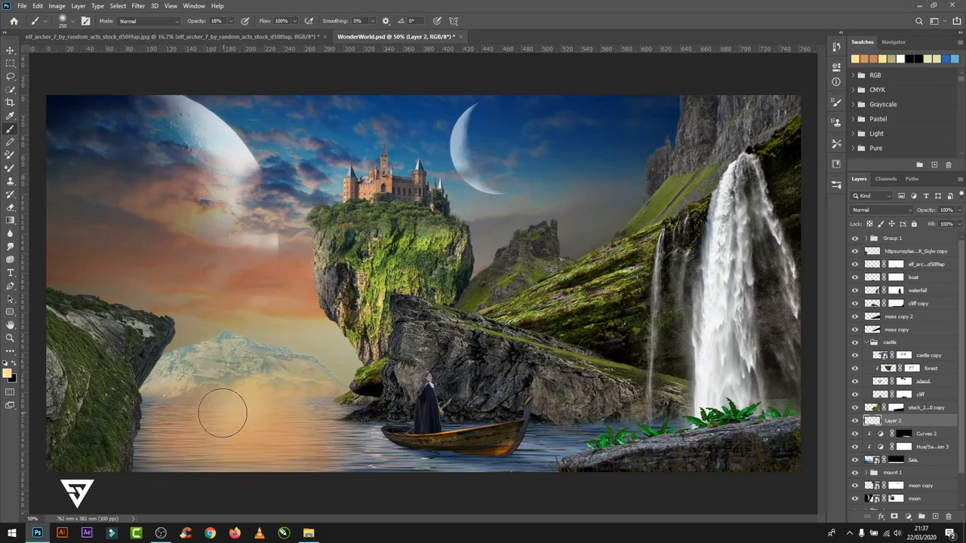
pyautogui.moveTo(223, 412)
pyautogui.mouseDown()
pyautogui.moveTo(205, 409)
pyautogui.moveTo(259, 420)
pyautogui.moveTo(249, 414)
pyautogui.moveTo(172, 448)
pyautogui.mouseUp()
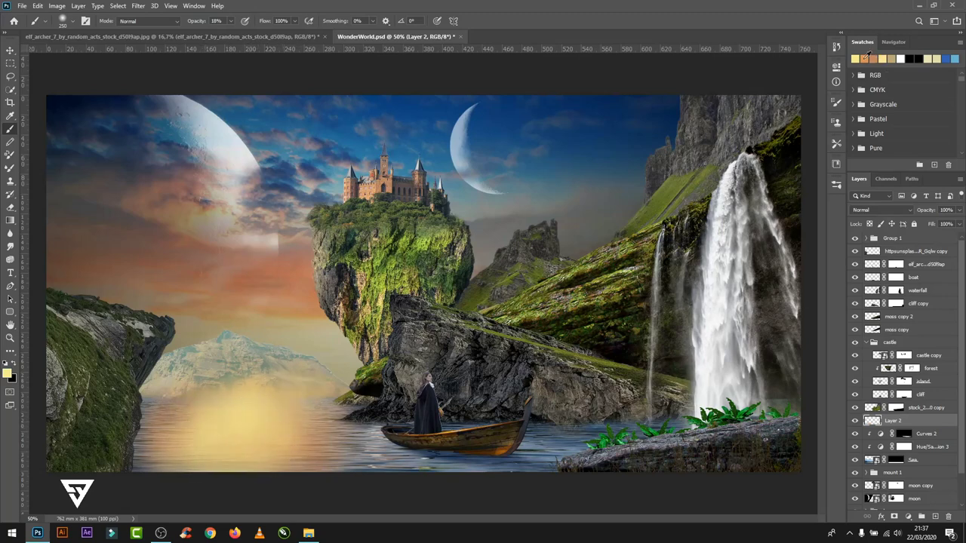
pyautogui.hotkey('ctrl', 'z')
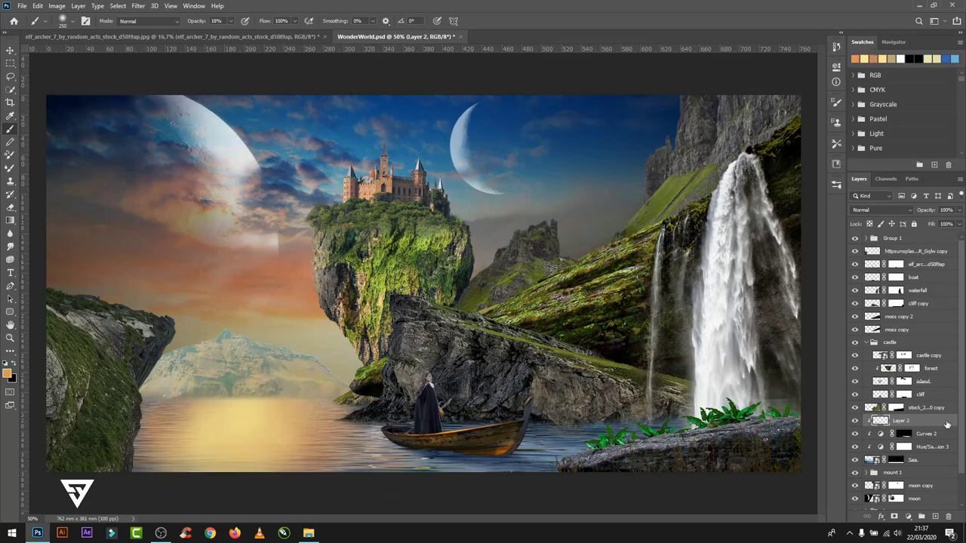
# - Split Layer 2's Underlying Layer Blend If at 24/142 and set it to Overlay
pyautogui.doubleClick(950, 424)
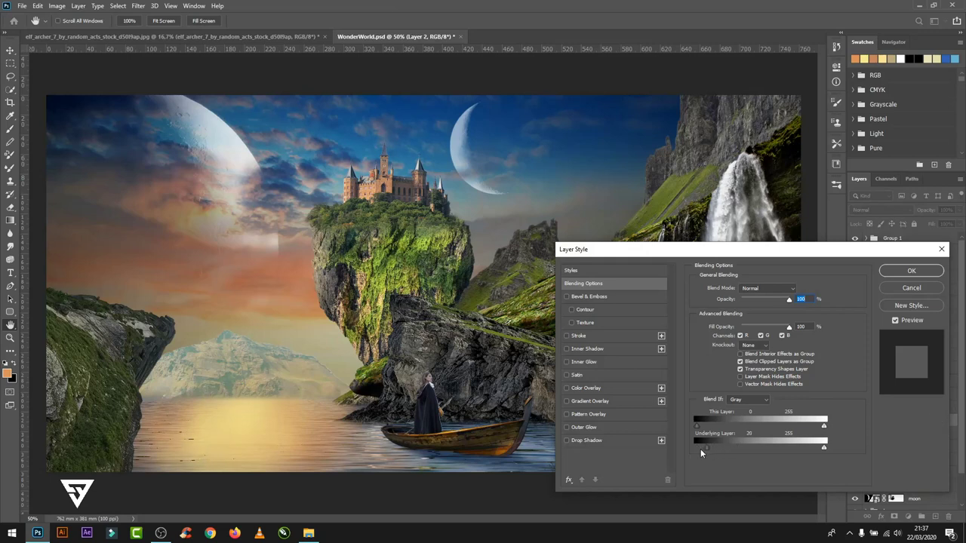
pyautogui.moveTo(715, 448); pyautogui.dragTo(771, 450)
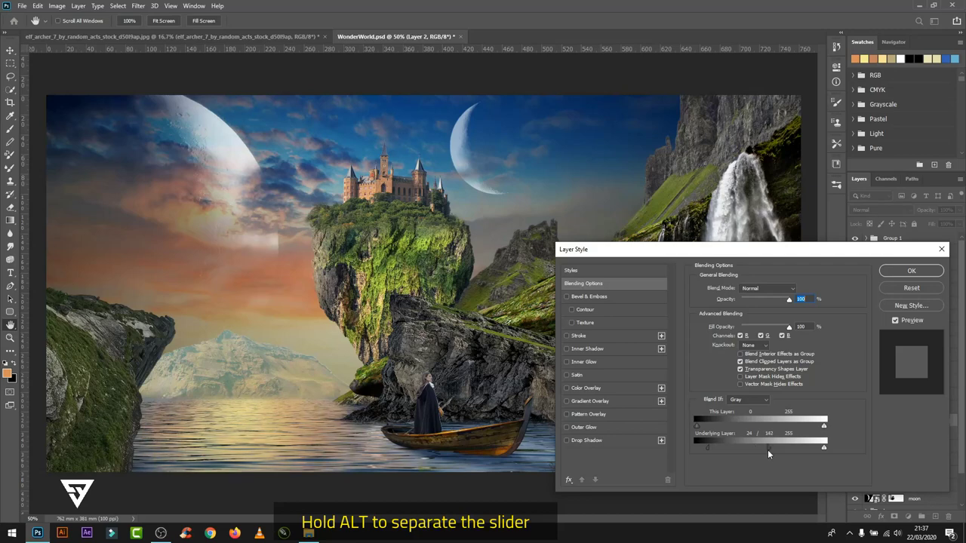
pyautogui.click(911, 270)
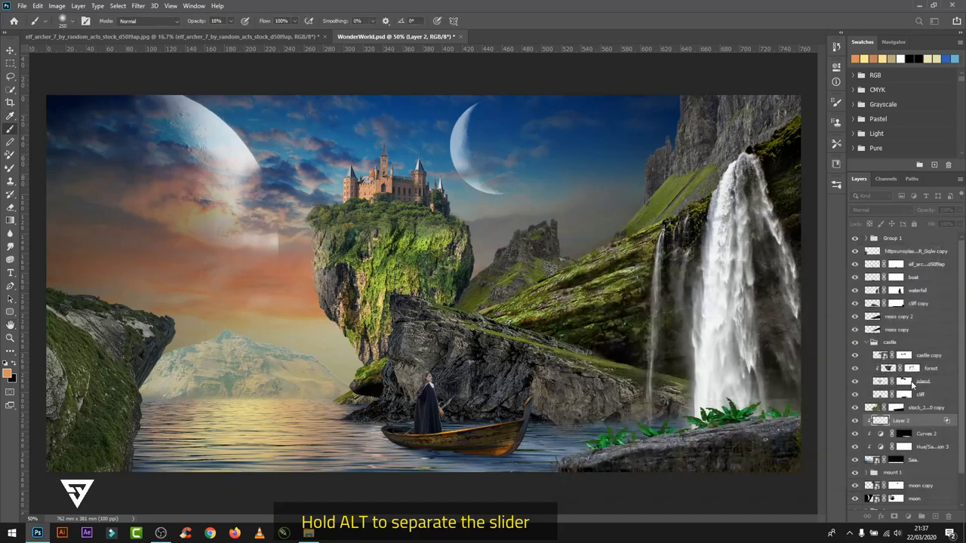
pyautogui.click(895, 210)
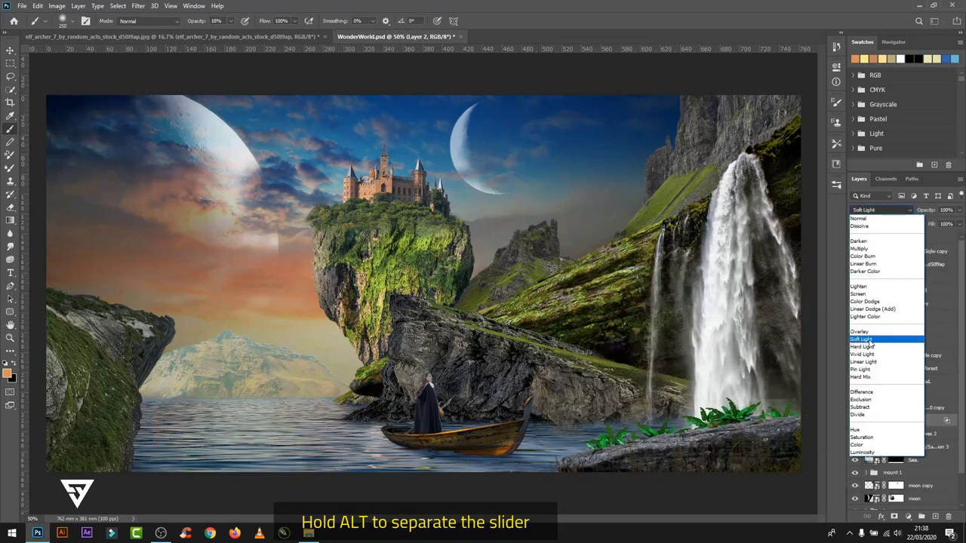
pyautogui.click(868, 333)
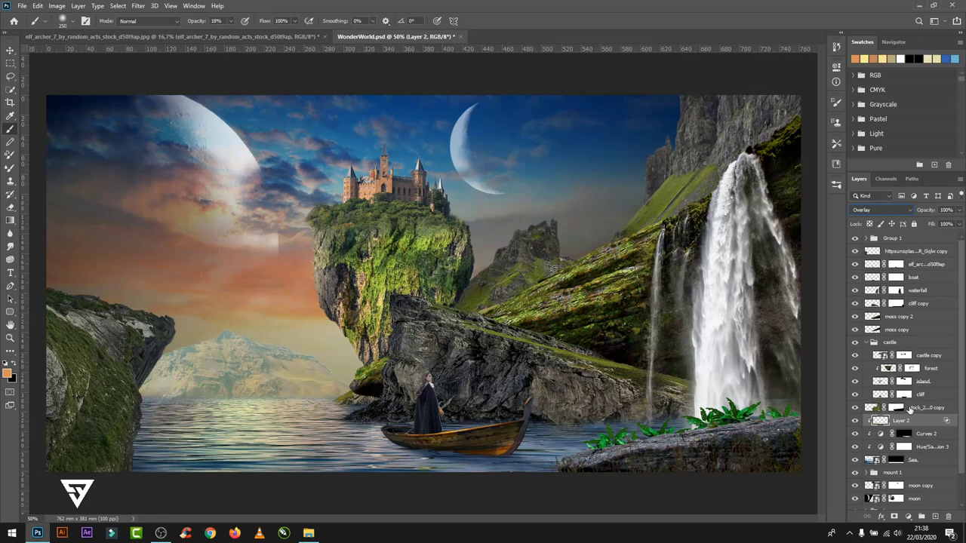
# - Lower Color Fill 2 in the mount 1 group to 35% opacity
pyautogui.click(879, 408)
pyautogui.scroll(-1, 903, 448)
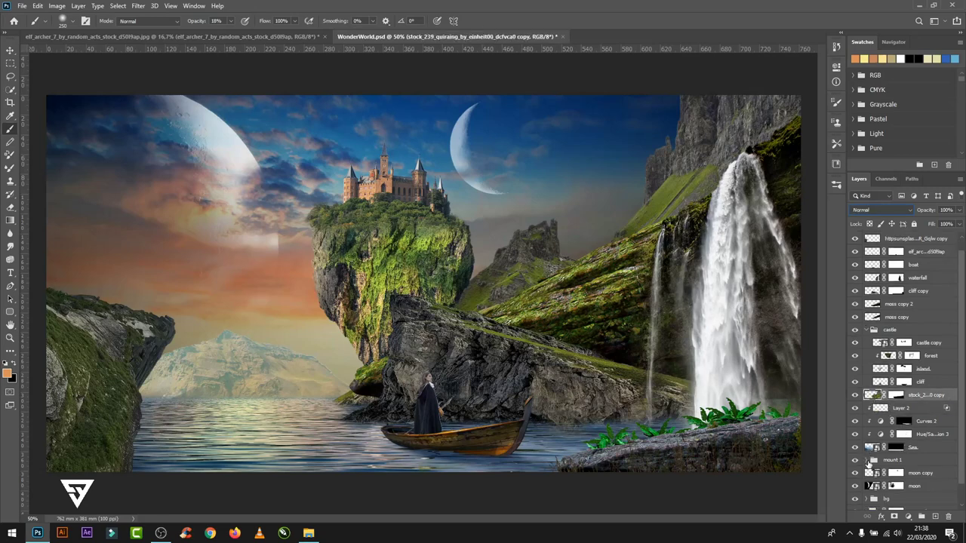
pyautogui.click(867, 460)
pyautogui.click(888, 485)
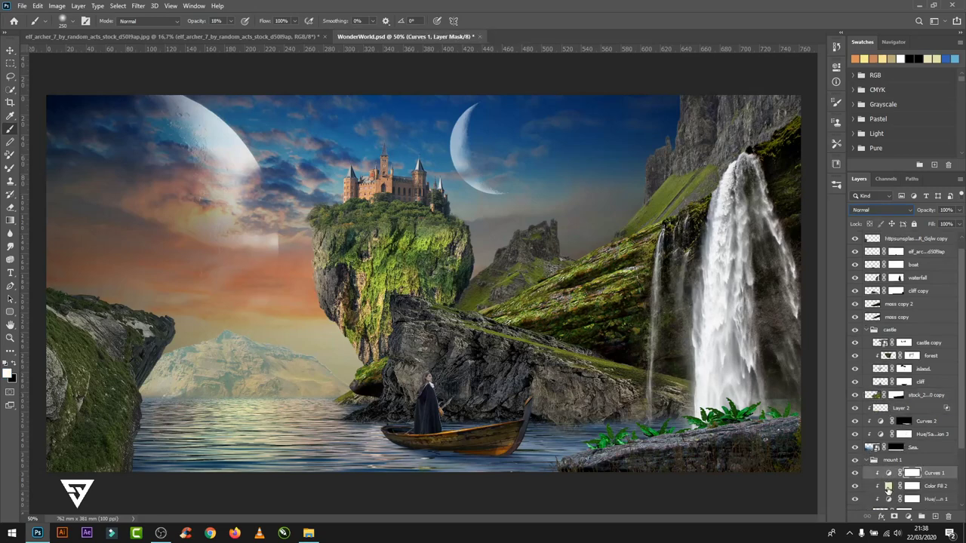
pyautogui.click(959, 210)
pyautogui.moveTo(956, 225)
pyautogui.mouseDown()
pyautogui.moveTo(914, 227)
pyautogui.moveTo(926, 225)
pyautogui.mouseUp()
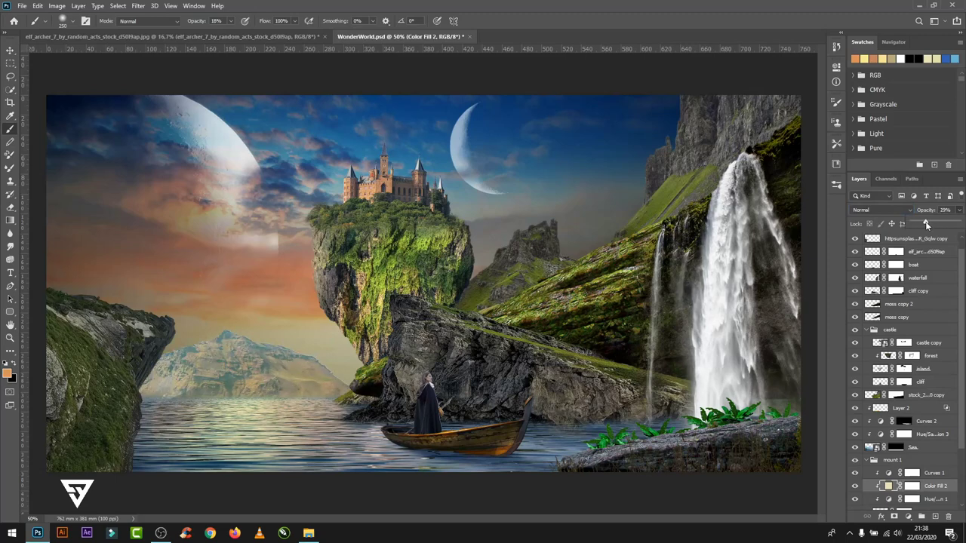
pyautogui.click(508, 369)
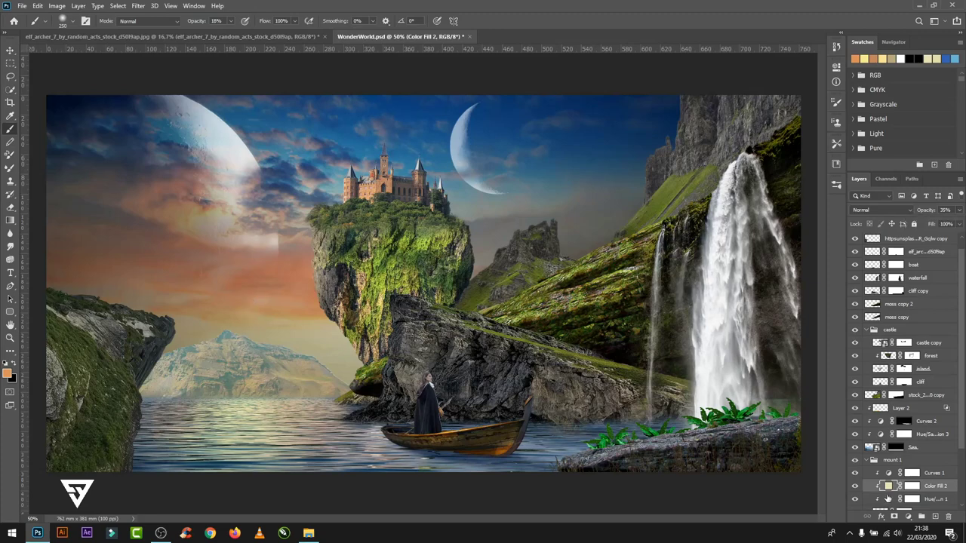
# - Duplicate Color Fill 2 above Curves 1 and invert the copy's mask to black
pyautogui.click(912, 474)
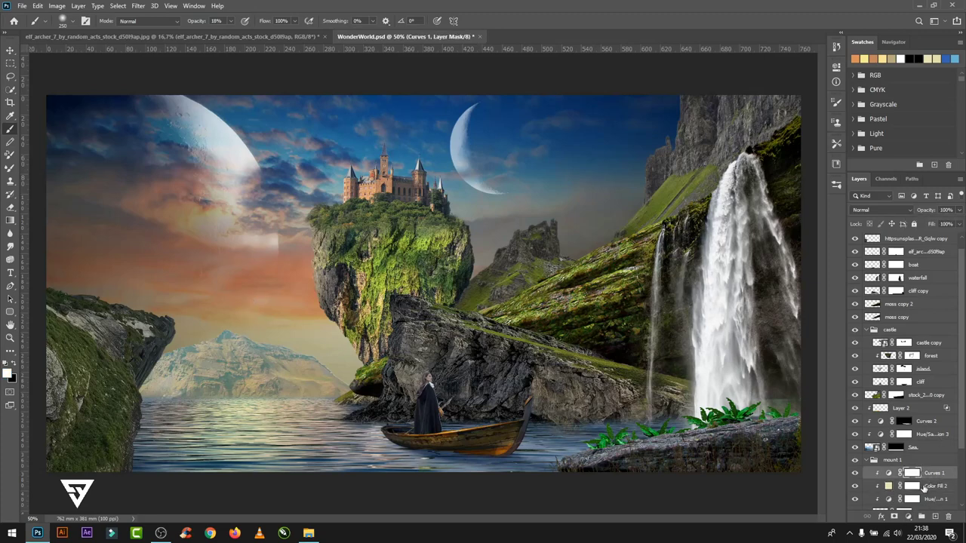
pyautogui.moveTo(924, 489); pyautogui.dragTo(915, 472)
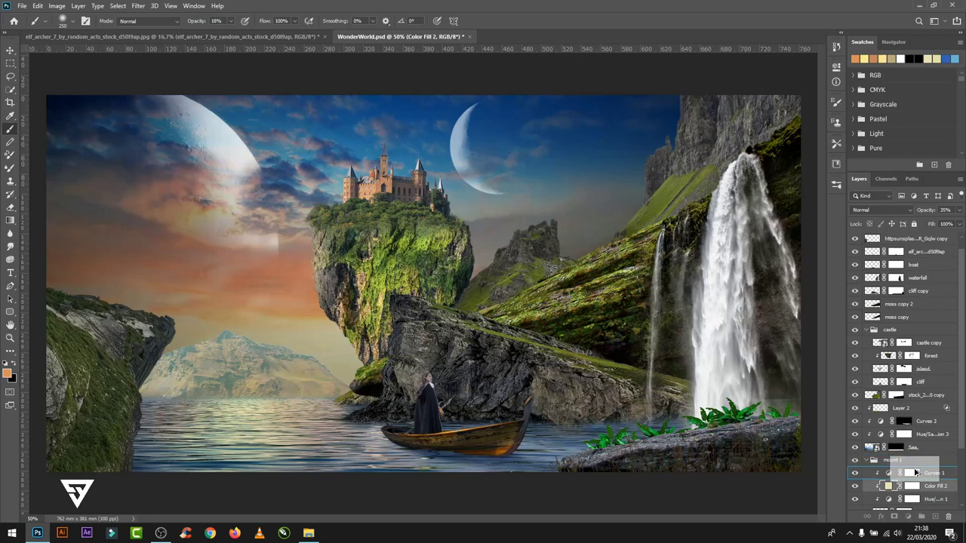
pyautogui.click(486, 199)
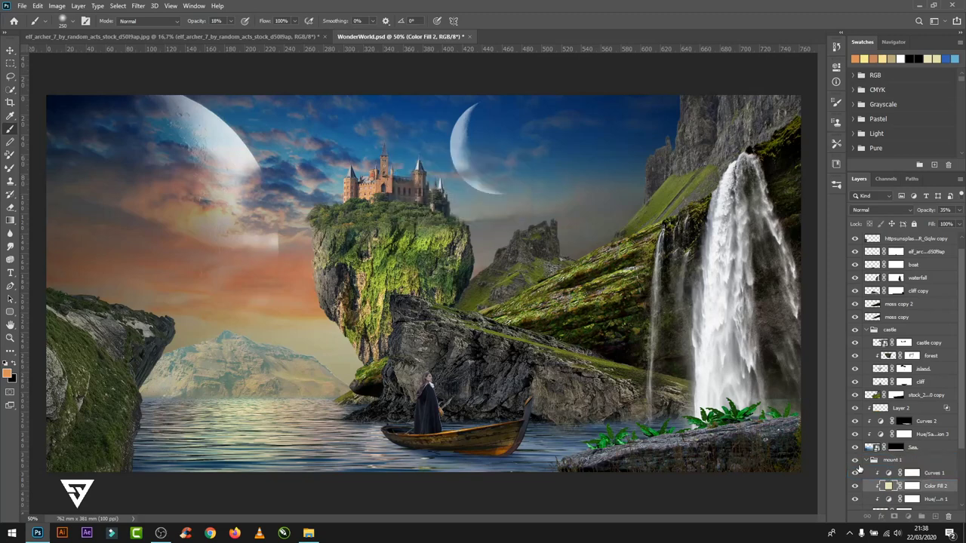
pyautogui.moveTo(928, 487)
pyautogui.mouseDown()
pyautogui.moveTo(921, 476)
pyautogui.moveTo(891, 472)
pyautogui.mouseUp()
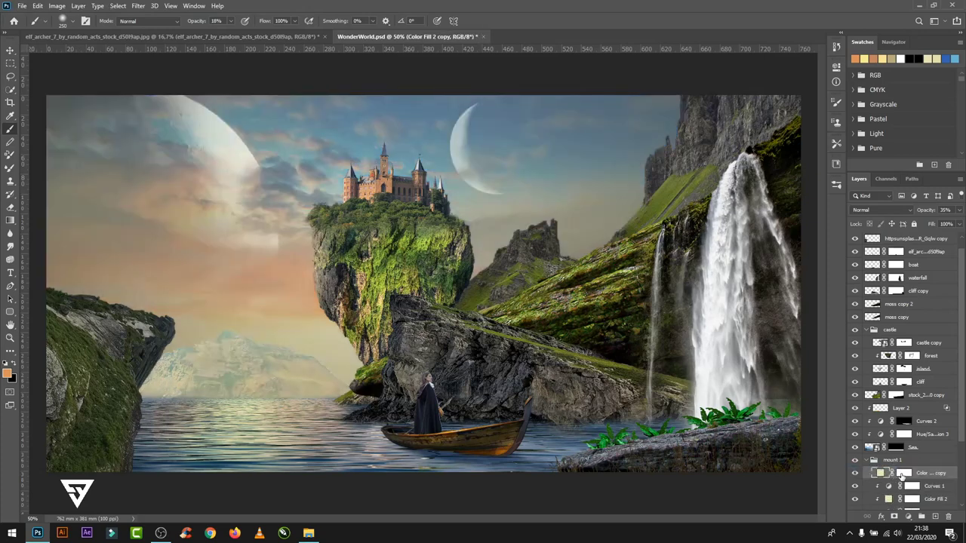
pyautogui.click(901, 474)
pyautogui.hotkey('ctrl', 'i')
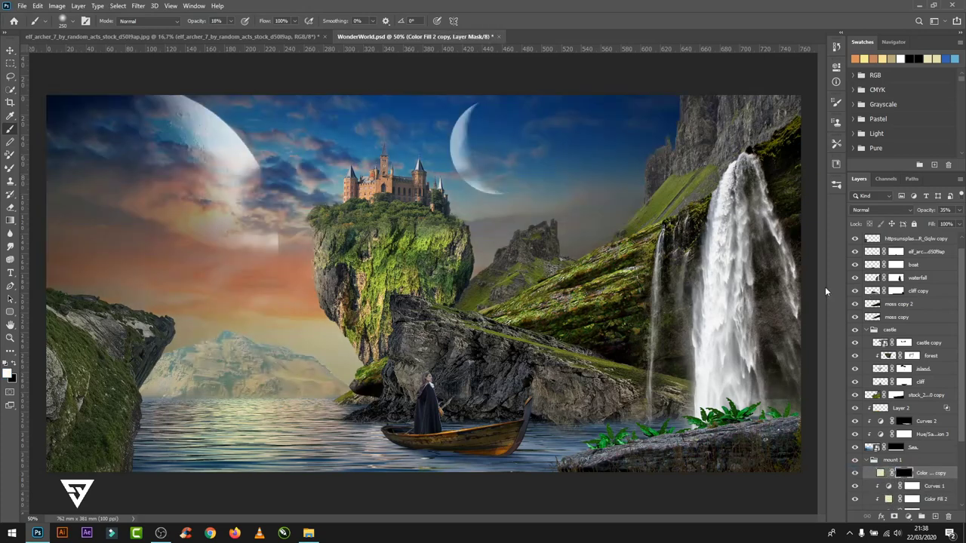
# - Show the Brushes panel and scroll down its brush list
pyautogui.click(836, 184)
pyautogui.moveTo(812, 316); pyautogui.dragTo(812, 455)
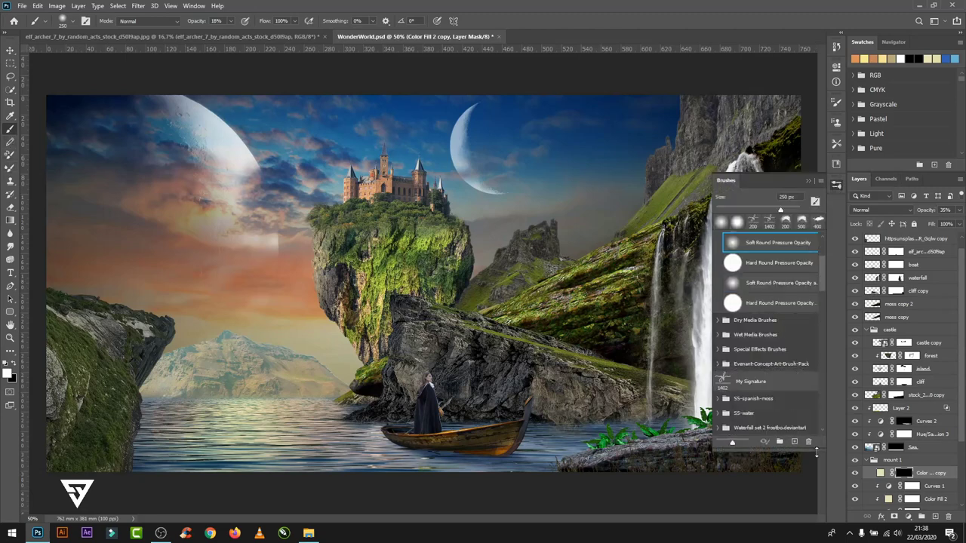
pyautogui.scroll(-3, 815, 306)
# - Choose the Clouds Style mist brush from the Brushes panel
pyautogui.scroll(-3, 819, 309)
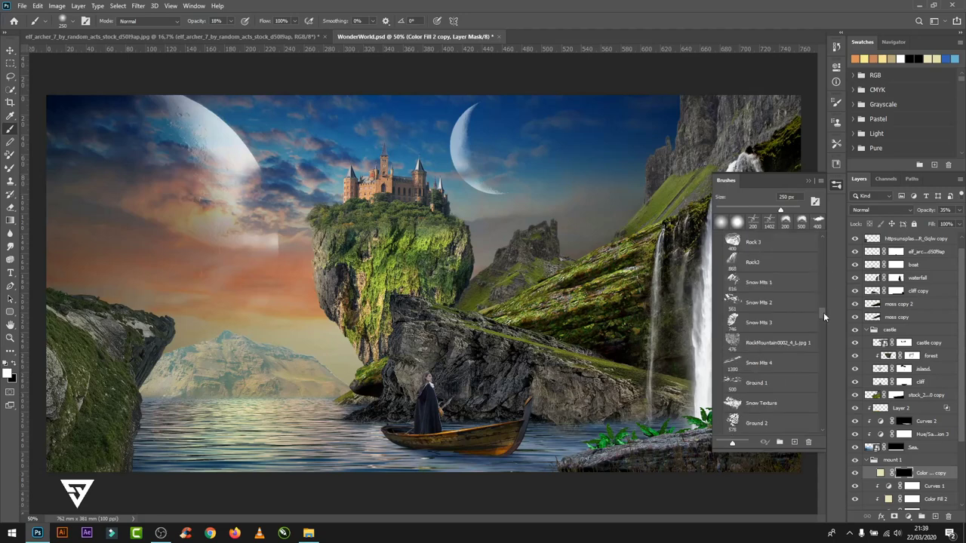
pyautogui.scroll(-3, 823, 321)
pyautogui.scroll(-3, 826, 337)
pyautogui.scroll(-3, 828, 354)
pyautogui.moveTo(828, 368); pyautogui.dragTo(834, 307)
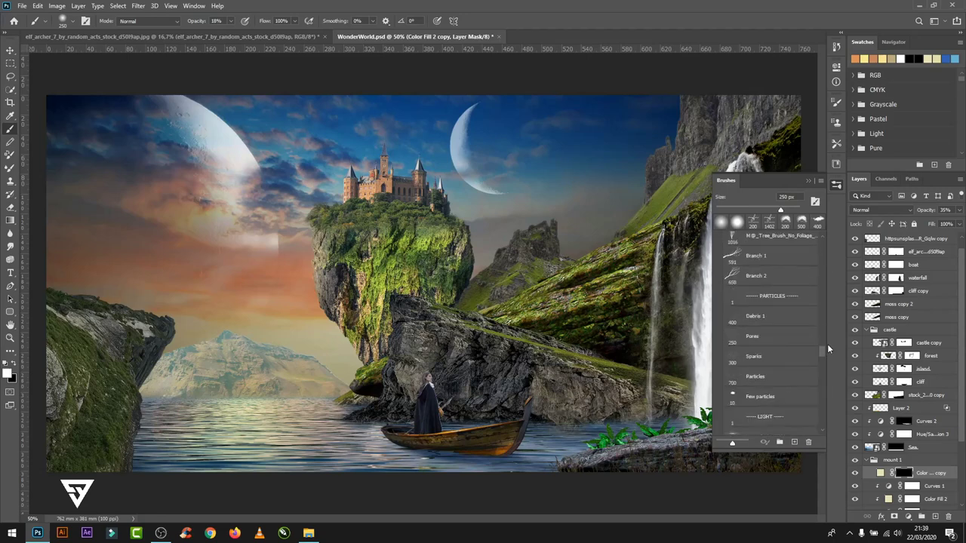
pyautogui.click(792, 284)
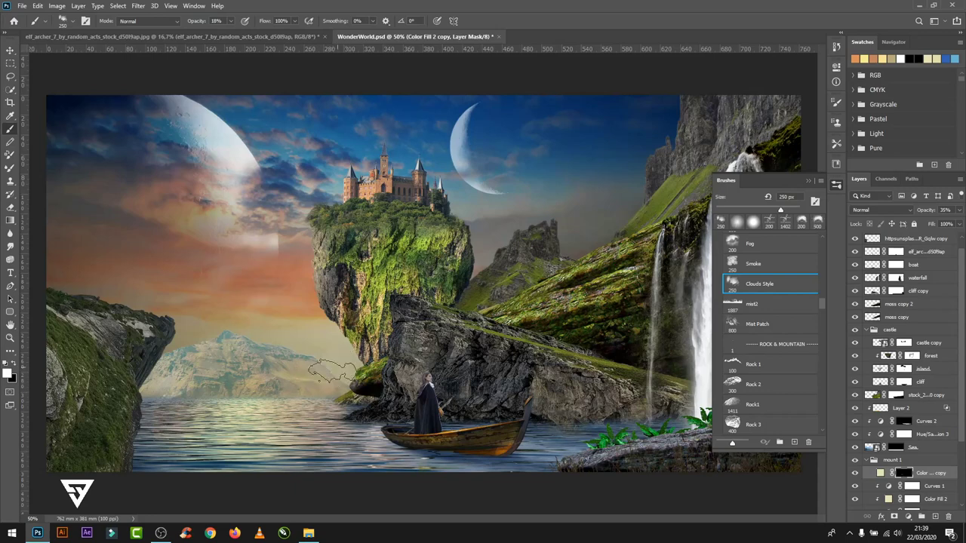
# - Change the Color Fill 2 copy's colour to a paler, greyer cream
pyautogui.doubleClick(879, 474)
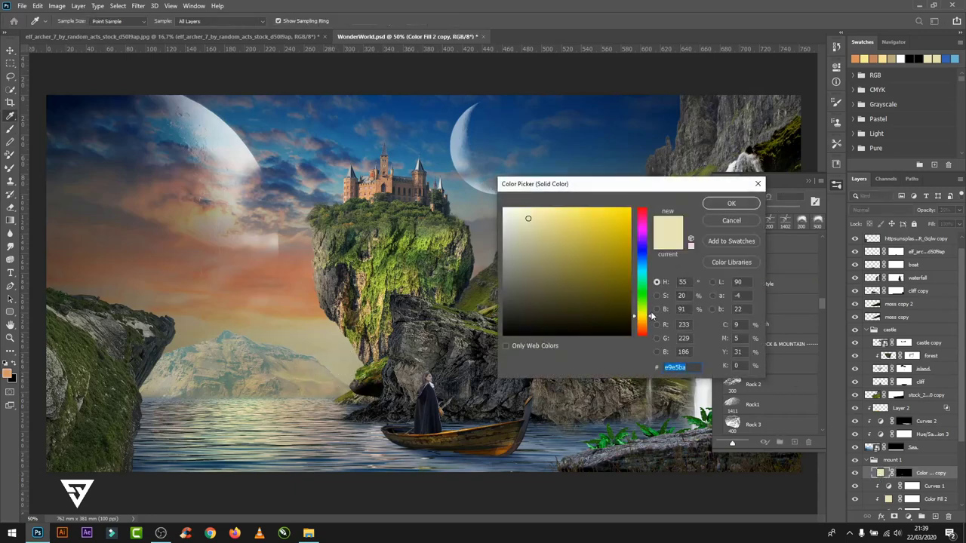
pyautogui.moveTo(523, 224); pyautogui.dragTo(513, 223)
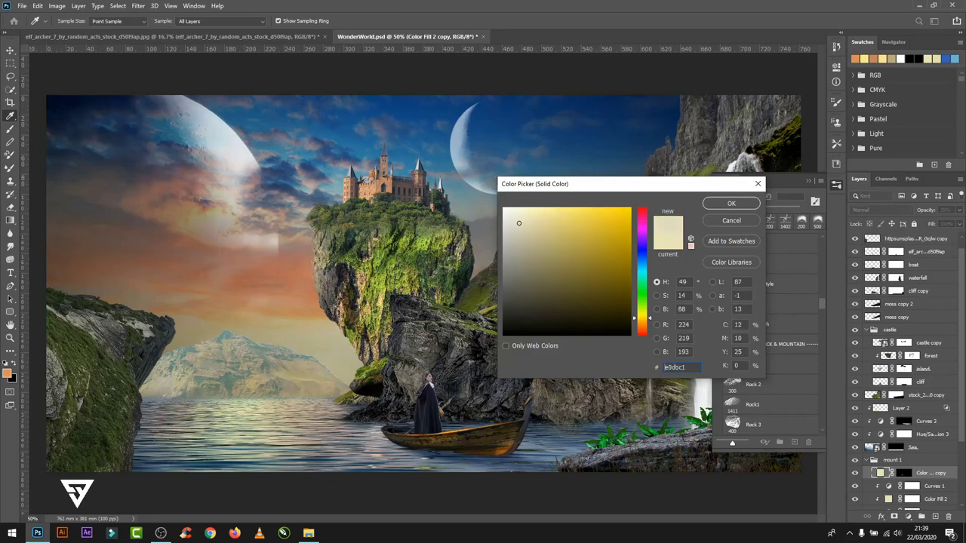
pyautogui.click(739, 205)
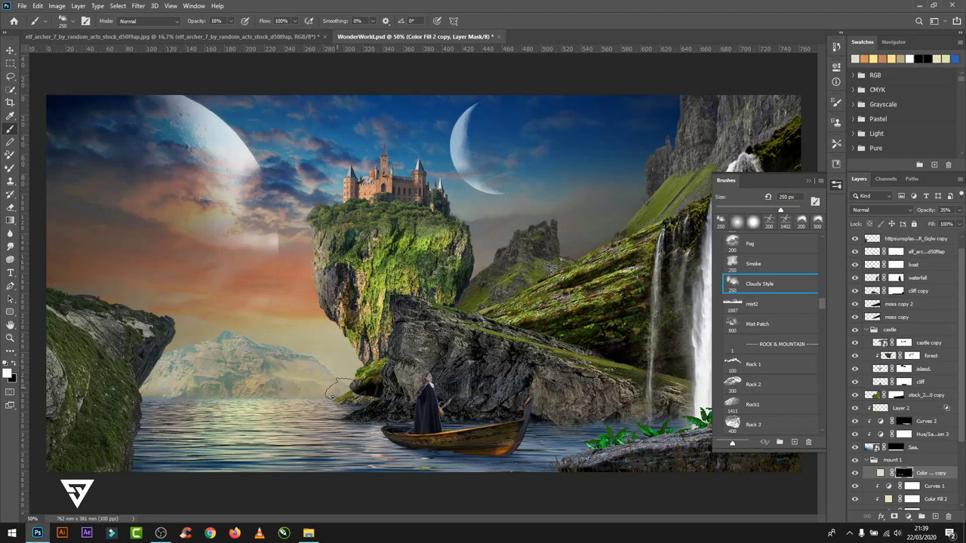
# - Paint cloud mist over the water and distant hills, finishing at about 66% layer opacity
pyautogui.press(']')
pyautogui.press(']')
pyautogui.press(']')
pyautogui.click(311, 387)
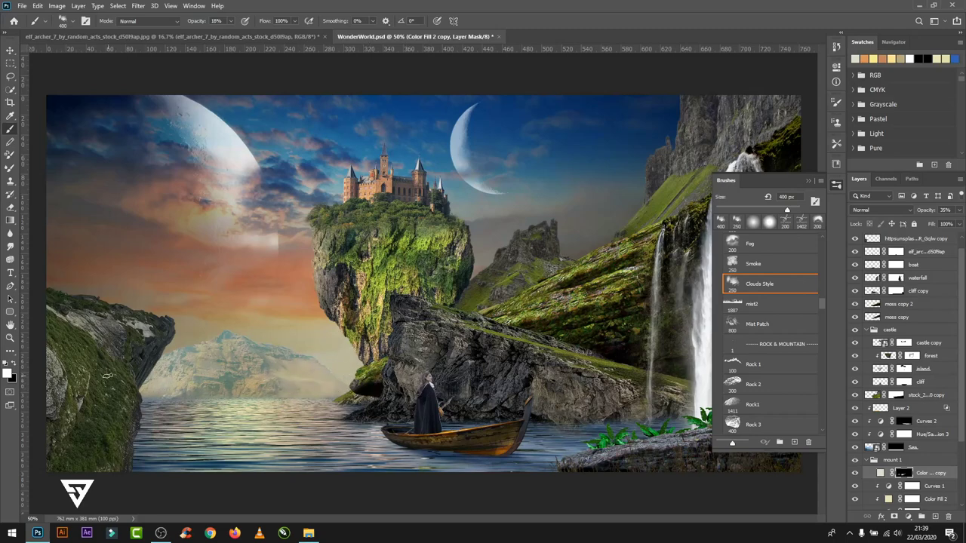
pyautogui.click(960, 212)
pyautogui.moveTo(930, 222); pyautogui.dragTo(957, 221)
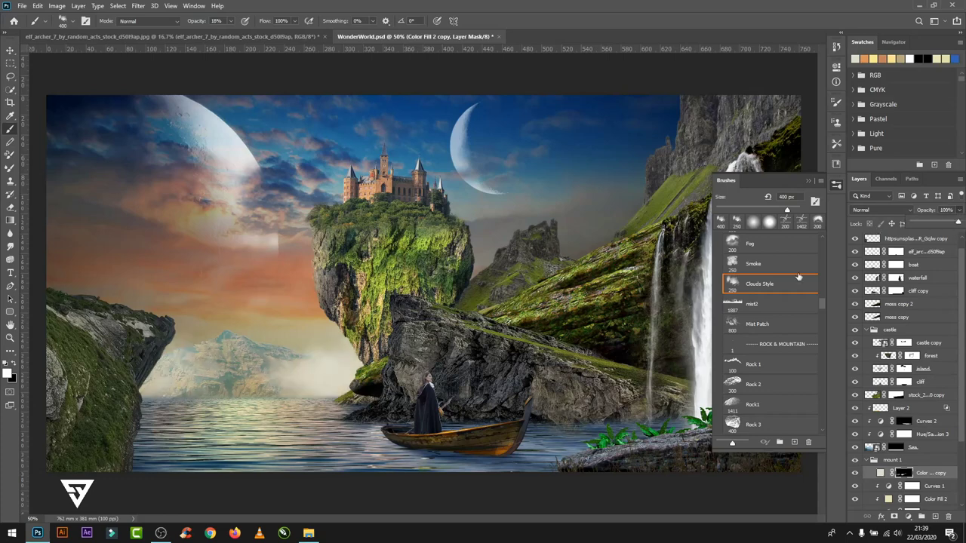
pyautogui.press('[')
pyautogui.press('[')
pyautogui.press('[')
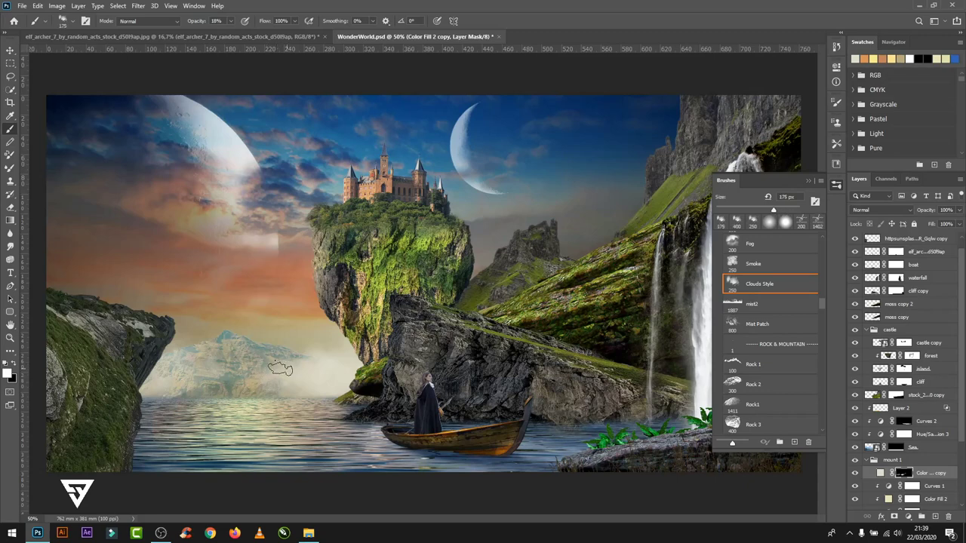
pyautogui.press('[')
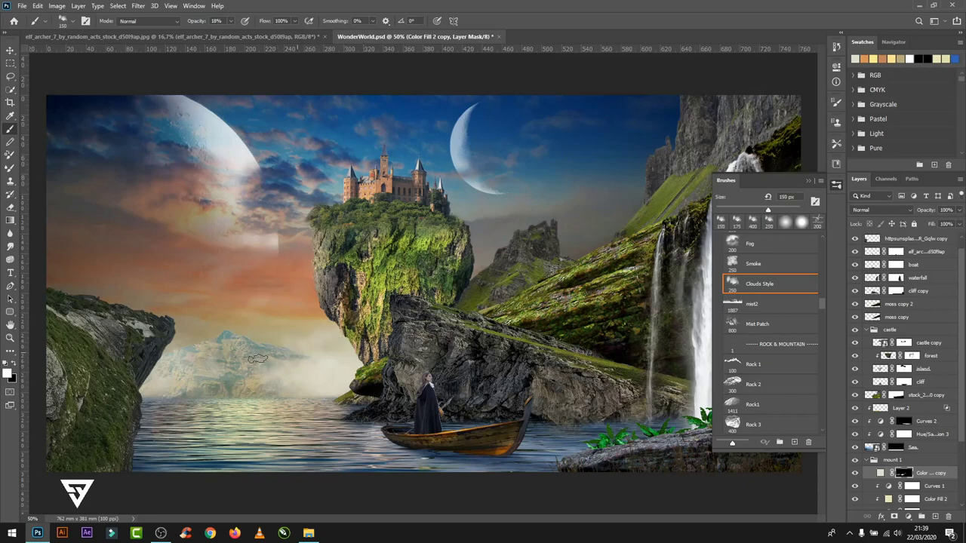
pyautogui.press(']')
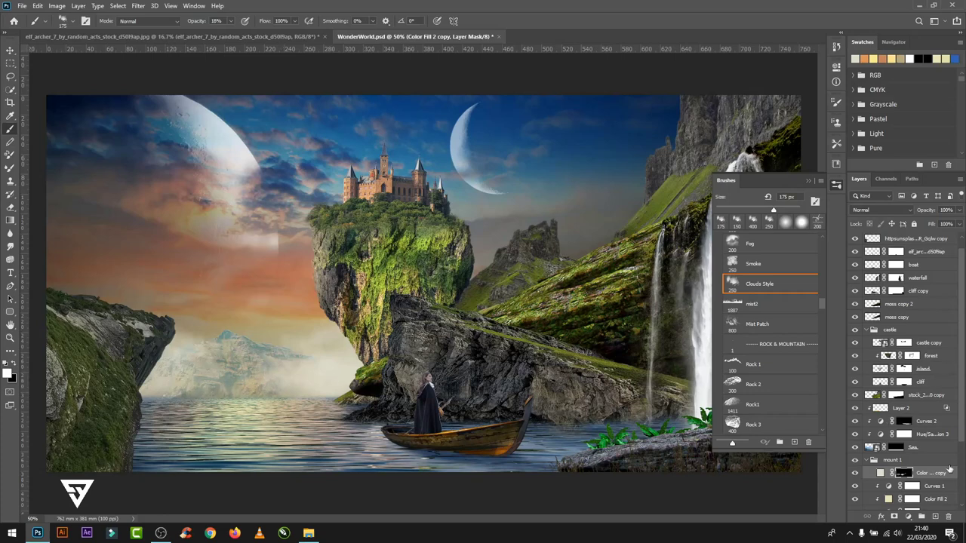
pyautogui.moveTo(959, 211); pyautogui.dragTo(942, 228)
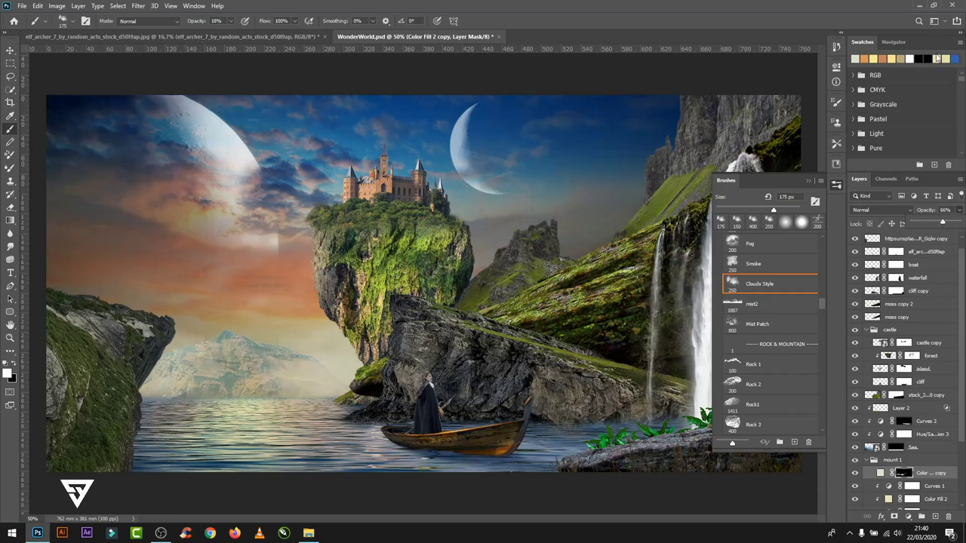
pyautogui.scroll(-2, 950, 434)
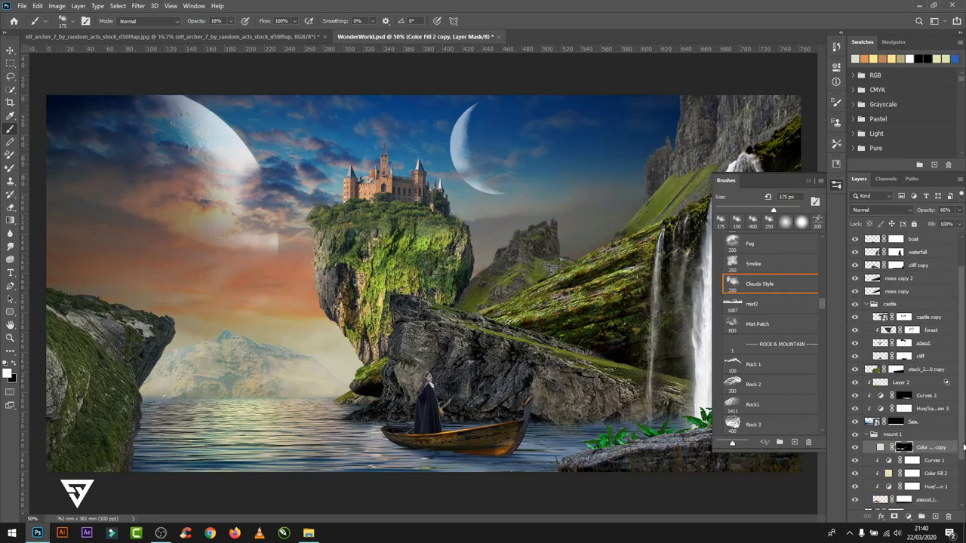
# - Create a layer above bg and paint a broad soft orange glow left of the cliff
pyautogui.click(869, 431)
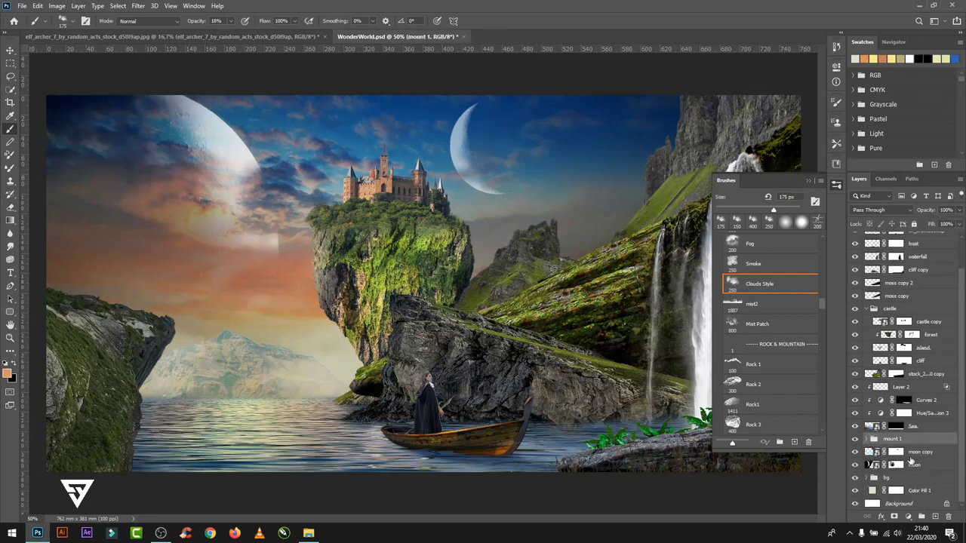
pyautogui.click(910, 480)
pyautogui.click(937, 516)
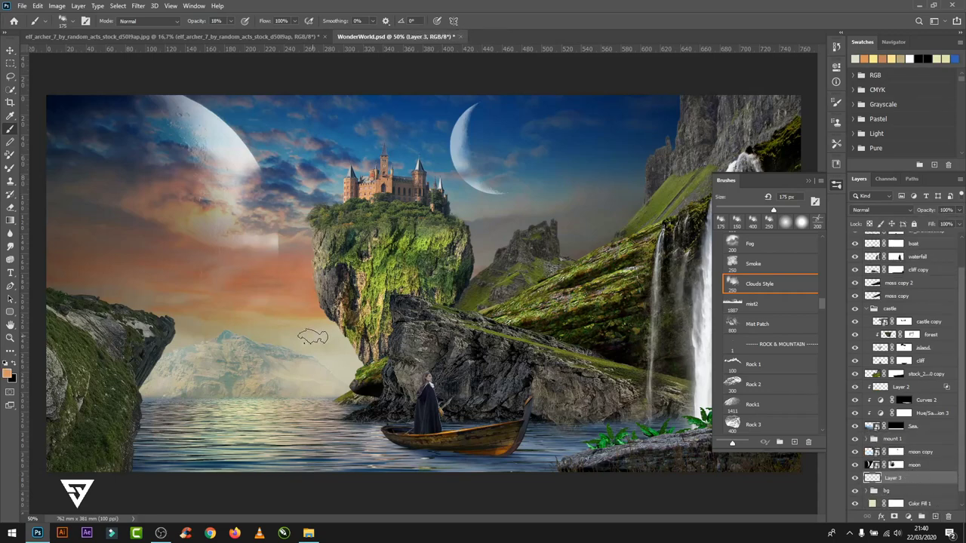
pyautogui.hotkey('shift', ',')
pyautogui.press(']')
pyautogui.press(']')
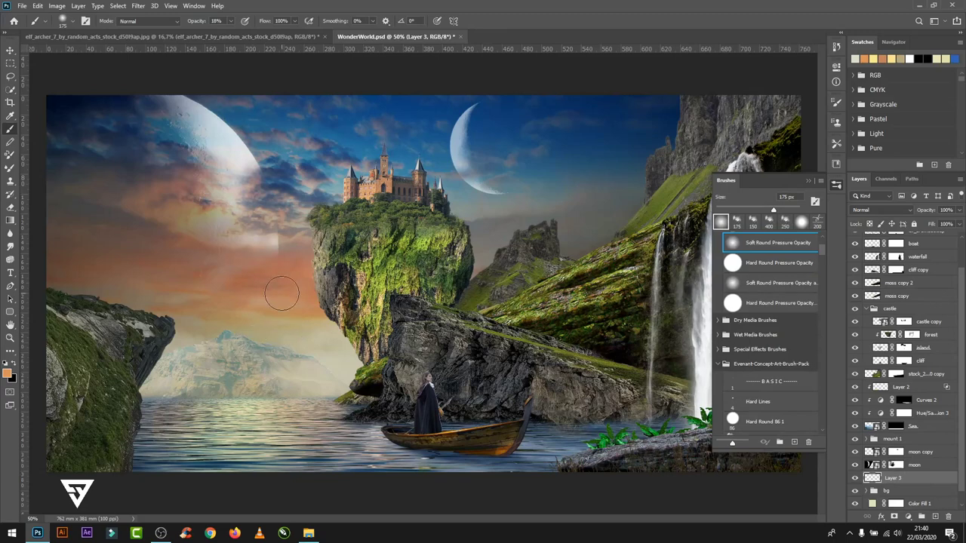
pyautogui.press(']')
pyautogui.press(']')
pyautogui.press(']')
pyautogui.press(']')
pyautogui.press(']')
pyautogui.press(']')
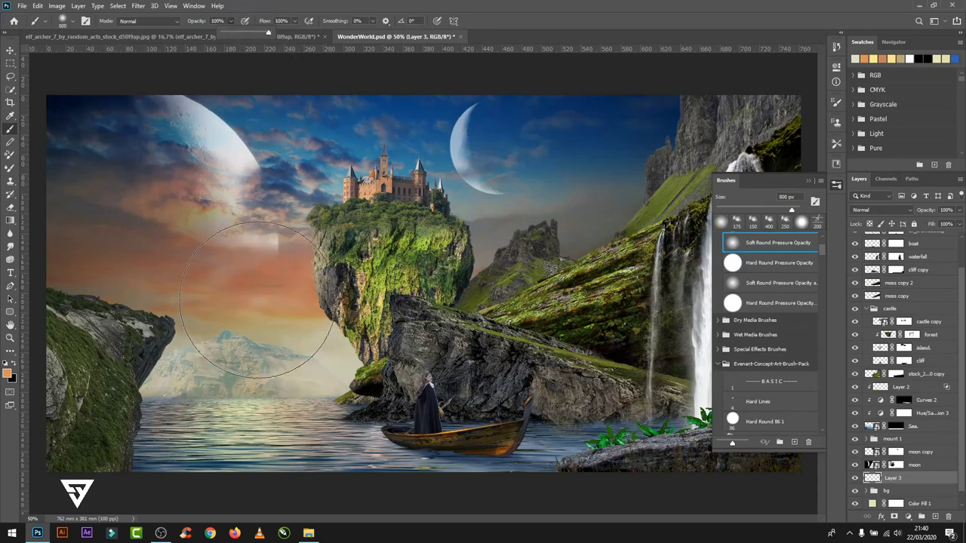
pyautogui.press('0')
pyautogui.click(255, 308)
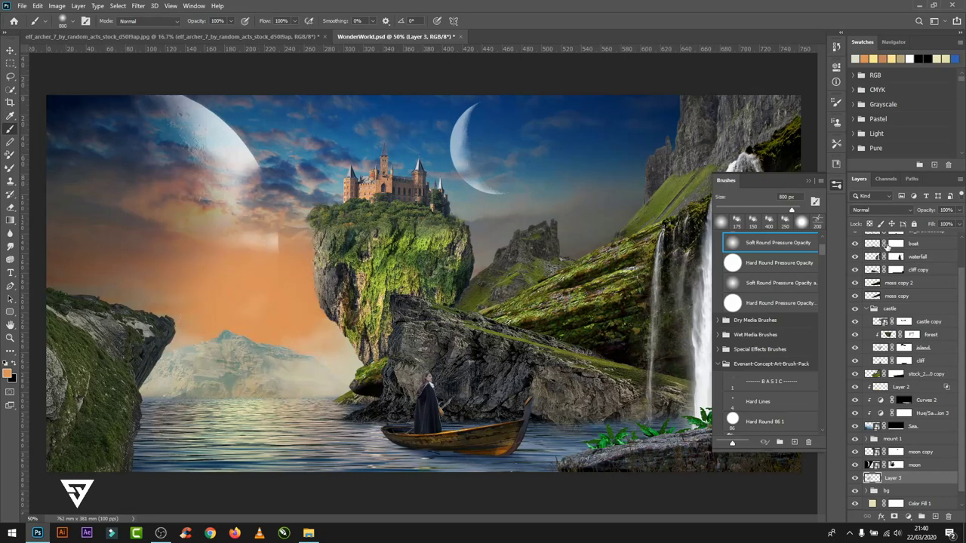
# - Move Layer 3 above mount 1 and blend it in Screen at 30% opacity
pyautogui.click(896, 211)
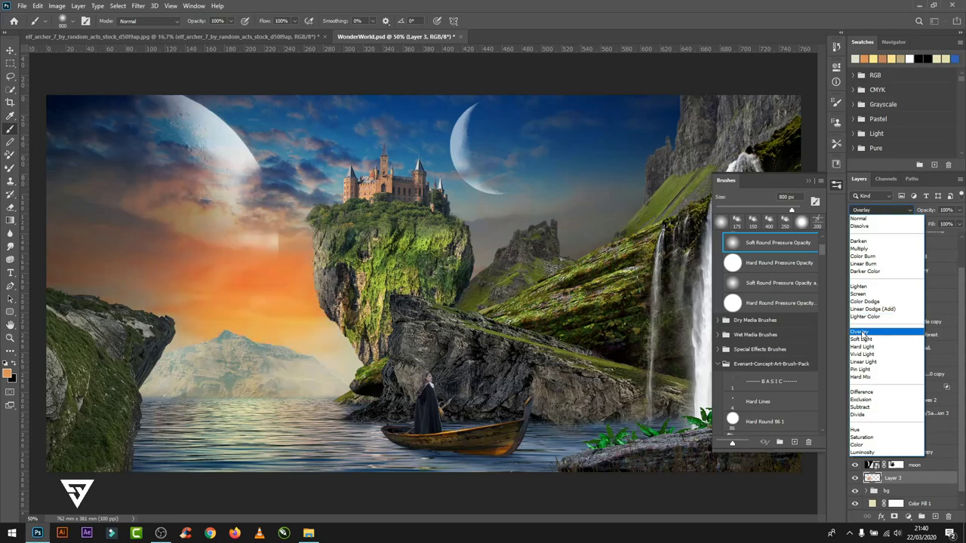
pyautogui.click(861, 333)
pyautogui.moveTo(892, 479)
pyautogui.mouseDown()
pyautogui.moveTo(887, 387)
pyautogui.moveTo(905, 443)
pyautogui.mouseUp()
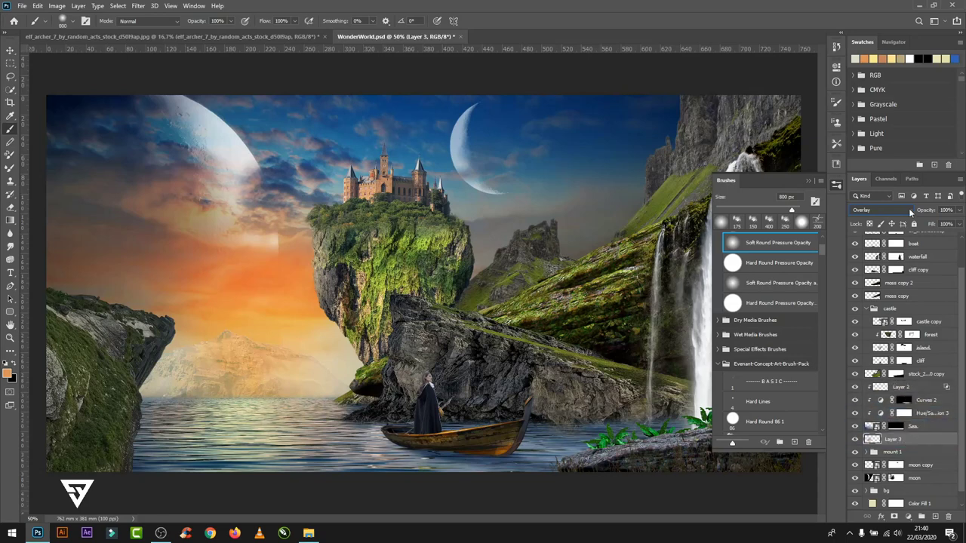
pyautogui.click(910, 213)
pyautogui.click(875, 297)
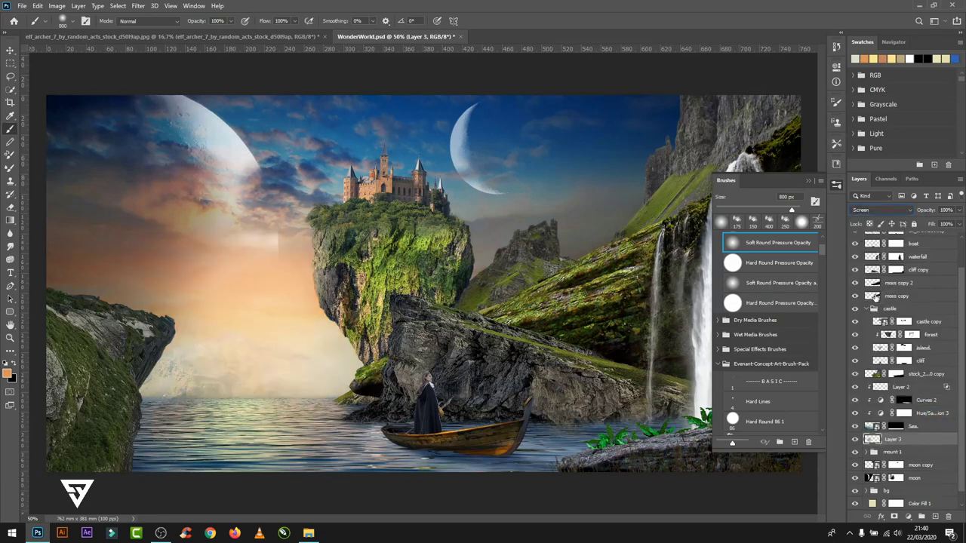
pyautogui.moveTo(959, 216); pyautogui.dragTo(927, 224)
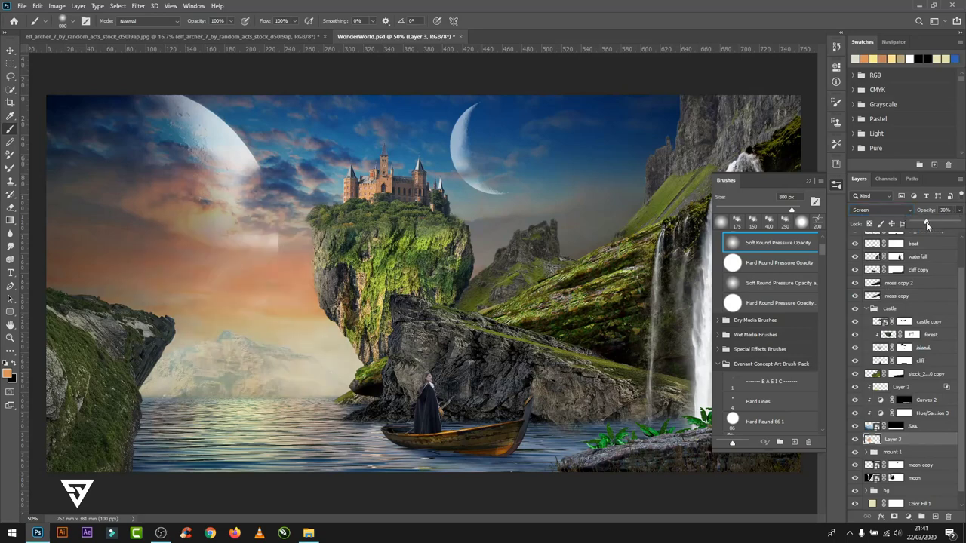
pyautogui.click(934, 517)
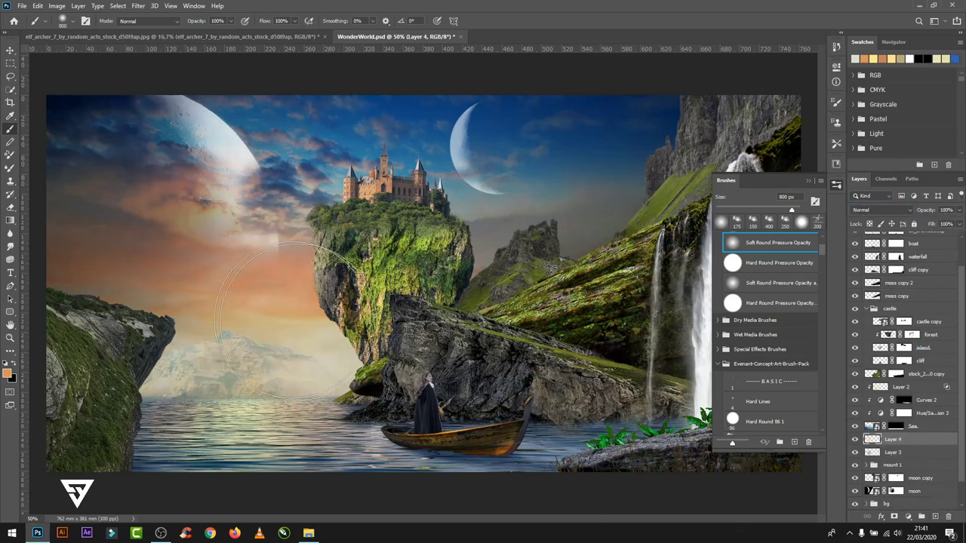
# - Paint a pale yellow Screen-mode sun spot on Layer 4, enlarged to about 133% and faded
pyautogui.press('[')
pyautogui.press('[')
pyautogui.press('[')
pyautogui.press('[')
pyautogui.click(880, 59)
pyautogui.click(265, 332)
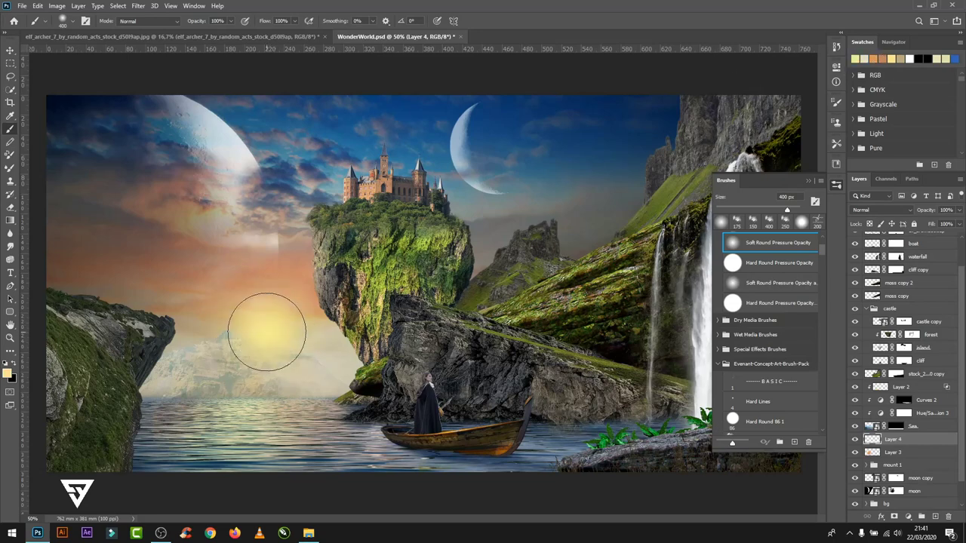
pyautogui.click(885, 209)
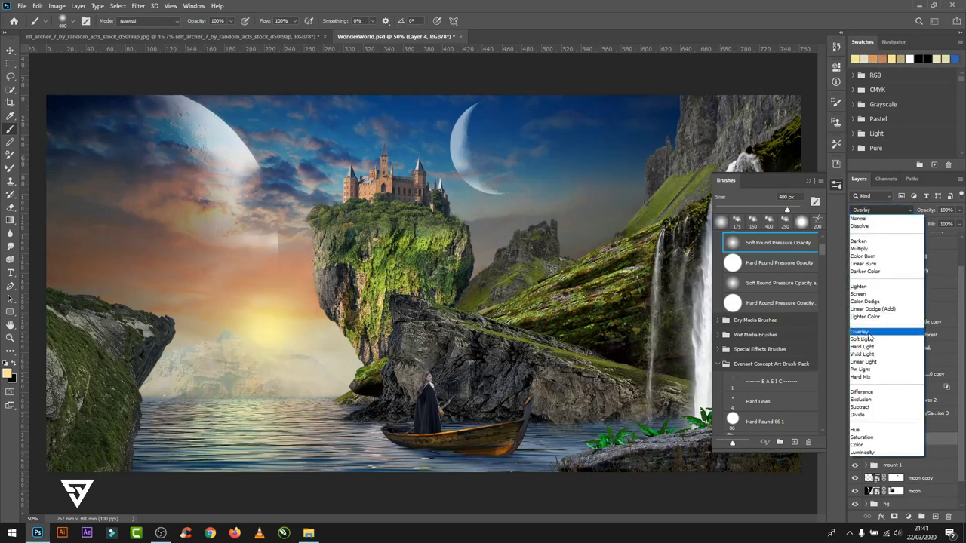
pyautogui.click(864, 294)
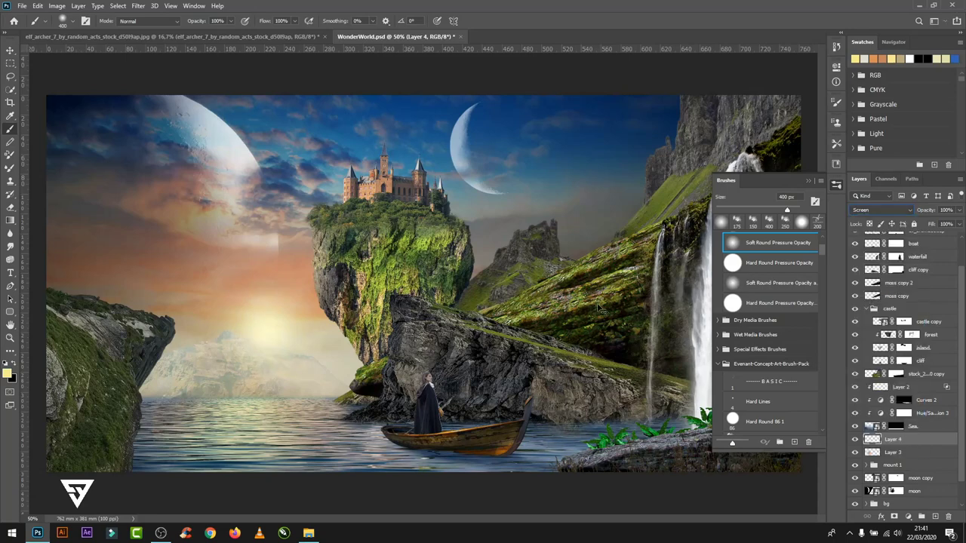
pyautogui.hotkey('ctrl', 't')
pyautogui.moveTo(303, 354); pyautogui.dragTo(316, 339)
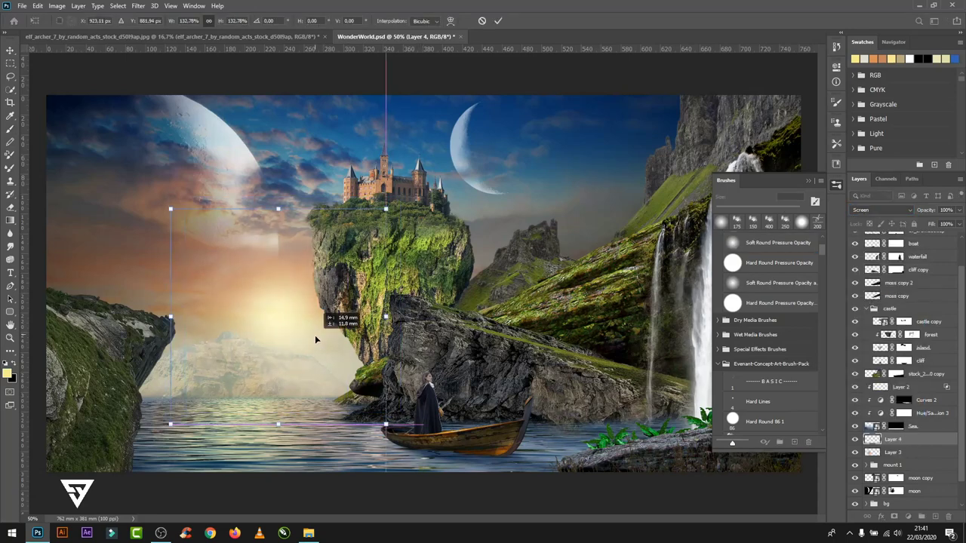
pyautogui.press('Return')
pyautogui.press('b')
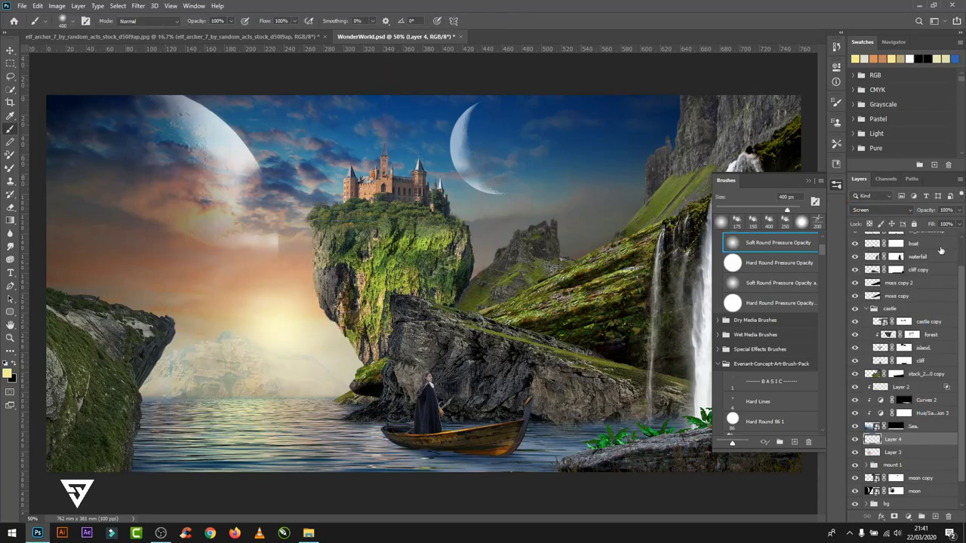
pyautogui.click(960, 214)
pyautogui.moveTo(954, 224)
pyautogui.mouseDown()
pyautogui.moveTo(929, 224)
pyautogui.moveTo(937, 226)
pyautogui.mouseUp()
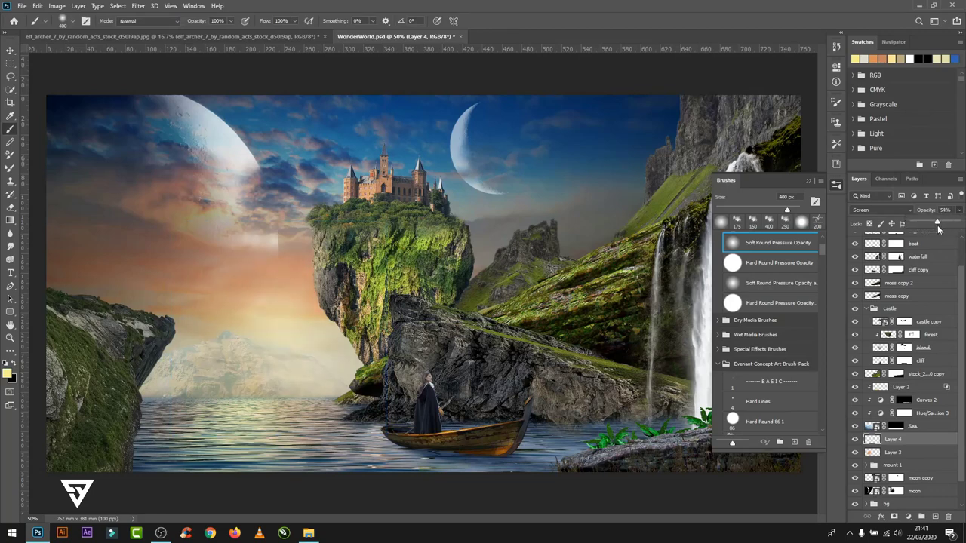
# - Move the orange glow up and left in the sky
pyautogui.press('v')
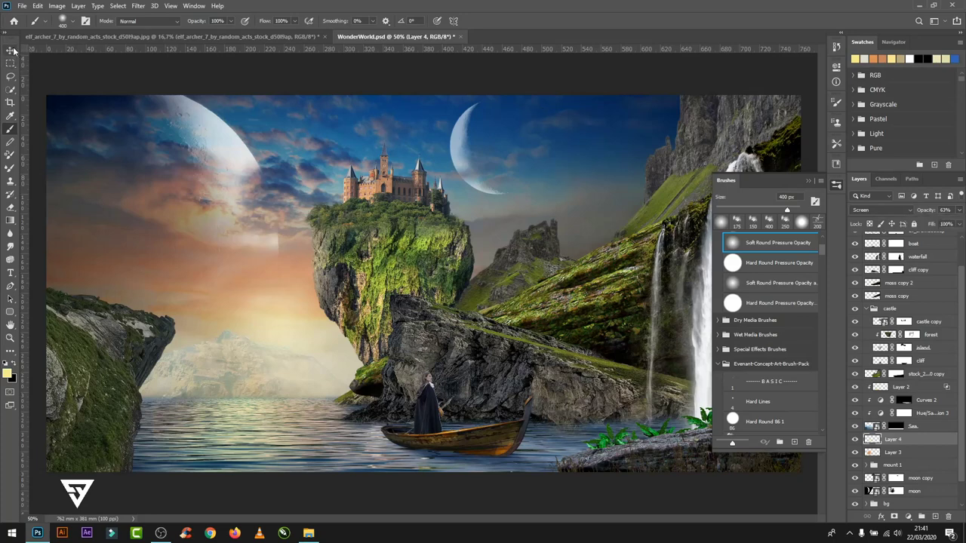
pyautogui.click(415, 369)
pyautogui.moveTo(415, 370)
pyautogui.mouseDown()
pyautogui.moveTo(283, 249)
pyautogui.moveTo(297, 314)
pyautogui.moveTo(310, 311)
pyautogui.mouseUp()
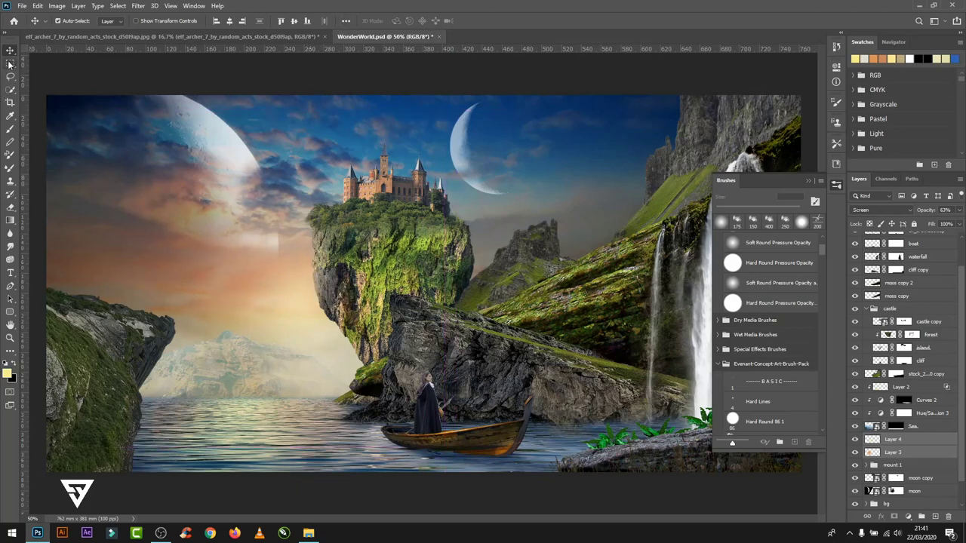
# - Brighten Layer 4's opacity, dim Layer 3 to 32%, and close the Brushes panel
pyautogui.click(891, 441)
pyautogui.click(958, 210)
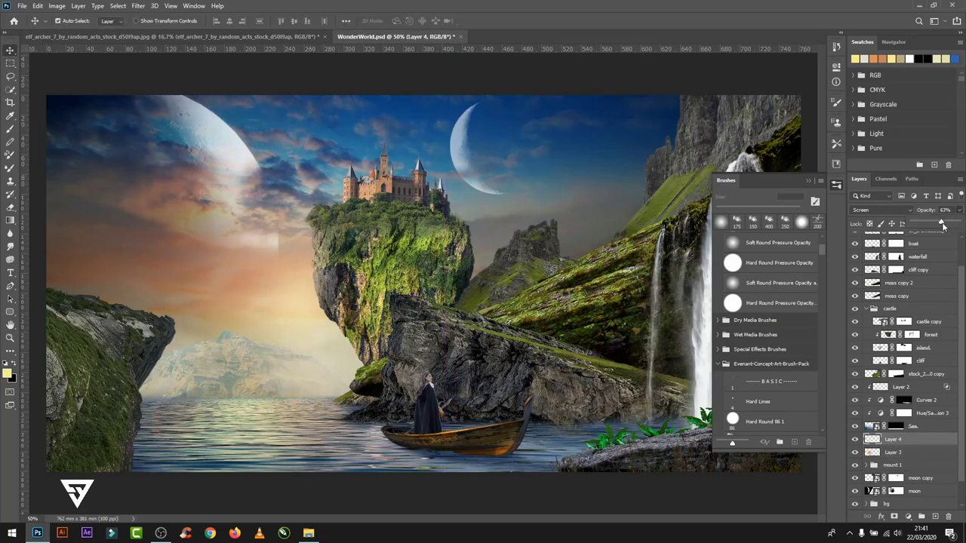
pyautogui.moveTo(940, 224)
pyautogui.mouseDown()
pyautogui.moveTo(949, 227)
pyautogui.moveTo(940, 237)
pyautogui.moveTo(927, 225)
pyautogui.mouseUp()
pyautogui.click(898, 452)
pyautogui.click(958, 210)
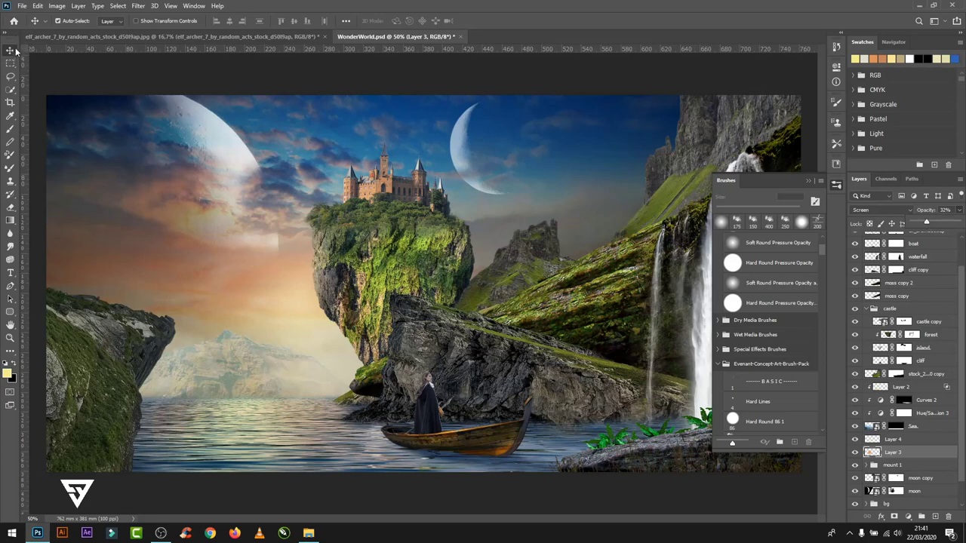
pyautogui.click(142, 87)
pyautogui.click(808, 181)
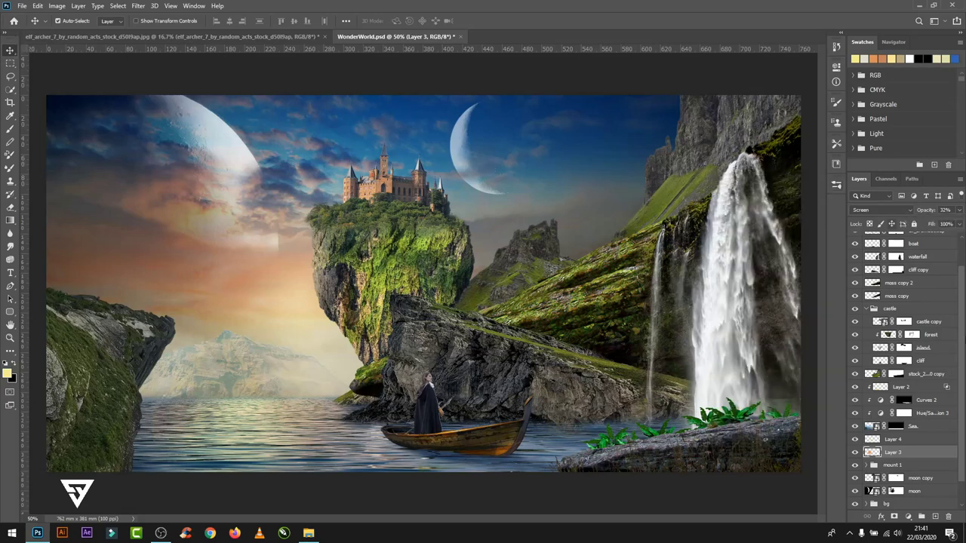
# - Add a Hue/Saturation (Lightness -15) clipped to Layer 2 and reduce its opacity
pyautogui.click(934, 391)
pyautogui.click(907, 517)
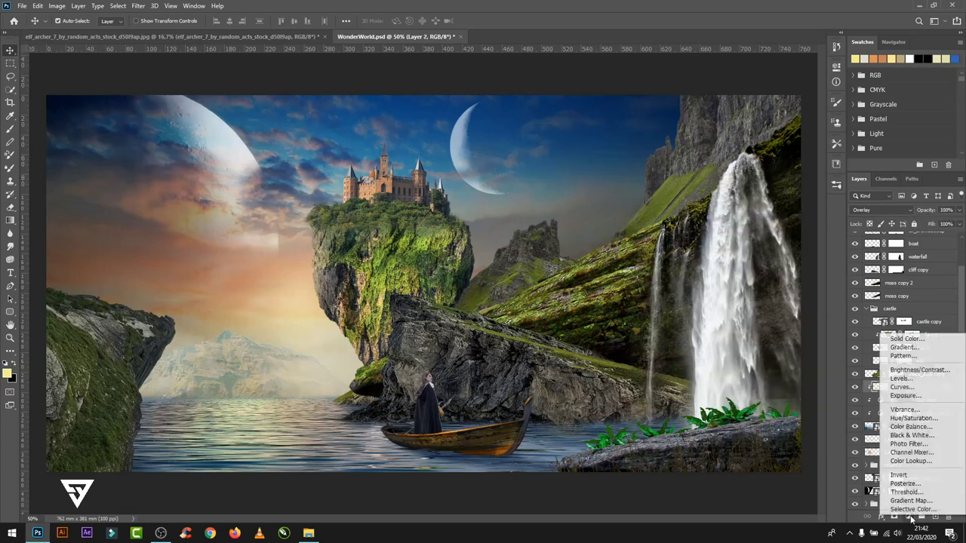
pyautogui.click(920, 420)
pyautogui.moveTo(766, 173); pyautogui.dragTo(760, 177)
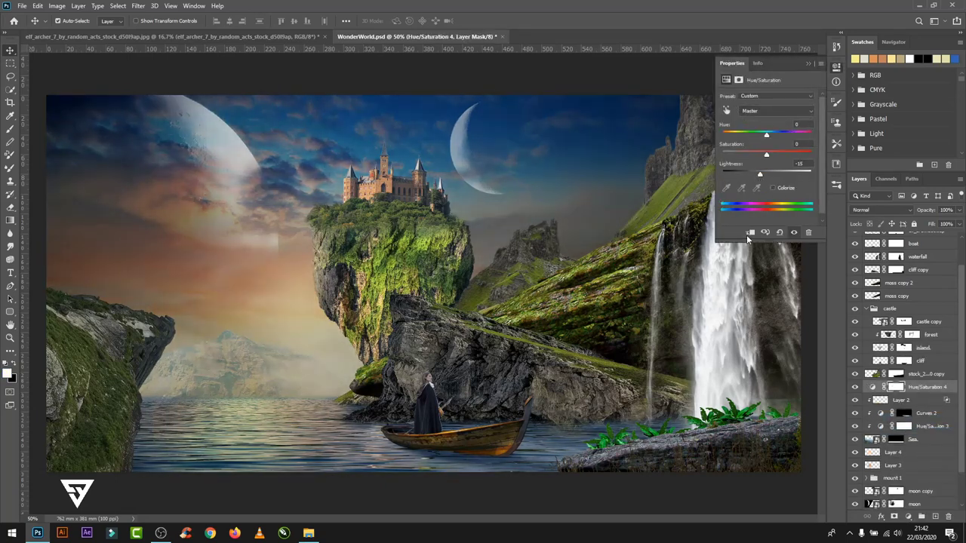
pyautogui.click(749, 232)
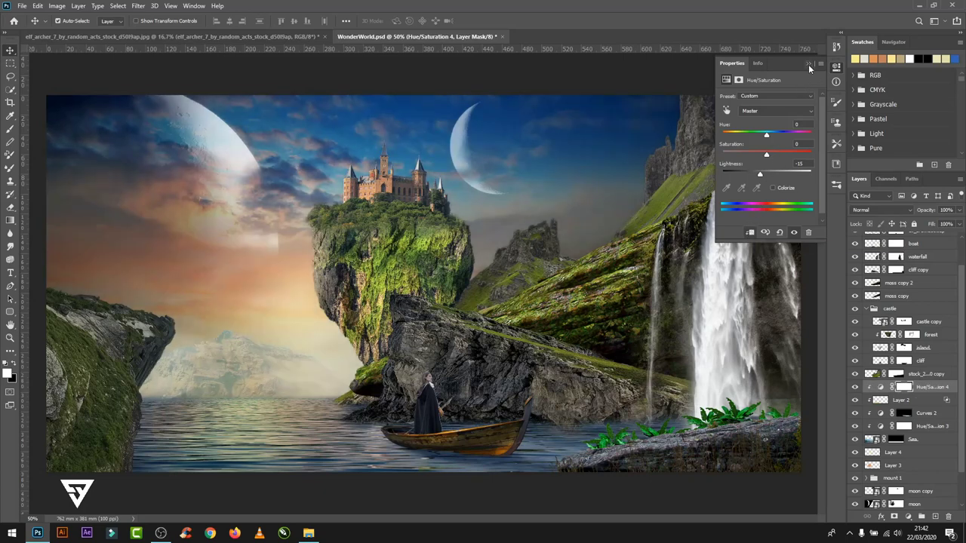
pyautogui.click(808, 64)
pyautogui.moveTo(960, 220); pyautogui.dragTo(910, 224)
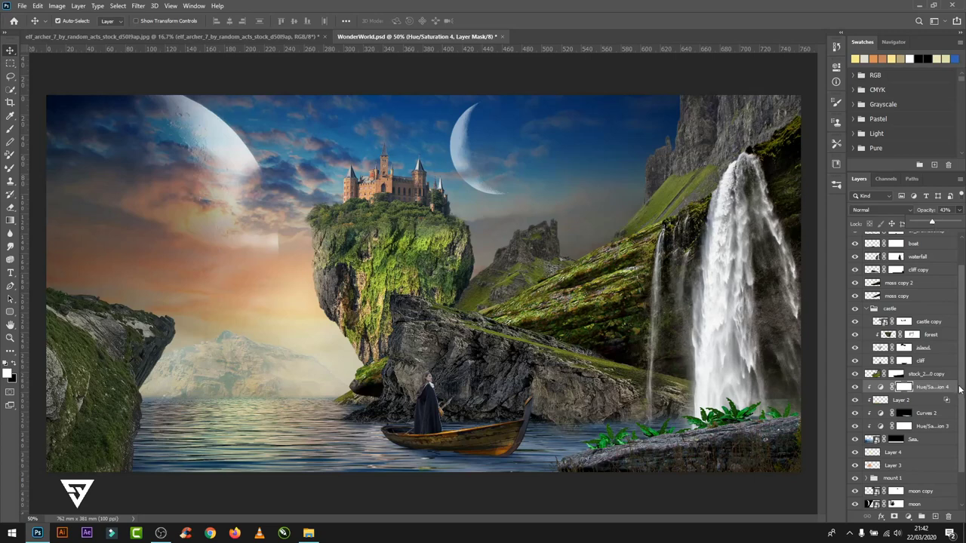
# - Raise the bg group's Gradient Fill 1 opacity to darken the sky
pyautogui.moveTo(960, 389); pyautogui.dragTo(960, 432)
pyautogui.click(873, 477)
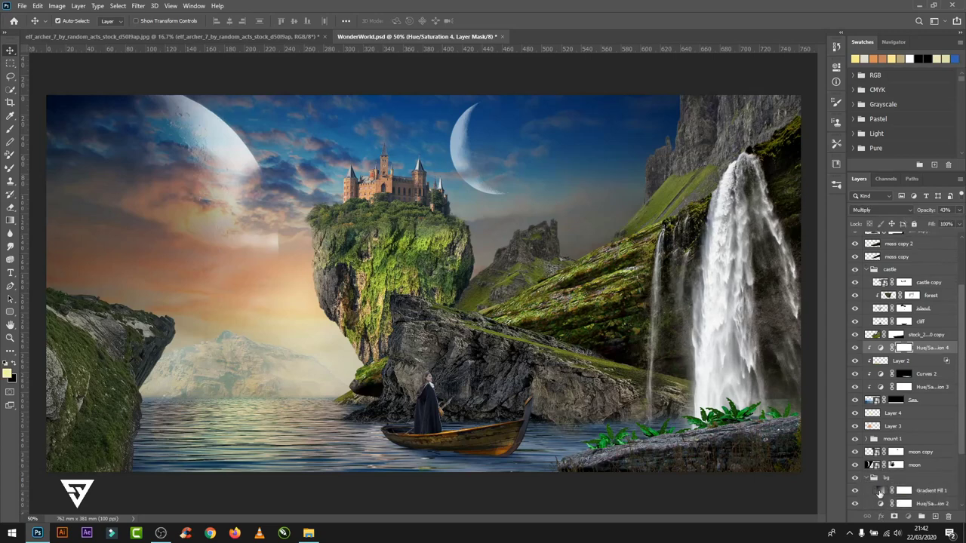
pyautogui.click(878, 492)
pyautogui.click(959, 210)
pyautogui.moveTo(949, 224); pyautogui.dragTo(950, 224)
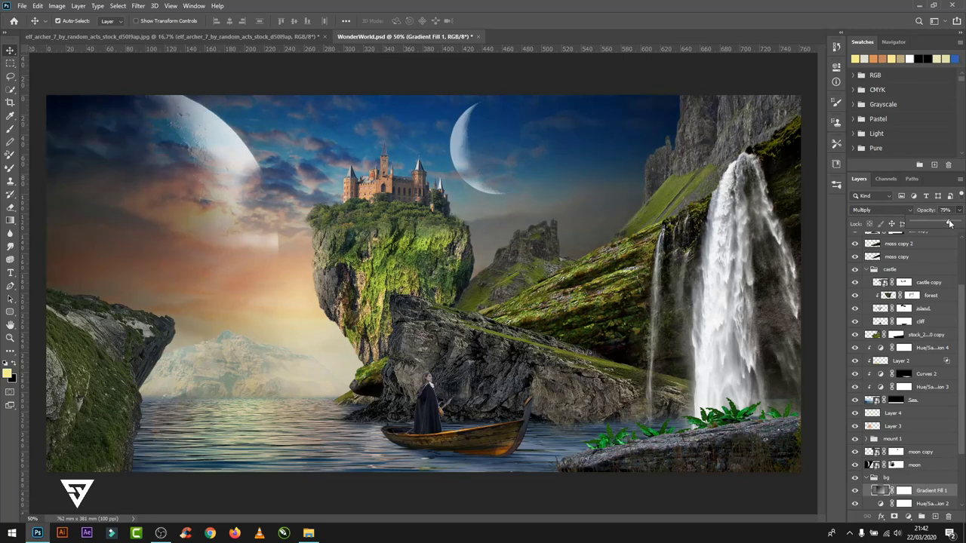
# - Compare the glows by toggling them, then soften Layer 4 and lower Layer 3 to 23%
pyautogui.click(898, 413)
pyautogui.click(855, 413)
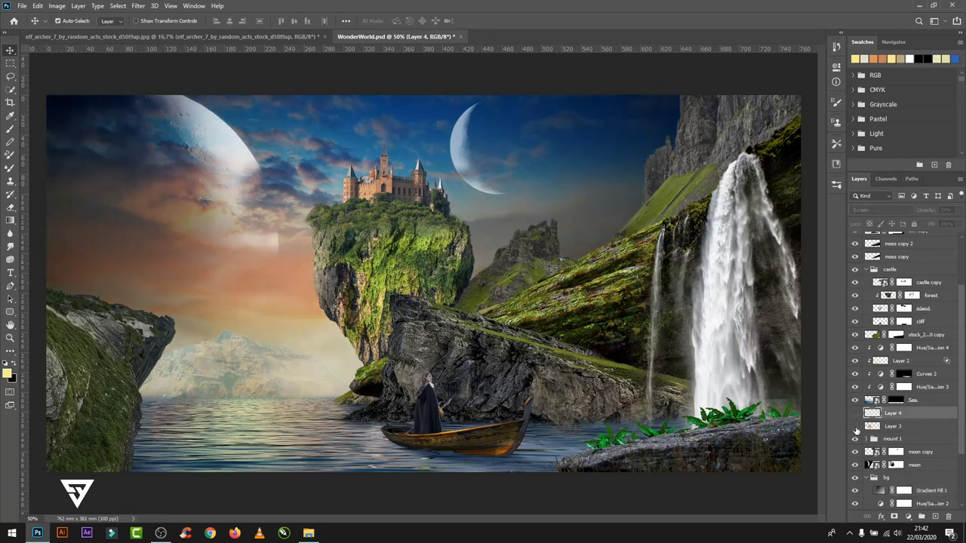
pyautogui.click(855, 426)
pyautogui.click(855, 413)
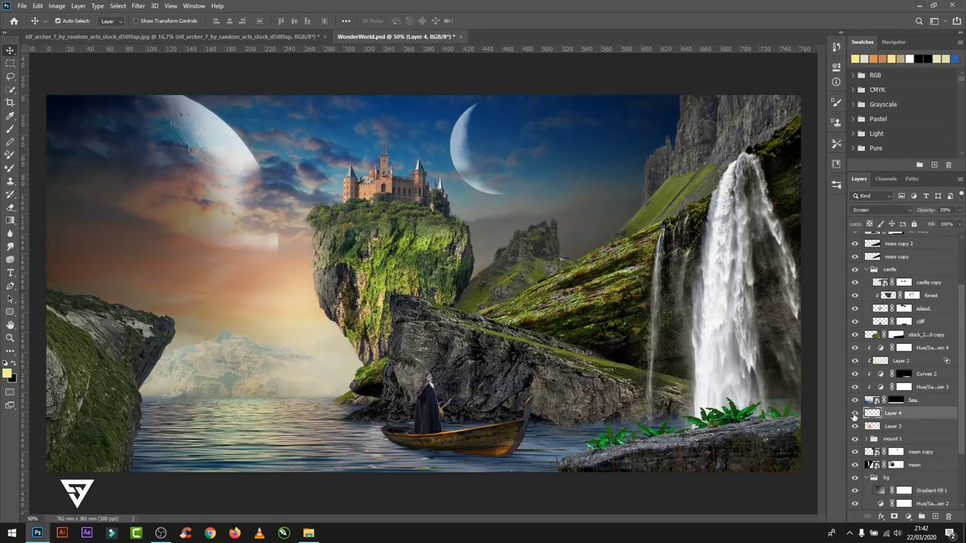
pyautogui.click(954, 209)
pyautogui.moveTo(912, 225); pyautogui.dragTo(922, 224)
pyautogui.click(890, 426)
pyautogui.click(958, 210)
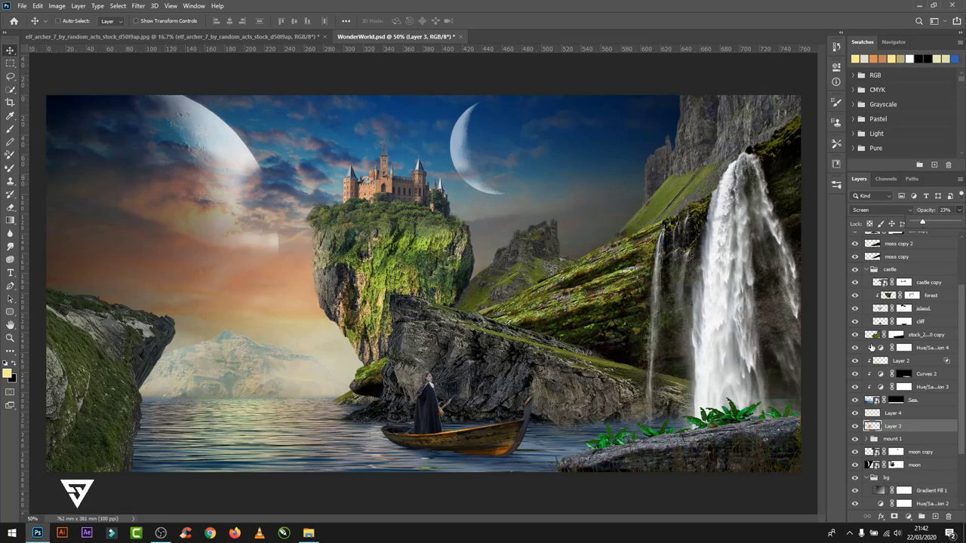
# - Stretch the Layer 3 glow wider, shift it up-left, and blend it in Overlay
pyautogui.hotkey('ctrl', 't')
pyautogui.moveTo(434, 279)
pyautogui.mouseDown()
pyautogui.moveTo(533, 279)
pyautogui.moveTo(510, 279)
pyautogui.mouseUp()
pyautogui.moveTo(441, 320)
pyautogui.mouseDown()
pyautogui.moveTo(418, 294)
pyautogui.moveTo(429, 310)
pyautogui.mouseUp()
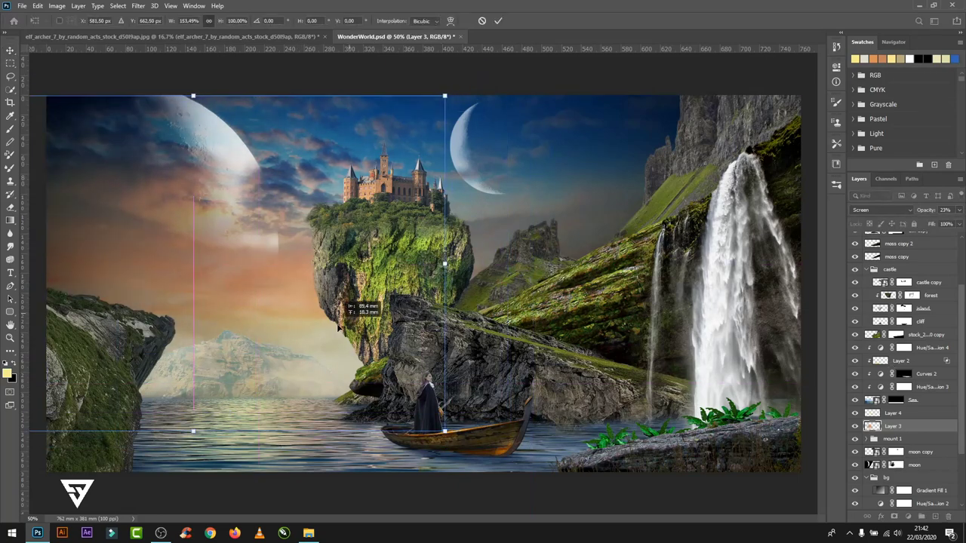
pyautogui.click(498, 21)
pyautogui.click(882, 210)
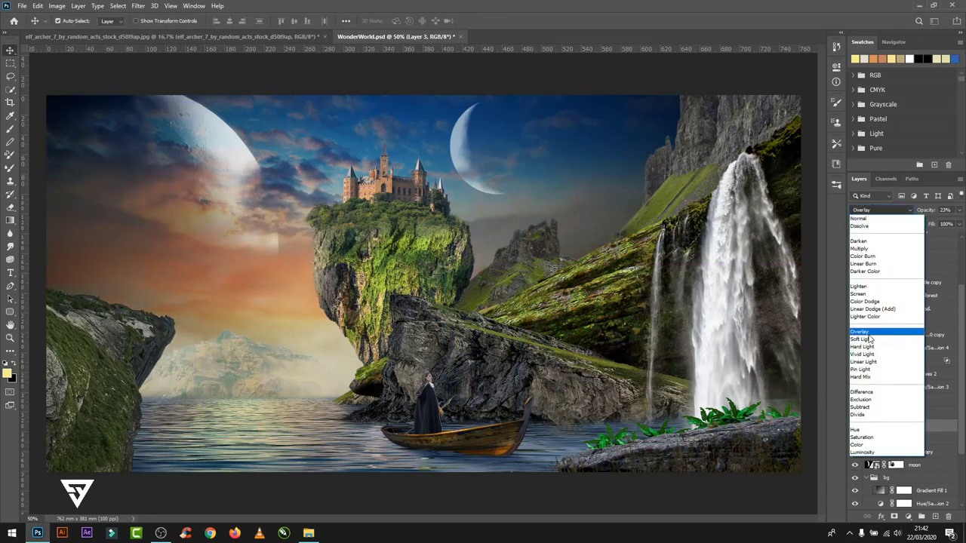
pyautogui.click(867, 334)
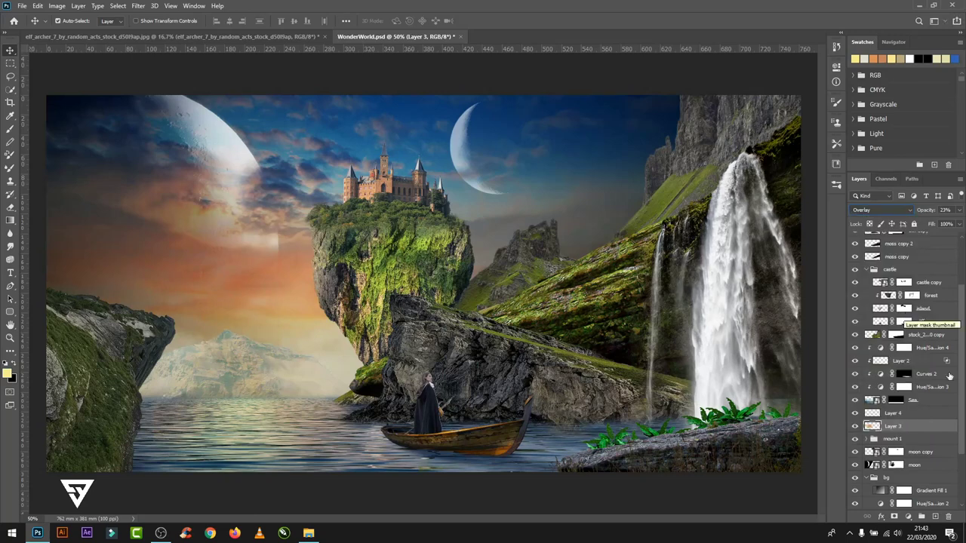
# - Recolour Color Fill 2 to a sampled warm beige (c4b895) at about 29% opacity
pyautogui.scroll(-3, 887, 347)
pyautogui.click(866, 394)
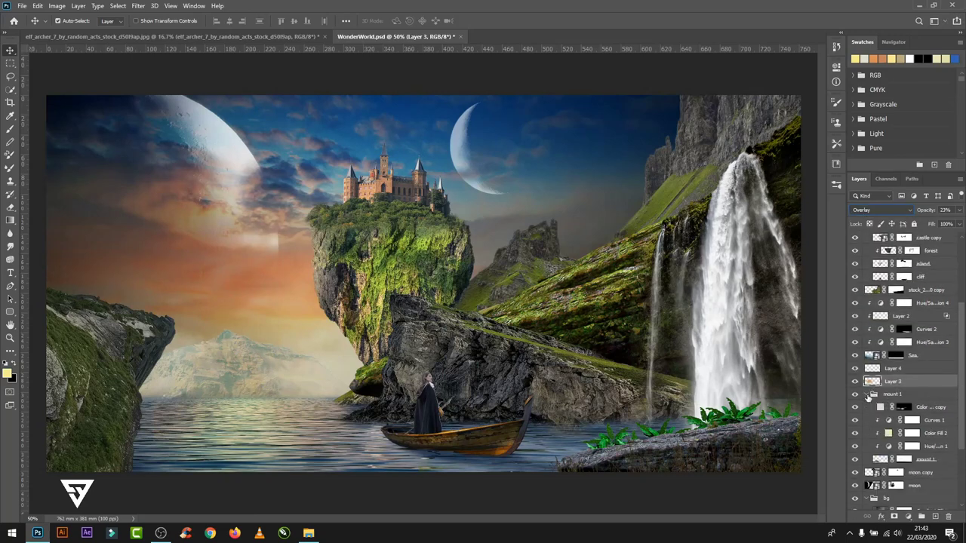
pyautogui.doubleClick(889, 434)
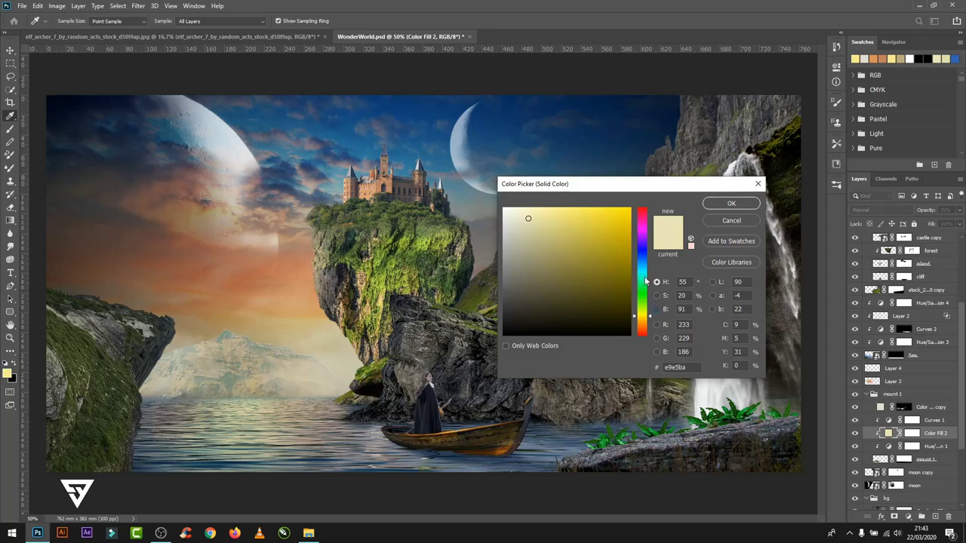
pyautogui.moveTo(645, 281); pyautogui.dragTo(651, 317)
pyautogui.moveTo(504, 212); pyautogui.dragTo(508, 232)
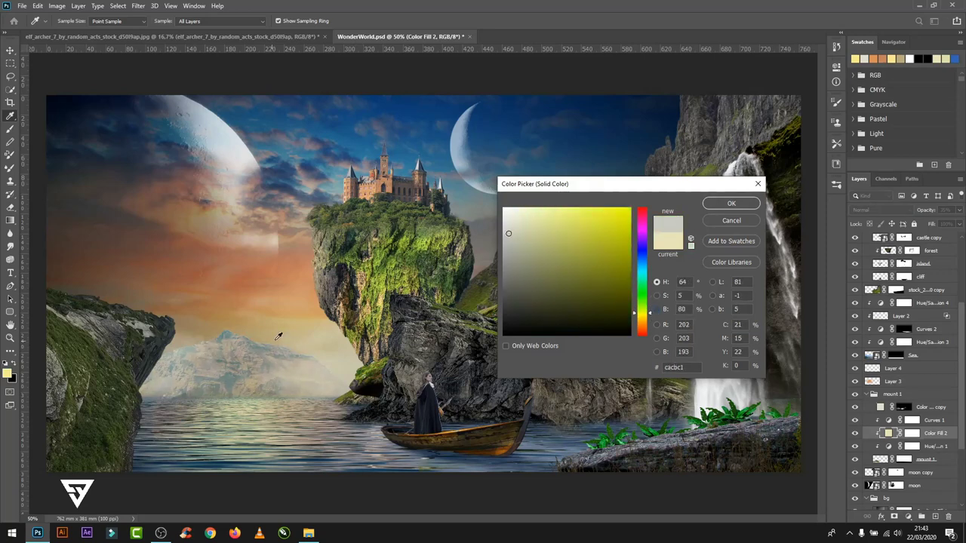
pyautogui.click(299, 341)
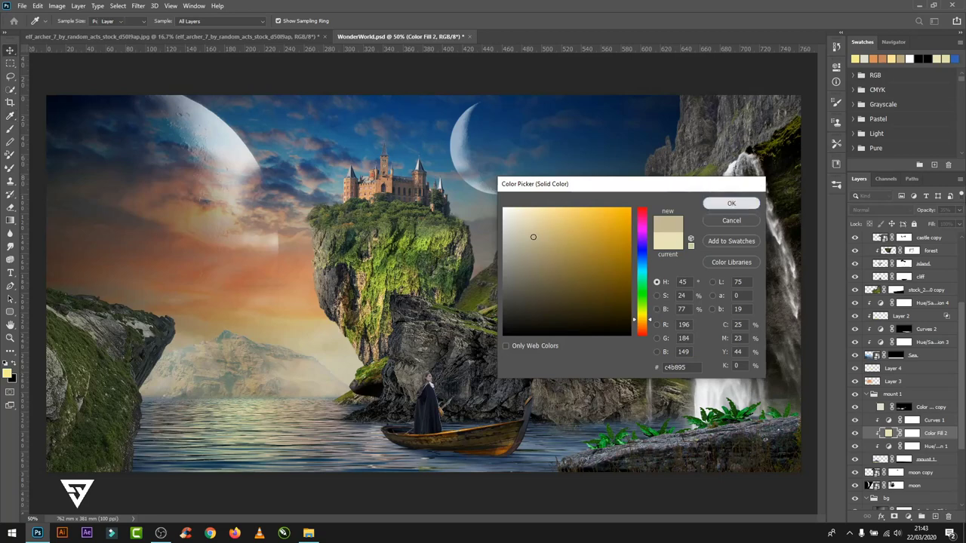
pyautogui.click(732, 204)
pyautogui.moveTo(912, 231); pyautogui.dragTo(930, 233)
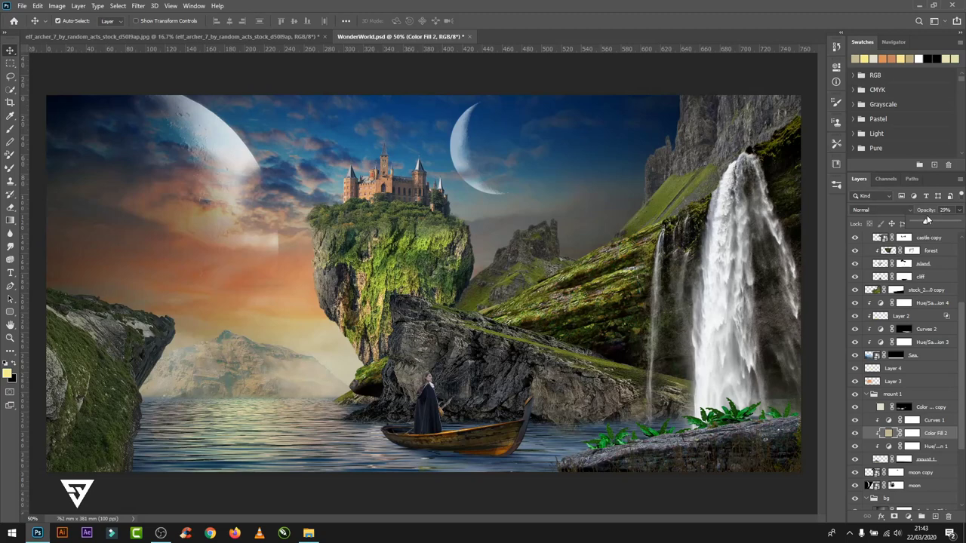
# - Mask the Color Fill 2 copy's haze over the water near the cliff, then target Hue/Saturation 4's mask
pyautogui.click(903, 407)
pyautogui.press('b')
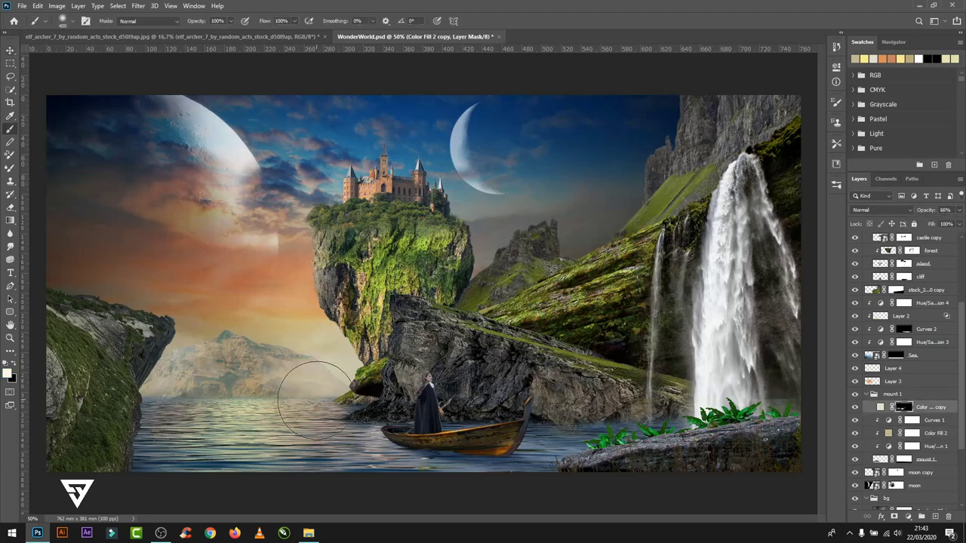
pyautogui.moveTo(316, 400); pyautogui.dragTo(196, 377)
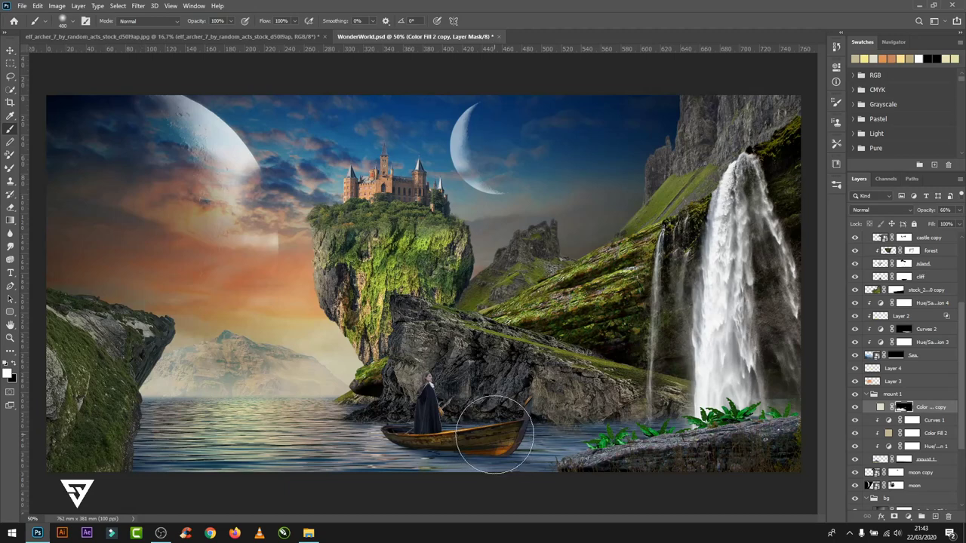
pyautogui.moveTo(964, 429); pyautogui.dragTo(963, 417)
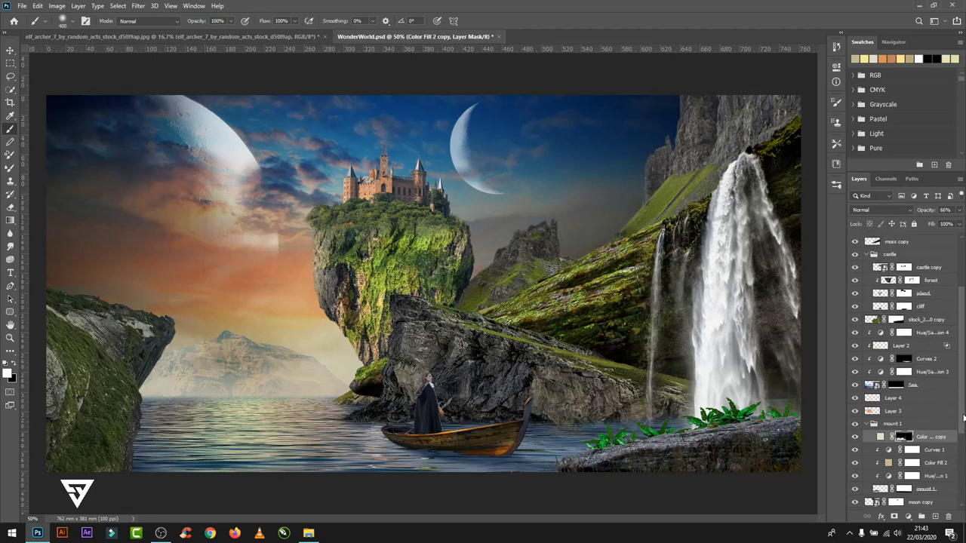
pyautogui.click(898, 385)
pyautogui.click(903, 332)
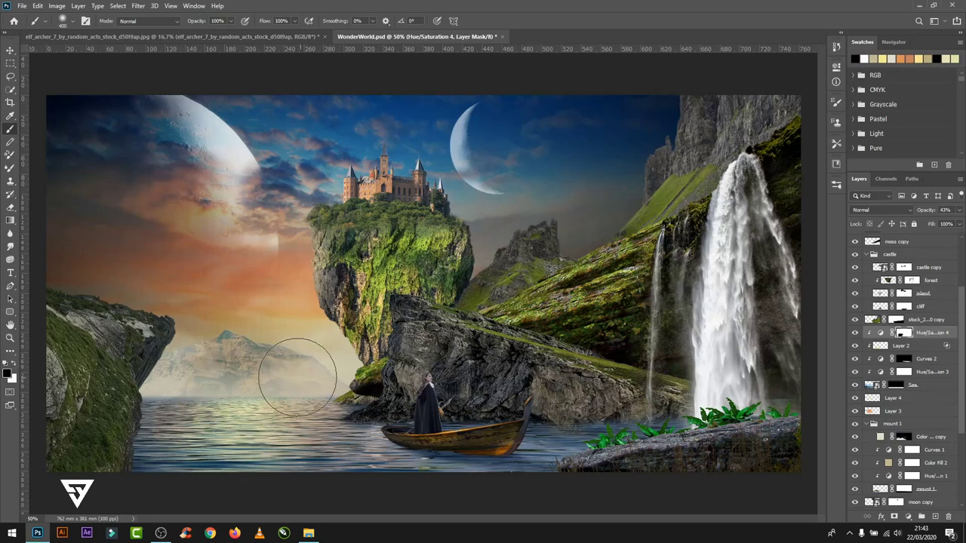
# - Add Hue/Saturation 5 above the quiraing stock layer with Hue +15, Saturation -25, Lightness -10
pyautogui.click(9, 50)
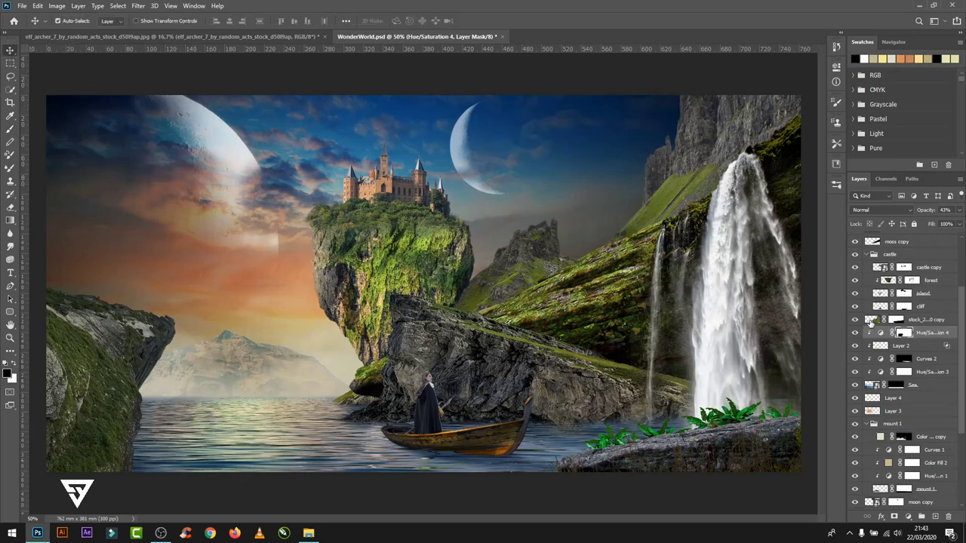
pyautogui.click(870, 320)
pyautogui.click(910, 517)
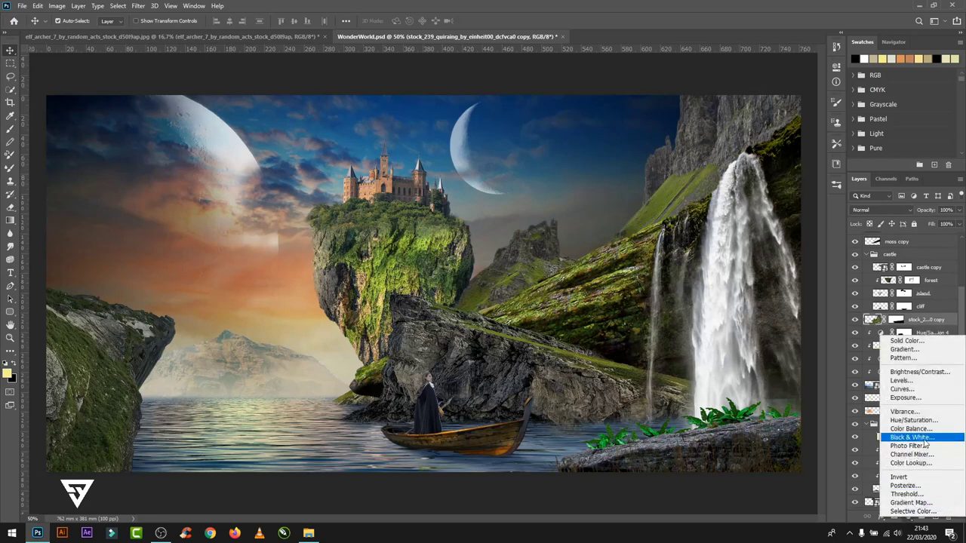
pyautogui.click(912, 421)
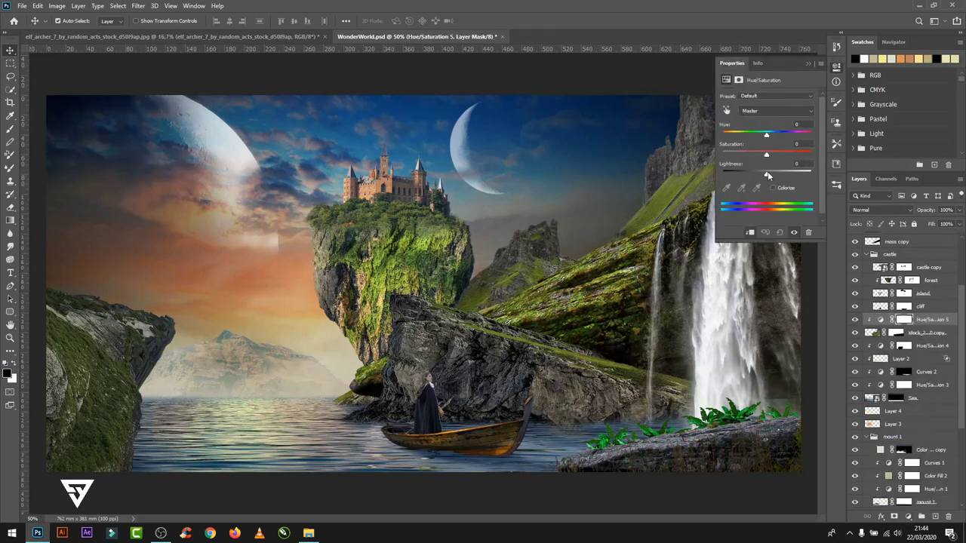
pyautogui.moveTo(765, 173); pyautogui.dragTo(764, 176)
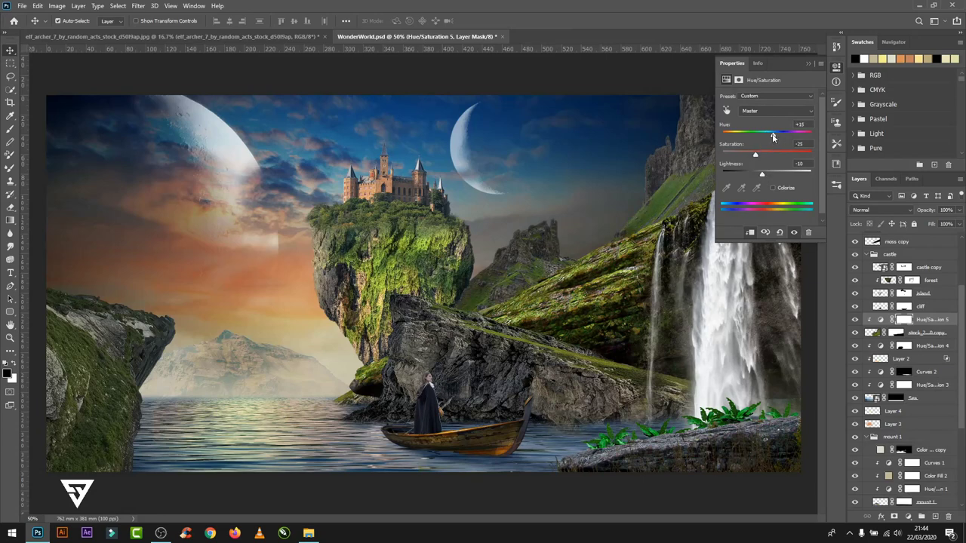
pyautogui.moveTo(773, 137); pyautogui.dragTo(766, 138)
pyautogui.click(808, 61)
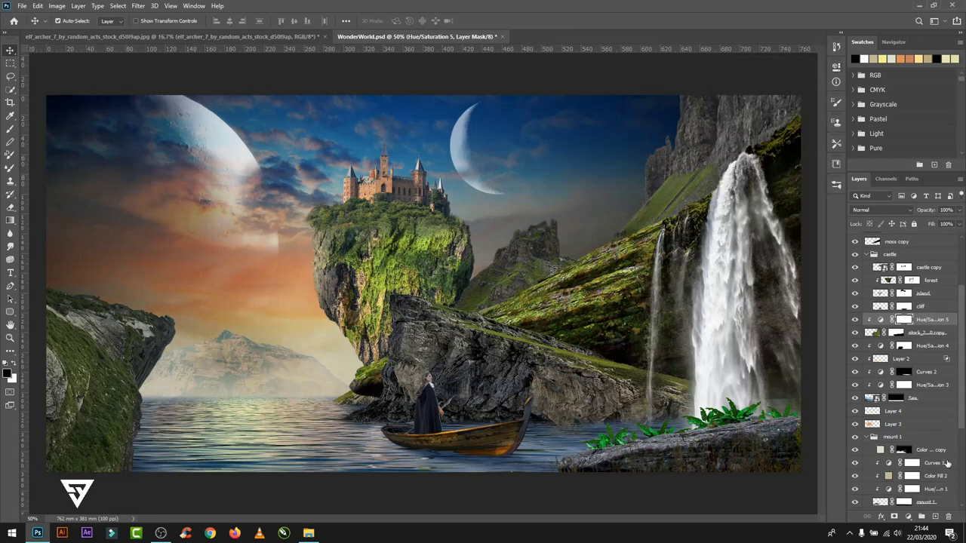
# - Add a muted grey-blue Solid Color fill in Normal mode at 24% opacity
pyautogui.click(909, 517)
pyautogui.click(905, 345)
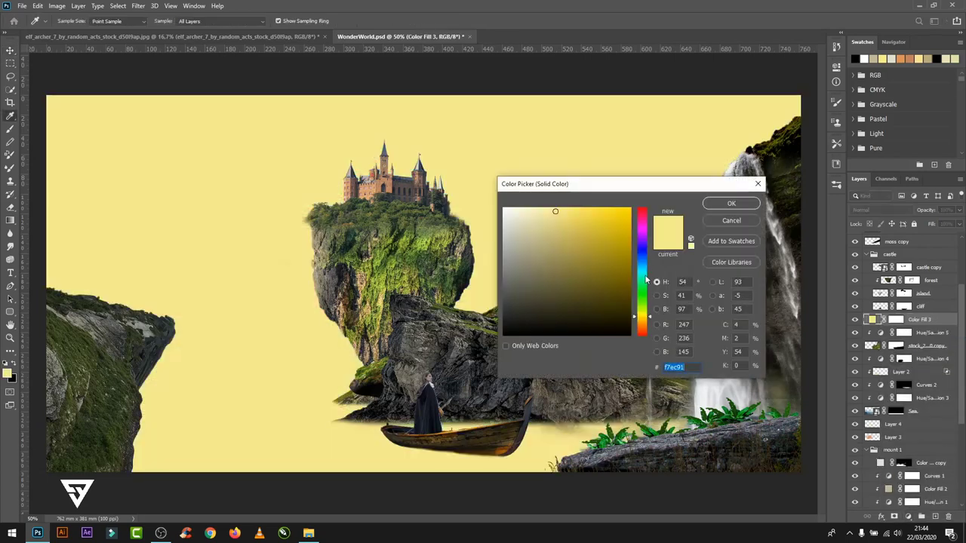
pyautogui.click(641, 266)
pyautogui.moveTo(574, 221); pyautogui.dragTo(524, 240)
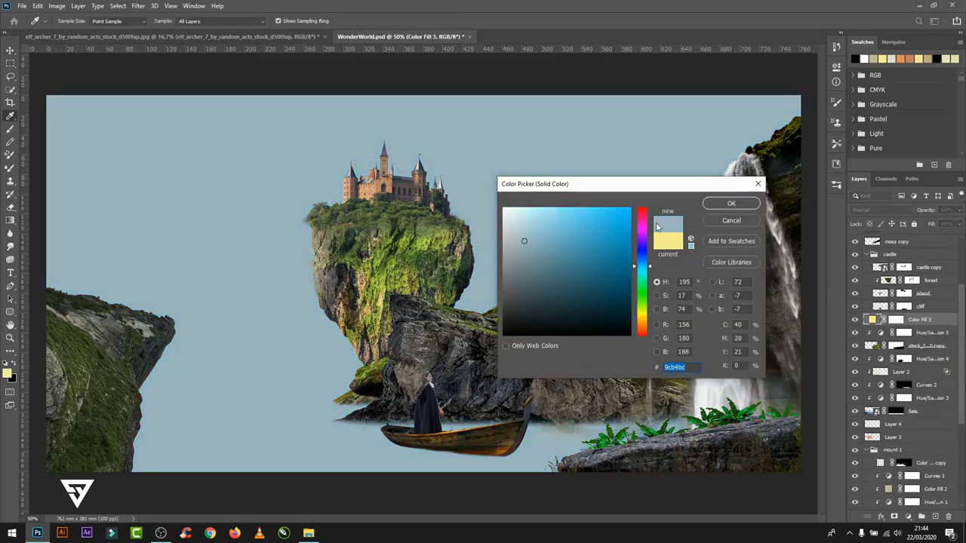
pyautogui.click(731, 203)
pyautogui.click(909, 212)
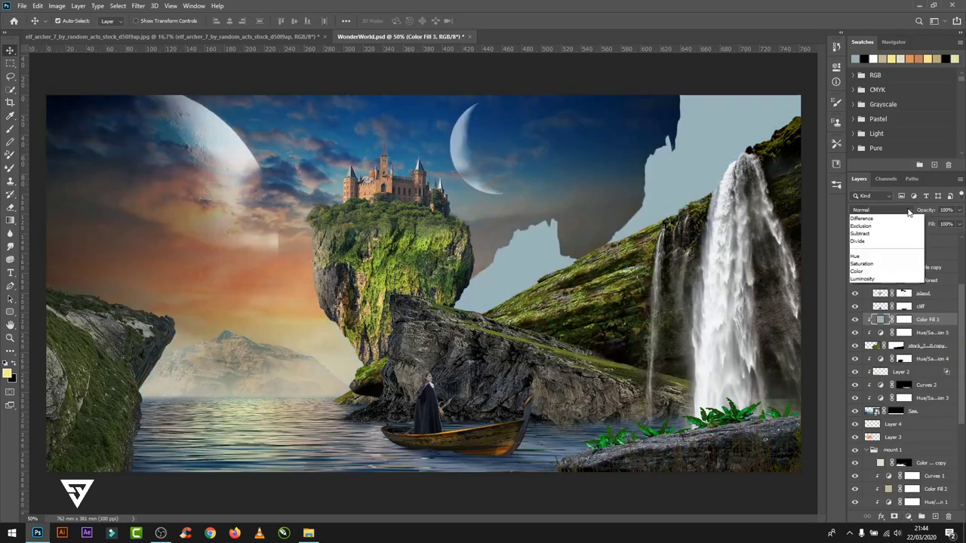
pyautogui.click(879, 216)
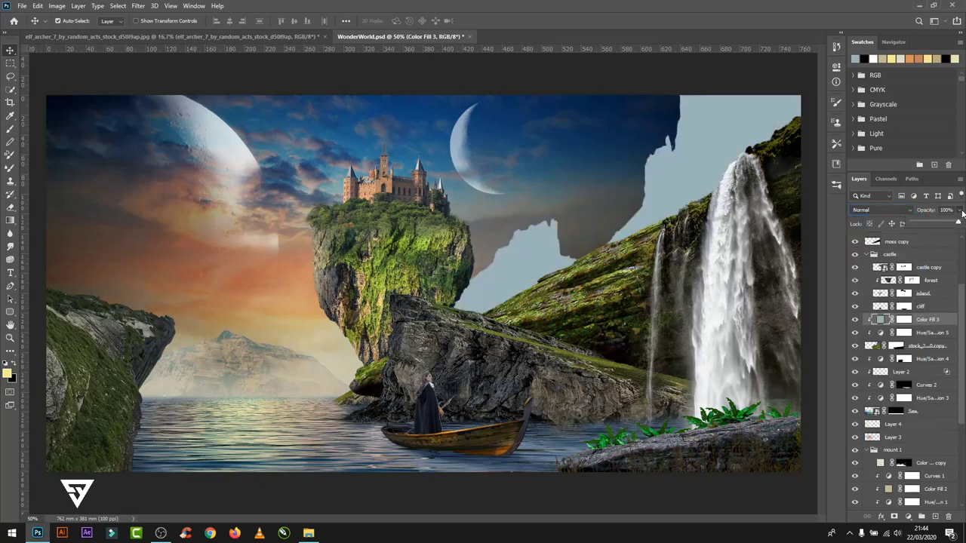
pyautogui.moveTo(959, 222); pyautogui.dragTo(922, 221)
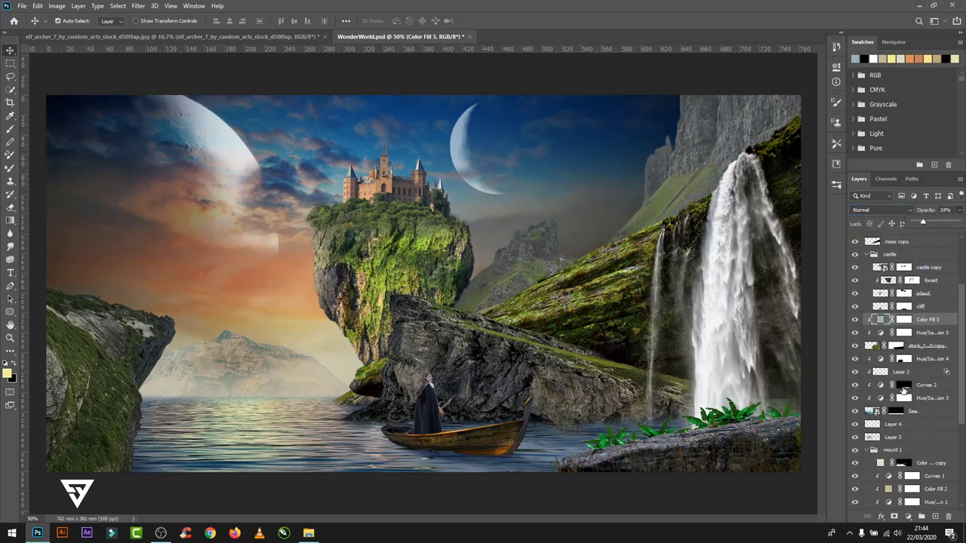
# - Lighten the haze to a light grey-blue and duplicate it as Color Fill 3 copy
pyautogui.doubleClick(879, 319)
pyautogui.click(577, 280)
pyautogui.moveTo(599, 190); pyautogui.dragTo(664, 269)
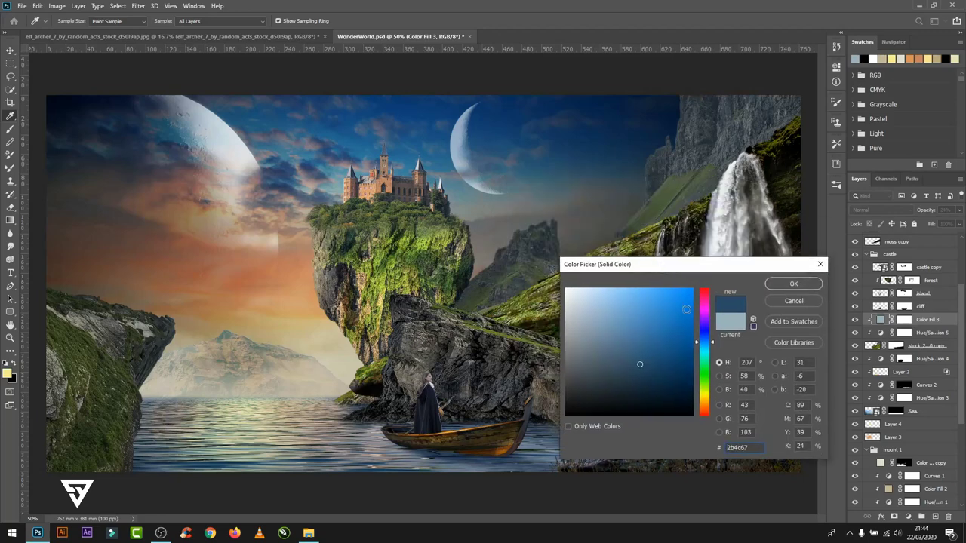
pyautogui.moveTo(686, 308); pyautogui.dragTo(580, 338)
pyautogui.click(794, 284)
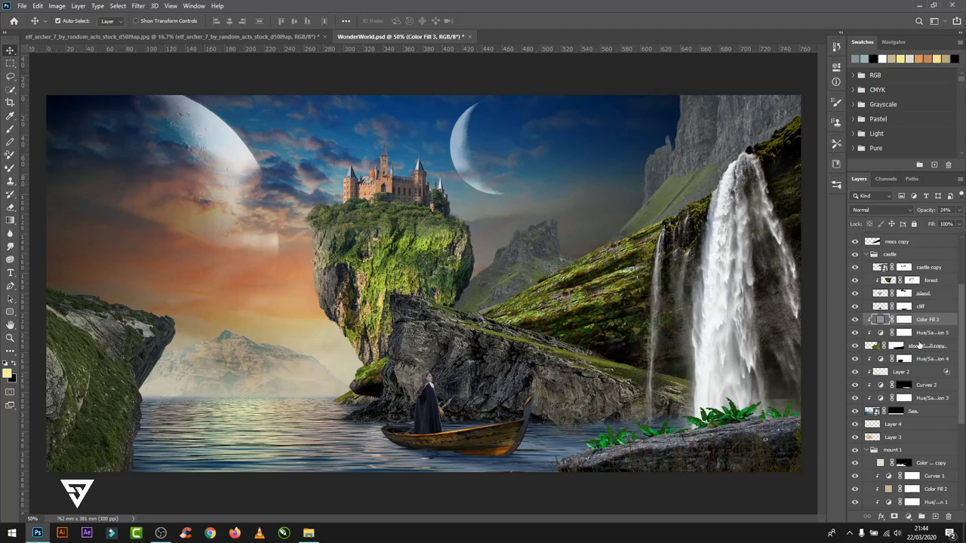
pyautogui.hotkey('ctrl', 'j')
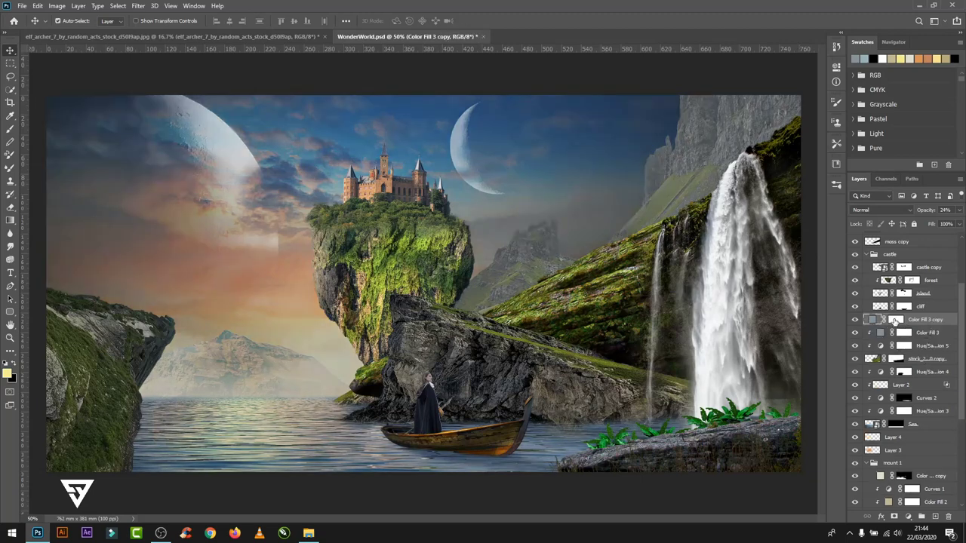
# - Invert the Color Fill 3 copy mask to black and paint white haze back across the middle
pyautogui.doubleClick(873, 321)
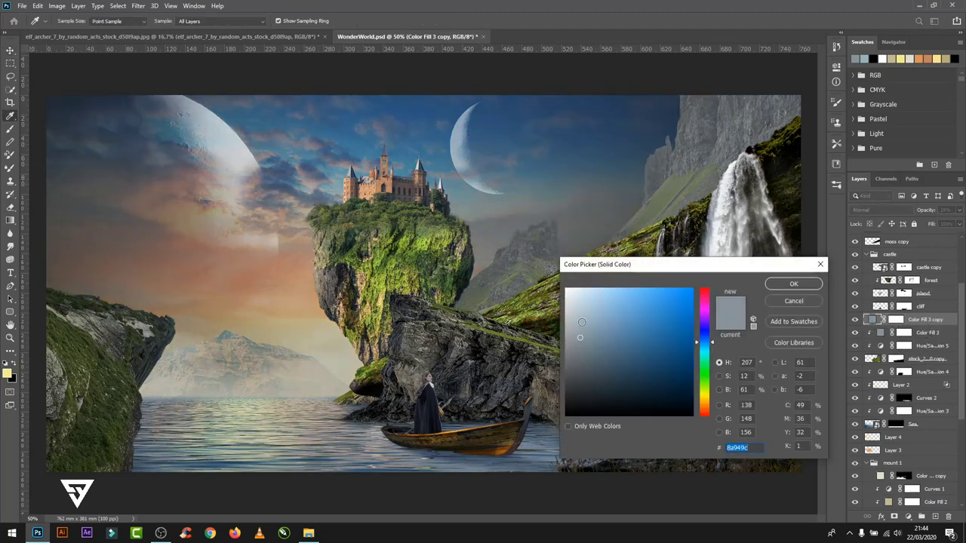
pyautogui.click(793, 285)
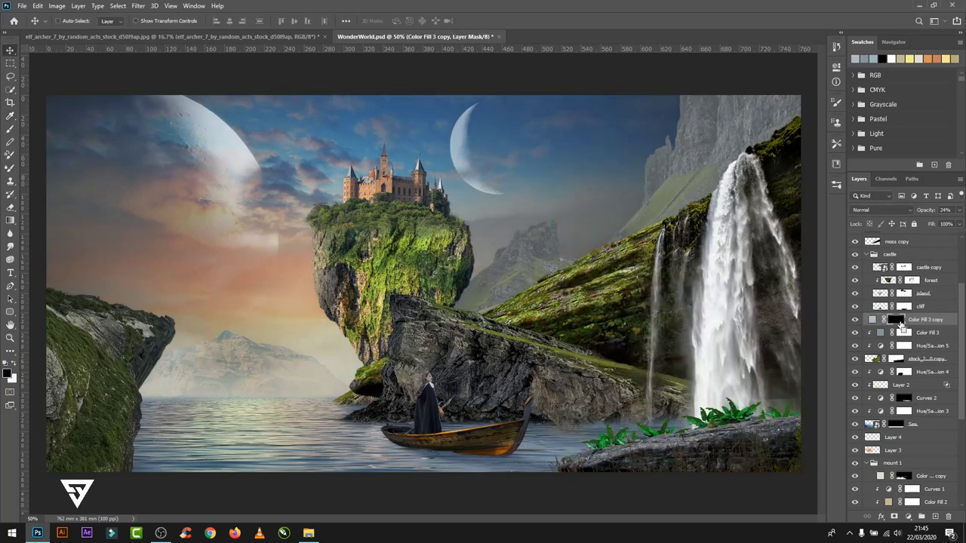
pyautogui.hotkey('ctrl', 'i')
pyautogui.press('b')
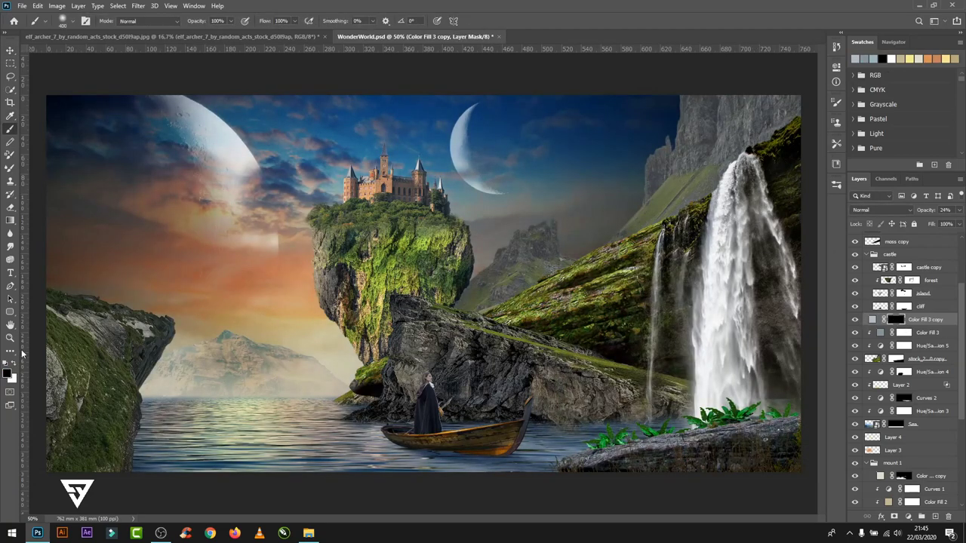
pyautogui.press('x')
pyautogui.moveTo(634, 200); pyautogui.dragTo(730, 266)
# - Change the original haze fill layer's blend mode and raise its opacity
pyautogui.click(927, 332)
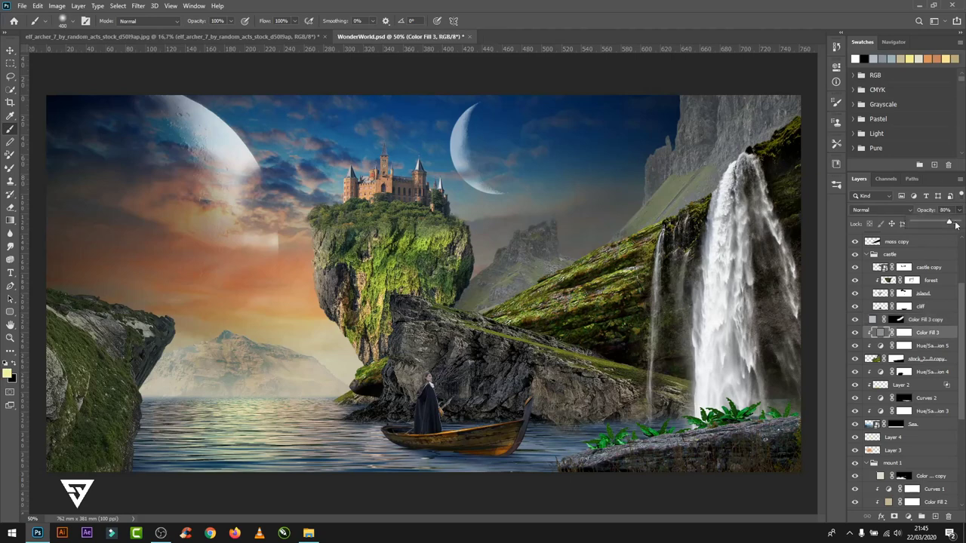
pyautogui.click(881, 210)
pyautogui.click(868, 249)
pyautogui.moveTo(959, 210)
pyautogui.mouseDown()
pyautogui.moveTo(963, 224)
pyautogui.moveTo(949, 224)
pyautogui.mouseUp()
# - Return to the duplicate's mask with a soft brush at 31% opacity
pyautogui.click(904, 319)
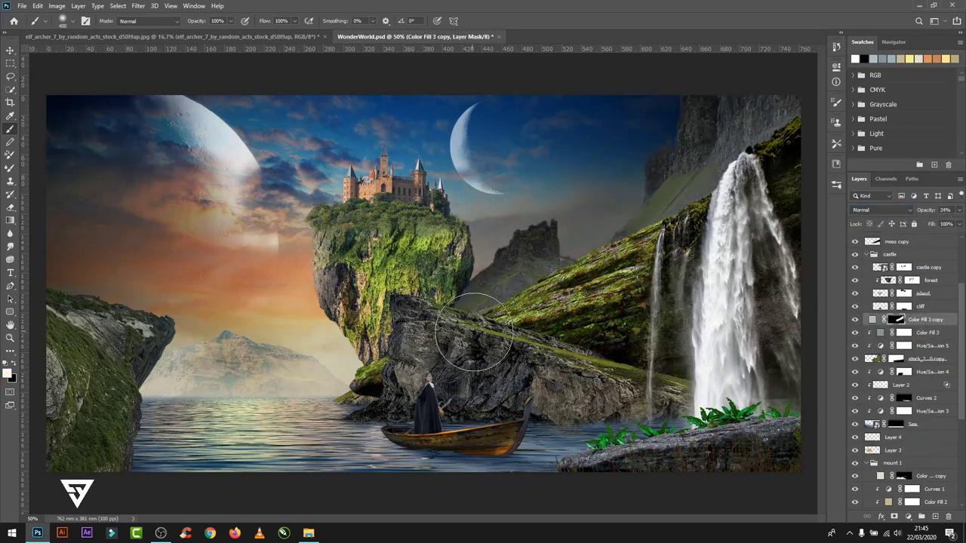
pyautogui.moveTo(879, 319); pyautogui.dragTo(852, 324)
pyautogui.click(903, 319)
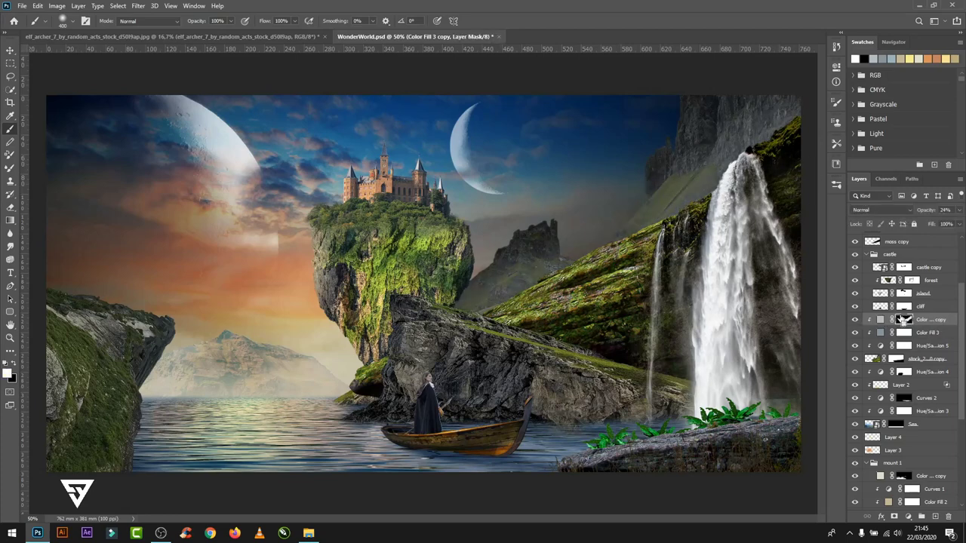
pyautogui.click(836, 184)
pyautogui.click(752, 227)
pyautogui.click(230, 20)
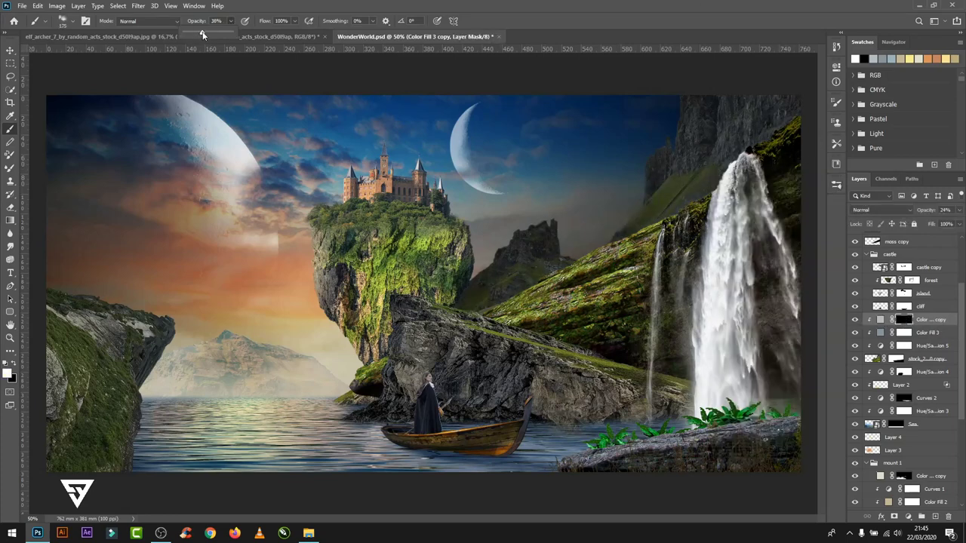
pyautogui.moveTo(202, 34); pyautogui.dragTo(198, 34)
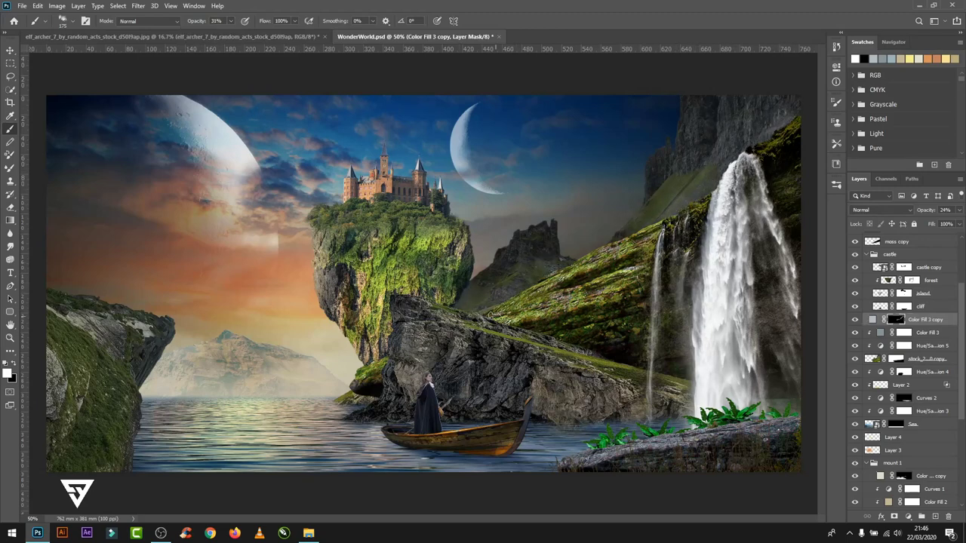
# - Recolour the duplicate haze to a sampled cyan-grey and paint mist over the right cliff slope
pyautogui.doubleClick(873, 319)
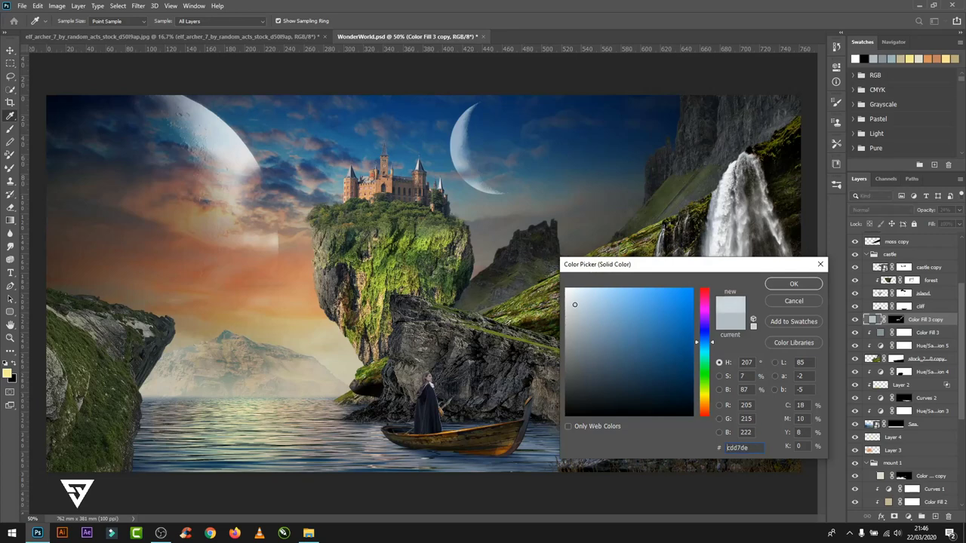
pyautogui.click(348, 365)
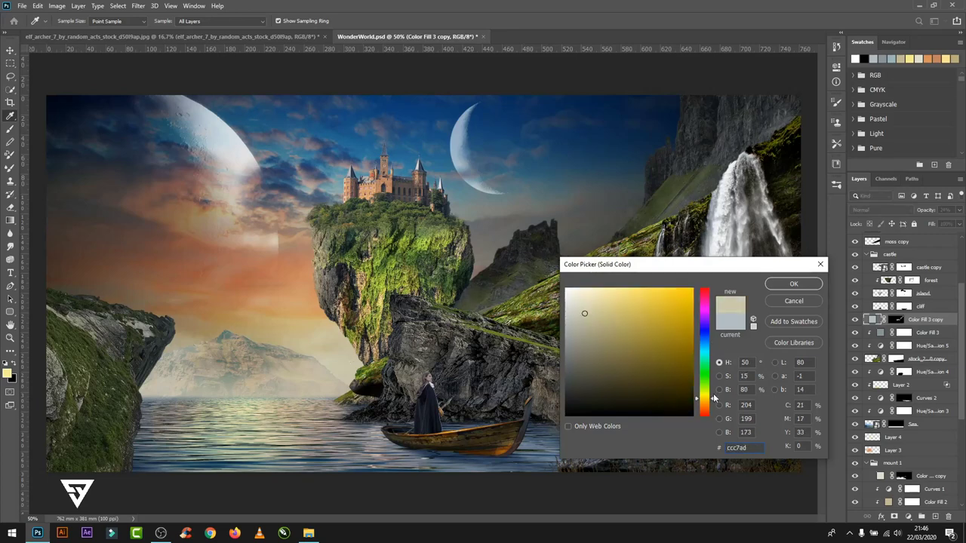
pyautogui.click(809, 288)
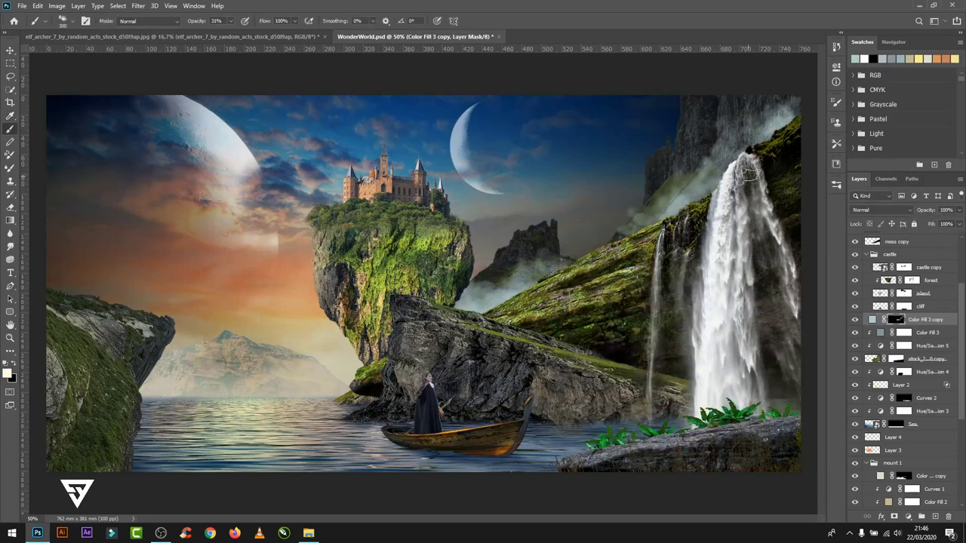
pyautogui.moveTo(747, 173); pyautogui.dragTo(538, 366)
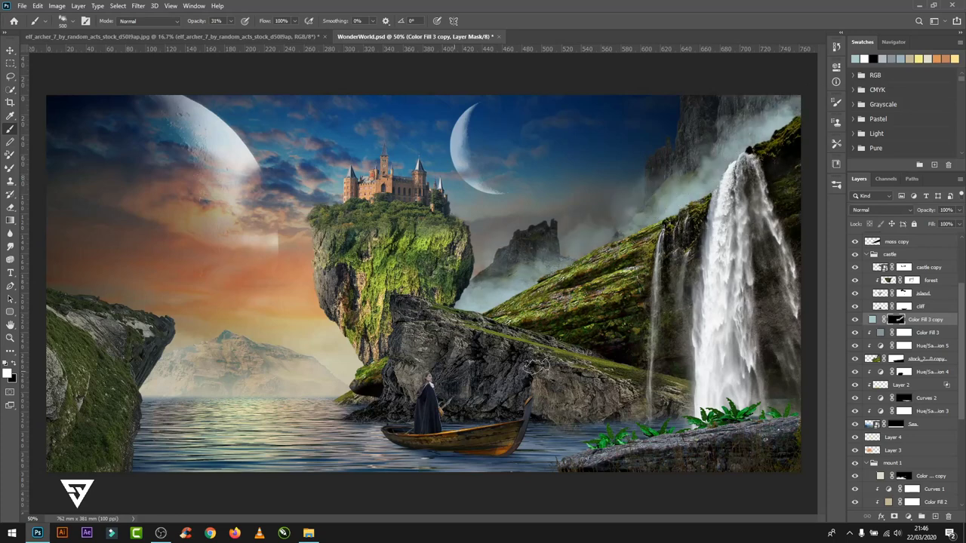
# - Change the mist to a warm pale grey at 64% layer opacity, then select the cliff layer
pyautogui.doubleClick(875, 320)
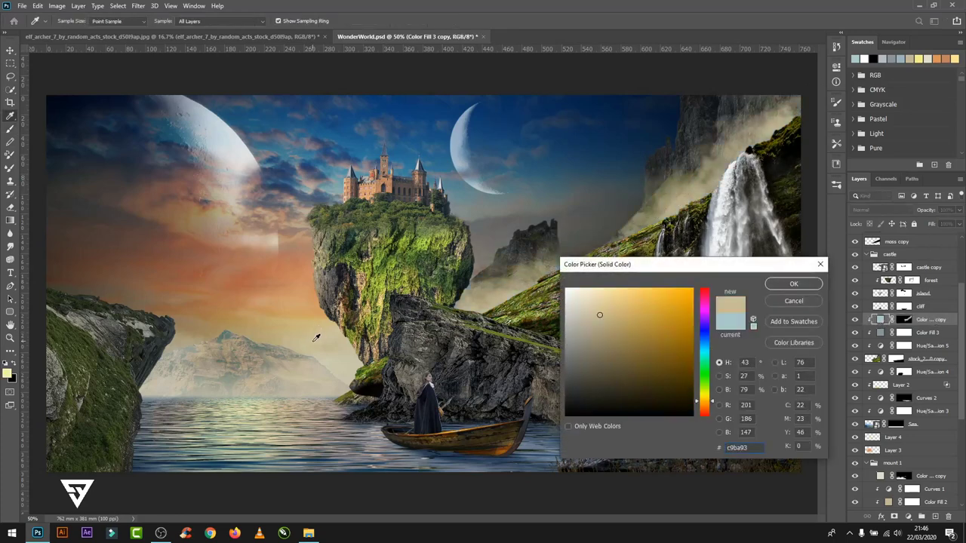
pyautogui.click(581, 315)
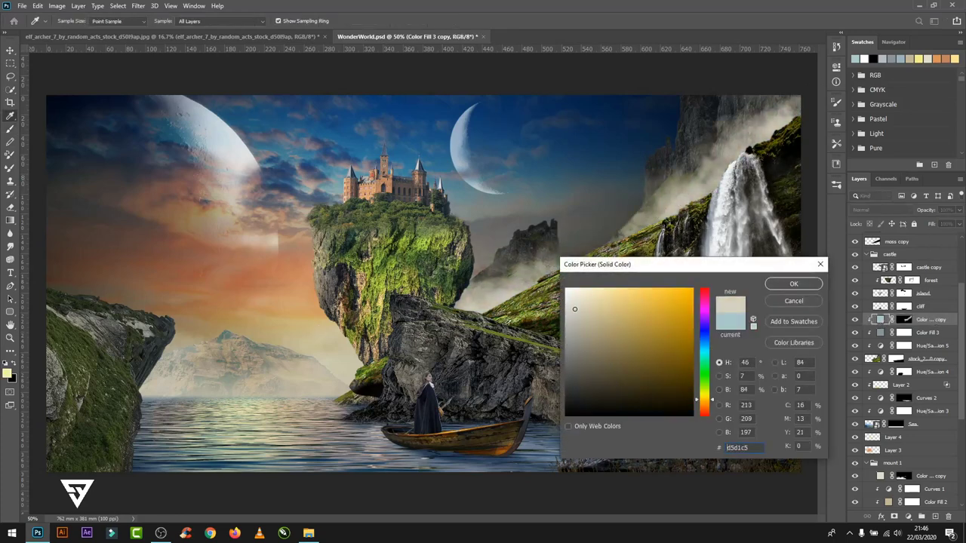
pyautogui.click(771, 284)
pyautogui.click(959, 210)
pyautogui.moveTo(931, 224); pyautogui.dragTo(939, 224)
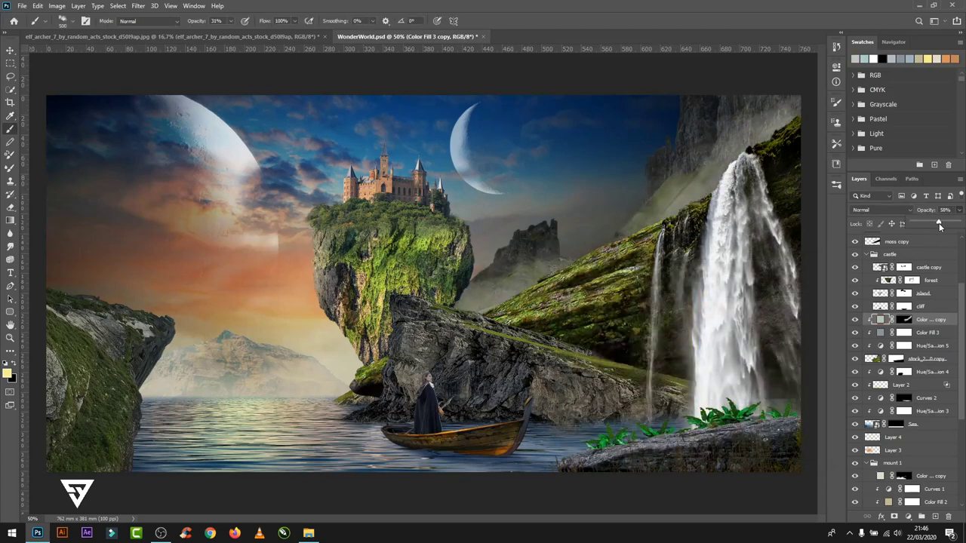
pyautogui.moveTo(937, 227); pyautogui.dragTo(943, 227)
pyautogui.press('v')
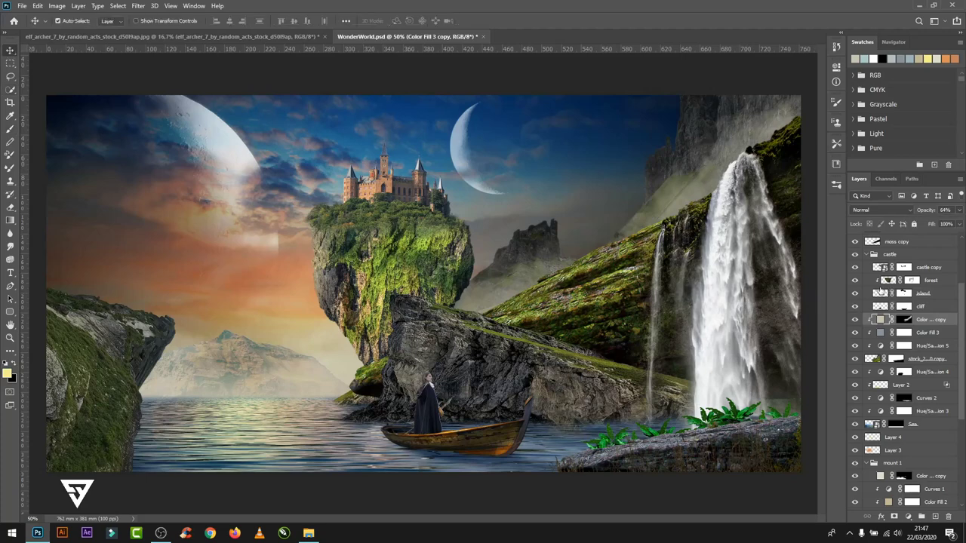
pyautogui.click(881, 306)
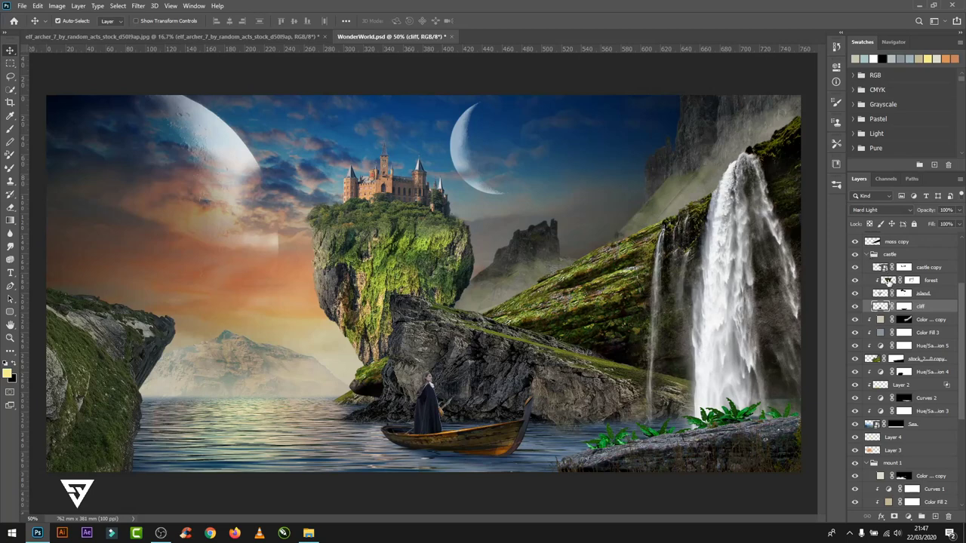
# - Add a Hue/Saturation adjustment lowering the island's saturation and lightness
pyautogui.click(885, 294)
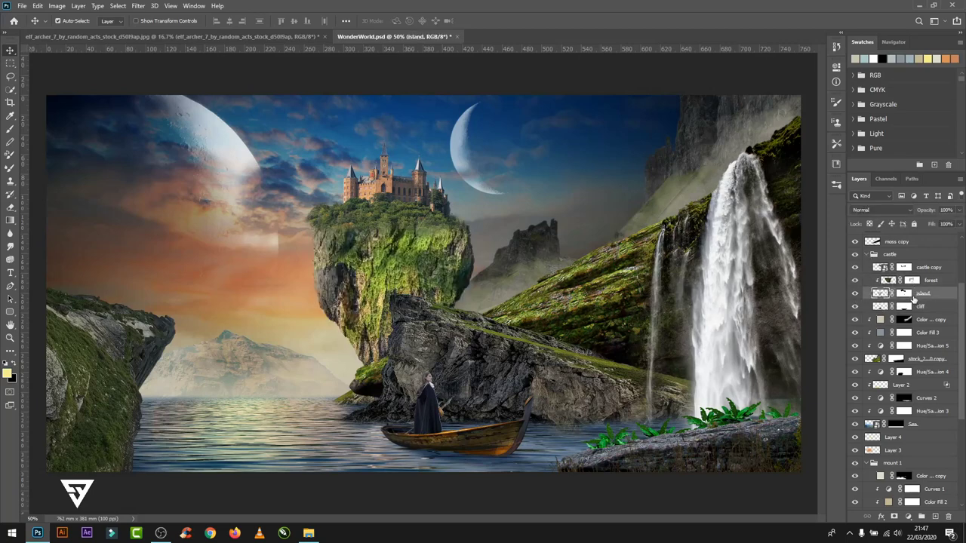
pyautogui.click(909, 516)
pyautogui.click(913, 419)
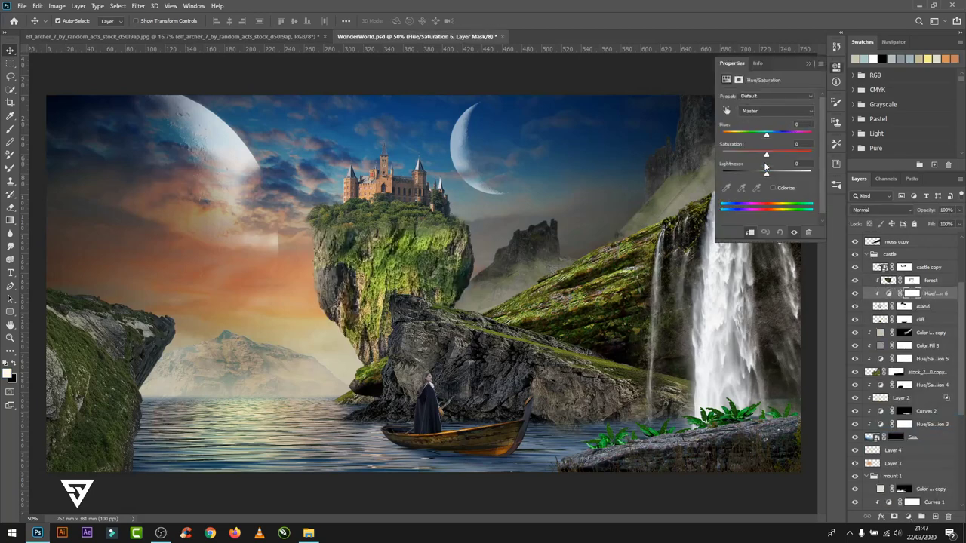
pyautogui.moveTo(766, 172); pyautogui.dragTo(766, 141)
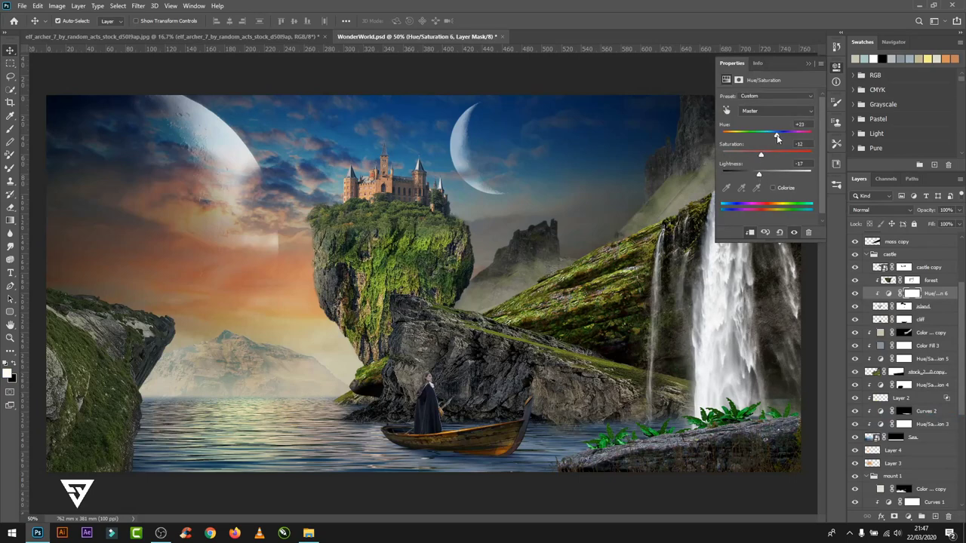
pyautogui.click(808, 65)
# - Add a forest-clipped Hue/Saturation at Saturation -24, Lightness -10
pyautogui.click(932, 280)
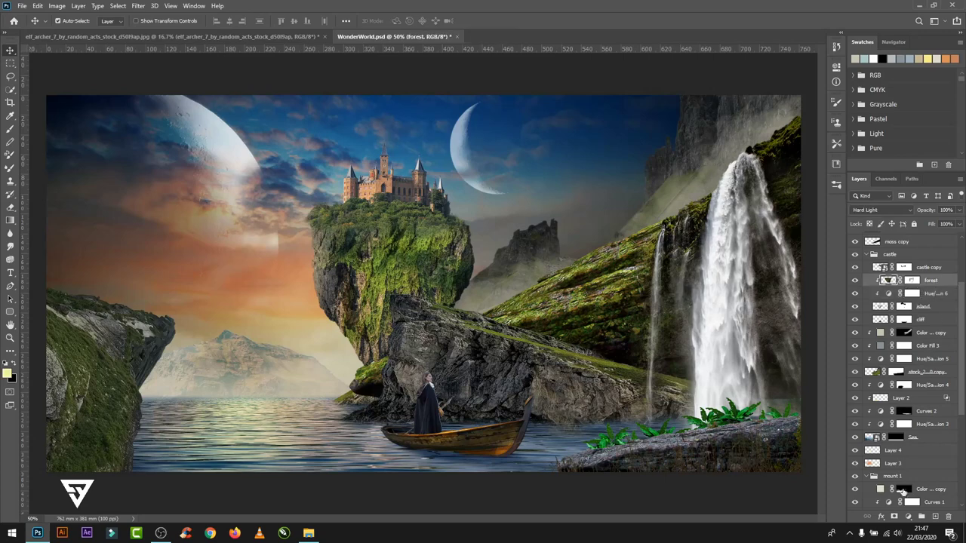
pyautogui.click(908, 516)
pyautogui.click(917, 415)
pyautogui.click(756, 232)
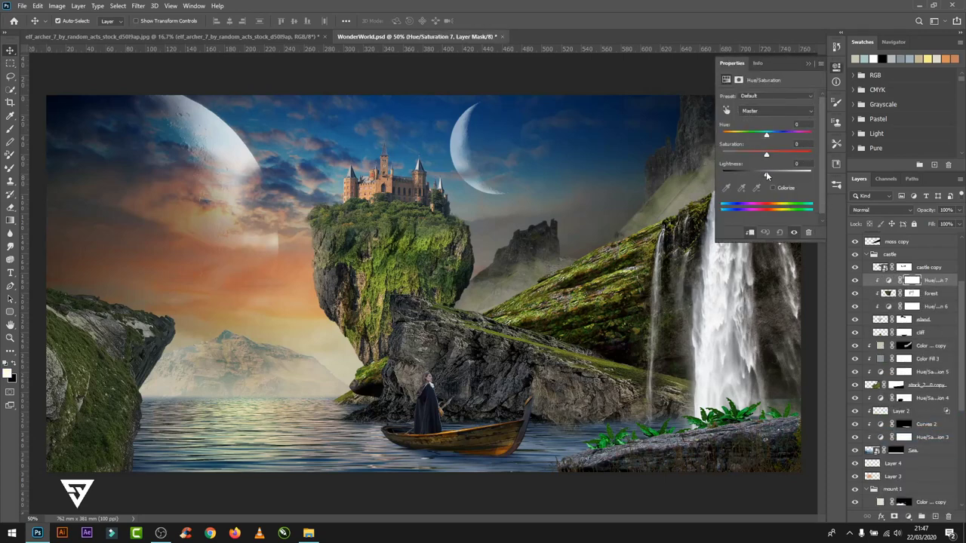
pyautogui.moveTo(766, 173); pyautogui.dragTo(747, 154)
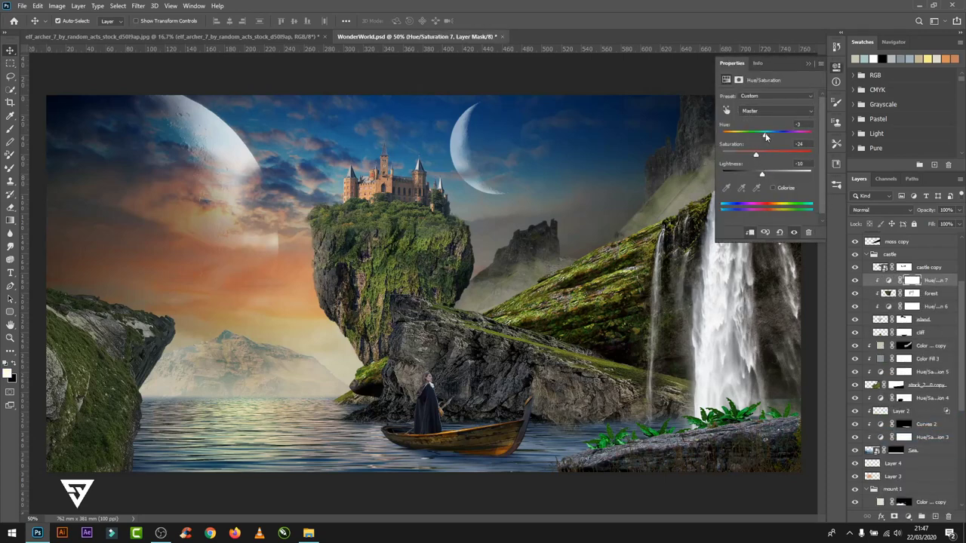
pyautogui.click(808, 65)
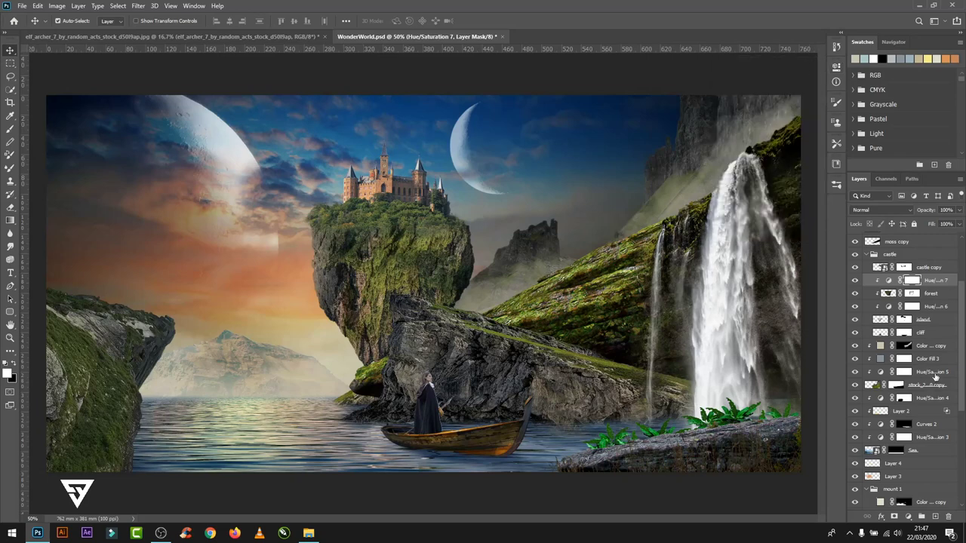
pyautogui.click(908, 516)
# - Add a clipped Brightness/Contrast at -72 with inverted mask, painted onto the lower castle rock
pyautogui.click(915, 372)
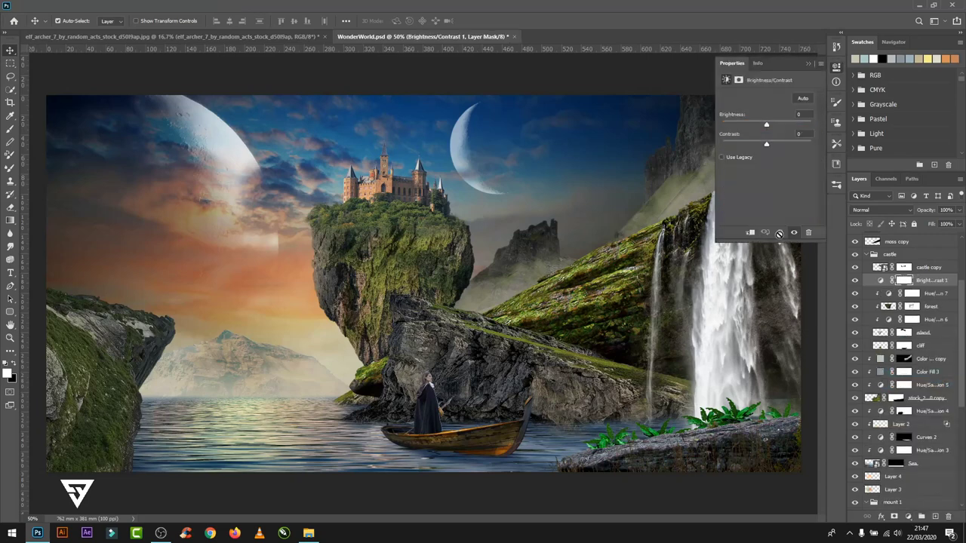
pyautogui.click(750, 232)
pyautogui.moveTo(767, 124); pyautogui.dragTo(745, 124)
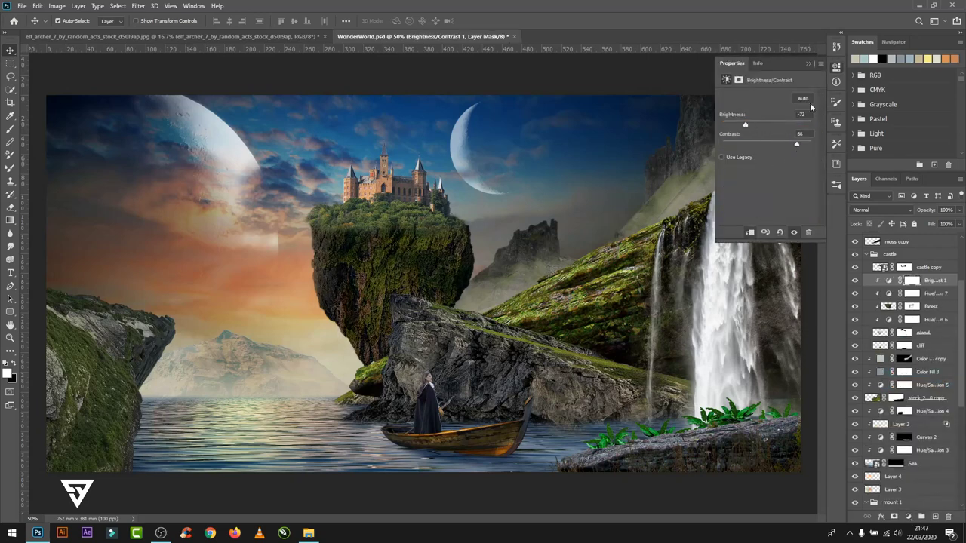
pyautogui.click(937, 285)
pyautogui.hotkey('ctrl', 'i')
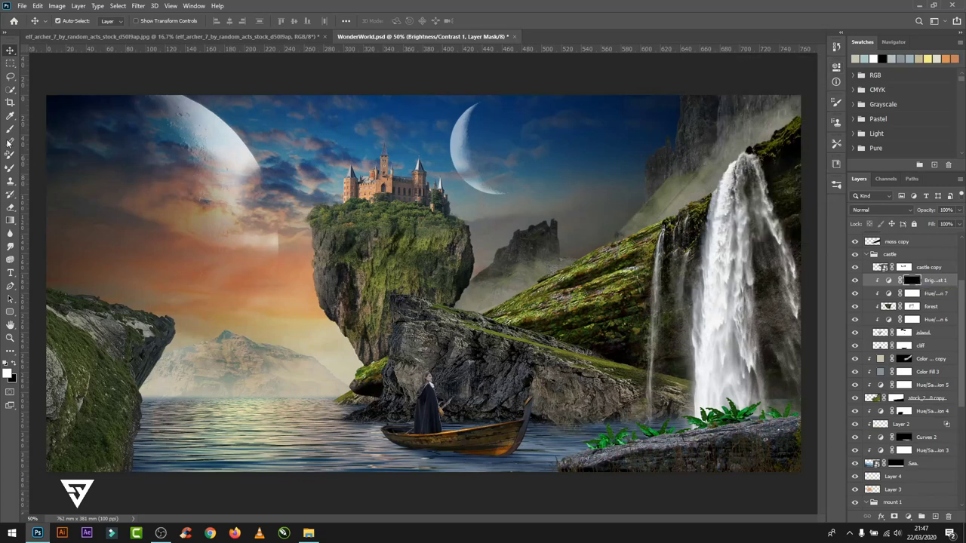
pyautogui.click(9, 130)
pyautogui.click(836, 123)
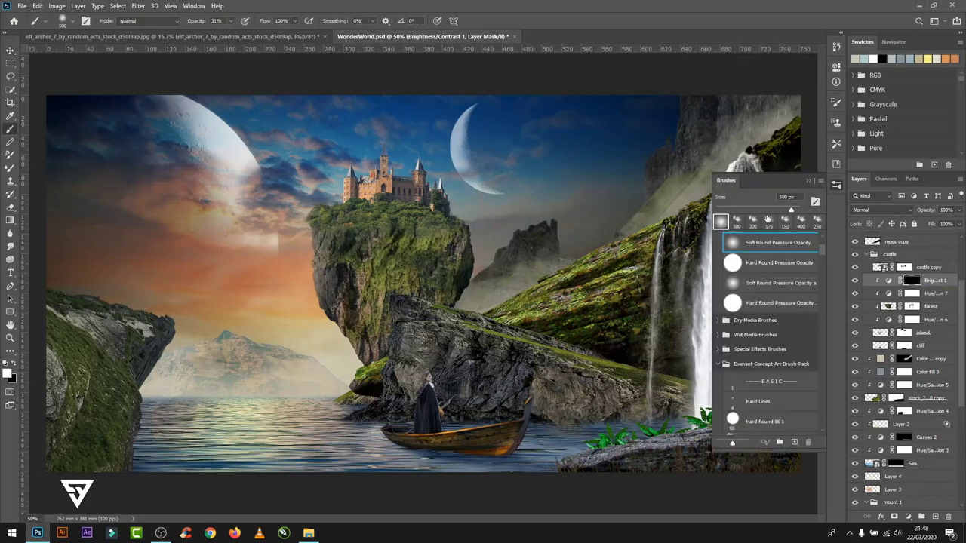
pyautogui.moveTo(448, 283); pyautogui.dragTo(425, 281)
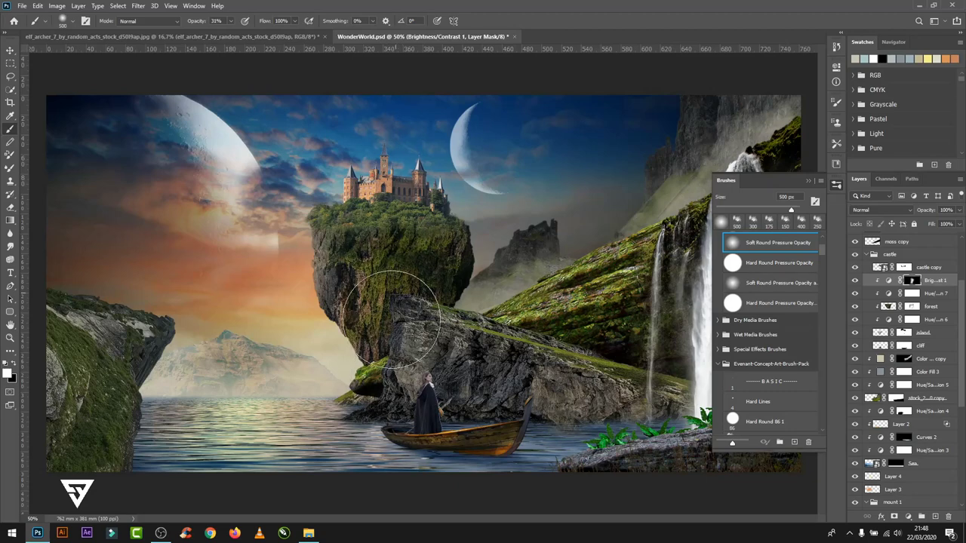
pyautogui.click(808, 181)
# - Add a clipped Brightness/Contrast at +70, inverted mask painted over the rock's sunlit left side
pyautogui.click(908, 517)
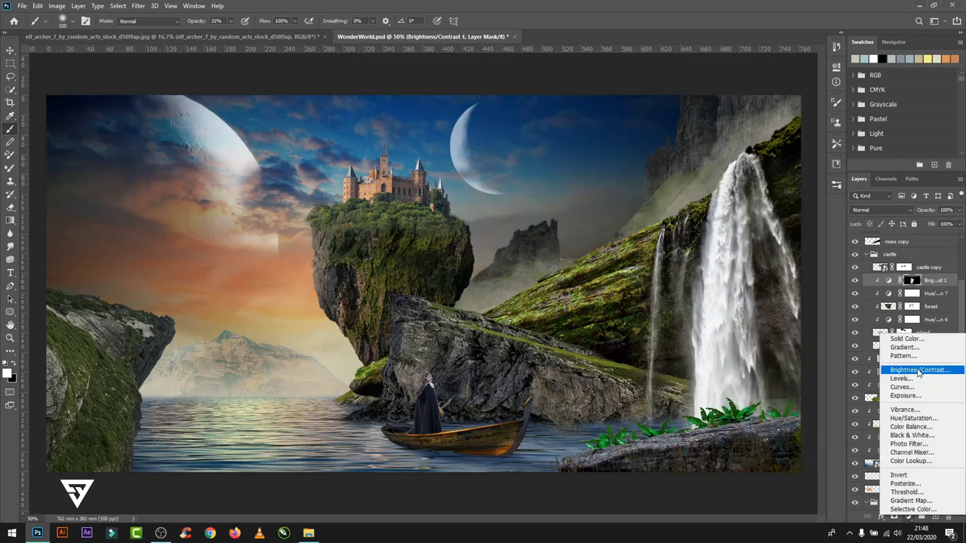
pyautogui.click(909, 369)
pyautogui.click(786, 124)
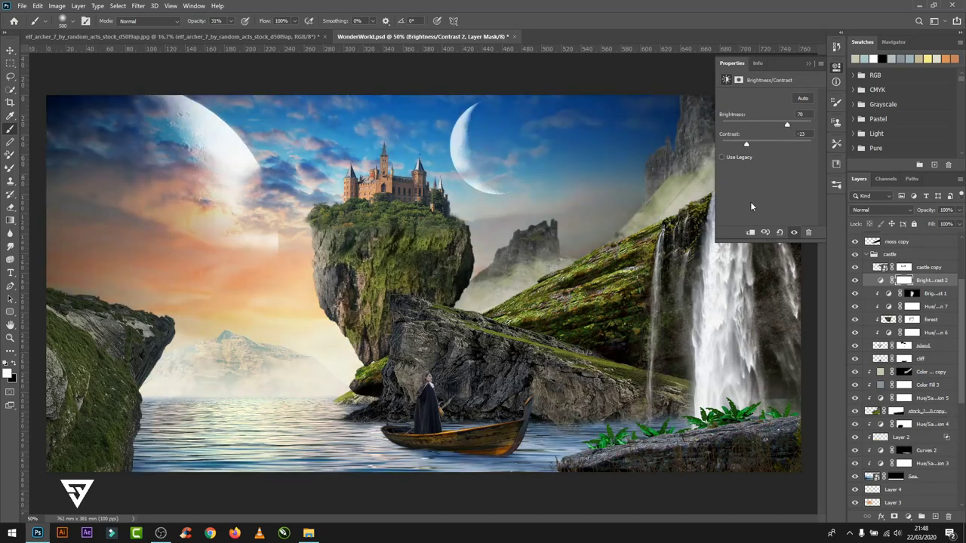
pyautogui.click(747, 231)
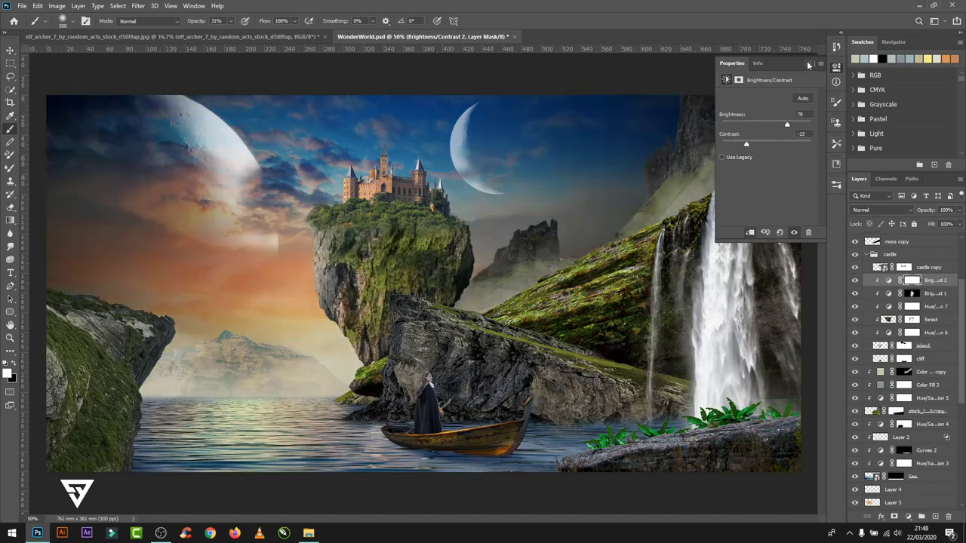
pyautogui.click(808, 63)
pyautogui.hotkey('ctrl', 'i')
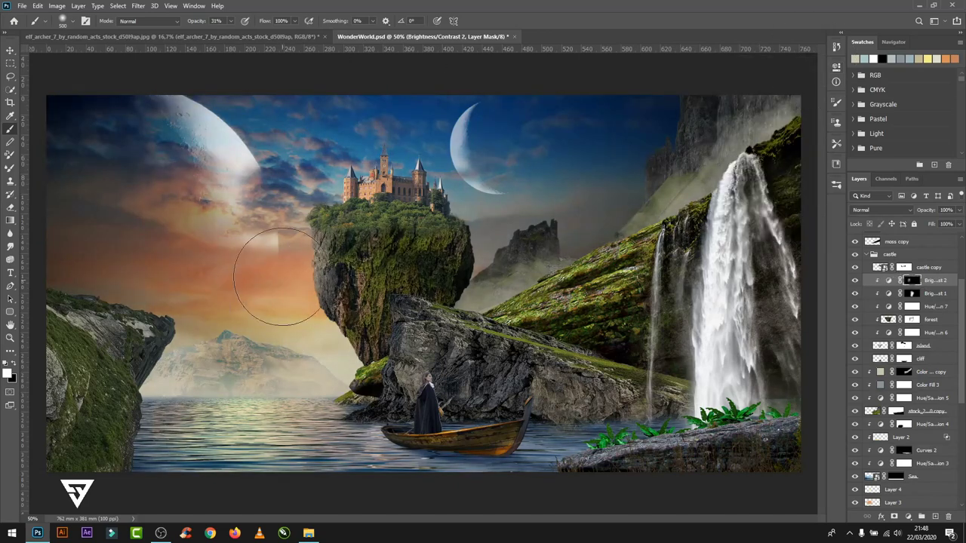
pyautogui.moveTo(445, 241); pyautogui.dragTo(466, 199)
# - Darken the cliff with a Hue/Saturation adjustment at Lightness -15, then collapse the castle group
pyautogui.click(920, 358)
pyautogui.click(908, 516)
pyautogui.click(909, 423)
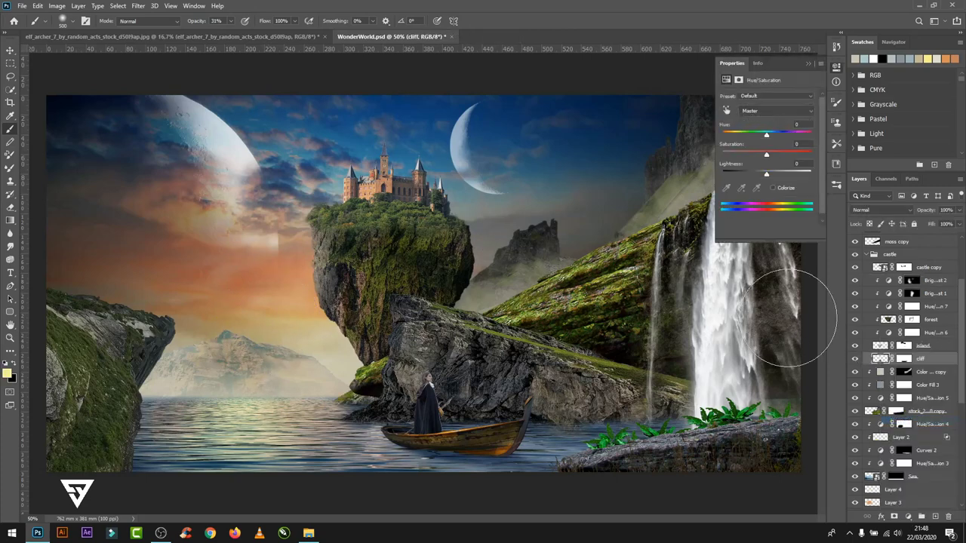
pyautogui.moveTo(766, 173); pyautogui.dragTo(760, 174)
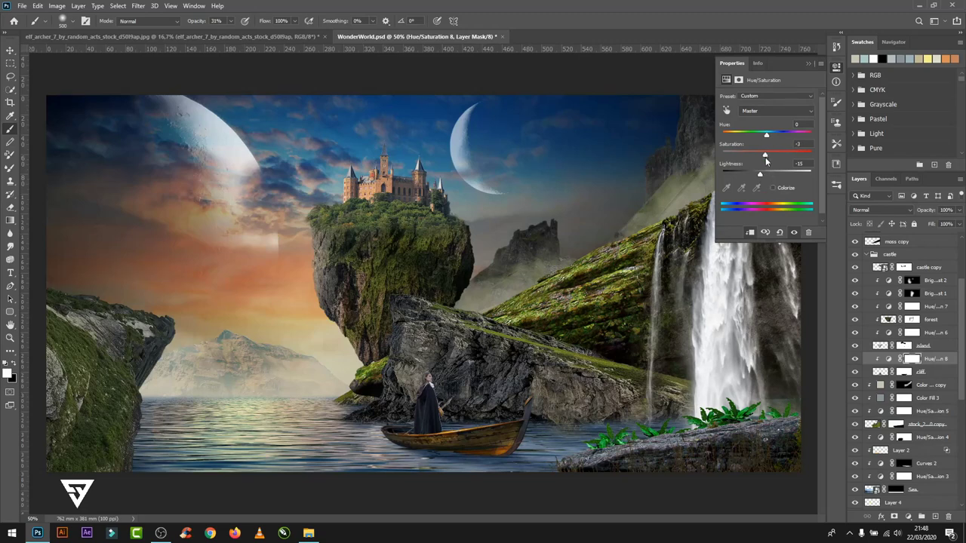
pyautogui.moveTo(765, 135); pyautogui.dragTo(767, 134)
pyautogui.click(811, 64)
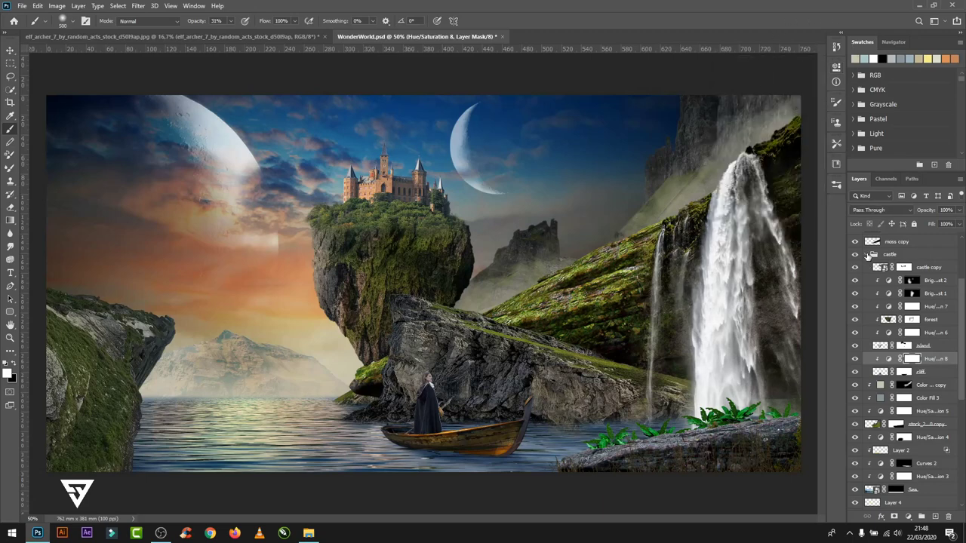
pyautogui.click(870, 255)
# - Duplicate the mist fill above the castle group, invert its mask, set 100% opacity, and paint the rock's lower edge
pyautogui.moveTo(920, 269); pyautogui.dragTo(921, 255)
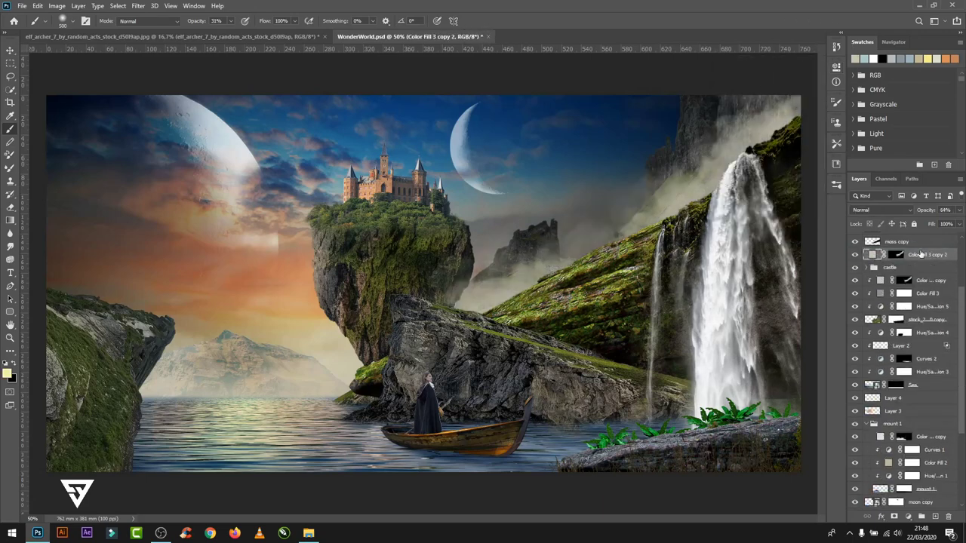
pyautogui.click(896, 255)
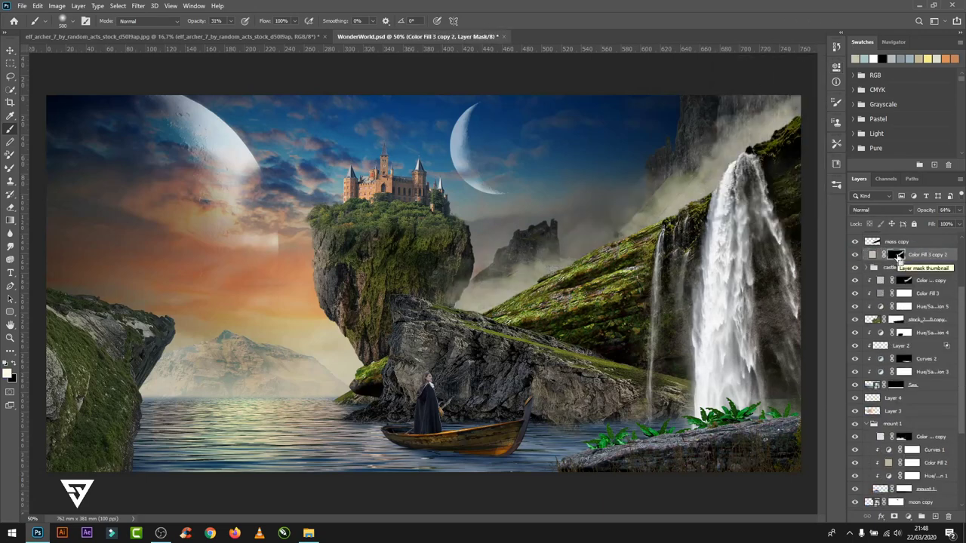
pyautogui.hotkey('ctrl', 'i')
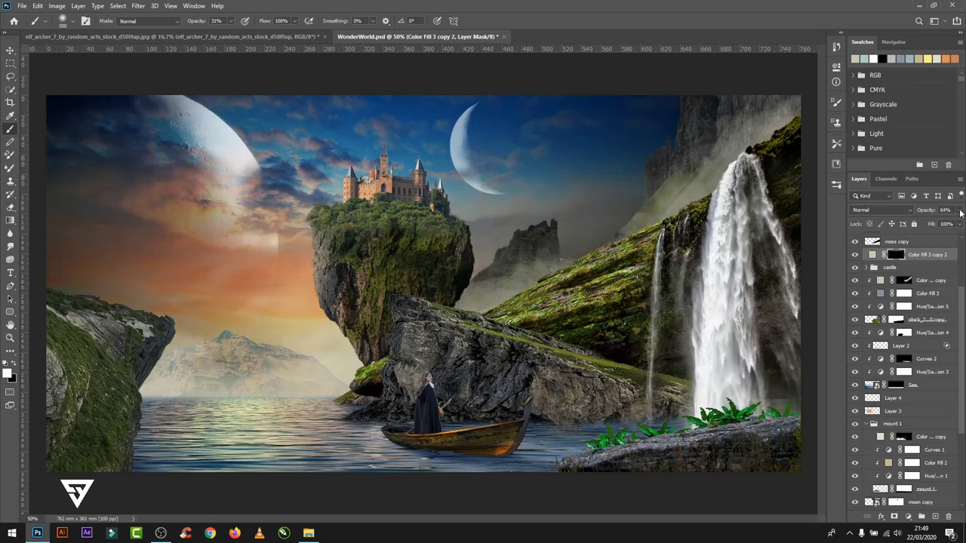
pyautogui.click(959, 210)
pyautogui.moveTo(941, 221); pyautogui.dragTo(959, 221)
pyautogui.click(836, 183)
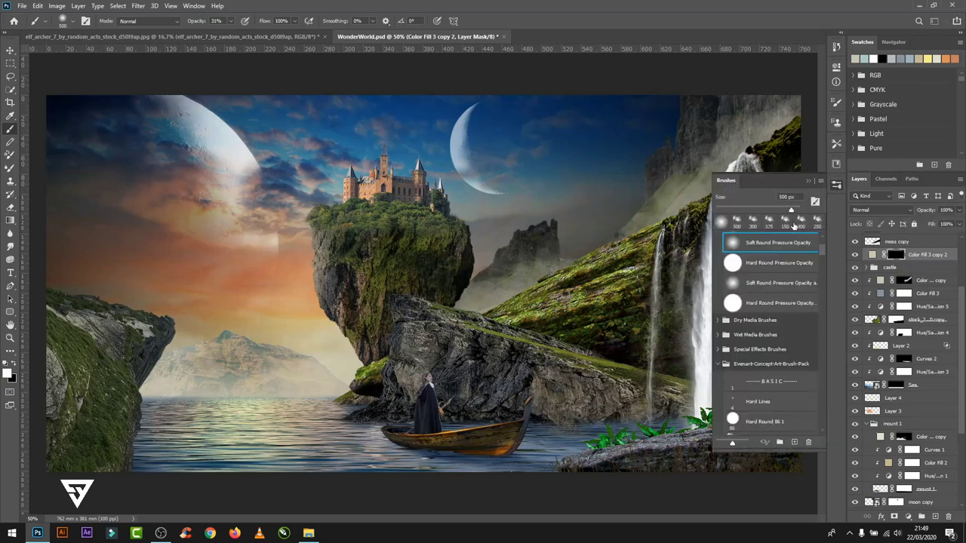
pyautogui.moveTo(431, 270)
pyautogui.mouseDown()
pyautogui.moveTo(460, 302)
pyautogui.moveTo(349, 356)
pyautogui.moveTo(388, 293)
pyautogui.mouseUp()
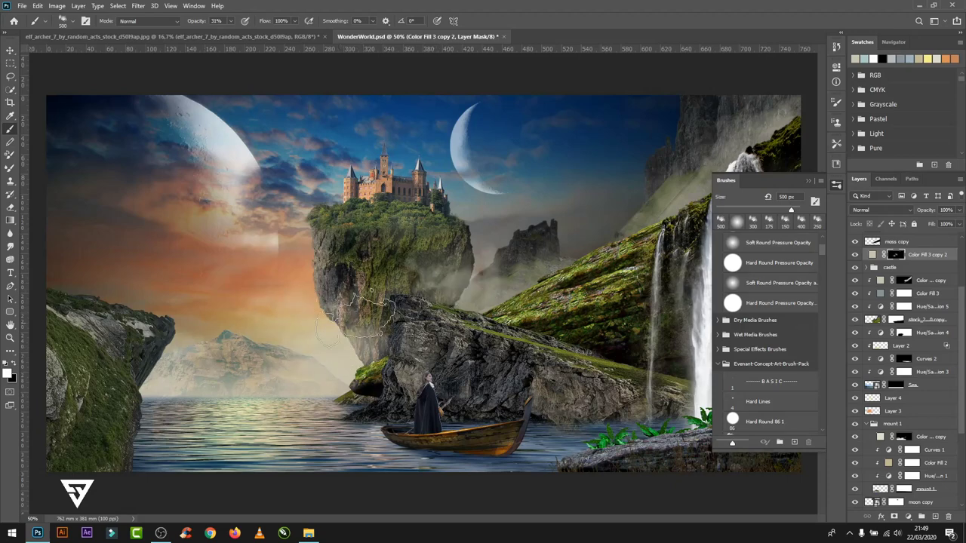
# - Paint fog over the left mountain and water with the Clouds 3 brush, varying size and 22% opacity
pyautogui.scroll(-5, 777, 371)
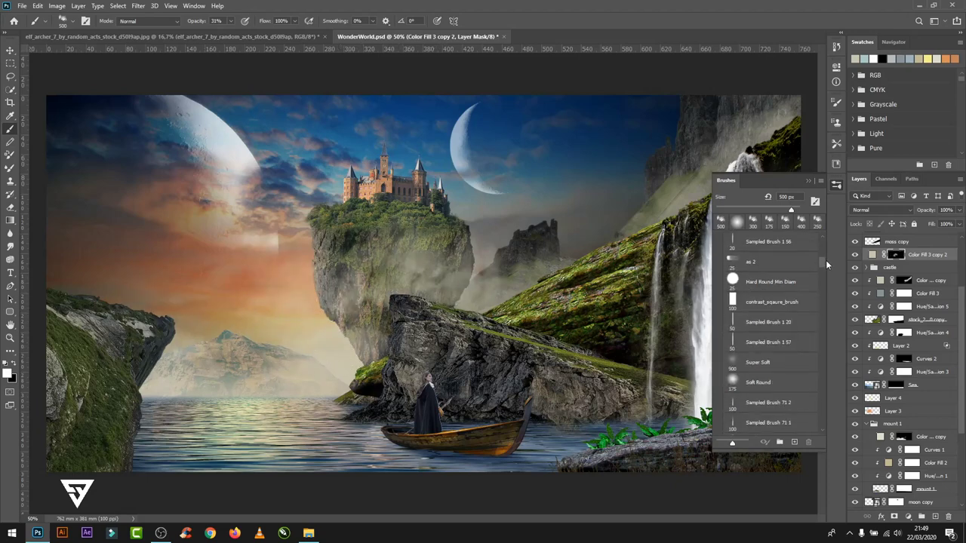
pyautogui.scroll(-5, 777, 371)
pyautogui.scroll(-5, 777, 372)
pyautogui.click(777, 371)
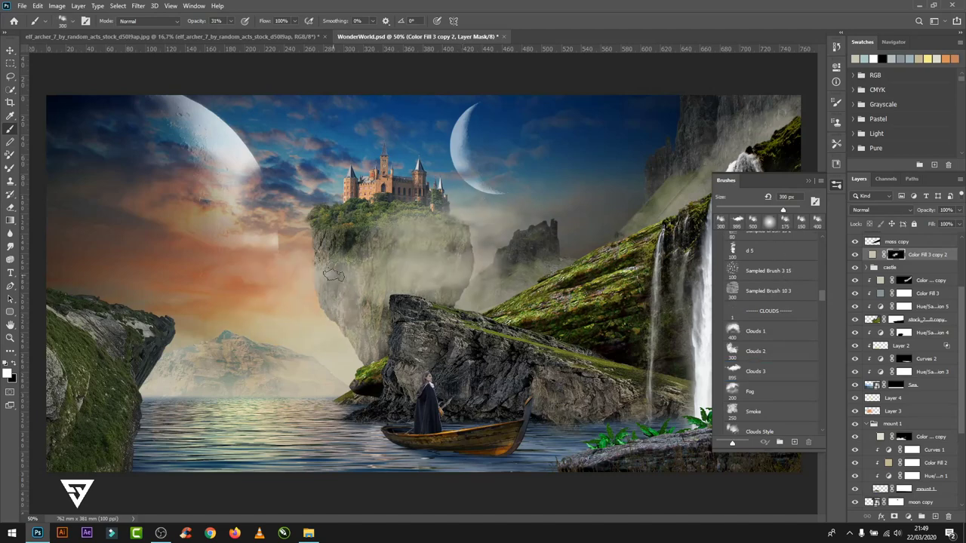
pyautogui.press(']')
pyautogui.press(']')
pyautogui.press(']')
pyautogui.moveTo(269, 280); pyautogui.dragTo(189, 340)
pyautogui.press('[')
pyautogui.press('[')
pyautogui.press('[')
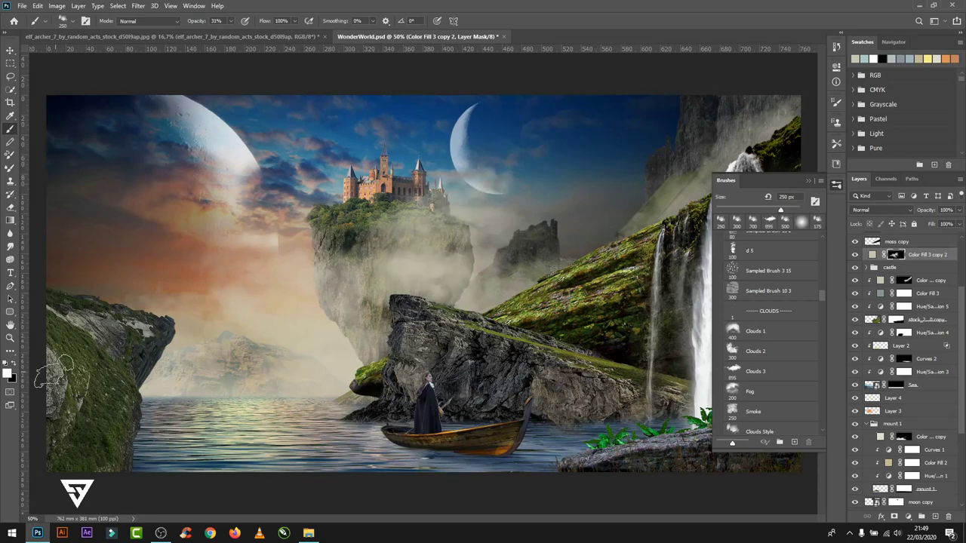
pyautogui.moveTo(230, 20); pyautogui.dragTo(224, 35)
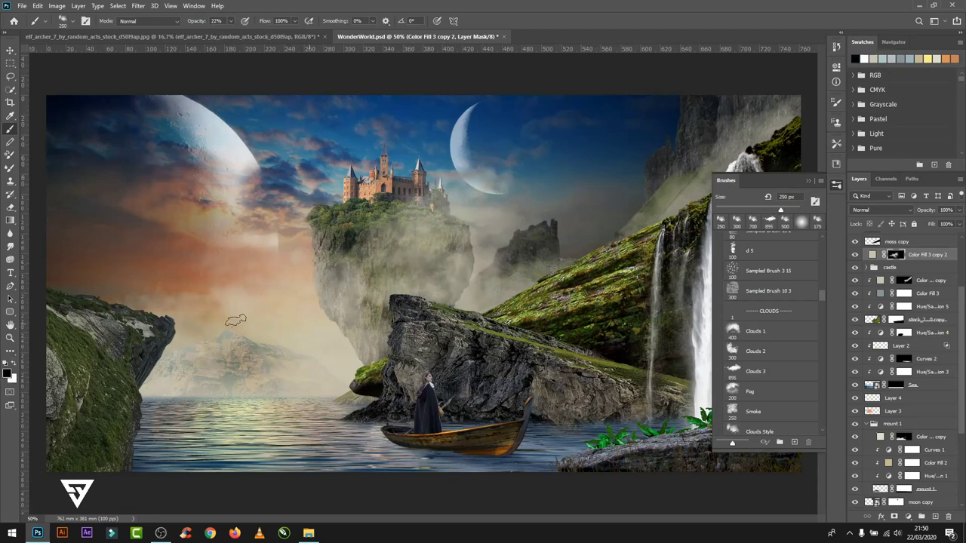
pyautogui.press(']')
pyautogui.press(']')
pyautogui.press(']')
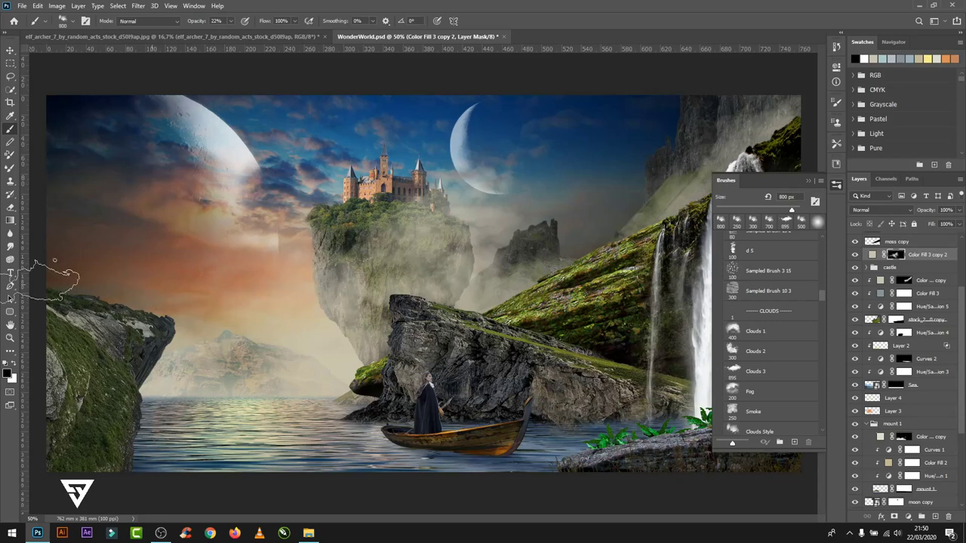
# - Set Color Fill 3 copy 2's colour to a pale grey, #cecac3
pyautogui.doubleClick(872, 255)
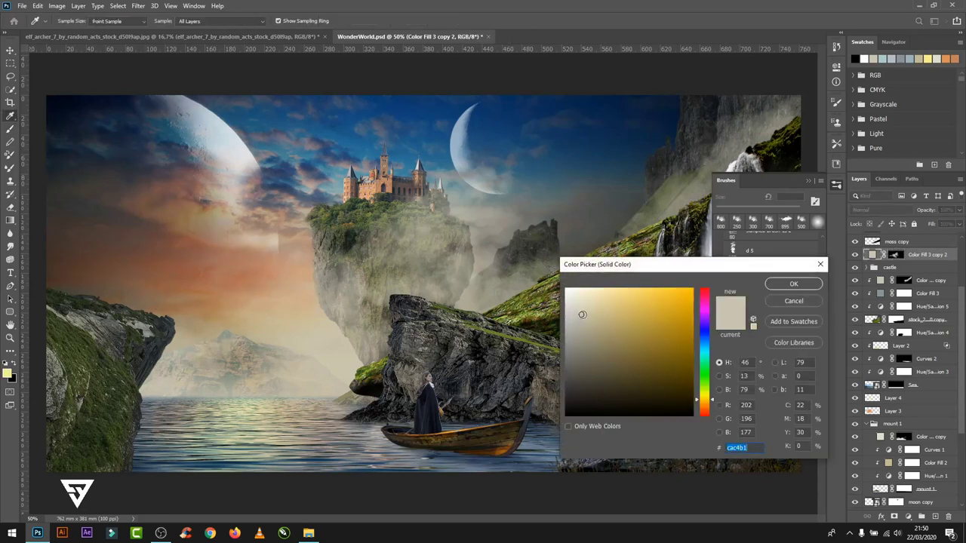
pyautogui.moveTo(582, 314); pyautogui.dragTo(573, 310)
pyautogui.click(264, 317)
pyautogui.moveTo(619, 308); pyautogui.dragTo(566, 328)
pyautogui.click(571, 321)
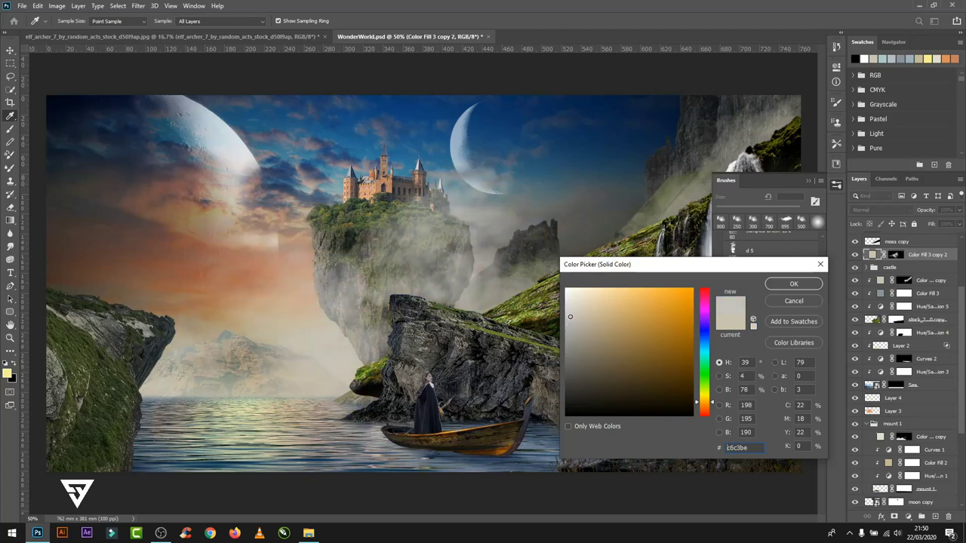
pyautogui.click(794, 283)
# - Shift Color Fill 3 copy's colour toward a cooler cyan-grey
pyautogui.click(883, 346)
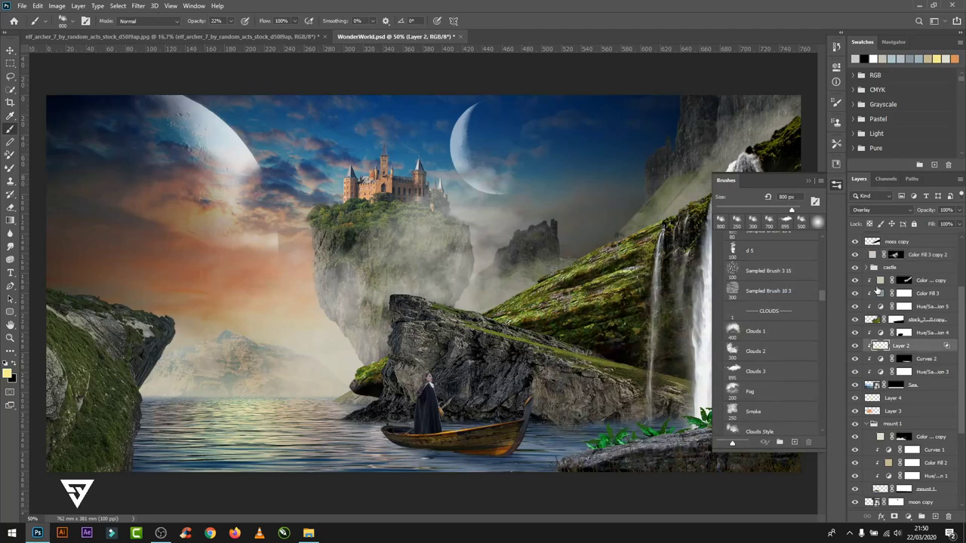
pyautogui.click(855, 279)
pyautogui.doubleClick(880, 280)
pyautogui.moveTo(578, 312); pyautogui.dragTo(575, 324)
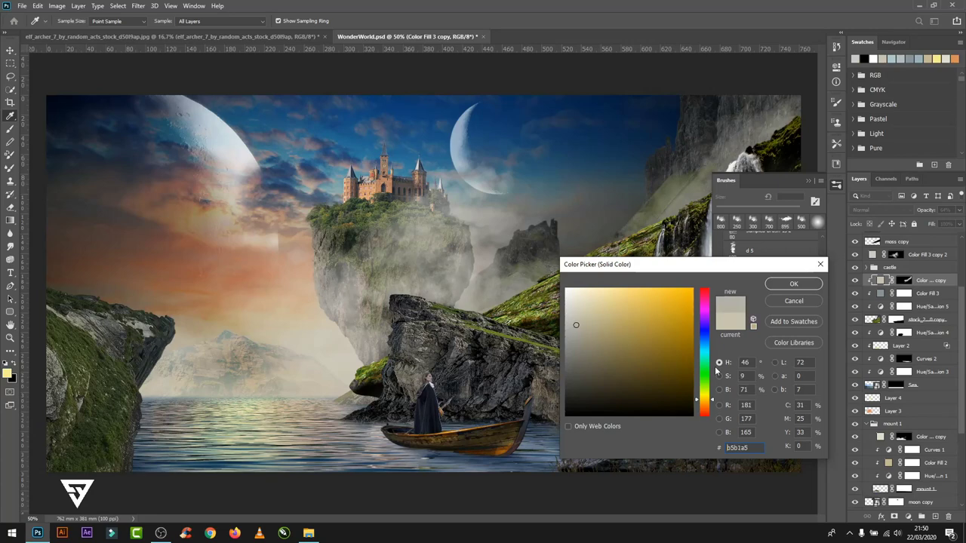
pyautogui.click(712, 352)
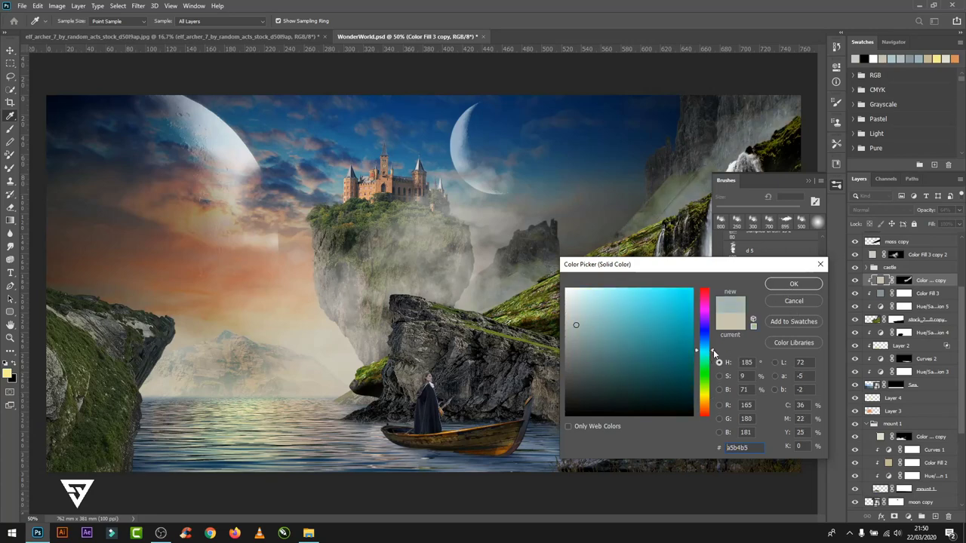
pyautogui.click(793, 283)
pyautogui.click(809, 180)
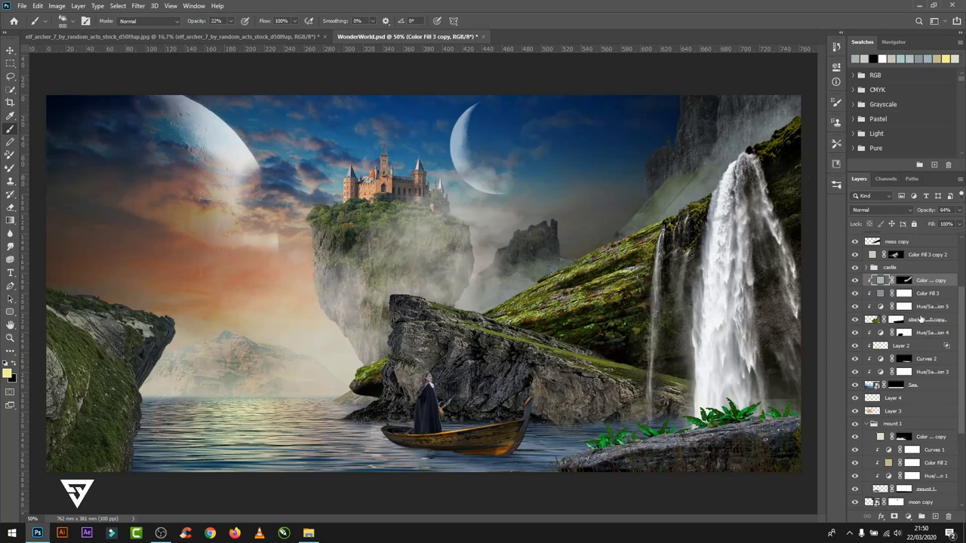
# - Add a Hue/Saturation clipped to castle copy: Hue -6, Saturation -20, Lightness -14
pyautogui.click(873, 268)
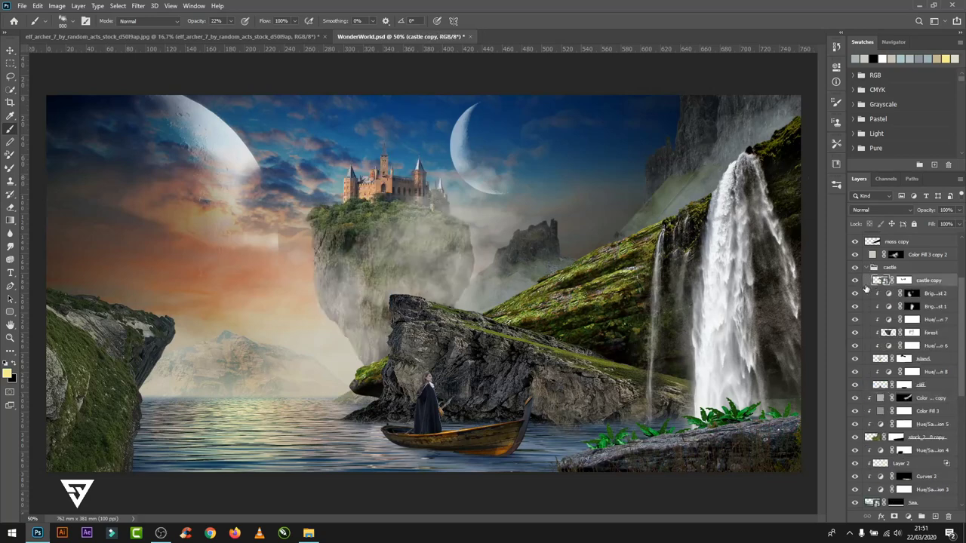
pyautogui.click(855, 281)
pyautogui.click(907, 517)
pyautogui.click(905, 428)
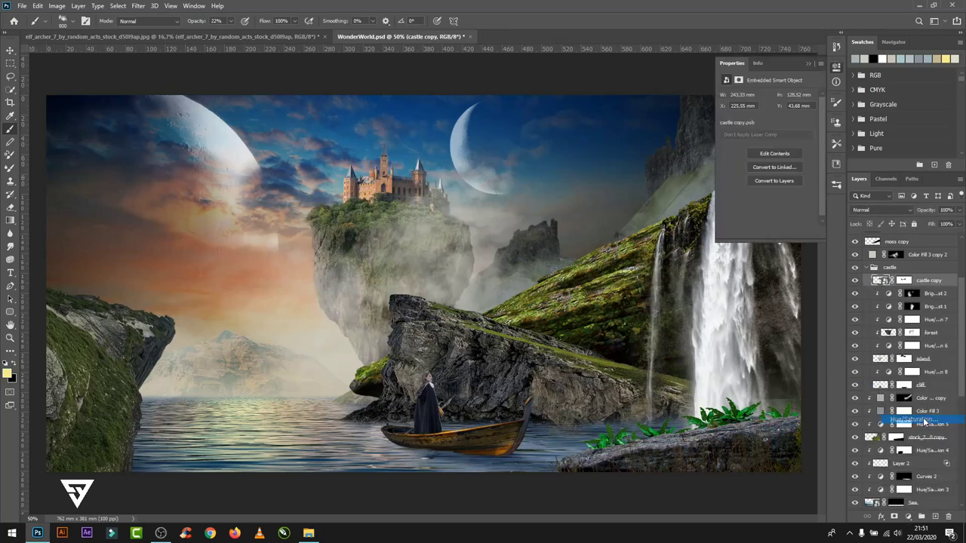
pyautogui.click(751, 232)
pyautogui.moveTo(767, 175); pyautogui.dragTo(762, 174)
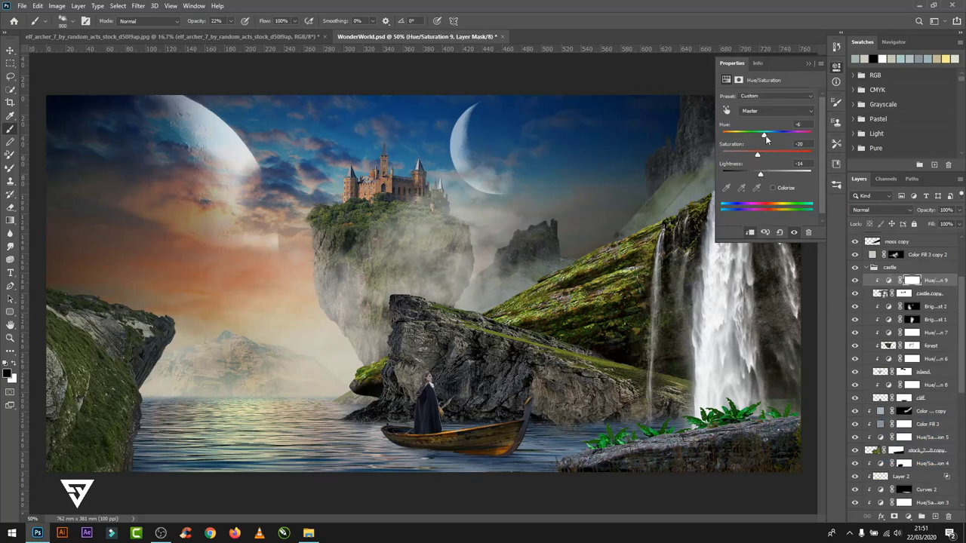
pyautogui.click(808, 63)
# - Add a navy Solid Color fill layer set to Exclusion blend mode
pyautogui.scroll(1, 358, 215)
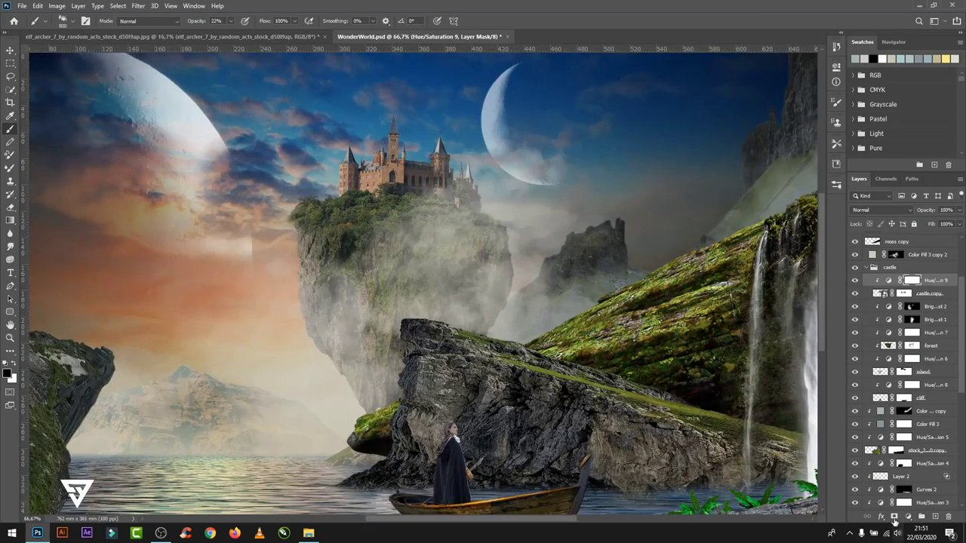
pyautogui.click(894, 517)
pyautogui.click(909, 337)
pyautogui.click(703, 335)
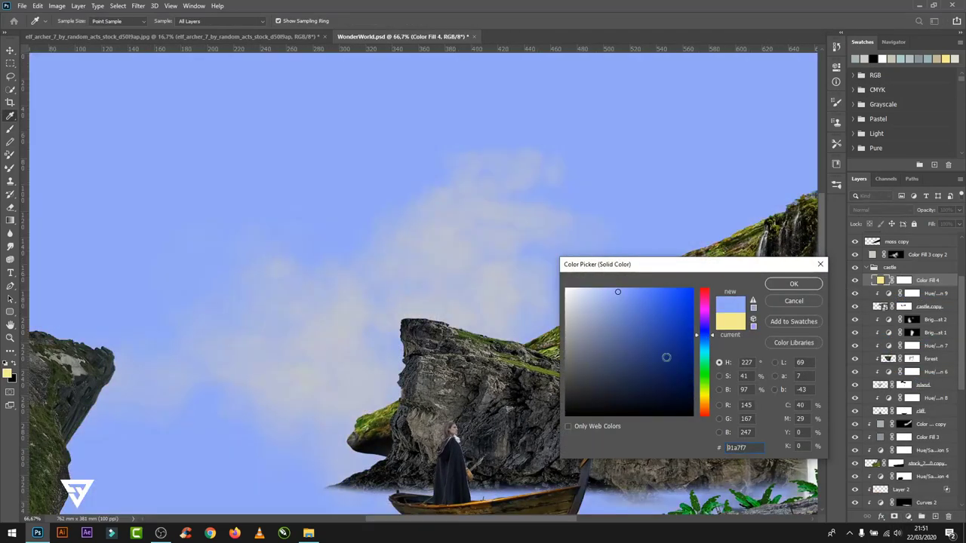
pyautogui.click(664, 401)
pyautogui.click(793, 284)
pyautogui.click(880, 210)
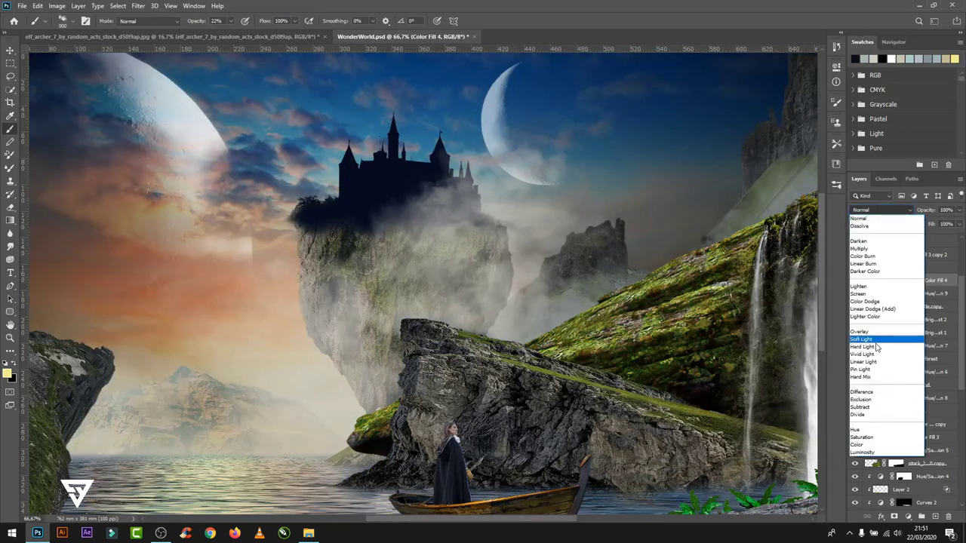
pyautogui.click(866, 400)
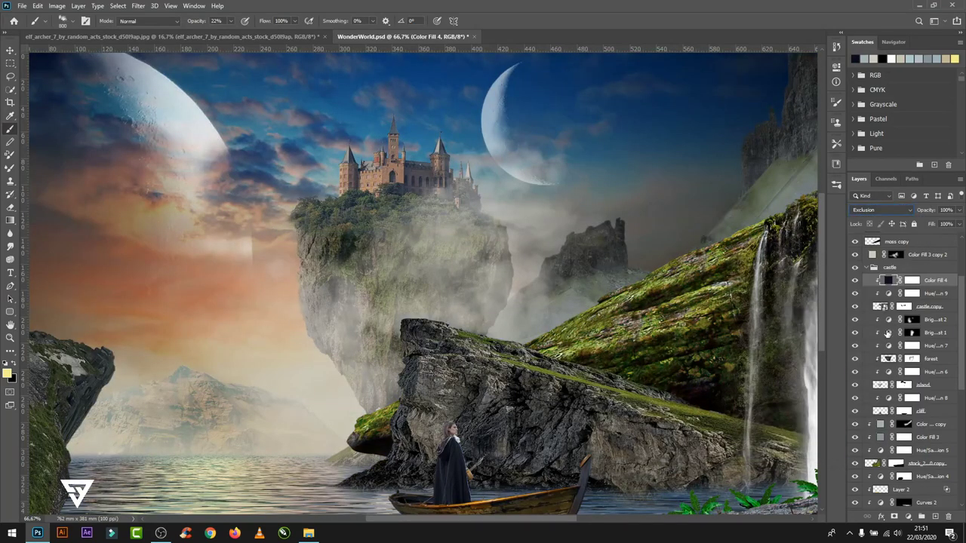
# - Add a darkening Brightness/Contrast, invert its mask, and paint shadow onto the castle's left tower
pyautogui.click(908, 519)
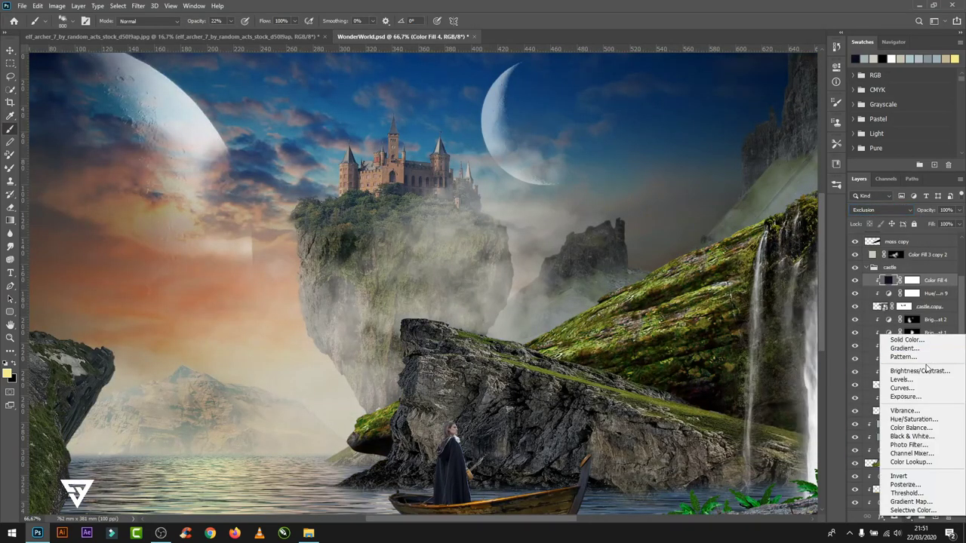
pyautogui.click(928, 369)
pyautogui.moveTo(767, 124)
pyautogui.mouseDown()
pyautogui.moveTo(752, 126)
pyautogui.moveTo(787, 146)
pyautogui.mouseUp()
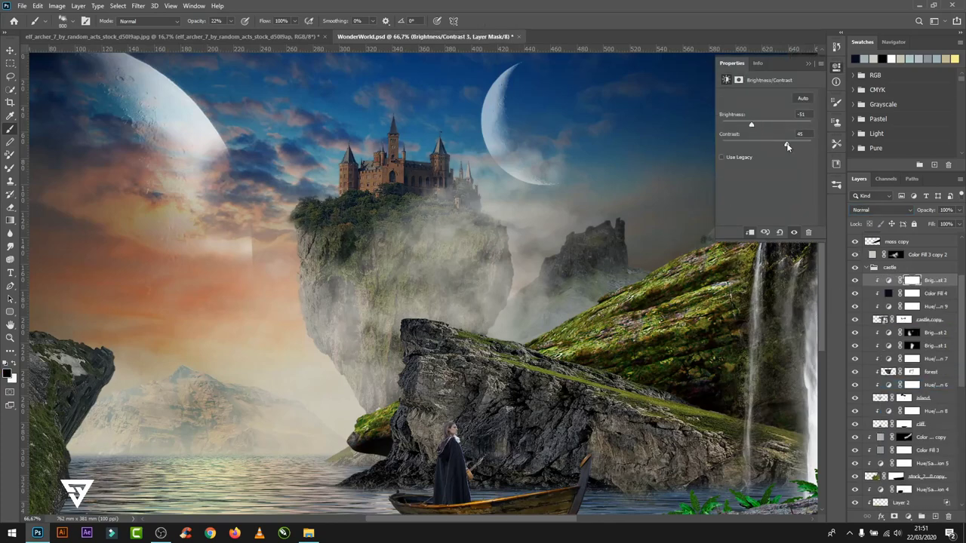
pyautogui.click(806, 65)
pyautogui.hotkey('ctrl', 'i')
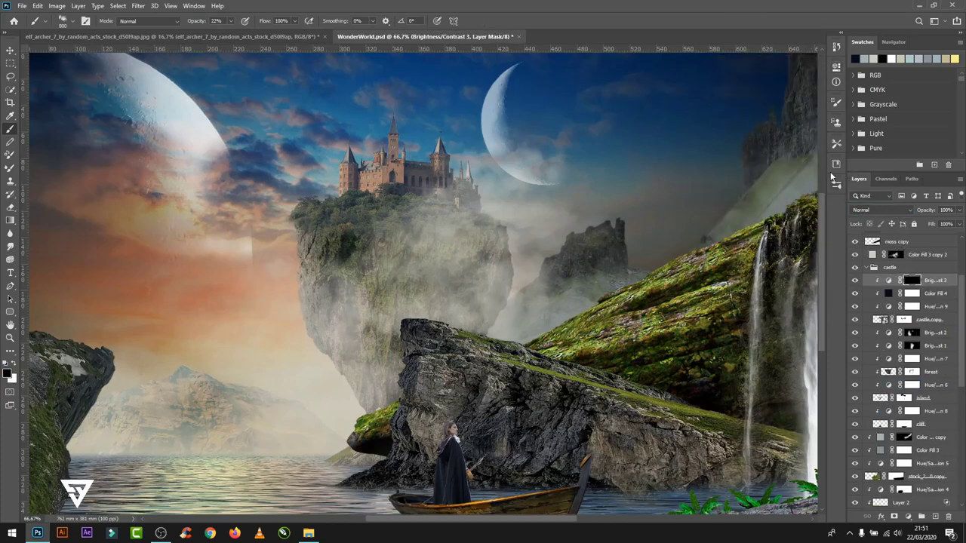
pyautogui.click(835, 184)
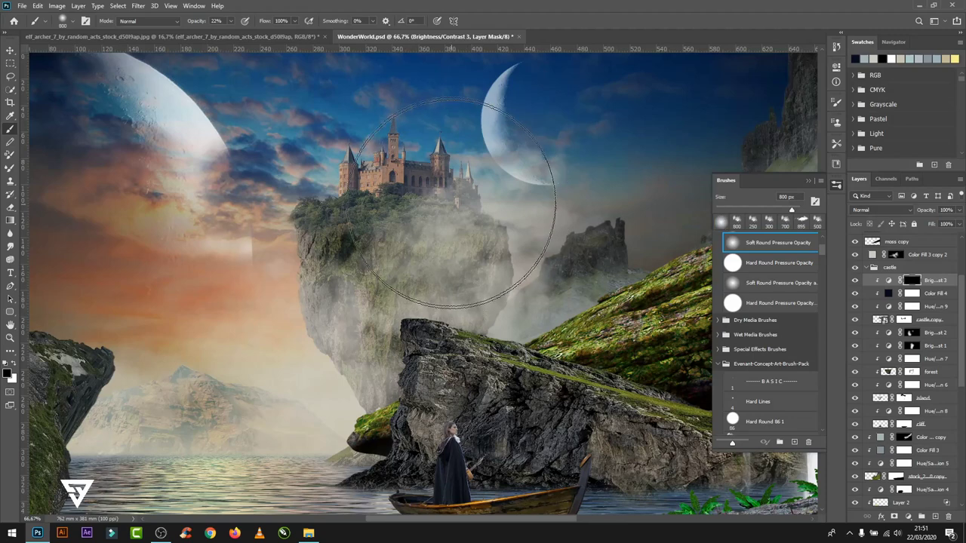
pyautogui.press('x')
pyautogui.press('[')
pyautogui.press('[')
pyautogui.press('[')
pyautogui.press('[')
pyautogui.press('[')
pyautogui.press('[')
pyautogui.press('[')
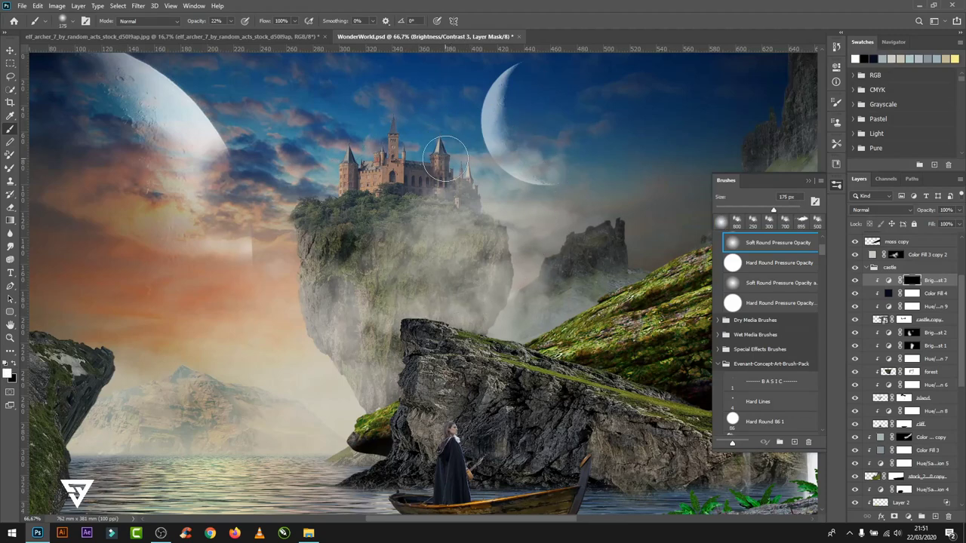
pyautogui.press('[')
pyautogui.press('[')
pyautogui.press('[')
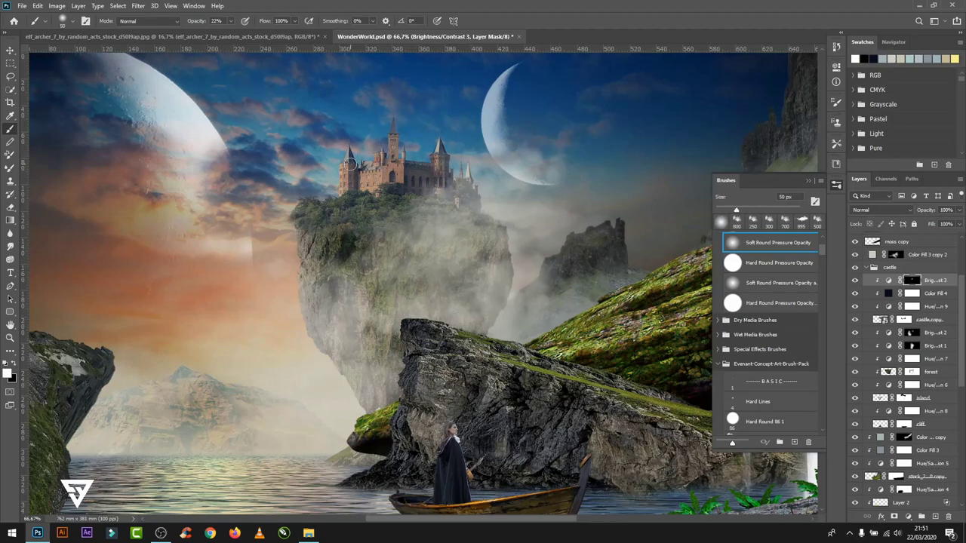
pyautogui.moveTo(349, 163)
pyautogui.mouseDown()
pyautogui.moveTo(366, 156)
pyautogui.moveTo(406, 189)
pyautogui.mouseUp()
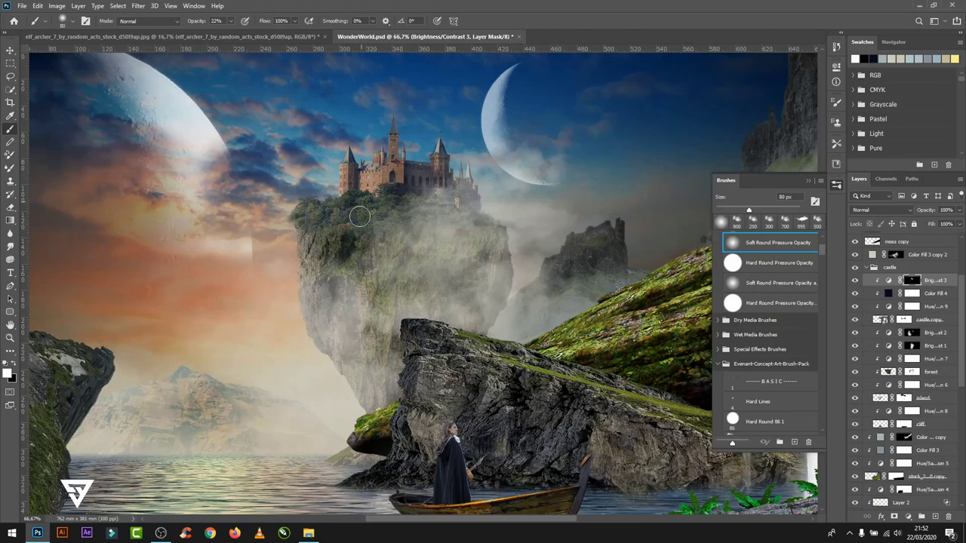
# - Add a brightening Brightness/Contrast (Brightness 73, Contrast -19) with inverted mask, then zoom out
pyautogui.click(916, 513)
pyautogui.click(857, 373)
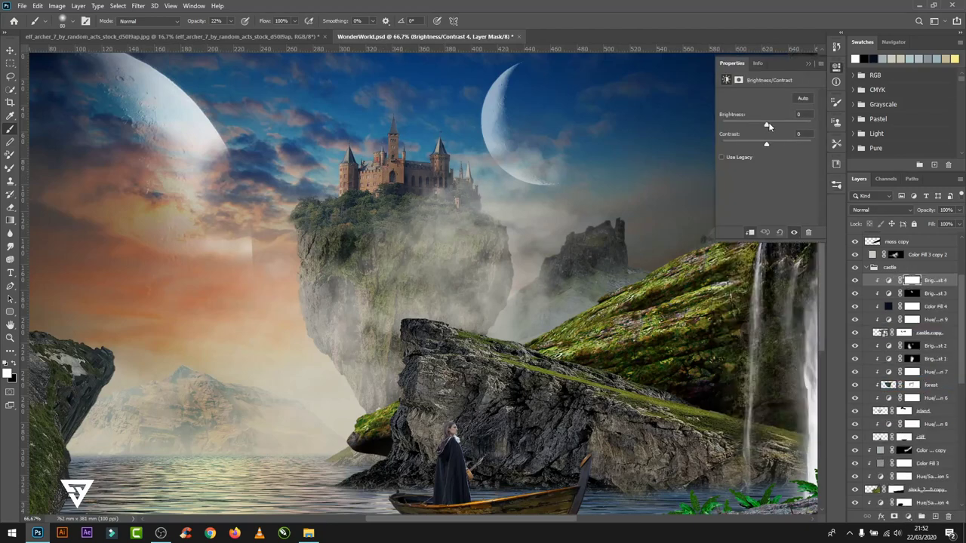
pyautogui.moveTo(766, 124); pyautogui.dragTo(788, 125)
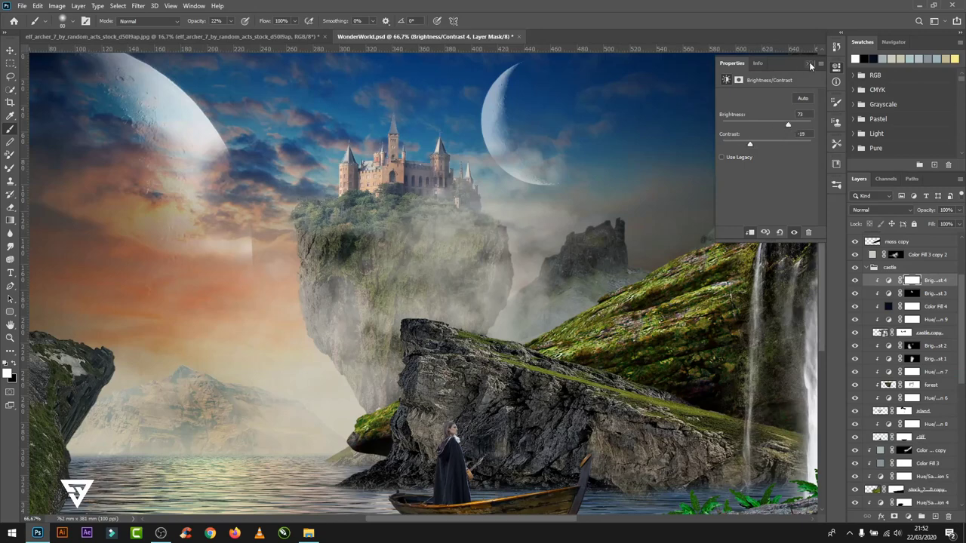
pyautogui.click(809, 63)
pyautogui.hotkey('ctrl', 'i')
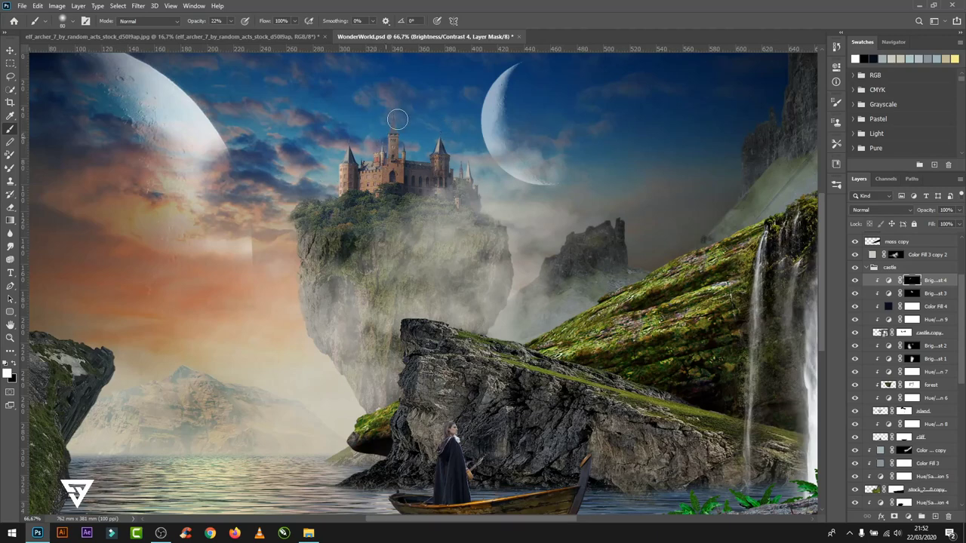
pyautogui.hotkey('ctrl', '-')
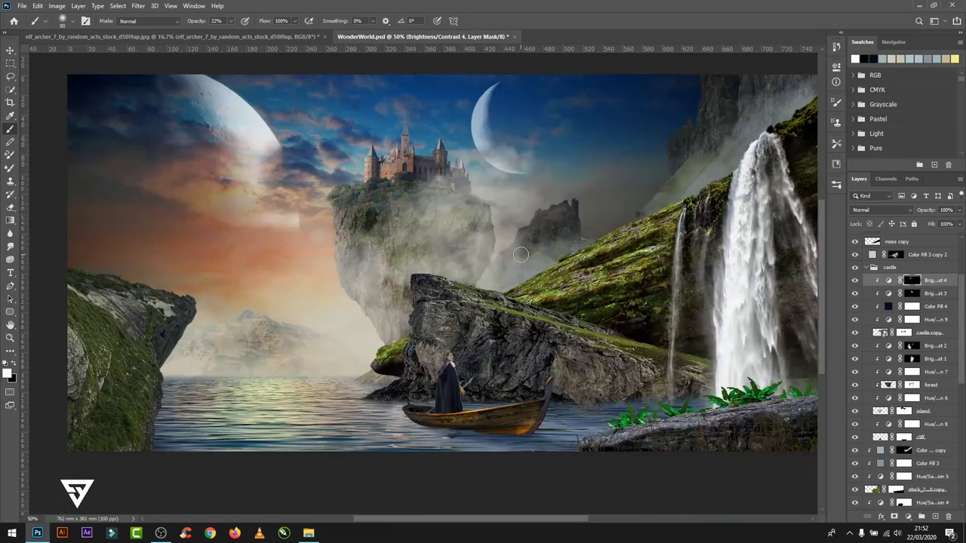
pyautogui.scroll(3, 881, 294)
# - Add a Hue/Saturation above moss copy that darkens and desaturates it
pyautogui.click(901, 317)
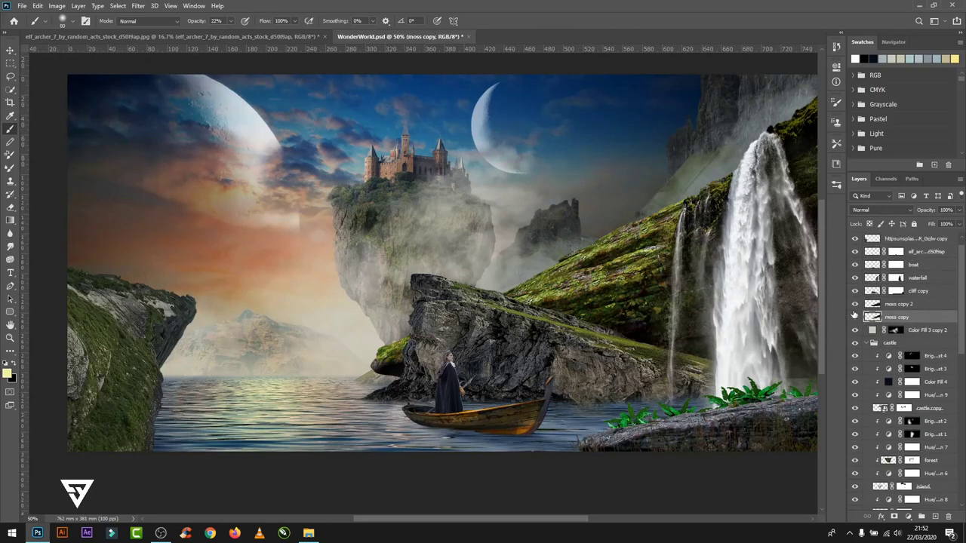
pyautogui.click(855, 317)
pyautogui.click(907, 516)
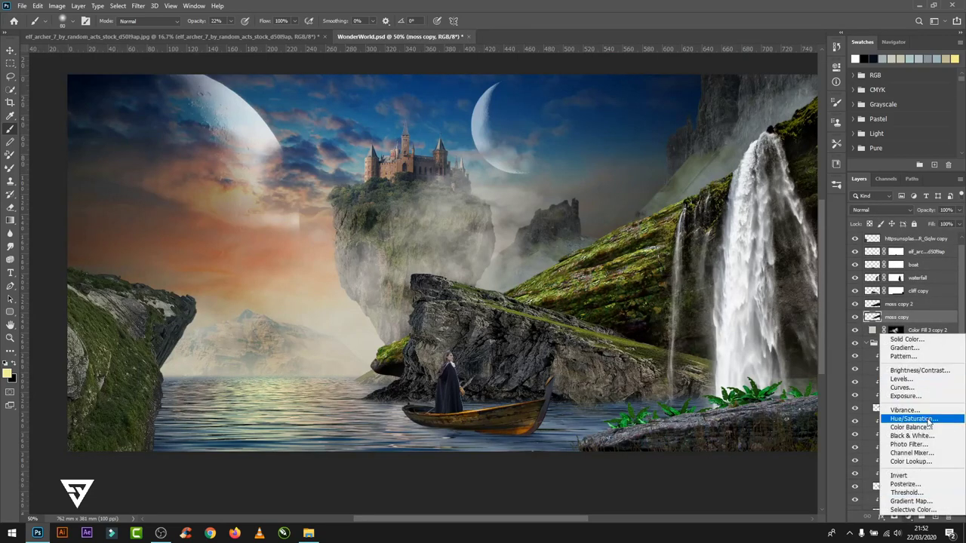
pyautogui.click(905, 421)
pyautogui.moveTo(766, 174); pyautogui.dragTo(763, 137)
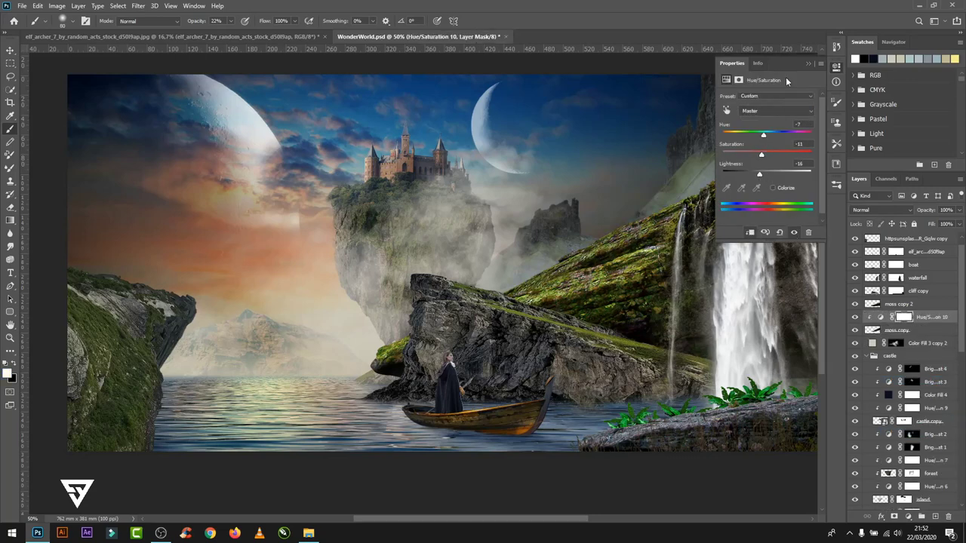
pyautogui.click(807, 64)
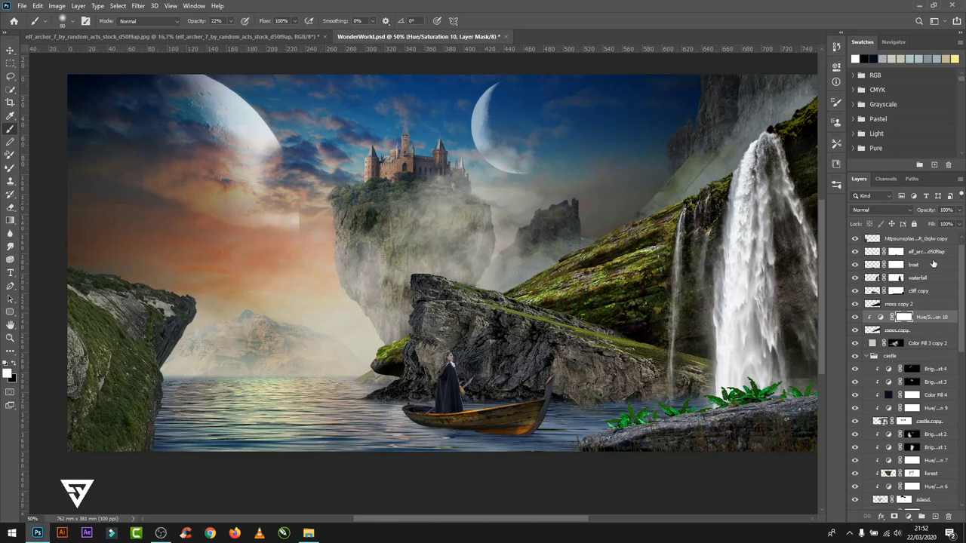
# - Add a Hue/Saturation above moss copy 2 at Lightness -25, with black set for mask painting
pyautogui.click(911, 304)
pyautogui.click(909, 516)
pyautogui.click(905, 421)
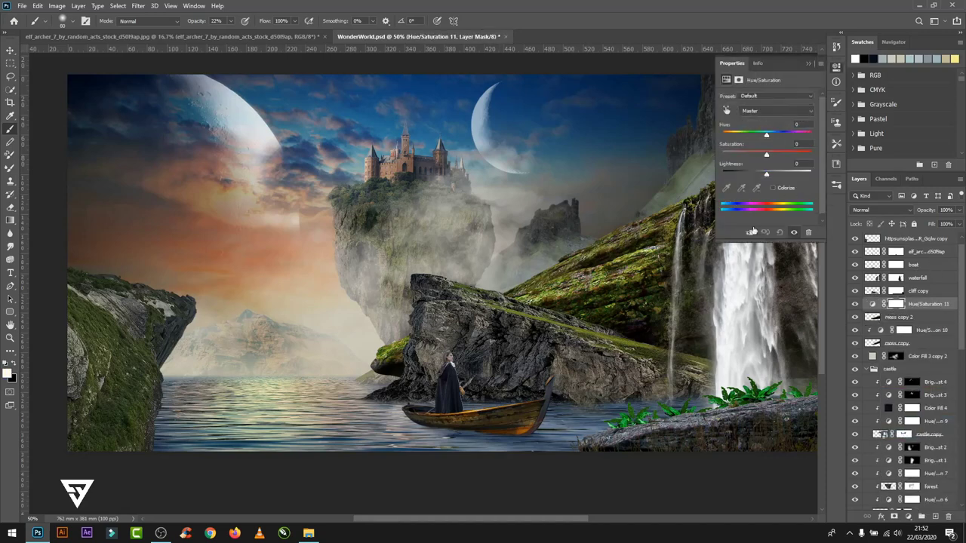
pyautogui.moveTo(766, 172); pyautogui.dragTo(757, 177)
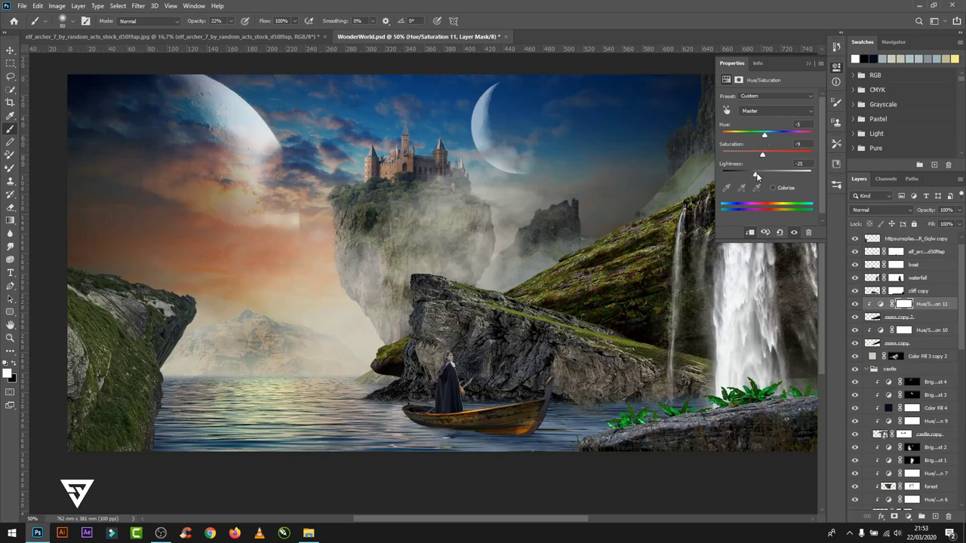
pyautogui.click(808, 63)
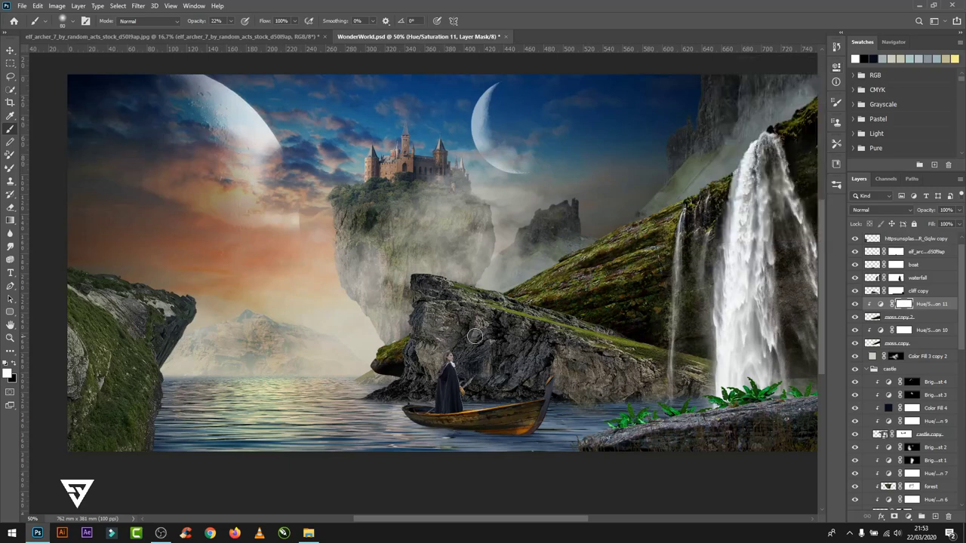
pyautogui.press('x')
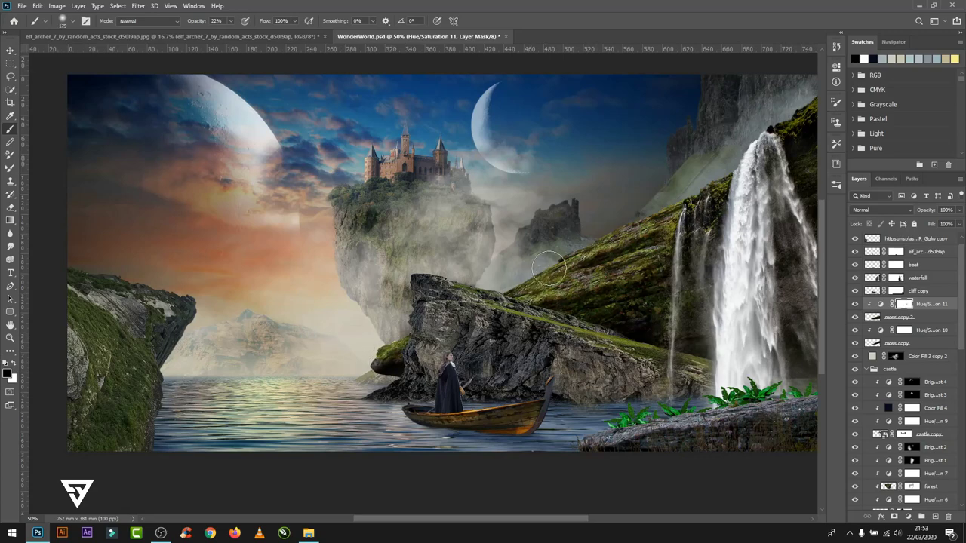
pyautogui.hotkey('alt', '[')
pyautogui.hotkey('alt', '[')
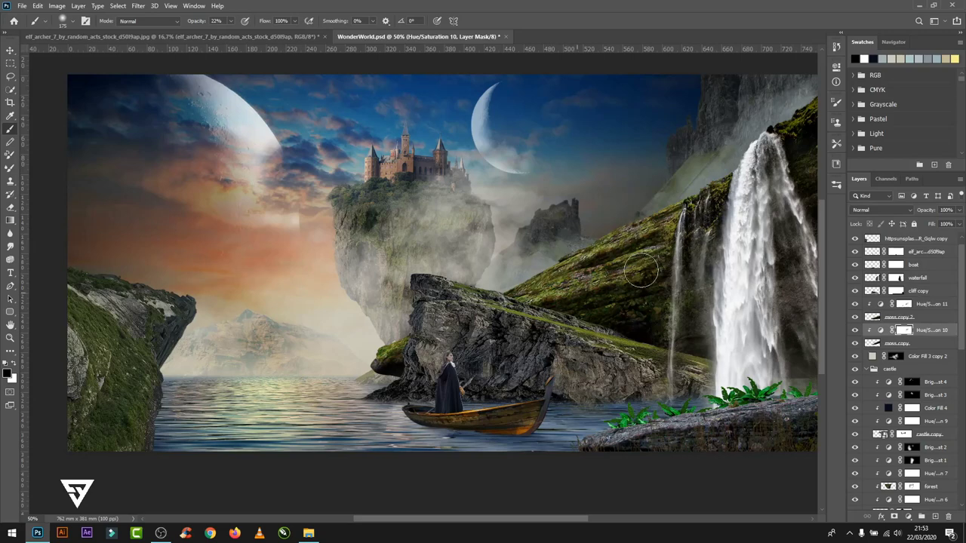
pyautogui.click(936, 309)
# - Group the moss layers and clip a Brightness/Contrast adjustment to the group
pyautogui.keyDown('shift'); pyautogui.click(932, 346); pyautogui.keyUp('shift')
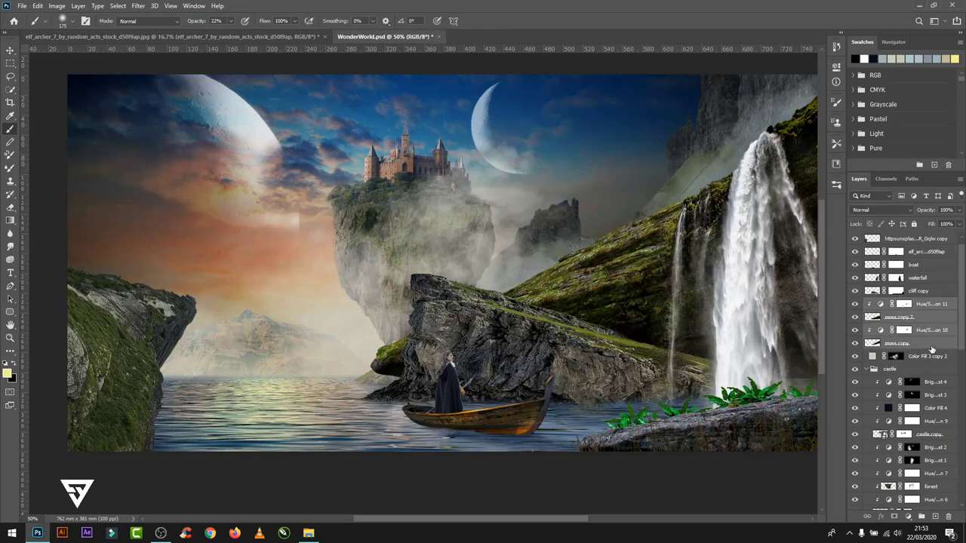
pyautogui.hotkey('ctrl', 'g')
pyautogui.click(908, 516)
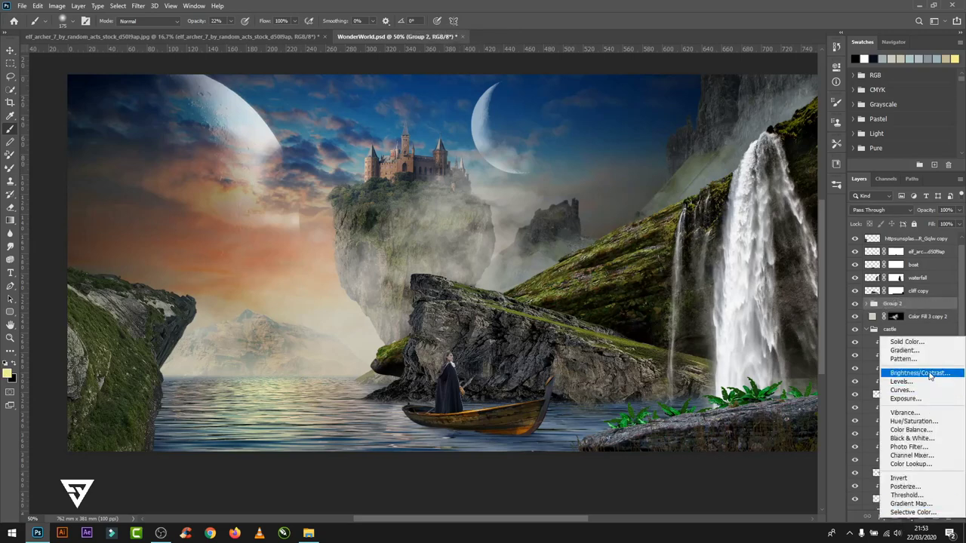
pyautogui.click(909, 371)
pyautogui.moveTo(763, 145); pyautogui.dragTo(771, 143)
pyautogui.moveTo(766, 125); pyautogui.dragTo(752, 124)
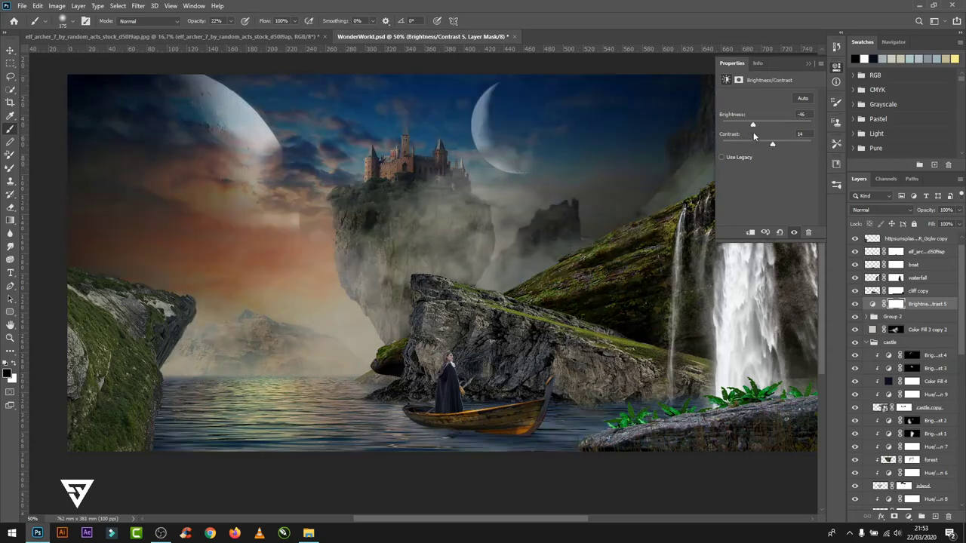
pyautogui.click(750, 232)
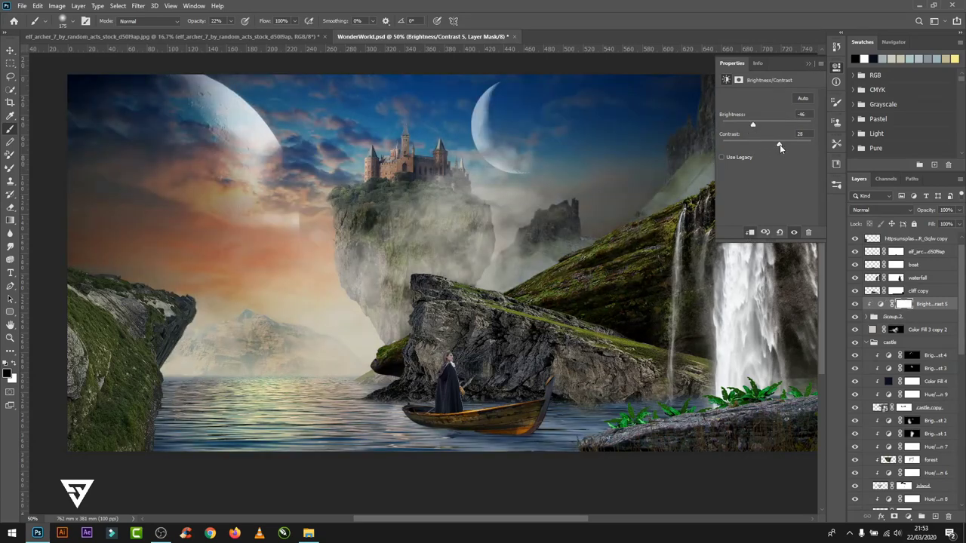
pyautogui.click(872, 308)
# - Invert the Brightness/Contrast 5 mask and paint white over the waterfall cliff
pyautogui.hotkey('ctrl', 'i')
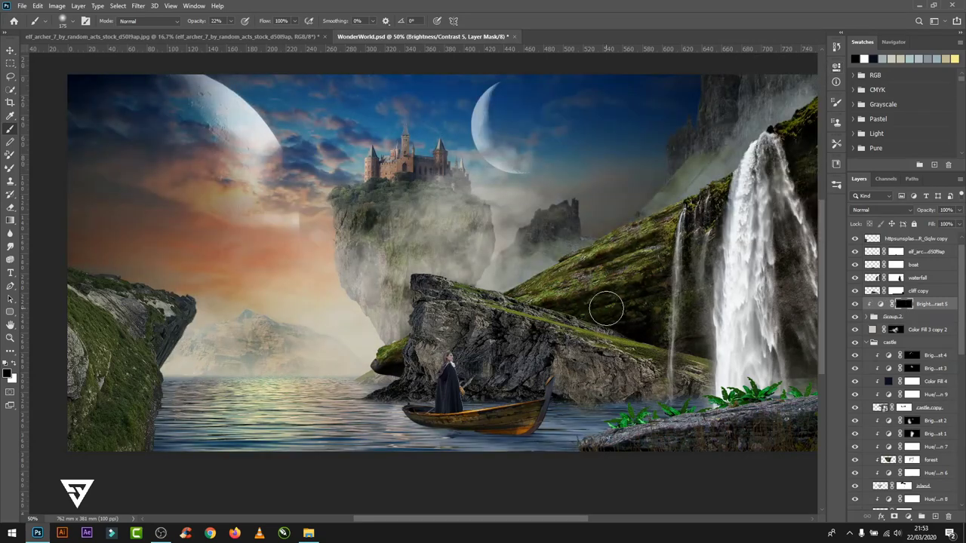
pyautogui.press(']')
pyautogui.press(']')
pyautogui.press(']')
pyautogui.press(']')
pyautogui.press(']')
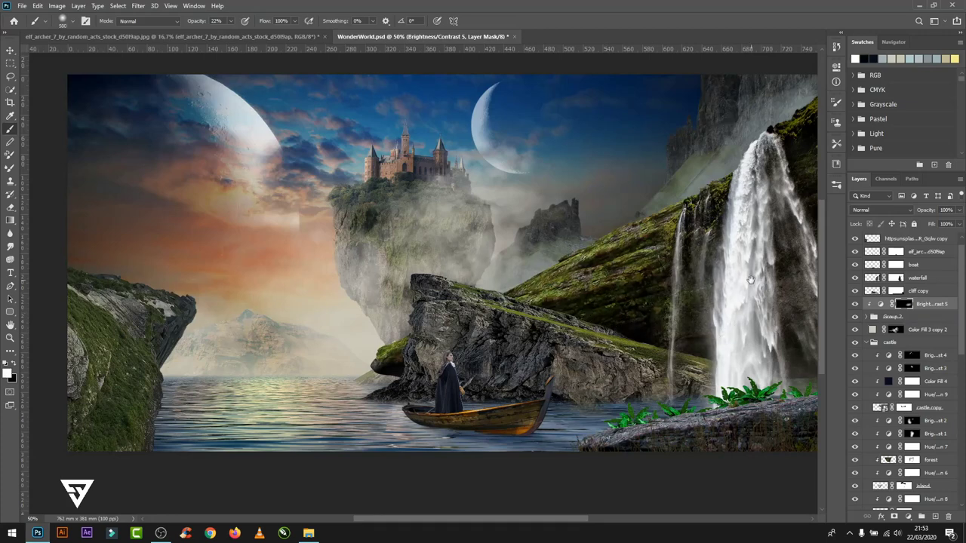
pyautogui.moveTo(646, 314); pyautogui.dragTo(508, 335)
pyautogui.press('[')
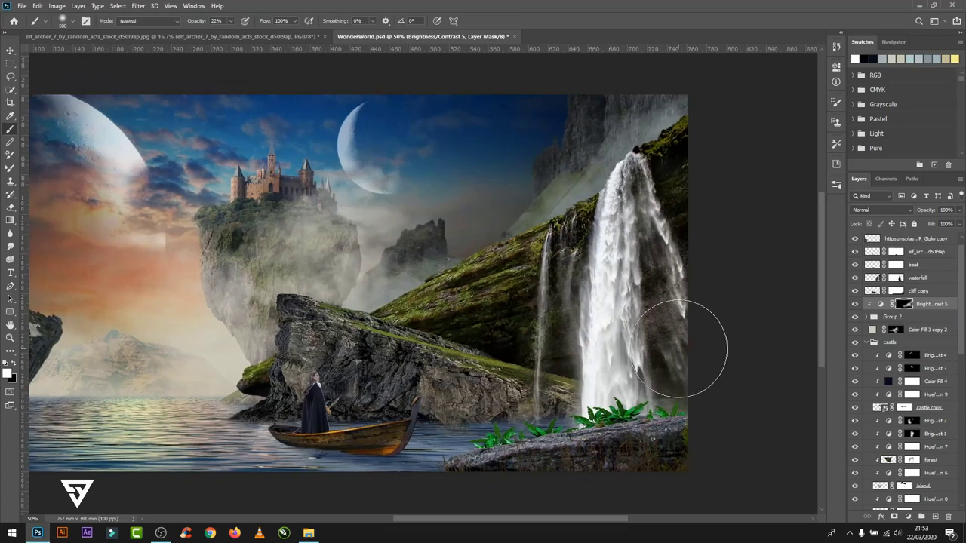
pyautogui.press('[')
pyautogui.press('[')
pyautogui.press('[')
# - Clip a Hue/Saturation adjustment to the cliff with Hue +8 and reduced saturation
pyautogui.click(908, 517)
pyautogui.click(909, 462)
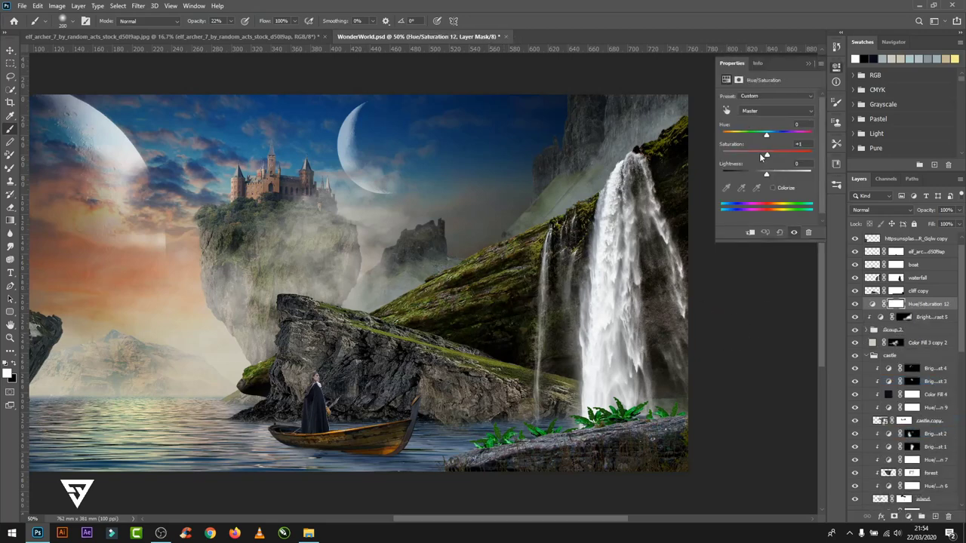
pyautogui.moveTo(744, 155); pyautogui.dragTo(754, 155)
pyautogui.hotkey('ctrl', 'alt', 'g')
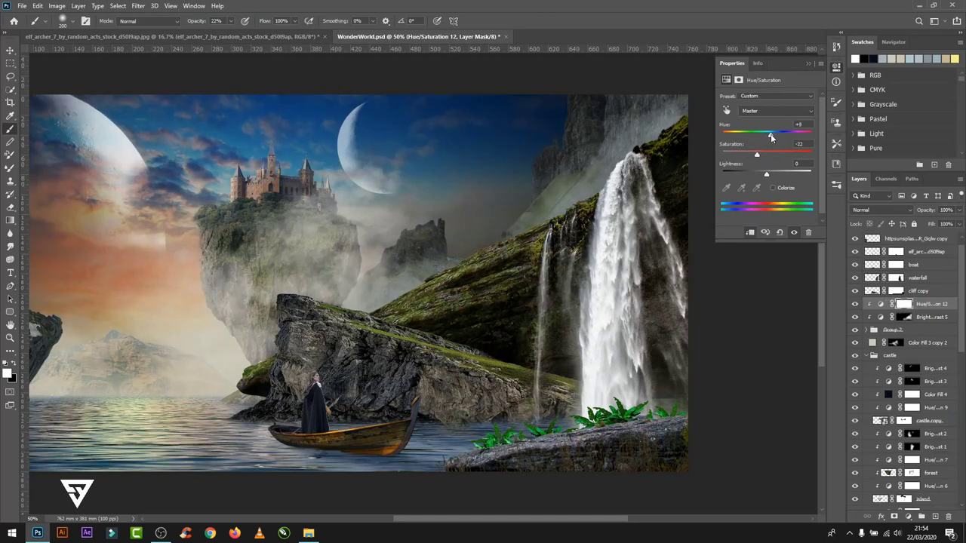
pyautogui.click(809, 63)
pyautogui.moveTo(634, 272); pyautogui.dragTo(604, 277)
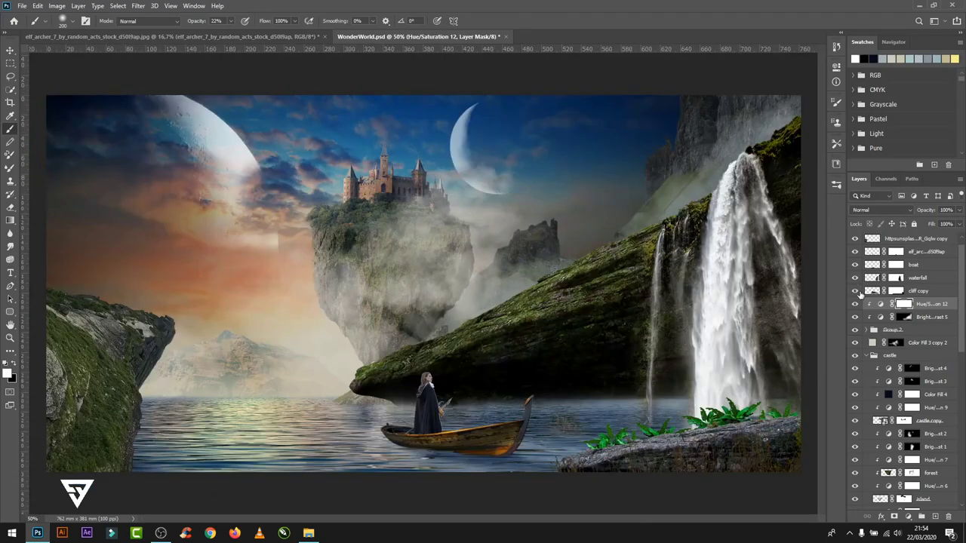
# - Add a Hue/Saturation layer above cliff copy with Lightness -15 and Saturation -16
pyautogui.click(911, 292)
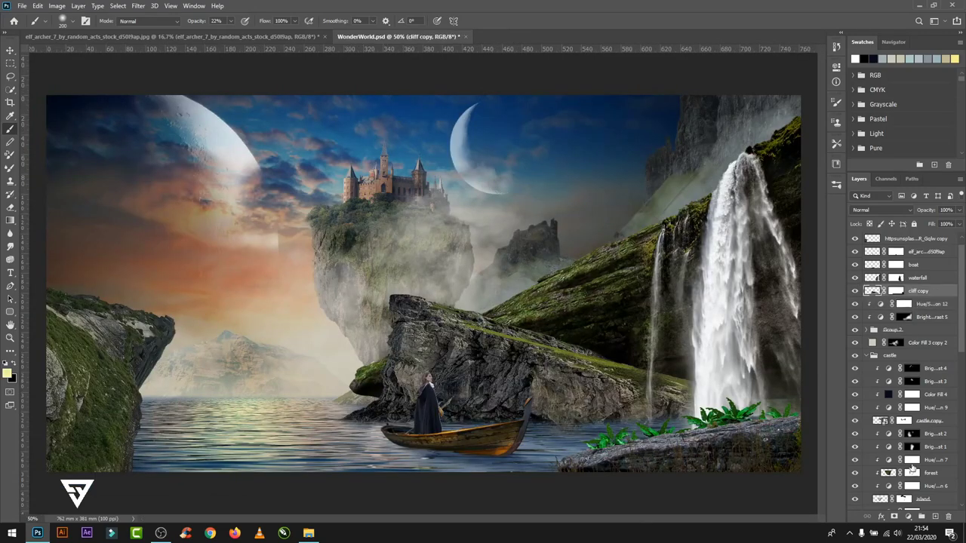
pyautogui.click(907, 517)
pyautogui.click(913, 420)
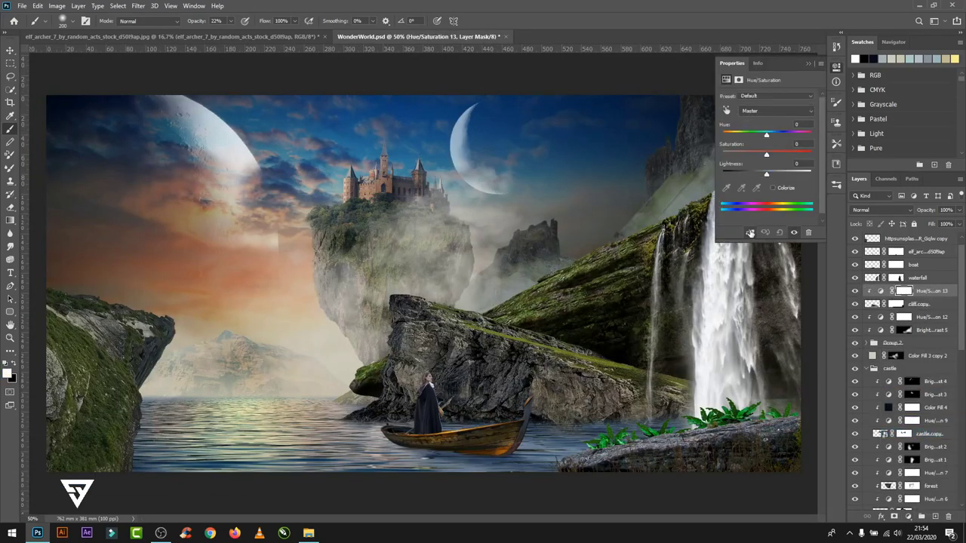
pyautogui.moveTo(766, 174)
pyautogui.mouseDown()
pyautogui.moveTo(759, 179)
pyautogui.moveTo(739, 156)
pyautogui.mouseUp()
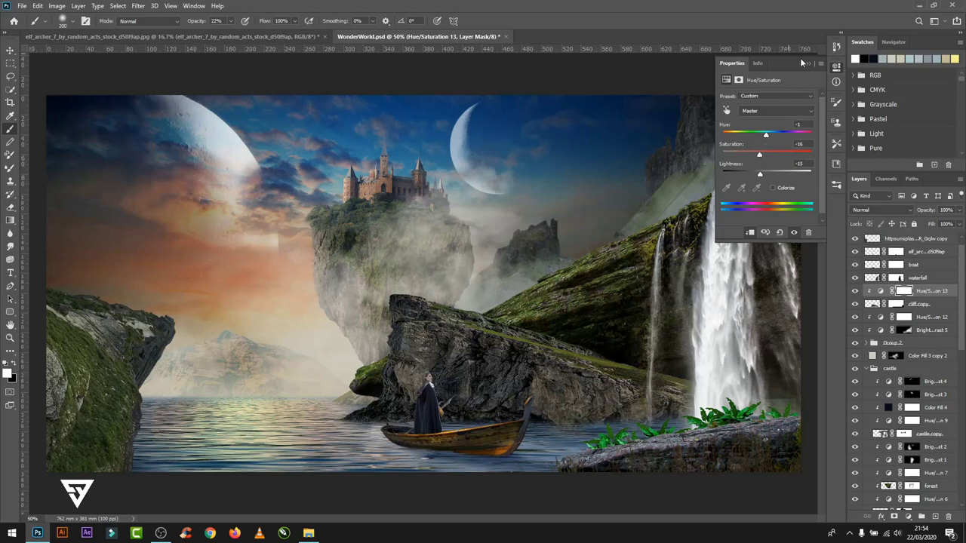
pyautogui.click(807, 64)
# - Add a Brightness/Contrast adjustment of -87 brightness and 58 contrast to darken the rock
pyautogui.click(907, 516)
pyautogui.click(898, 376)
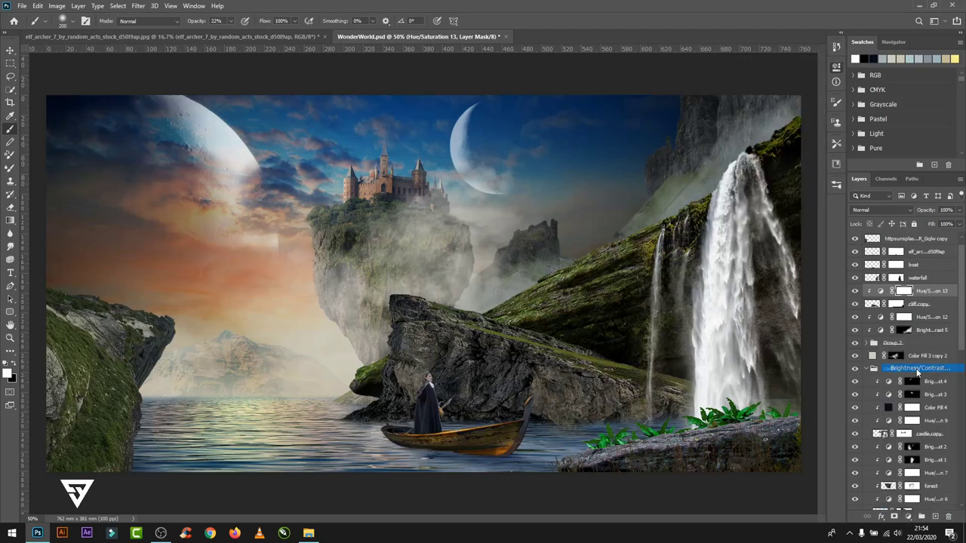
pyautogui.moveTo(765, 124)
pyautogui.mouseDown()
pyautogui.moveTo(742, 127)
pyautogui.moveTo(782, 145)
pyautogui.mouseUp()
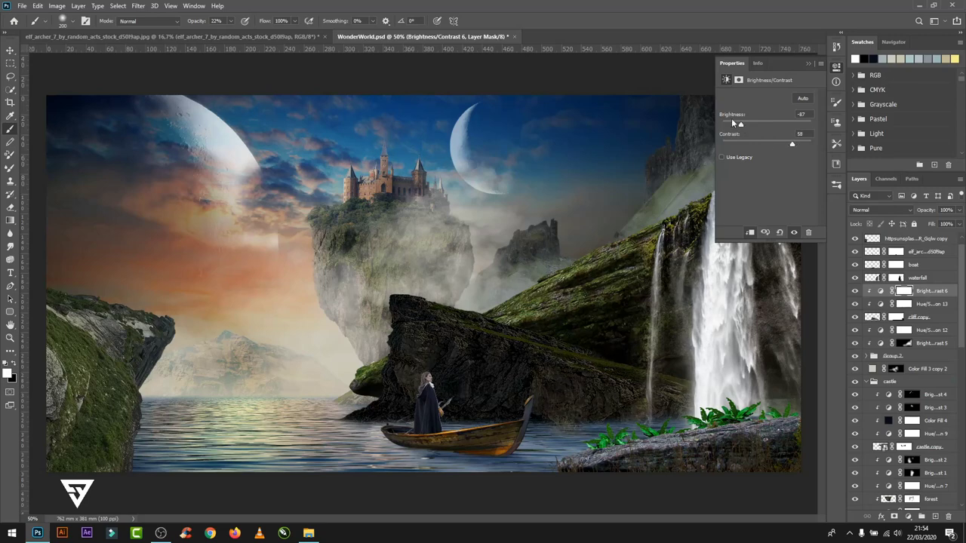
pyautogui.click(809, 64)
# - Invert the darkening mask and paint white over the rock near the boat
pyautogui.hotkey('ctrl', 'i')
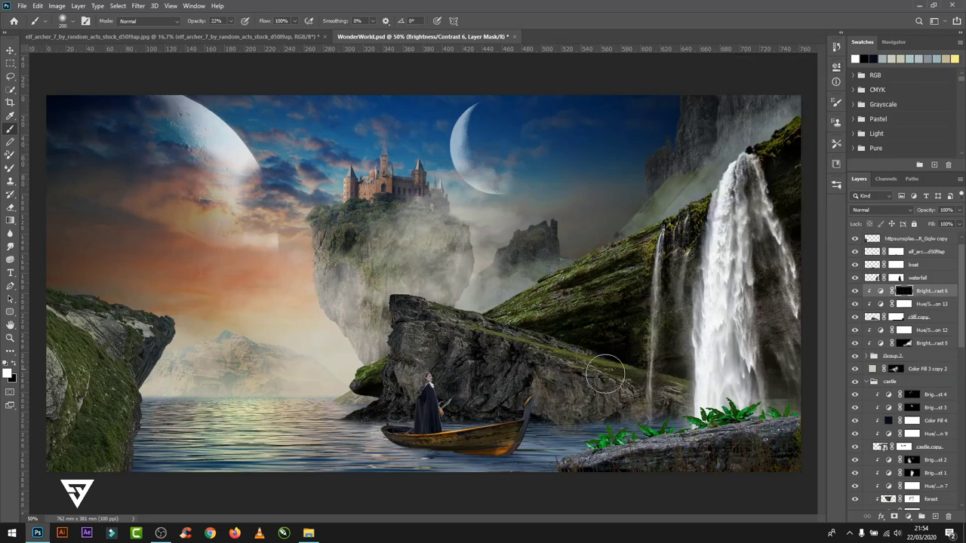
pyautogui.scroll(1, 462, 373)
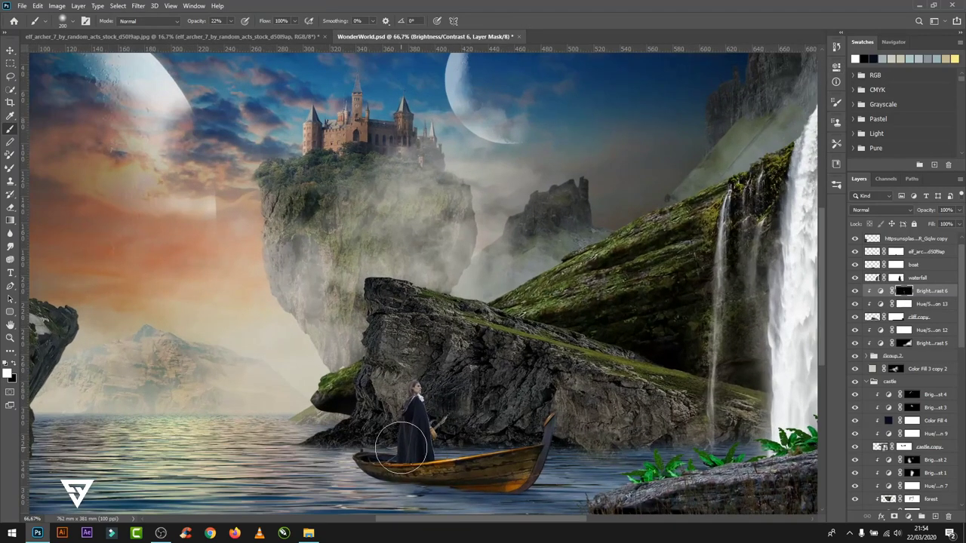
pyautogui.moveTo(713, 441); pyautogui.dragTo(311, 302)
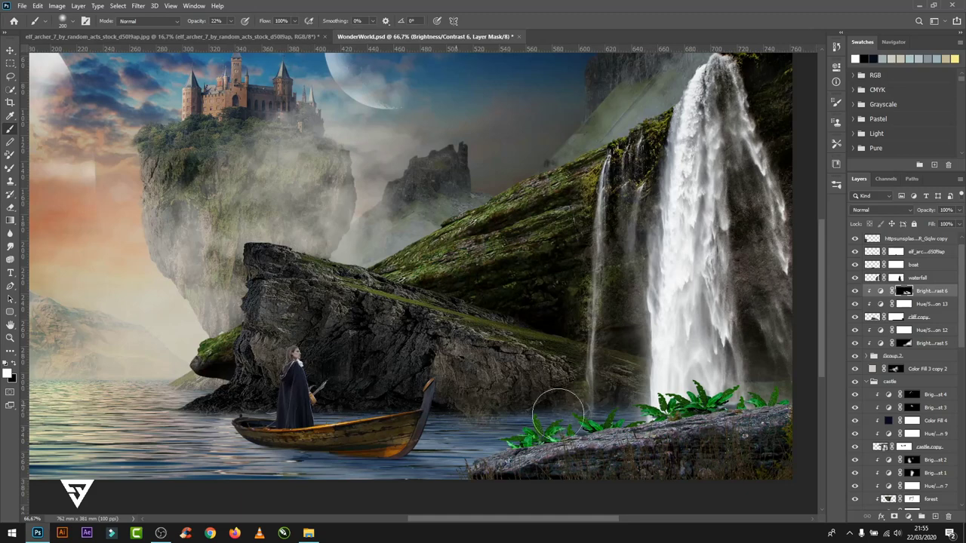
pyautogui.hotkey('alt', '[')
pyautogui.hotkey('alt', '[')
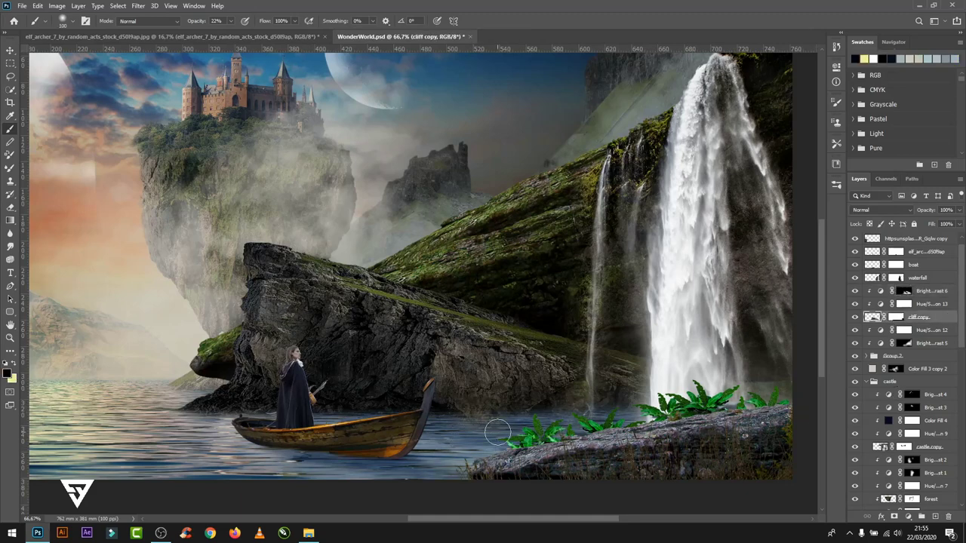
pyautogui.press('0')
pyautogui.press('d')
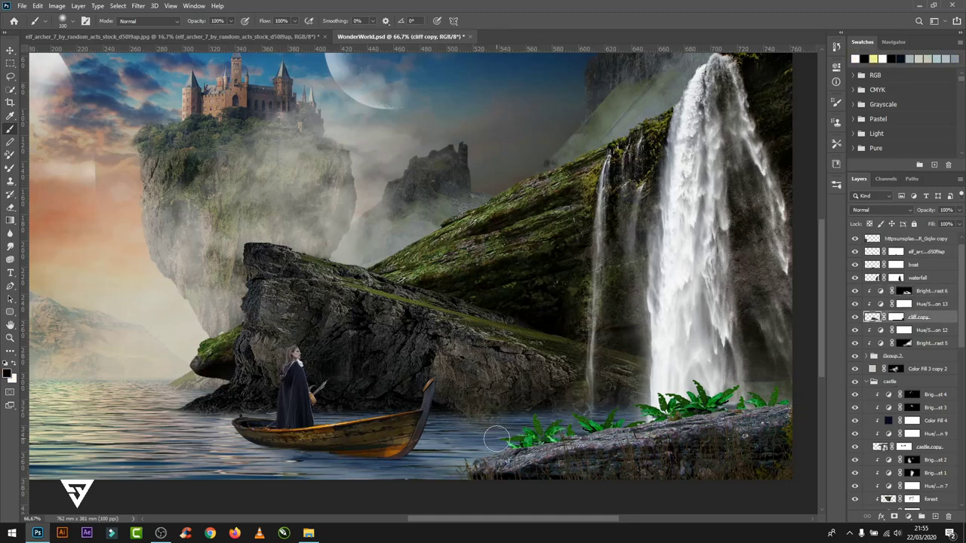
pyautogui.press('x')
pyautogui.moveTo(449, 407); pyautogui.dragTo(377, 366)
pyautogui.hotkey('ctrl', 'z')
pyautogui.click(896, 318)
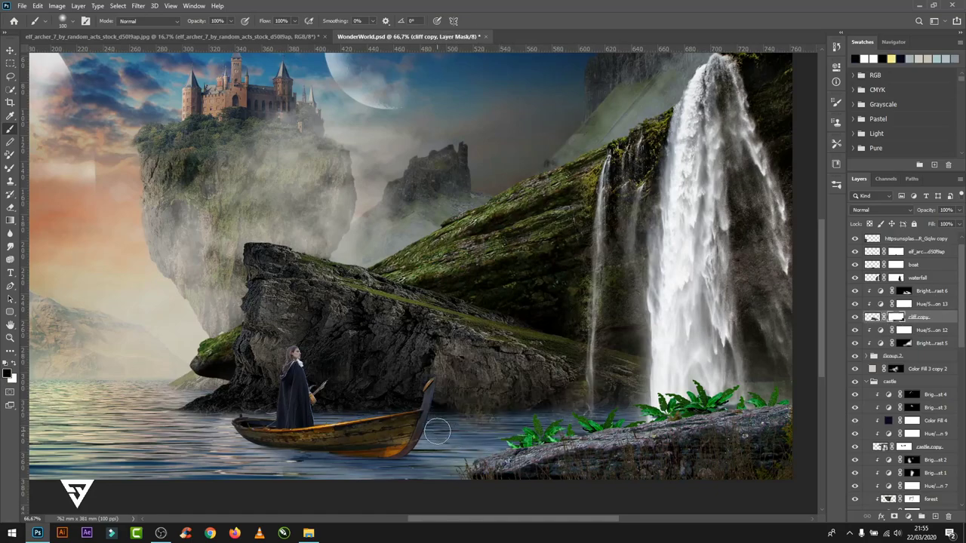
# - Compare the toned cliff copy on and off, then add an empty Layer 5 above the waterfall
pyautogui.scroll(2, 513, 421)
pyautogui.scroll(-2, 513, 421)
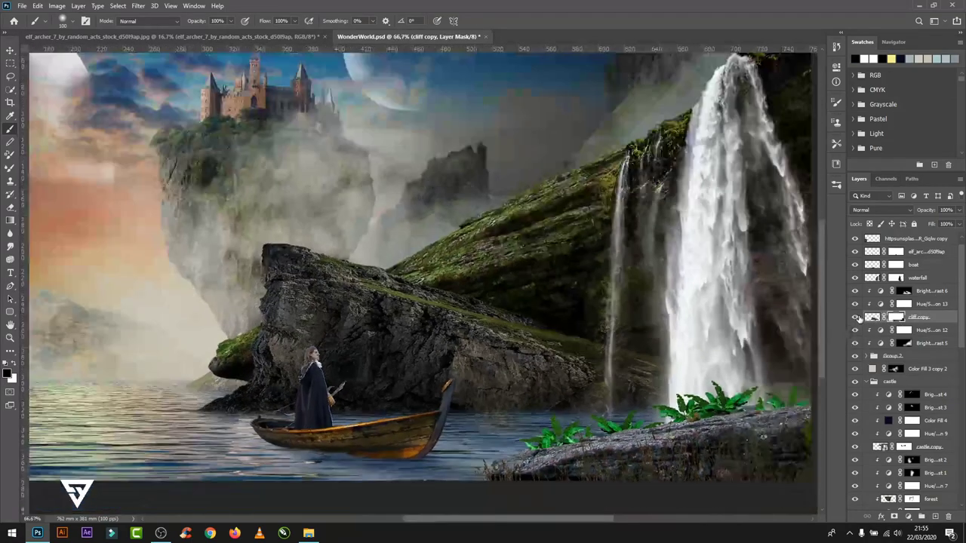
pyautogui.click(855, 317)
pyautogui.click(857, 318)
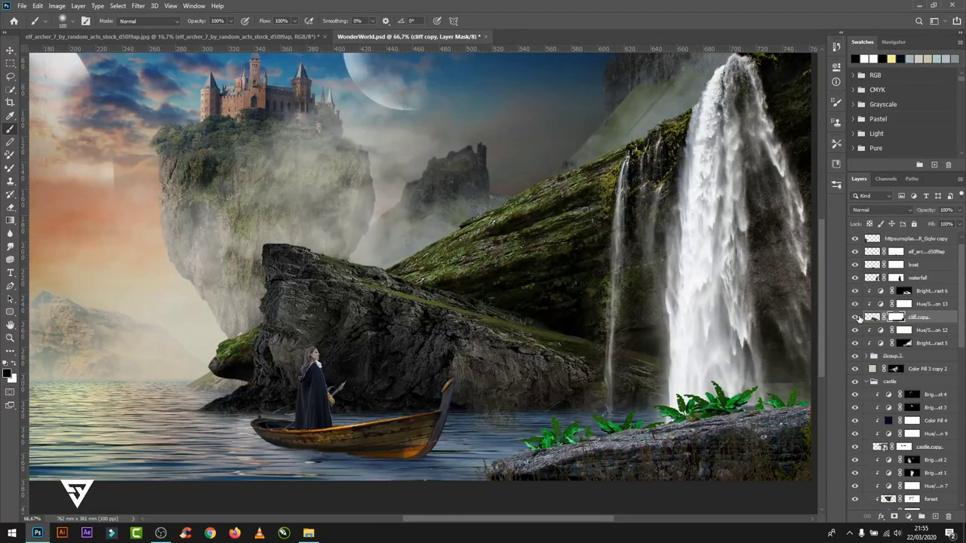
pyautogui.click(902, 279)
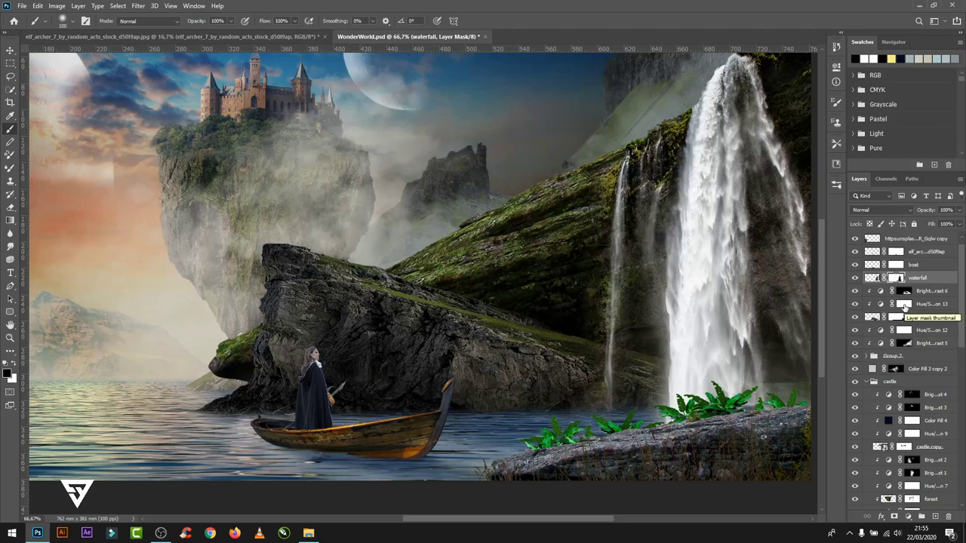
pyautogui.click(935, 516)
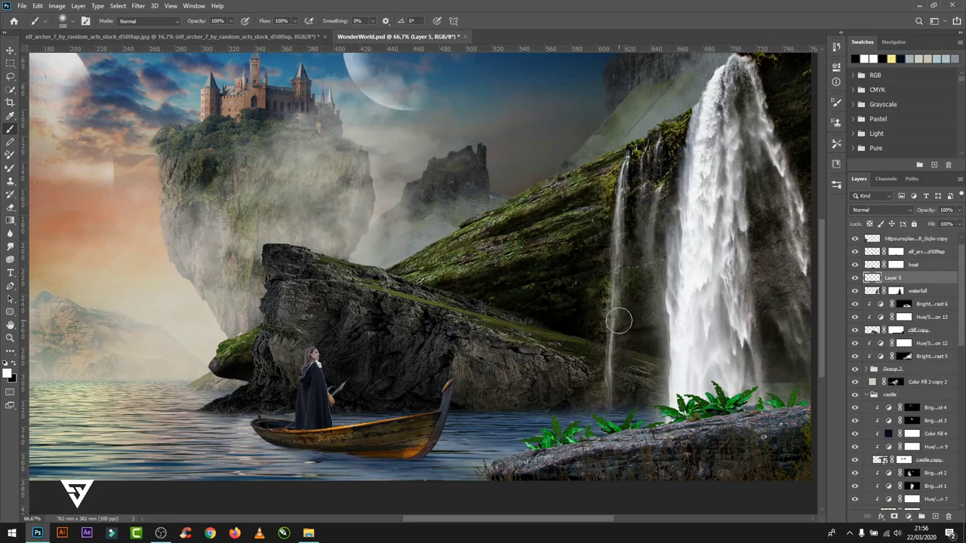
# - Paint 25%-opacity soft white haze over the big waterfall's base on Layer 5
pyautogui.press('2')
pyautogui.press('5')
pyautogui.press(']')
pyautogui.press(']')
pyautogui.press(']')
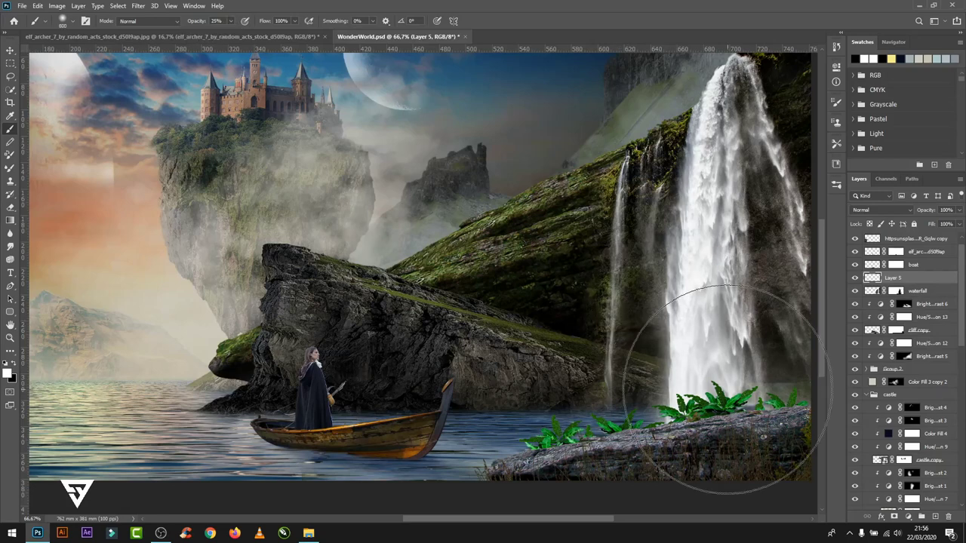
pyautogui.moveTo(728, 388)
pyautogui.mouseDown()
pyautogui.moveTo(679, 362)
pyautogui.moveTo(712, 420)
pyautogui.mouseUp()
pyautogui.press('[')
pyautogui.press('[')
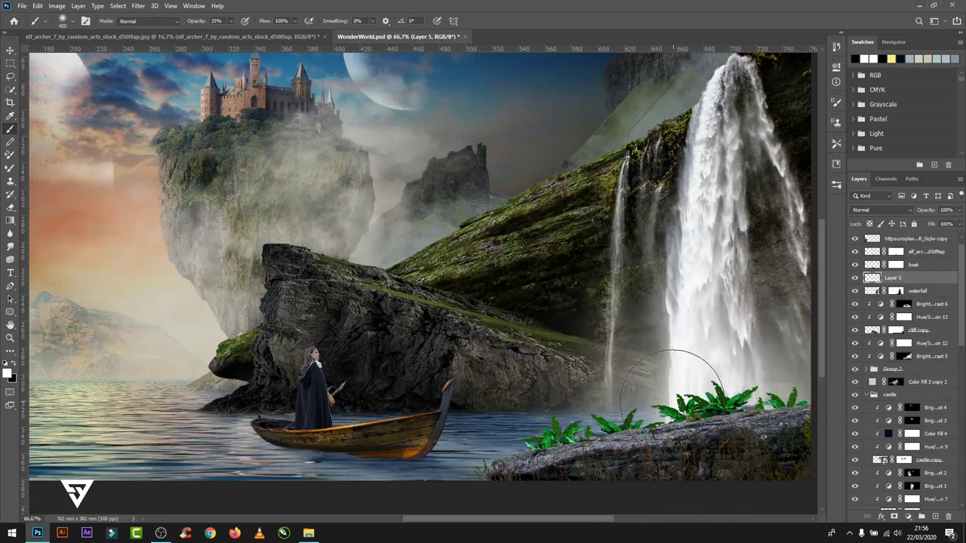
pyautogui.hotkey('ctrl', 'z')
pyautogui.press('[')
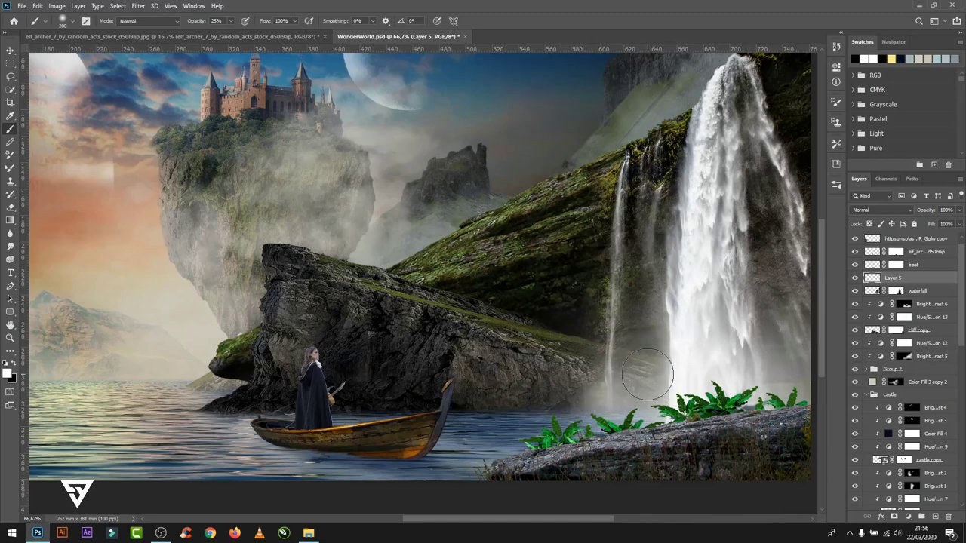
pyautogui.press(']')
pyautogui.press(']')
pyautogui.press(']')
pyautogui.press(']')
pyautogui.press(']')
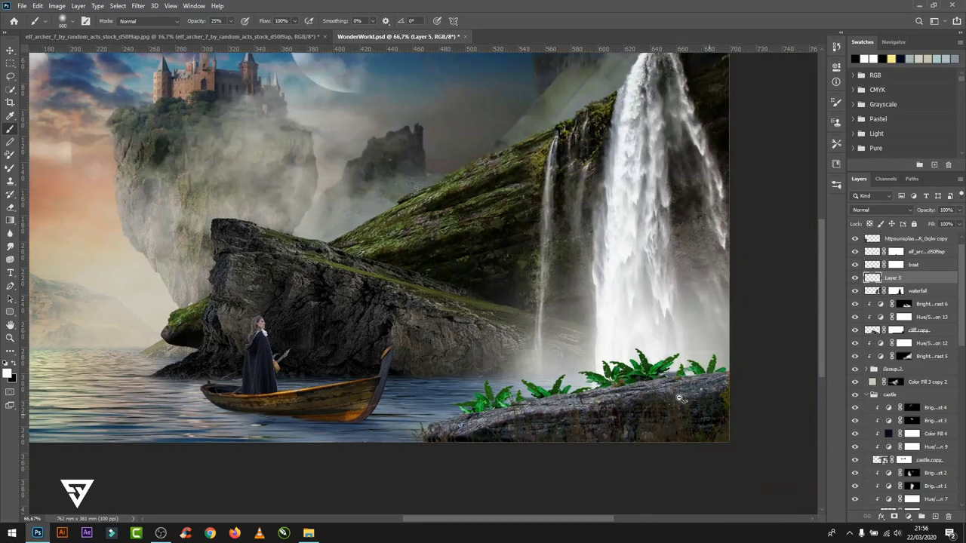
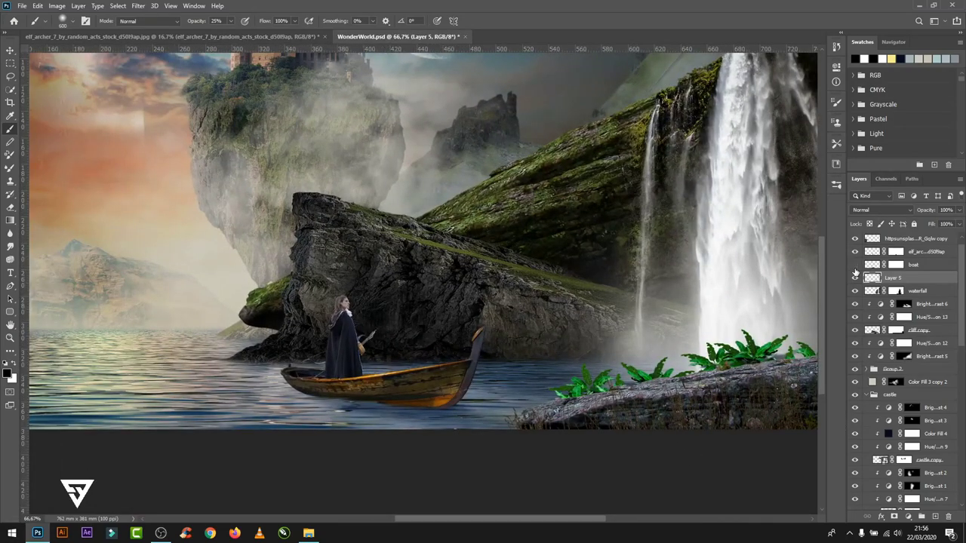
# - Add a Hue/Saturation layer to the boat with Saturation -72 and Lightness -14
pyautogui.click(871, 265)
pyautogui.click(909, 516)
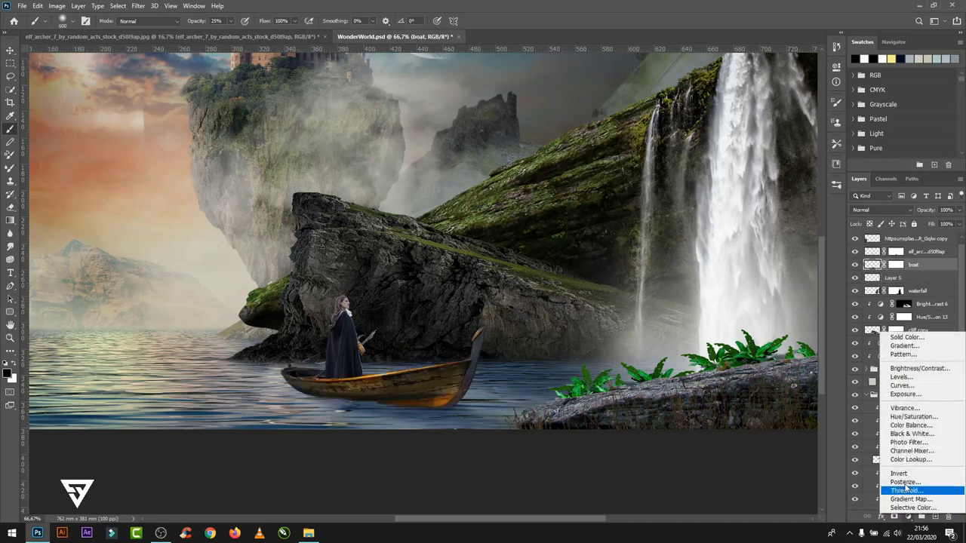
pyautogui.click(901, 418)
pyautogui.moveTo(766, 177); pyautogui.dragTo(753, 178)
pyautogui.moveTo(767, 154)
pyautogui.mouseDown()
pyautogui.moveTo(752, 155)
pyautogui.moveTo(761, 174)
pyautogui.mouseUp()
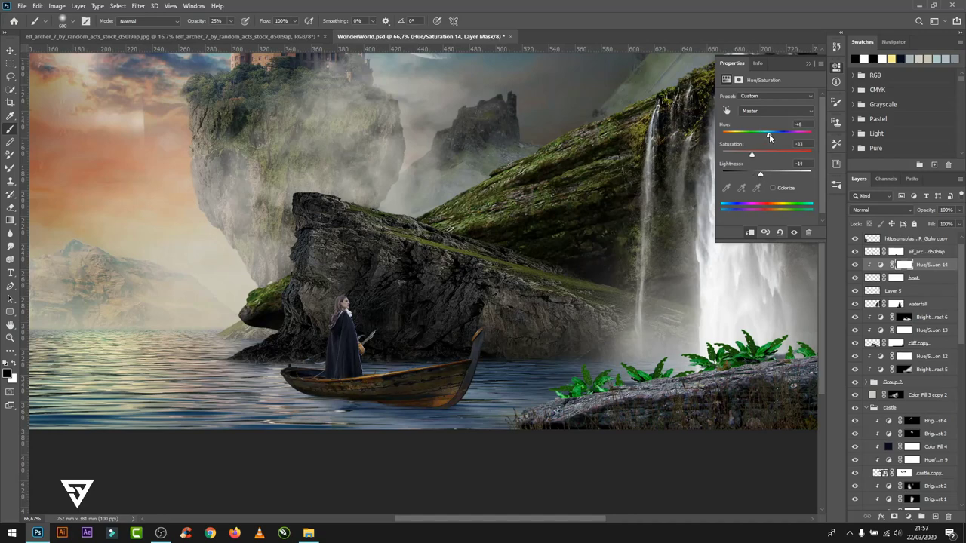
pyautogui.click(807, 64)
# - Target the boat adjustment's mask and prepare a much smaller brush for painting it
pyautogui.click(10, 51)
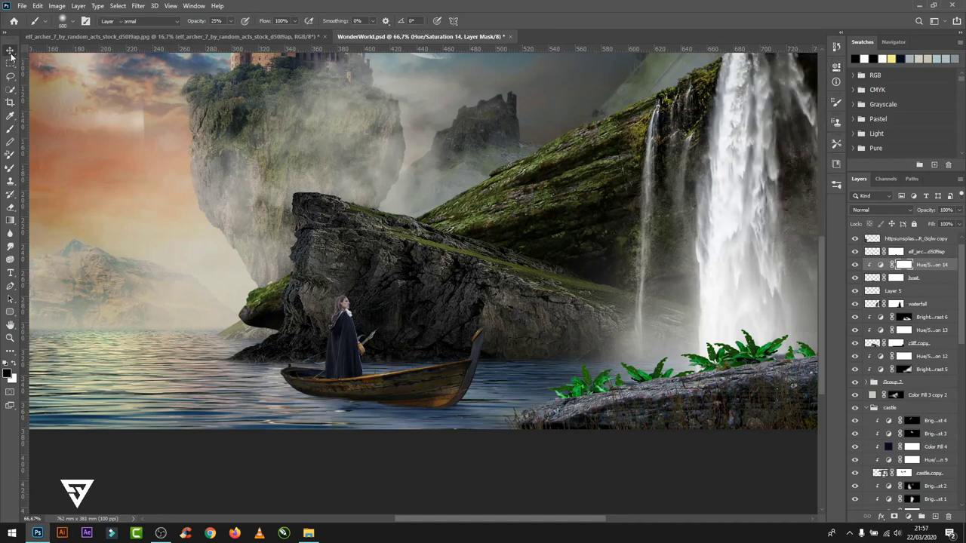
pyautogui.doubleClick(879, 265)
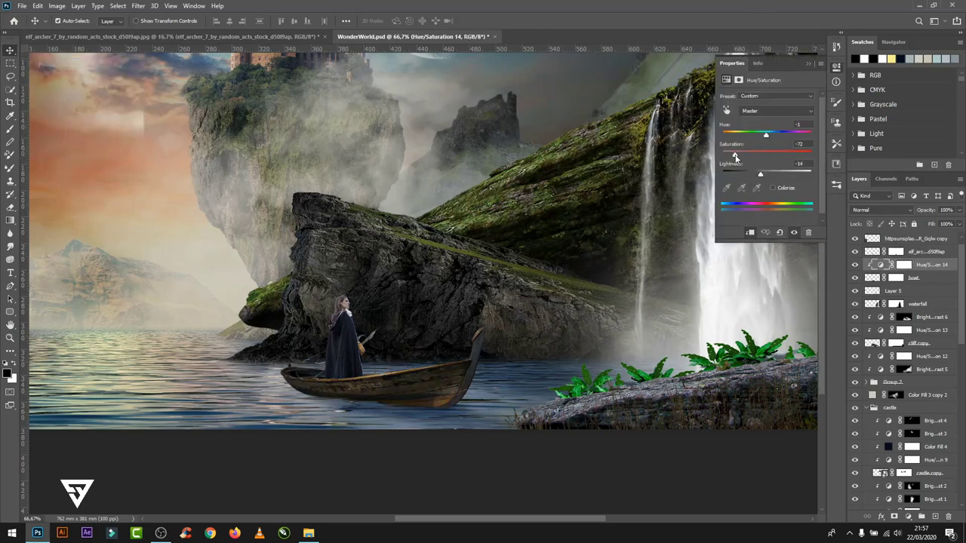
pyautogui.click(808, 63)
pyautogui.click(904, 265)
pyautogui.press('b')
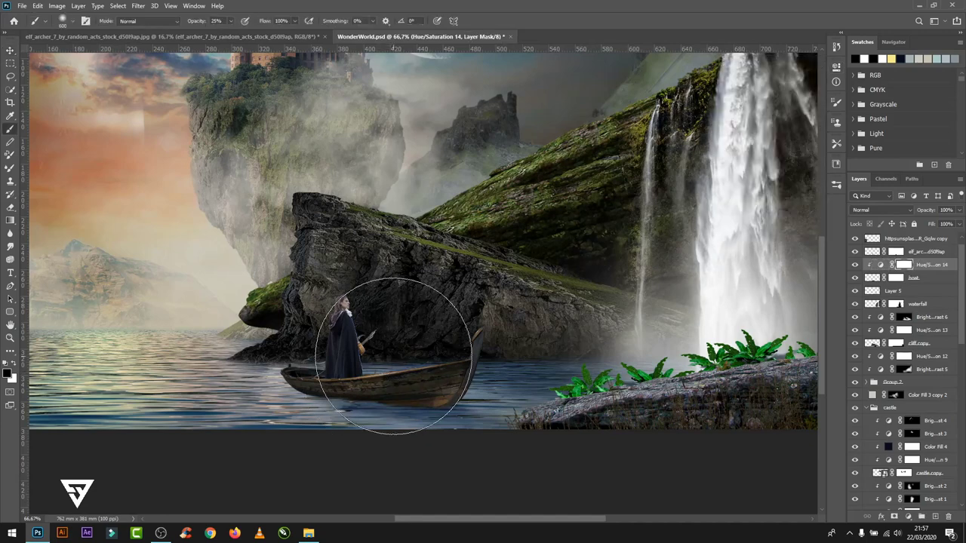
pyautogui.press('[')
pyautogui.press('[')
pyautogui.press('[')
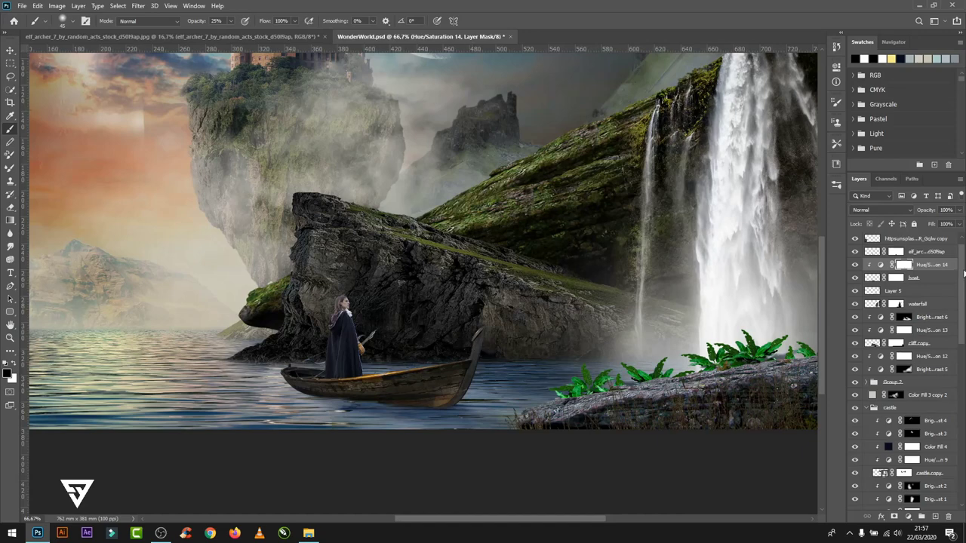
# - Clip a Hue/Saturation layer to the cloaked figure: Hue -9, Saturation -14, Lightness -14, viewed at 200%
pyautogui.click(916, 252)
pyautogui.hotkey('ctrl', '+')
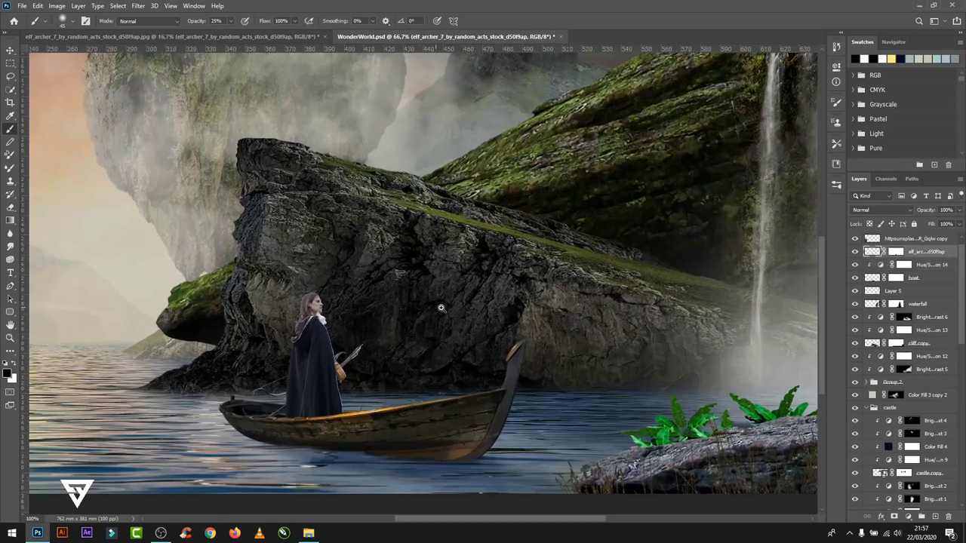
pyautogui.hotkey('ctrl', 'u')
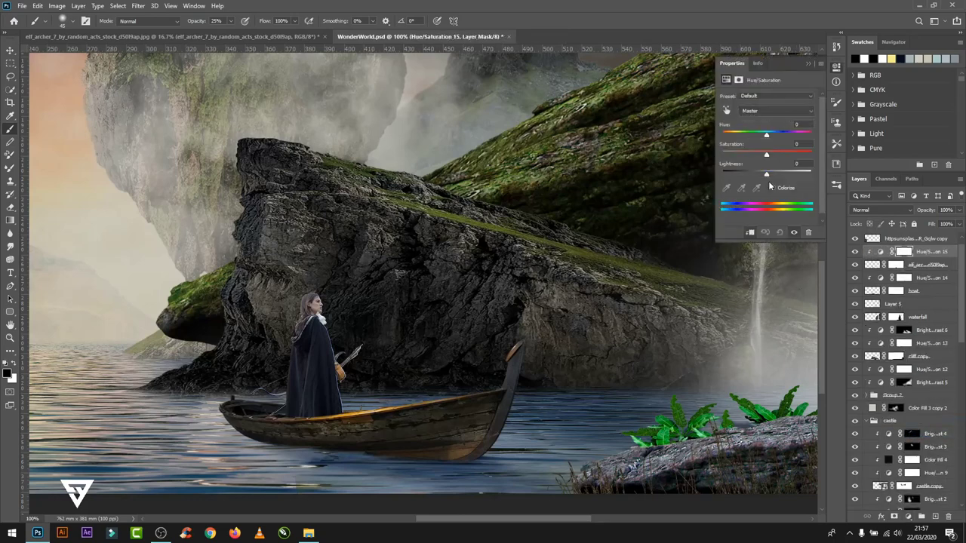
pyautogui.moveTo(764, 175); pyautogui.dragTo(763, 175)
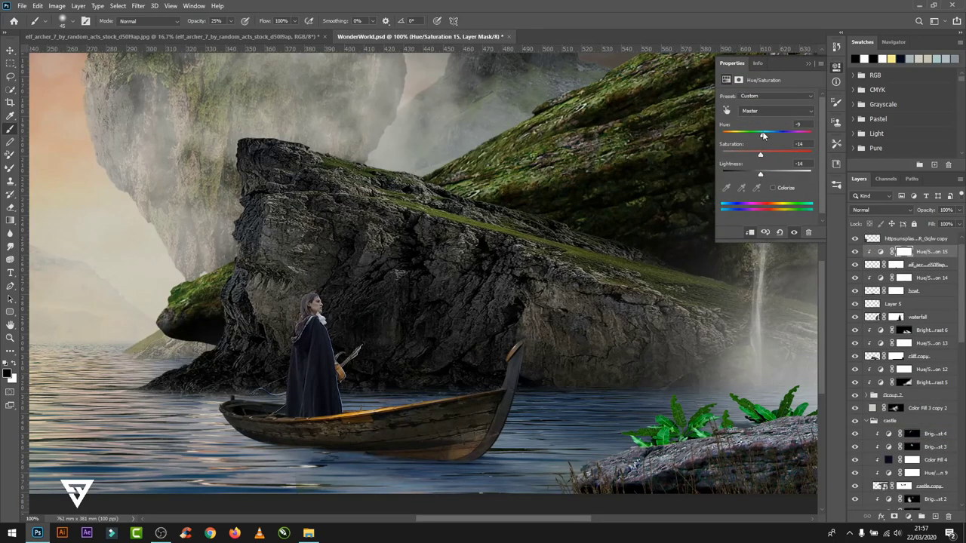
pyautogui.click(808, 62)
pyautogui.hotkey('ctrl', '+')
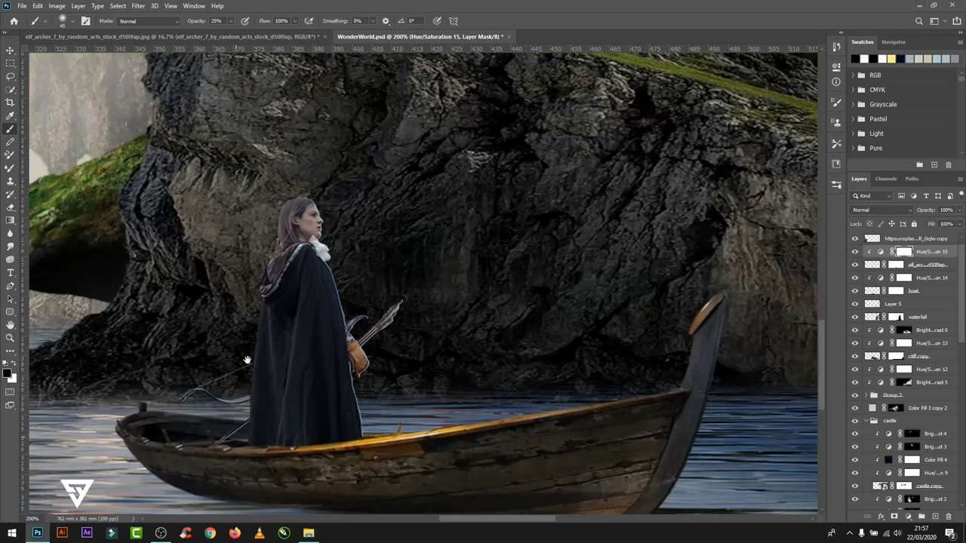
pyautogui.scroll(-3, 242, 340)
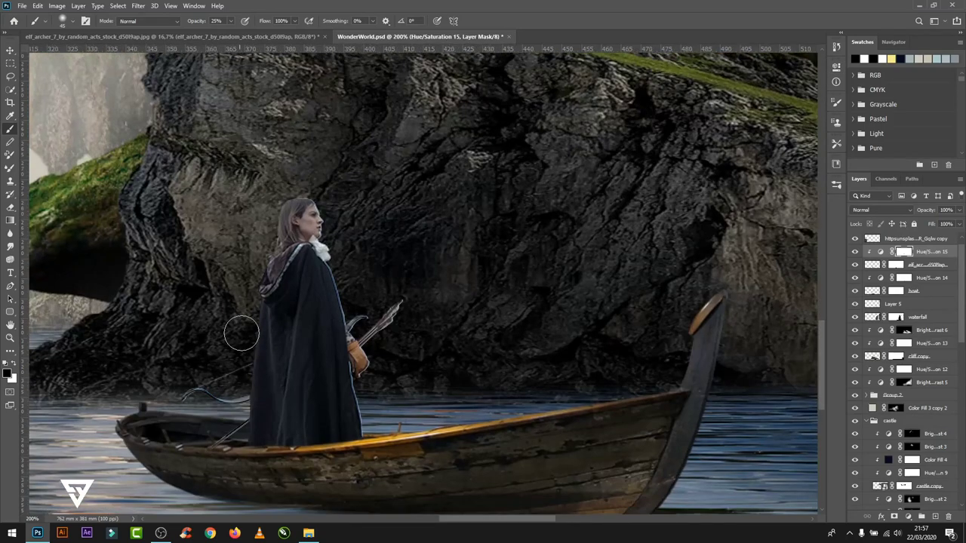
# - Clip a Brightness/Contrast layer to the figure with Brightness -36 and Contrast 48
pyautogui.click(908, 516)
pyautogui.click(906, 375)
pyautogui.click(750, 233)
pyautogui.moveTo(766, 124)
pyautogui.mouseDown()
pyautogui.moveTo(756, 124)
pyautogui.moveTo(788, 147)
pyautogui.mouseUp()
pyautogui.click(805, 64)
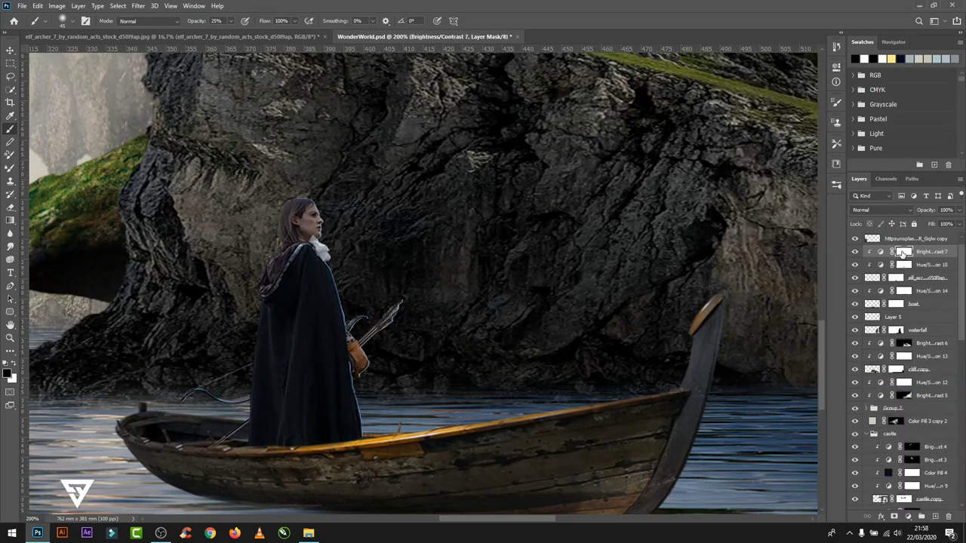
# - Invert its mask to black, paint the darkening back onto the cloak in white, and add an empty layer
pyautogui.hotkey('ctrl', 'i')
pyautogui.click(13, 366)
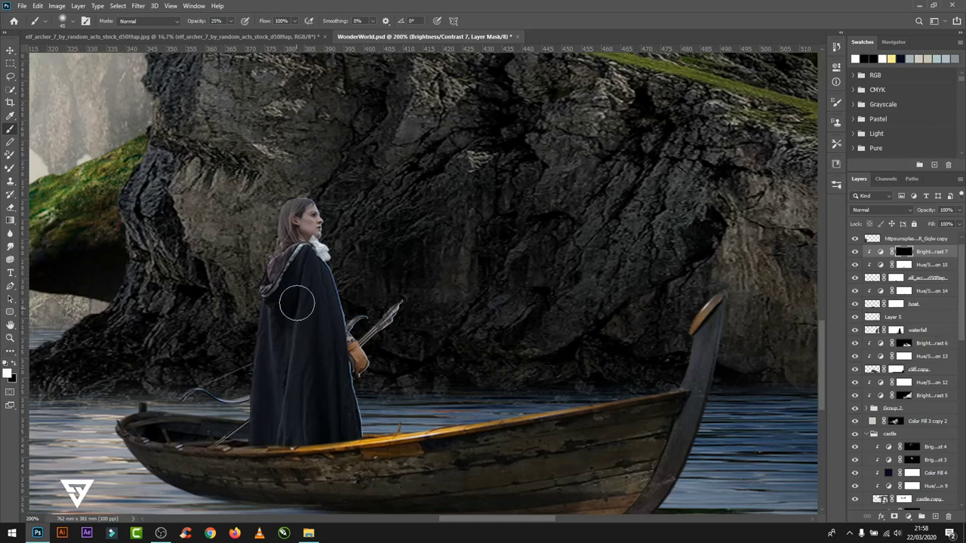
pyautogui.moveTo(295, 297)
pyautogui.mouseDown()
pyautogui.moveTo(280, 312)
pyautogui.moveTo(282, 360)
pyautogui.moveTo(313, 362)
pyautogui.mouseUp()
pyautogui.moveTo(294, 212)
pyautogui.mouseDown()
pyautogui.moveTo(270, 334)
pyautogui.moveTo(269, 452)
pyautogui.moveTo(339, 431)
pyautogui.mouseUp()
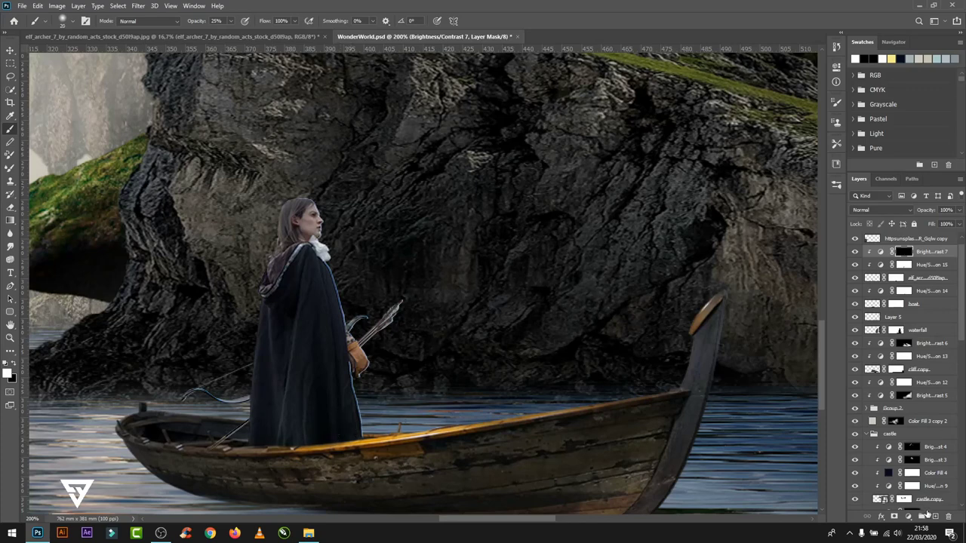
pyautogui.click(933, 516)
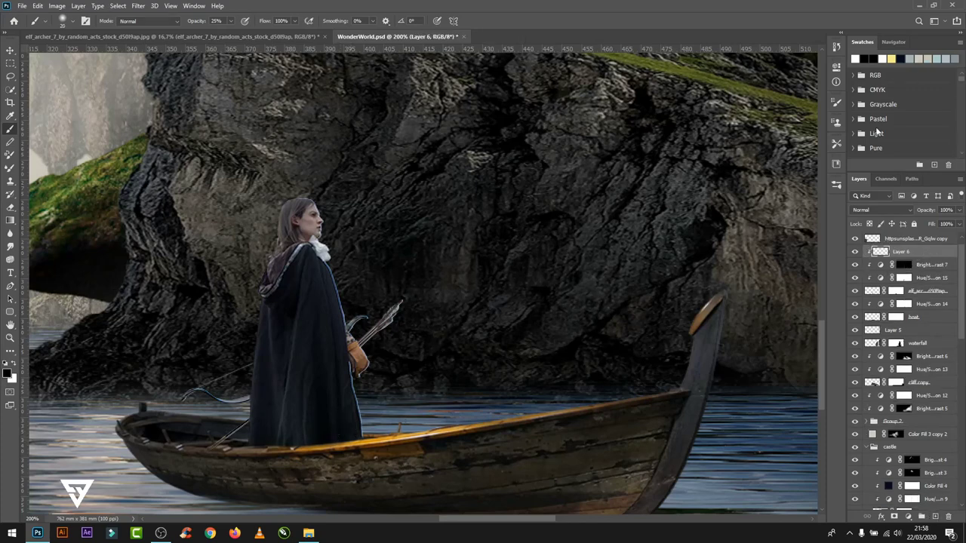
# - Pick an orange swatch and paint faint orange light on the cloak edge
pyautogui.scroll(-5, 877, 132)
pyautogui.scroll(-3, 898, 113)
pyautogui.scroll(3, 898, 113)
pyautogui.click(891, 99)
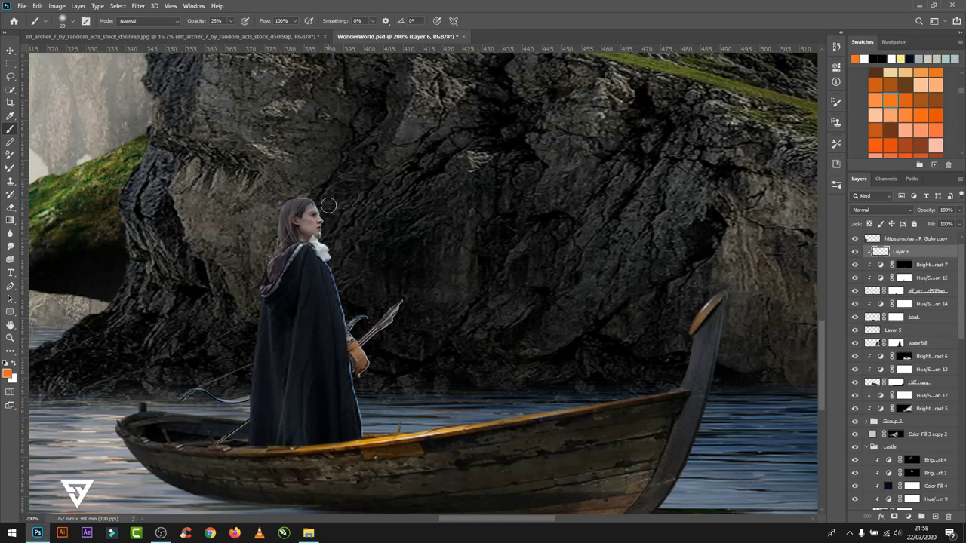
pyautogui.keyDown('alt'); pyautogui.scroll(1, 322, 236); pyautogui.keyUp('alt')
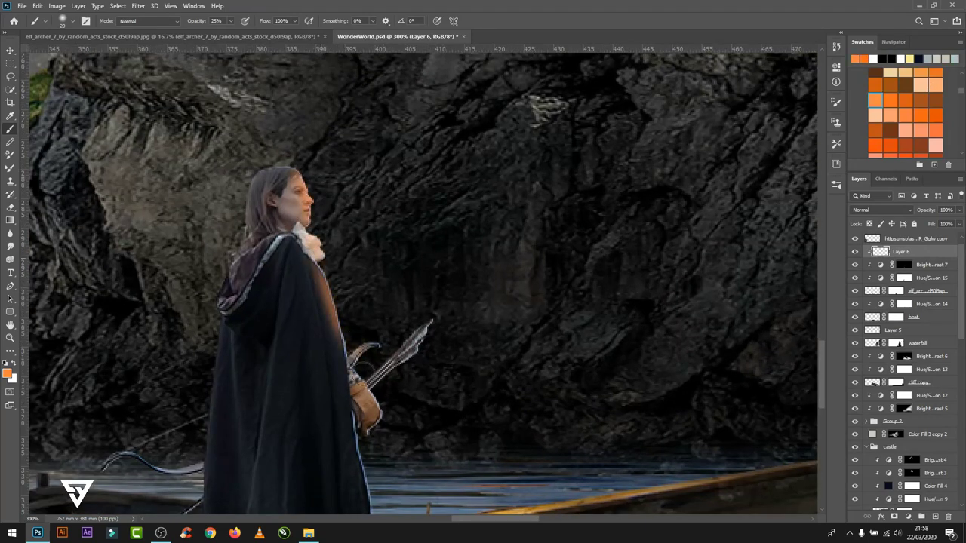
pyautogui.scroll(-3, 332, 264)
pyautogui.moveTo(323, 309); pyautogui.dragTo(321, 396)
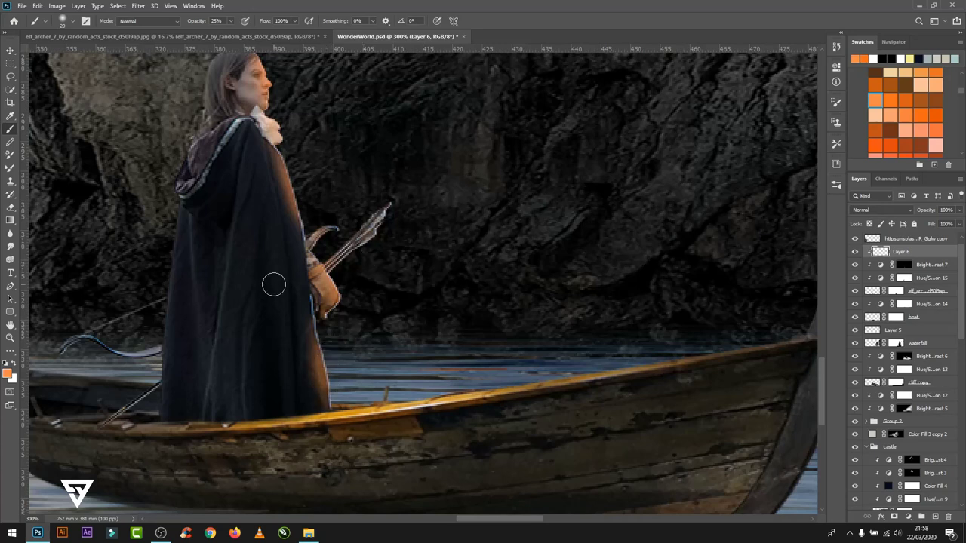
pyautogui.moveTo(245, 263); pyautogui.dragTo(246, 448)
pyautogui.hotkey('ctrl', 'z')
# - Lower brush opacity to 16% and repaint orange light down the cloak's right edge
pyautogui.click(231, 21)
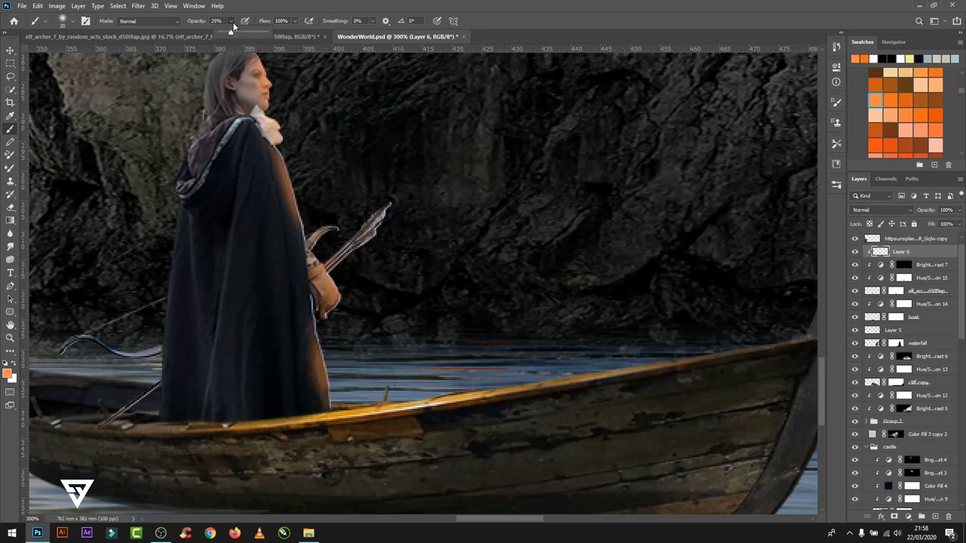
pyautogui.moveTo(243, 305)
pyautogui.mouseDown()
pyautogui.moveTo(244, 426)
pyautogui.moveTo(249, 238)
pyautogui.mouseUp()
pyautogui.hotkey('ctrl', 'z')
pyautogui.click(891, 100)
pyautogui.moveTo(251, 101); pyautogui.dragTo(311, 368)
# - Set Layer 6 to Overlay blending, pick a light peach colour, and zoom out
pyautogui.click(903, 210)
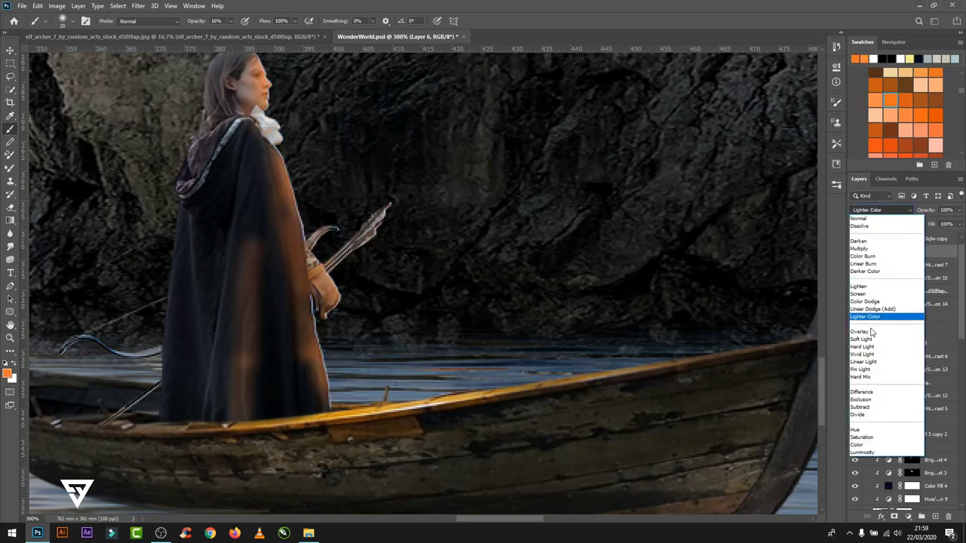
pyautogui.click(879, 330)
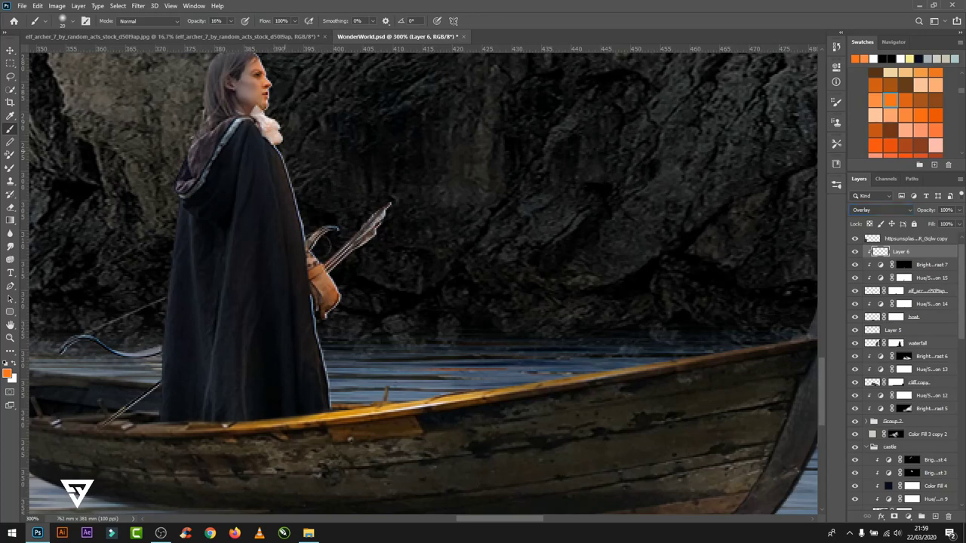
pyautogui.click(895, 100)
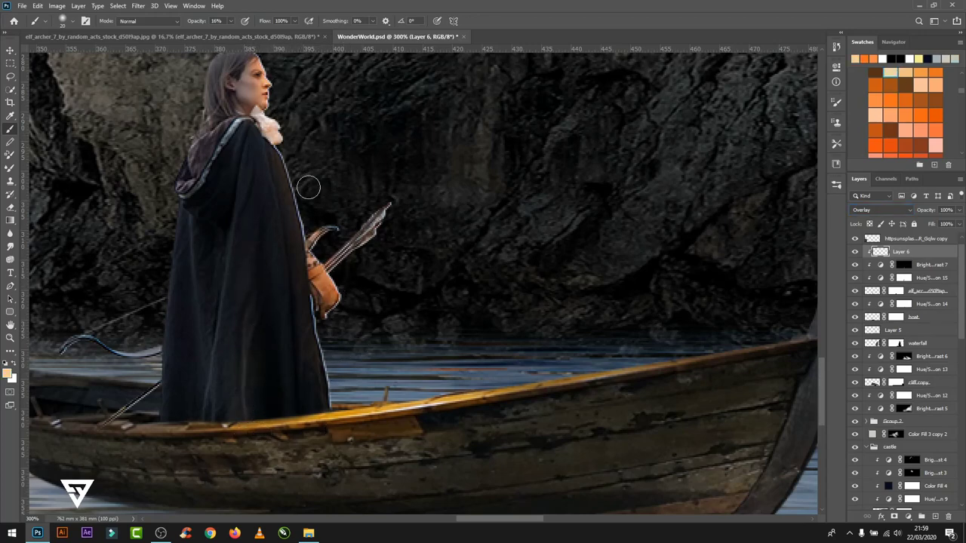
pyautogui.hotkey('ctrl', '-')
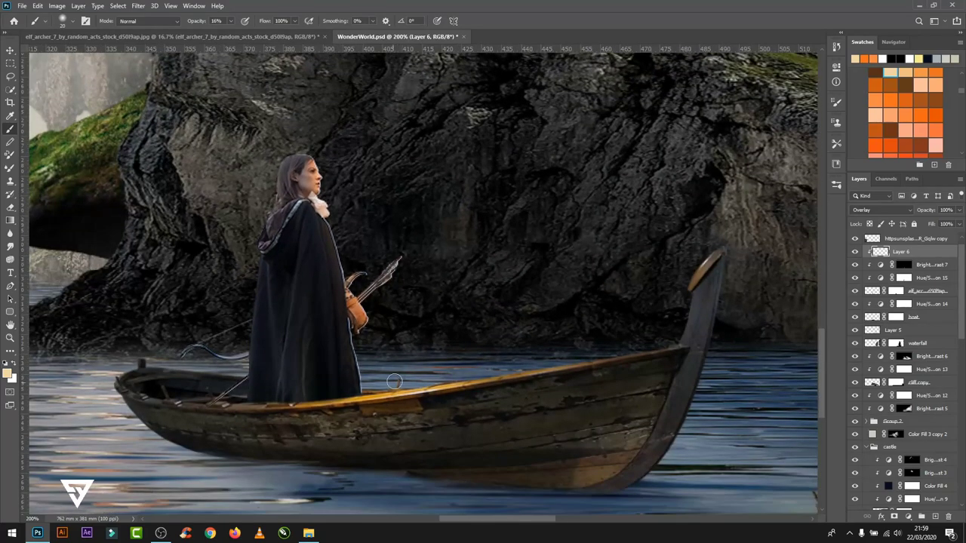
pyautogui.hotkey('alt', 'f')
# - Place the torches image into the composition
pyautogui.press('Down')
pyautogui.press('Down')
pyautogui.press('Down')
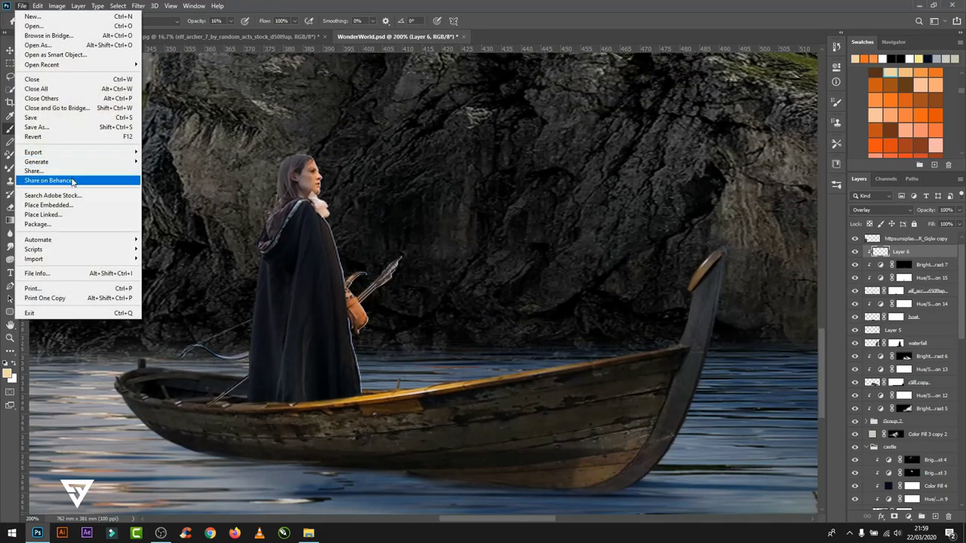
pyautogui.press('Down')
pyautogui.press('Down')
pyautogui.press('Escape')
pyautogui.scroll(-5, 532, 206)
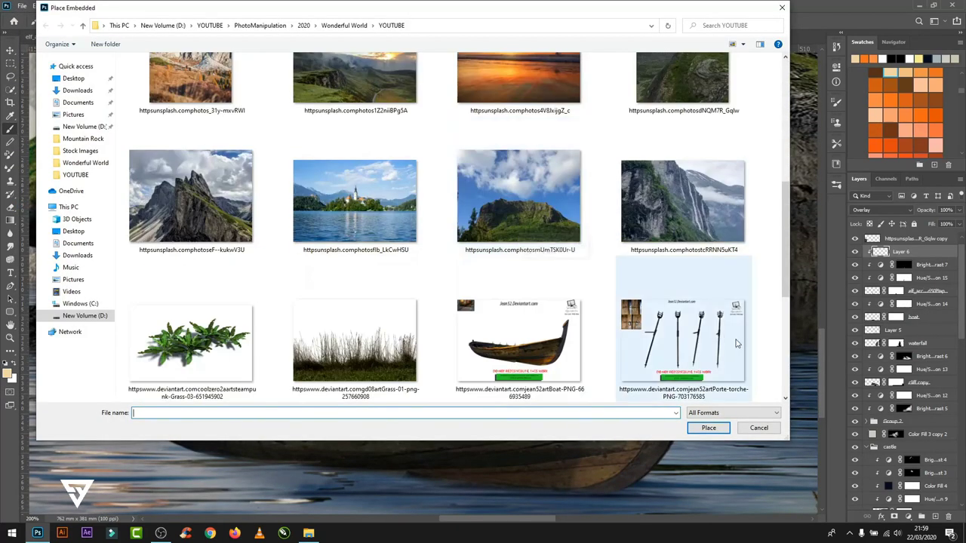
pyautogui.doubleClick(668, 309)
pyautogui.hotkey('ctrl', '-')
pyautogui.hotkey('ctrl', '-')
pyautogui.hotkey('ctrl', '-')
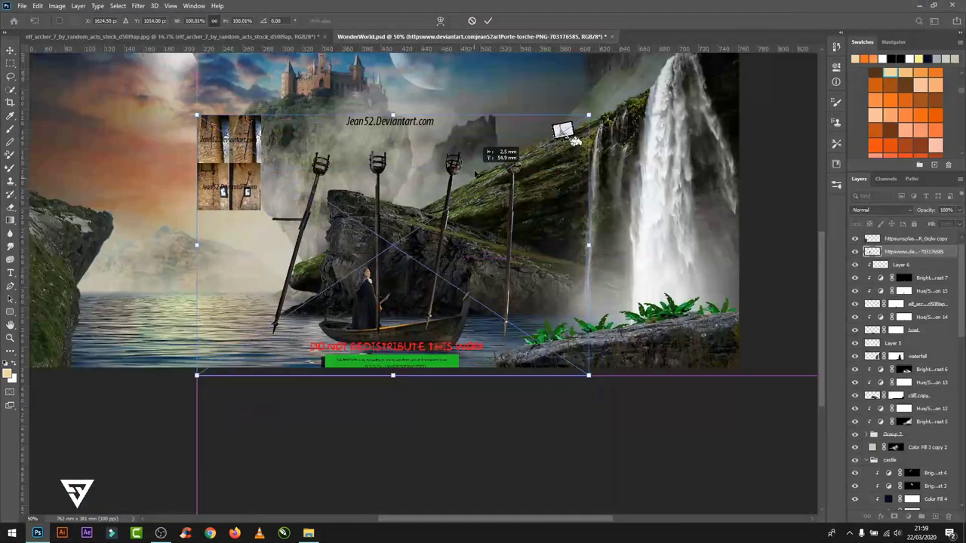
pyautogui.click(487, 21)
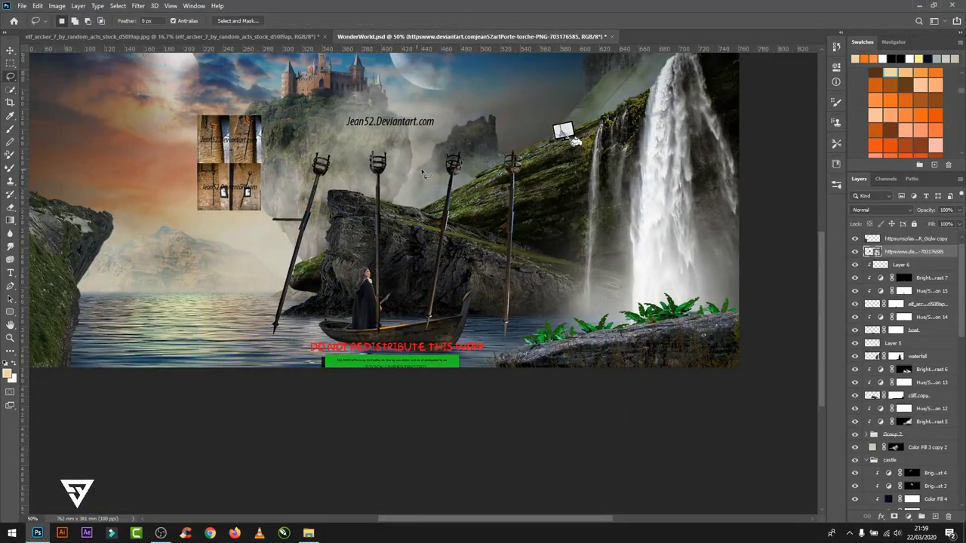
# - Isolate a single torch by rasterizing the layer and deleting everything around it
pyautogui.moveTo(382, 142)
pyautogui.mouseDown()
pyautogui.moveTo(362, 333)
pyautogui.moveTo(413, 155)
pyautogui.mouseUp()
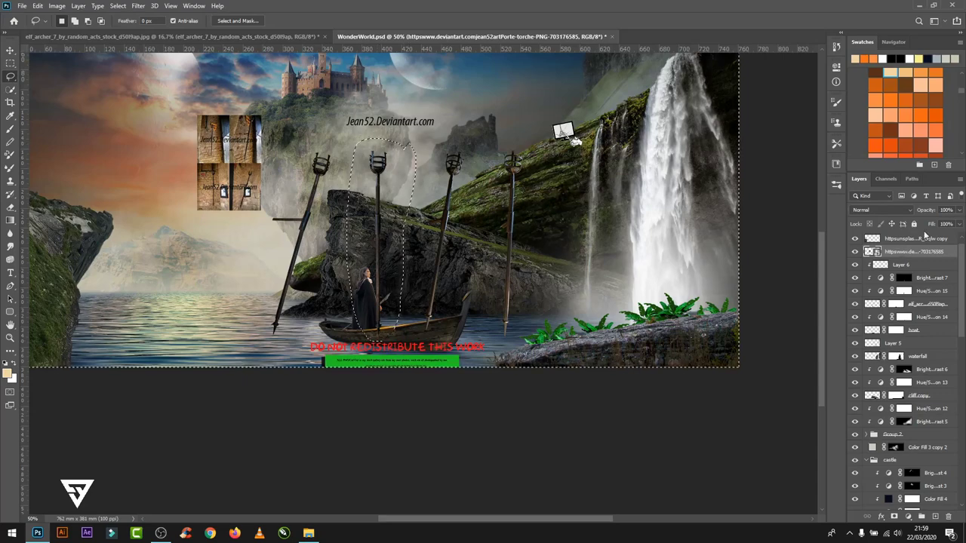
pyautogui.rightClick(900, 250)
pyautogui.click(823, 257)
pyautogui.press('Delete')
pyautogui.hotkey('ctrl', 'd')
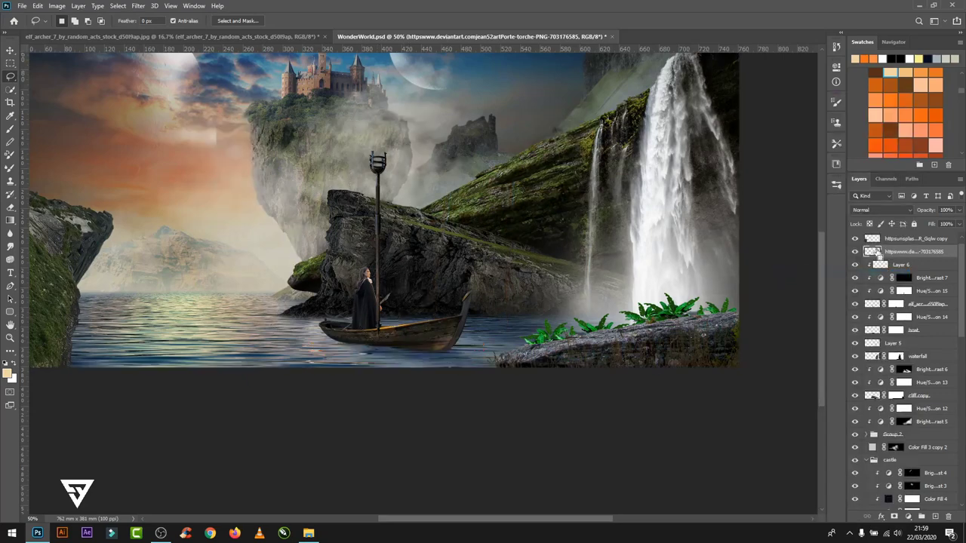
# - Free Transform the torch smaller and upright so it stands inside the boat
pyautogui.hotkey('ctrl', 't')
pyautogui.moveTo(457, 151); pyautogui.dragTo(395, 251)
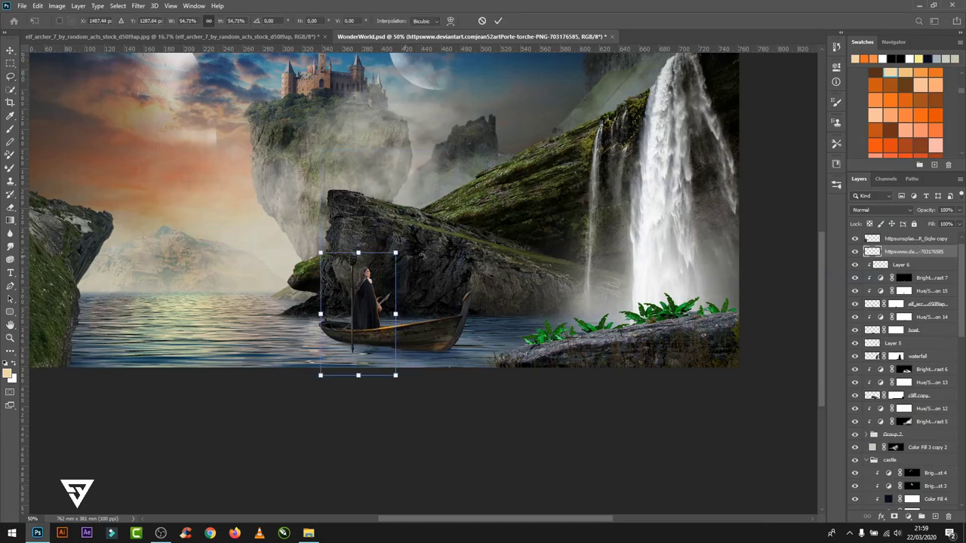
pyautogui.moveTo(483, 211)
pyautogui.mouseDown()
pyautogui.moveTo(499, 228)
pyautogui.moveTo(491, 249)
pyautogui.mouseUp()
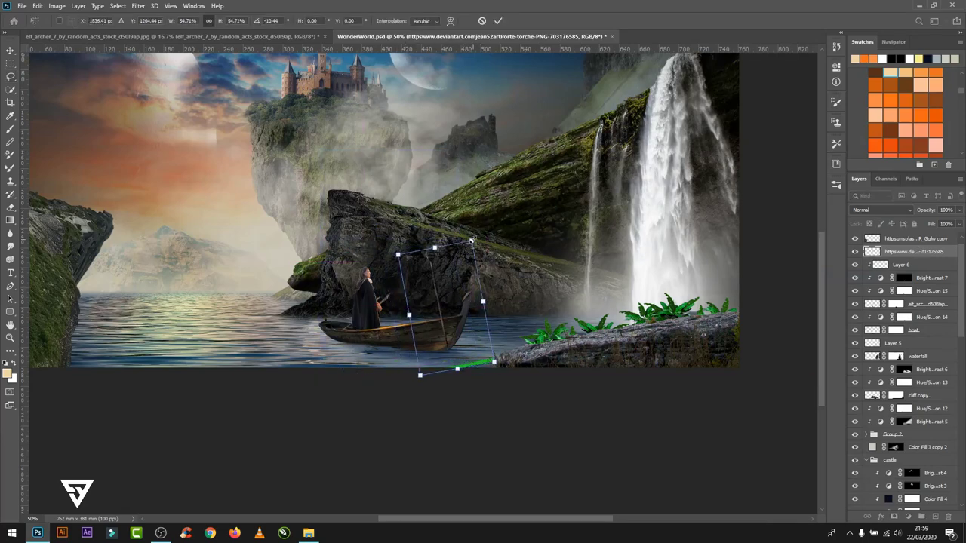
pyautogui.moveTo(396, 257); pyautogui.dragTo(411, 264)
pyautogui.moveTo(465, 299); pyautogui.dragTo(470, 302)
pyautogui.scroll(2, 470, 302)
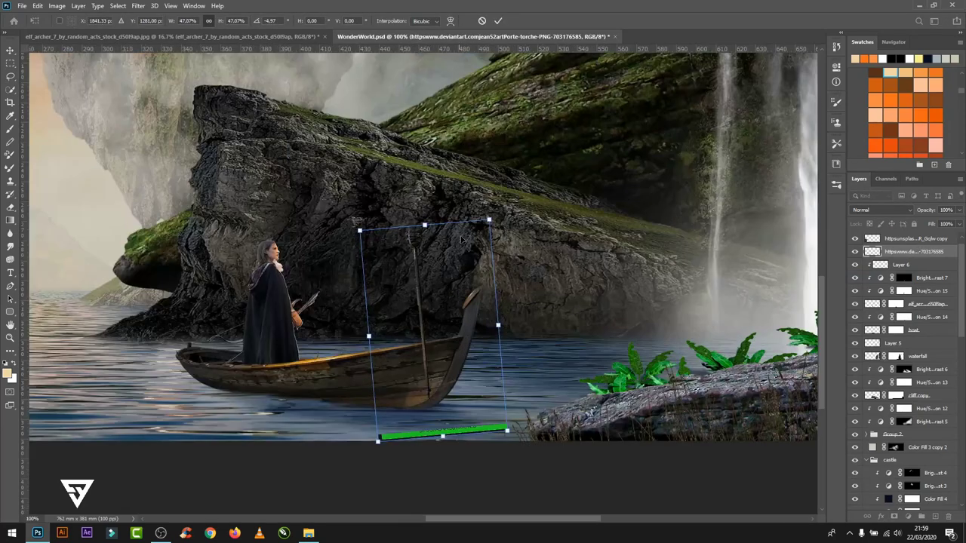
pyautogui.click(499, 21)
# - Lasso the boat hull and delete the torch part overlapping the prow
pyautogui.moveTo(913, 251); pyautogui.dragTo(909, 310)
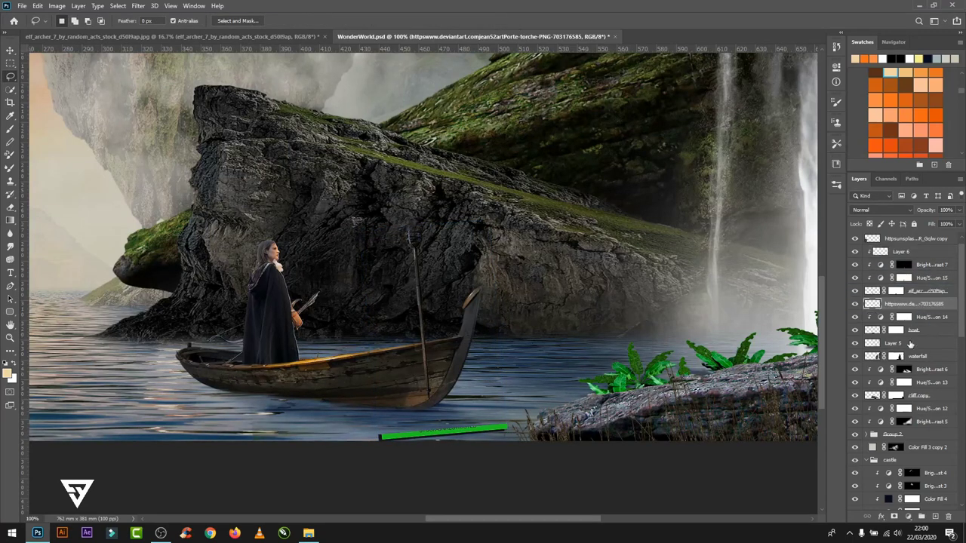
pyautogui.keyDown('ctrl'); pyautogui.click(872, 329); pyautogui.keyUp('ctrl')
pyautogui.press('Delete')
pyautogui.hotkey('ctrl', 'd')
# - Add a layer mask to the torch and fill the hull selection black to hide the pole
pyautogui.click(893, 517)
pyautogui.keyDown('ctrl'); pyautogui.click(872, 332); pyautogui.keyUp('ctrl')
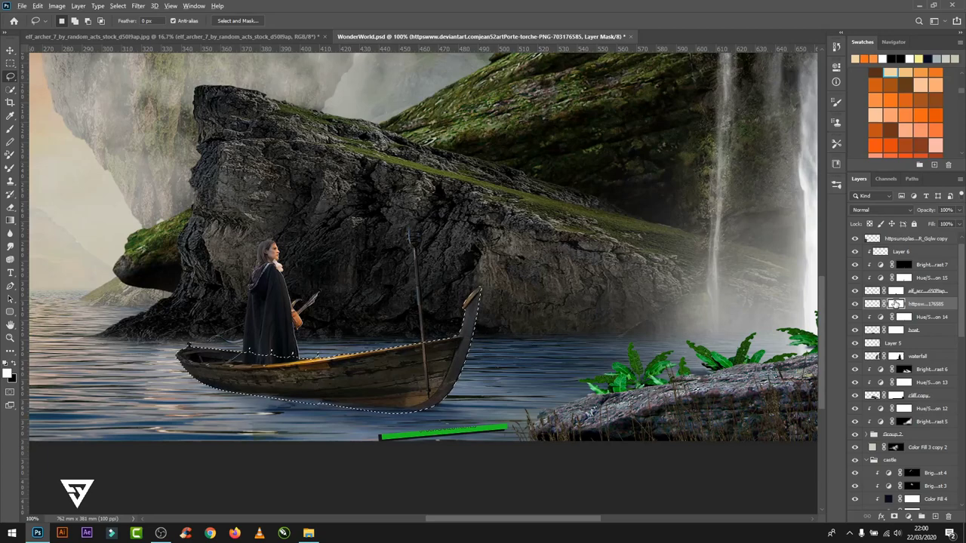
pyautogui.press('Delete')
pyautogui.hotkey('ctrl', 'd')
pyautogui.scroll(5, 455, 240)
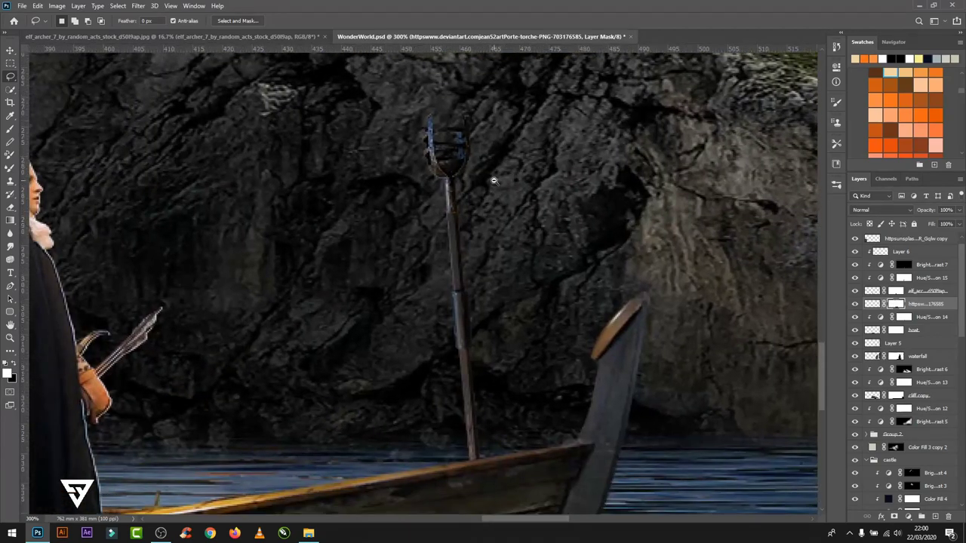
pyautogui.scroll(-2, 496, 181)
pyautogui.click(872, 304)
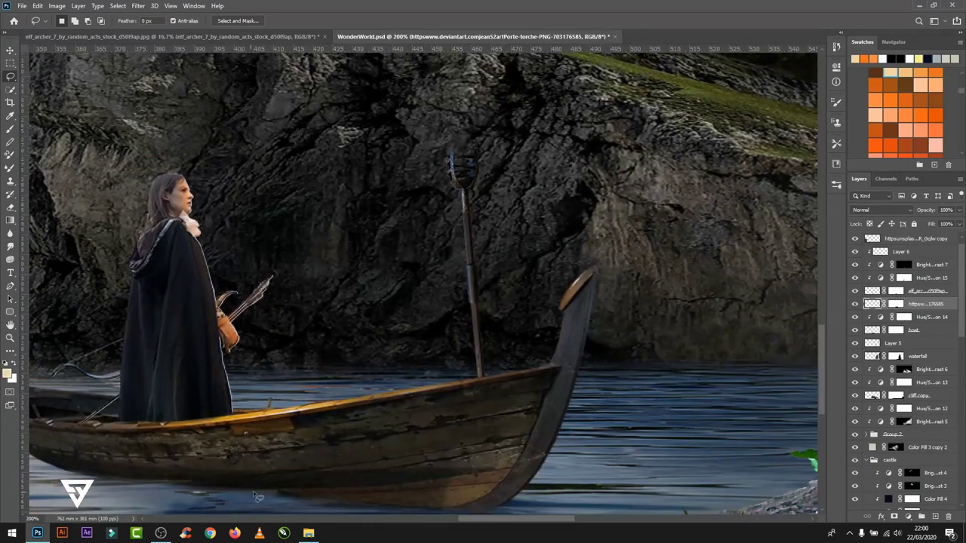
pyautogui.click(20, 6)
pyautogui.click(53, 205)
# - Place the fire image on the torch head and set it to Screen blending
pyautogui.doubleClick(373, 197)
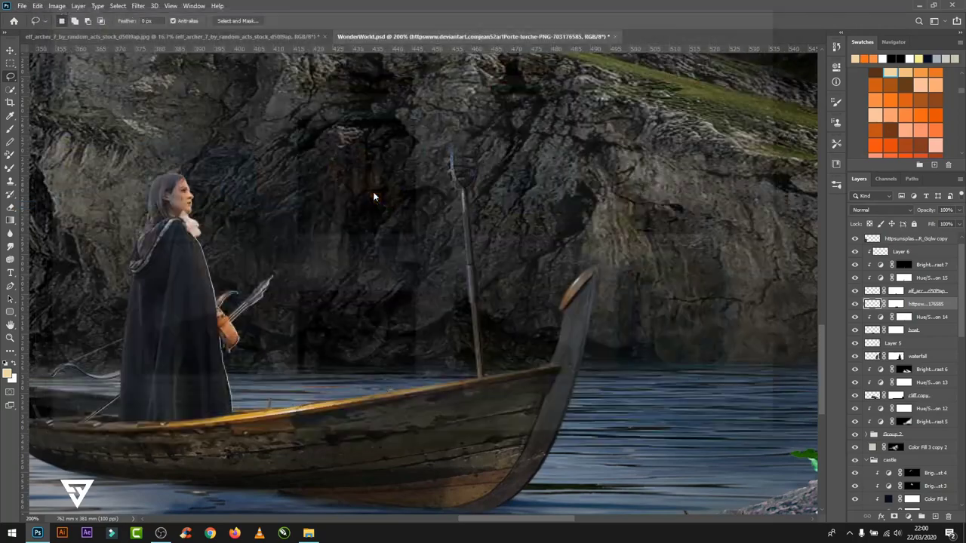
pyautogui.hotkey('ctrl', '0')
pyautogui.moveTo(563, 99); pyautogui.dragTo(403, 256)
pyautogui.moveTo(396, 296); pyautogui.dragTo(470, 177)
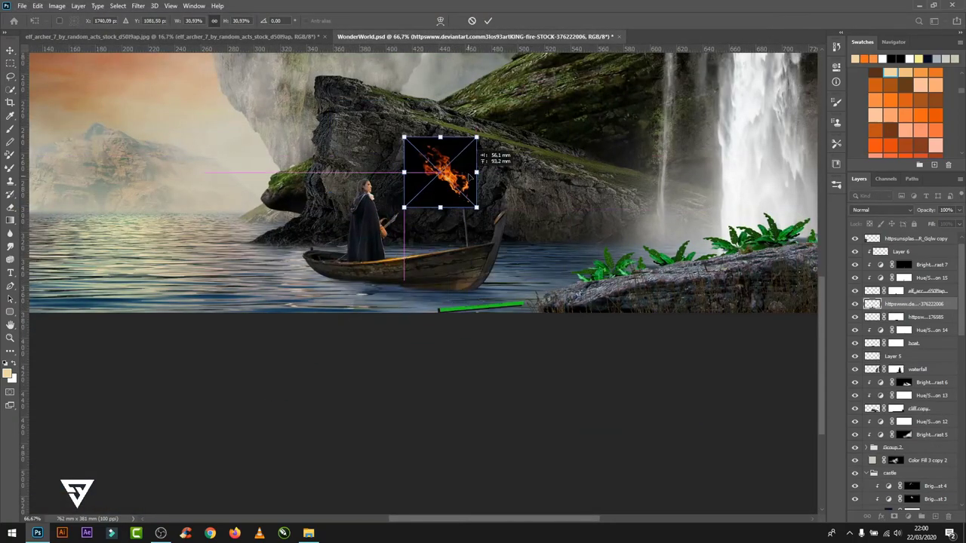
pyautogui.press('Return')
pyautogui.click(882, 210)
pyautogui.click(875, 295)
# - Resize and rotate the fire so it follows the torch's size and angle
pyautogui.scroll(2, 461, 178)
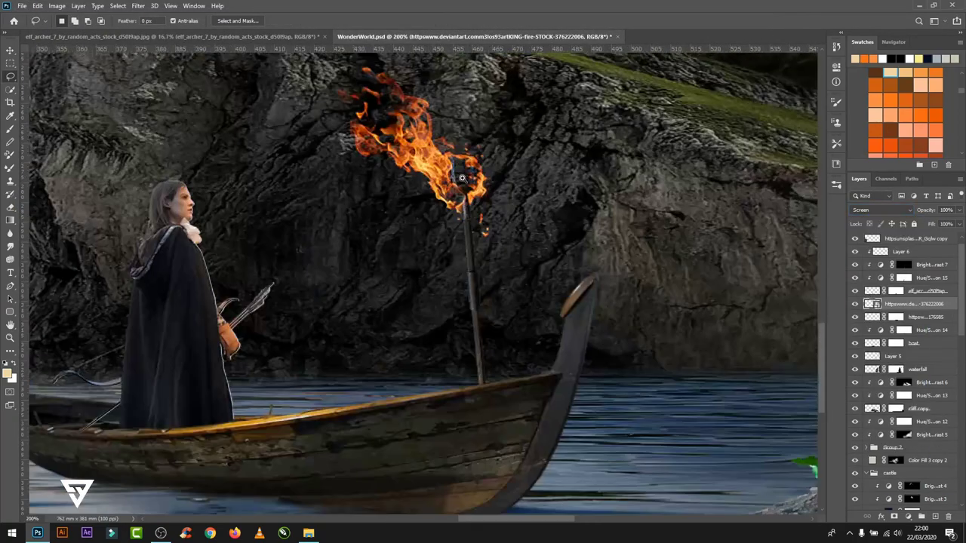
pyautogui.scroll(2, 461, 178)
pyautogui.hotkey('ctrl', 't')
pyautogui.moveTo(500, 190); pyautogui.dragTo(421, 168)
pyautogui.moveTo(354, 234); pyautogui.dragTo(462, 219)
pyautogui.moveTo(520, 121); pyautogui.dragTo(474, 53)
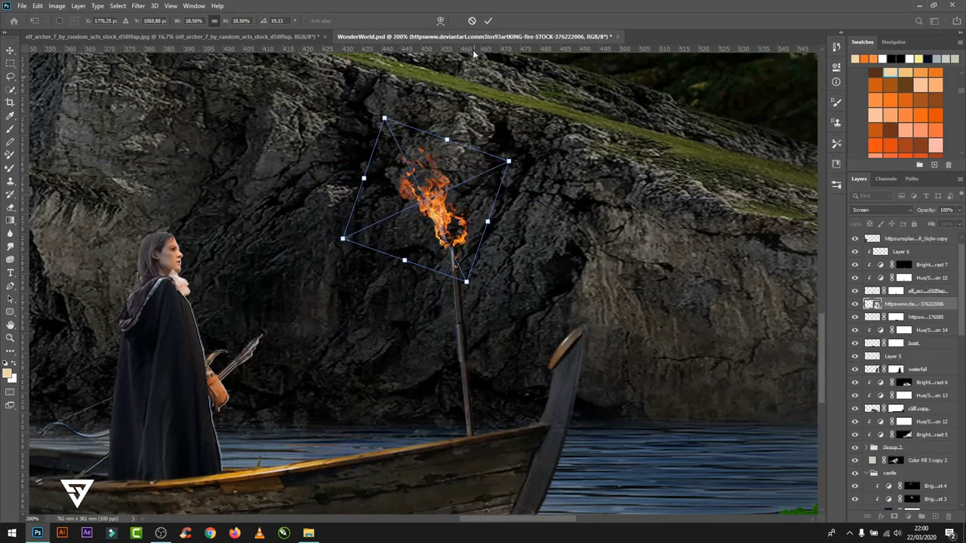
pyautogui.click(487, 20)
pyautogui.hotkey('ctrl', '0')
pyautogui.scroll(5, 325, 249)
# - Rename the layer 'fire', rasterize it, and add an empty Layer 7 above
pyautogui.doubleClick(913, 303)
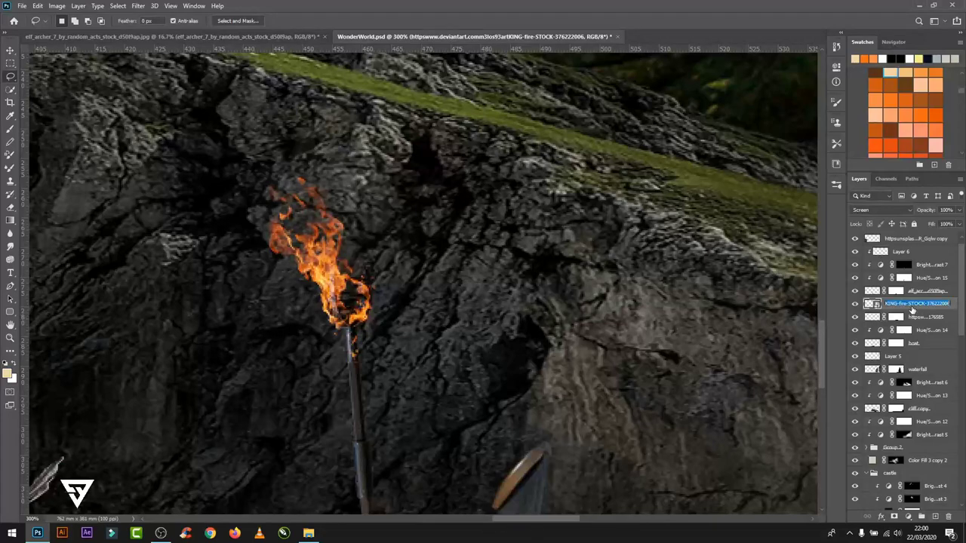
pyautogui.write('fire')
pyautogui.press('Return')
pyautogui.rightClick(906, 303)
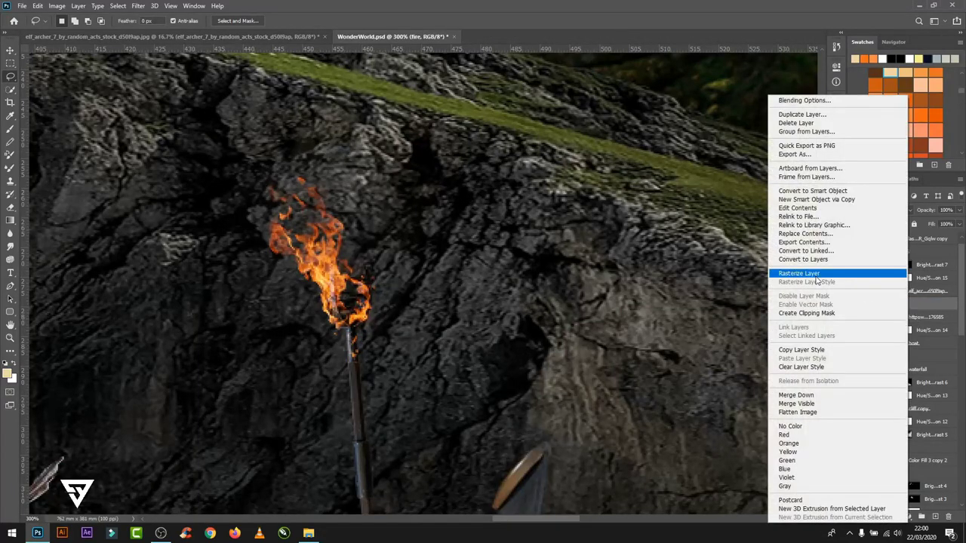
pyautogui.click(830, 273)
pyautogui.hotkey('ctrl', 'j')
pyautogui.hotkey('ctrl', 'z')
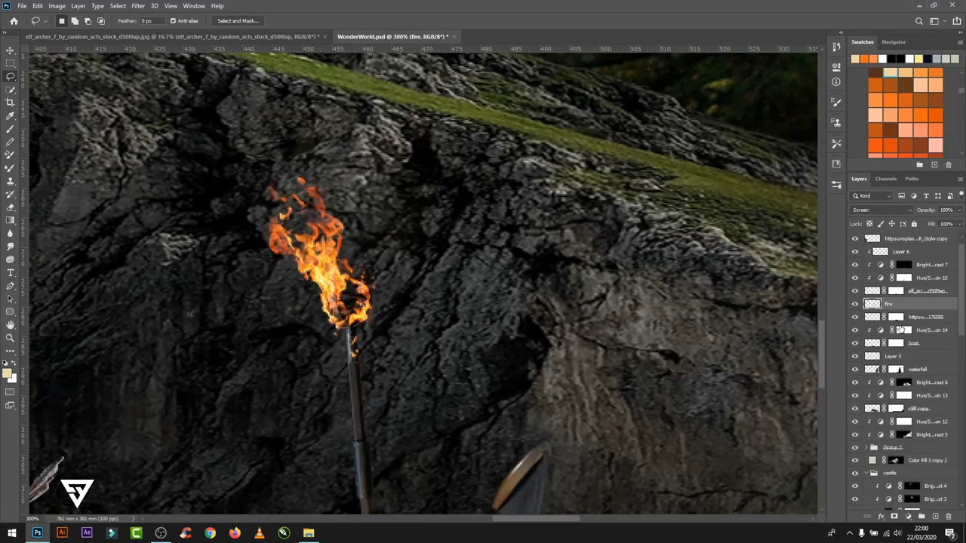
pyautogui.scroll(-3, 324, 249)
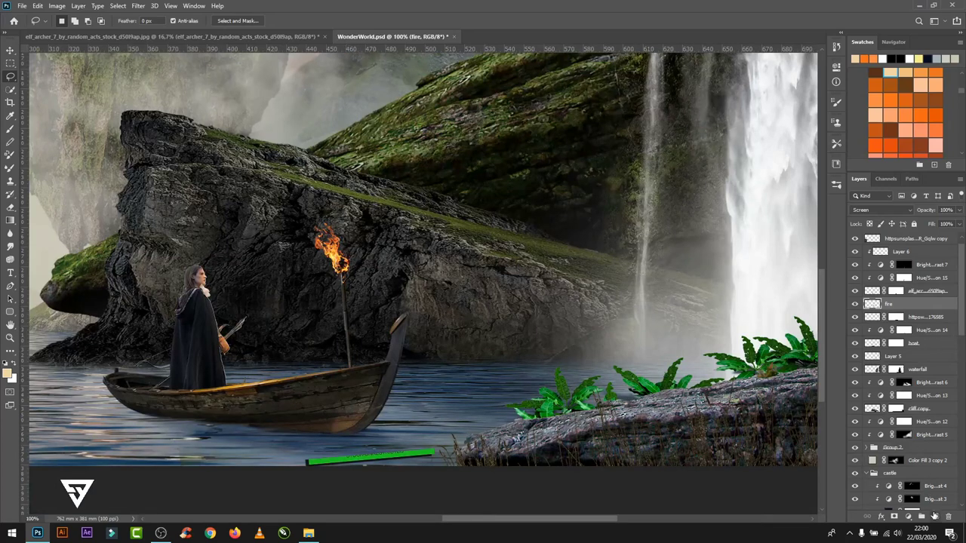
pyautogui.click(934, 515)
# - Set Layer 7 to Screen and brush a soft orange glow over the flame base
pyautogui.press('b')
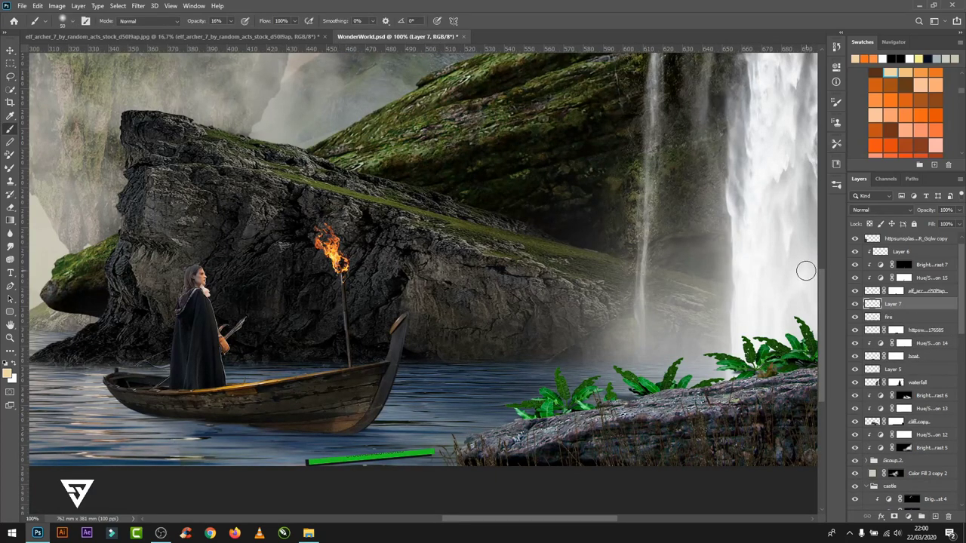
pyautogui.click(881, 209)
pyautogui.click(879, 291)
pyautogui.scroll(1, 381, 244)
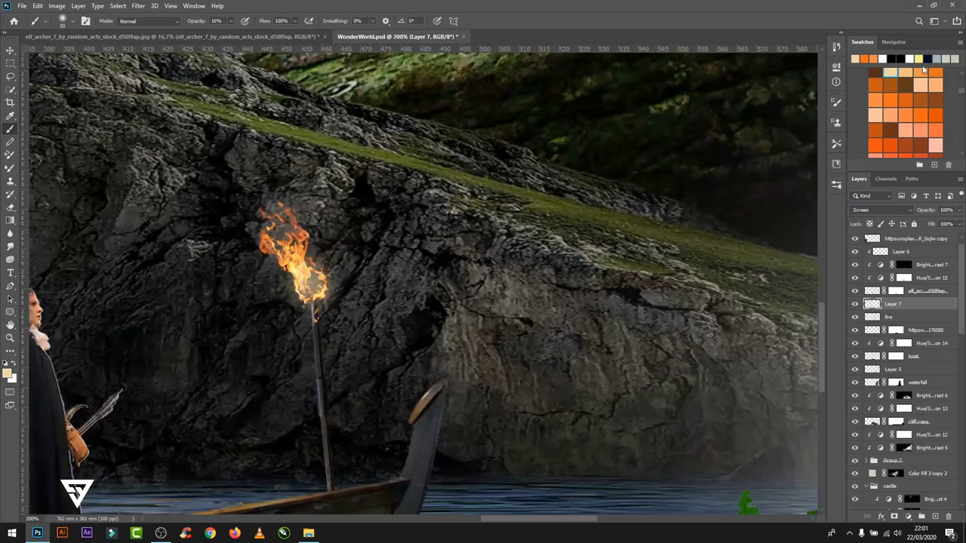
pyautogui.moveTo(292, 264); pyautogui.dragTo(277, 245)
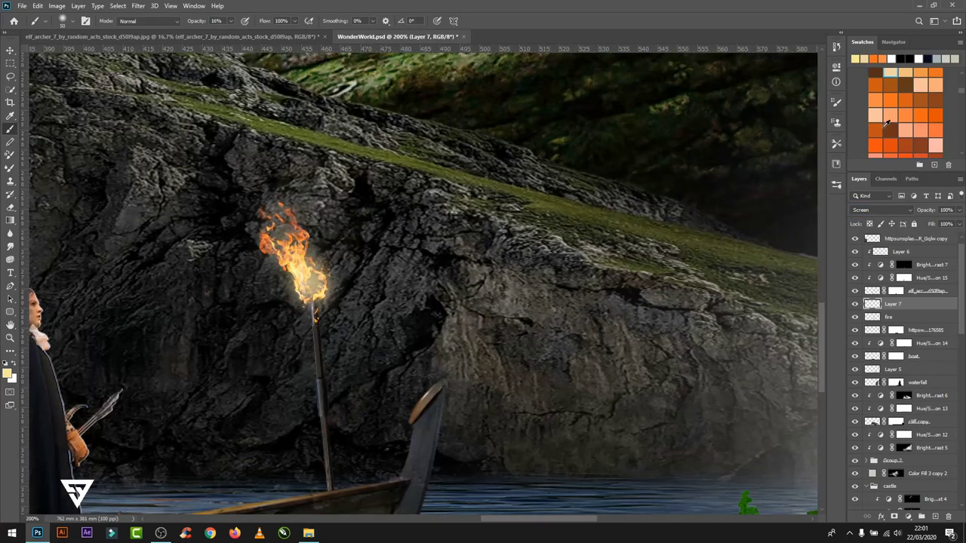
pyautogui.click(928, 71)
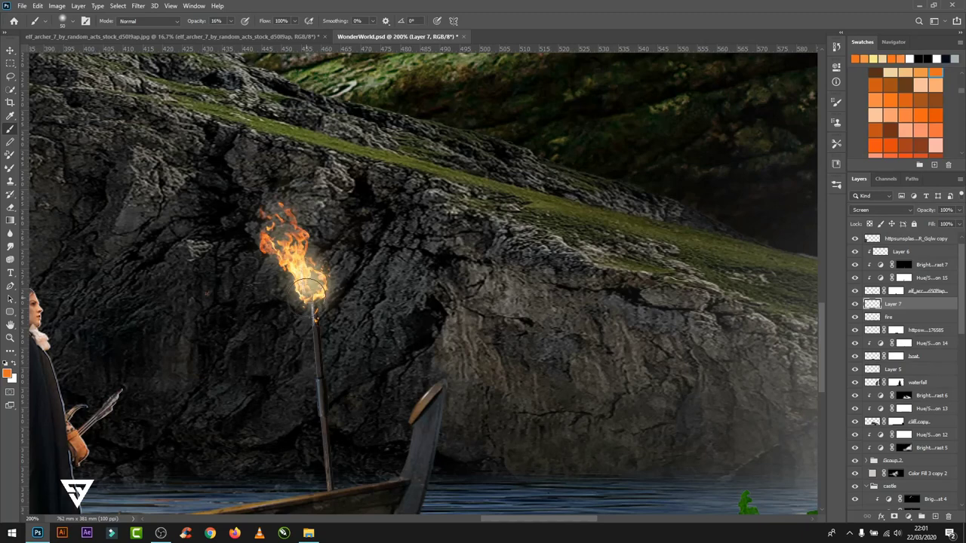
pyautogui.moveTo(309, 287)
pyautogui.mouseDown()
pyautogui.moveTo(312, 301)
pyautogui.moveTo(461, 242)
pyautogui.mouseUp()
pyautogui.press('[')
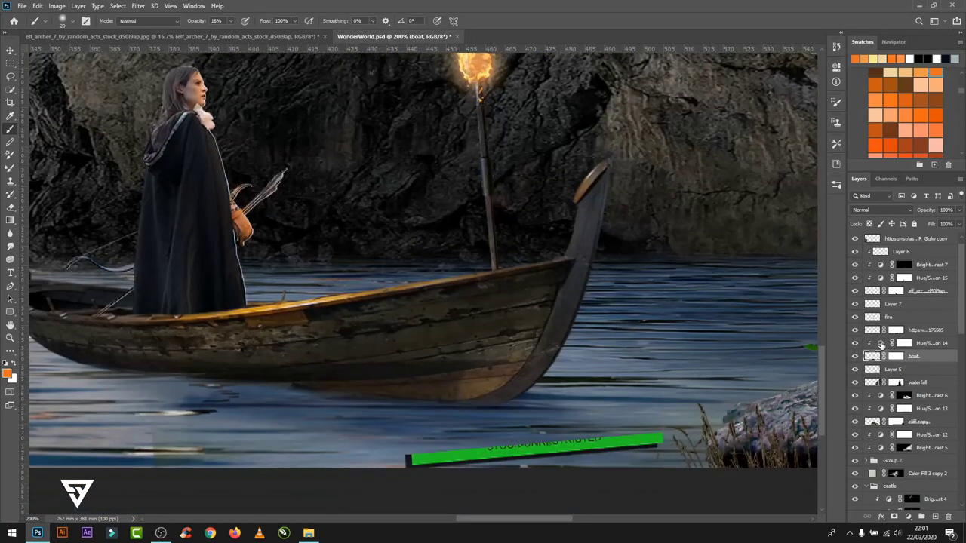
# - Drop Hue/Saturation 14 Lightness to -36 and toggle its visibility to compare the boat
pyautogui.click(903, 343)
pyautogui.moveTo(757, 176); pyautogui.dragTo(752, 179)
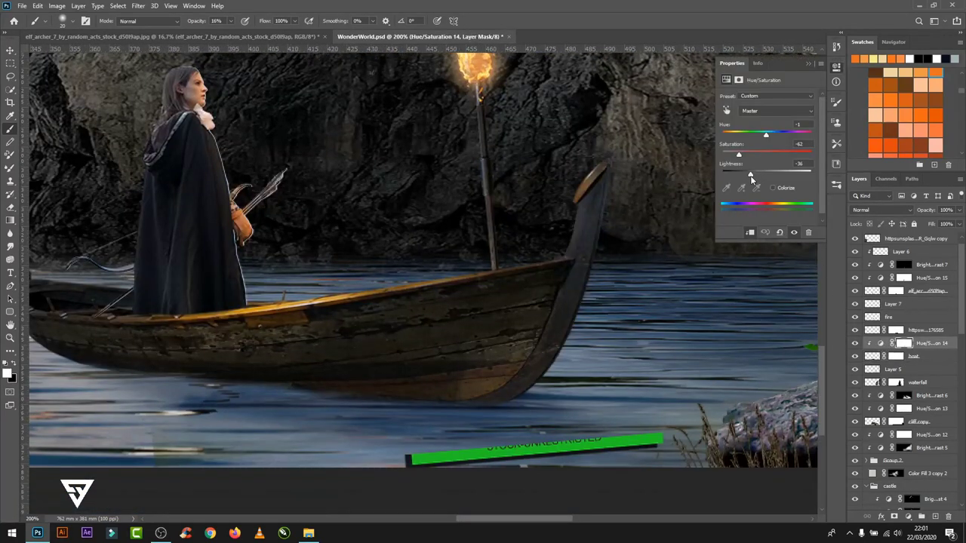
pyautogui.click(808, 68)
pyautogui.hotkey('ctrl', '-')
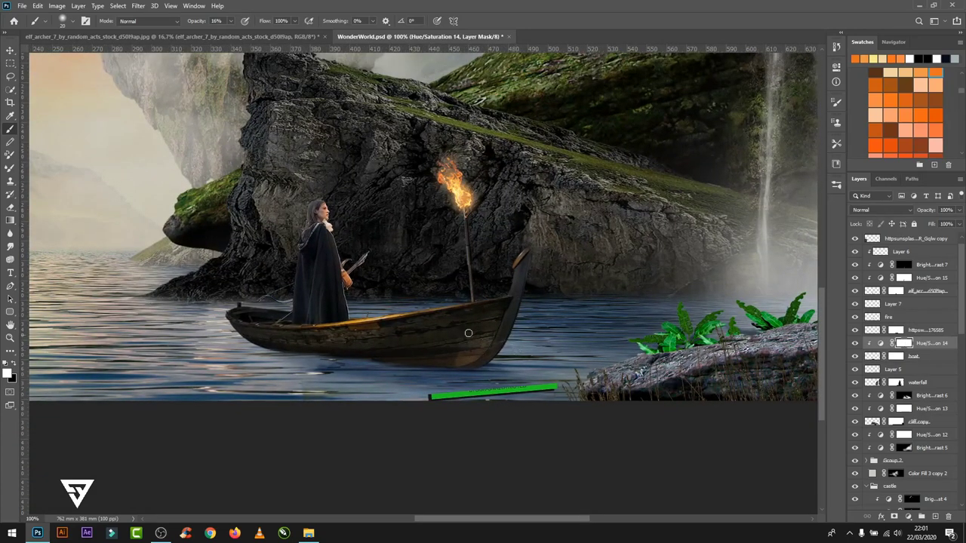
pyautogui.press('x')
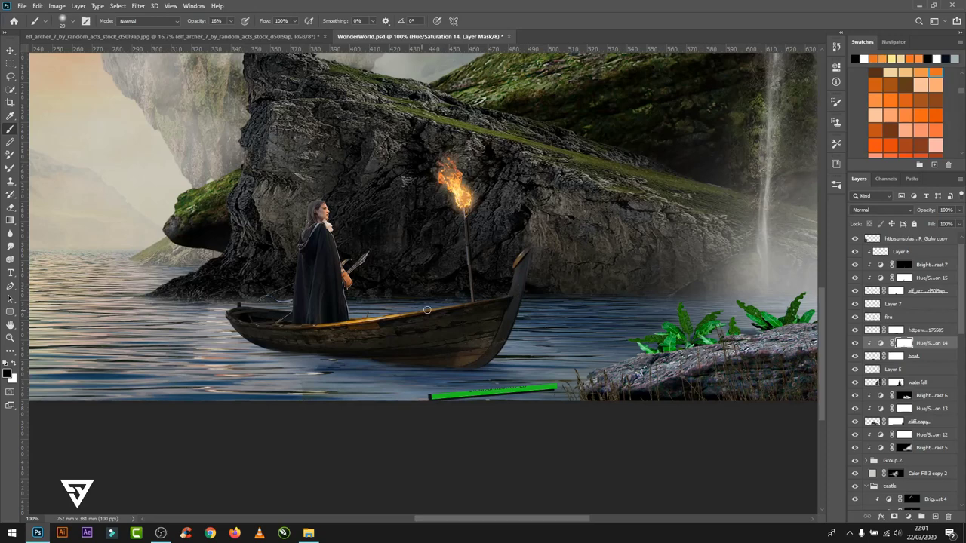
pyautogui.click(855, 344)
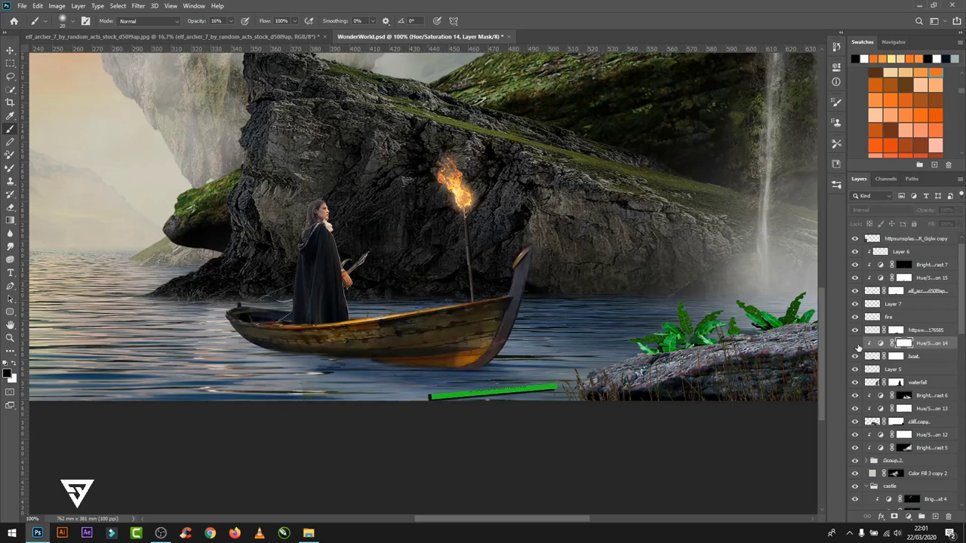
pyautogui.click(855, 344)
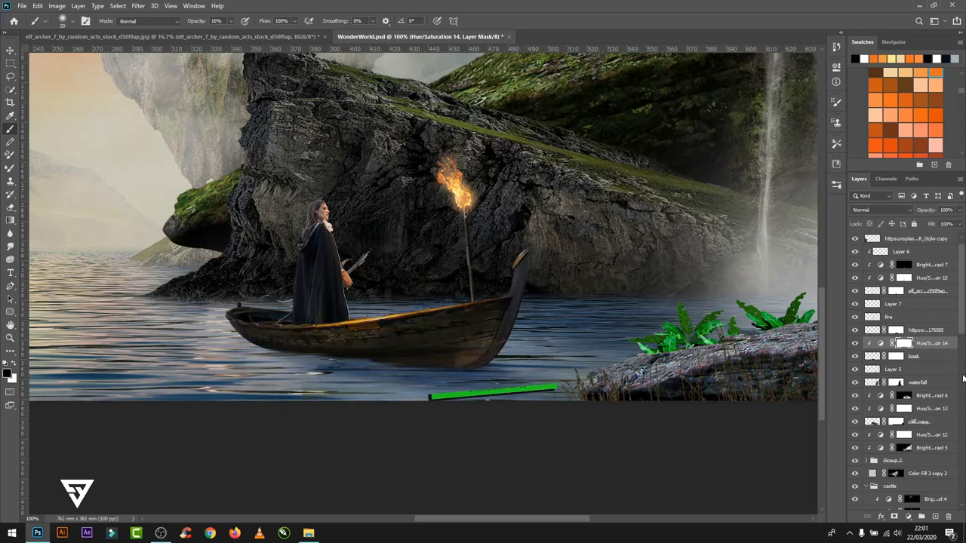
pyautogui.moveTo(962, 304); pyautogui.dragTo(962, 417)
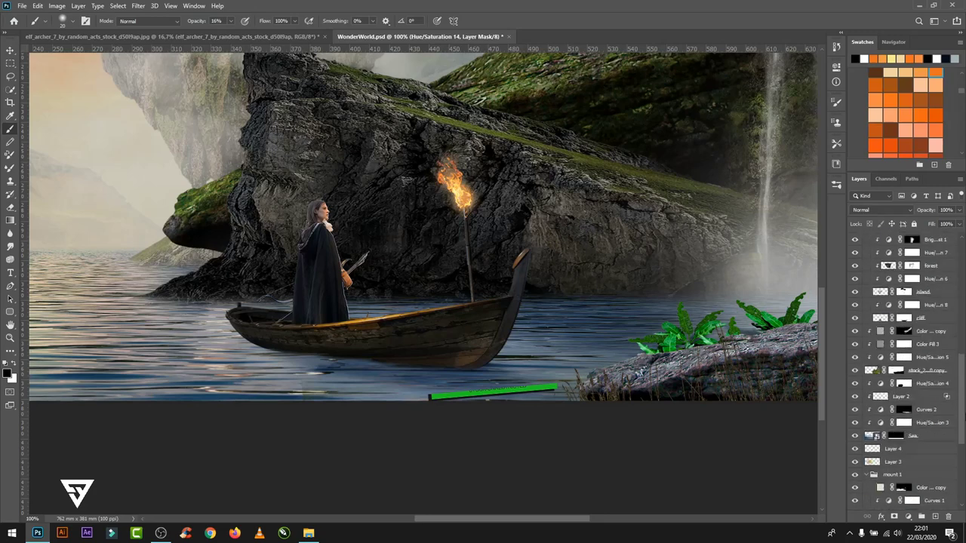
# - On Layer 8, paint pale yellow and orange glow on the water beside the boat
pyautogui.click(898, 381)
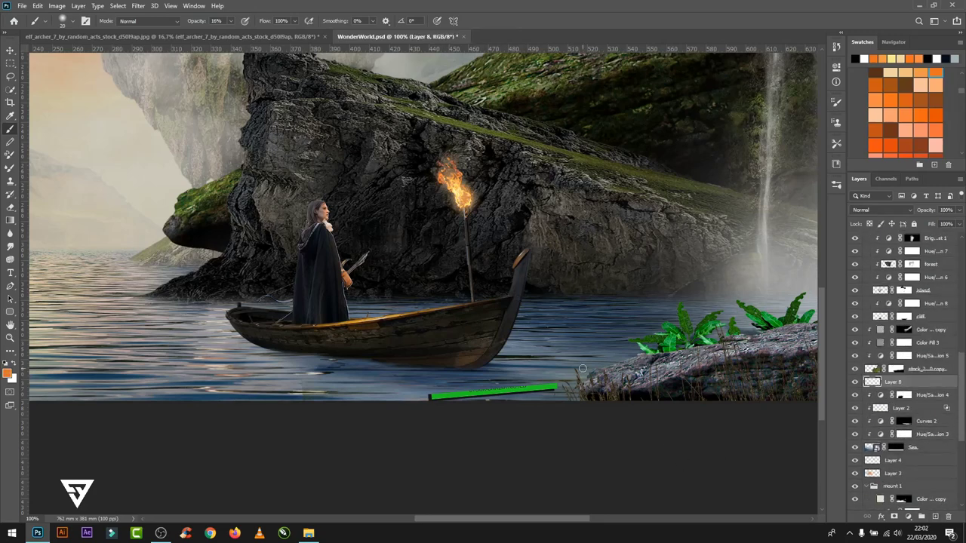
pyautogui.click(877, 84)
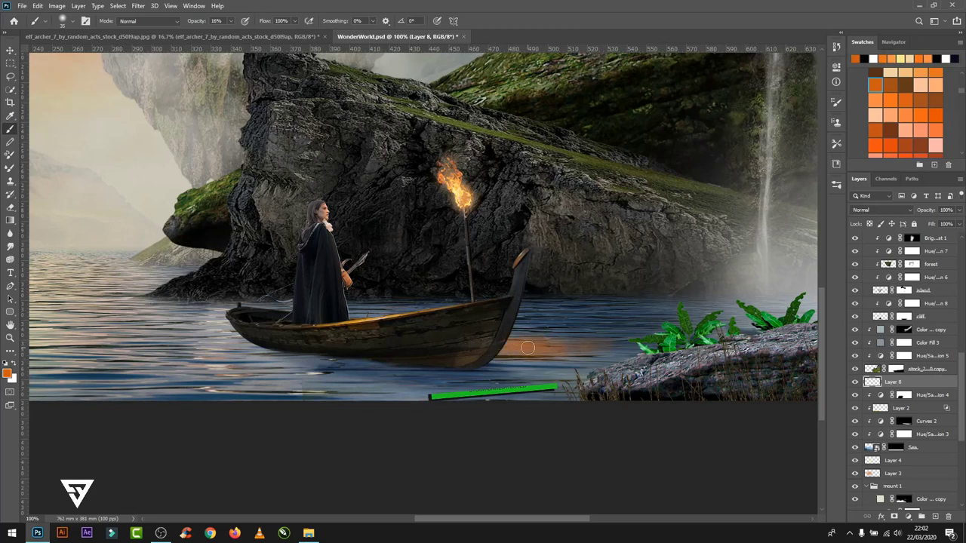
pyautogui.click(875, 99)
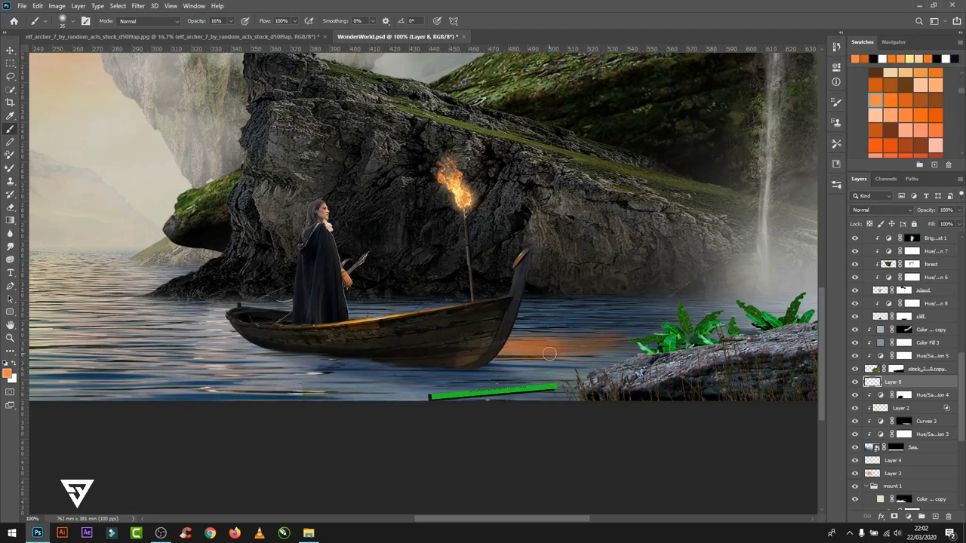
pyautogui.click(917, 57)
pyautogui.moveTo(504, 349); pyautogui.dragTo(567, 352)
pyautogui.click(890, 99)
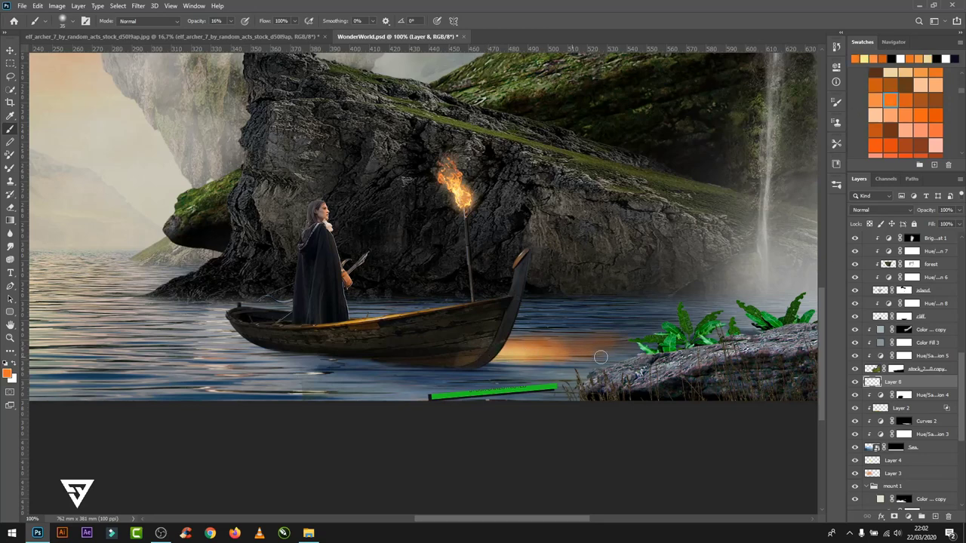
# - Blend Layer 8 in Overlay and add soft light-yellow reflection below the boat
pyautogui.click(902, 209)
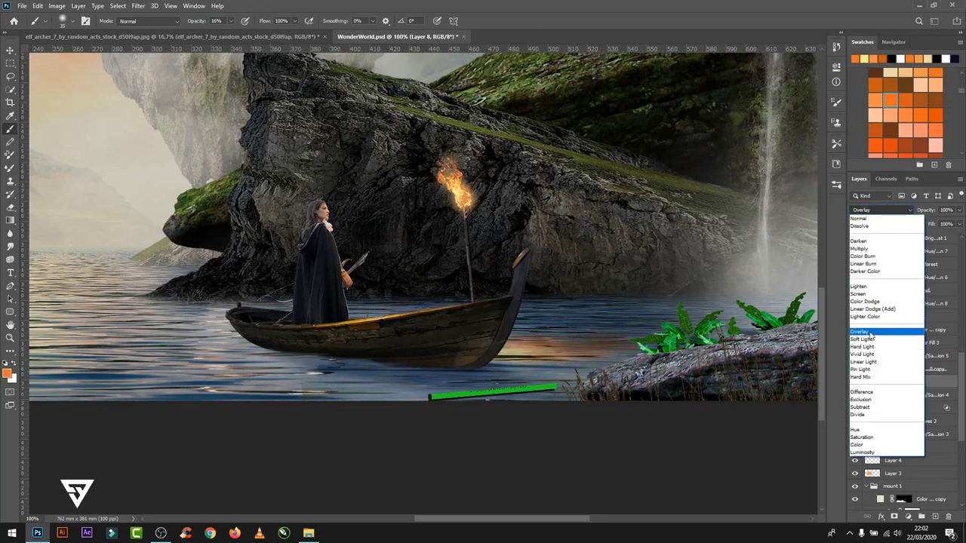
pyautogui.click(871, 332)
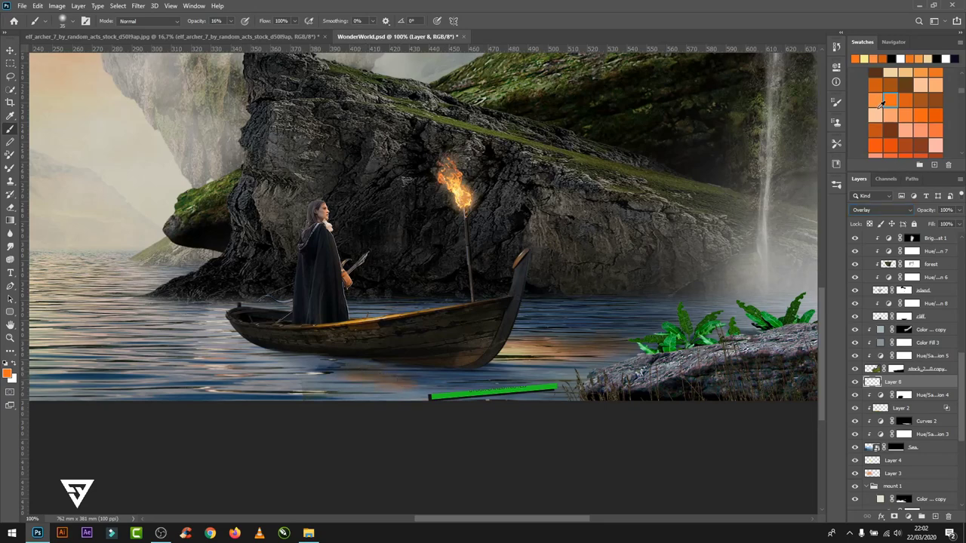
pyautogui.click(864, 59)
pyautogui.moveTo(364, 366); pyautogui.dragTo(411, 394)
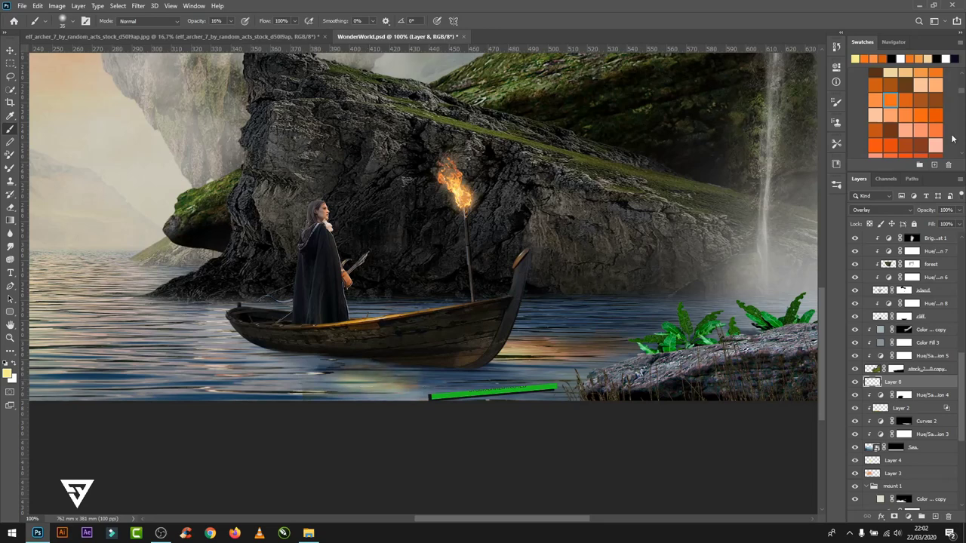
pyautogui.click(876, 100)
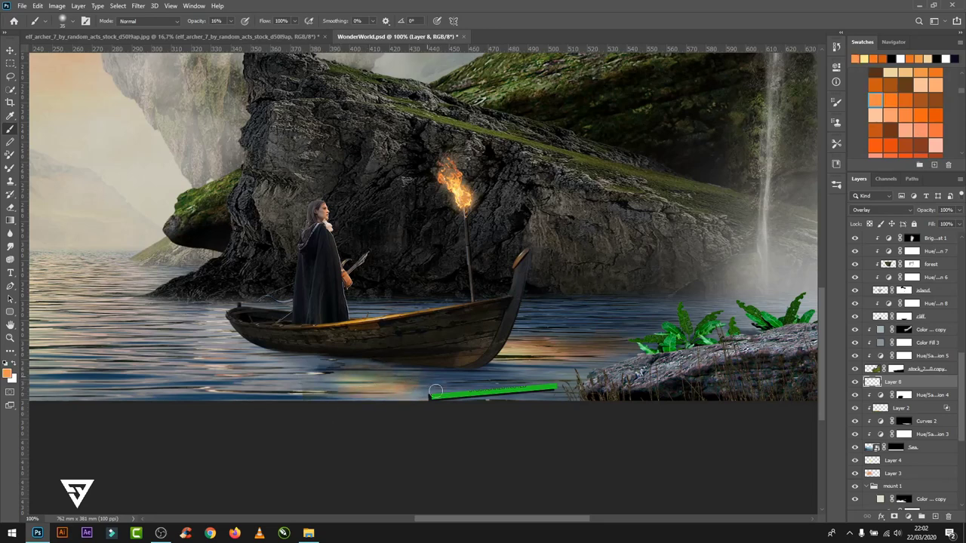
pyautogui.scroll(5, 952, 276)
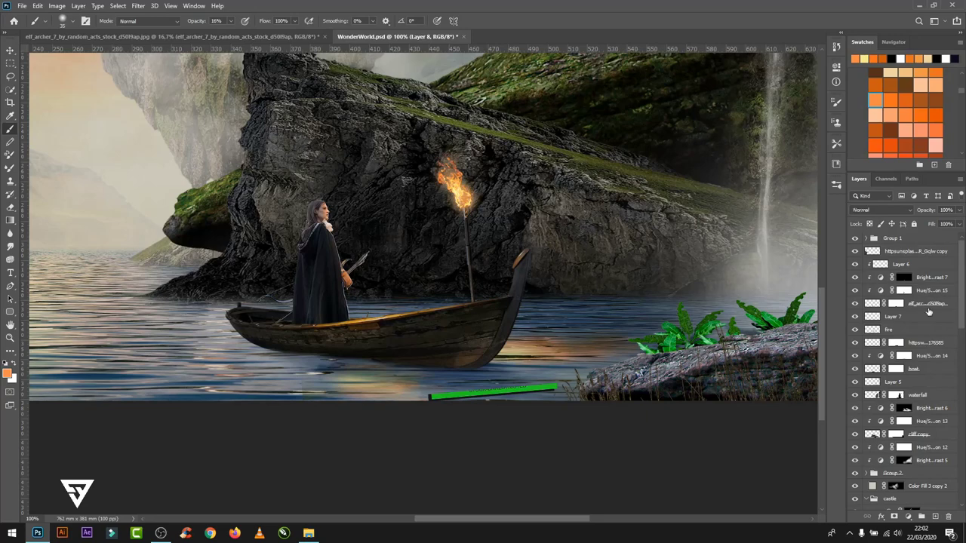
pyautogui.click(929, 305)
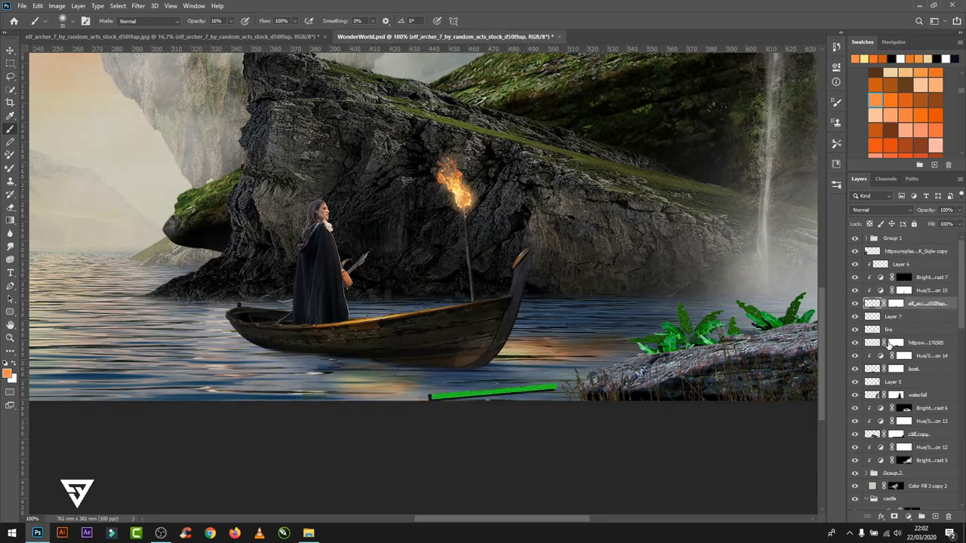
pyautogui.click(896, 342)
pyautogui.press('d')
pyautogui.press('0')
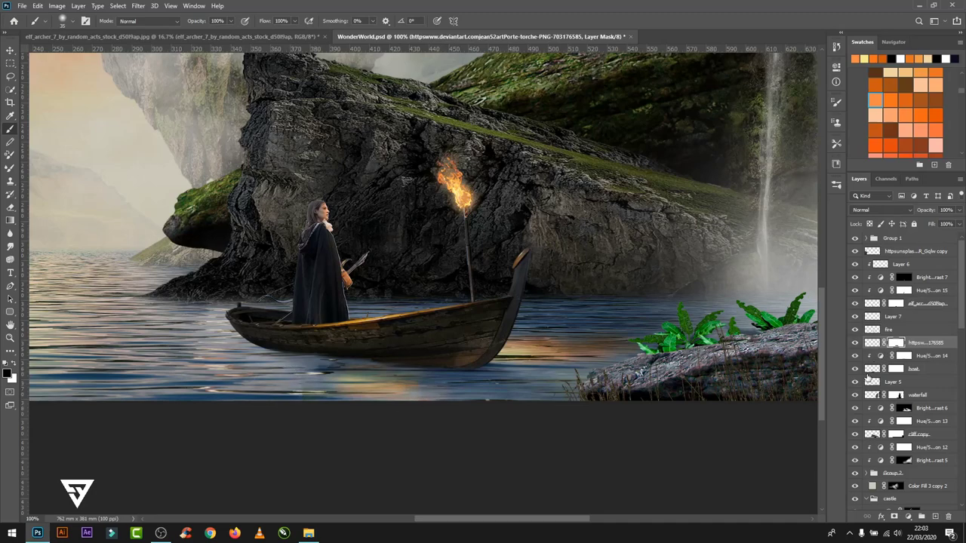
pyautogui.doubleClick(856, 343)
pyautogui.click(856, 368)
pyautogui.hotkey('ctrl', '-')
pyautogui.hotkey('ctrl', '-')
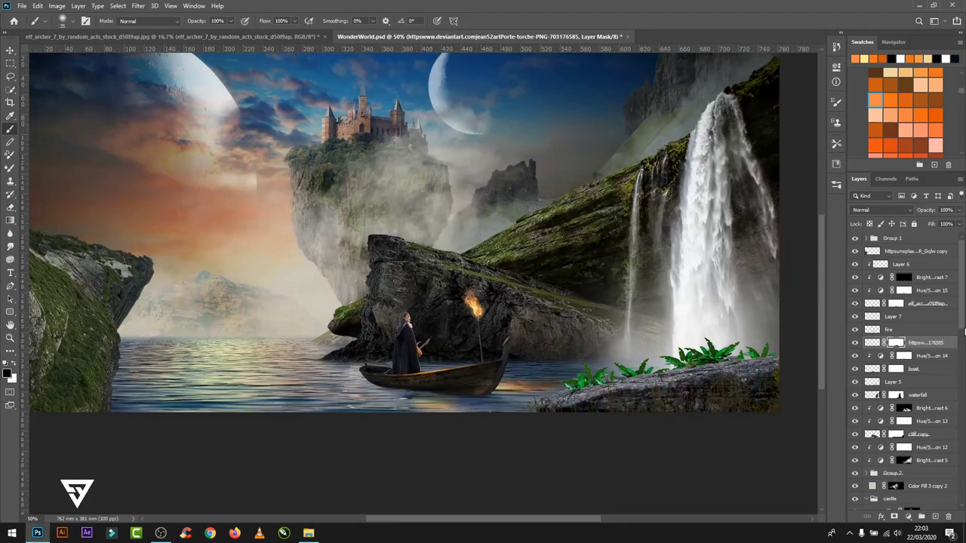
pyautogui.scroll(-3, 964, 332)
pyautogui.click(898, 349)
pyautogui.click(855, 349)
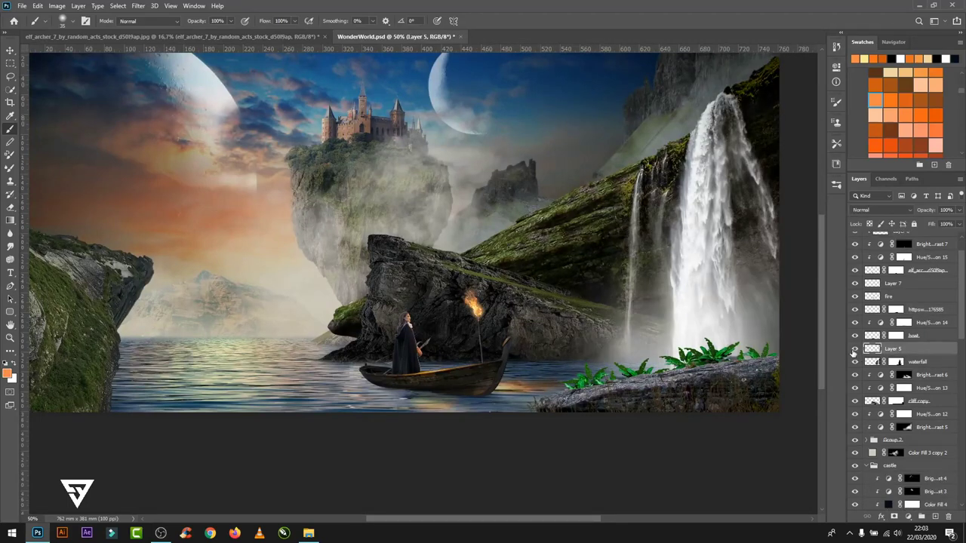
# - Add a pale grey-blue (#bbc2c3) Solid Color fill and invert its mask to hide it
pyautogui.click(909, 517)
pyautogui.click(895, 345)
pyautogui.moveTo(711, 406); pyautogui.dragTo(711, 348)
pyautogui.click(570, 319)
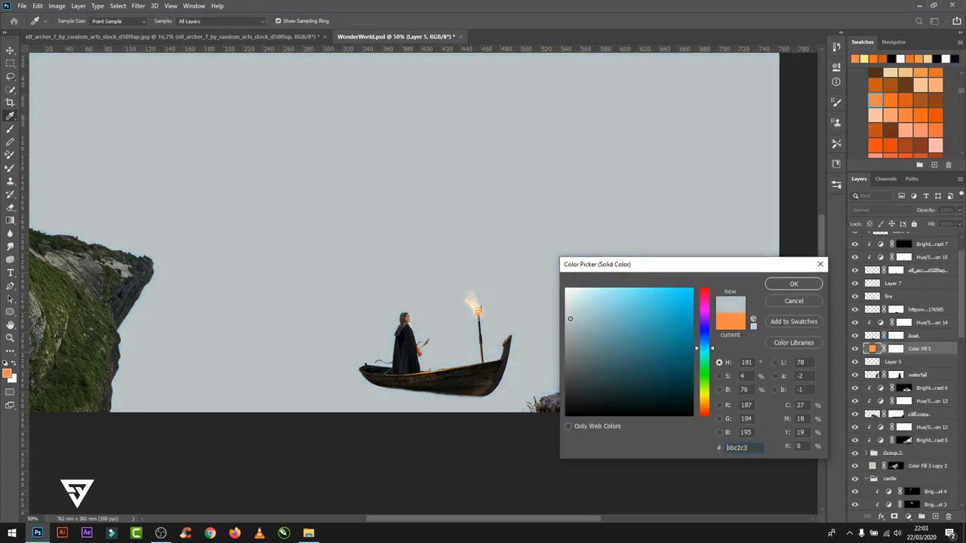
pyautogui.click(790, 284)
pyautogui.press('b')
pyautogui.click(895, 348)
pyautogui.hotkey('ctrl', 'i')
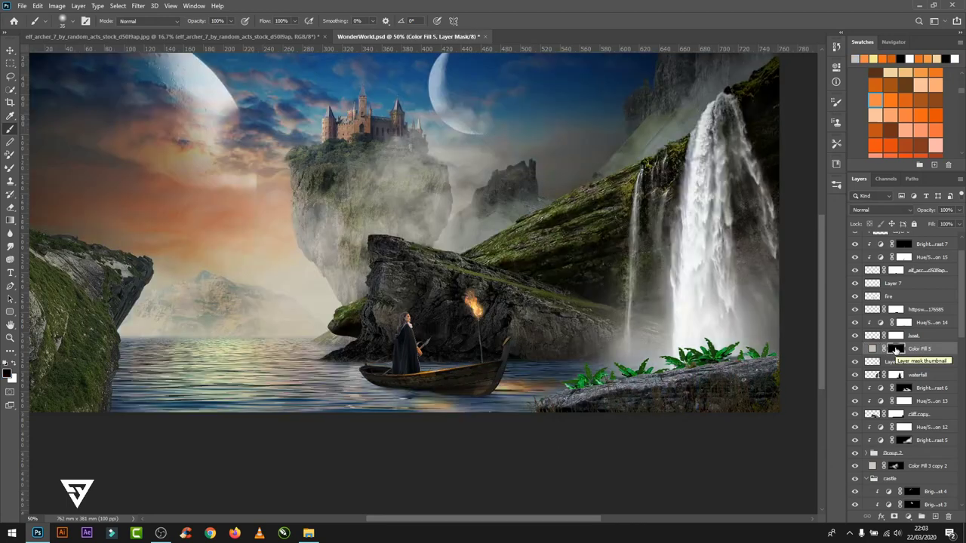
# - Paint white mist at the waterfall base and rocks with a 250 px soft brush at 17% opacity
pyautogui.click(836, 184)
pyautogui.click(778, 220)
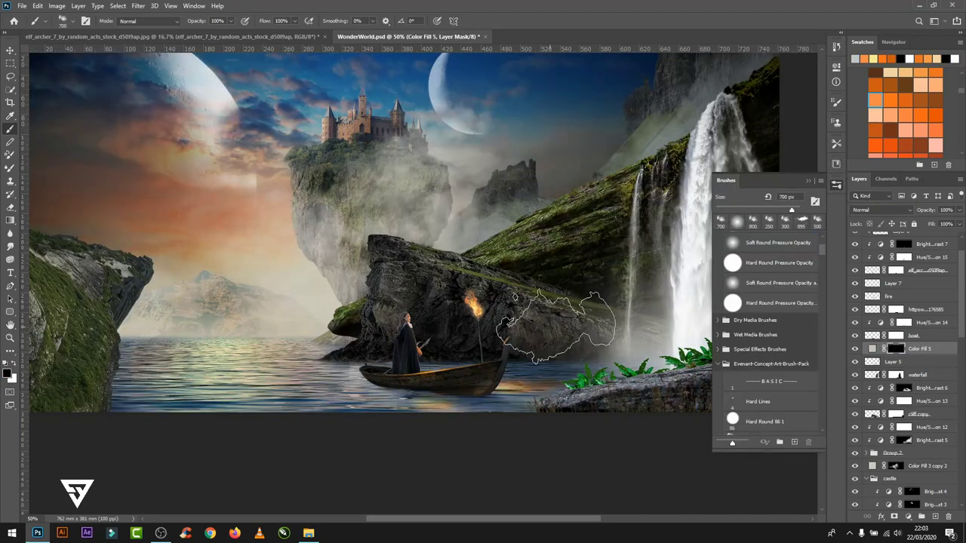
pyautogui.press('x')
pyautogui.press('Return')
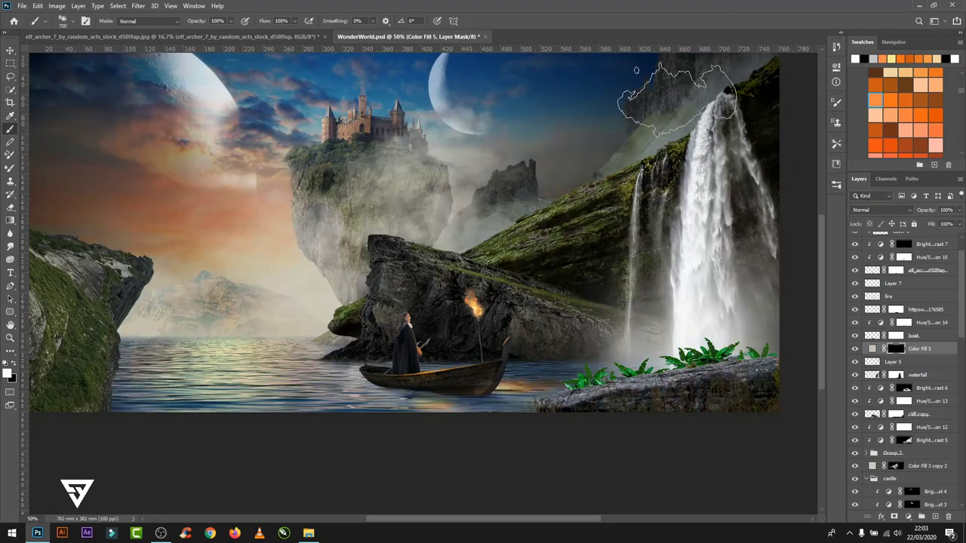
pyautogui.press('1')
pyautogui.press('7')
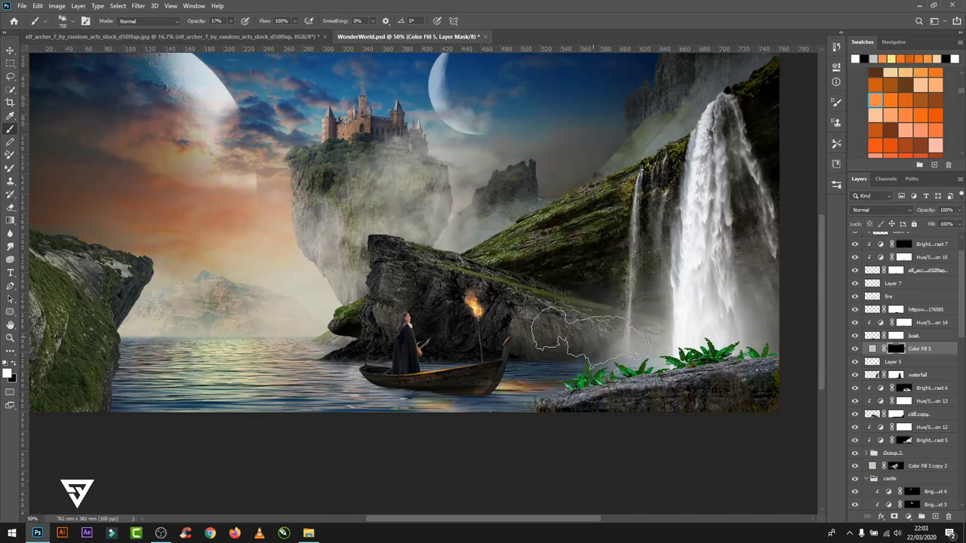
pyautogui.press('[')
pyautogui.press('[')
pyautogui.press('[')
pyautogui.moveTo(655, 306); pyautogui.dragTo(329, 332)
# - Paint mist over the mossy slope with the Clouds 3 brush, shrinking it to 150 px
pyautogui.click(835, 185)
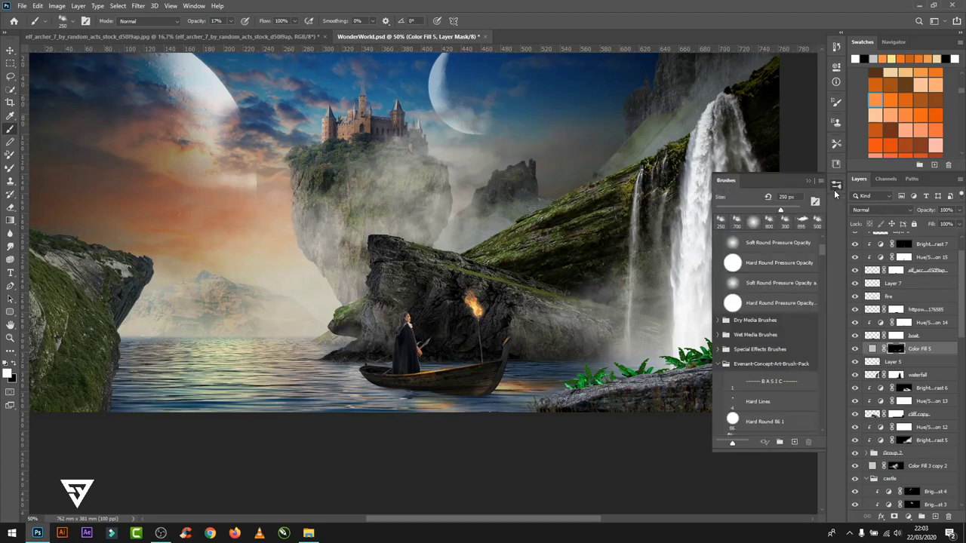
pyautogui.scroll(-5, 766, 340)
pyautogui.click(766, 424)
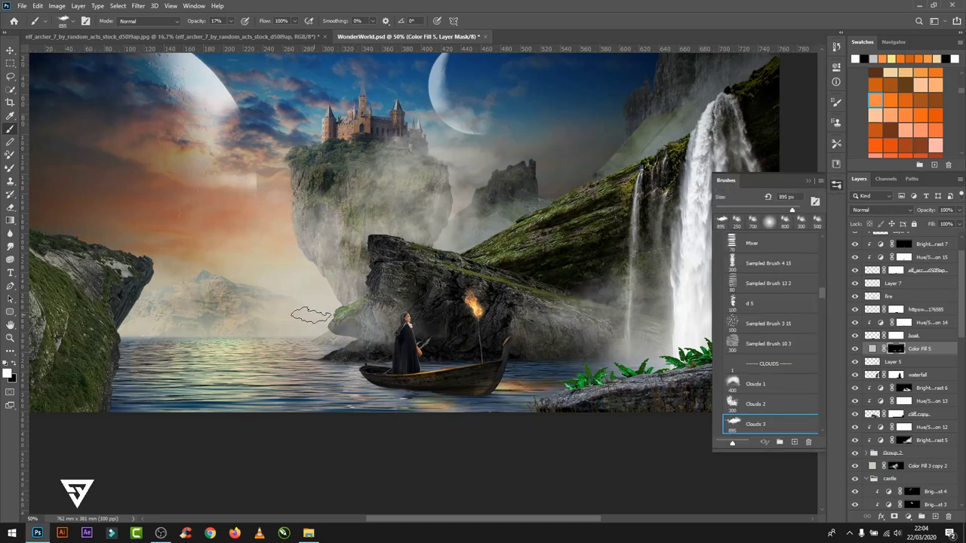
pyautogui.moveTo(550, 264); pyautogui.dragTo(649, 242)
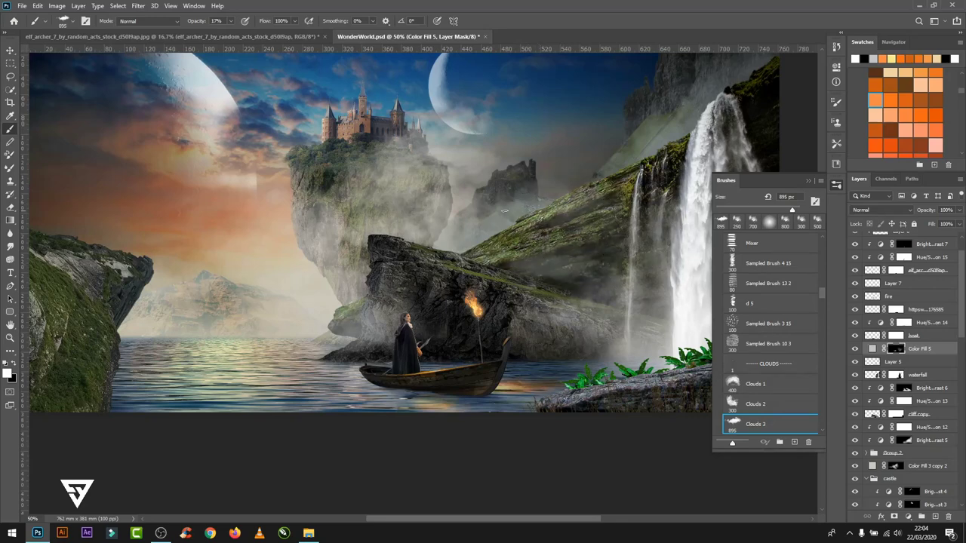
pyautogui.press('[')
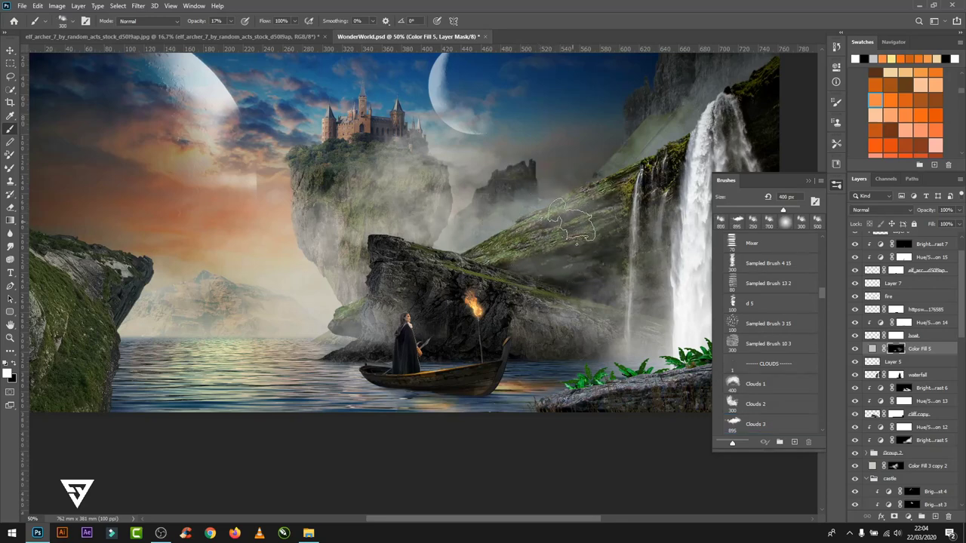
pyautogui.press('[')
pyautogui.press('[')
pyautogui.press('[')
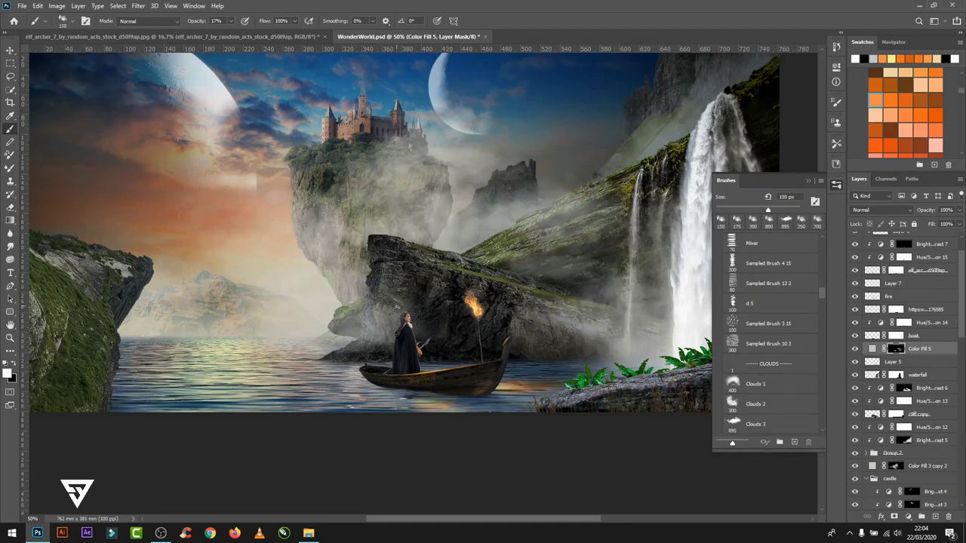
pyautogui.click(809, 181)
# - Lower the mist layer to 70% opacity and add fog around the figure's head
pyautogui.click(958, 210)
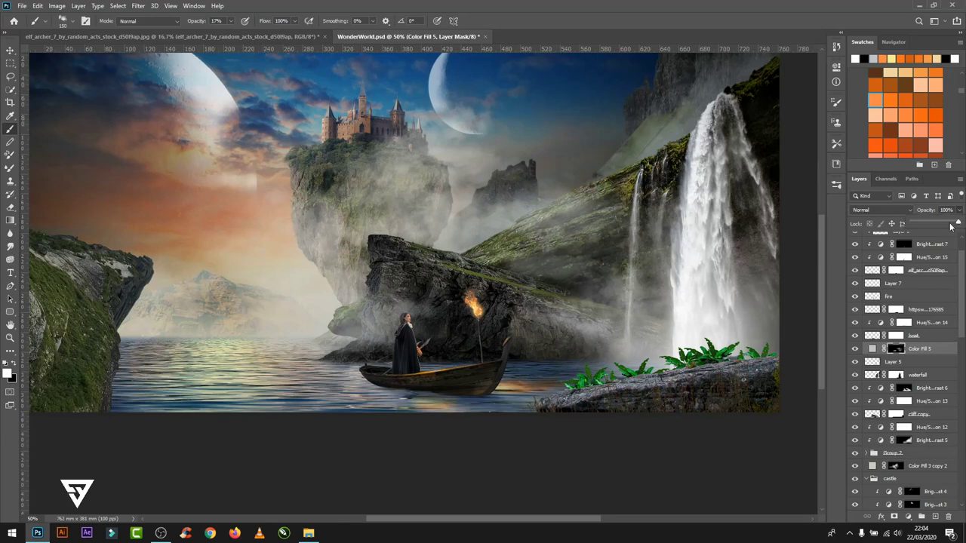
pyautogui.moveTo(954, 224); pyautogui.dragTo(942, 225)
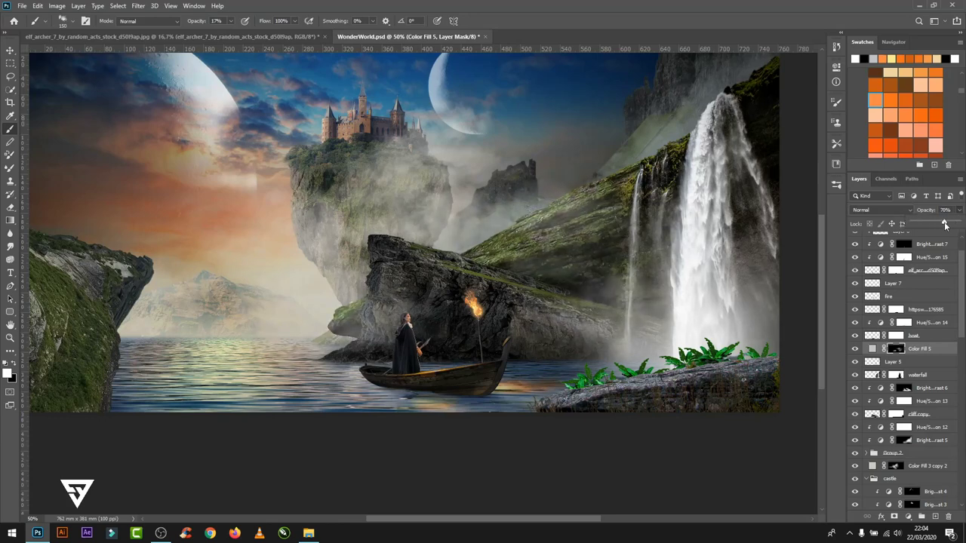
pyautogui.click(873, 348)
pyautogui.click(230, 21)
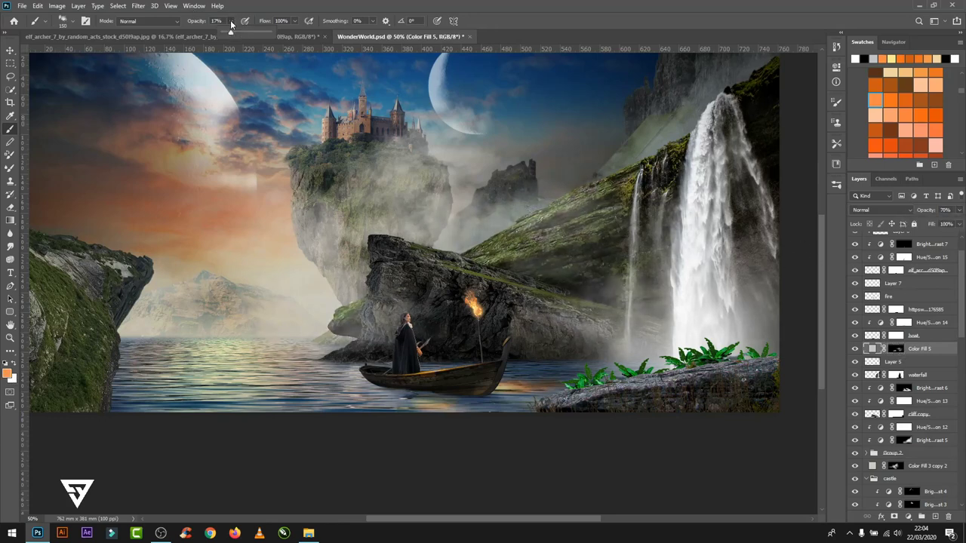
pyautogui.click(895, 349)
pyautogui.press('d')
pyautogui.moveTo(404, 323)
pyautogui.mouseDown()
pyautogui.moveTo(457, 332)
pyautogui.moveTo(414, 309)
pyautogui.moveTo(406, 328)
pyautogui.mouseUp()
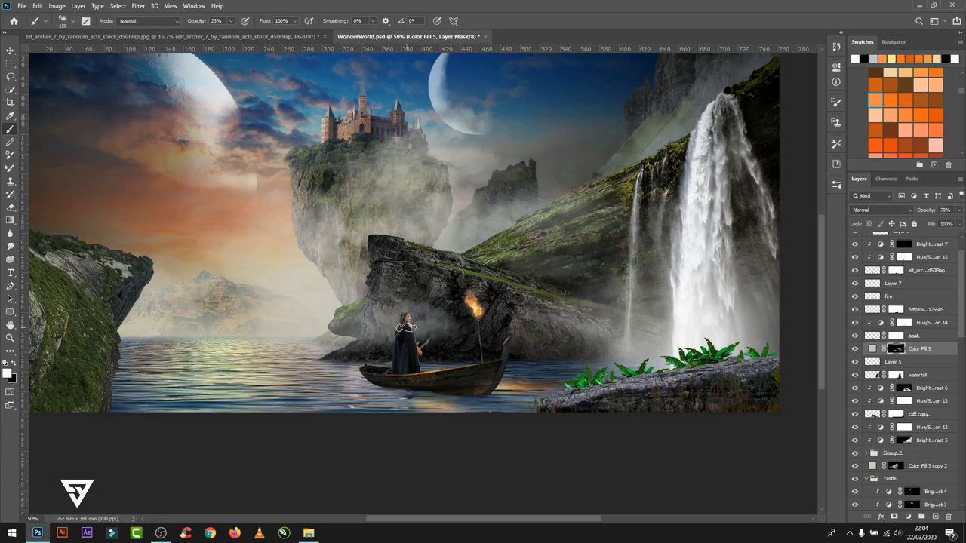
# - Set Layer 8 to Overlay blending at 84% opacity after trying Soft Light
pyautogui.moveTo(964, 317); pyautogui.dragTo(964, 425)
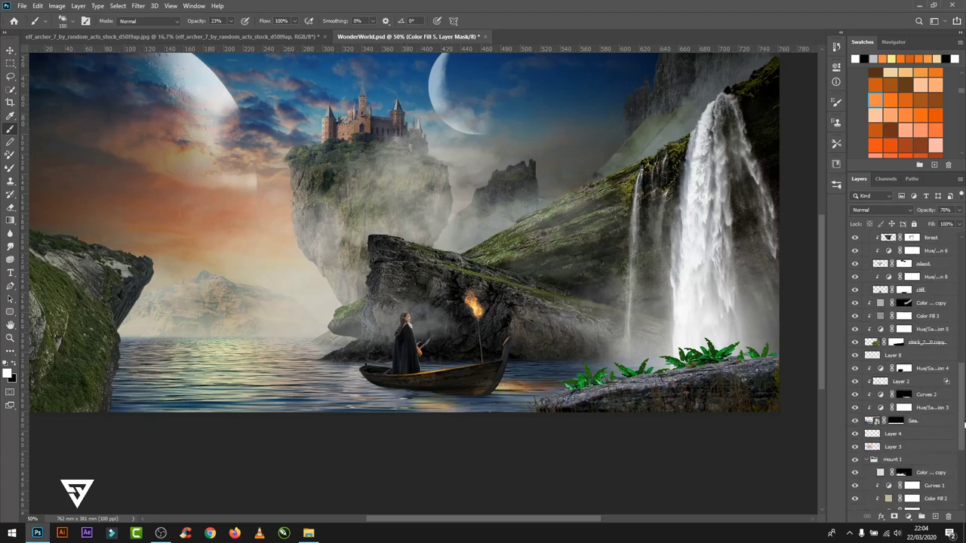
pyautogui.click(894, 356)
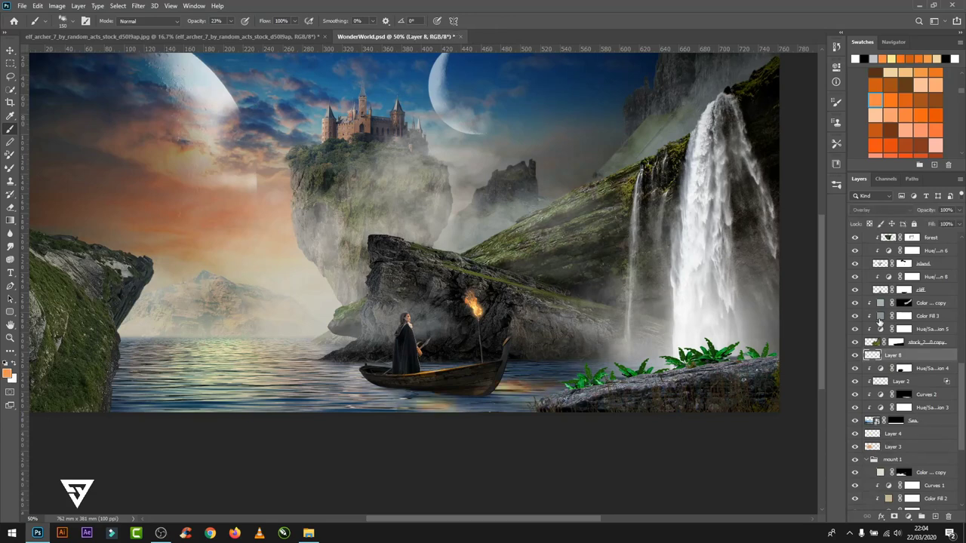
pyautogui.click(881, 210)
pyautogui.click(874, 339)
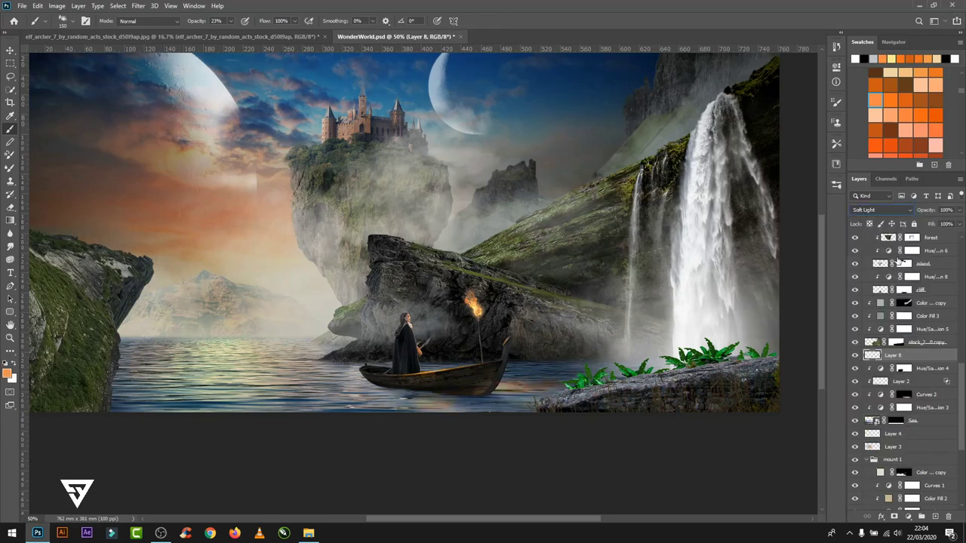
pyautogui.click(881, 209)
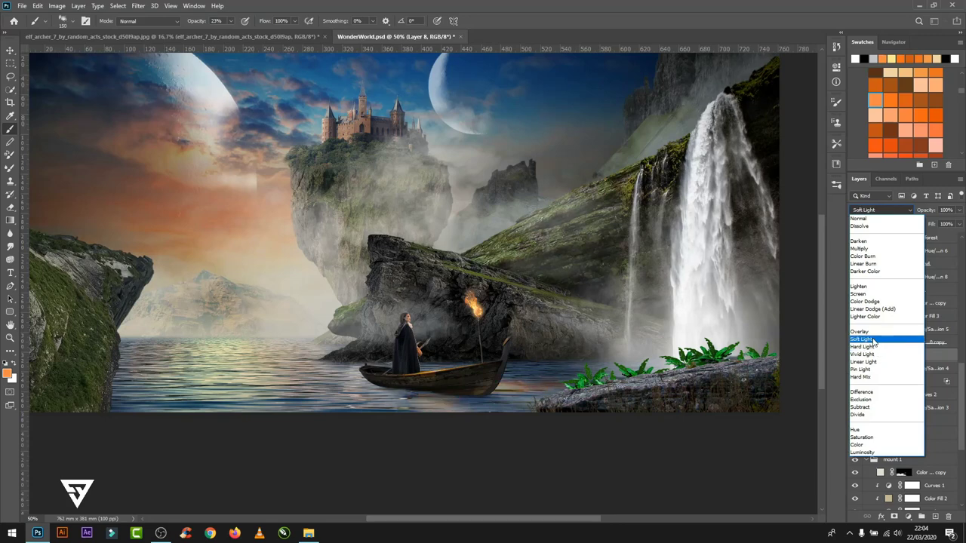
pyautogui.click(879, 333)
pyautogui.click(958, 210)
pyautogui.moveTo(960, 223); pyautogui.dragTo(950, 224)
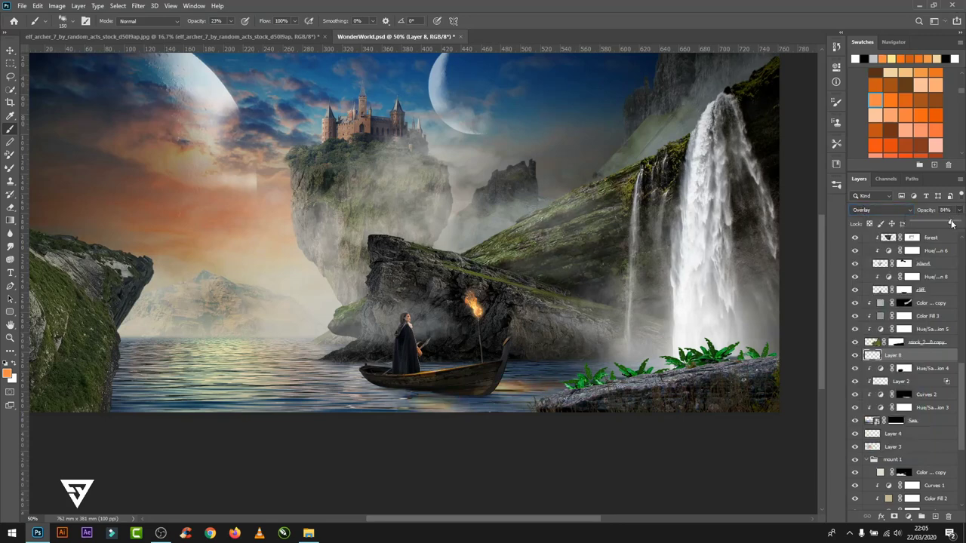
# - Zoom out to see the whole picture and select the topmost image layer
pyautogui.click(10, 49)
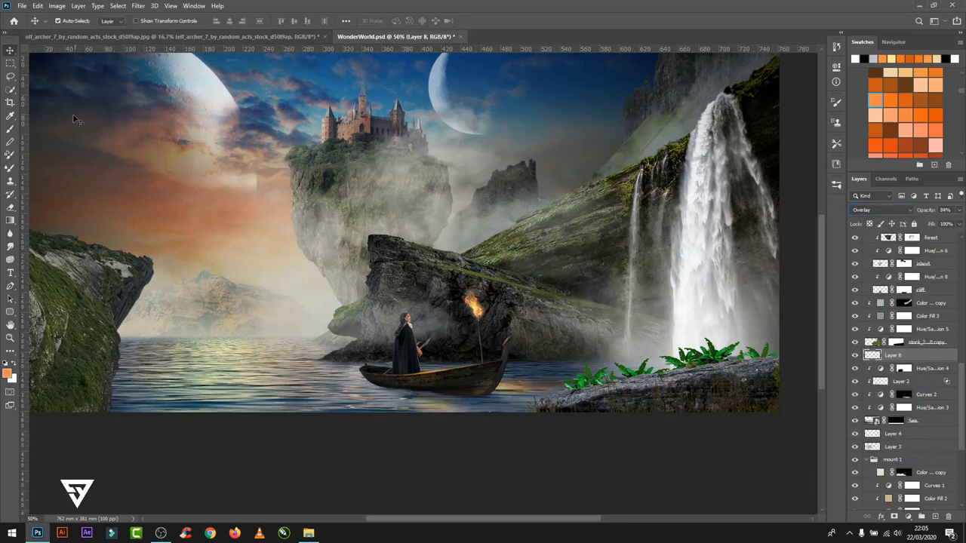
pyautogui.hotkey('ctrl', '-')
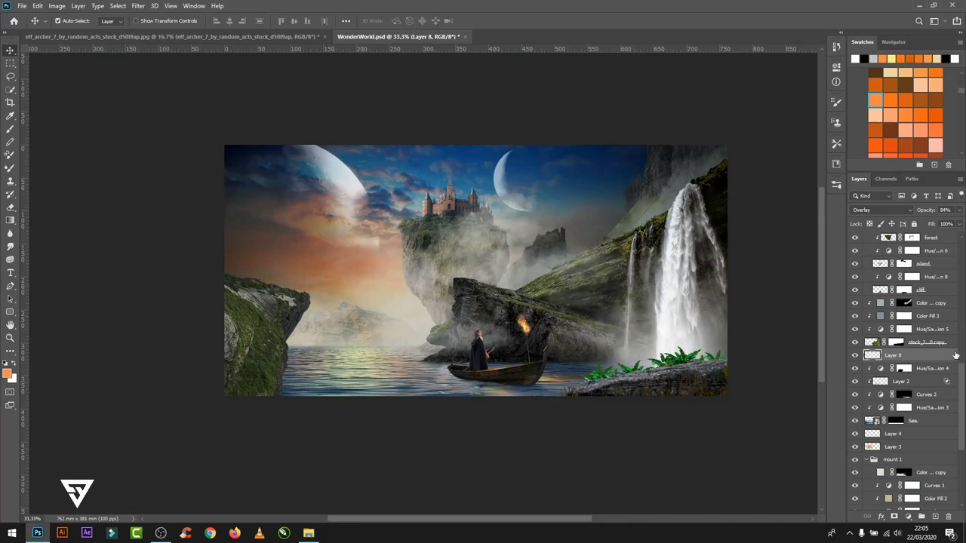
pyautogui.scroll(10, 955, 355)
pyautogui.click(905, 251)
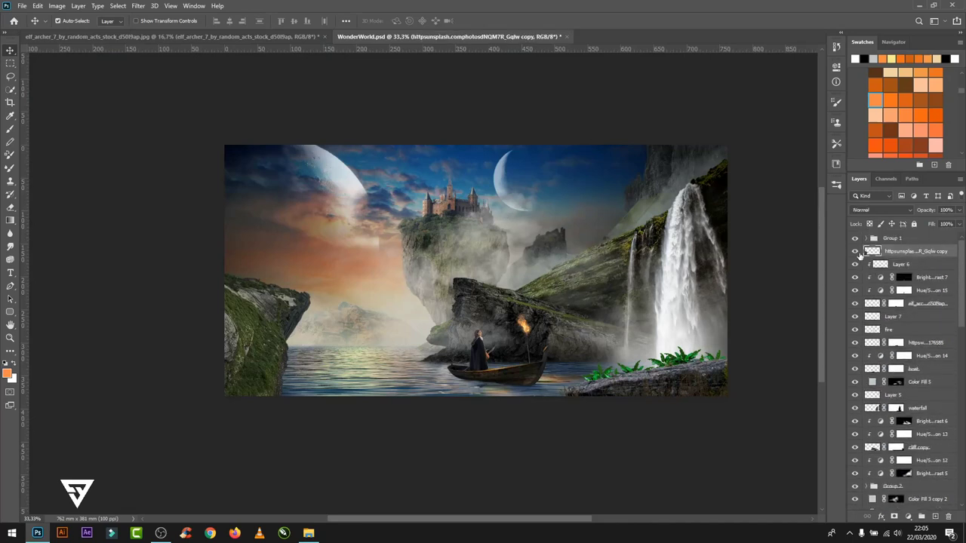
# - Add a Hue/Saturation 16 adjustment that darkens the whole image
pyautogui.click(855, 251)
pyautogui.click(908, 516)
pyautogui.click(898, 427)
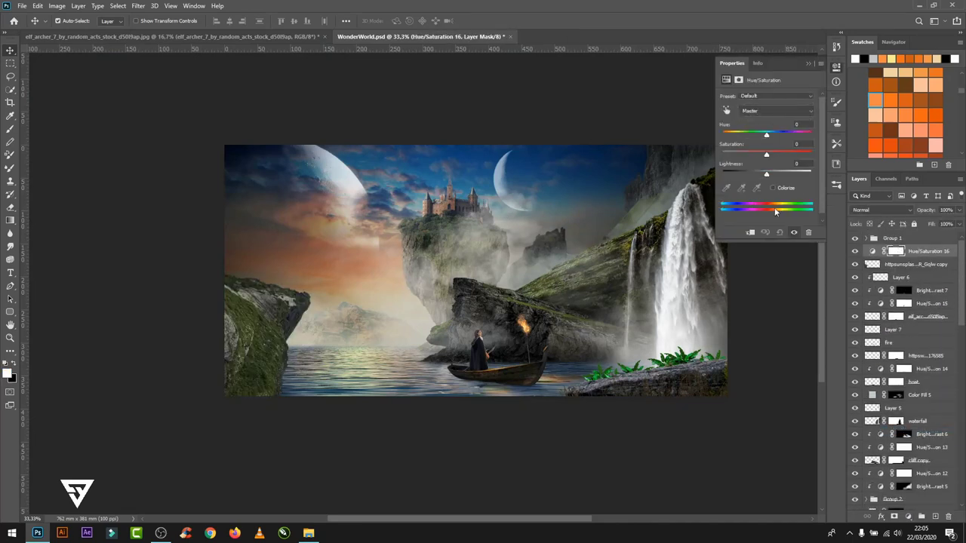
pyautogui.moveTo(766, 174)
pyautogui.mouseDown()
pyautogui.moveTo(756, 175)
pyautogui.moveTo(759, 137)
pyautogui.mouseUp()
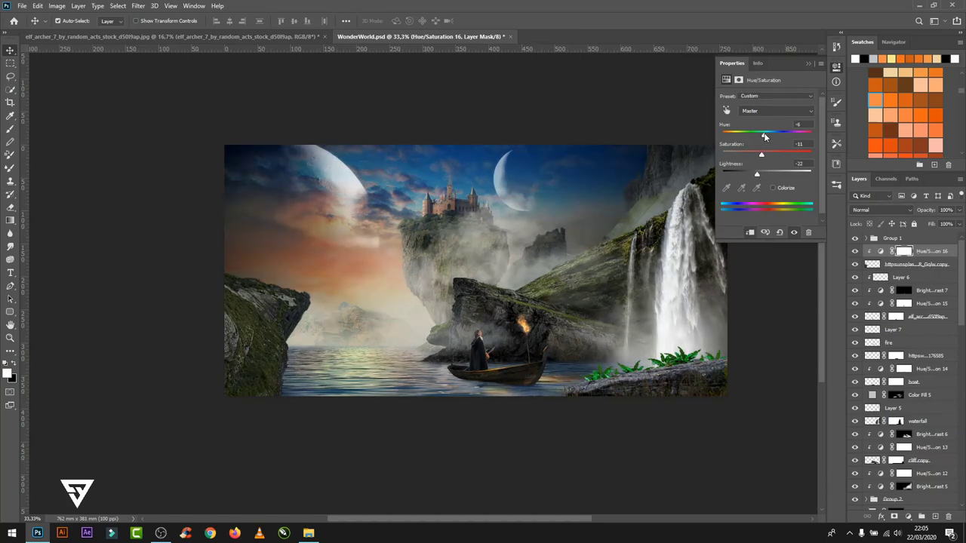
pyautogui.moveTo(758, 174); pyautogui.dragTo(749, 174)
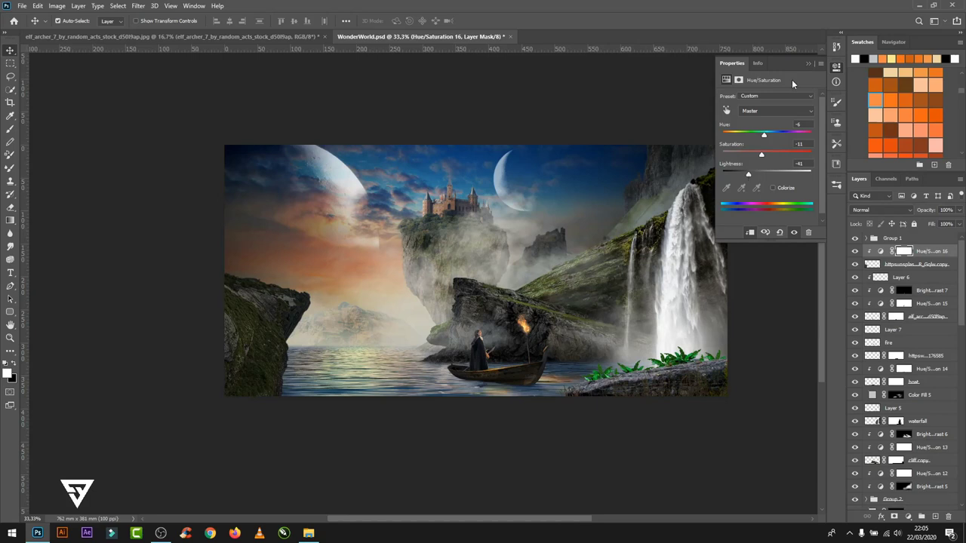
pyautogui.click(836, 66)
# - Paint Hue/Saturation 16's mask over the left cliff with a soft round brush
pyautogui.press('b')
pyautogui.rightClick(717, 240)
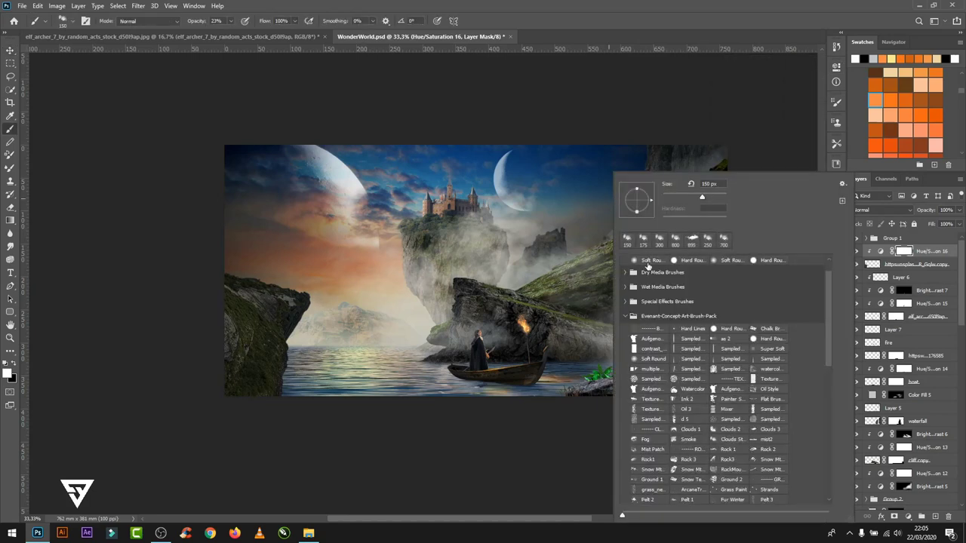
pyautogui.doubleClick(647, 263)
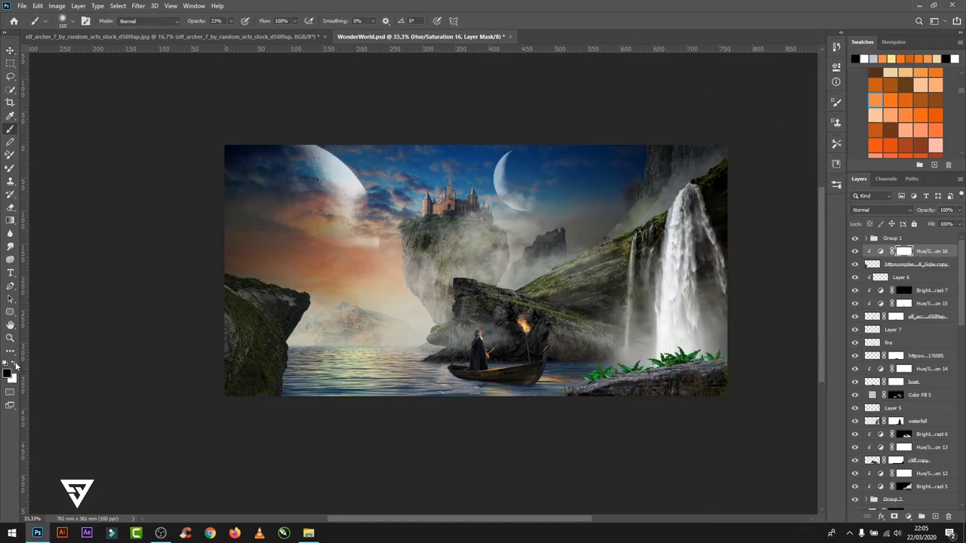
pyautogui.hotkey('ctrl', '+')
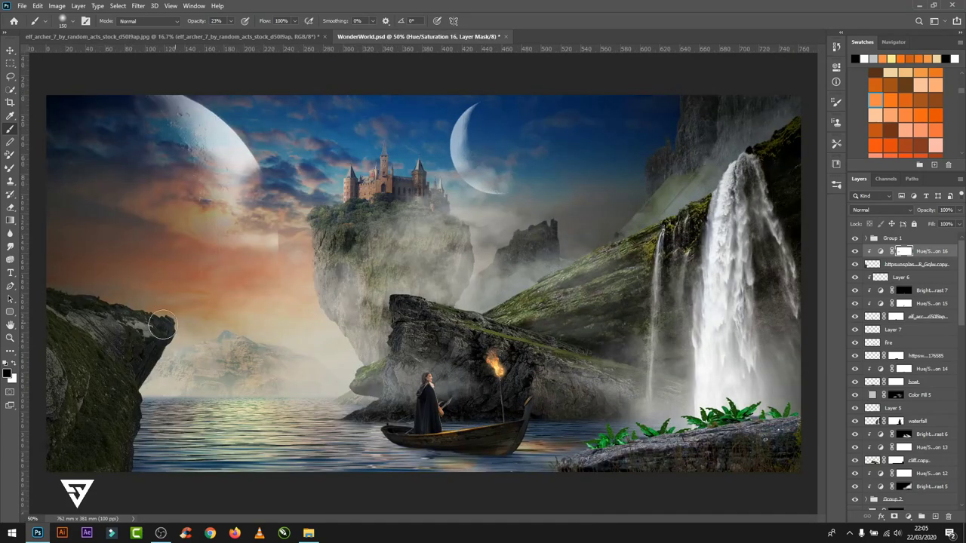
pyautogui.moveTo(173, 322)
pyautogui.mouseDown()
pyautogui.moveTo(108, 312)
pyautogui.moveTo(105, 362)
pyautogui.moveTo(30, 373)
pyautogui.moveTo(77, 367)
pyautogui.mouseUp()
pyautogui.press(']')
pyautogui.press(']')
pyautogui.press(']')
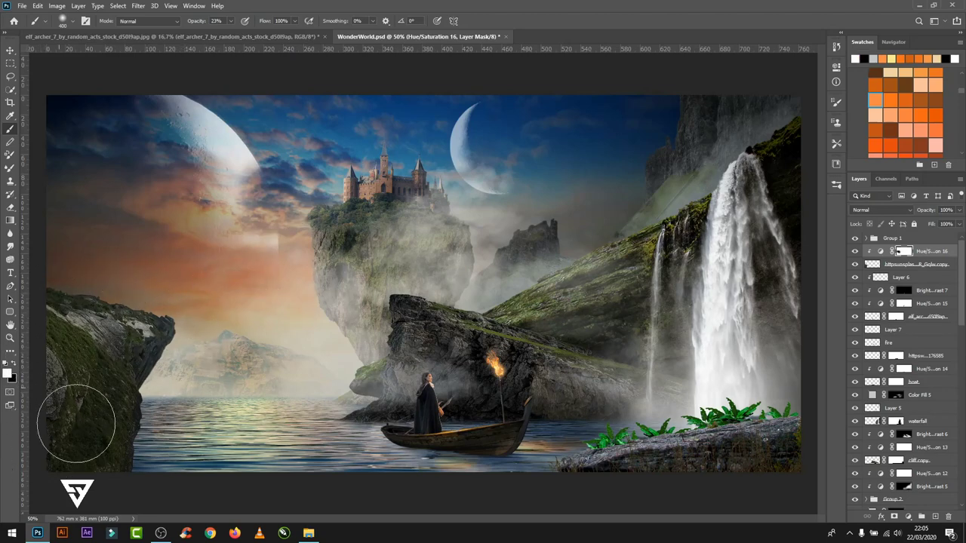
# - Add a Hue/Saturation 17 adjustment above Group 1 to darken and desaturate the scene
pyautogui.click(901, 240)
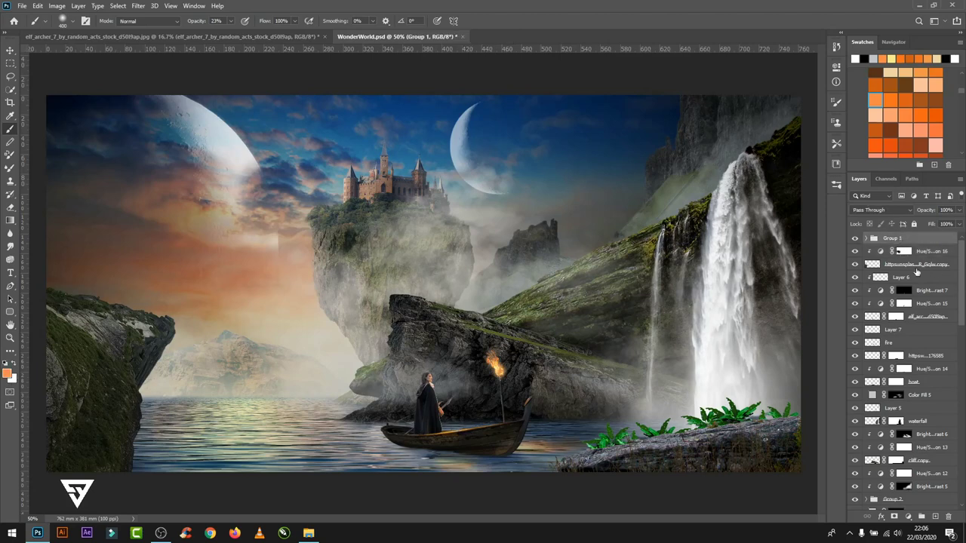
pyautogui.click(907, 517)
pyautogui.click(887, 420)
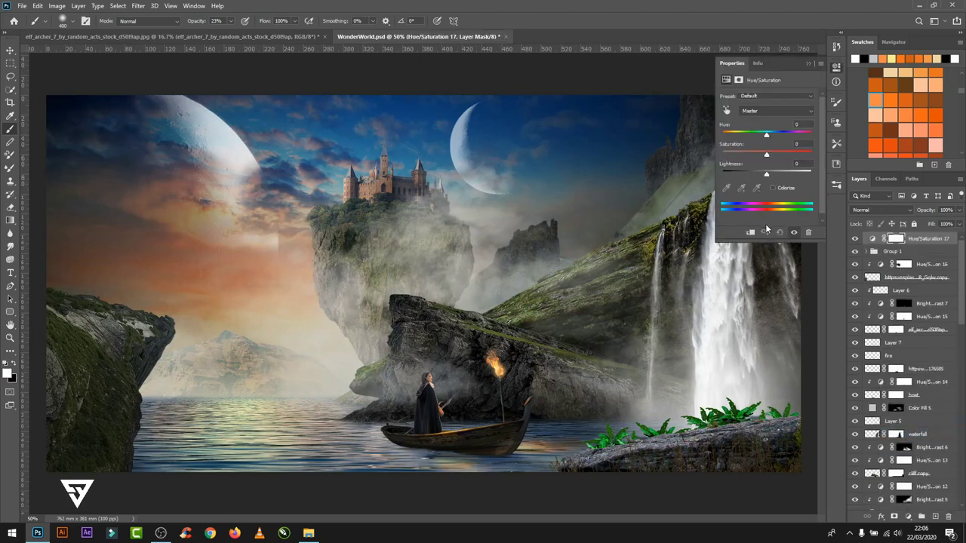
pyautogui.moveTo(765, 175)
pyautogui.mouseDown()
pyautogui.moveTo(745, 174)
pyautogui.moveTo(758, 161)
pyautogui.mouseUp()
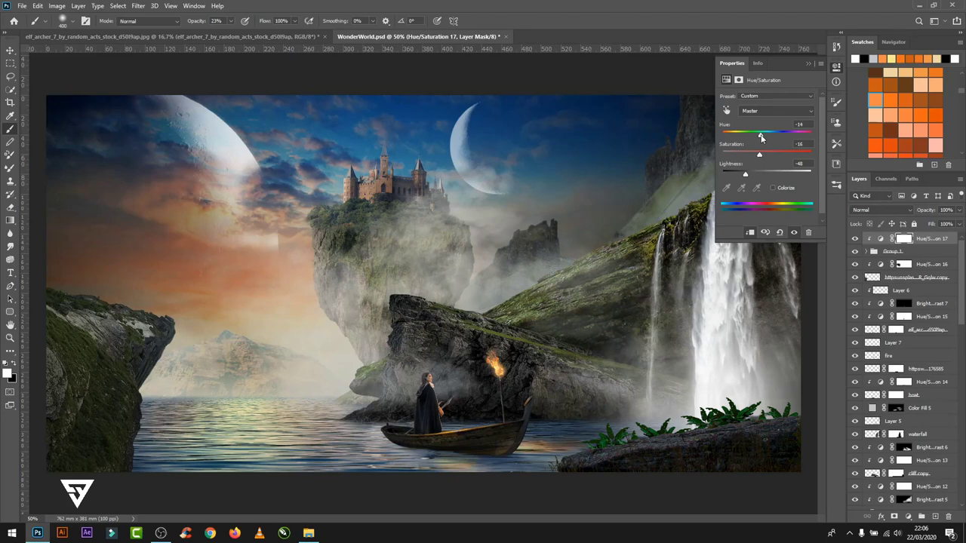
pyautogui.click(809, 62)
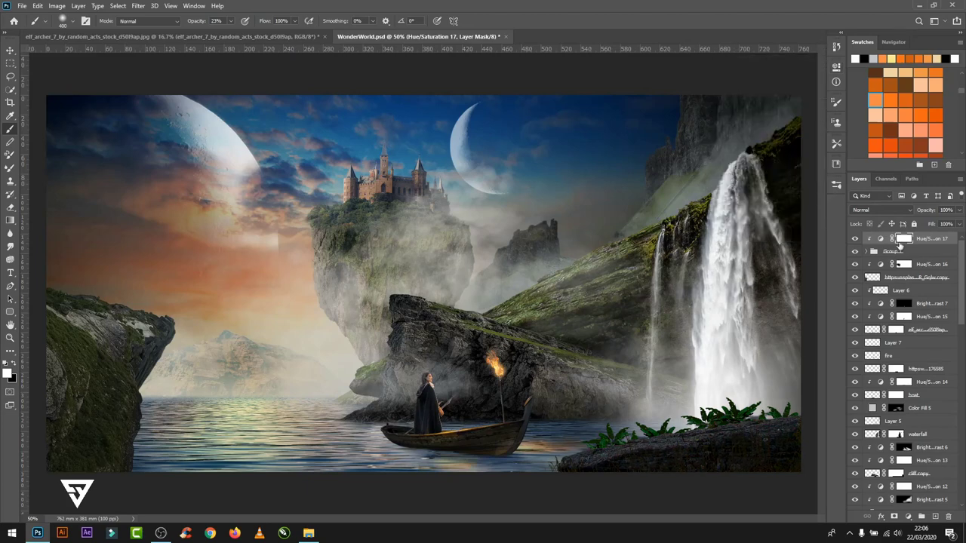
# - Ready Hue/Saturation 17's mask for painting with white using a 90 px brush
pyautogui.click(879, 238)
pyautogui.press('d')
pyautogui.hotkey('ctrl', '\\')
pyautogui.press('[')
pyautogui.press('[')
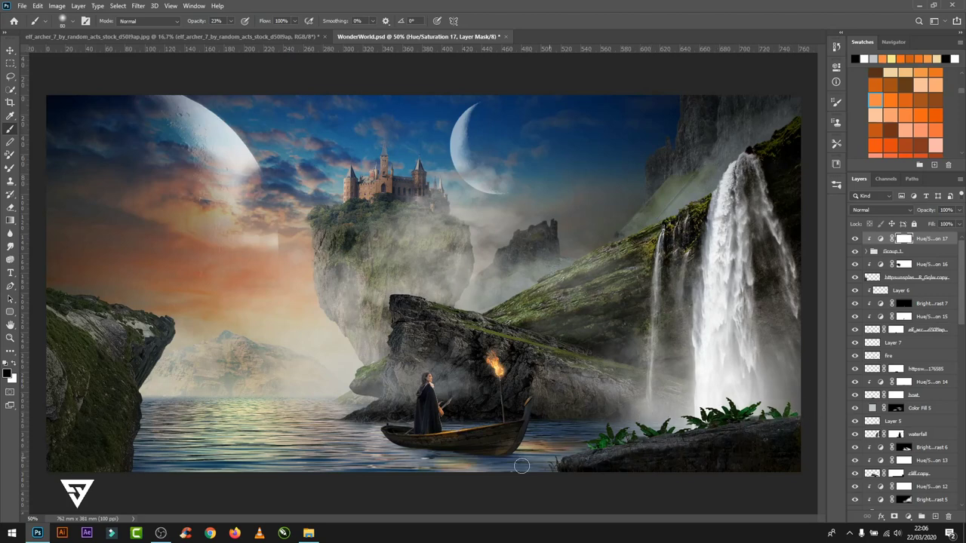
pyautogui.press('x')
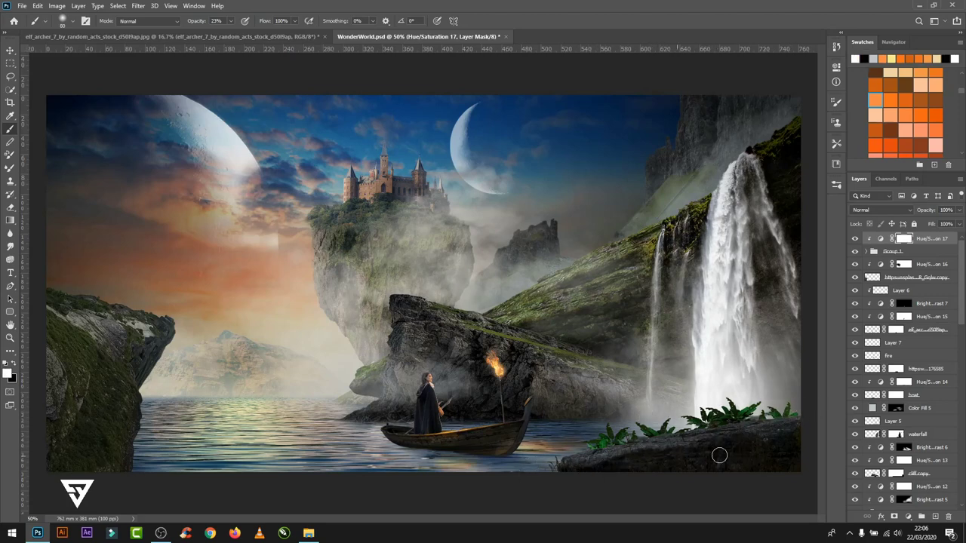
# - Recheck Hue/Saturation 16, then stamp all visible layers into a new Layer 9
pyautogui.click(908, 264)
pyautogui.doubleClick(880, 265)
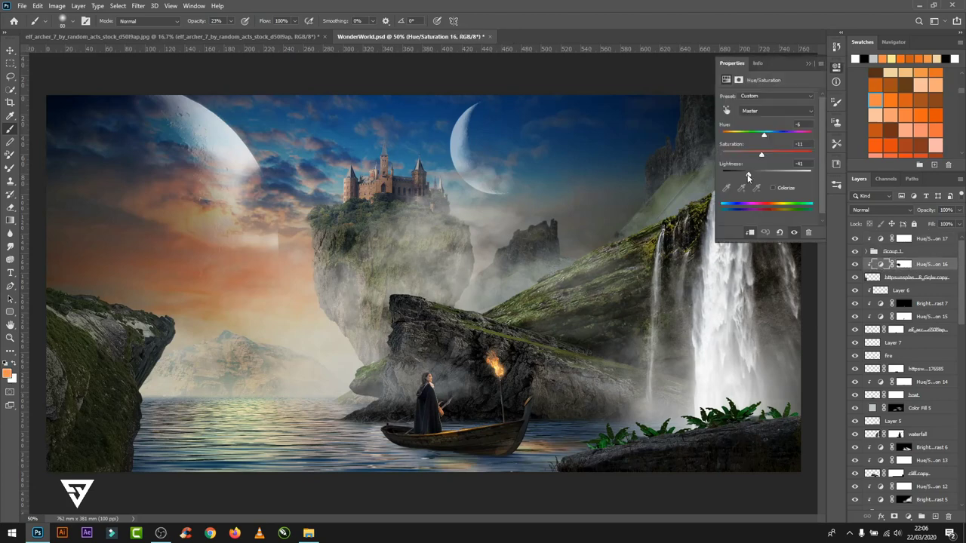
pyautogui.click(808, 62)
pyautogui.hotkey('ctrl', '-')
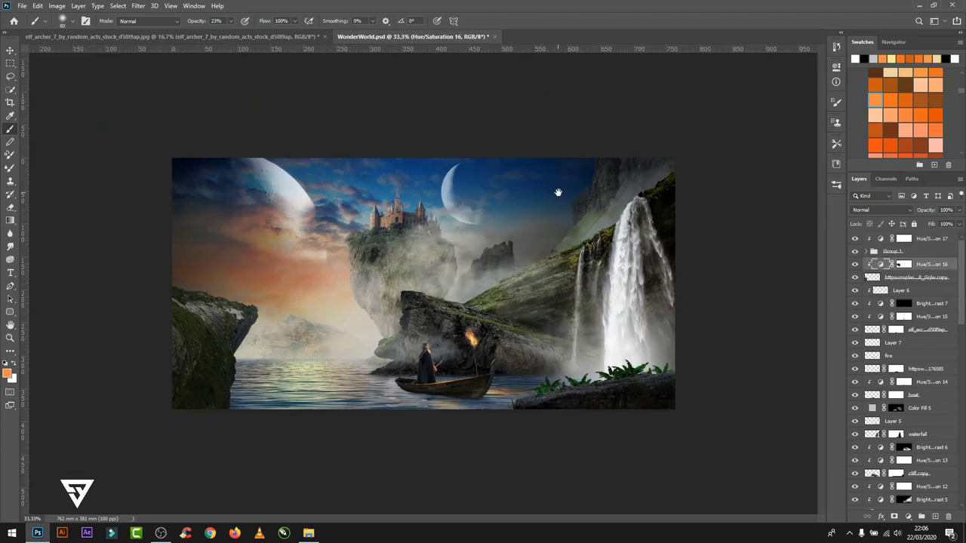
pyautogui.click(902, 238)
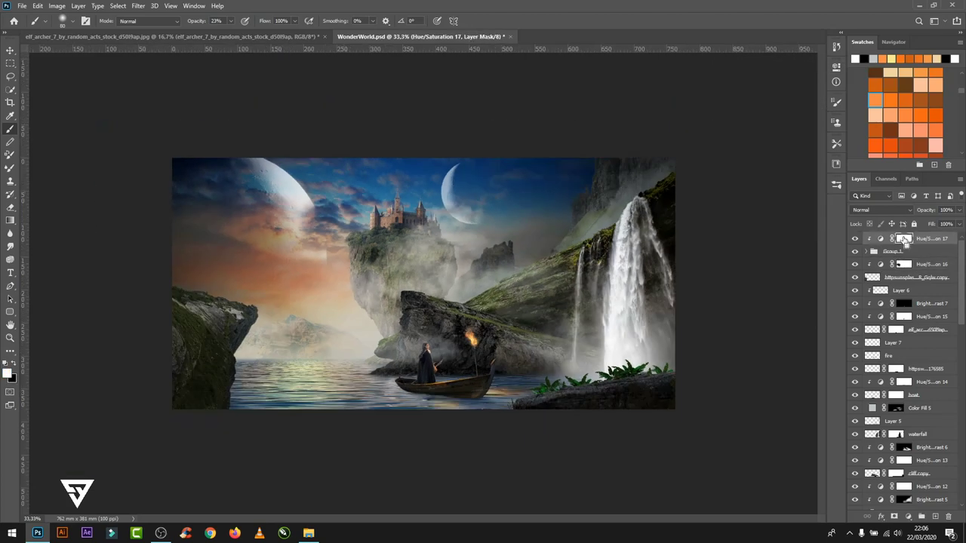
pyautogui.hotkey('ctrl', 'shift', 'alt', 'n')
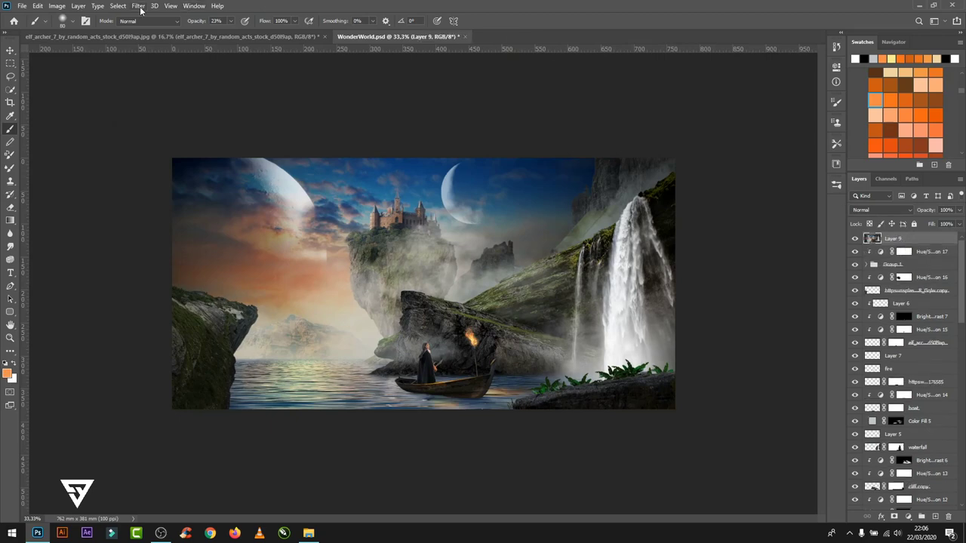
# - In Camera Raw, cool the temperature, add texture and vibrance, and adjust highlights
pyautogui.hotkey('ctrl', '0')
pyautogui.click(136, 6)
pyautogui.click(189, 65)
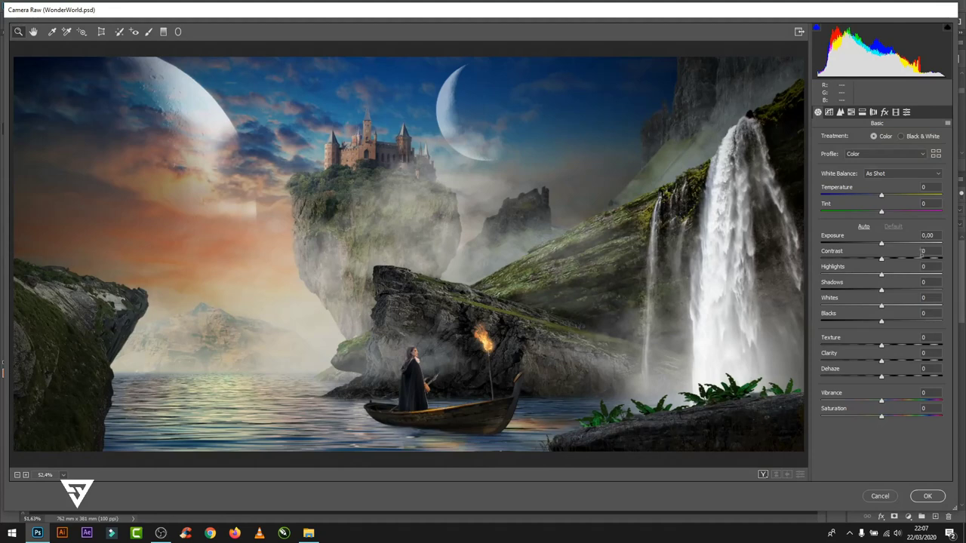
pyautogui.moveTo(882, 197)
pyautogui.mouseDown()
pyautogui.moveTo(892, 214)
pyautogui.moveTo(879, 197)
pyautogui.mouseUp()
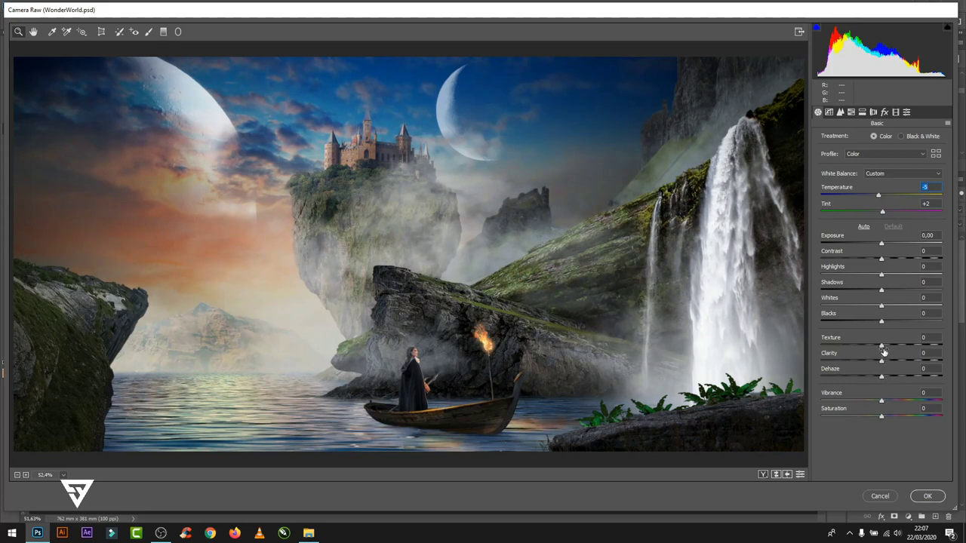
pyautogui.moveTo(882, 346); pyautogui.dragTo(892, 346)
pyautogui.moveTo(882, 401); pyautogui.dragTo(887, 402)
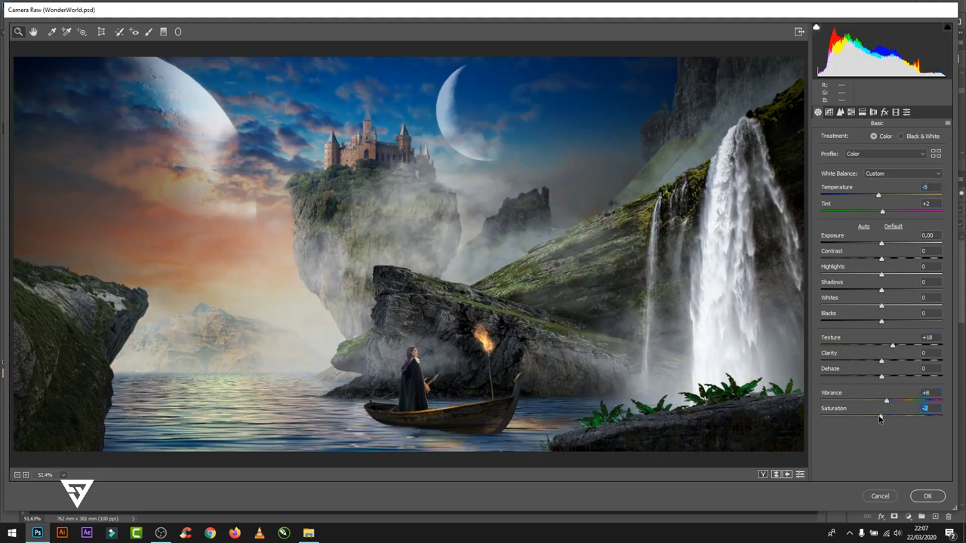
pyautogui.moveTo(882, 277)
pyautogui.mouseDown()
pyautogui.moveTo(884, 322)
pyautogui.moveTo(876, 294)
pyautogui.moveTo(843, 303)
pyautogui.moveTo(903, 321)
pyautogui.mouseUp()
# - Add a dark vignette and shift HSL hues (Reds +100, Blues +40, Purples +13), then apply
pyautogui.click(873, 112)
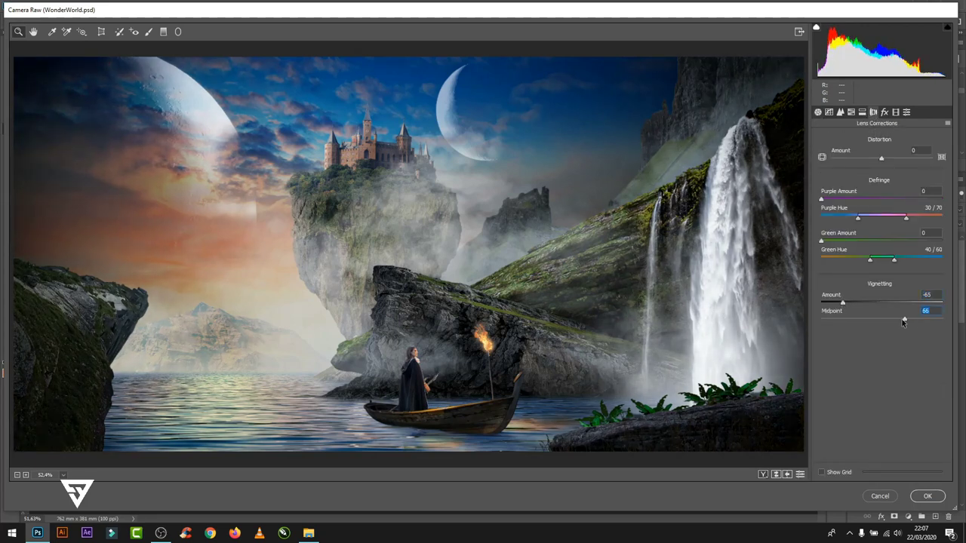
pyautogui.click(861, 112)
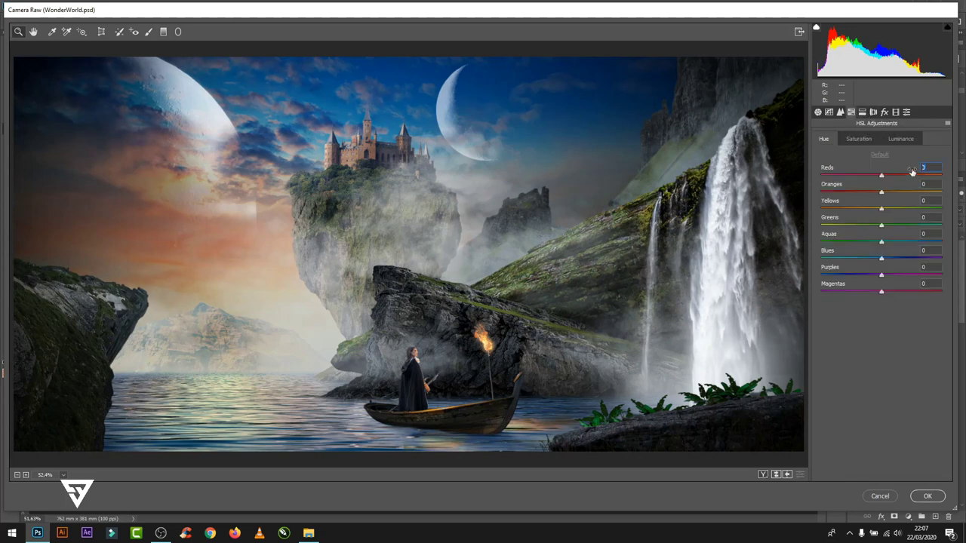
pyautogui.moveTo(881, 178); pyautogui.dragTo(852, 191)
pyautogui.moveTo(881, 192); pyautogui.dragTo(860, 192)
pyautogui.moveTo(935, 203)
pyautogui.mouseDown()
pyautogui.moveTo(875, 206)
pyautogui.moveTo(871, 229)
pyautogui.moveTo(929, 242)
pyautogui.moveTo(899, 262)
pyautogui.moveTo(908, 263)
pyautogui.mouseUp()
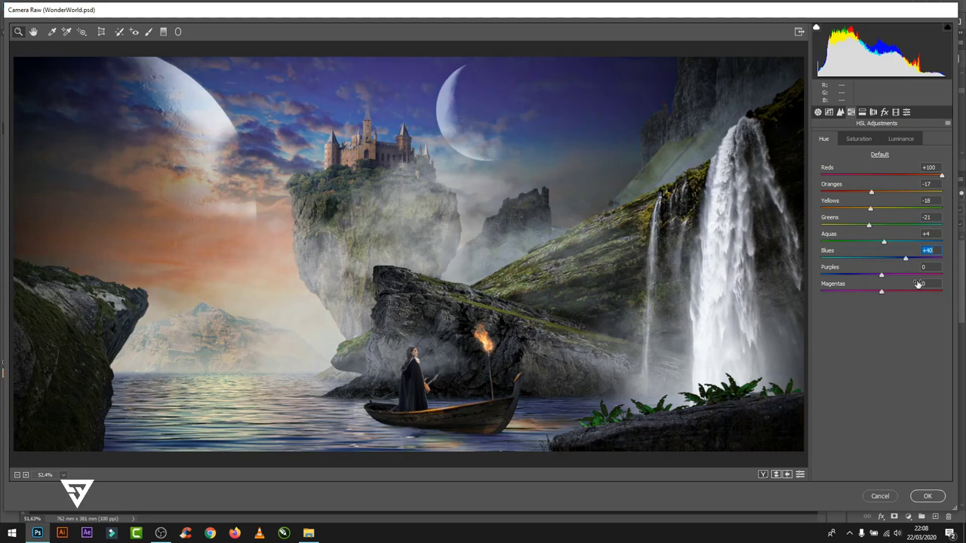
pyautogui.moveTo(882, 276); pyautogui.dragTo(919, 293)
pyautogui.click(927, 495)
# - Add a dark navy #070e20 Solid Color fill layer
pyautogui.click(907, 518)
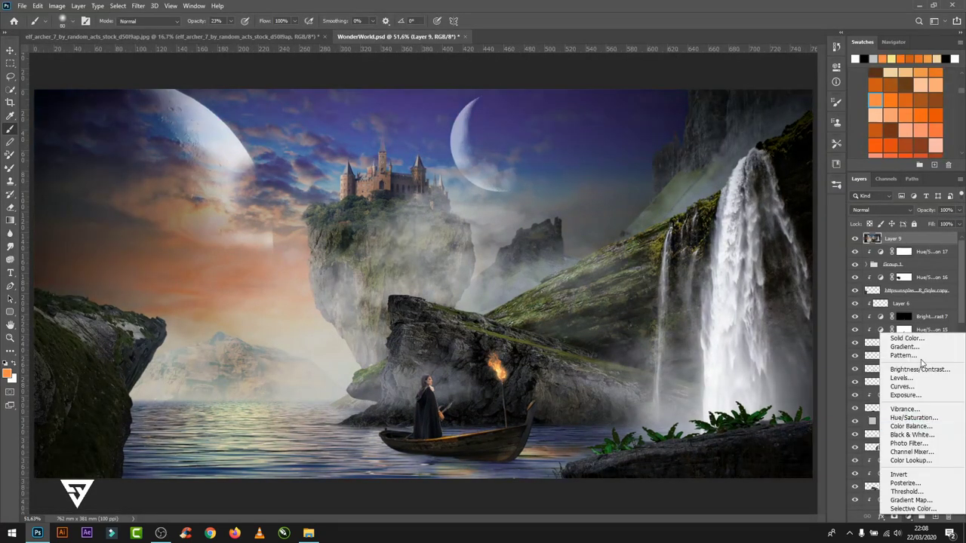
pyautogui.click(905, 341)
pyautogui.moveTo(704, 405); pyautogui.dragTo(709, 339)
pyautogui.click(665, 401)
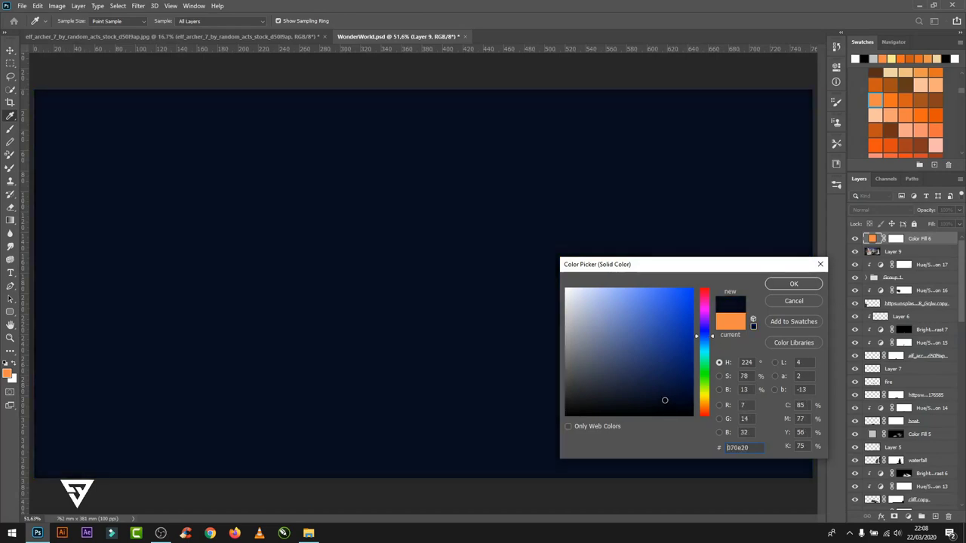
pyautogui.click(794, 284)
# - Blend the navy fill as Exclusion at 48% and stamp everything into Layer 10
pyautogui.click(879, 210)
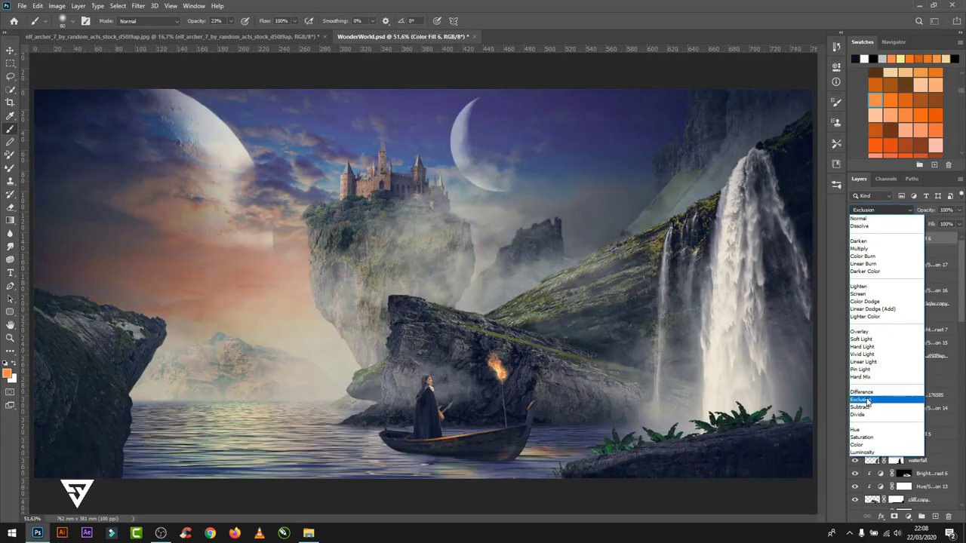
pyautogui.click(866, 400)
pyautogui.click(958, 210)
pyautogui.moveTo(958, 225); pyautogui.dragTo(934, 225)
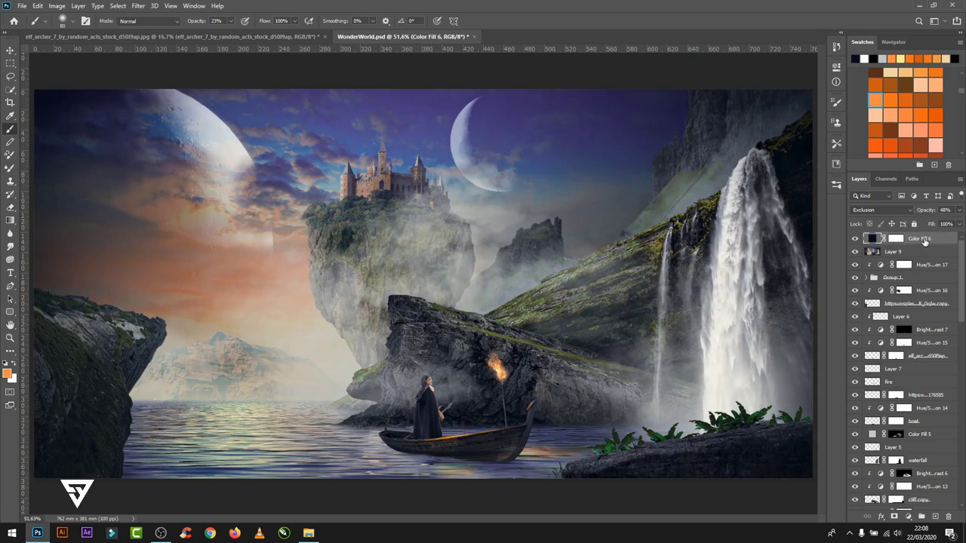
pyautogui.hotkey('ctrl', 'shift', 'alt', 'e')
# - Run Color Efex Pro 4 Cross Processing, method T01 at 33%, on Layer 10
pyautogui.click(138, 6)
pyautogui.moveTo(157, 220)
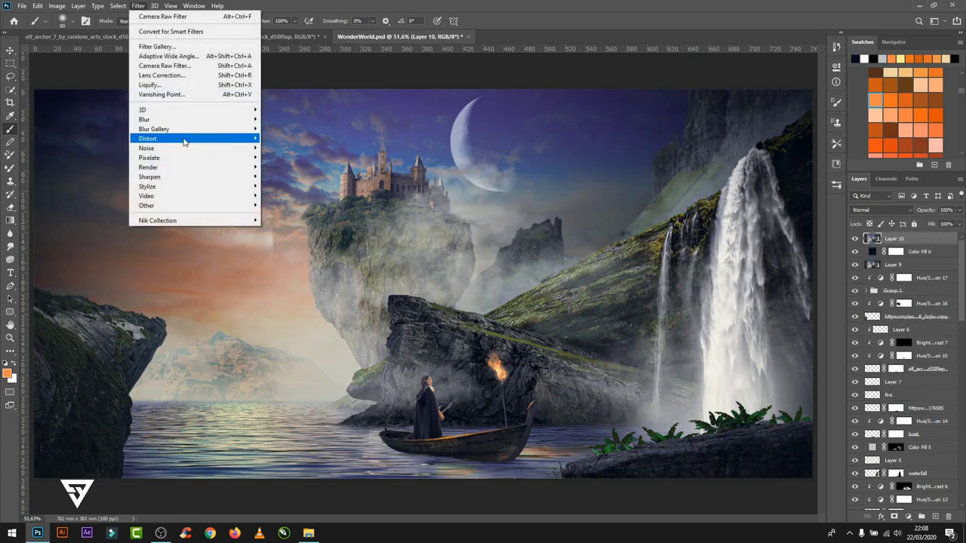
pyautogui.click(315, 235)
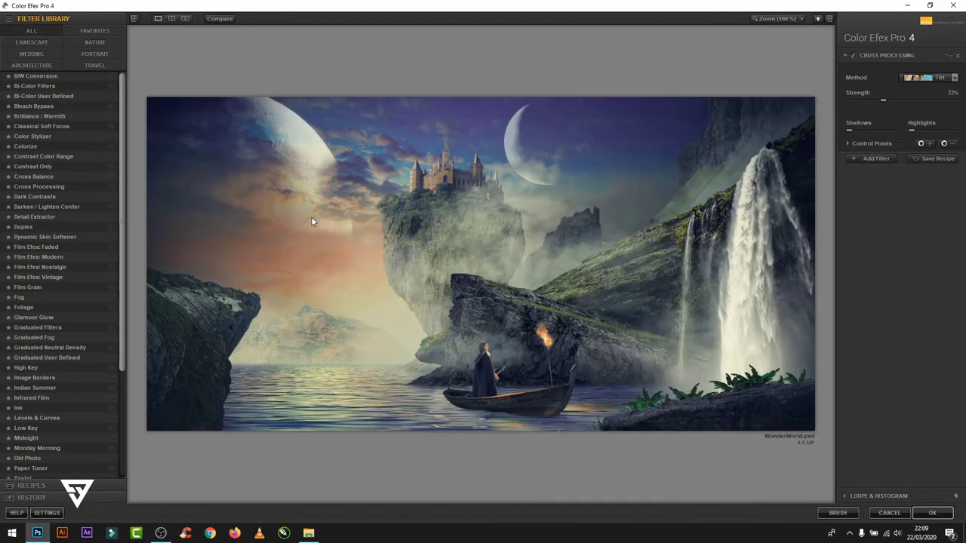
pyautogui.click(954, 77)
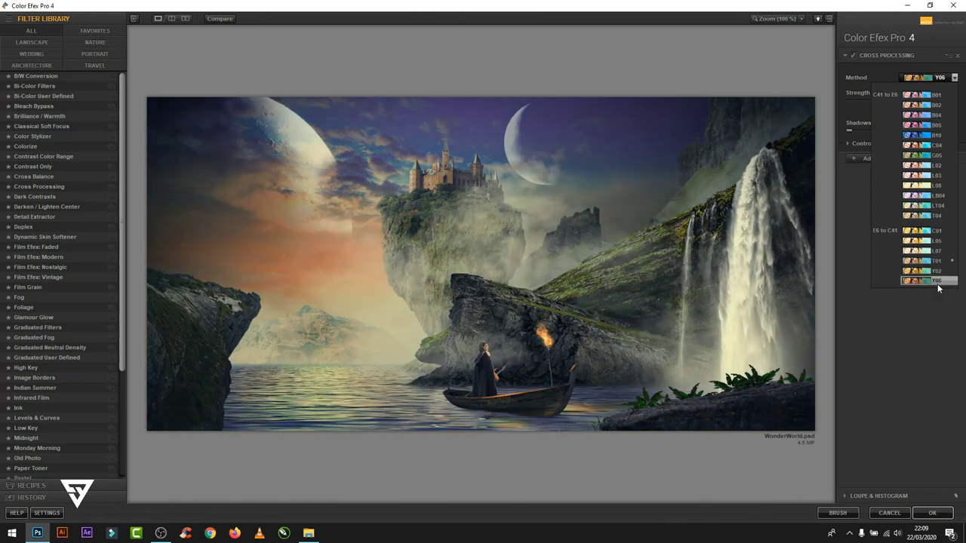
pyautogui.click(938, 263)
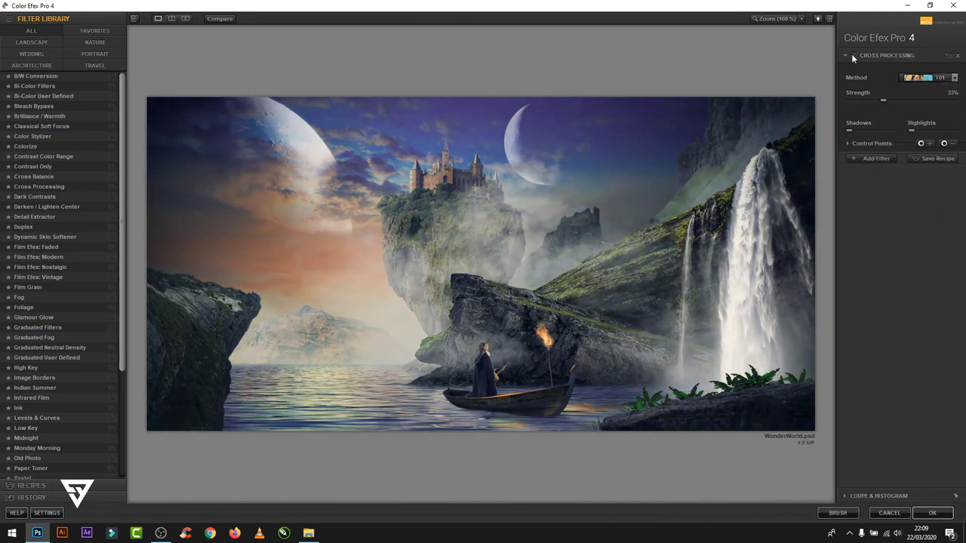
pyautogui.click(932, 512)
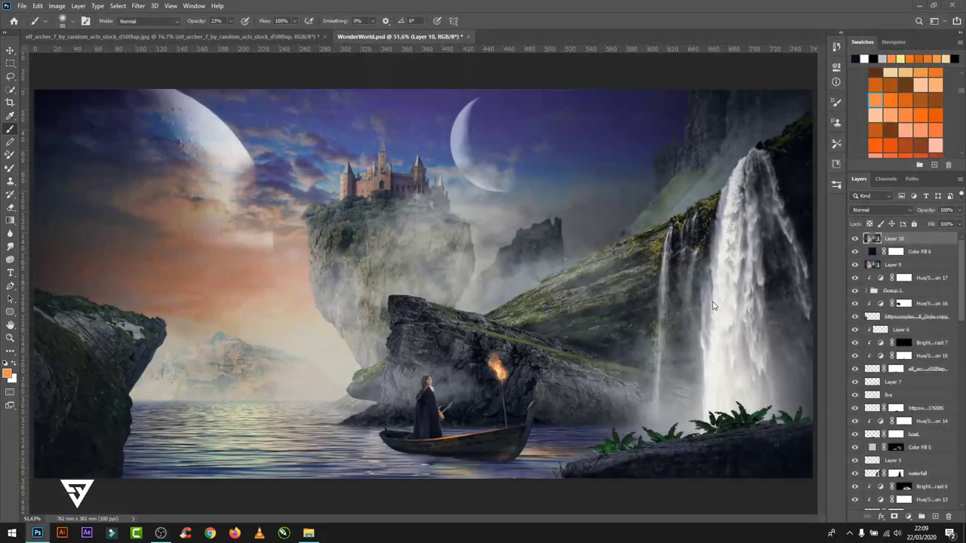